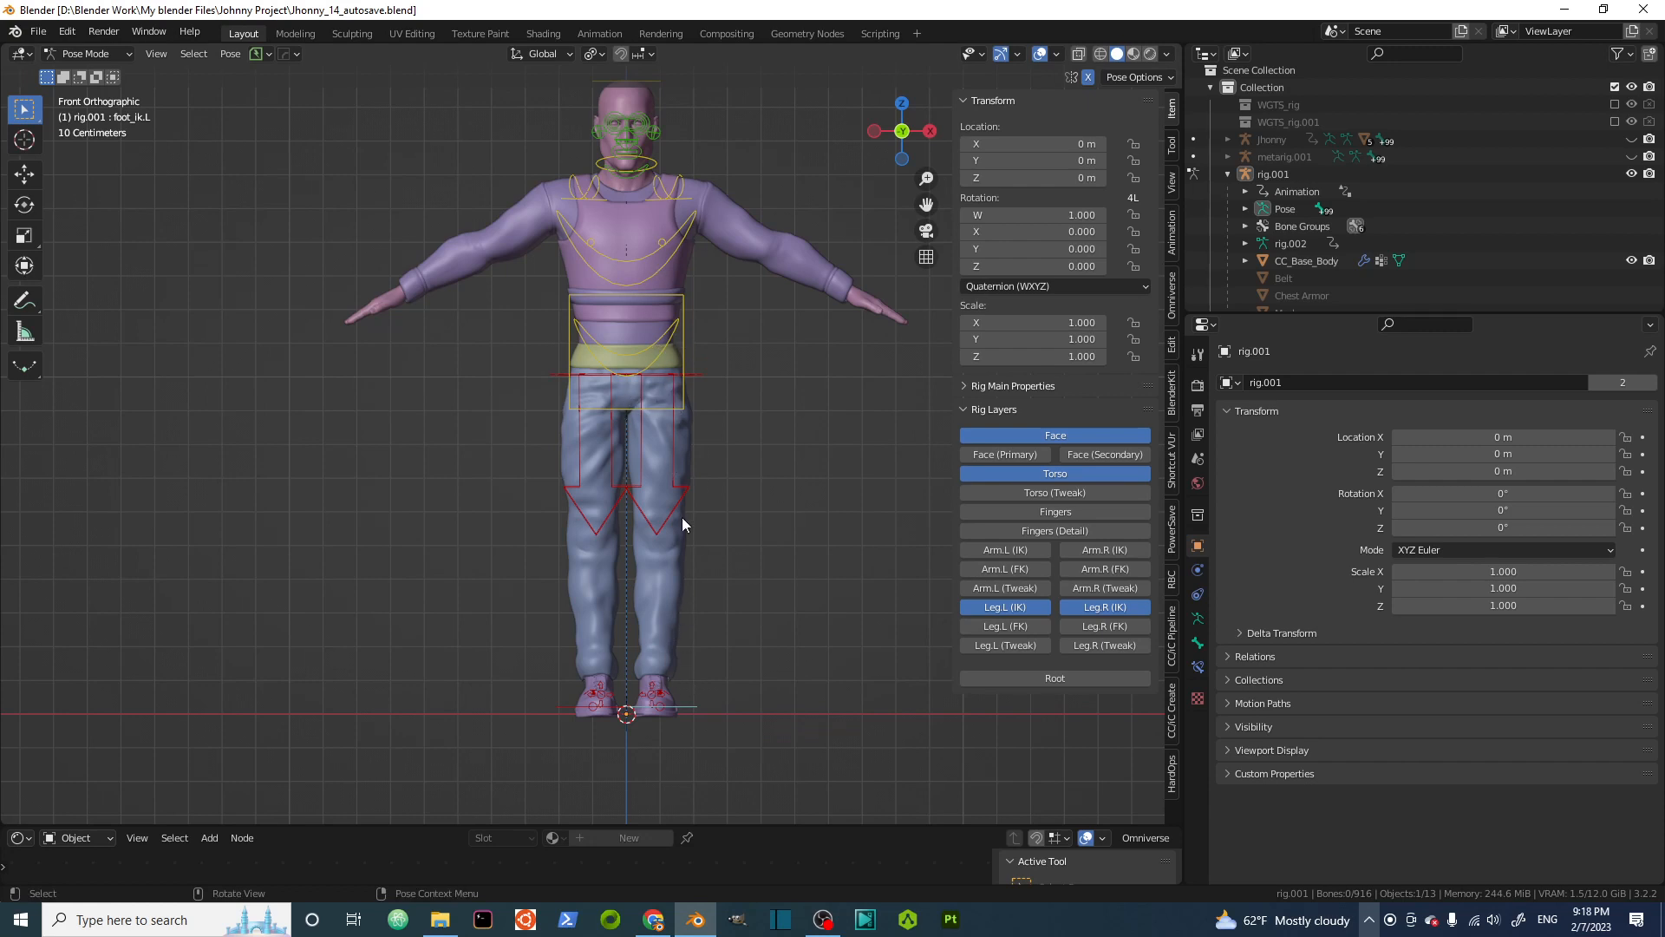
Test-move the left foot IK control to check whether the shoes follow the legs, cancelling each trial move
left_click(691, 710)
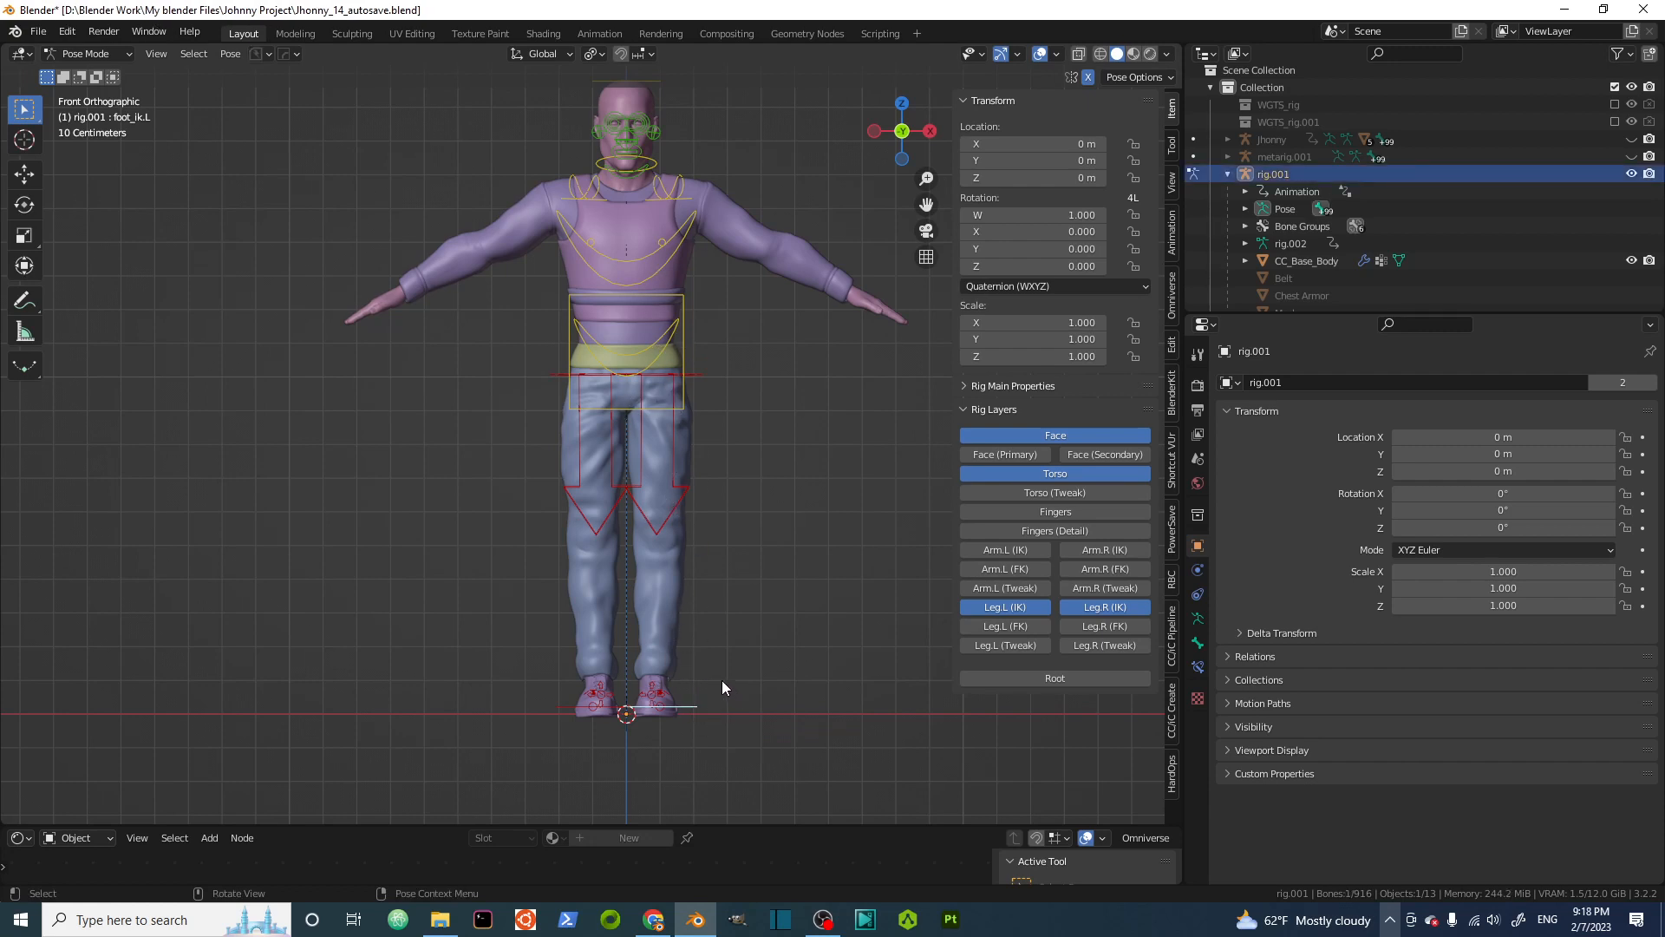
key("g")
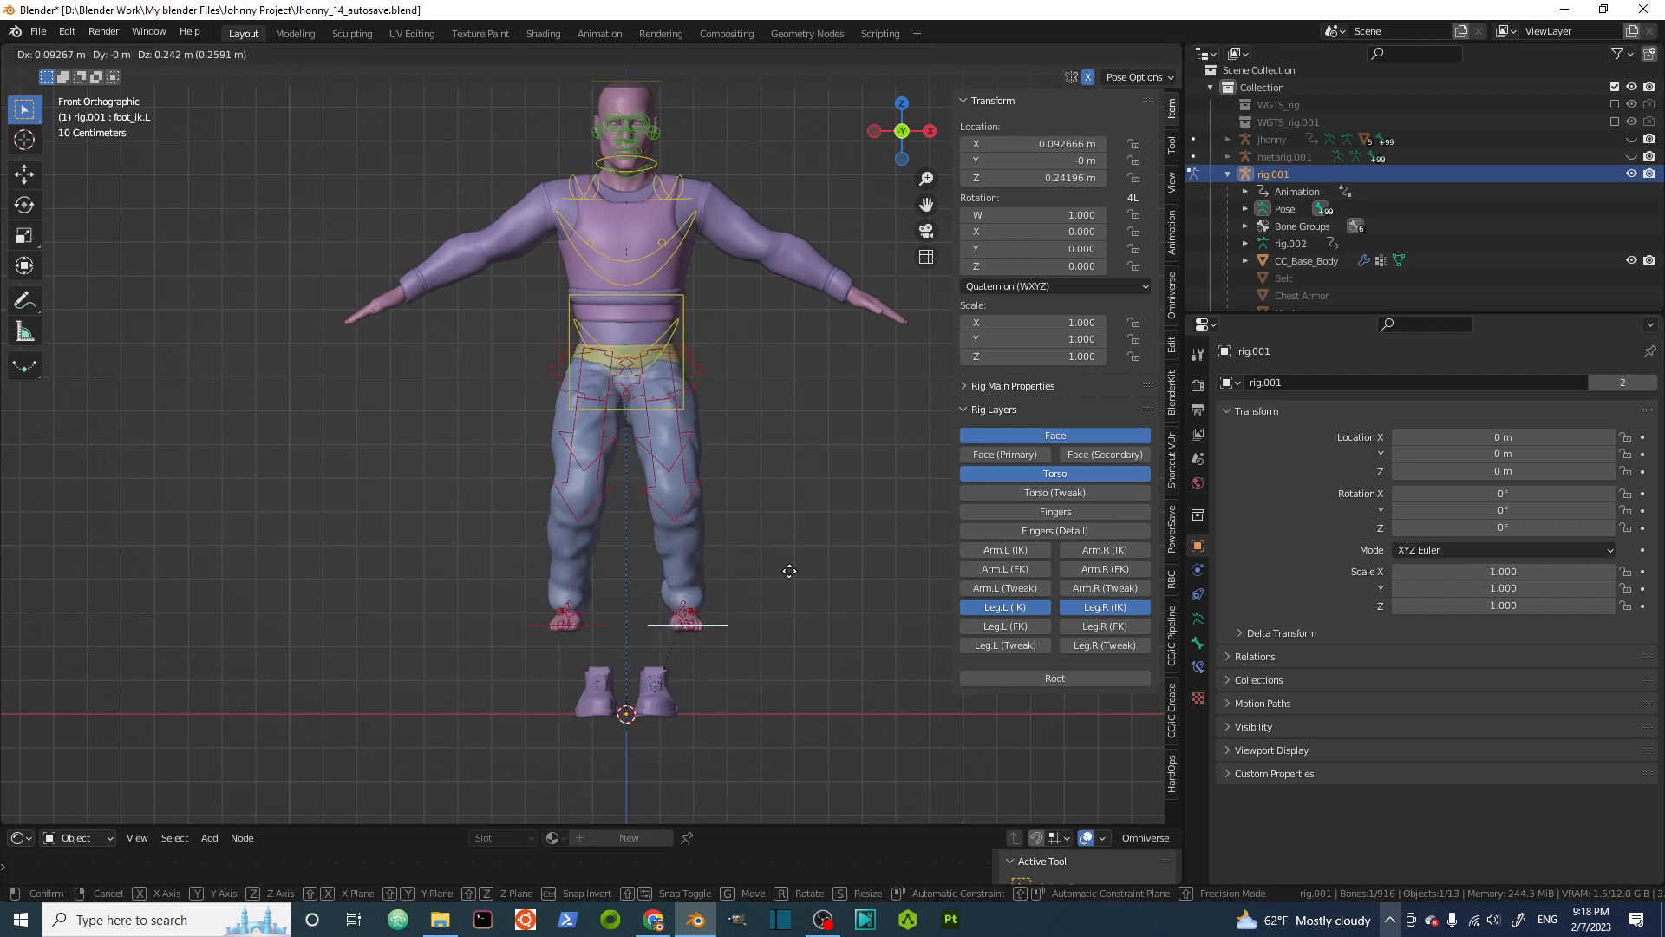
key("Escape")
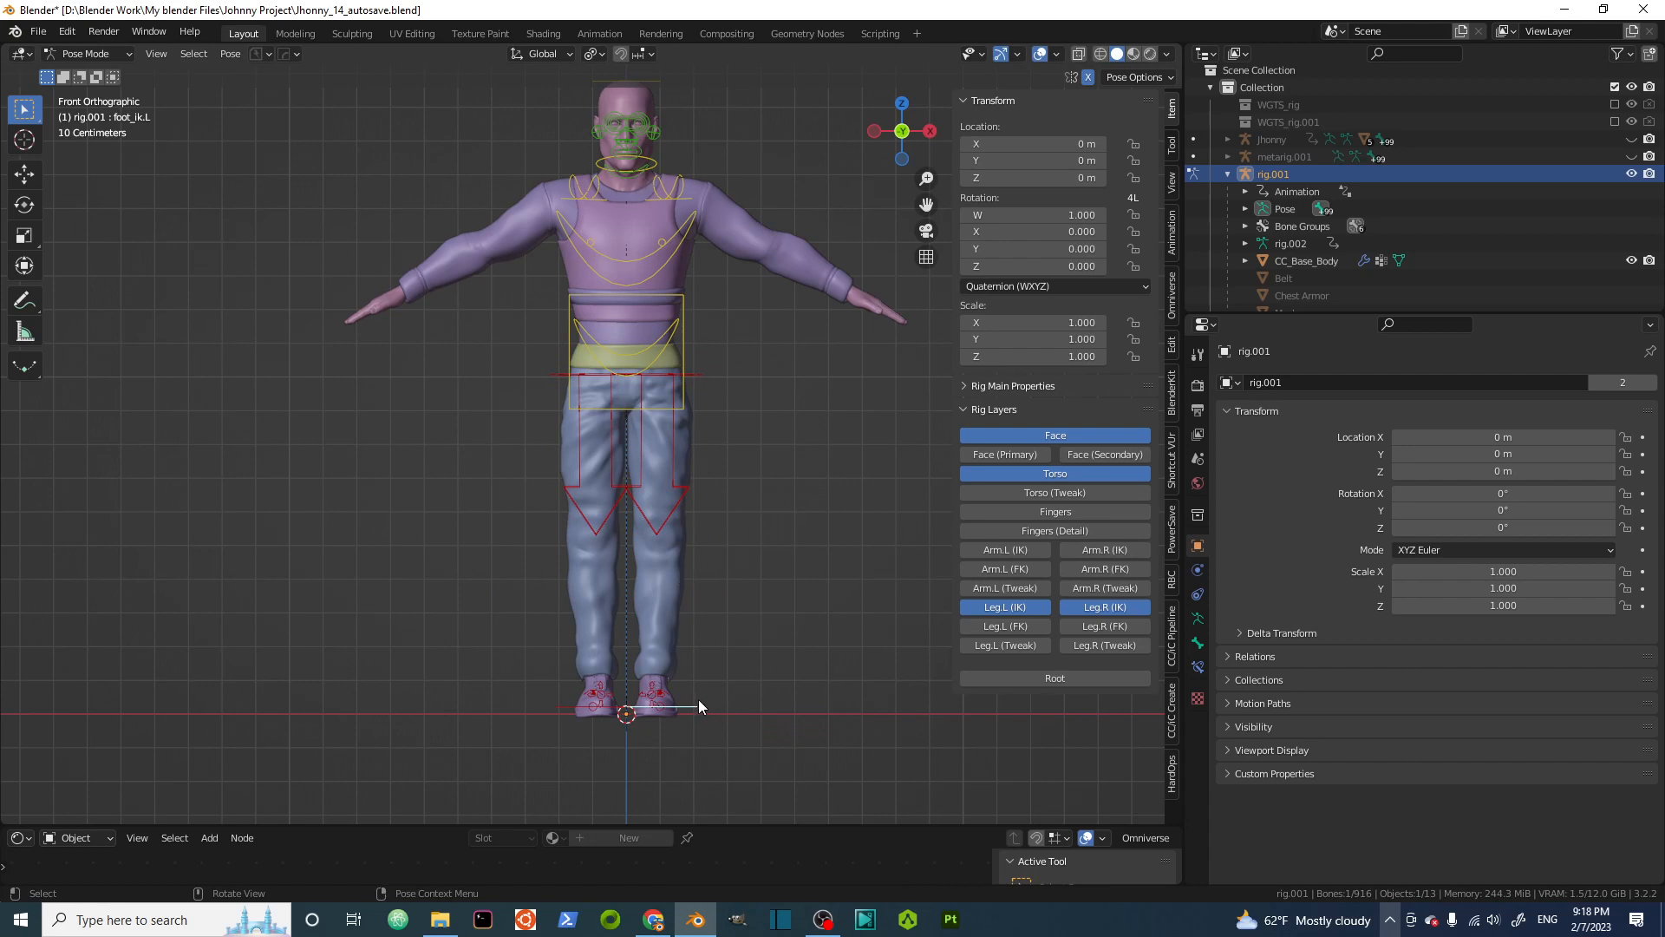
key("g")
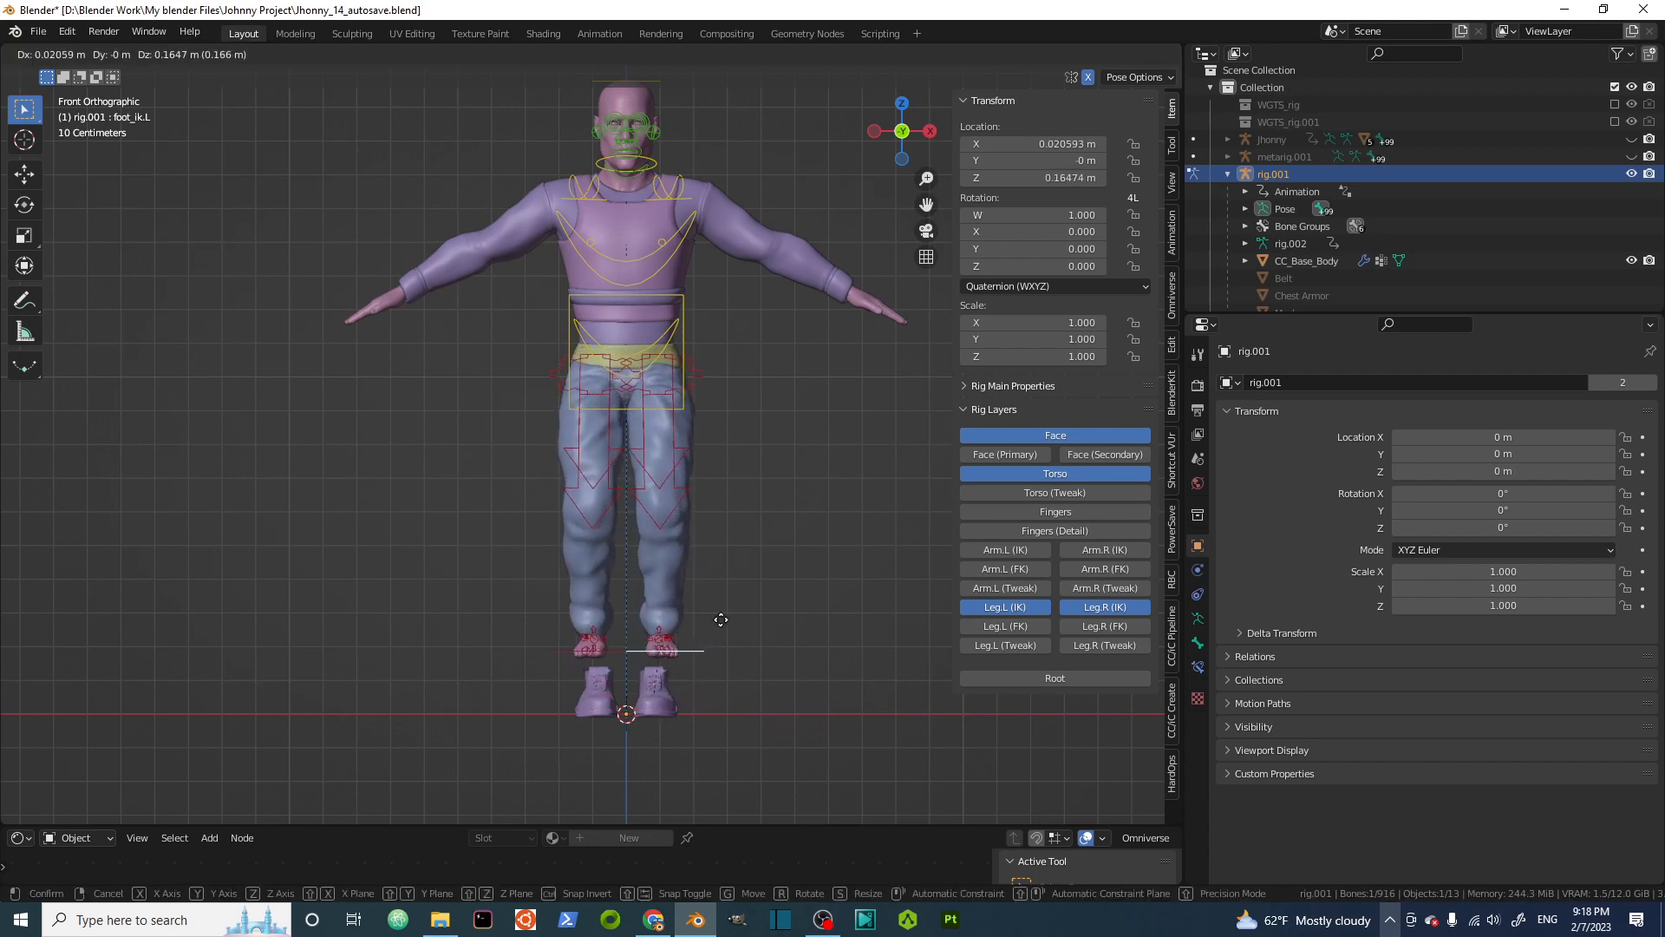
key("Escape")
Save the project file
middle_click_drag(690, 628, 799, 489)
scroll(663, 534, "up", 6)
scroll(628, 510, "up", 2)
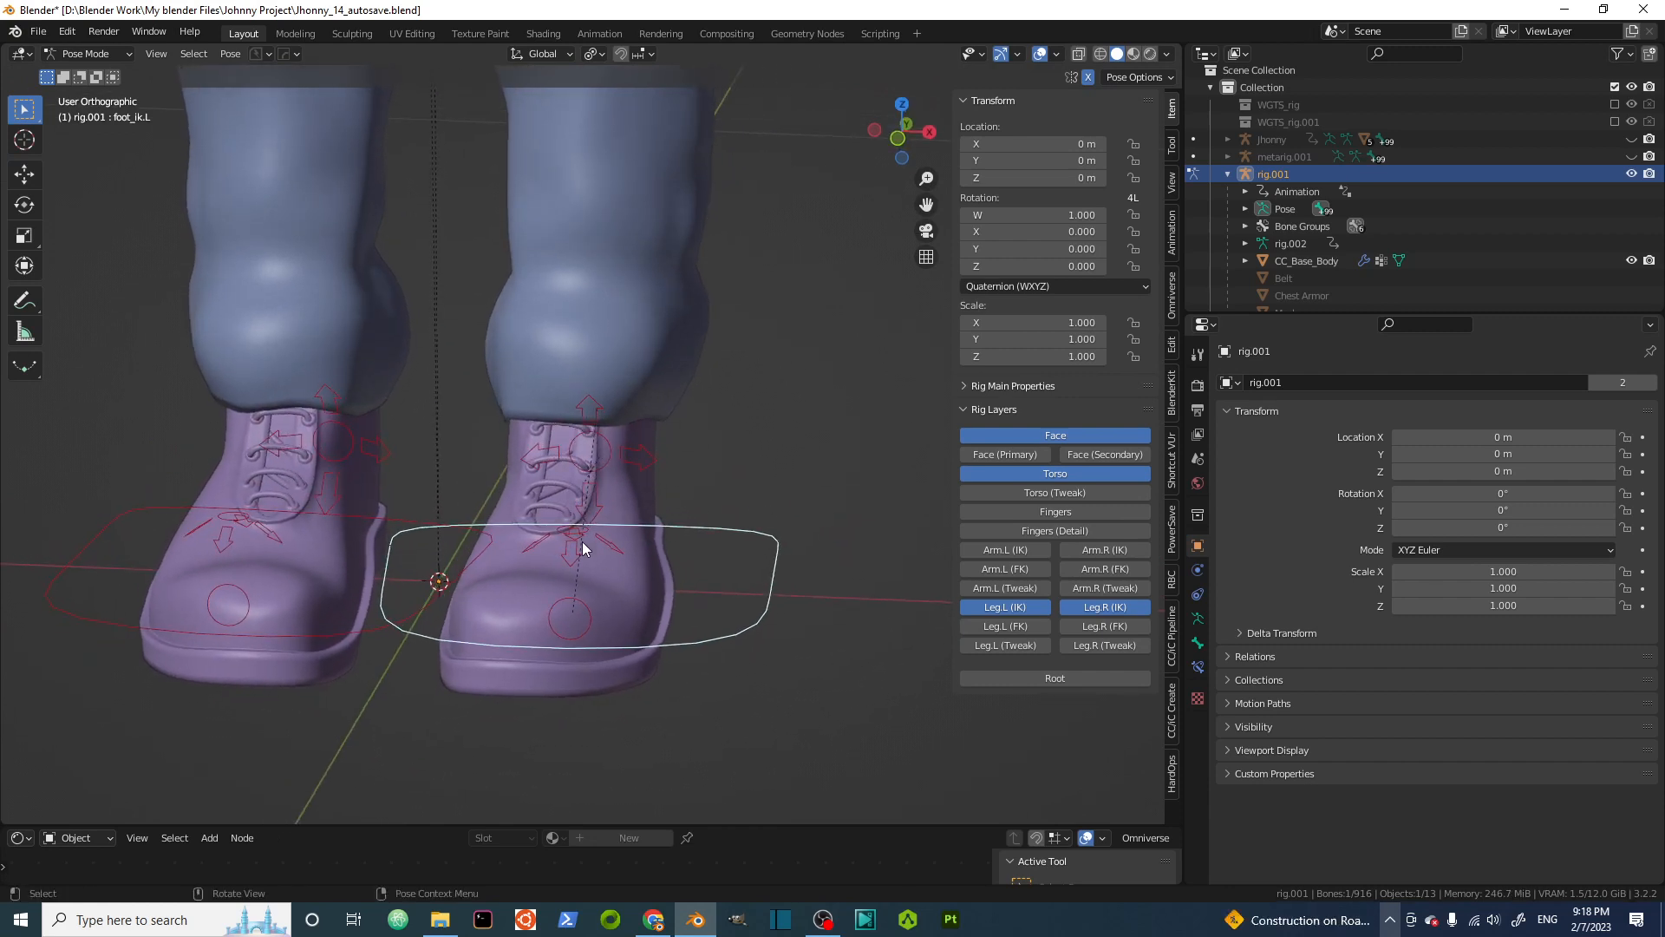
key("ctrl+s")
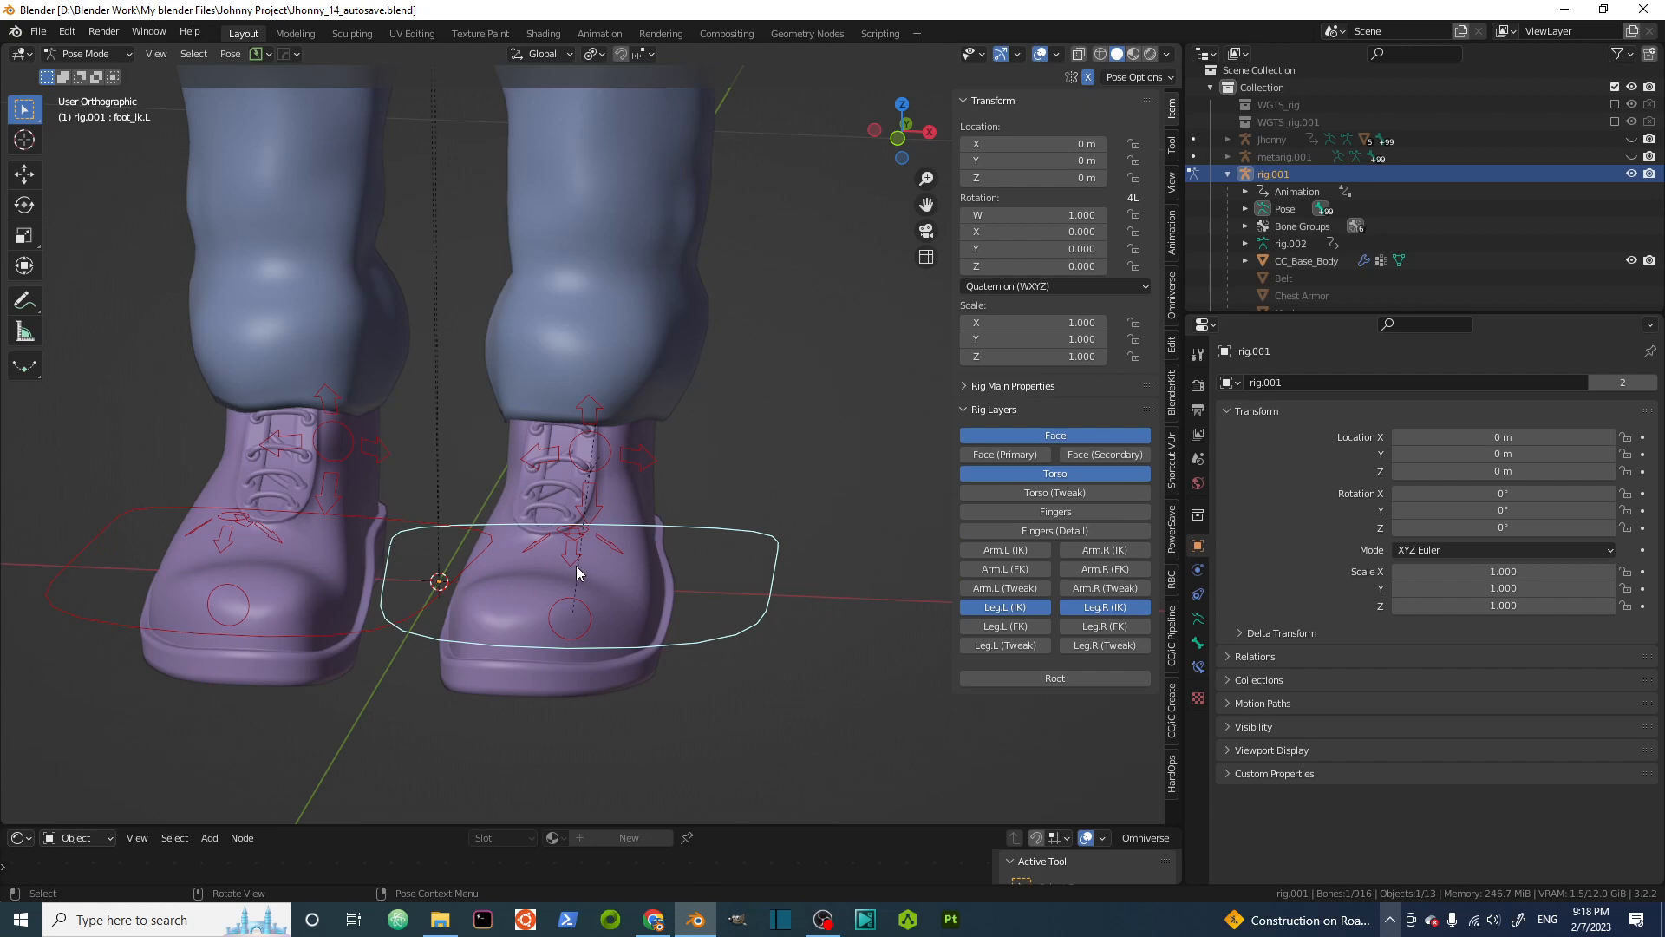
Switch the rig to Object Mode and isolate the shoe mesh in local view
scroll(546, 525, "up", 2)
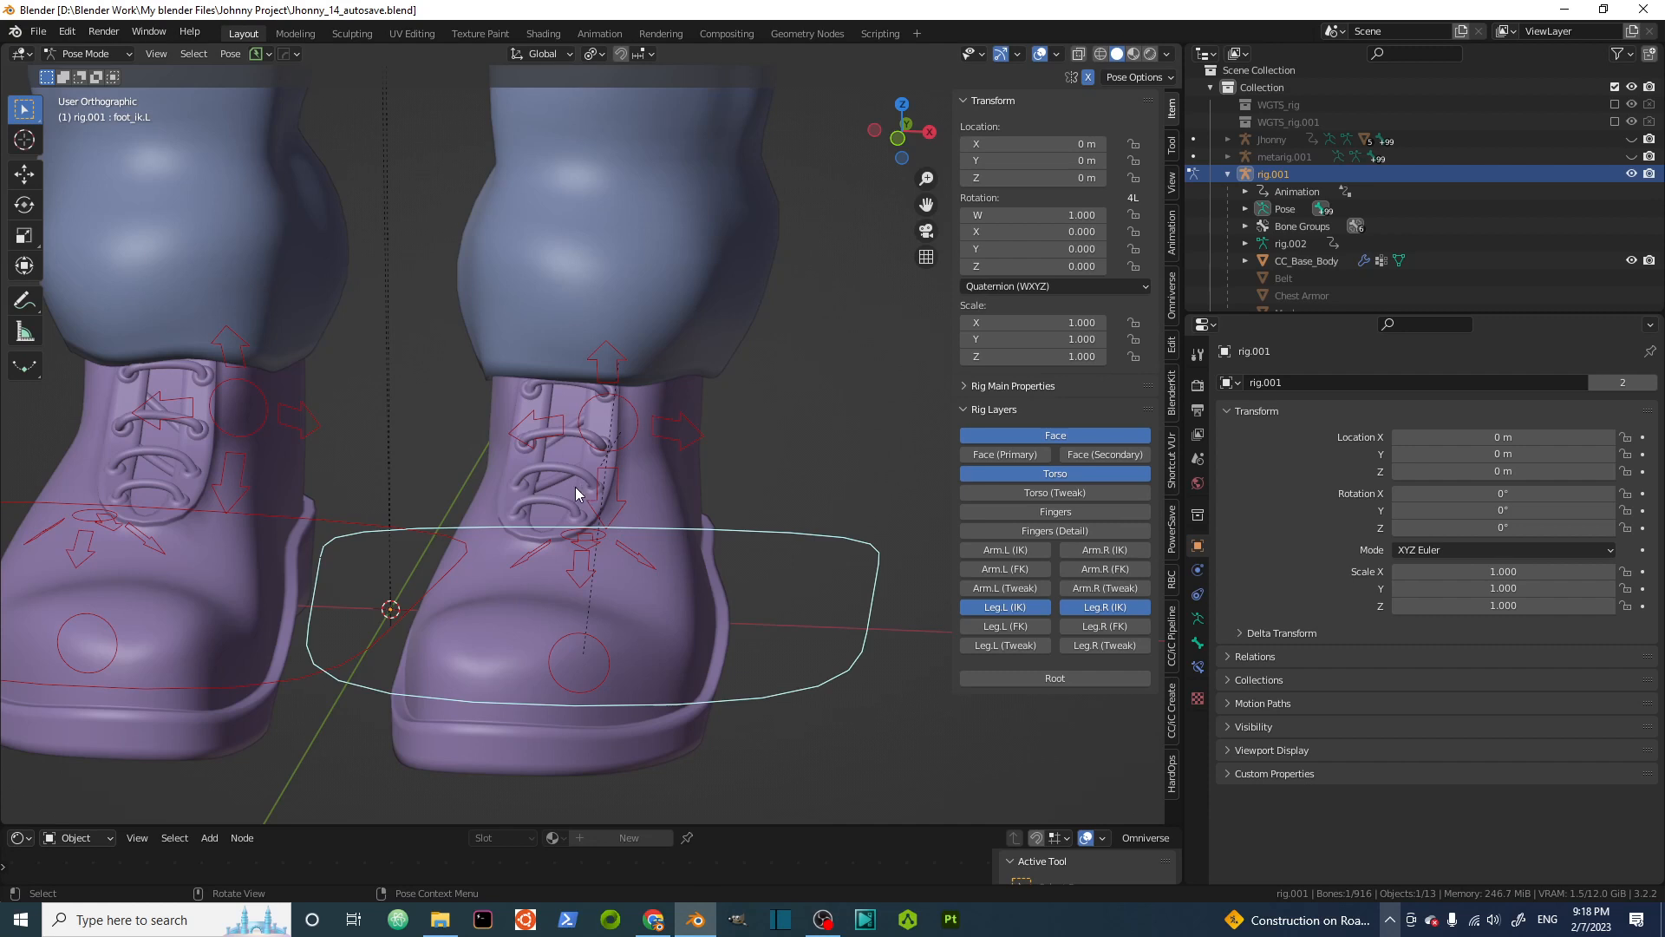
middle_click_drag(575, 487, 654, 467, "shift")
left_click(681, 440)
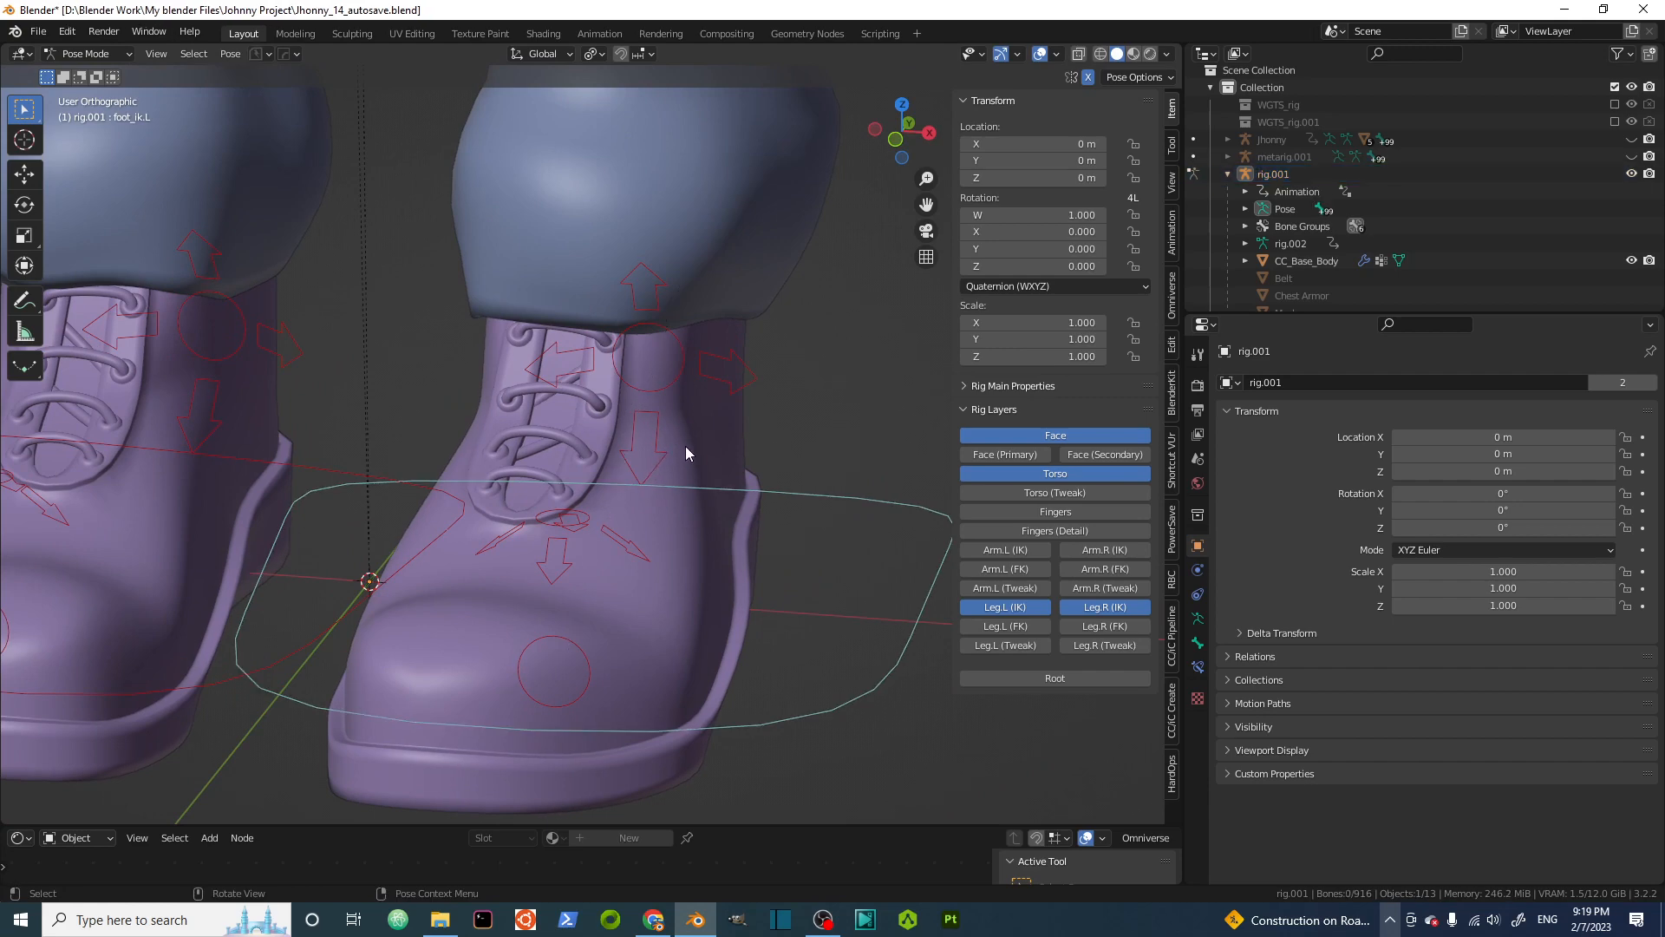
left_click(112, 52)
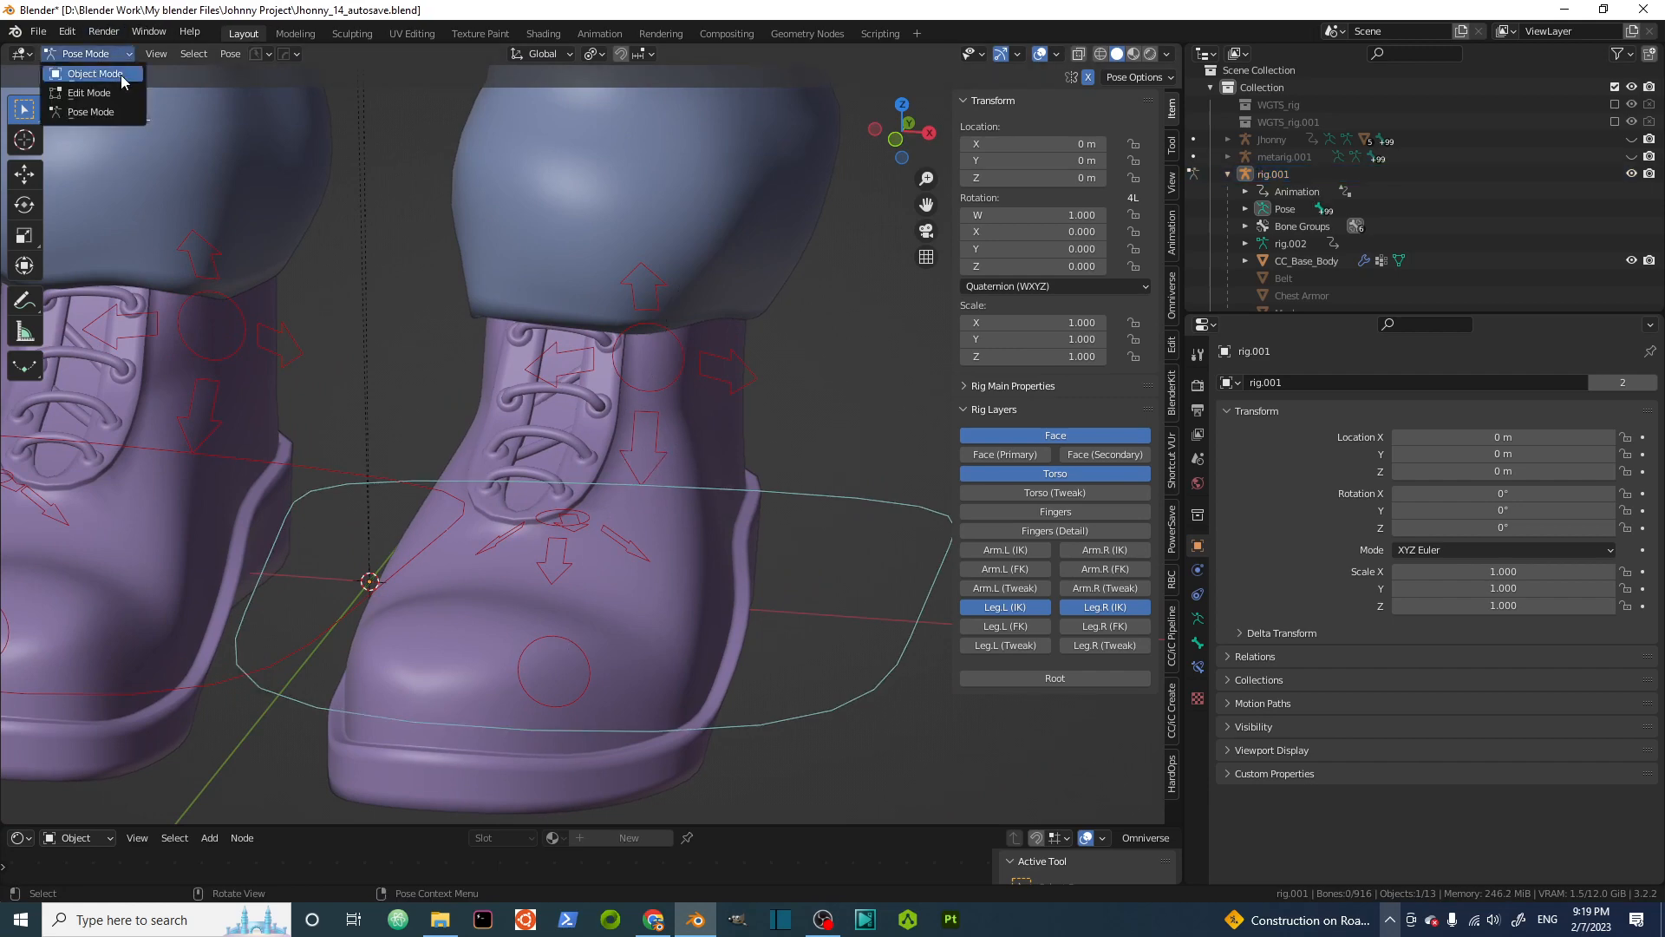
left_click(121, 75)
left_click(685, 469)
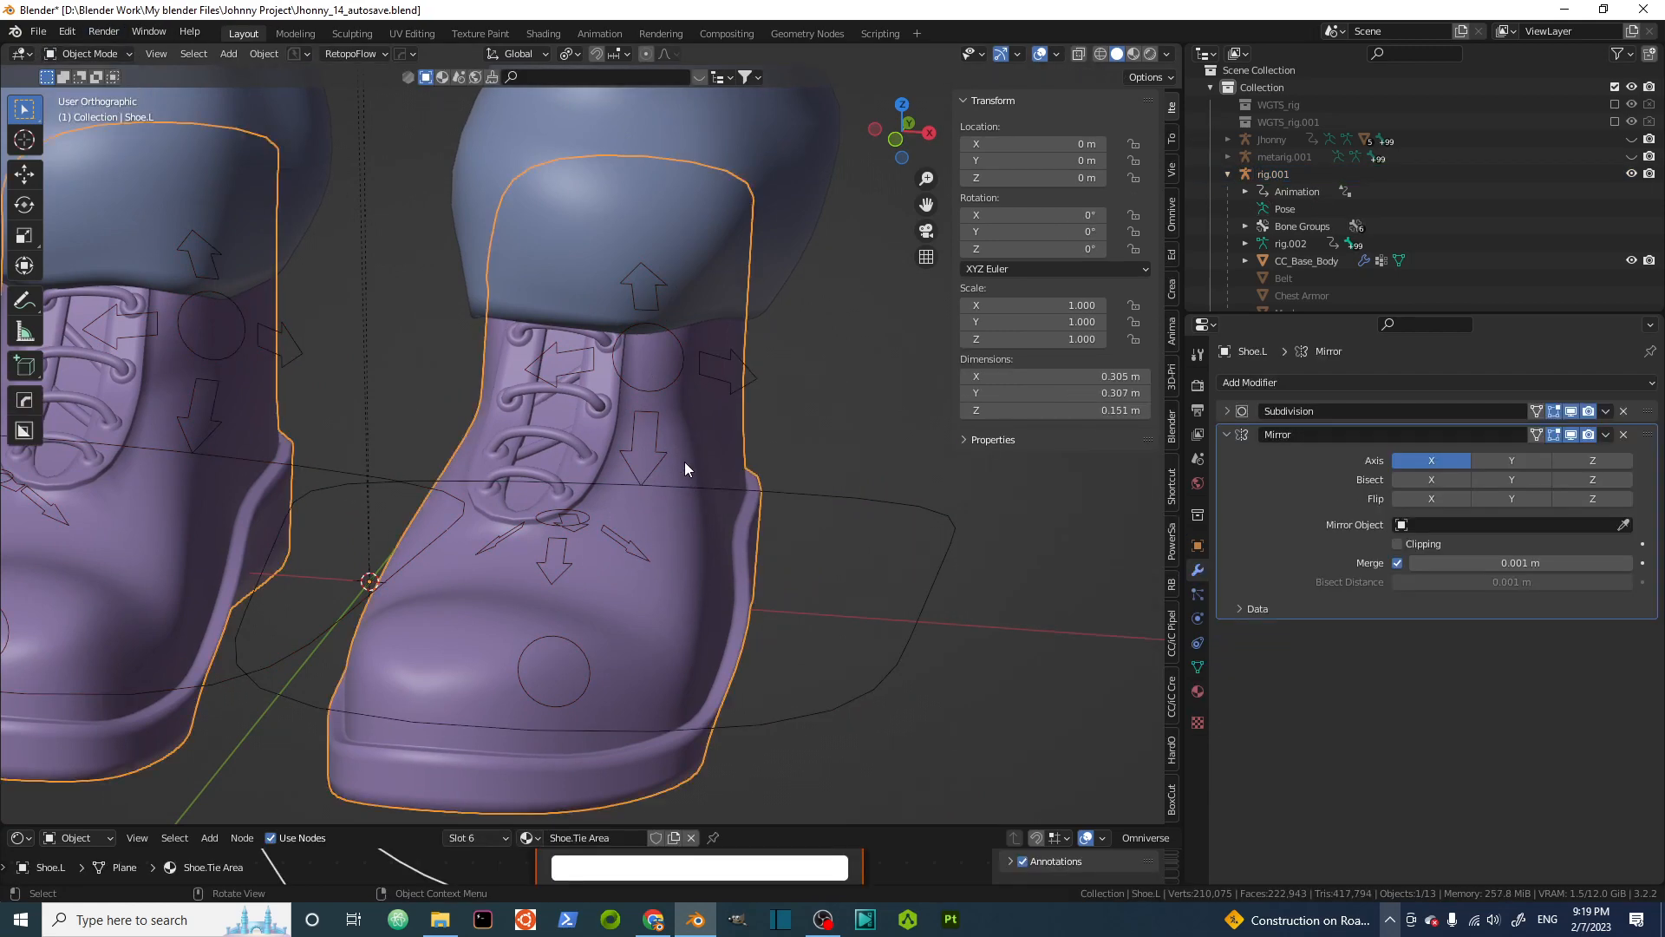
key("KP_Divide")
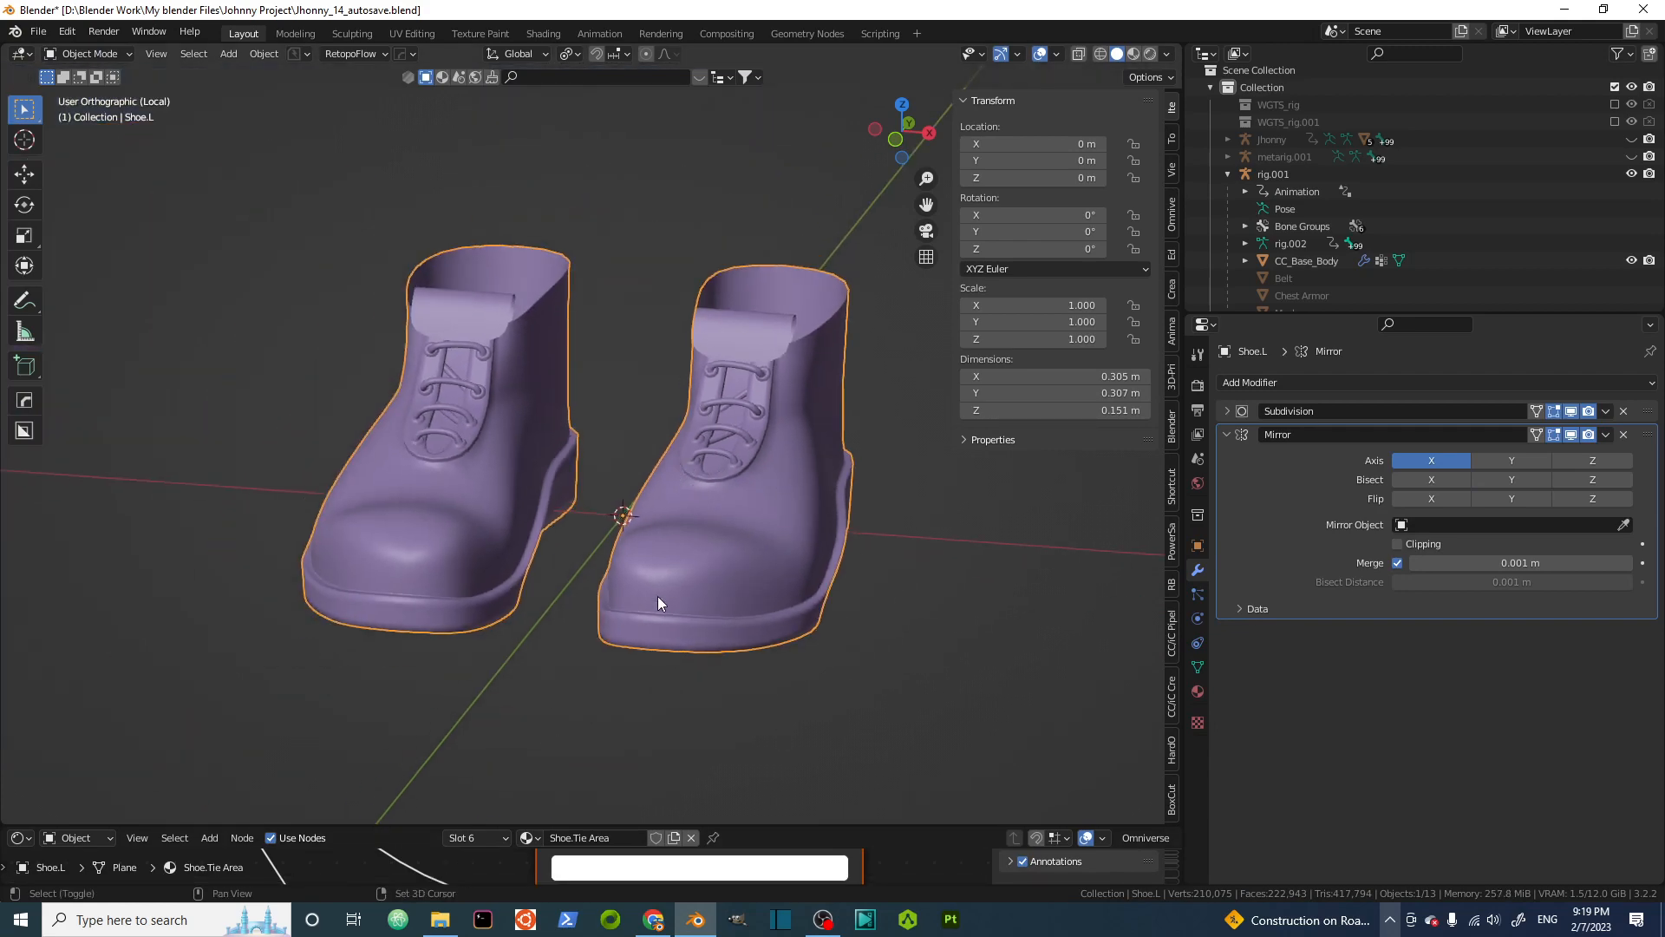
scroll(549, 628, "up", 3)
scroll(606, 512, "up", 4)
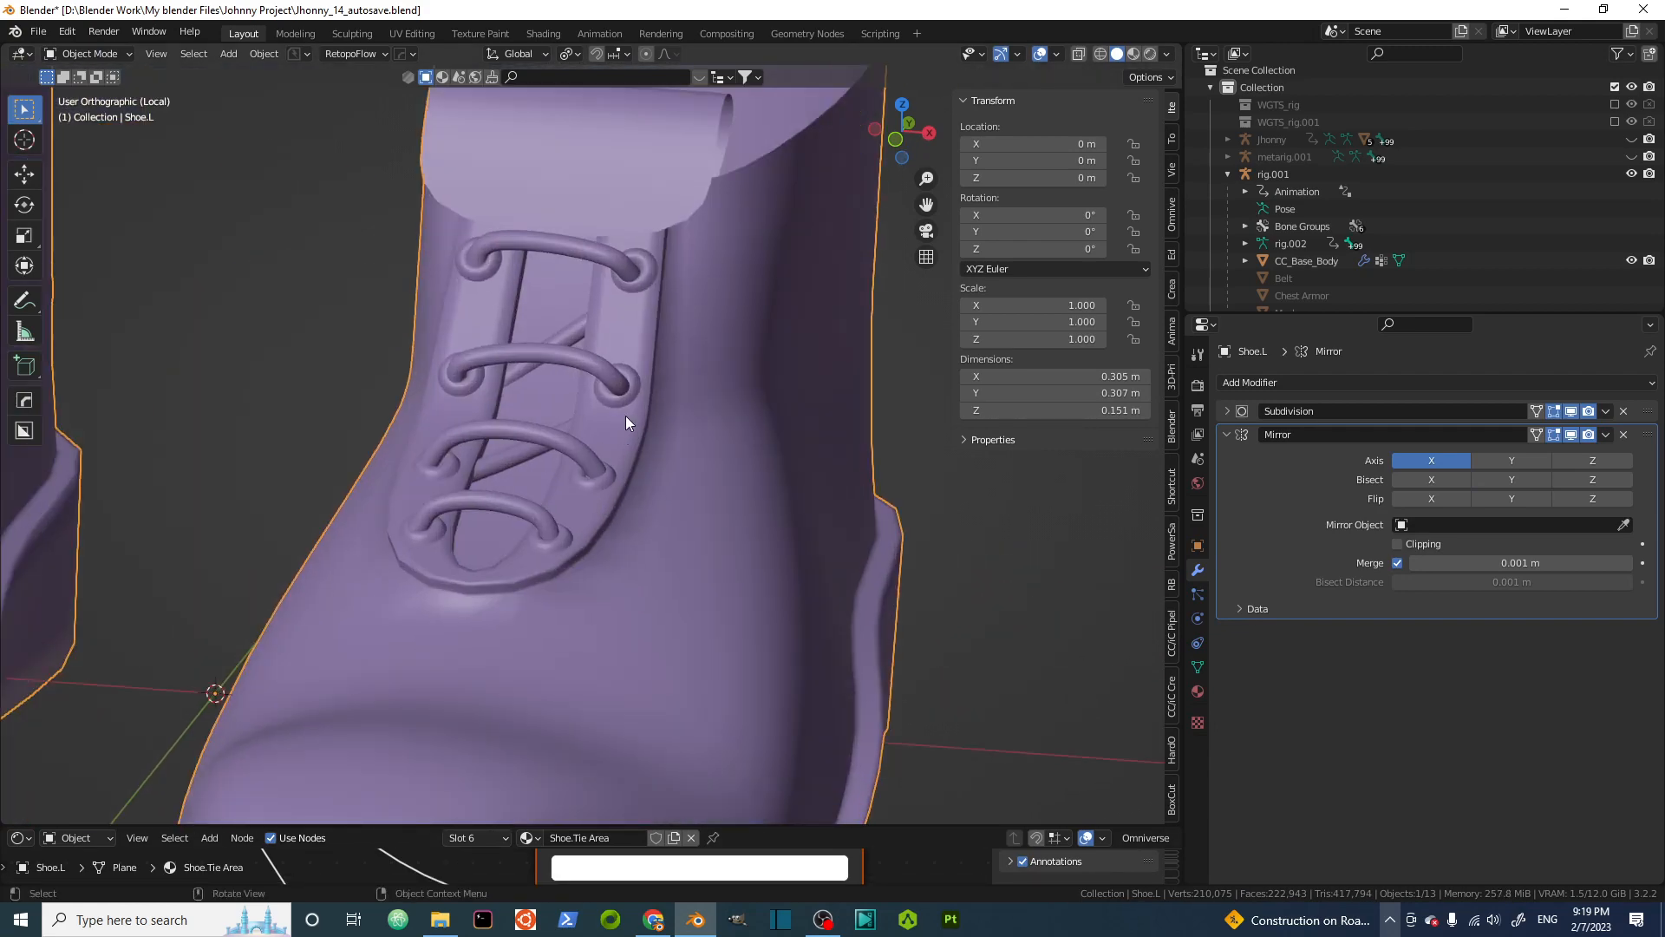
Examine in Edit Mode which laces belong to the shoe mesh as linked parts, then deselect them and leave the isolated view
key("Tab")
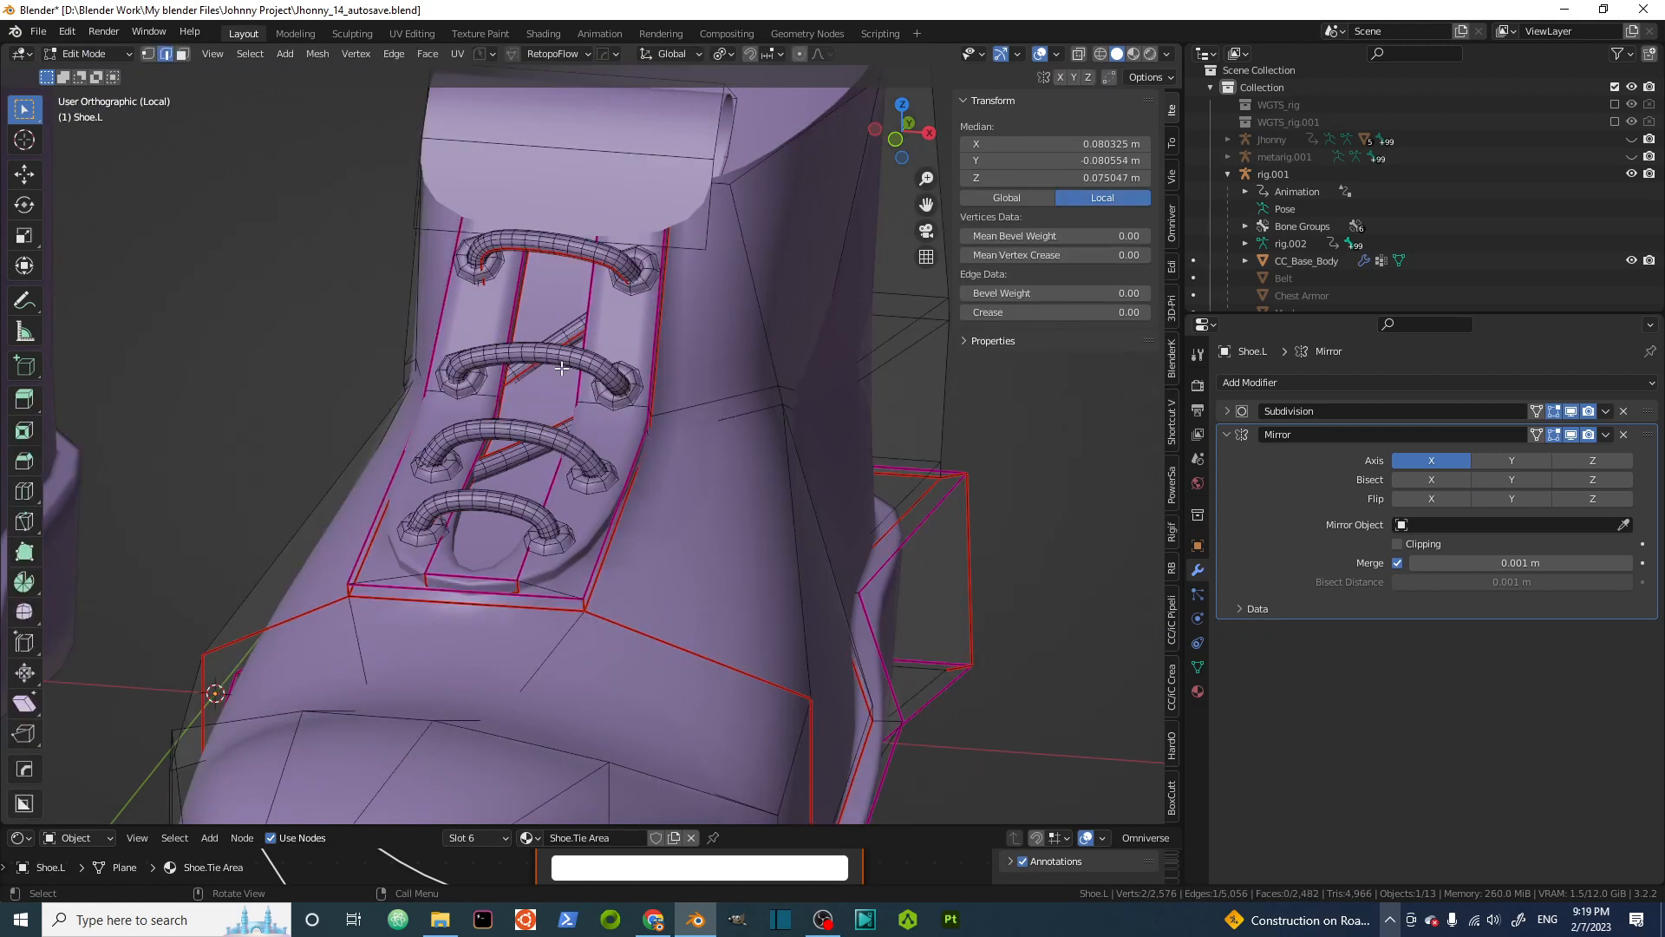
key("l")
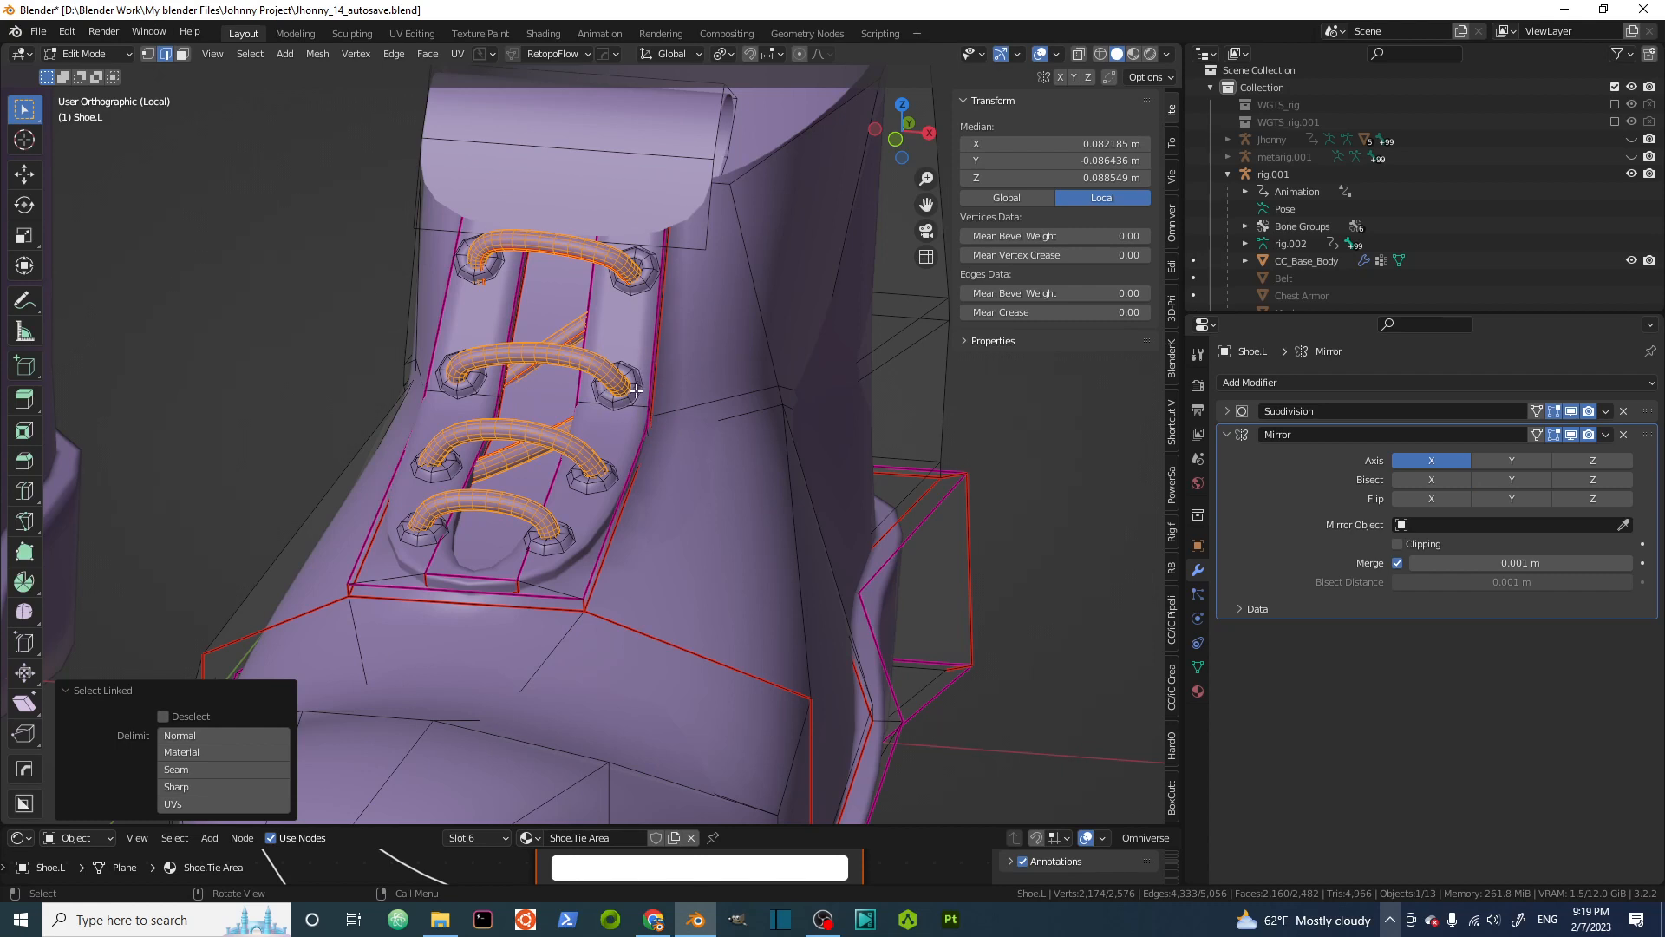
key("a")
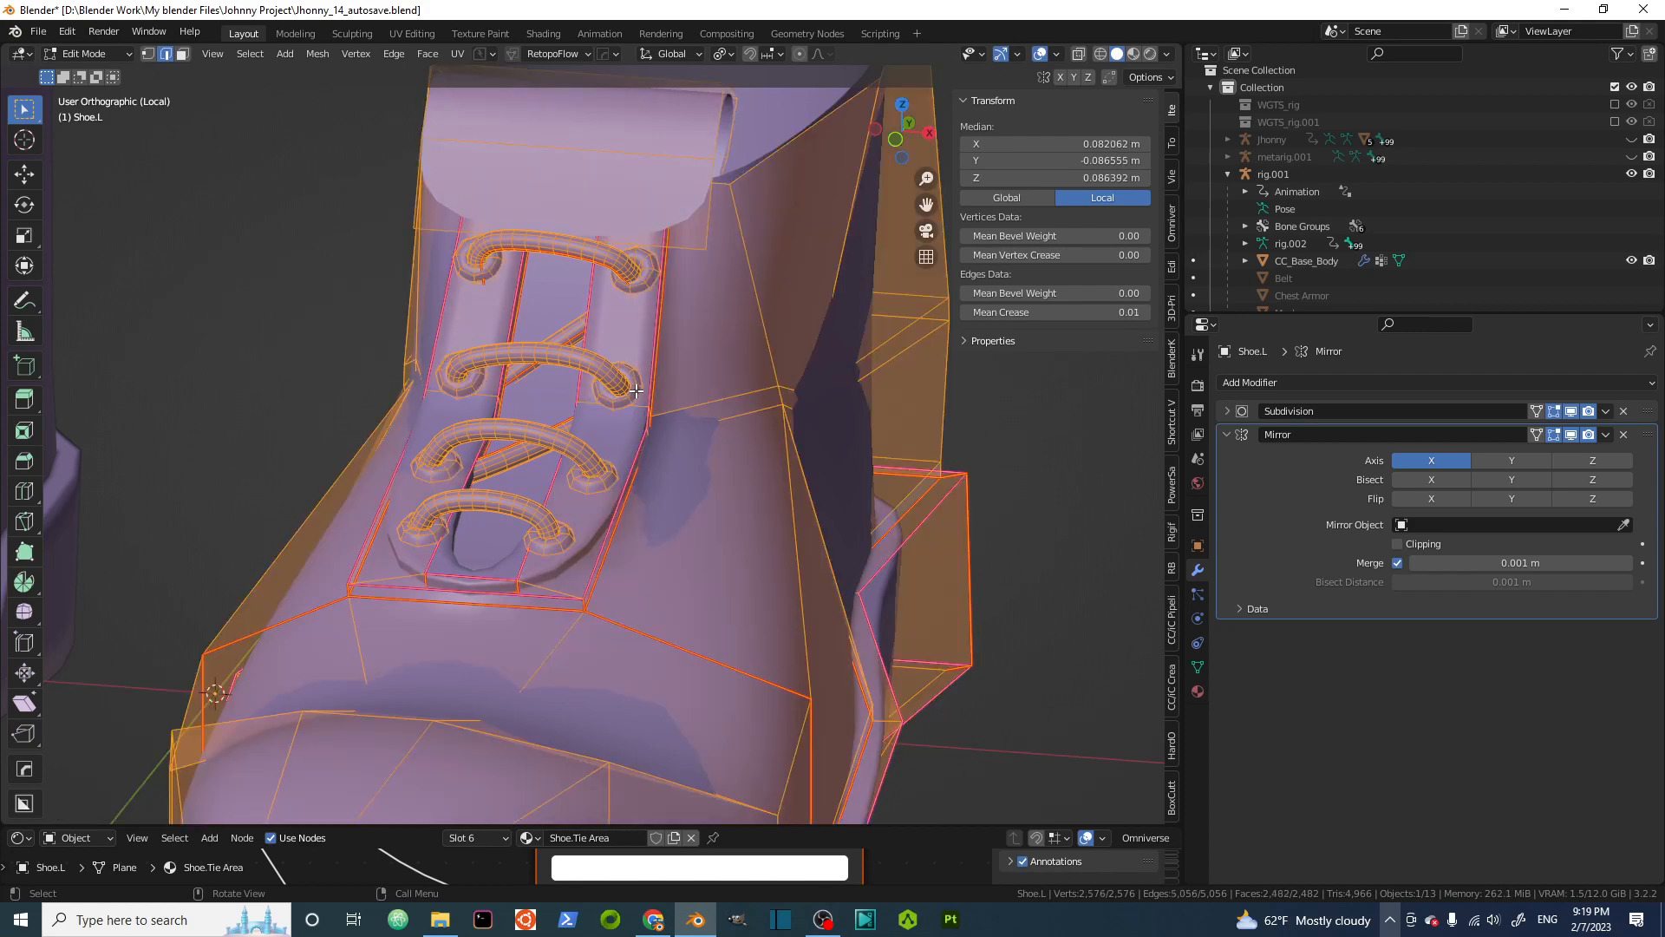
key("alt+a")
key("Tab")
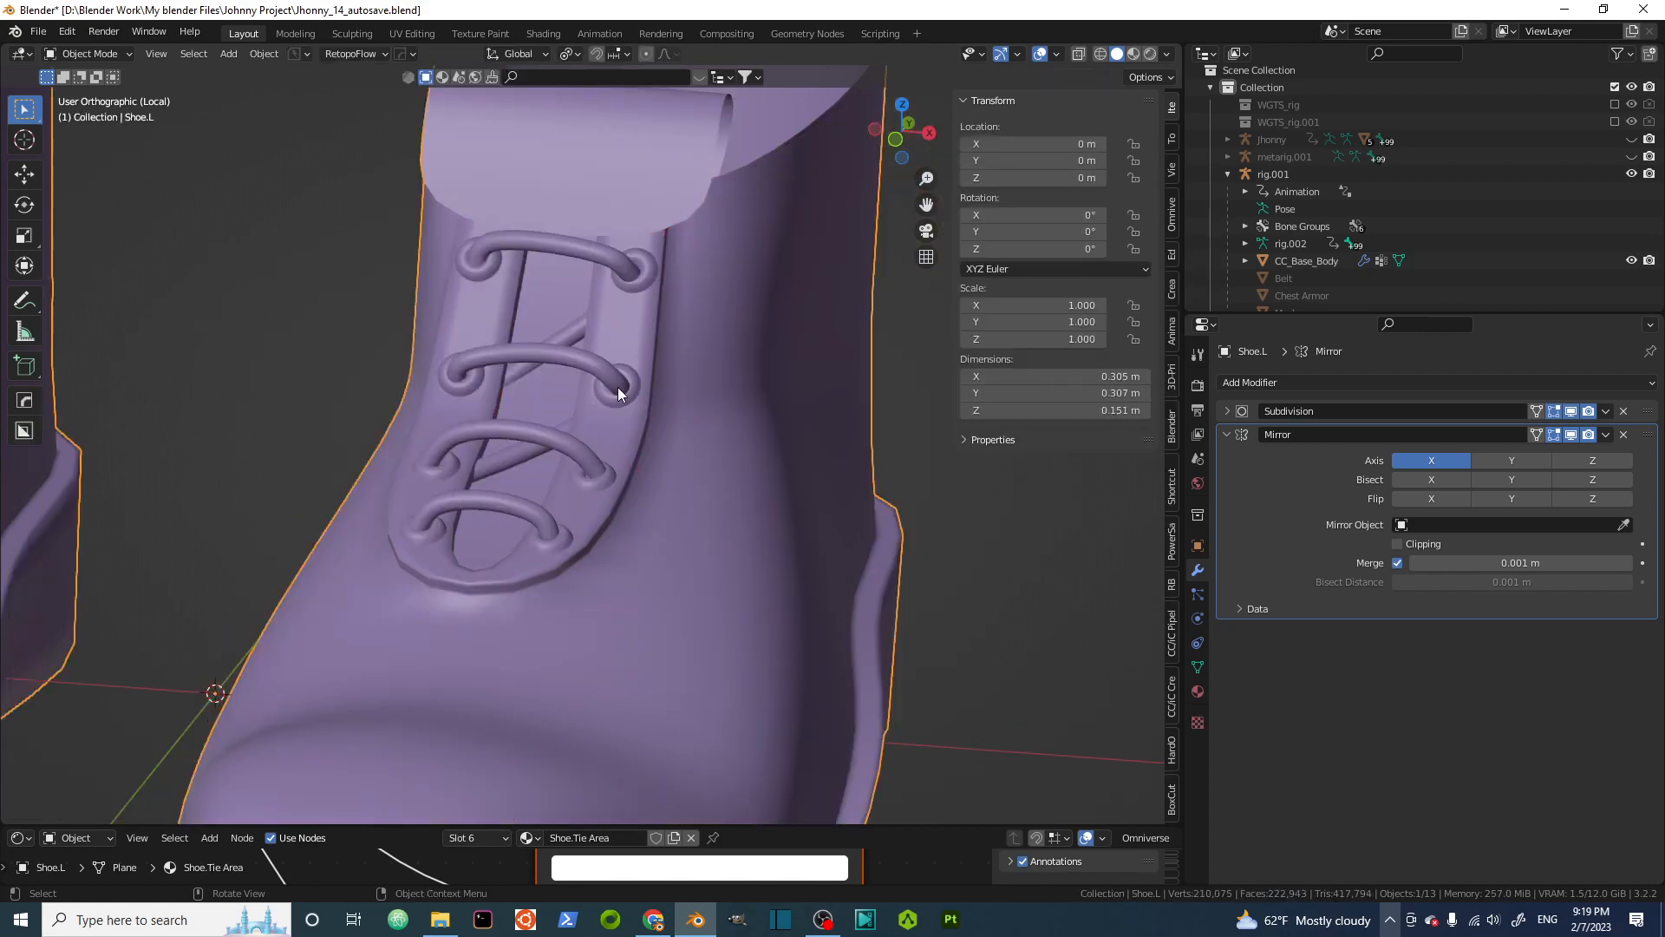
scroll(624, 390, "down", 5)
middle_click_drag(633, 418, 647, 415)
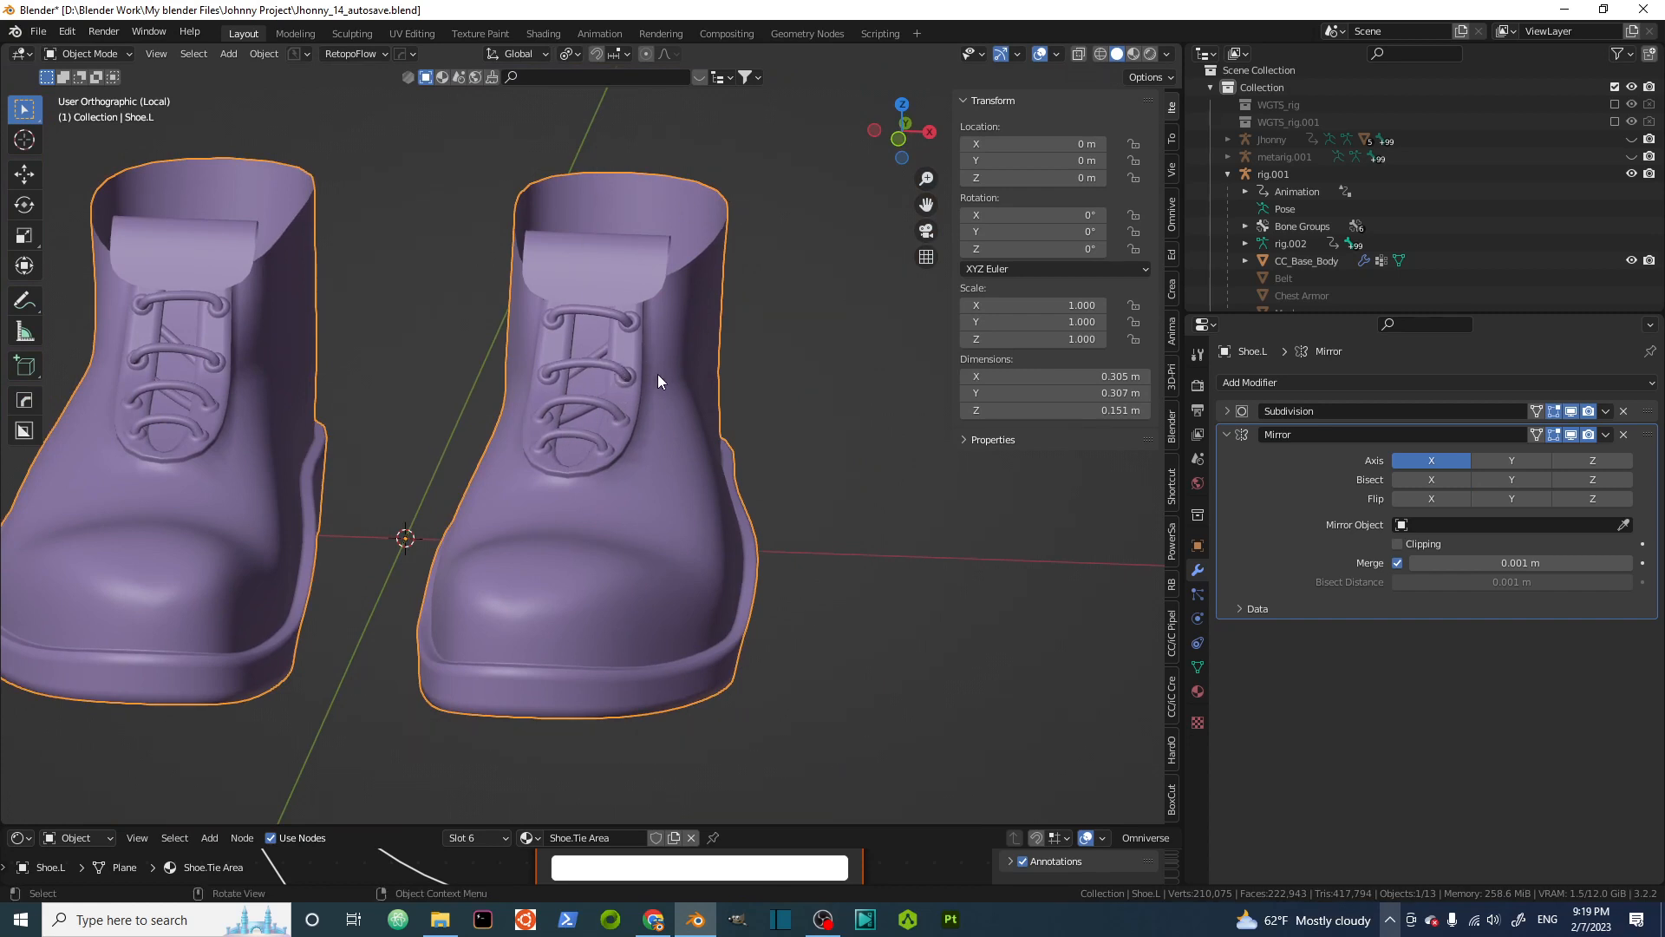
key("KP_Divide")
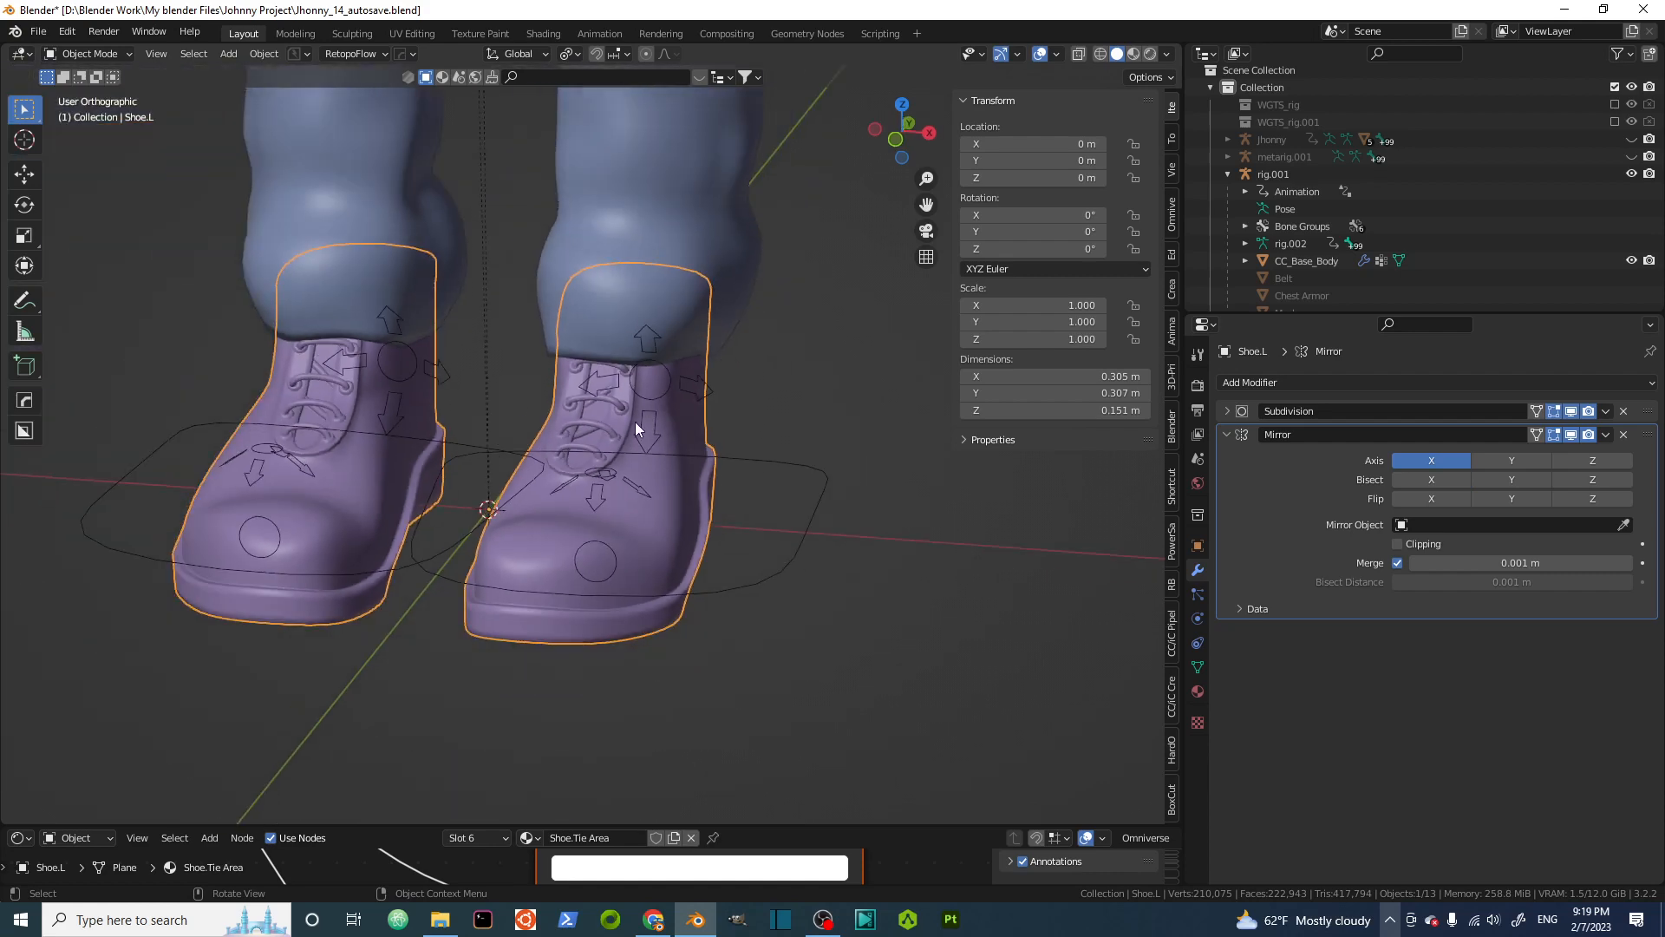
Try to parent the shoe mesh to the rig with automatic weights, and save the project file
scroll(658, 414, "down", 3)
middle_click_drag(651, 386, 647, 444)
scroll(632, 445, "up", 3)
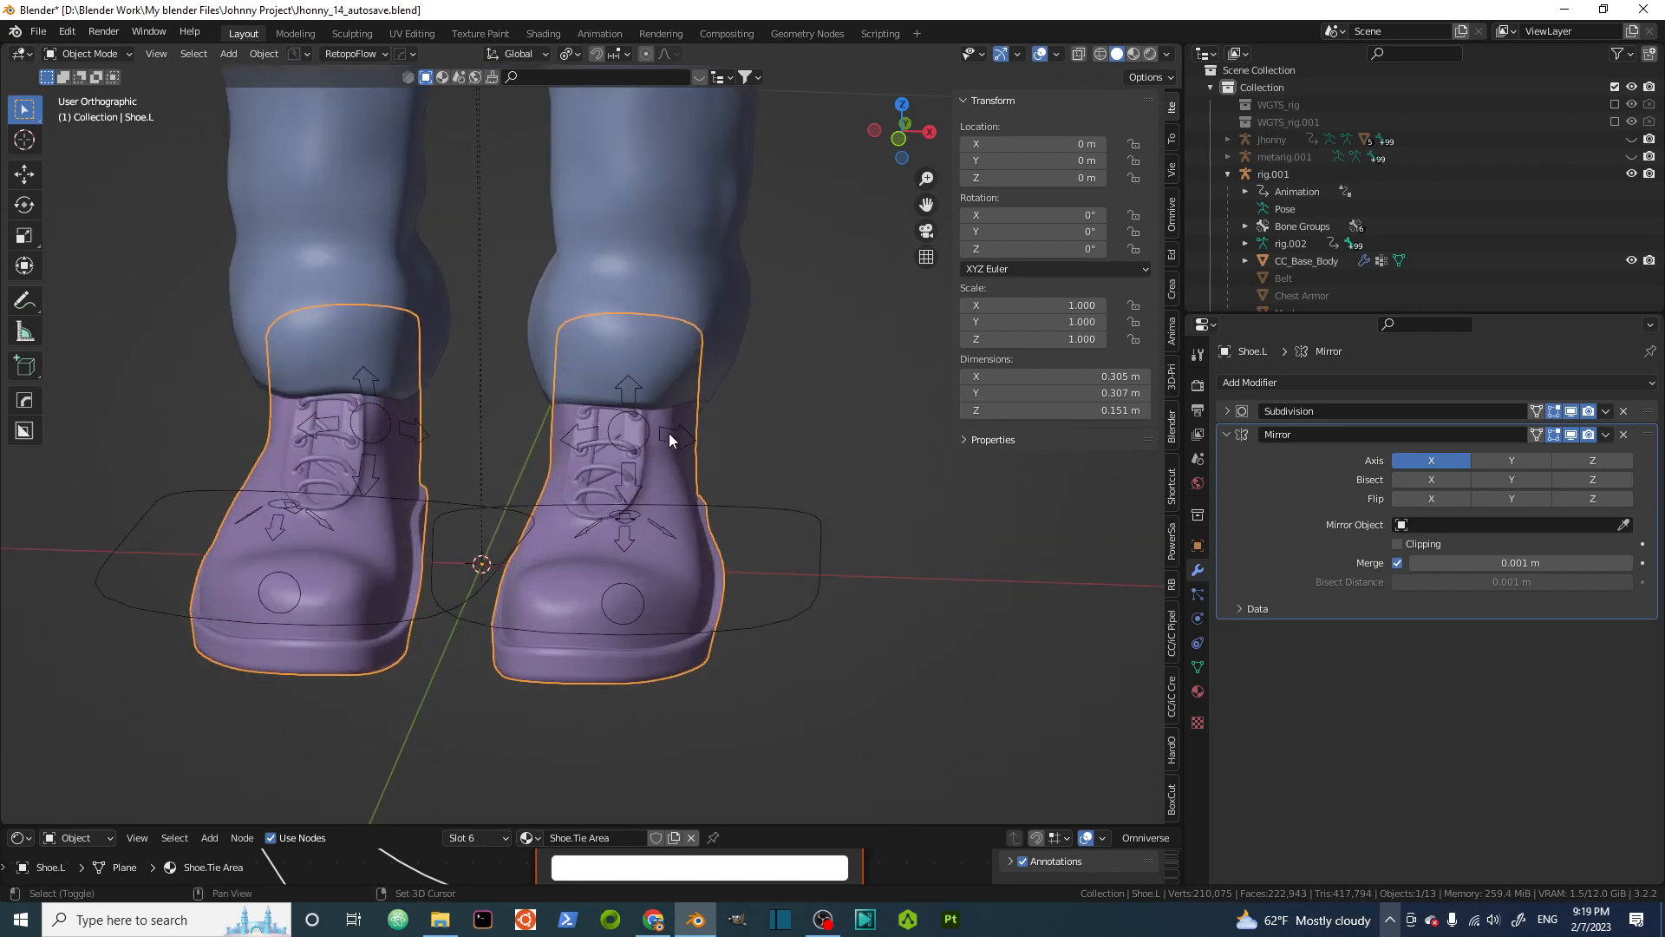
left_click(669, 447, "shift")
left_click(660, 482)
left_click(668, 431, "shift")
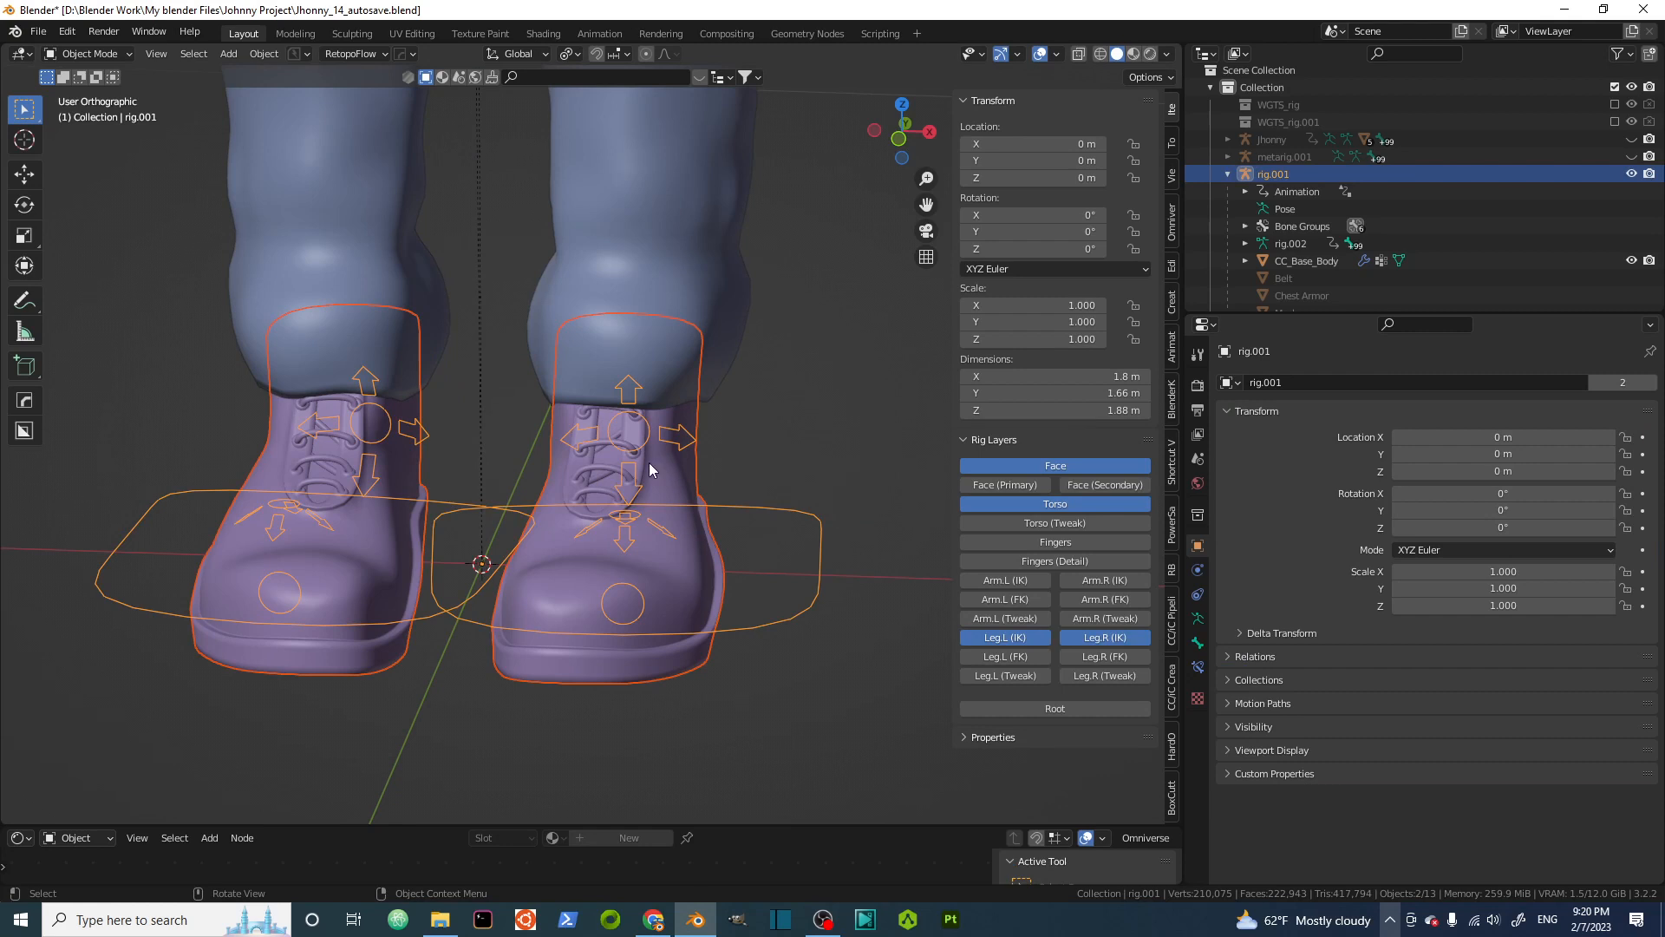
key("ctrl+p")
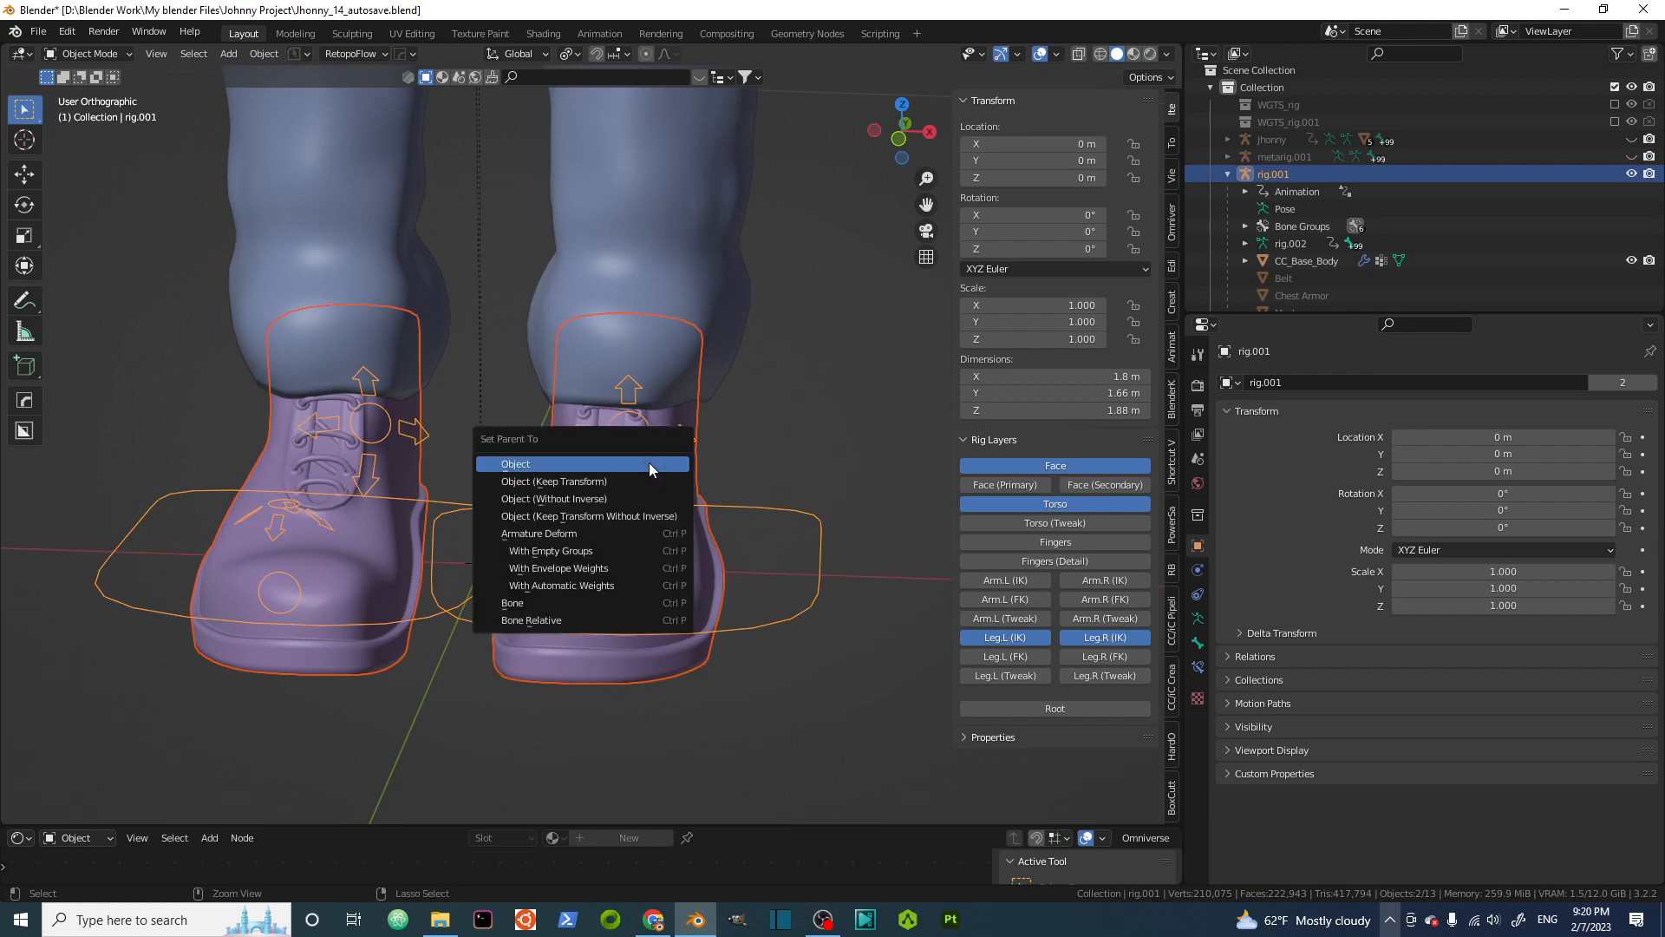
left_click(590, 585)
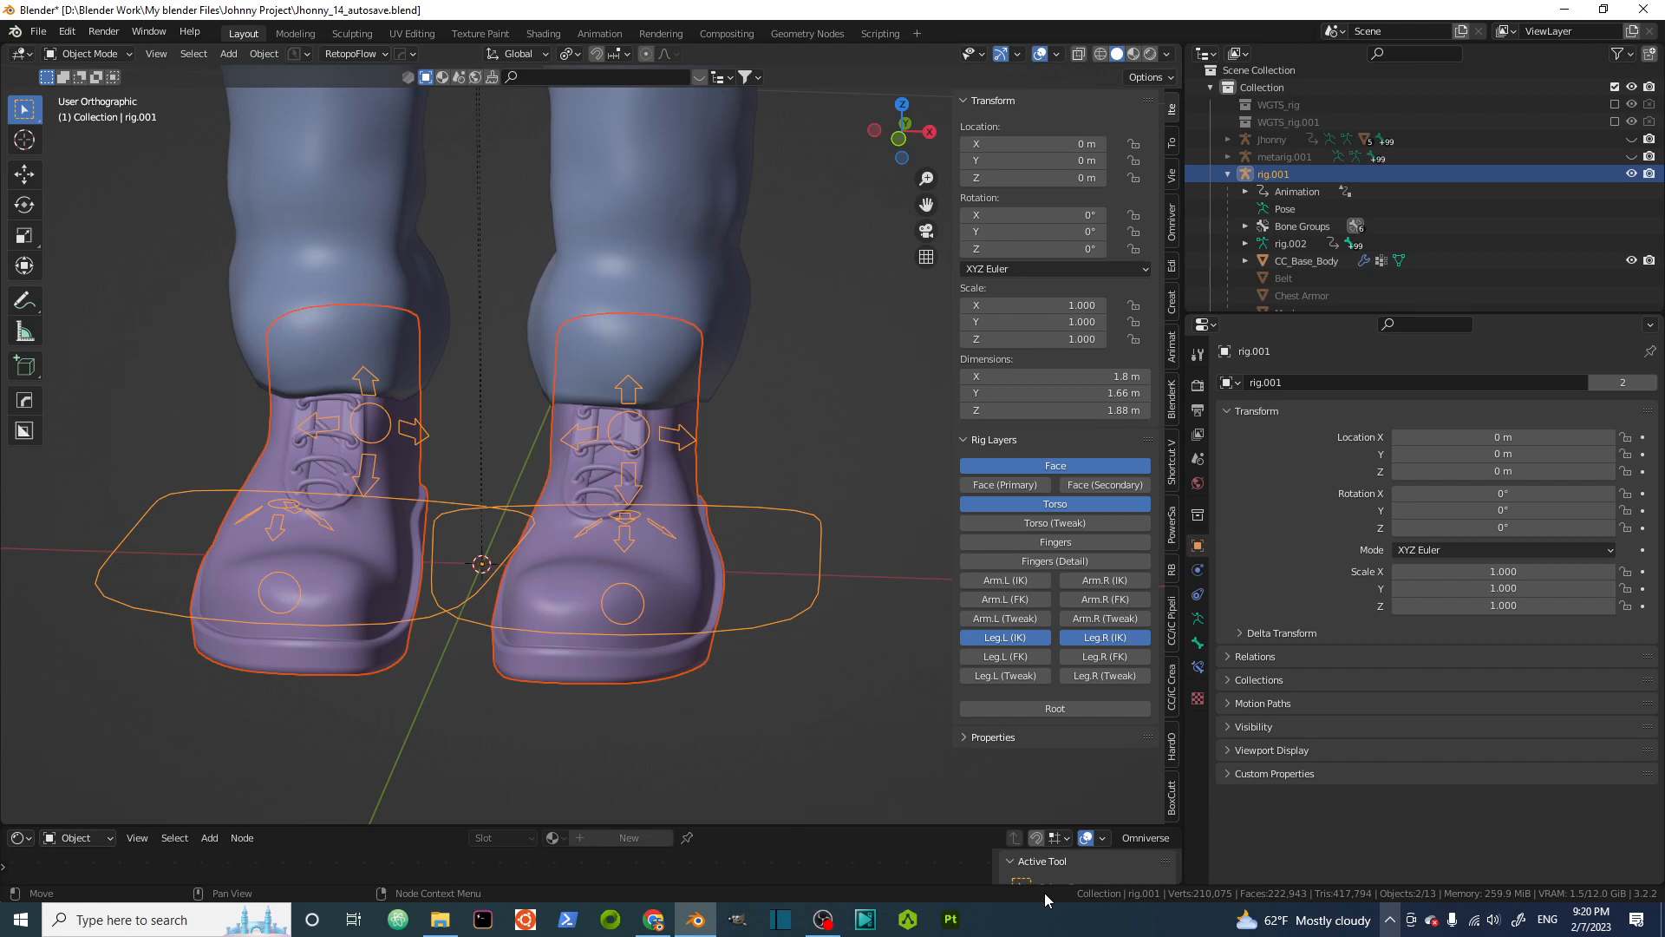
key("ctrl+s")
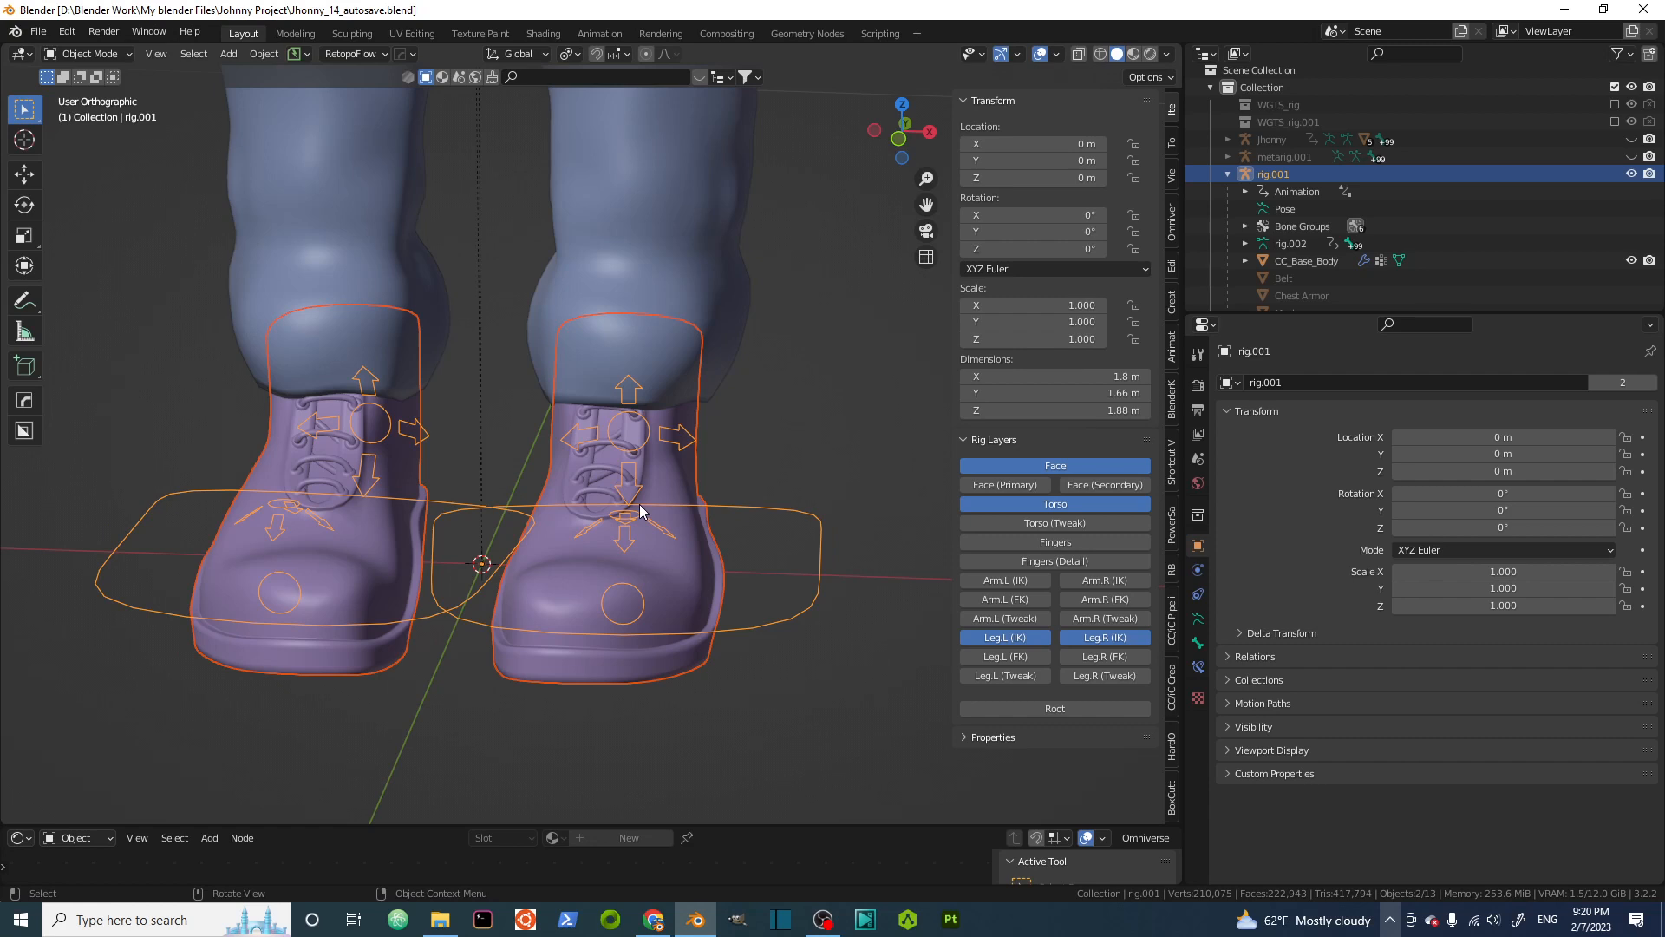
Parent the shoe mesh to the rig again using automatic weights, enable X Mirror for it and clear the selection
key("ctrl+p")
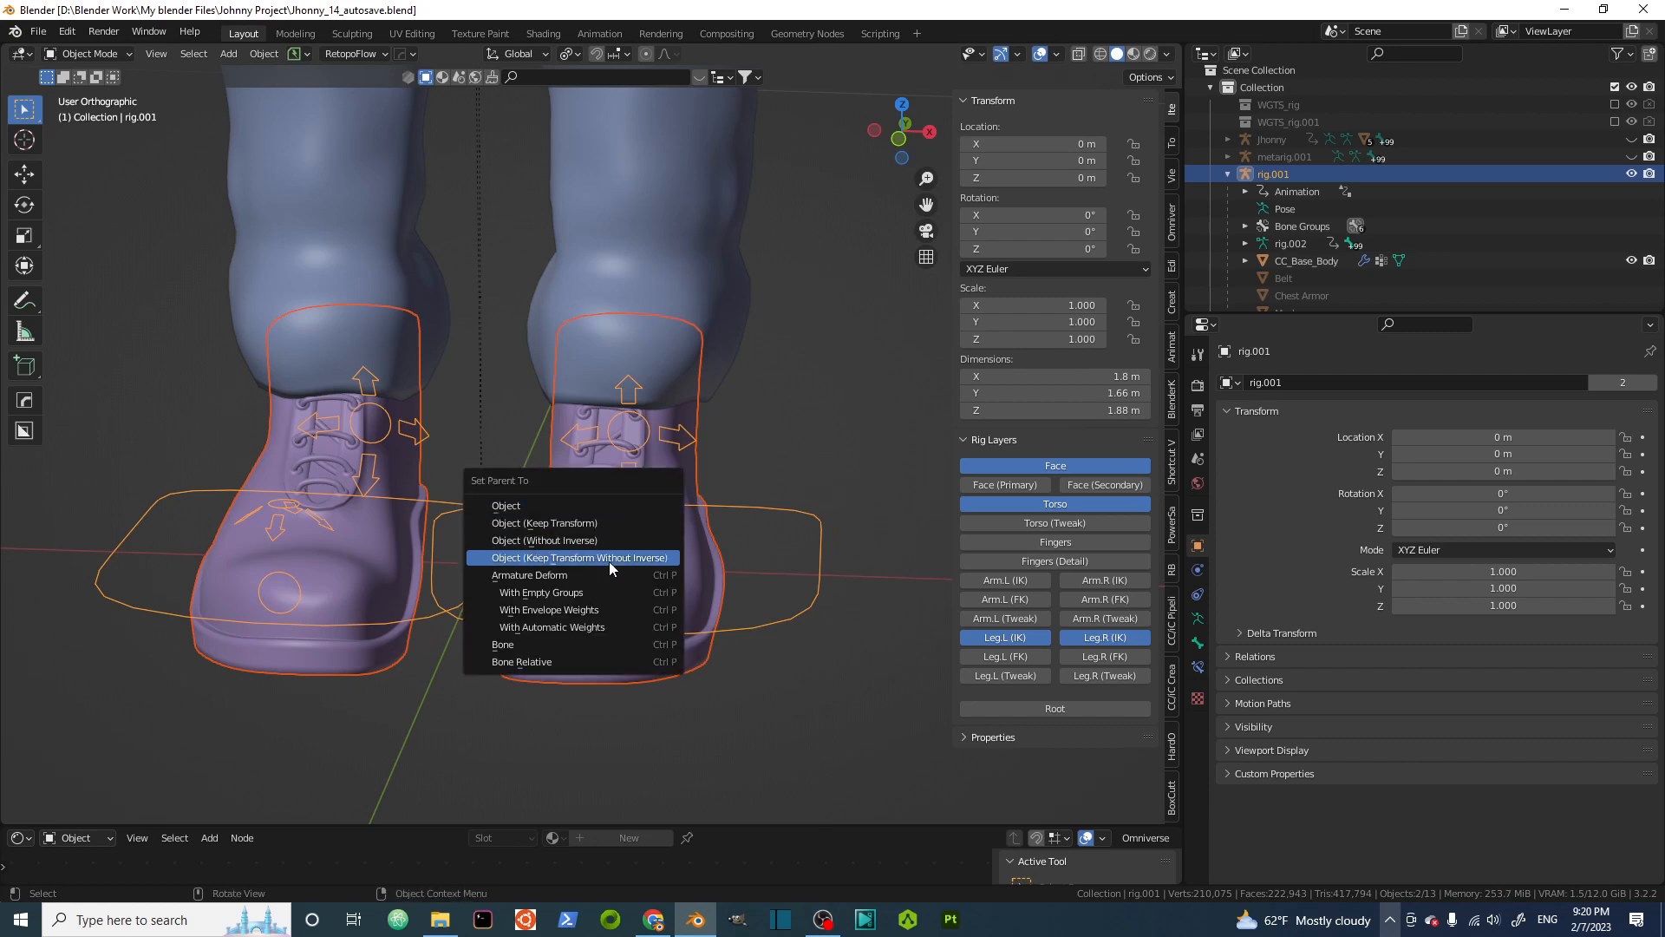
left_click(587, 628)
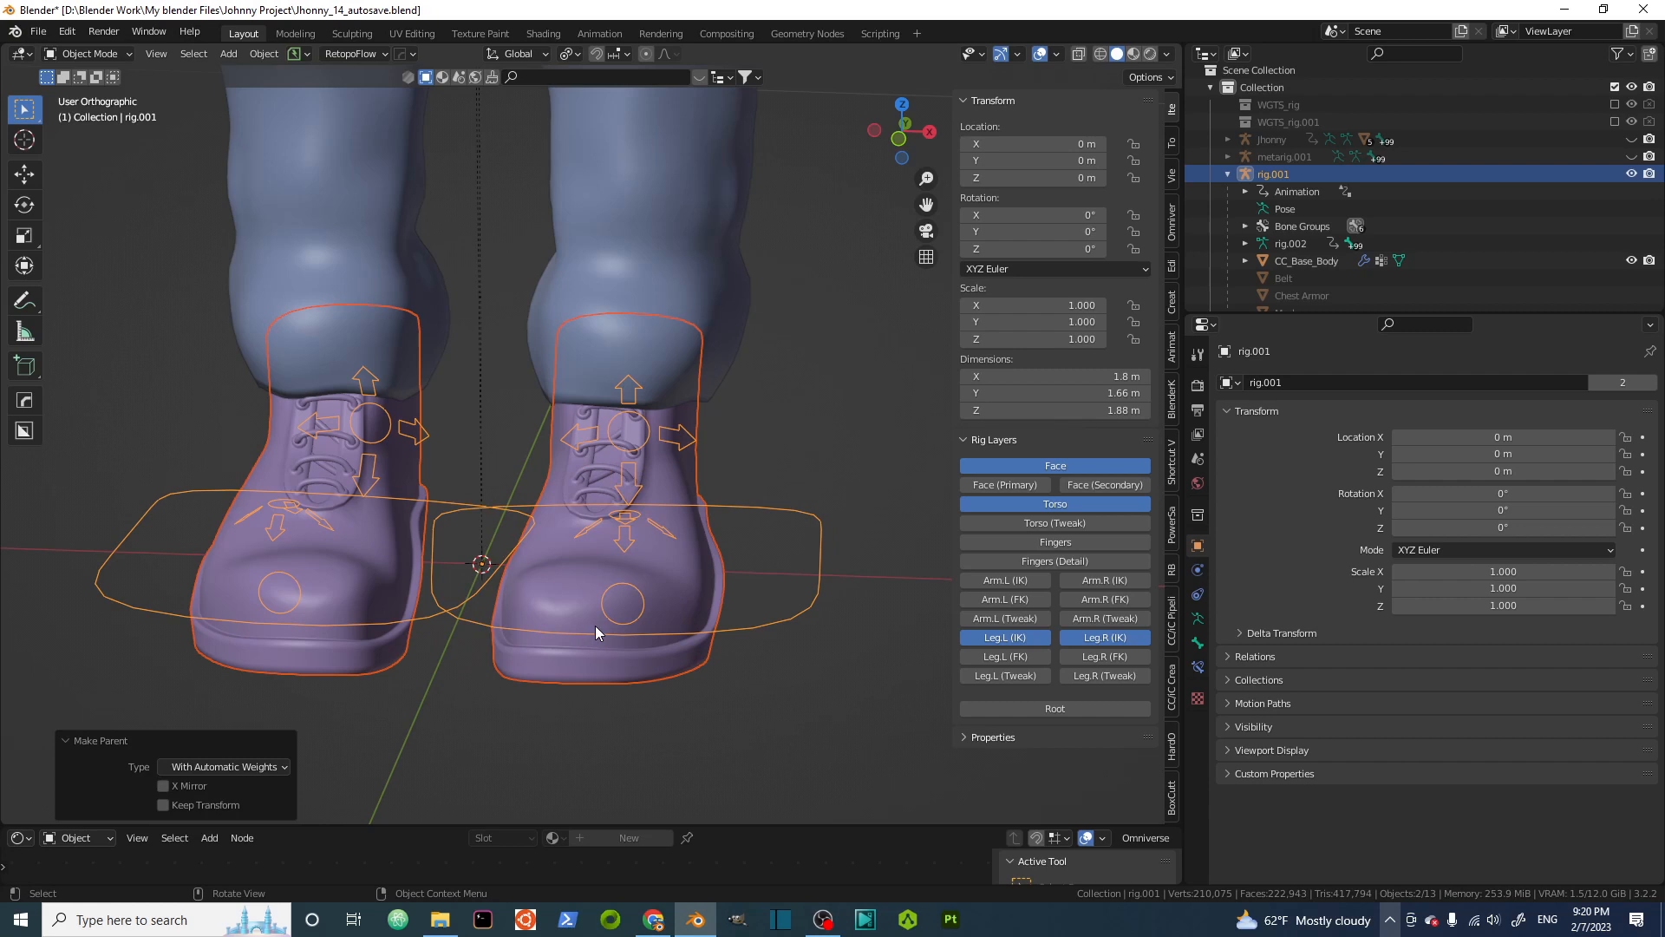
left_click(164, 784)
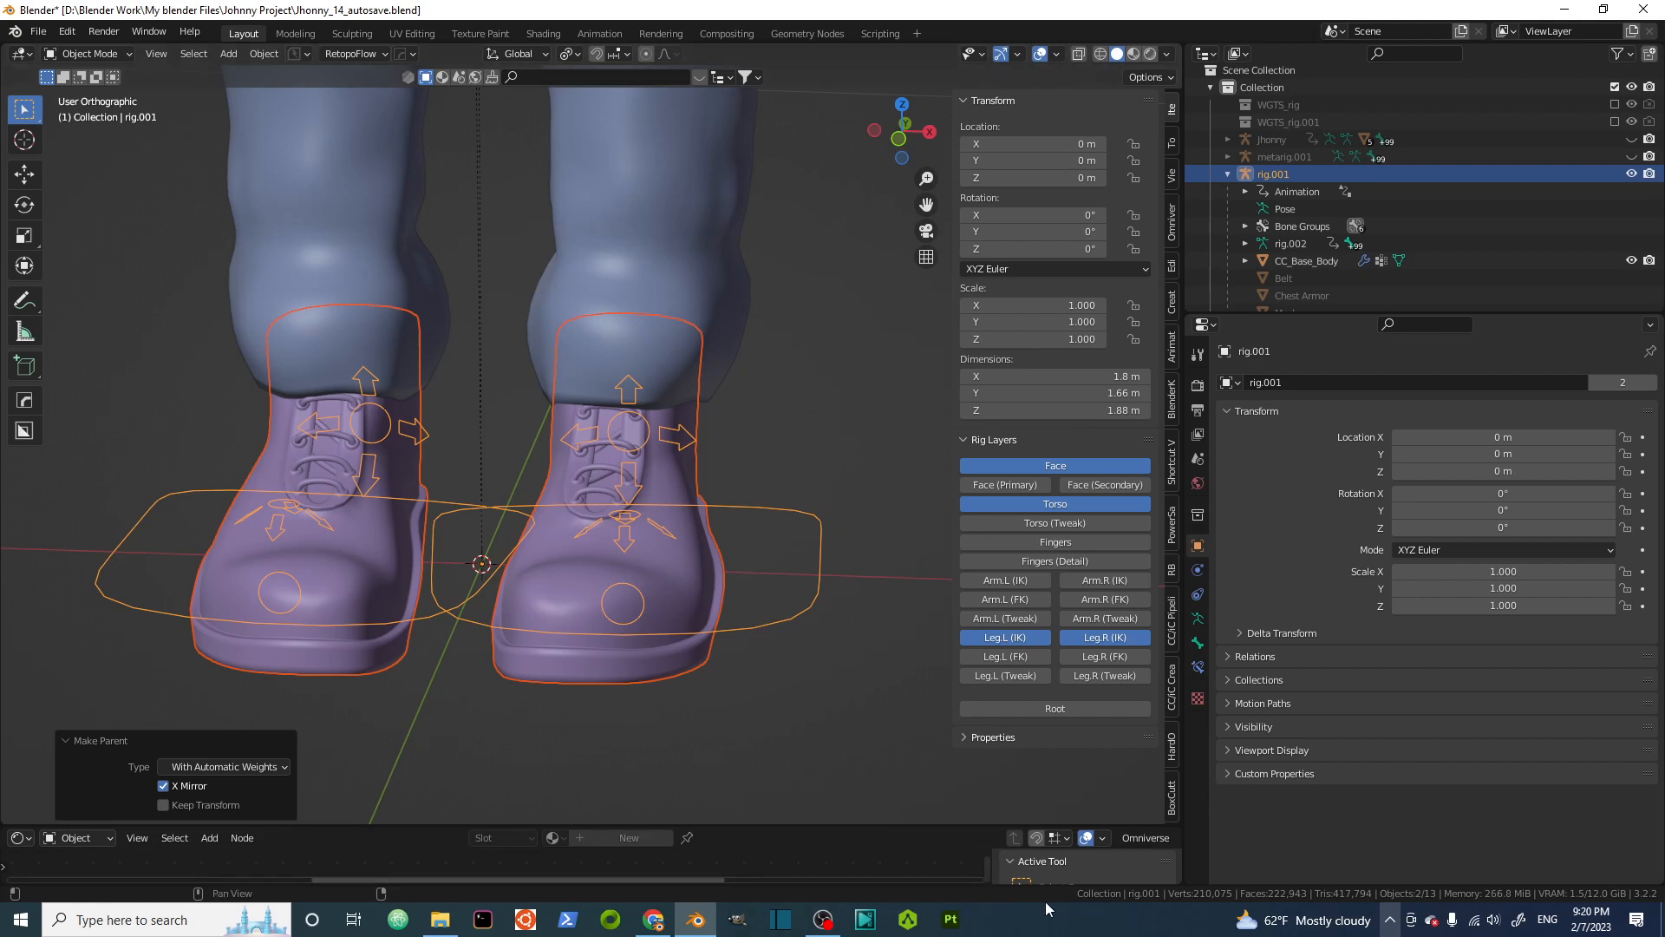
left_click(803, 415)
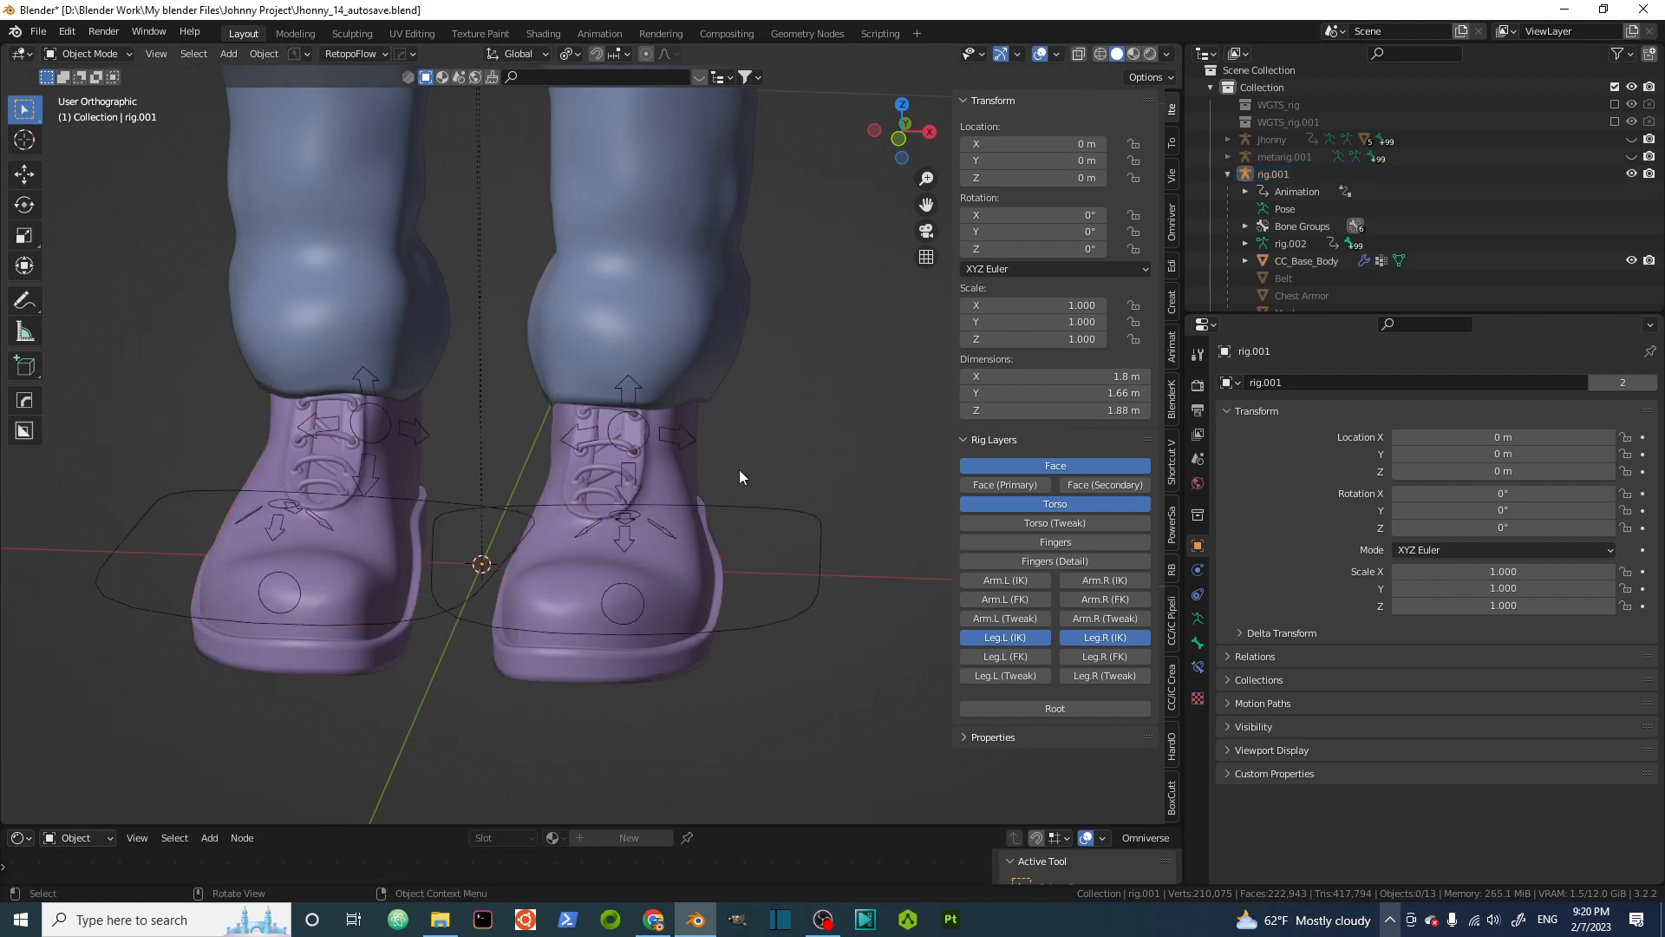
Select the rig and put it in Pose Mode
left_click(715, 509)
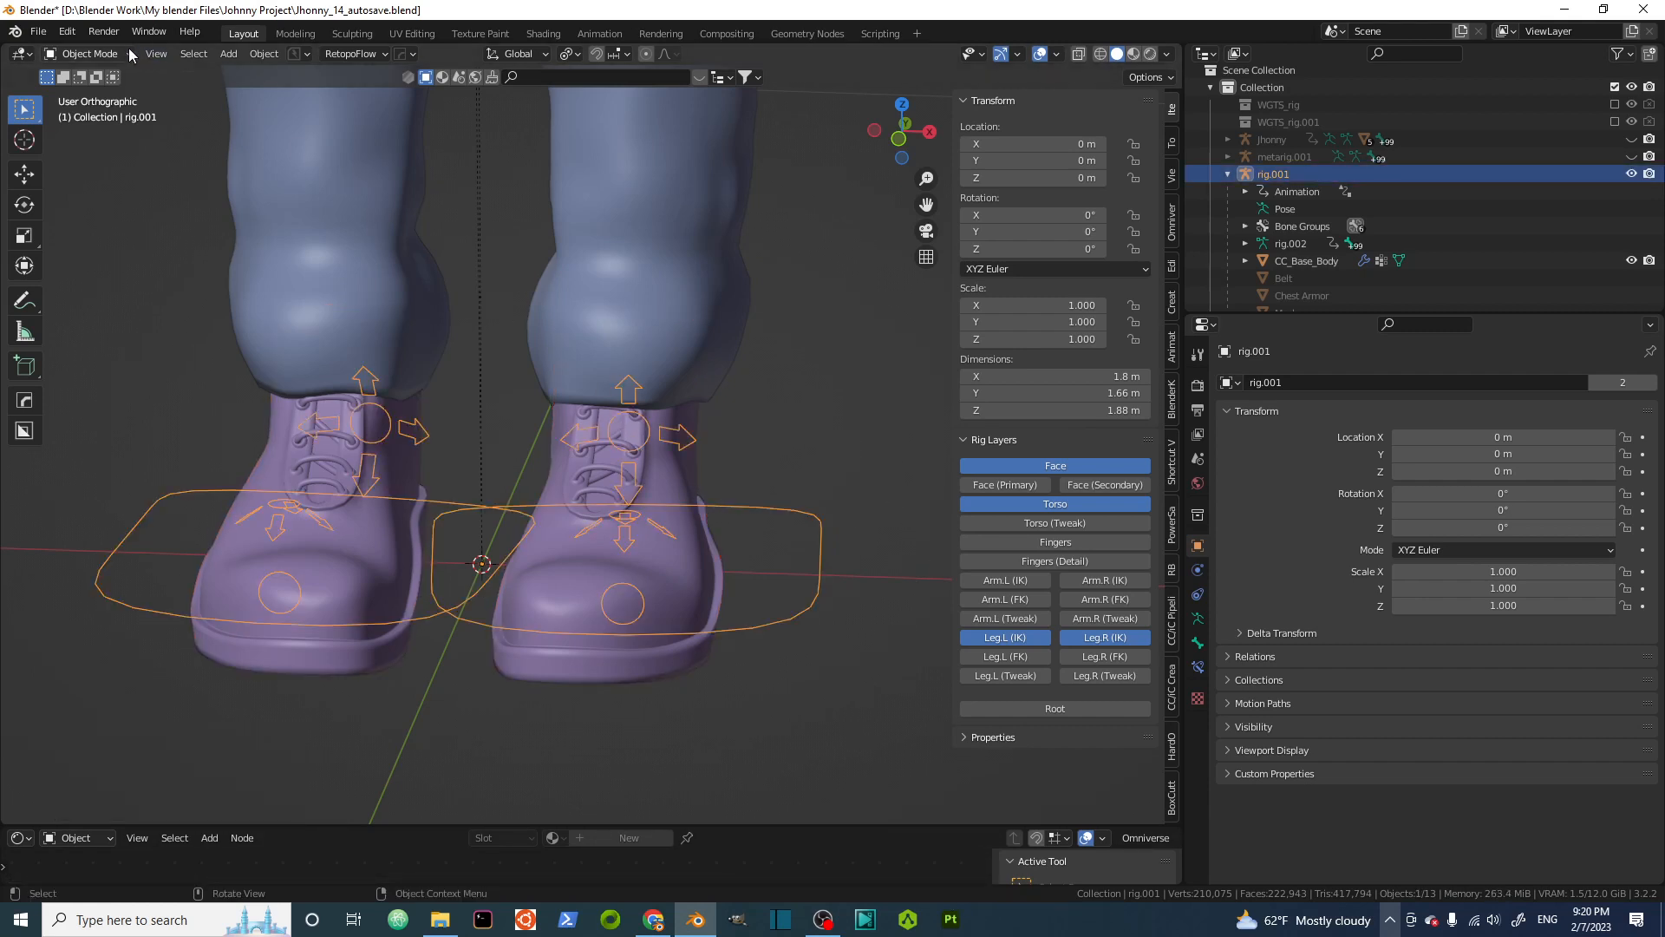
left_click(87, 54)
left_click(83, 113)
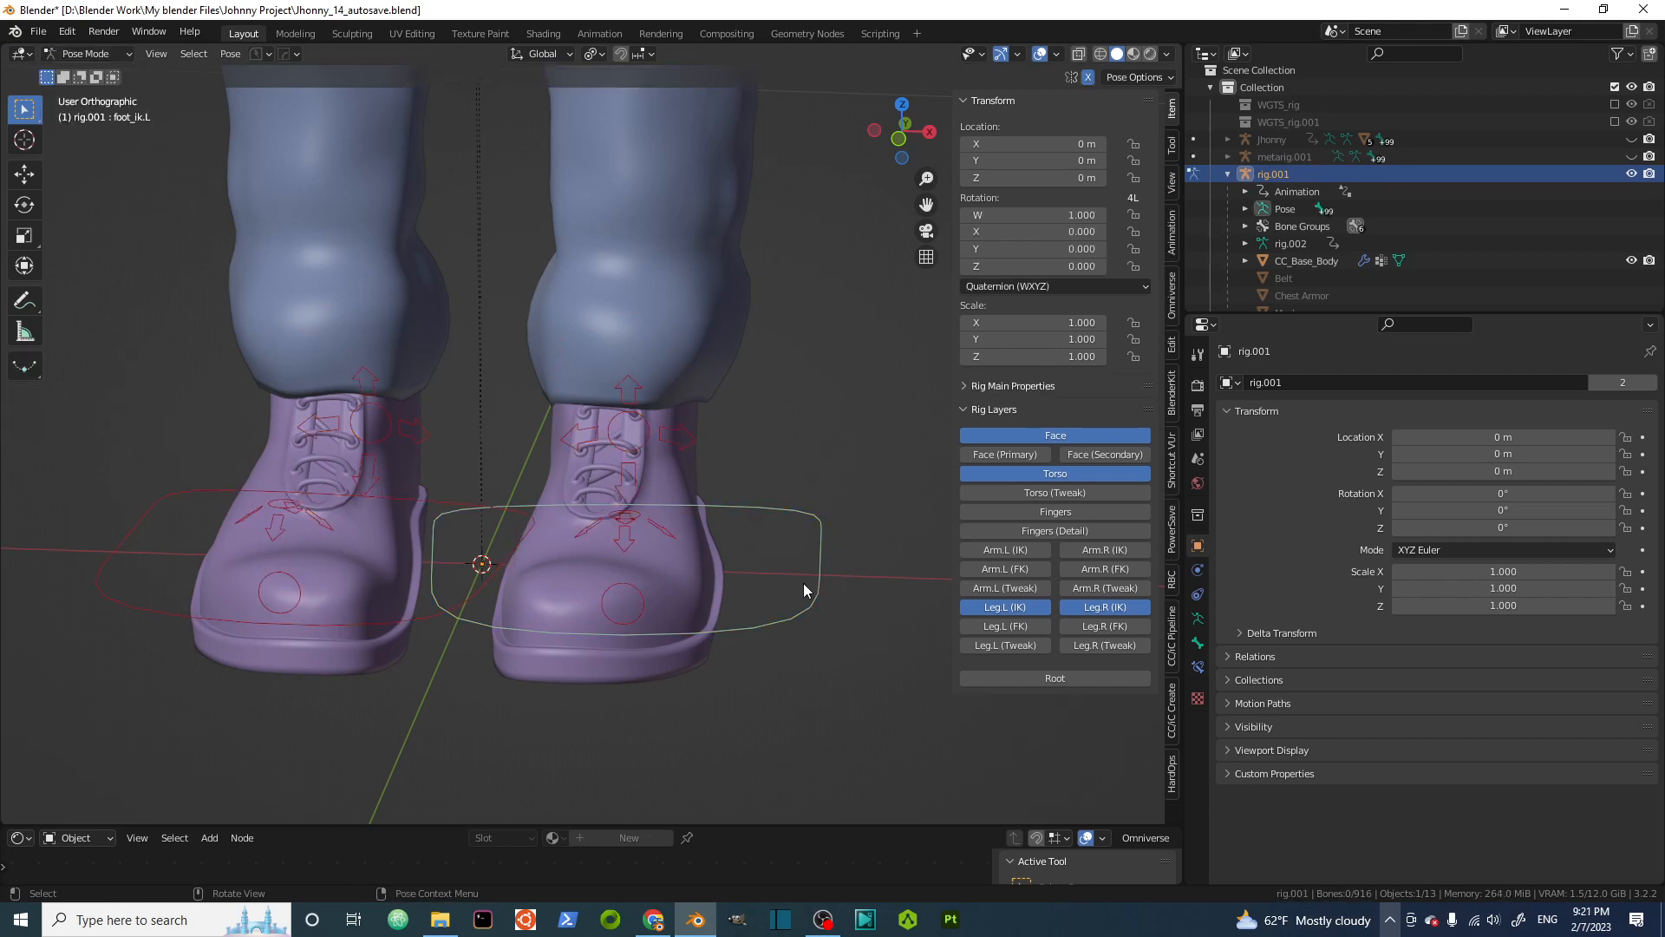
Test-move the left foot IK control in front view to check how the shoes and laces deform, then cancel the move
left_click(790, 618)
scroll(667, 526, "down", 4)
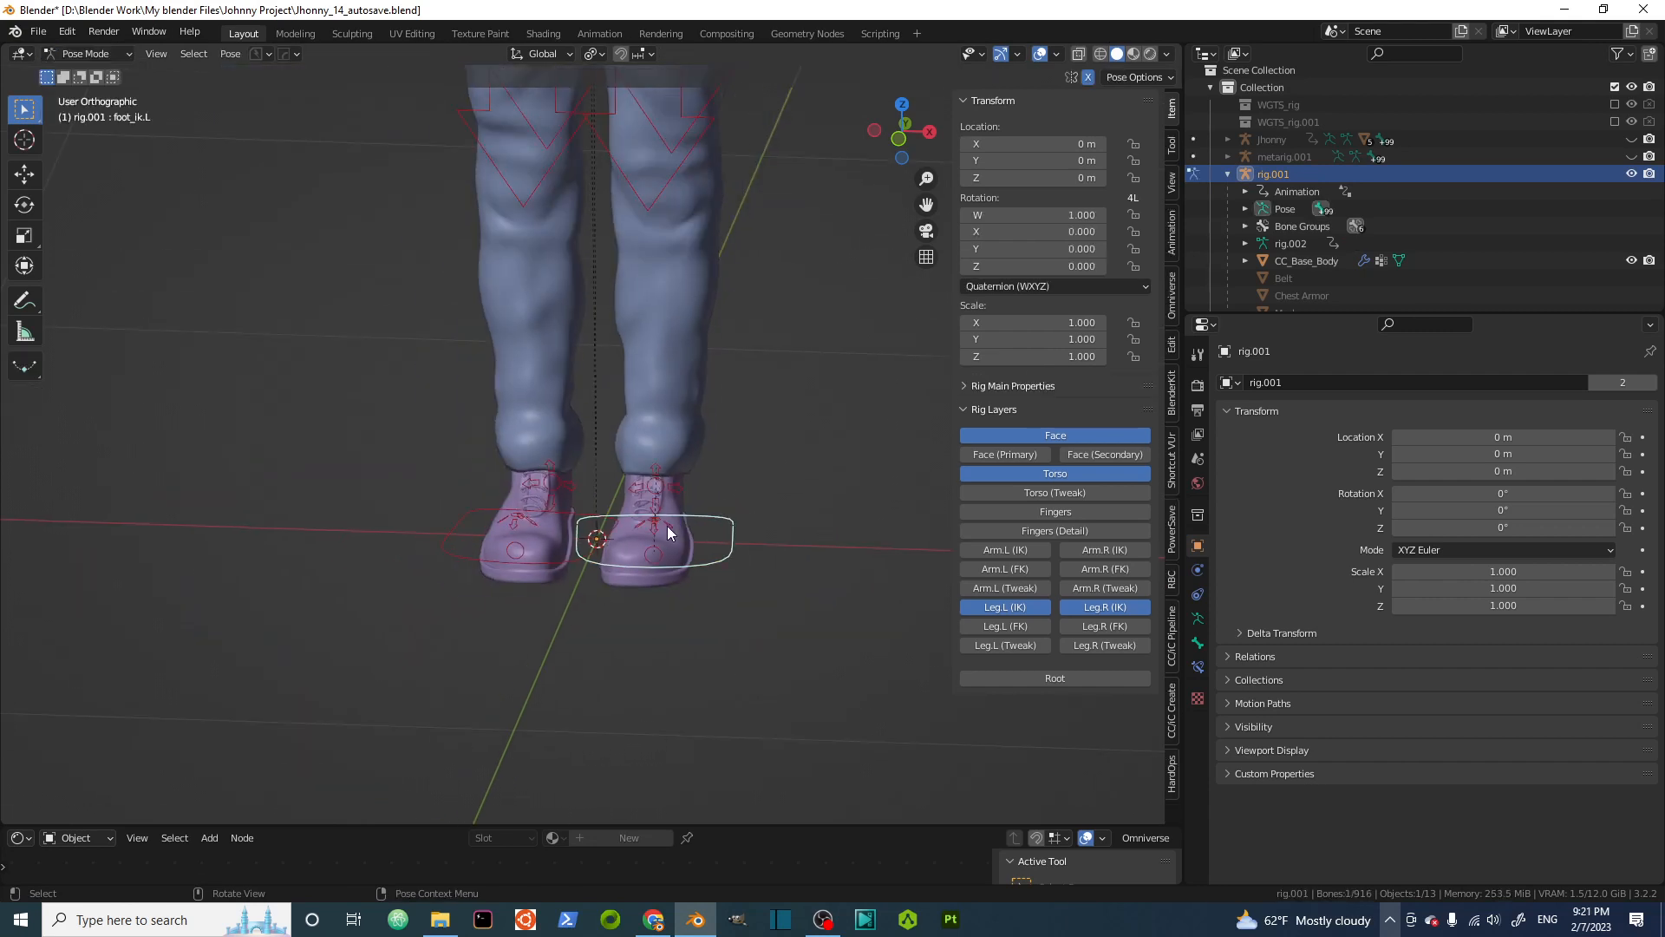
key("KP_1")
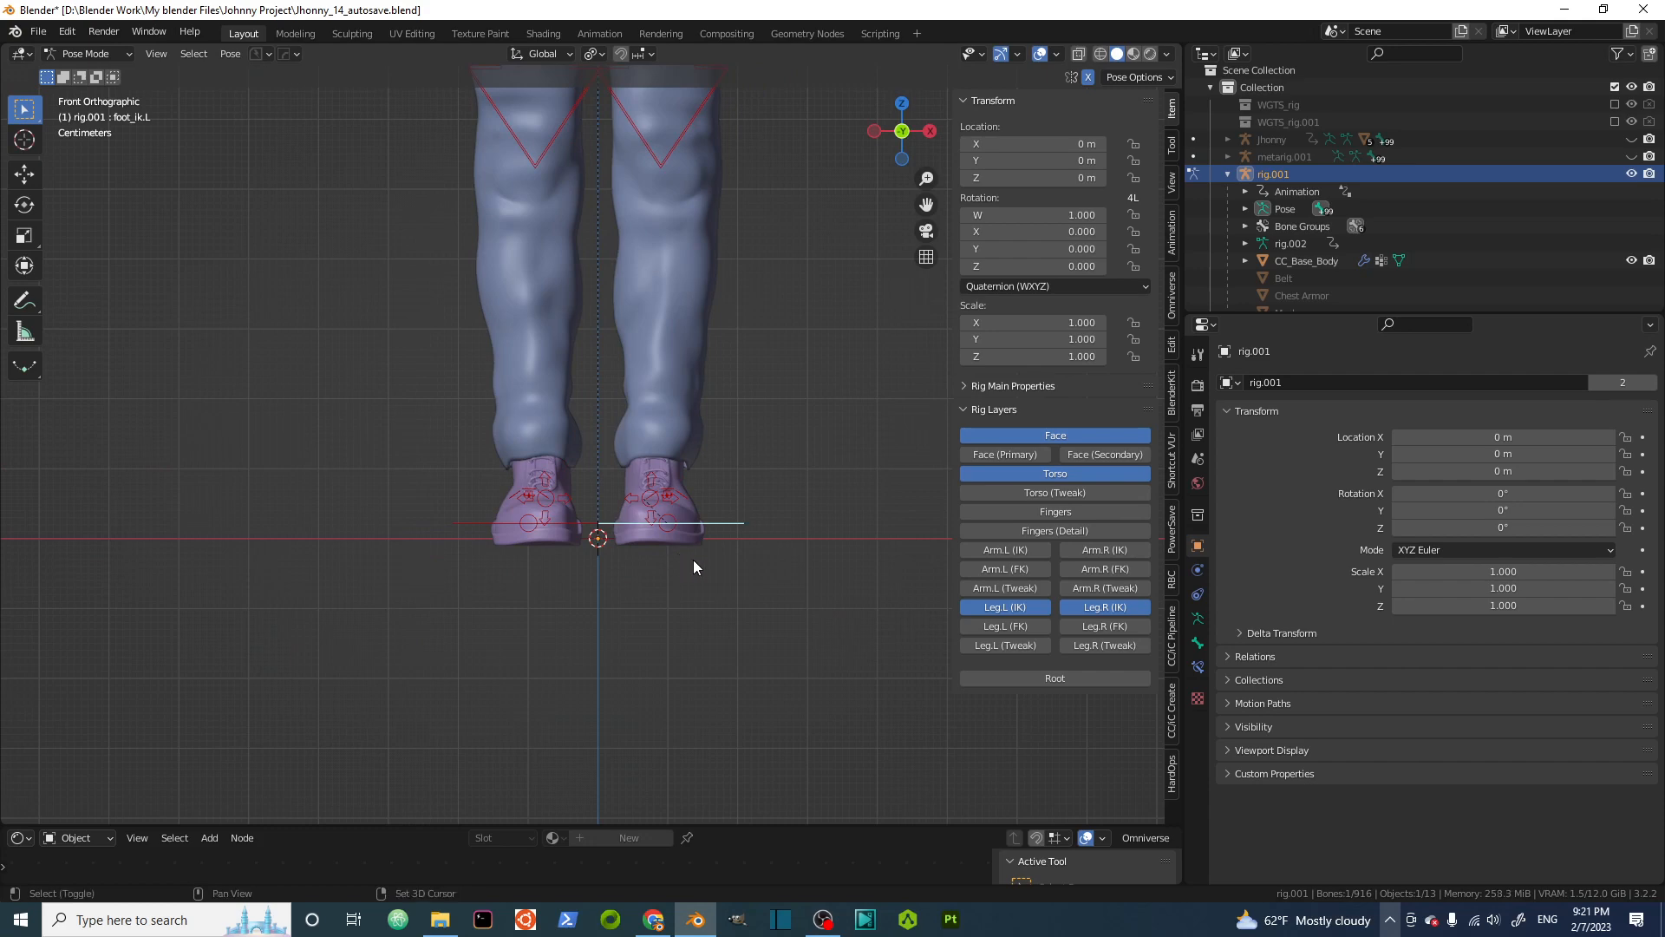
middle_click_drag(694, 559, 604, 598, "shift")
scroll(580, 543, "up", 5)
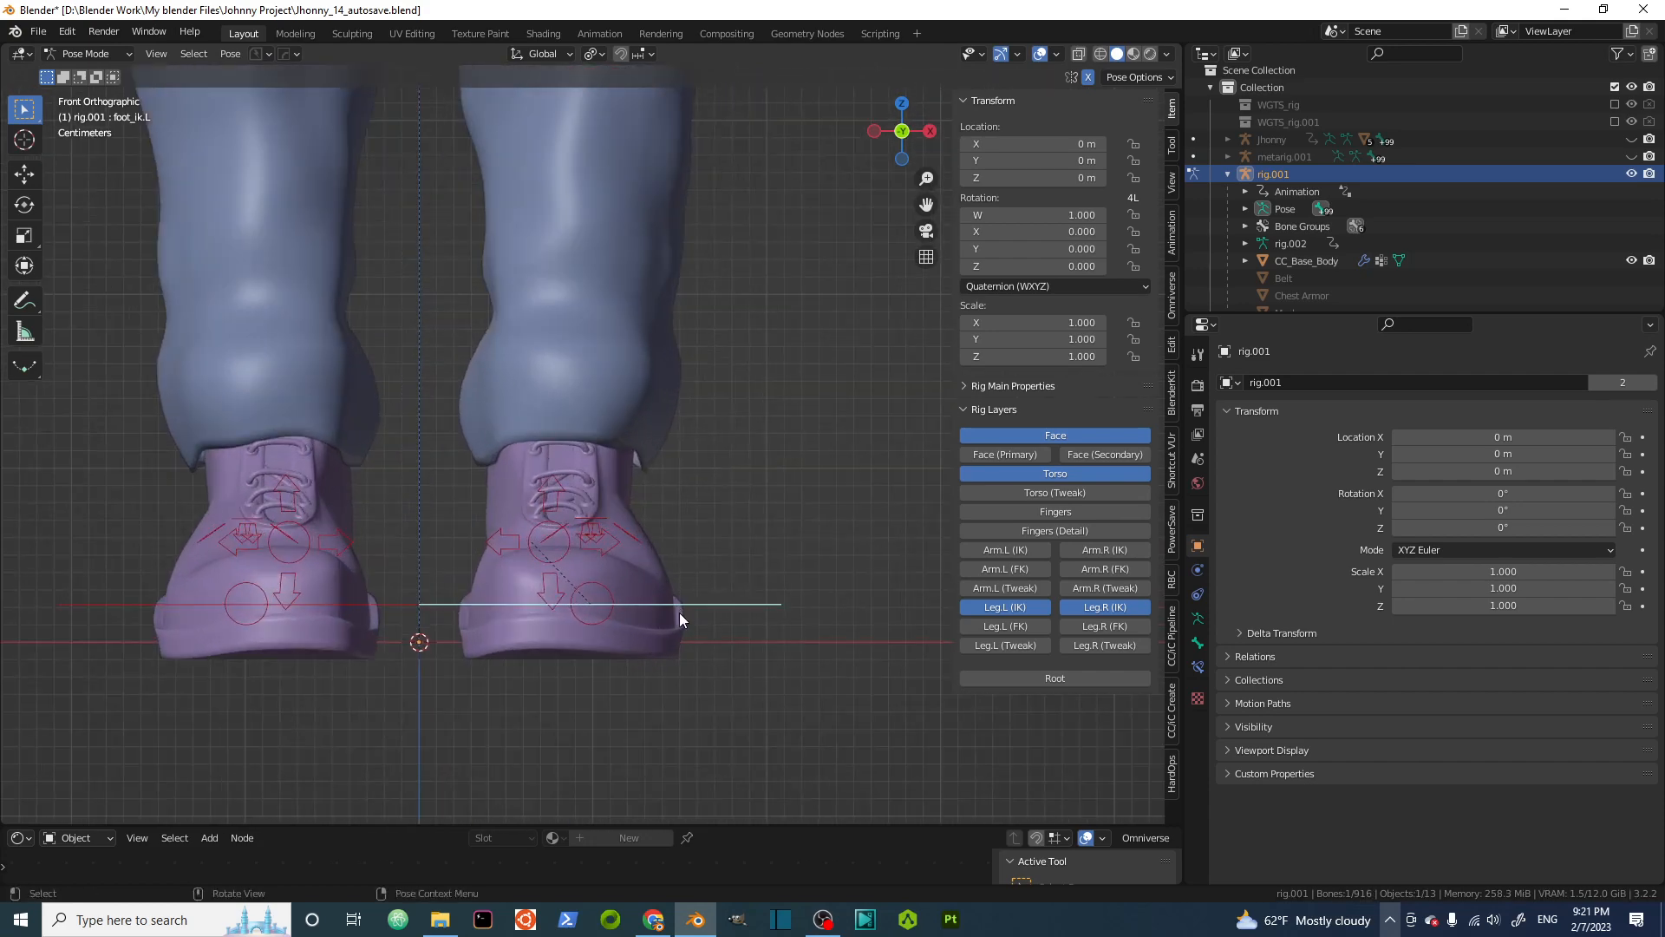
key("g")
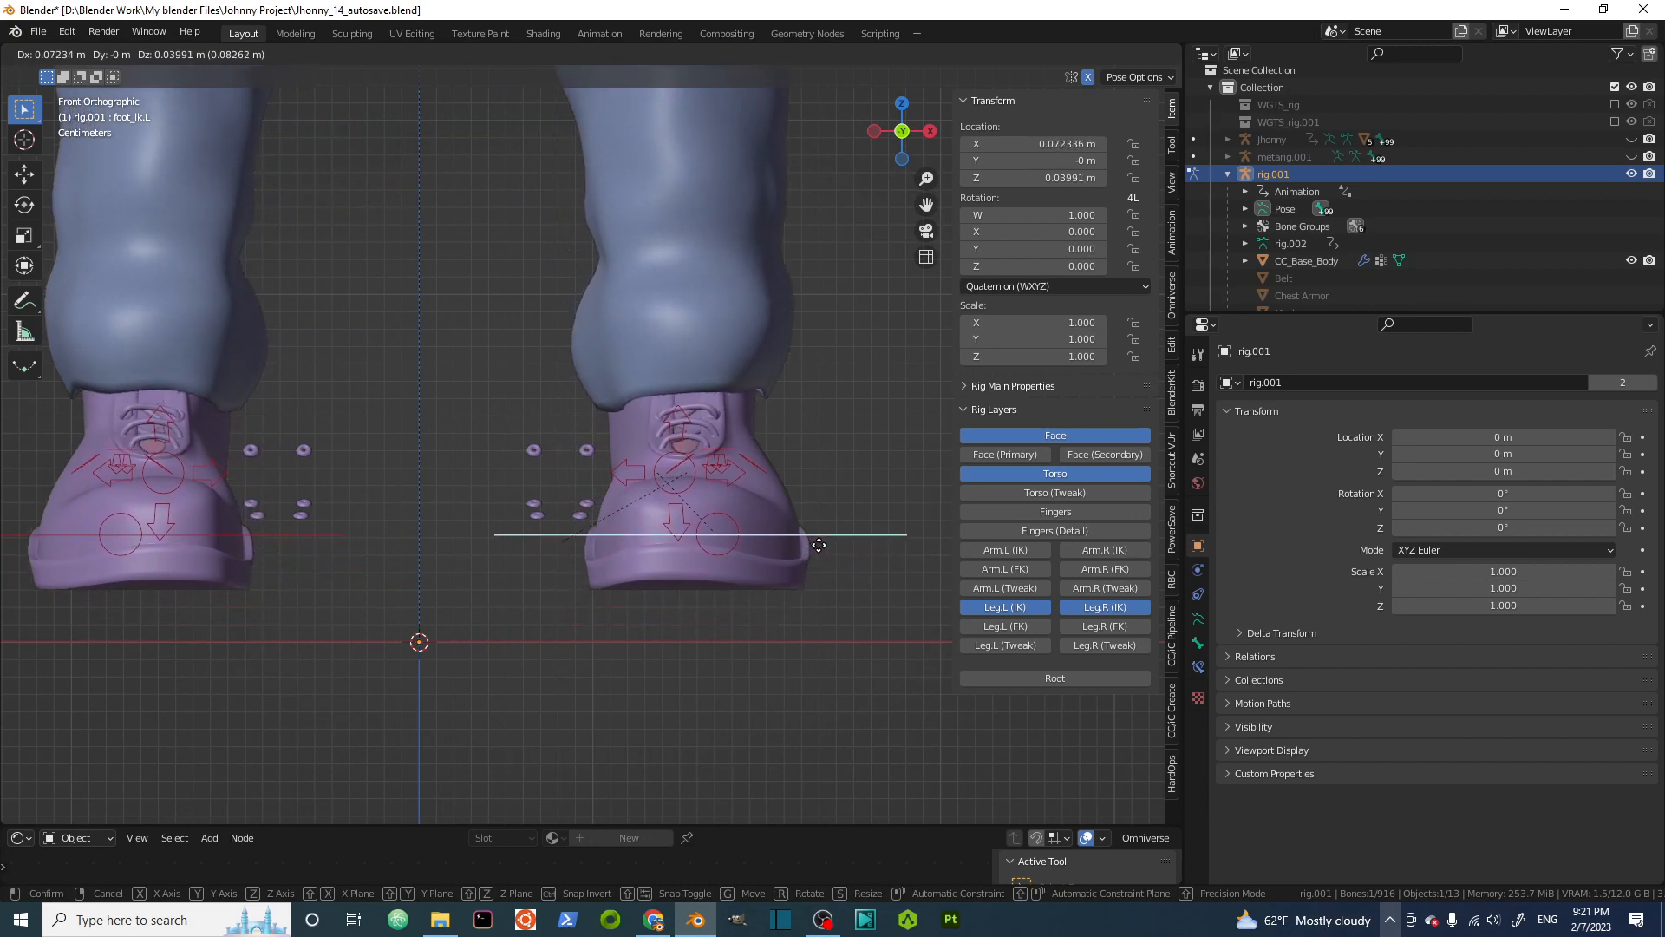
left_click_drag(860, 477, 843, 536)
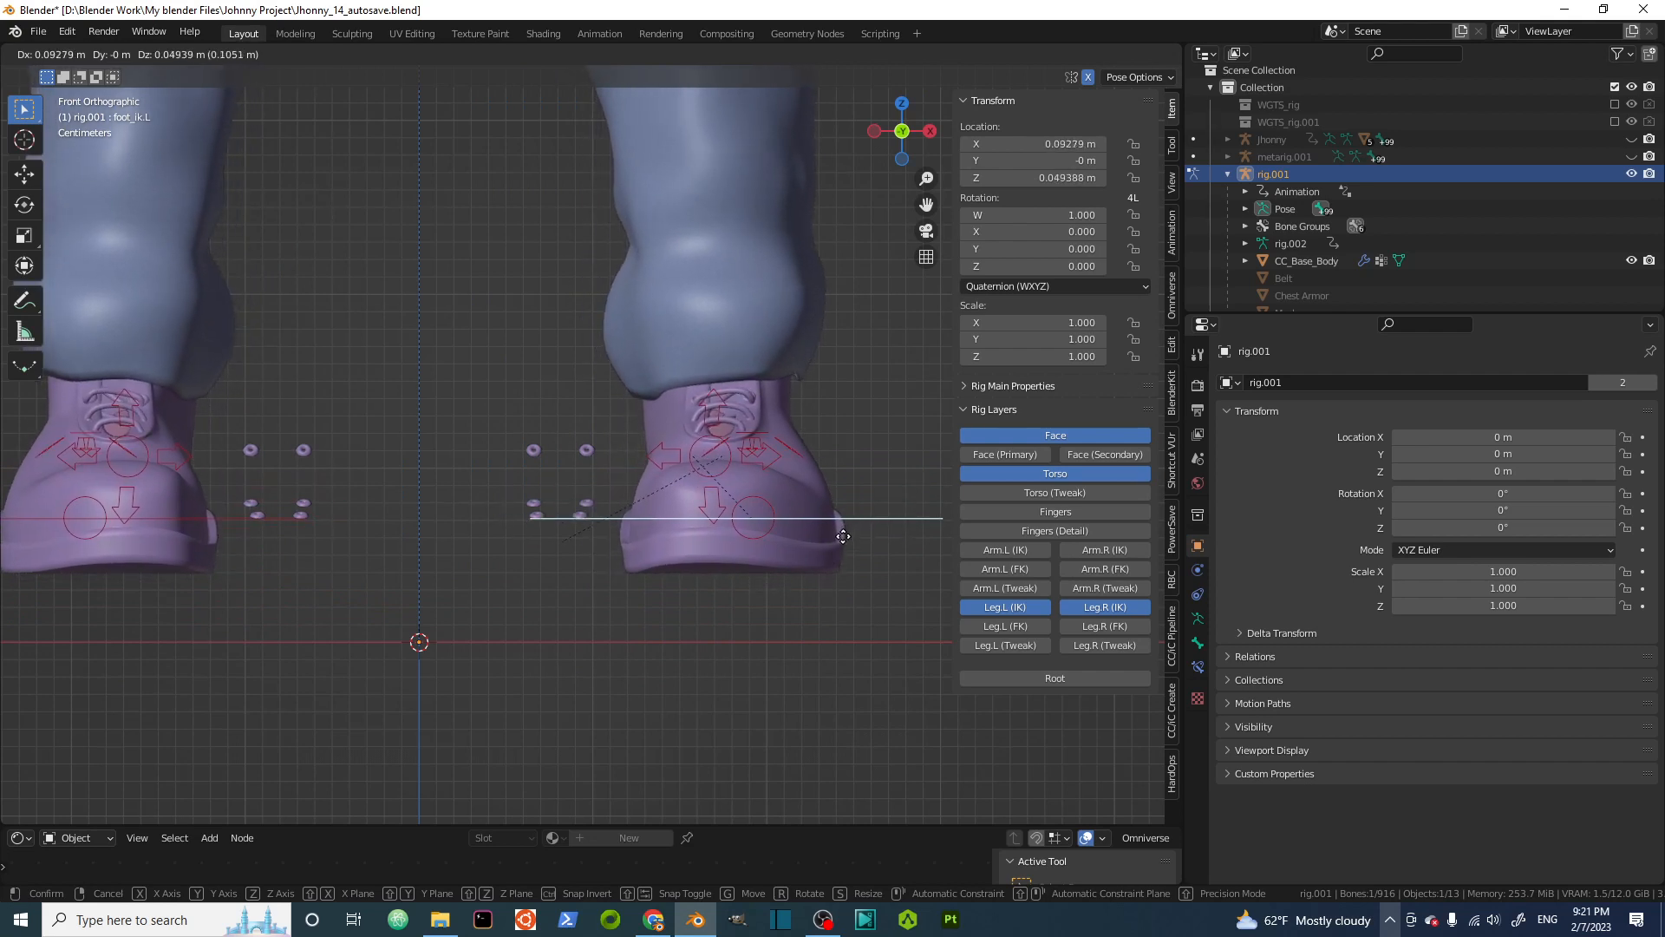
key("Escape")
mouse_move(715, 494)
middle_mouse_down()
mouse_move(744, 515)
mouse_move(695, 517)
middle_mouse_up()
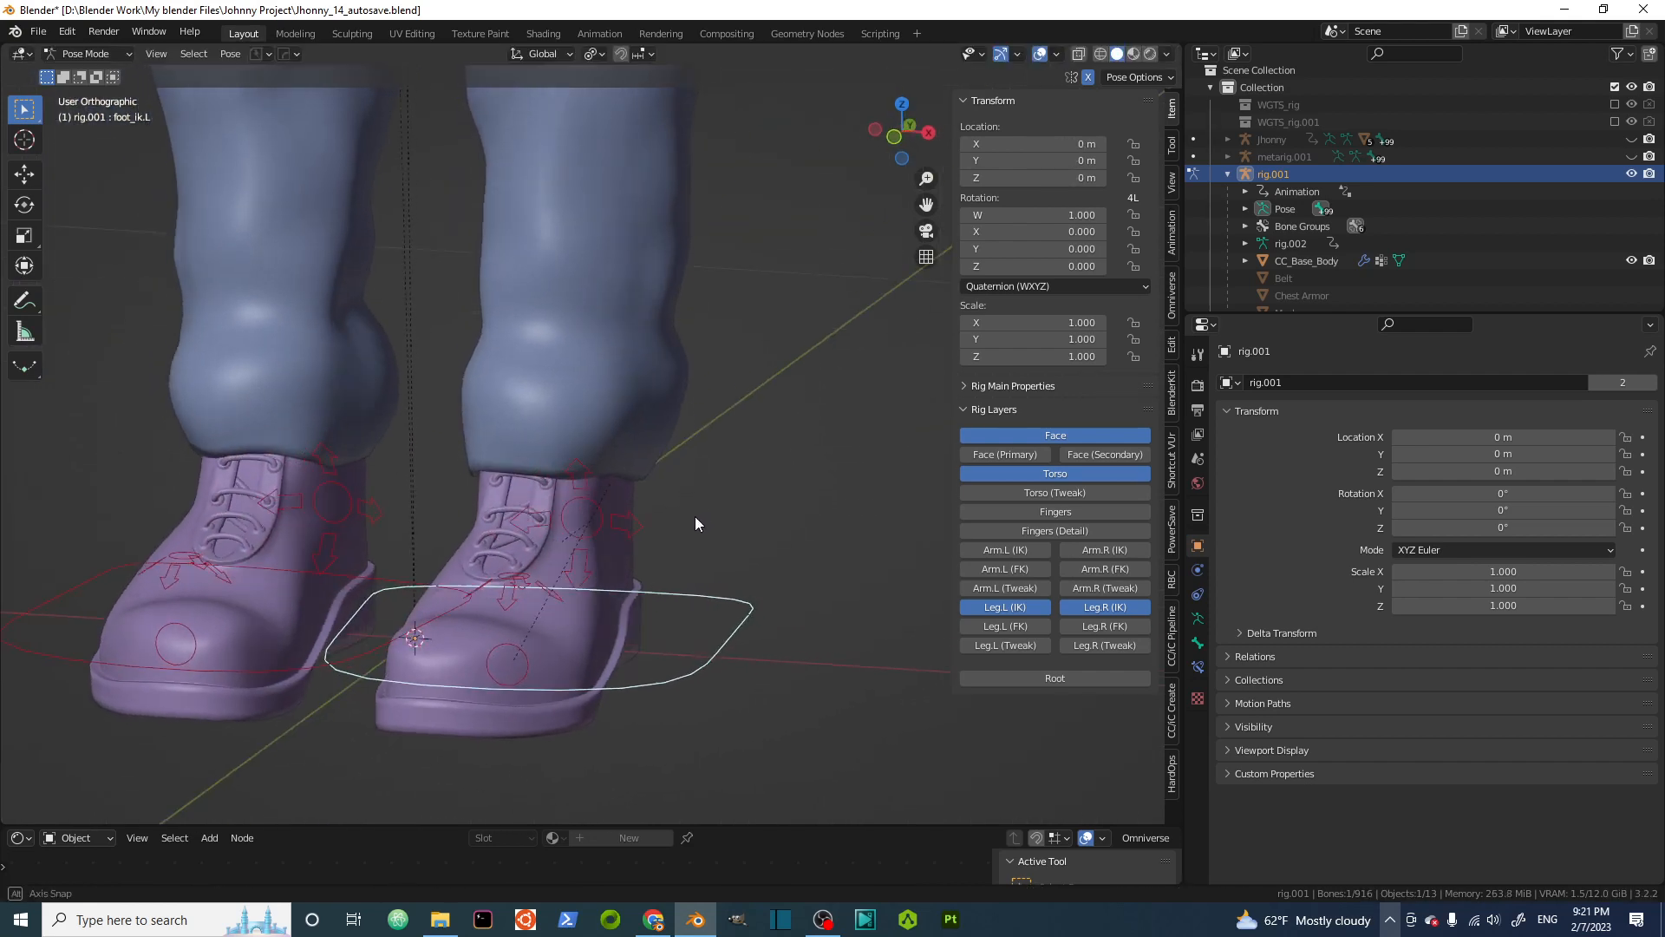
Leave Pose Mode, add the shoe mesh to the rig selection and enter Weight Paint mode on the shoe
scroll(524, 553, "up", 2)
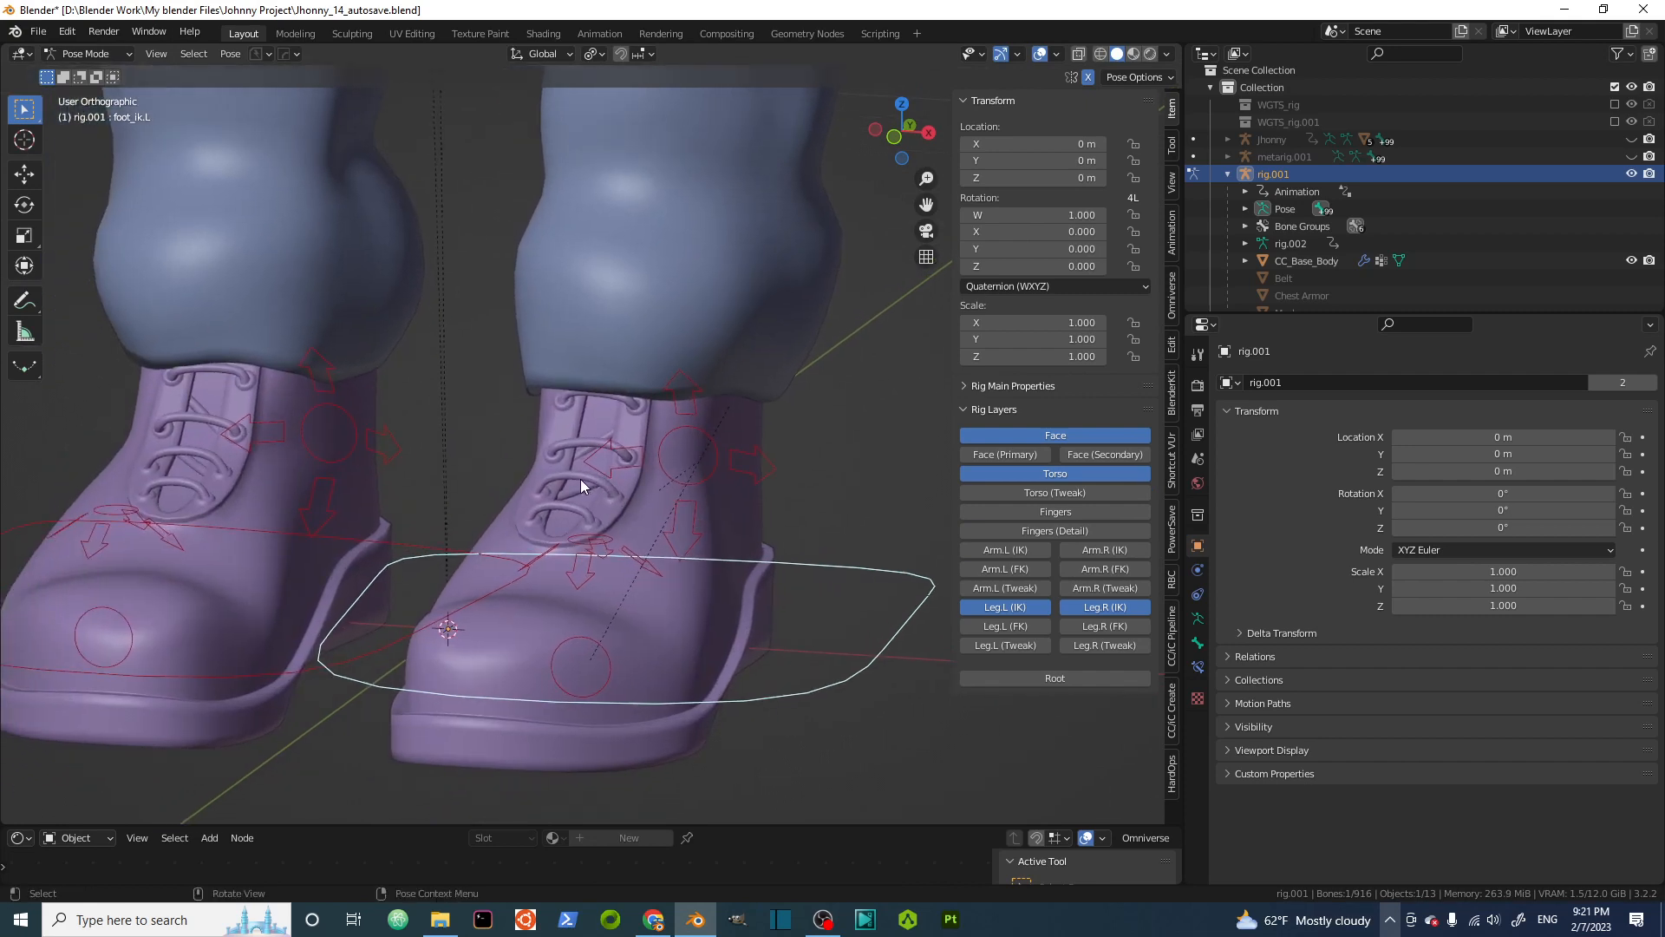
left_click(123, 54)
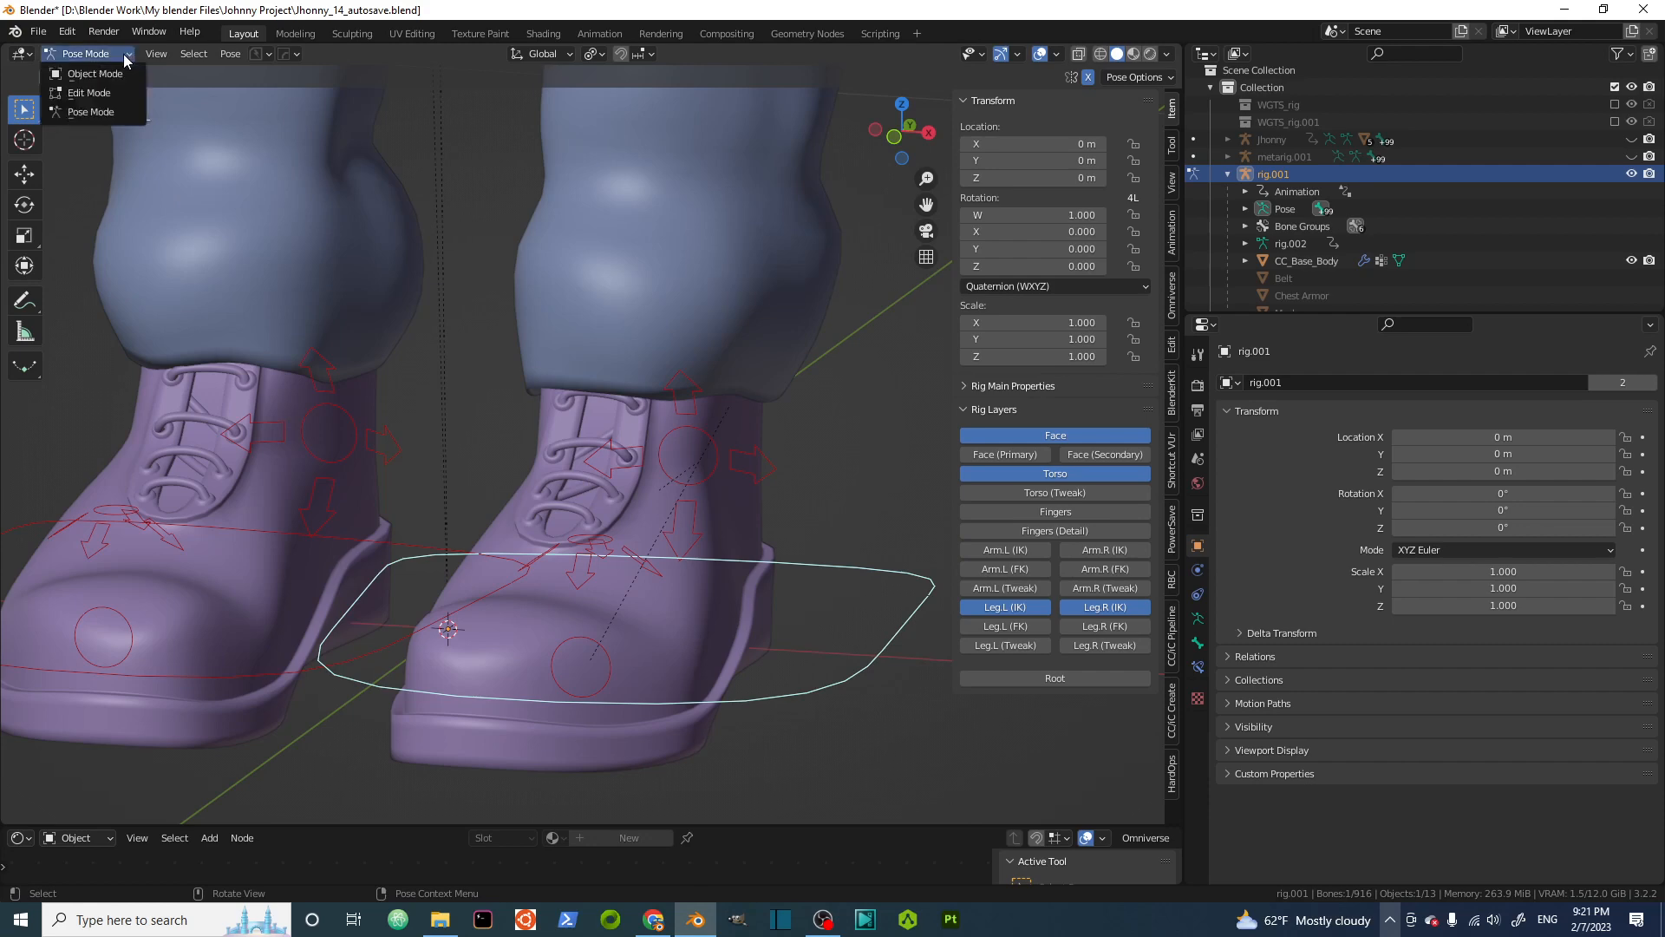
left_click(87, 27)
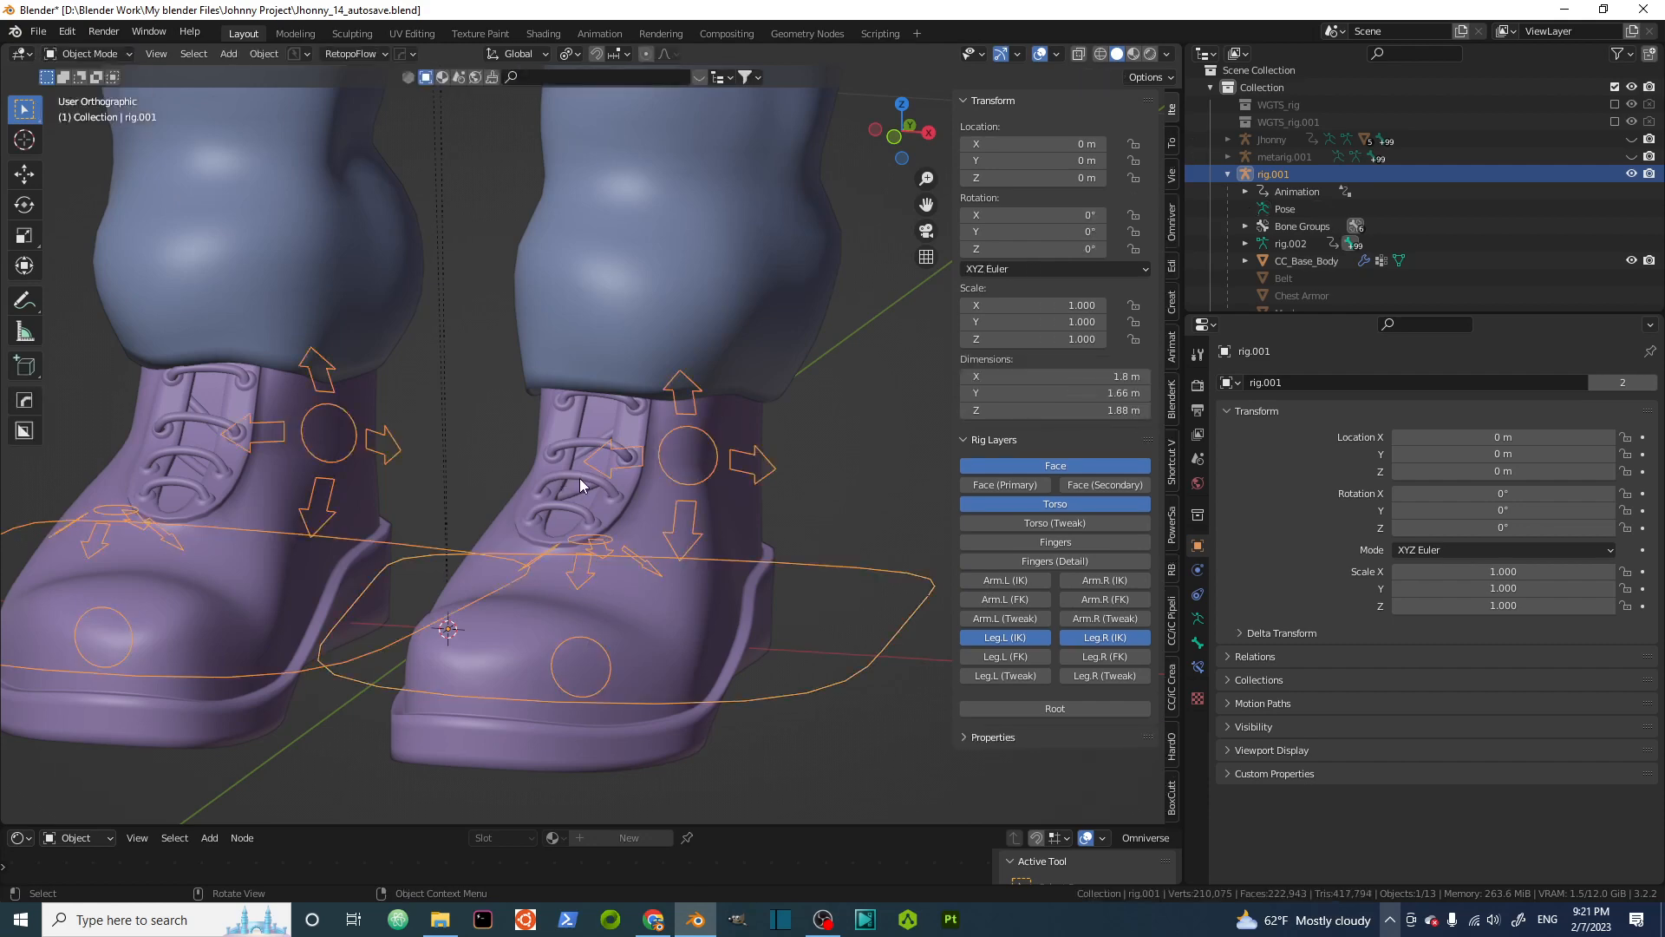
left_click(711, 496)
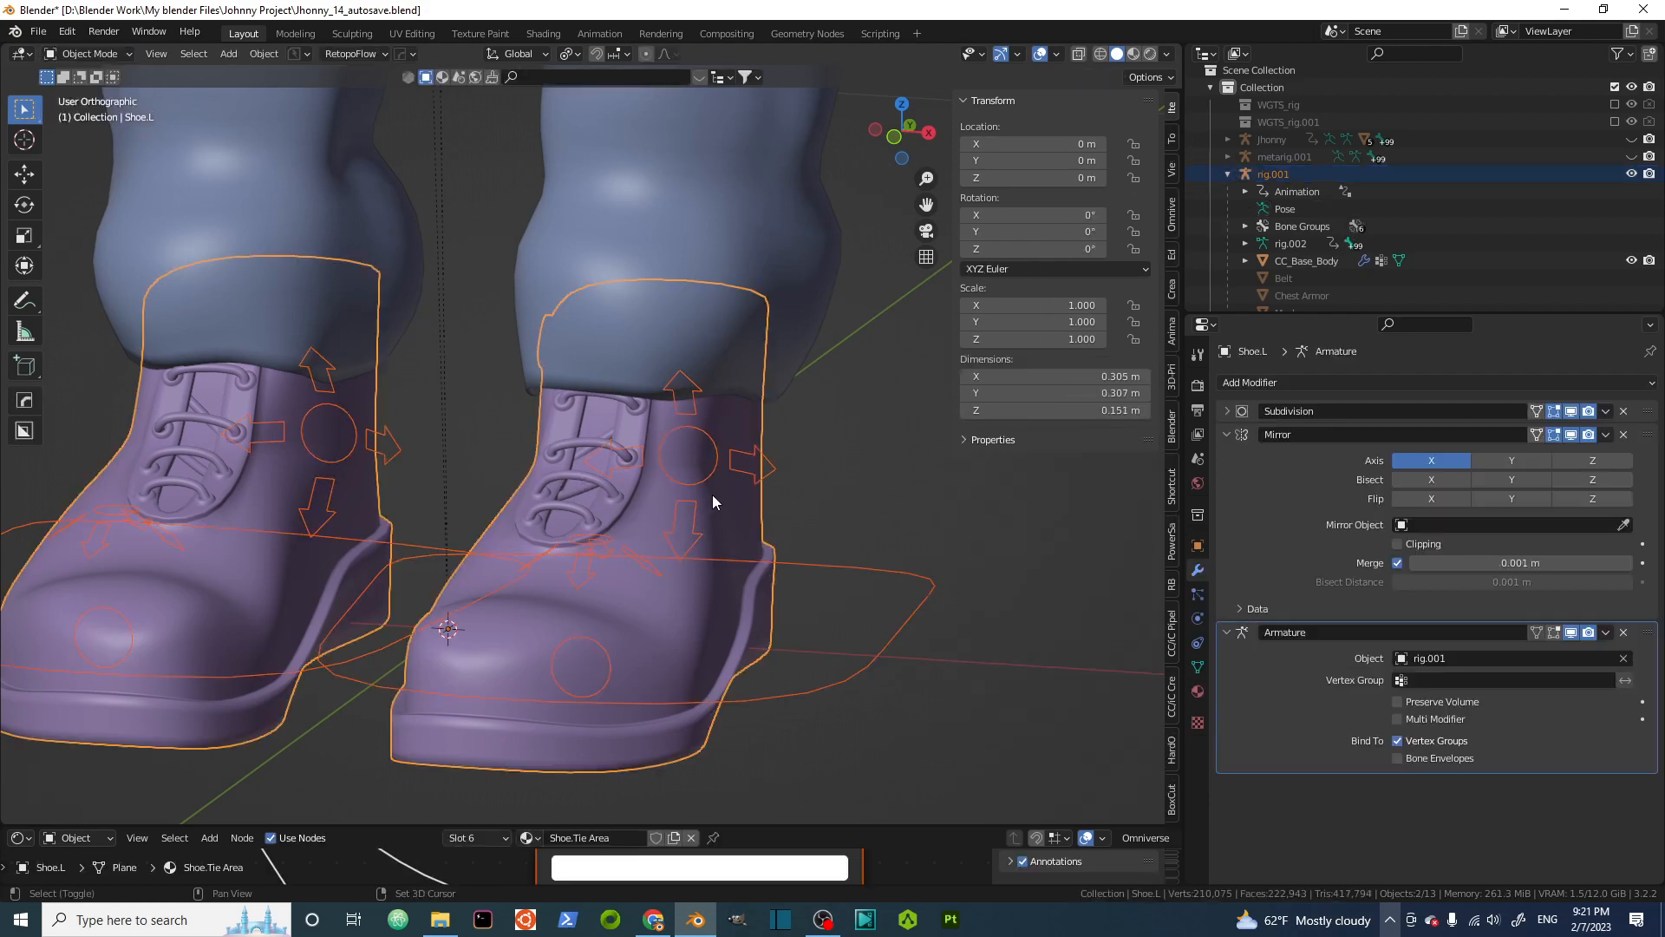
left_click(129, 56)
left_click(95, 160)
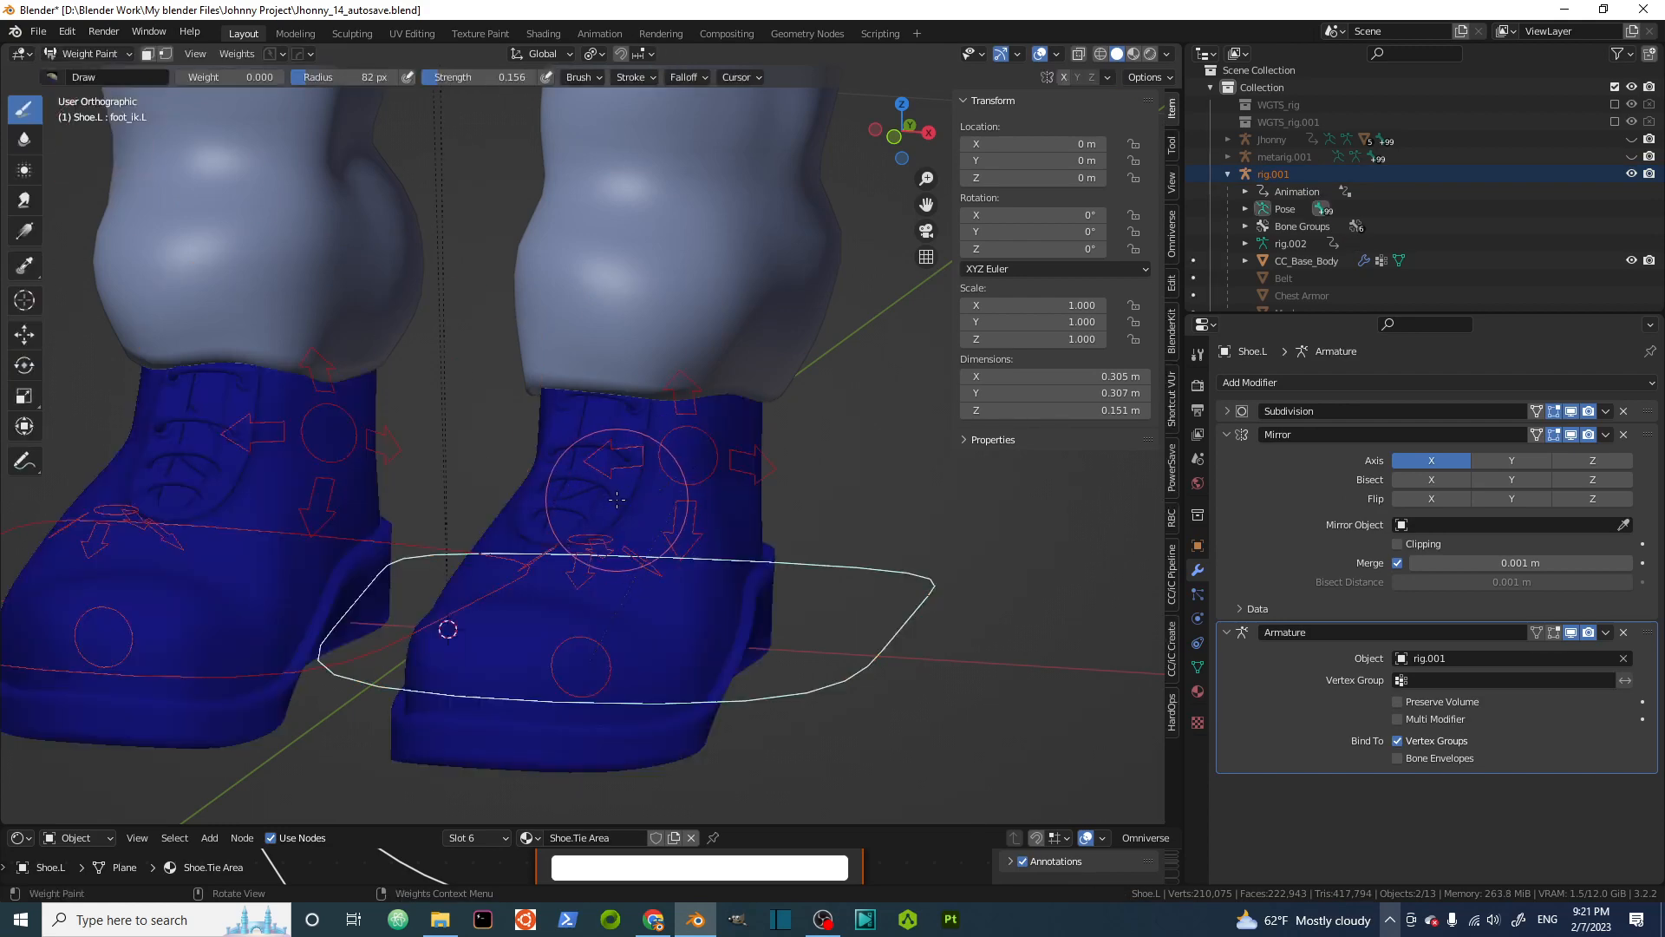
scroll(617, 500, "up", 2)
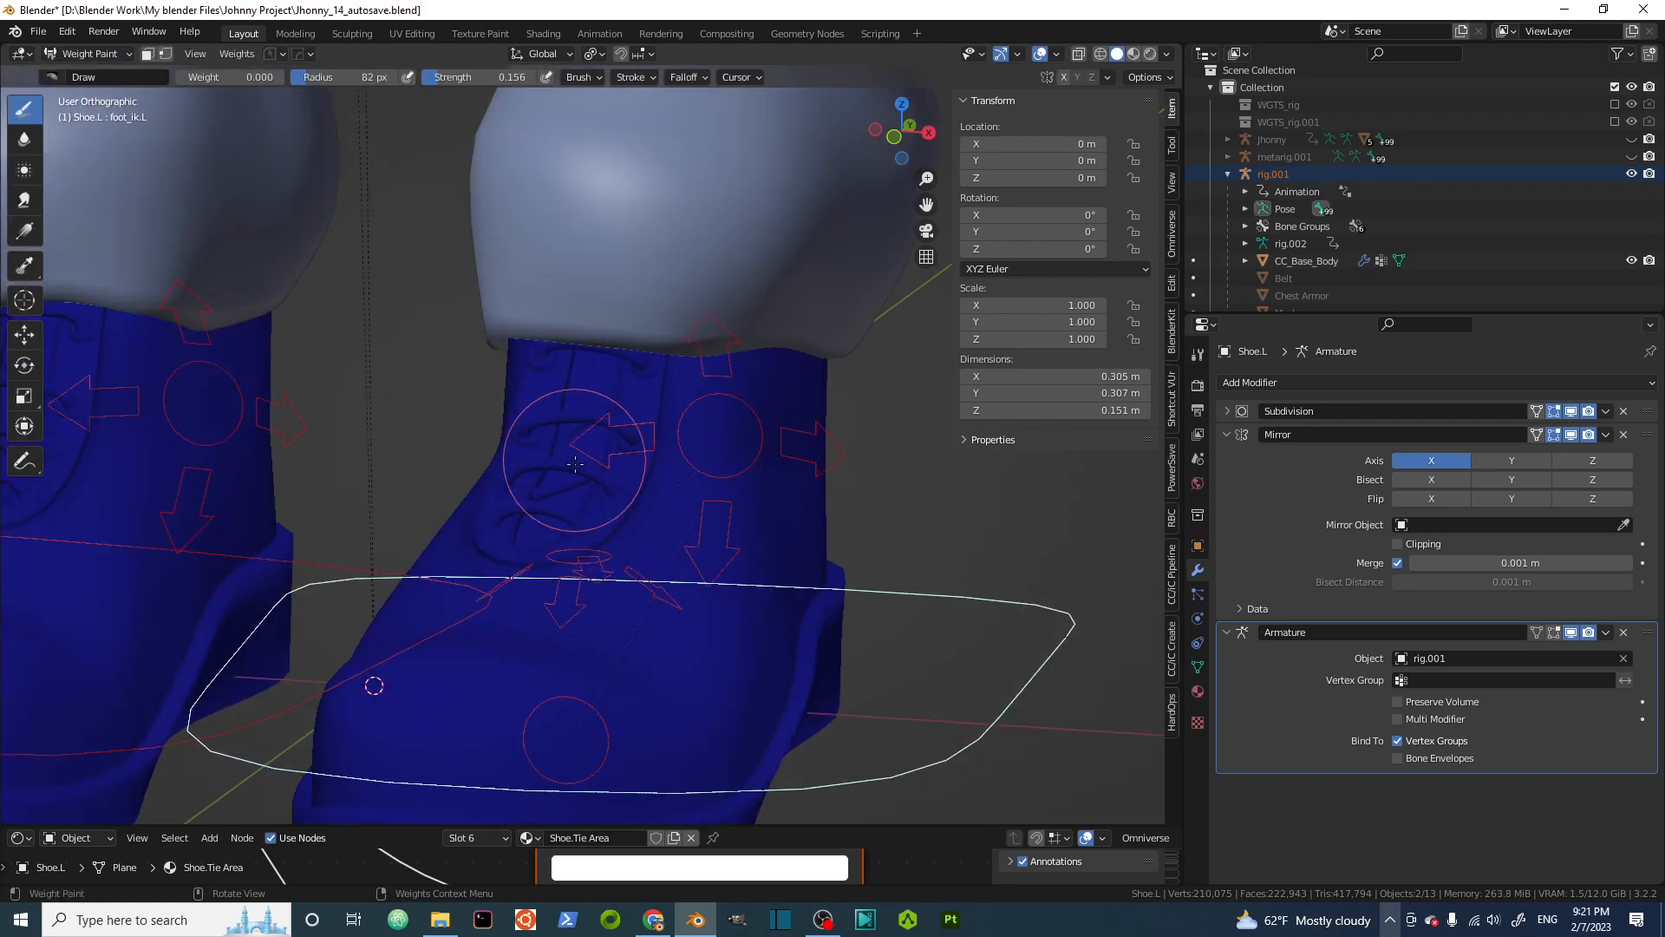
scroll(575, 464, "down", 2)
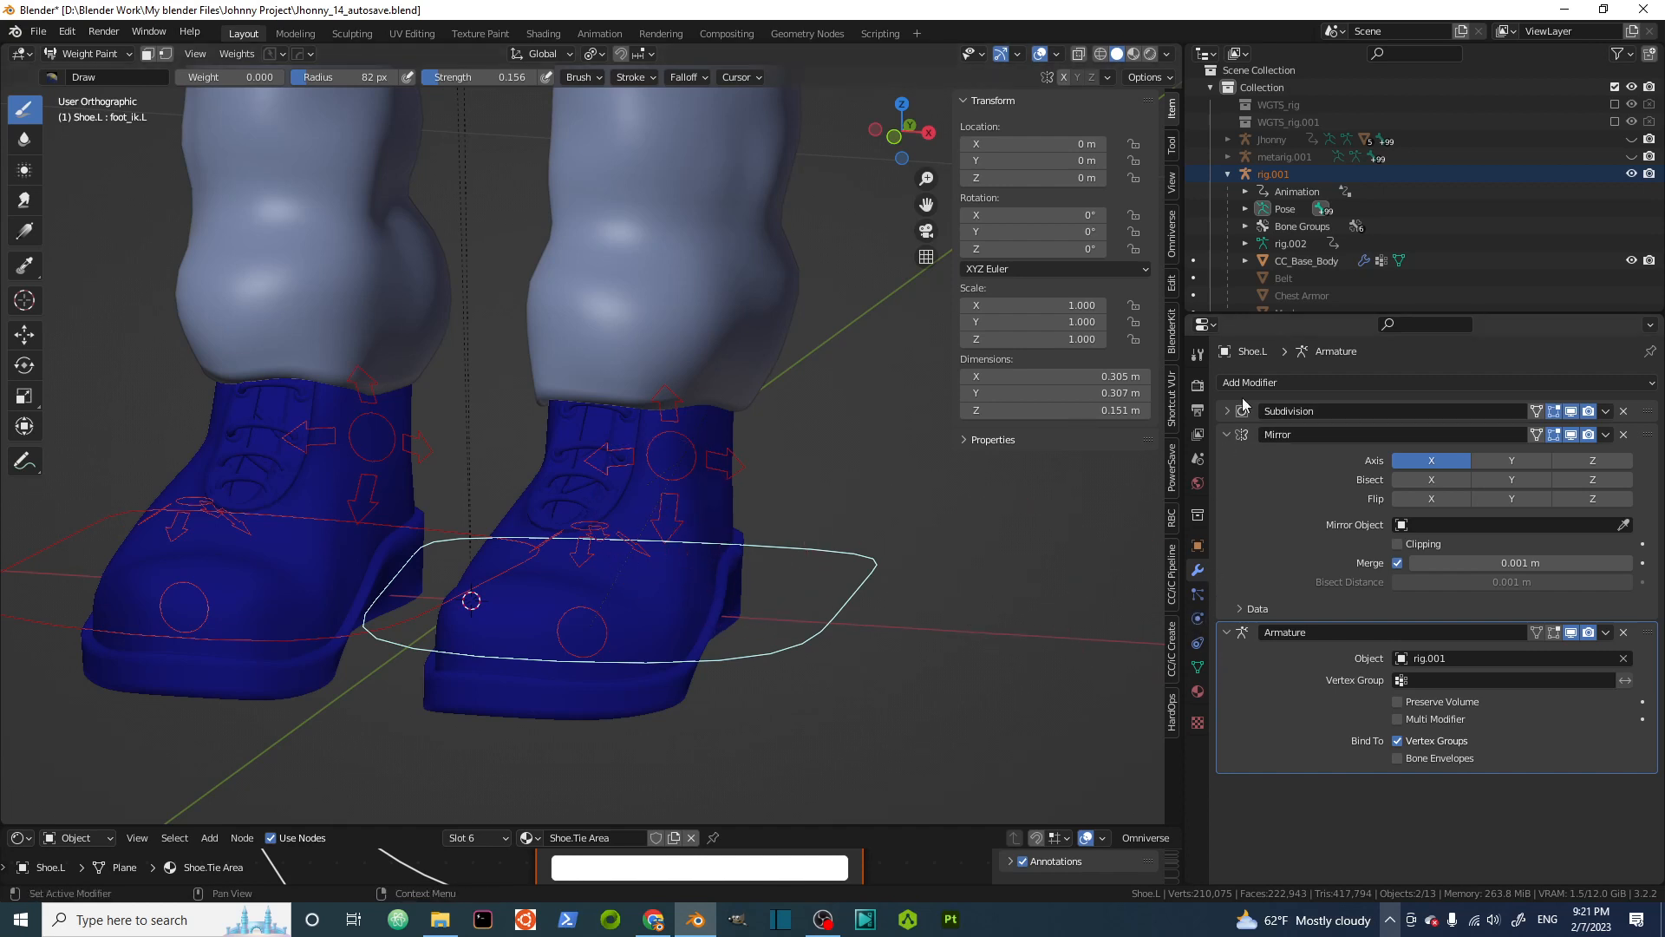
Return to Object Mode, select the rig and additionally show the armature layer holding its deformation bones
left_click(1271, 173)
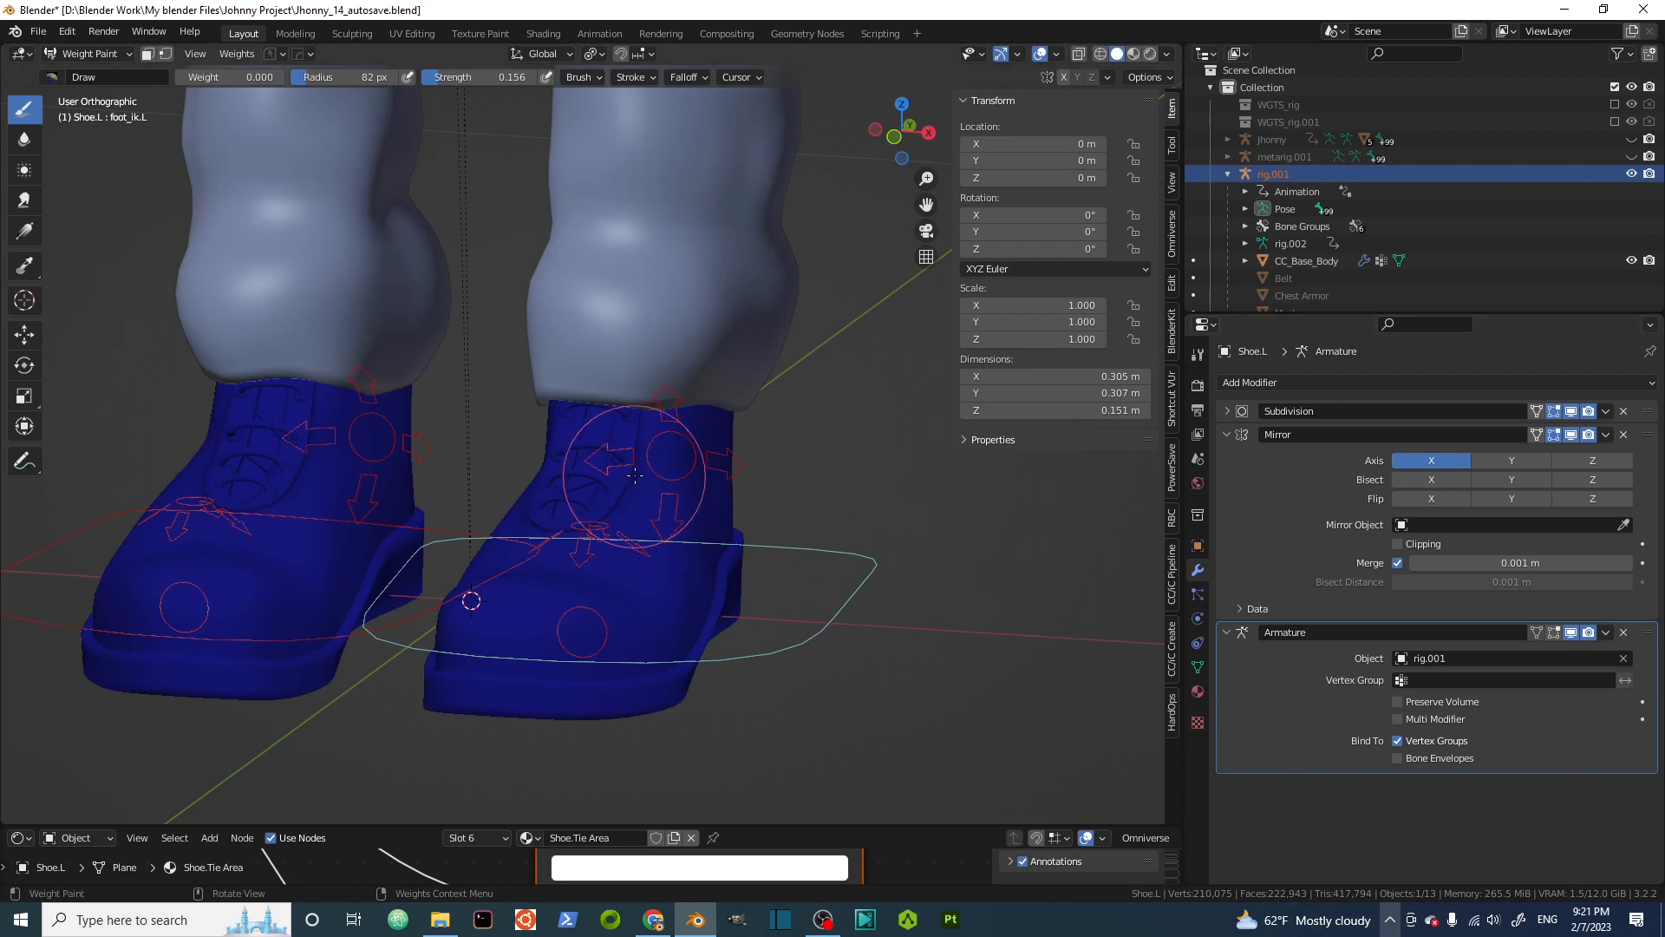
scroll(611, 484, "up", 2)
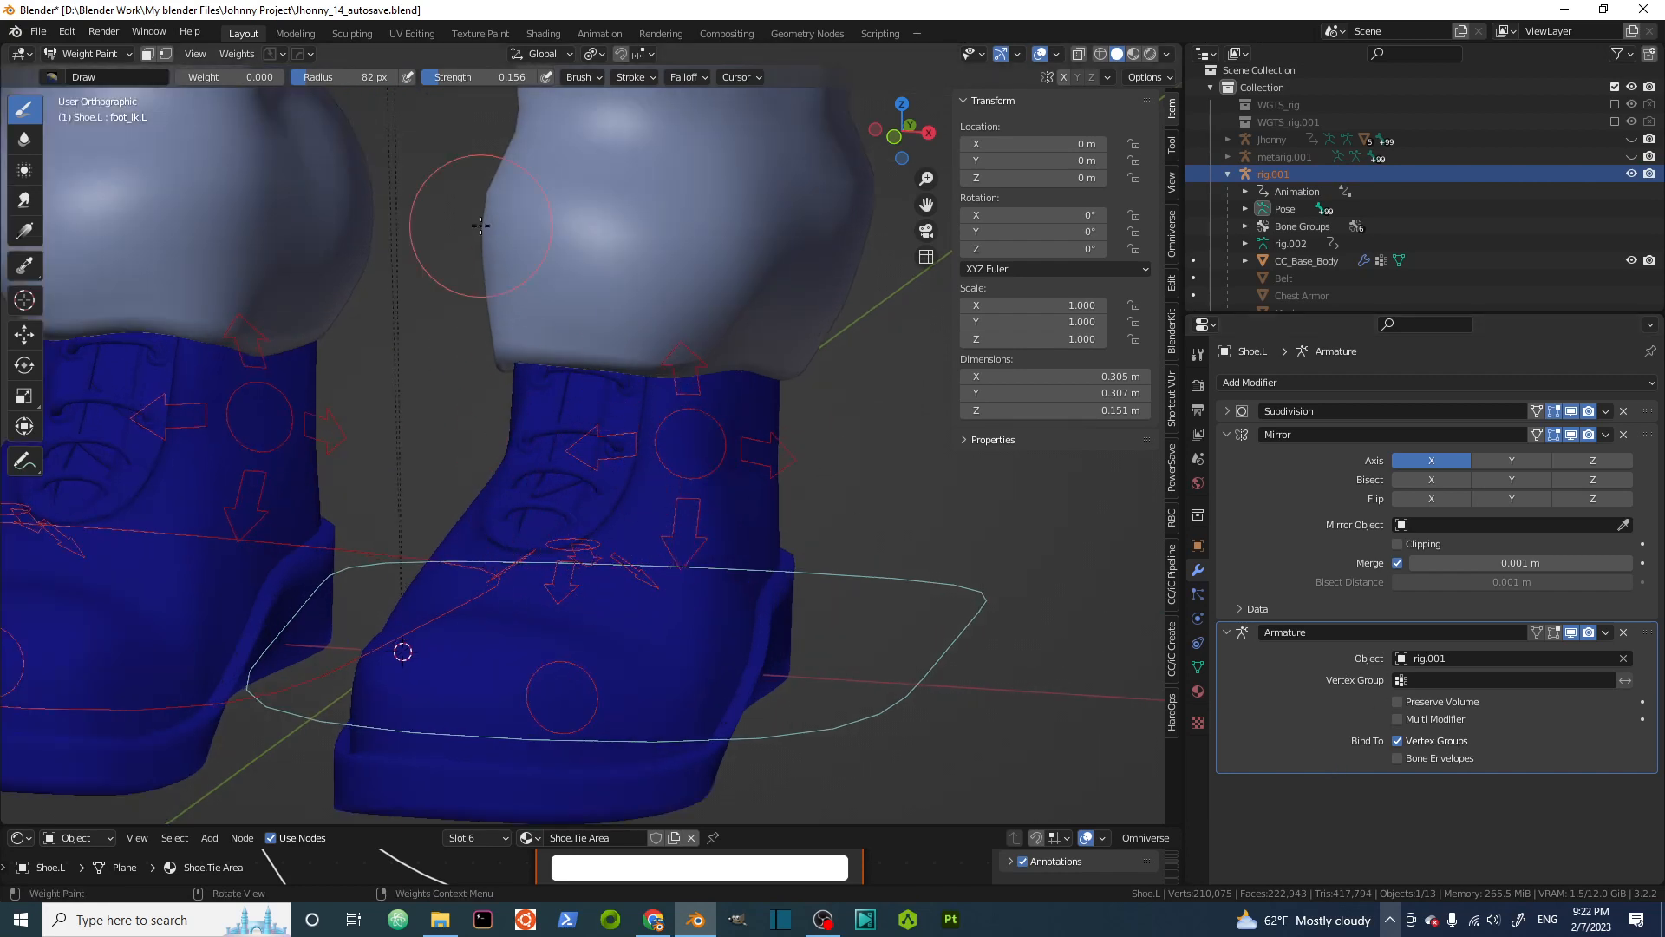
left_click(109, 54)
left_click(95, 73)
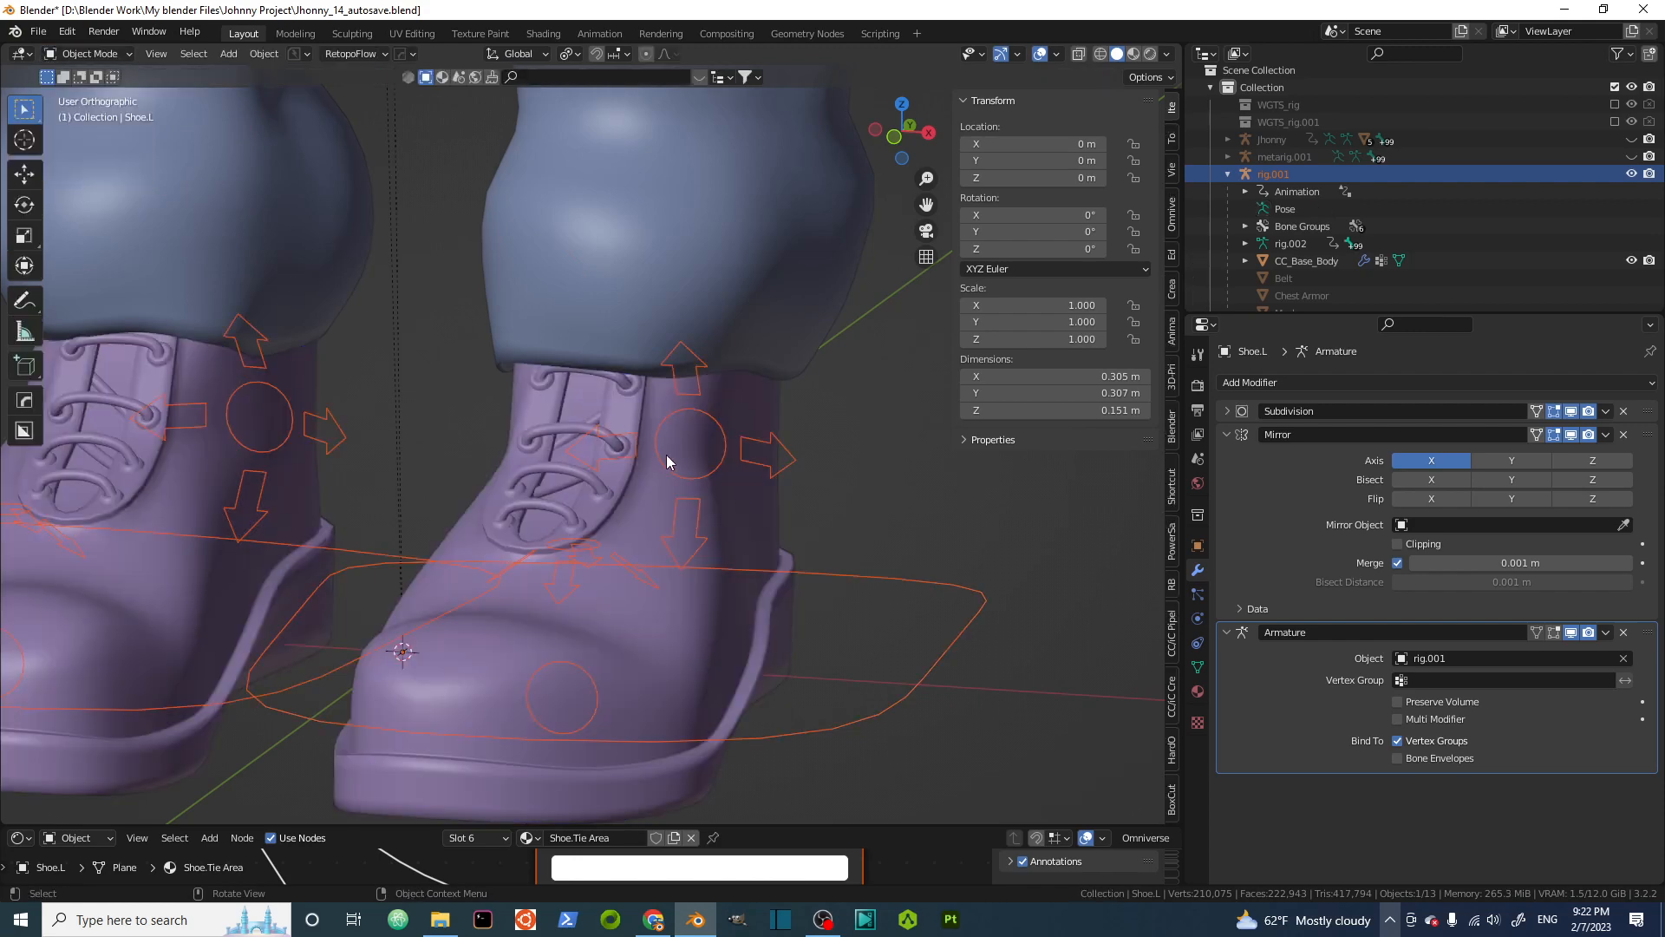
left_click(663, 464)
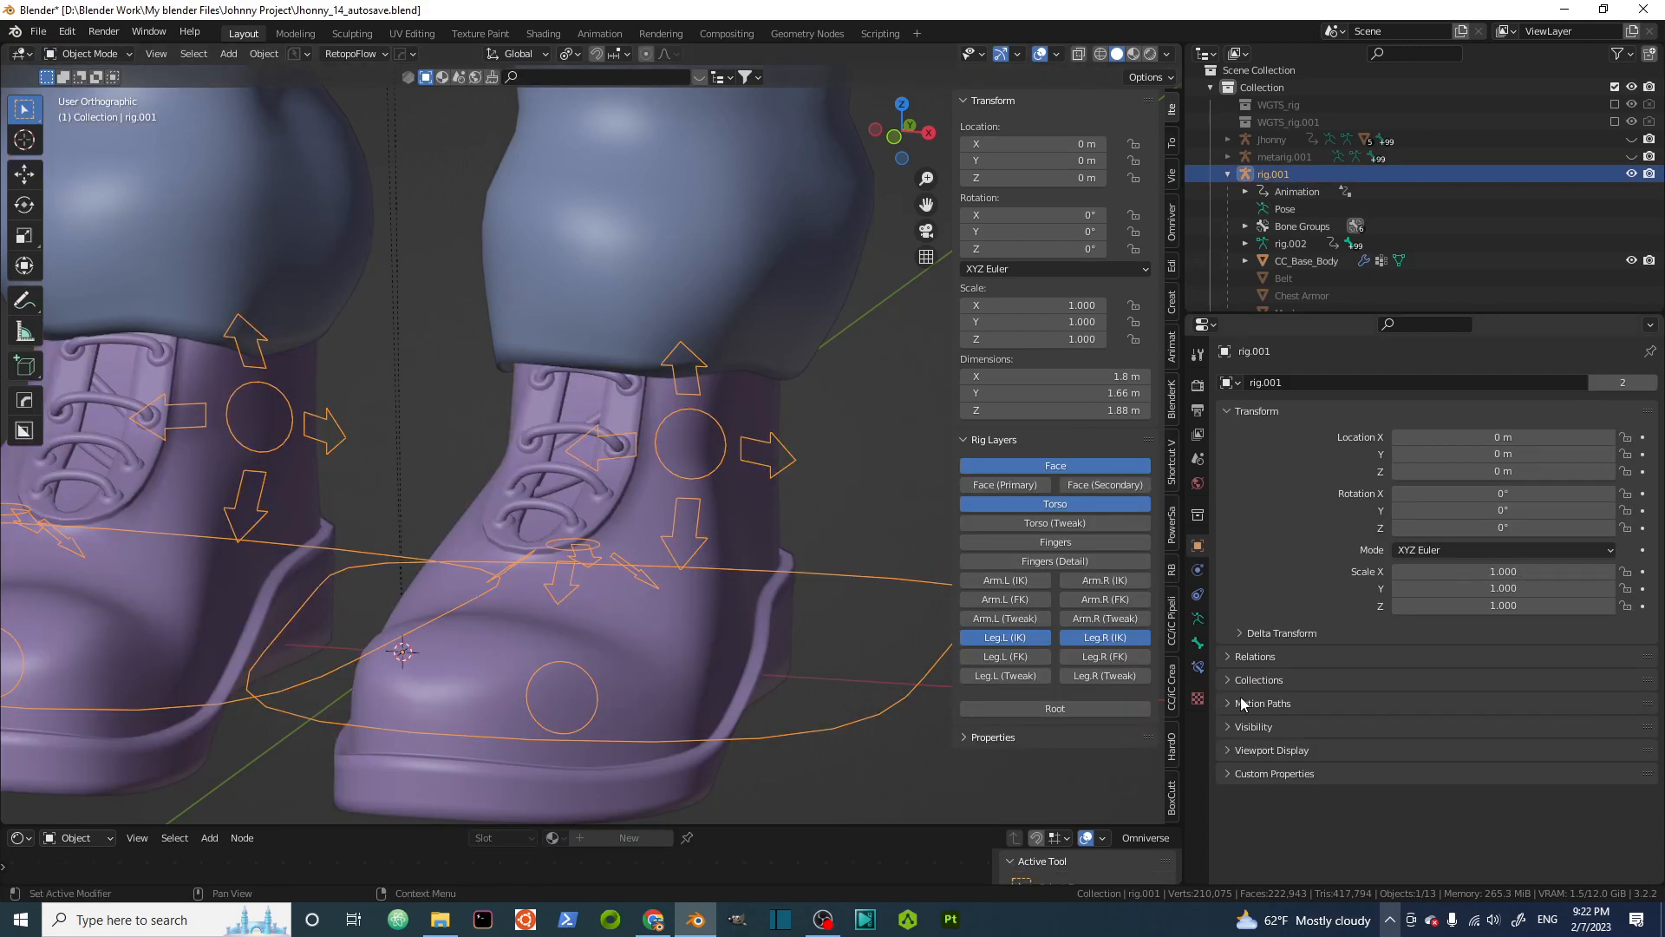
left_click(1198, 618)
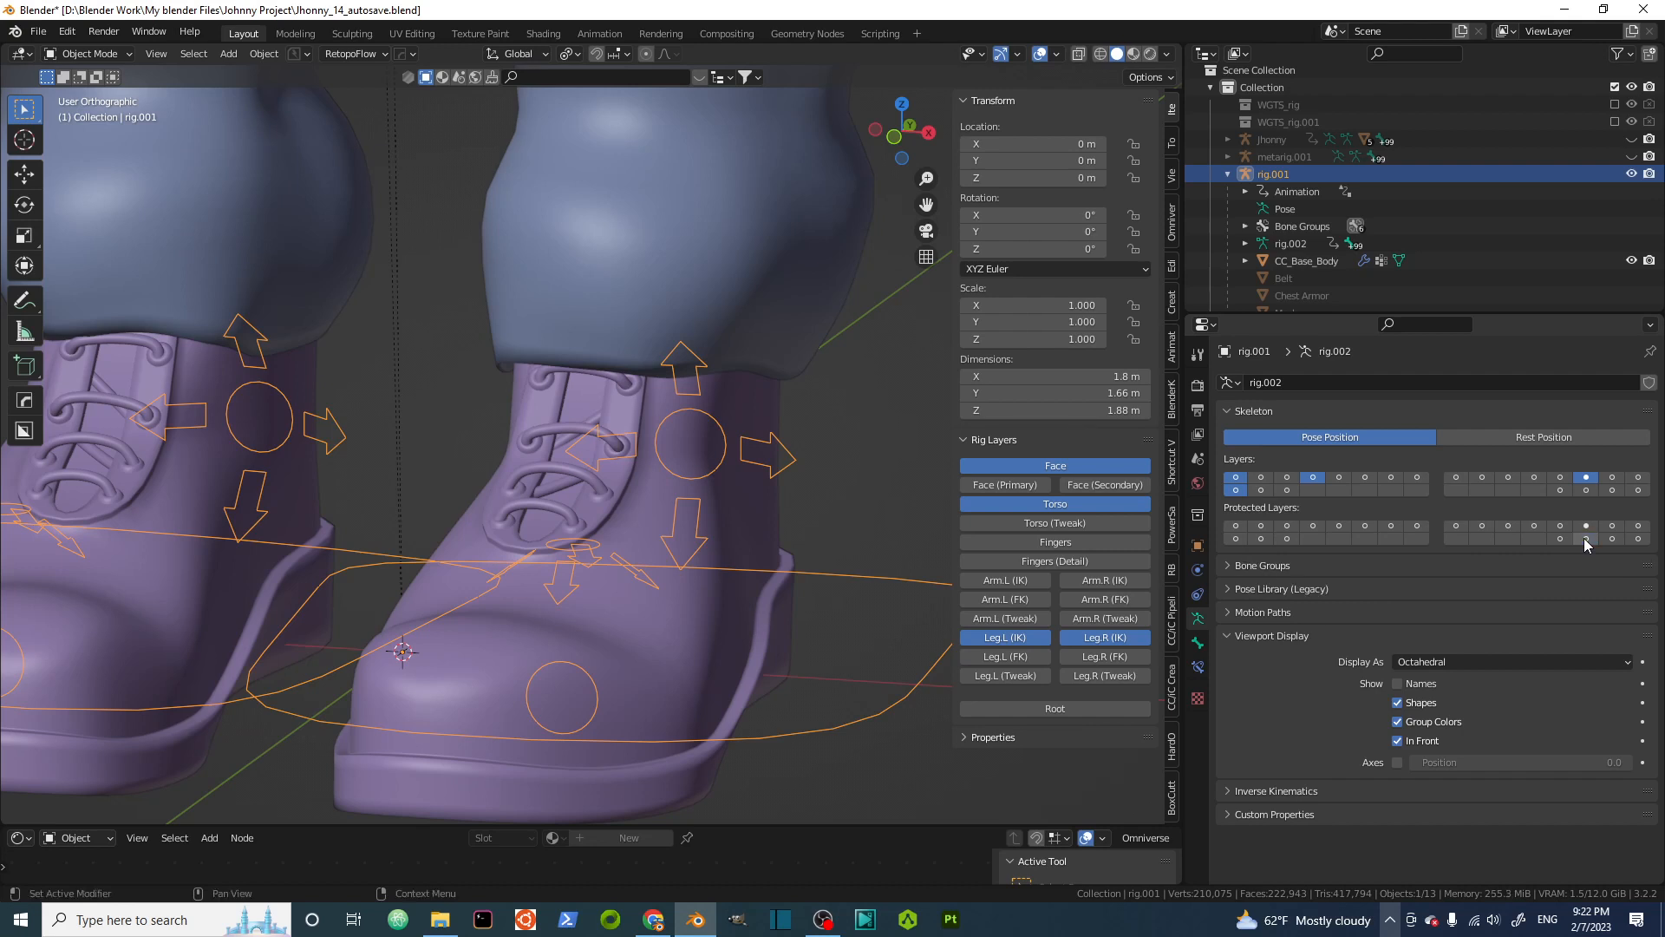
left_click(1585, 490, "shift")
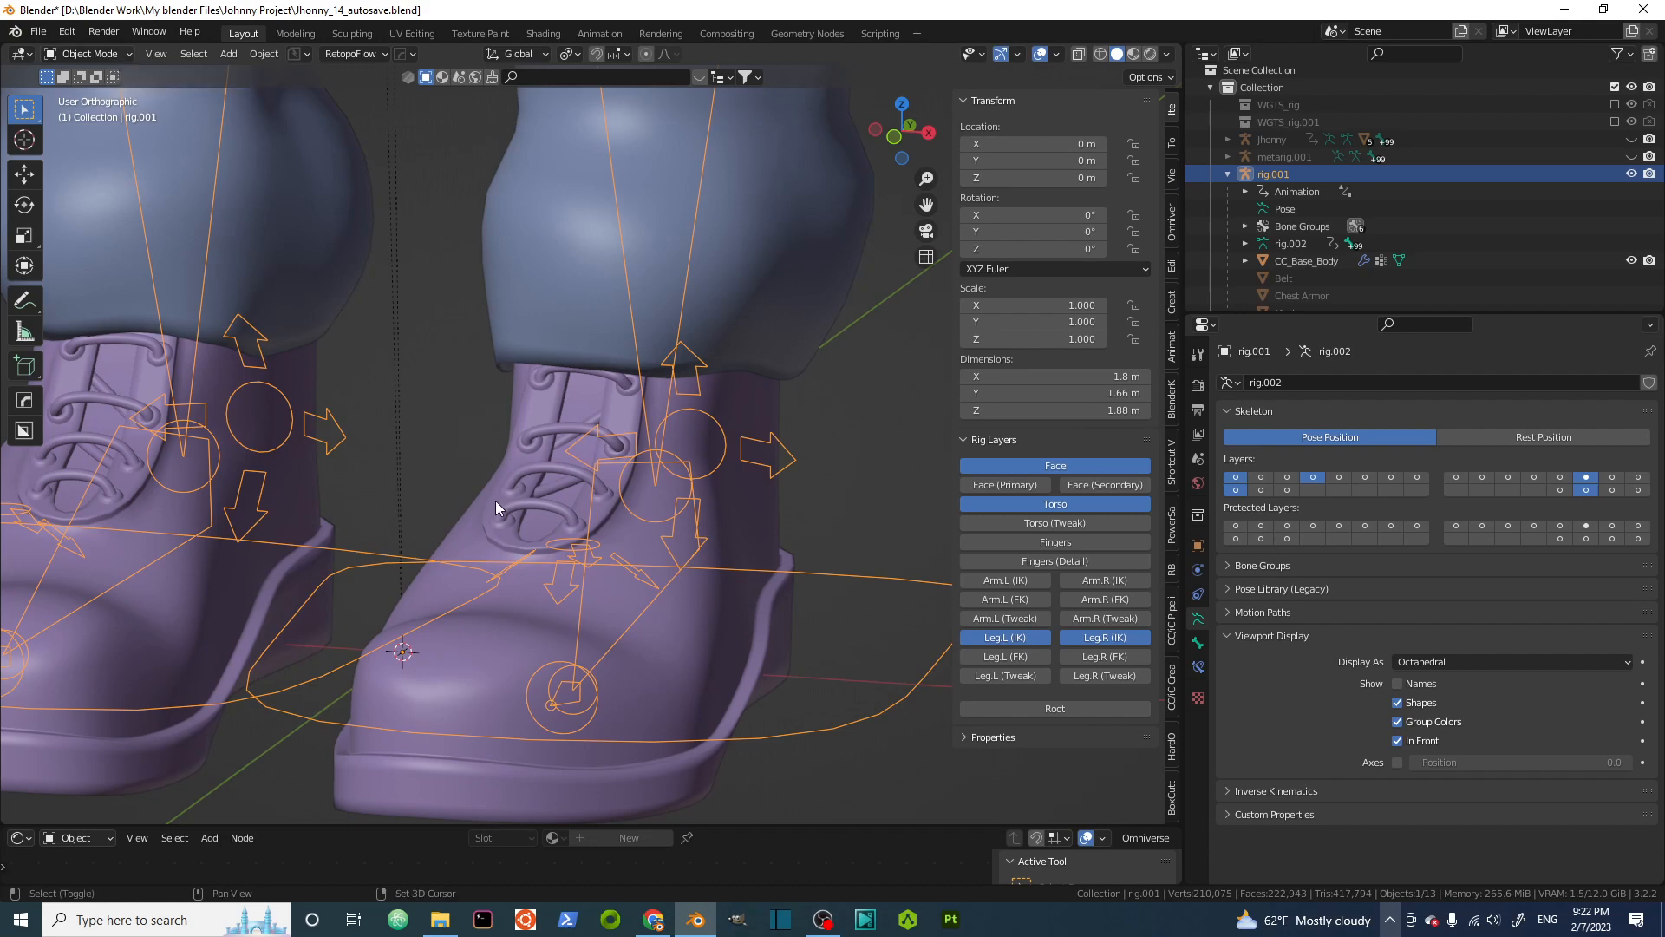
Save the project file and enter Weight Paint mode on the shoe with the rig selected alongside it
left_click(486, 522, "shift")
left_click(116, 54)
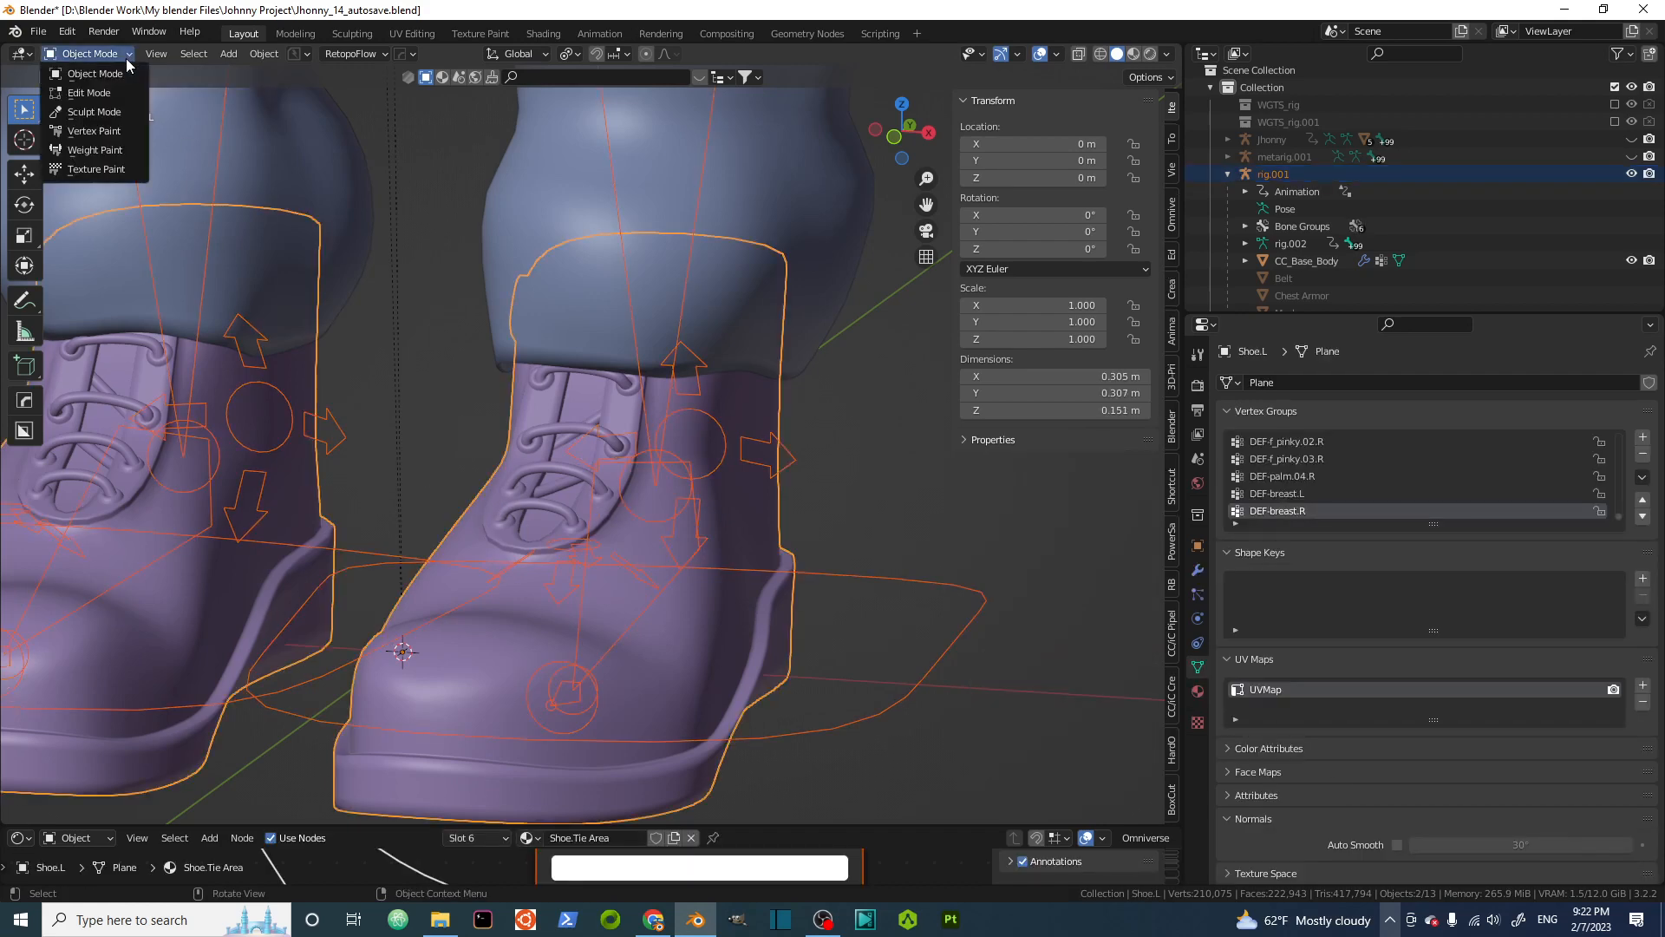
key("ctrl+s")
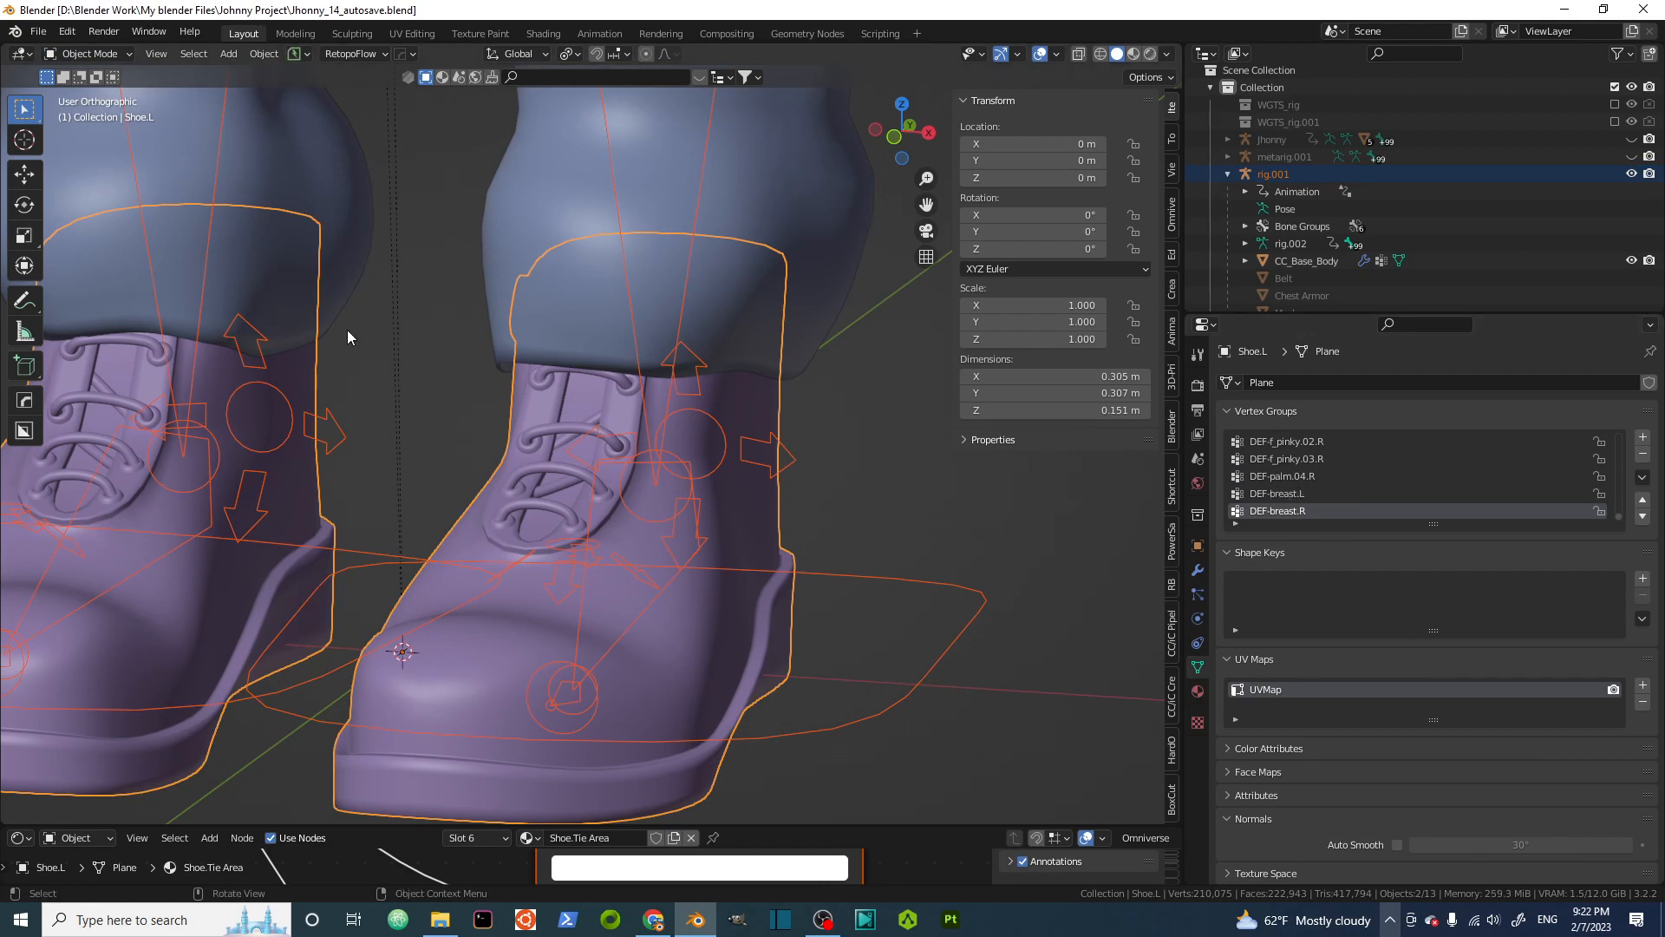
left_click(130, 55)
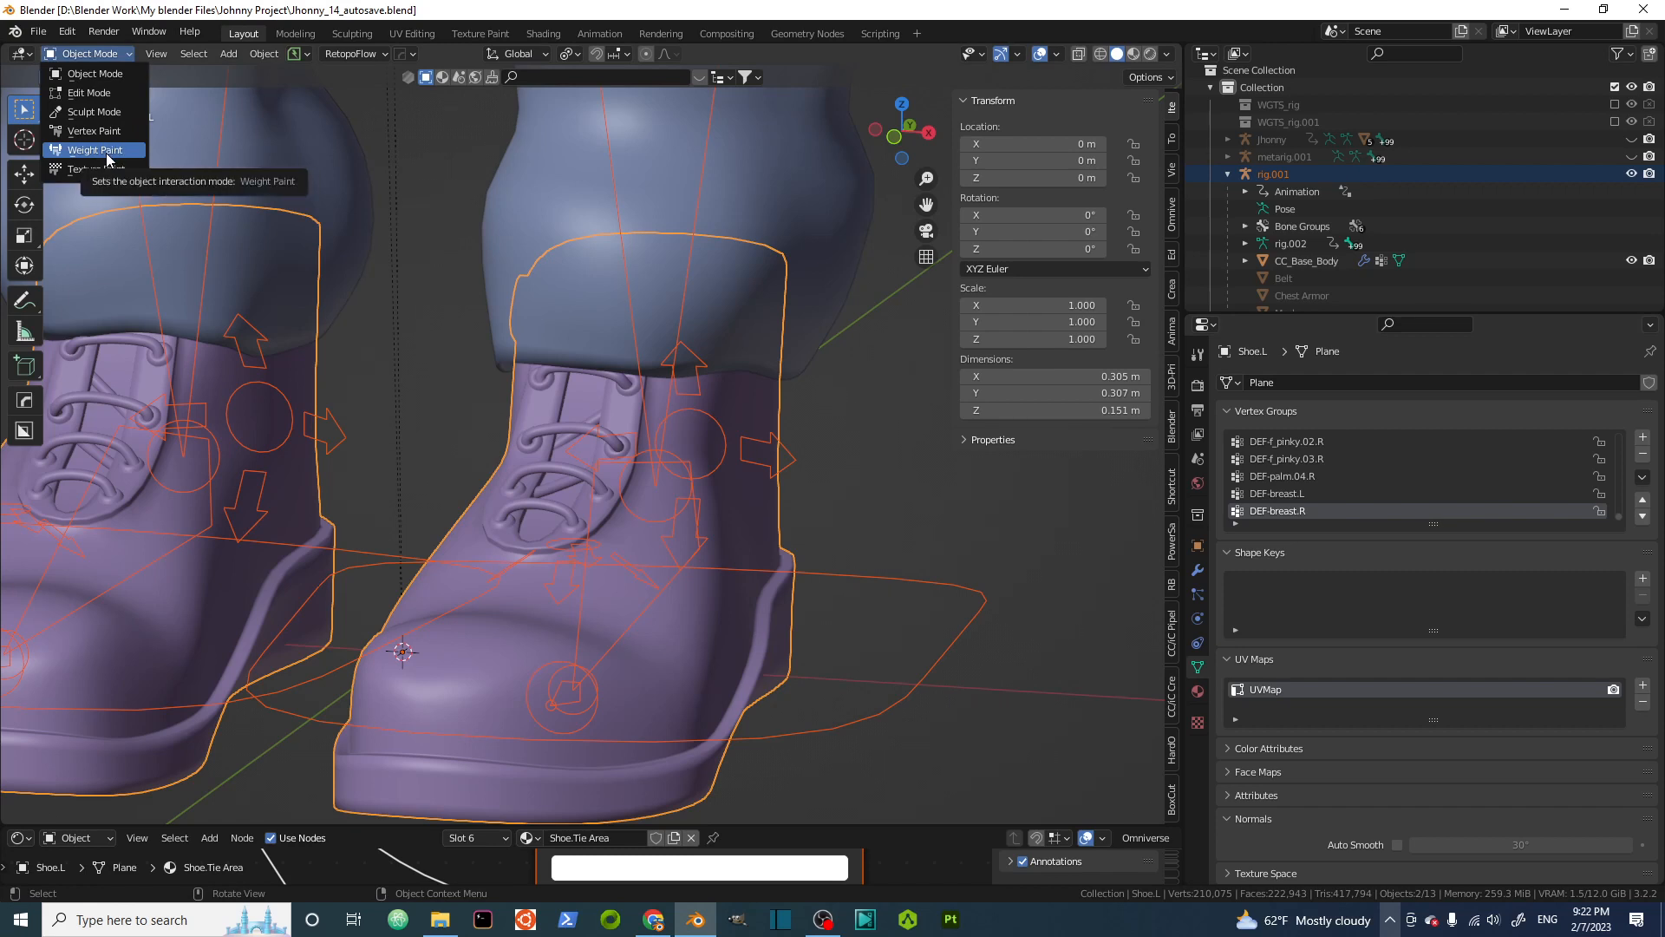
left_click(98, 151)
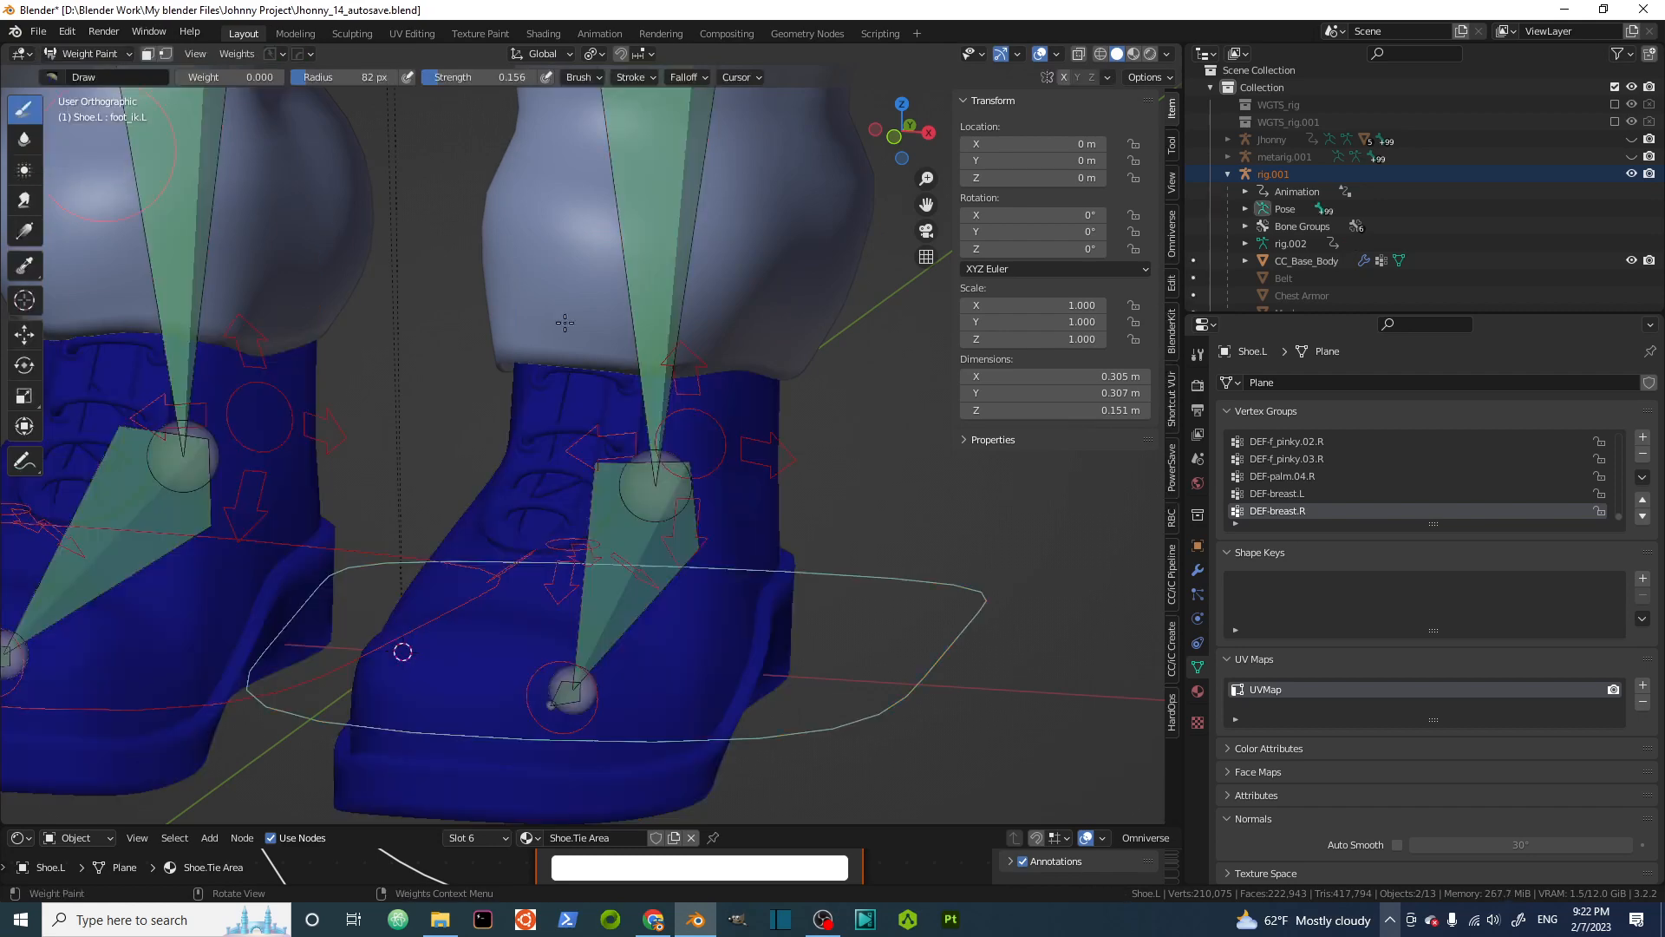
Select the DEF-foot.L bone and examine its weights across the left shoe, especially around the laces and eyelets
left_click(632, 515, "ctrl")
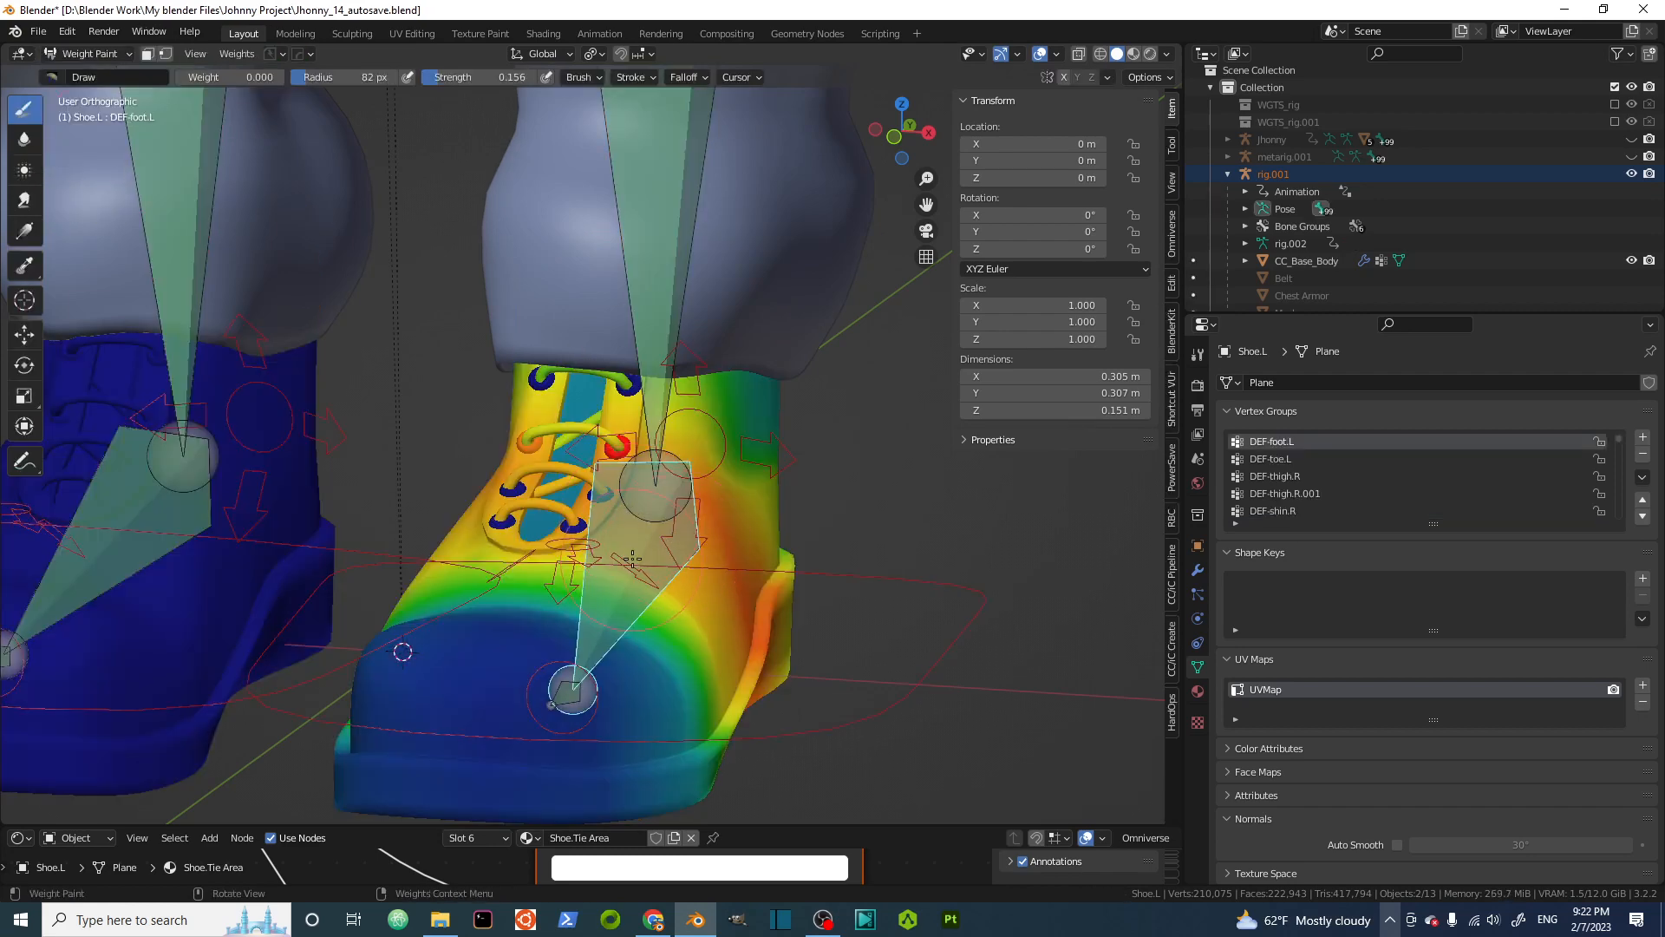
middle_click_drag(687, 503, 607, 521)
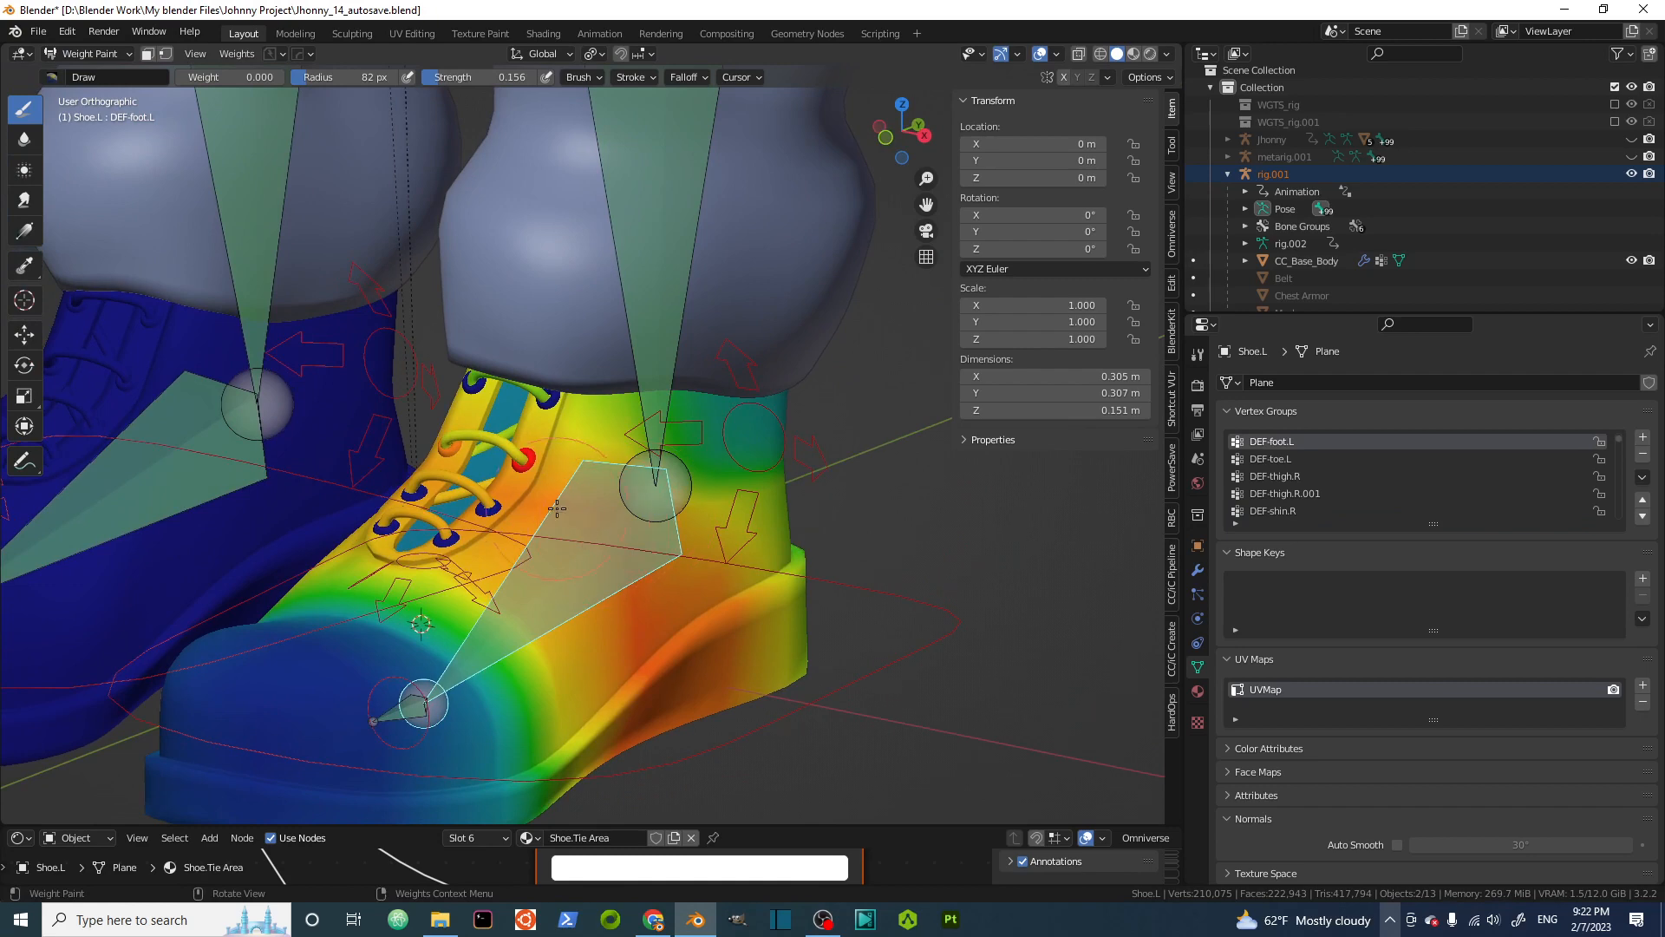
scroll(579, 527, "up", 2)
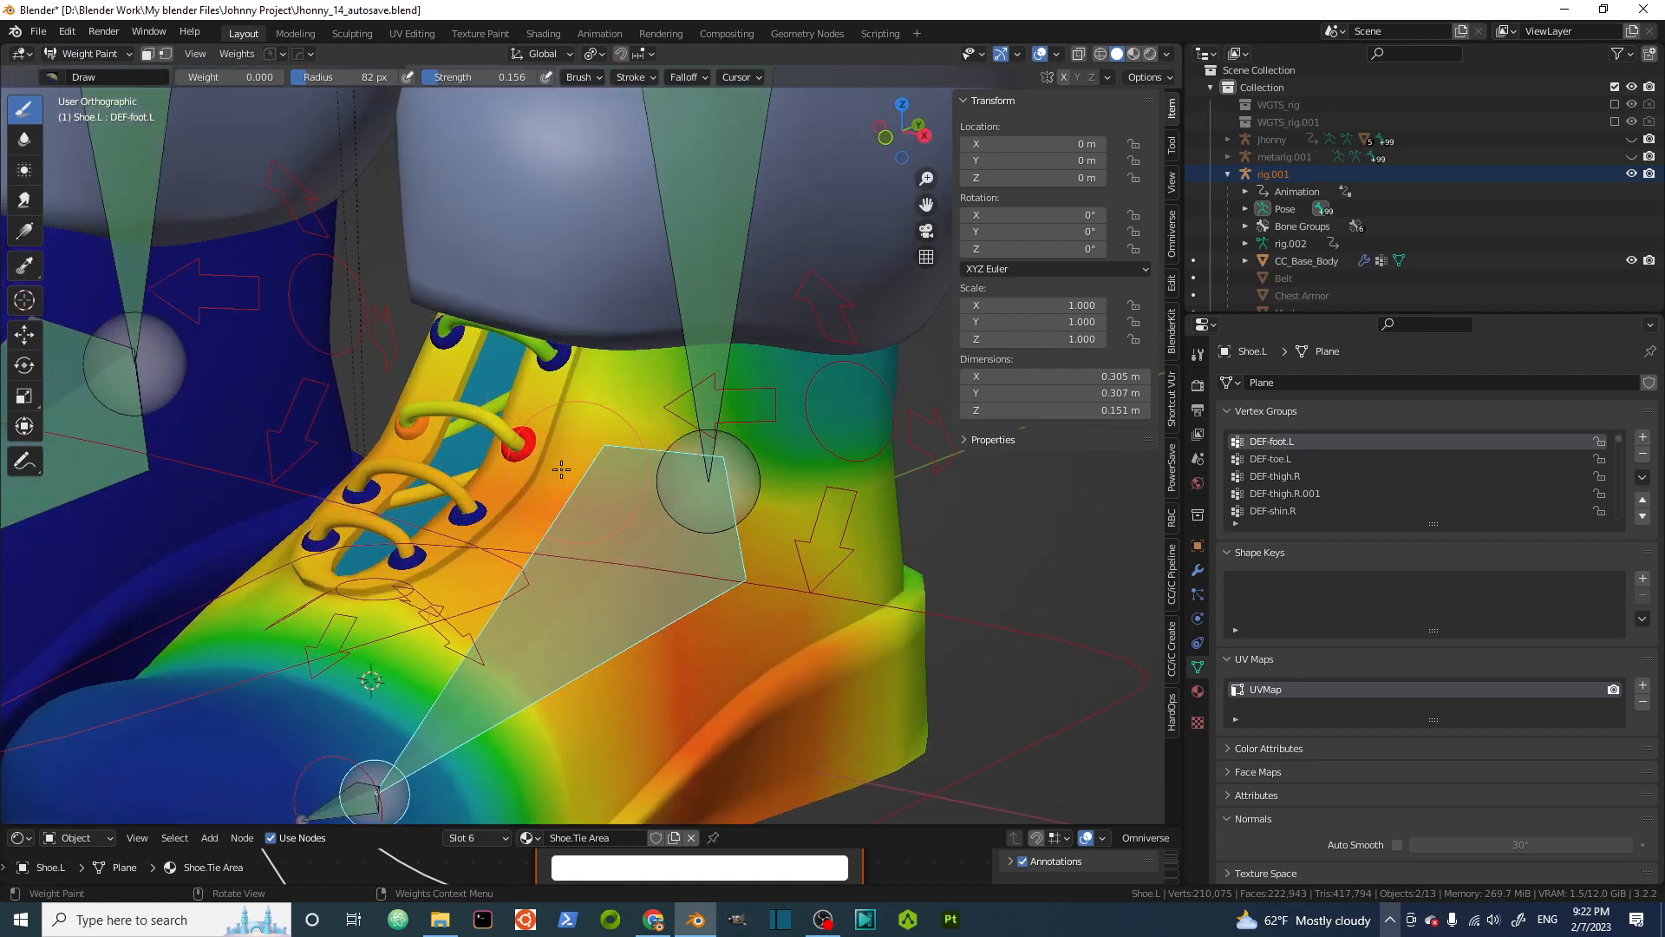
scroll(523, 448, "up", 3)
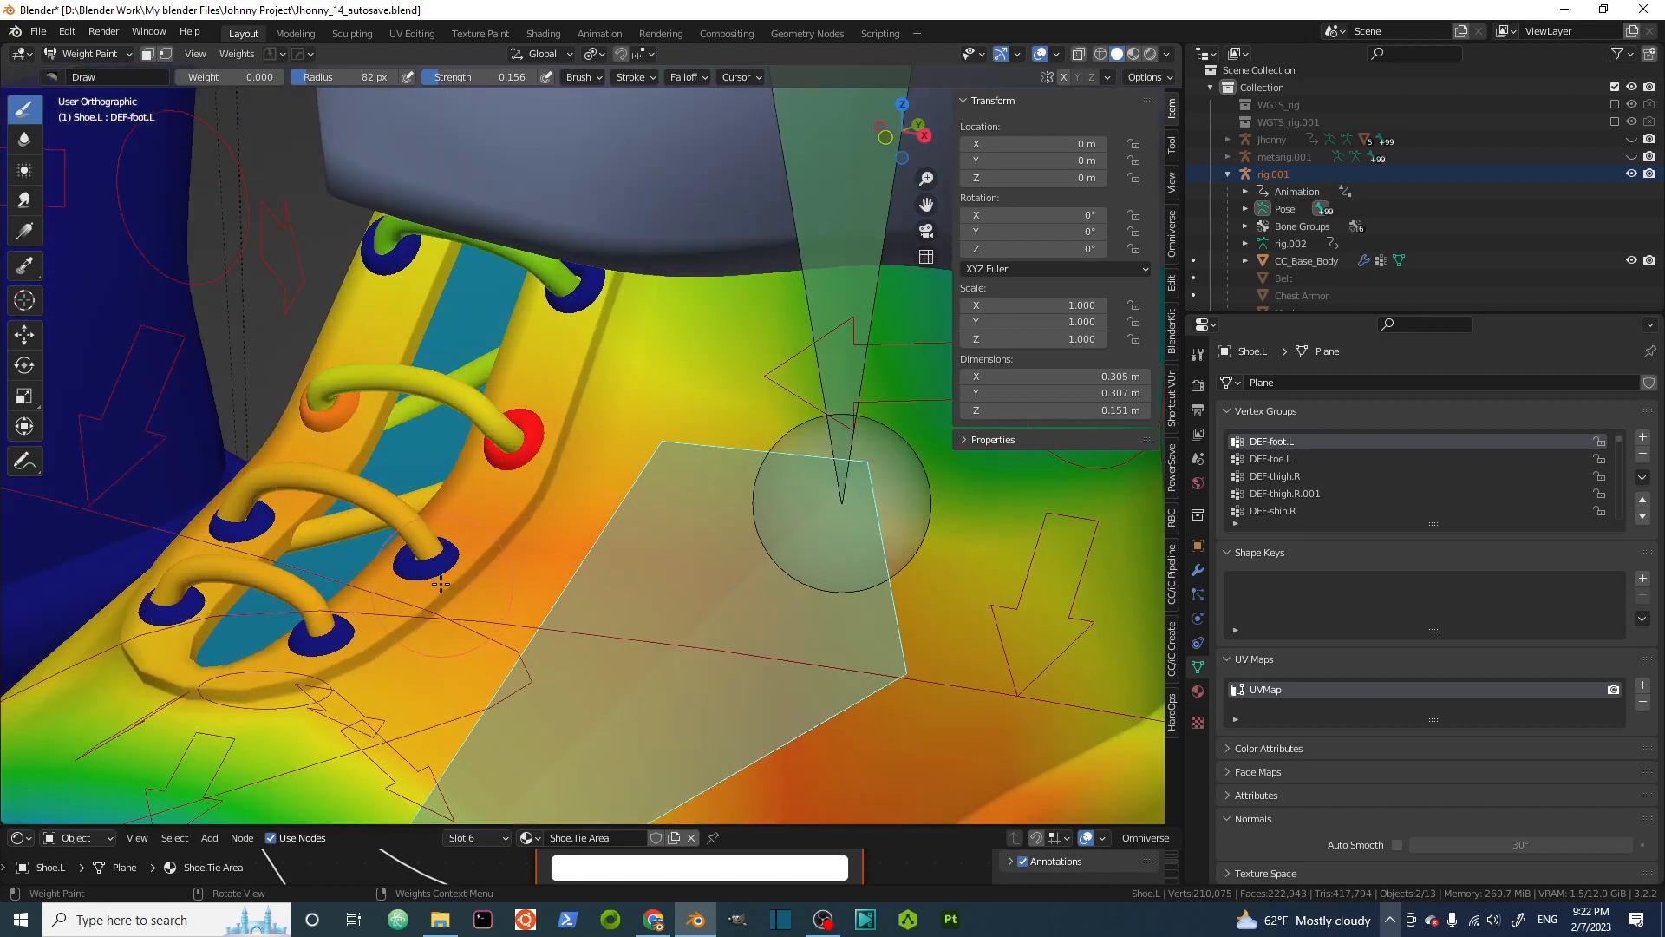
scroll(579, 521, "down", 3)
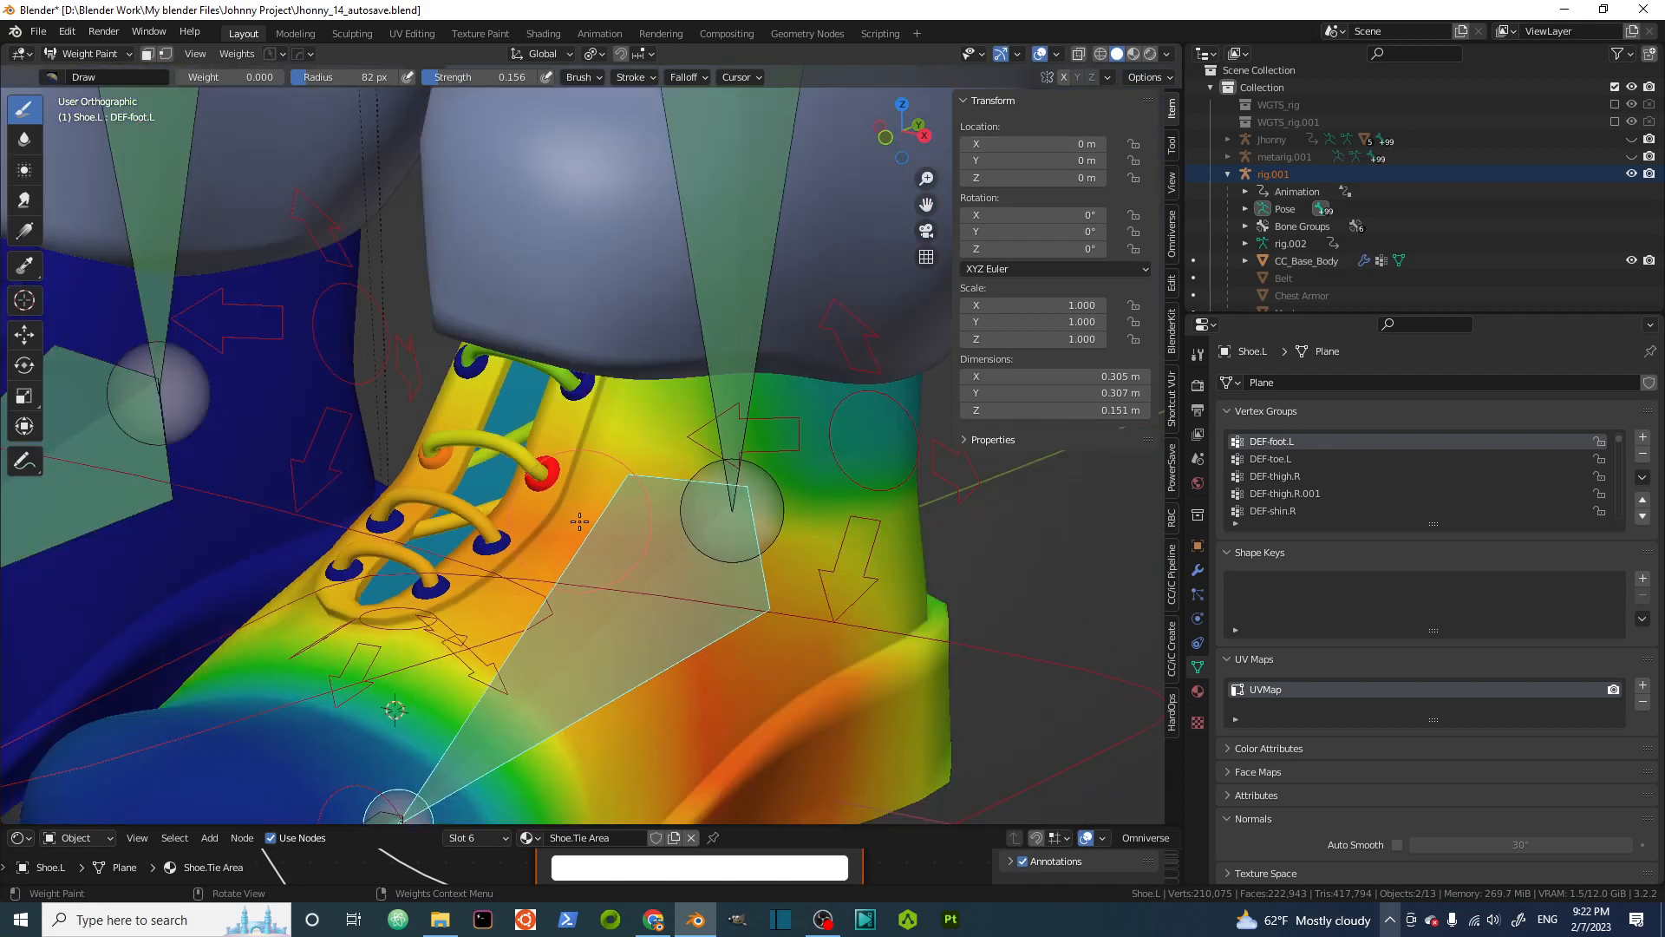
scroll(563, 434, "up", 5)
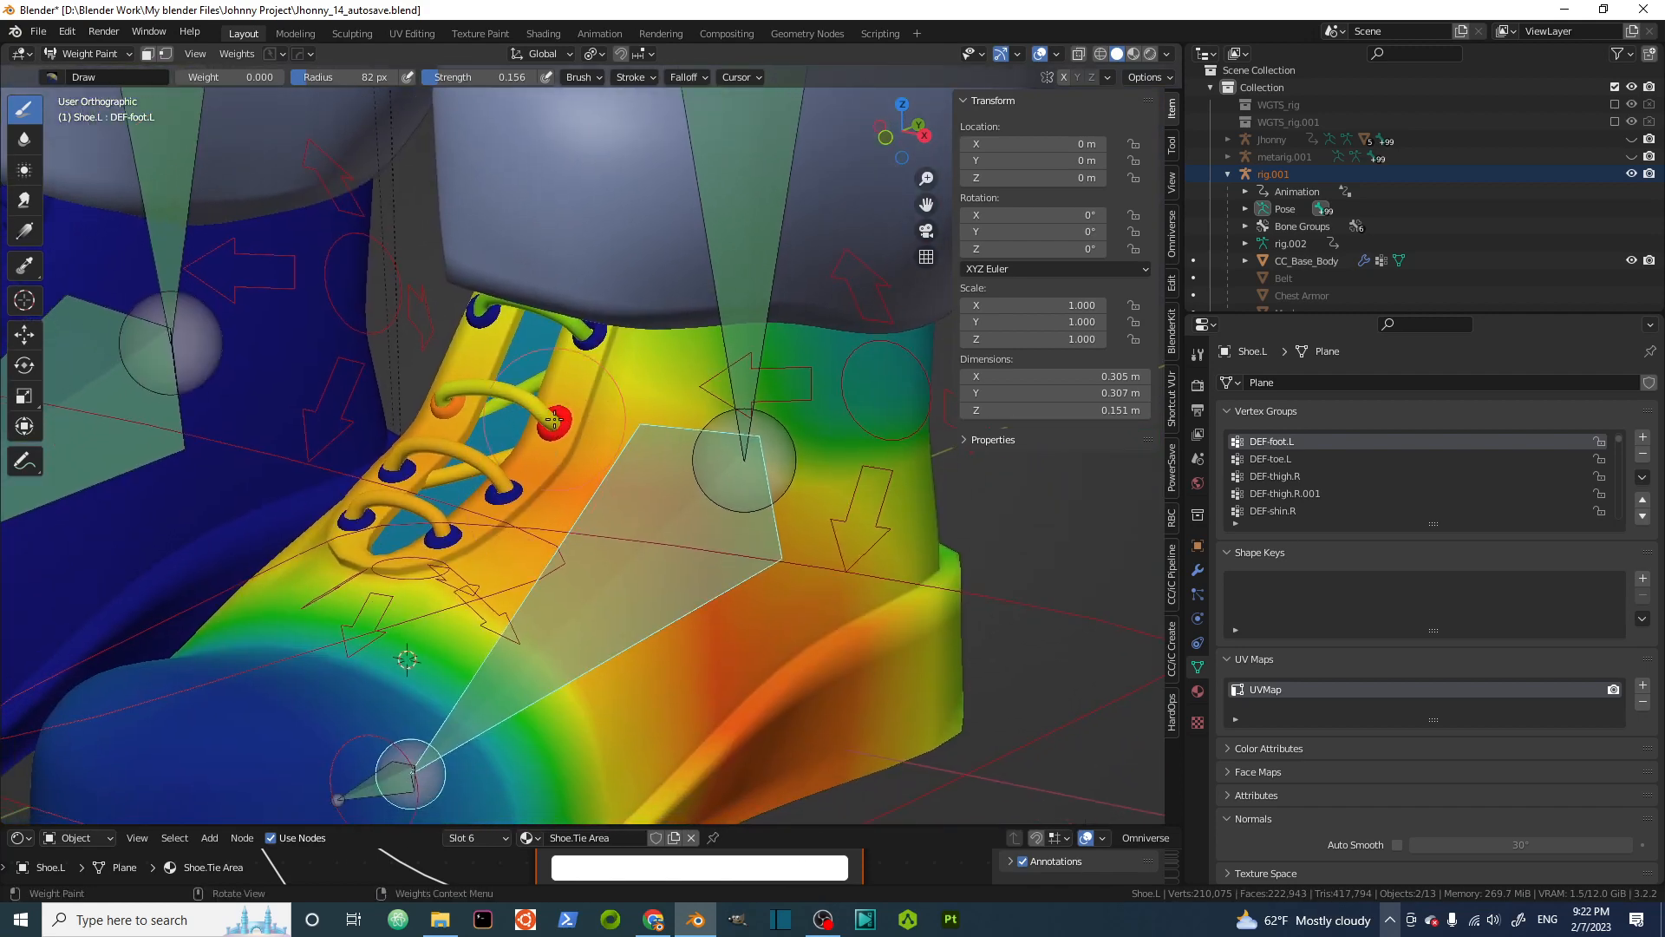
scroll(563, 434, "up", 1)
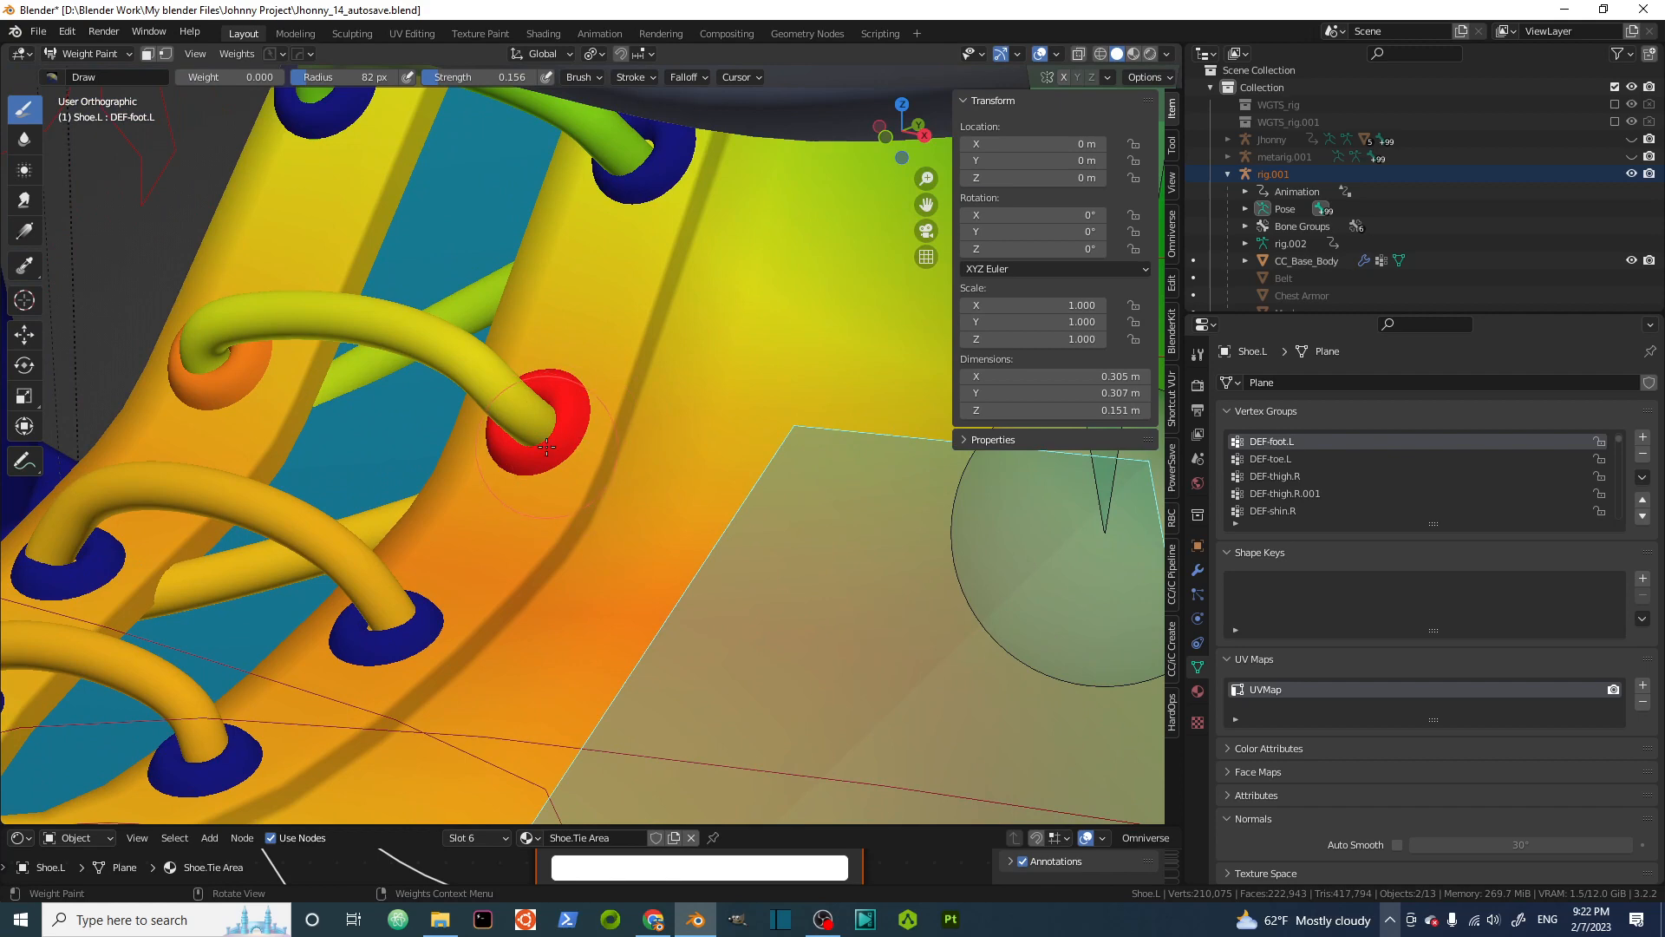
scroll(547, 447, "down", 5)
scroll(539, 492, "down", 1)
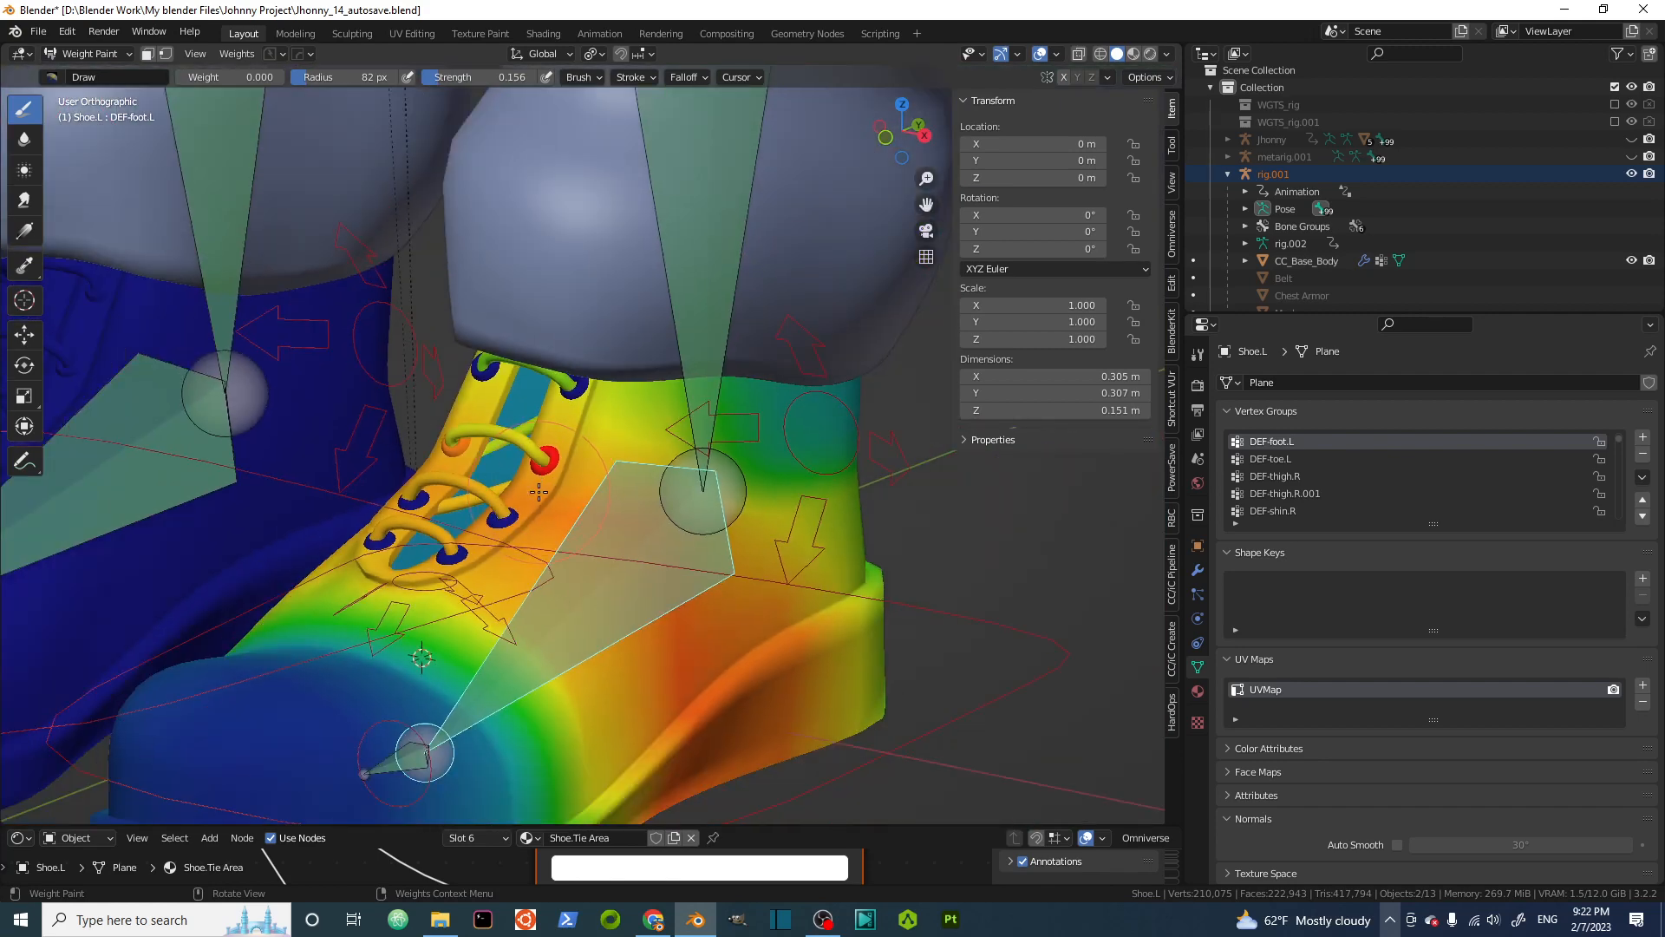
mouse_move(538, 492)
middle_mouse_down()
mouse_move(640, 489)
mouse_move(534, 473)
middle_mouse_up()
scroll(641, 489, "up", 2)
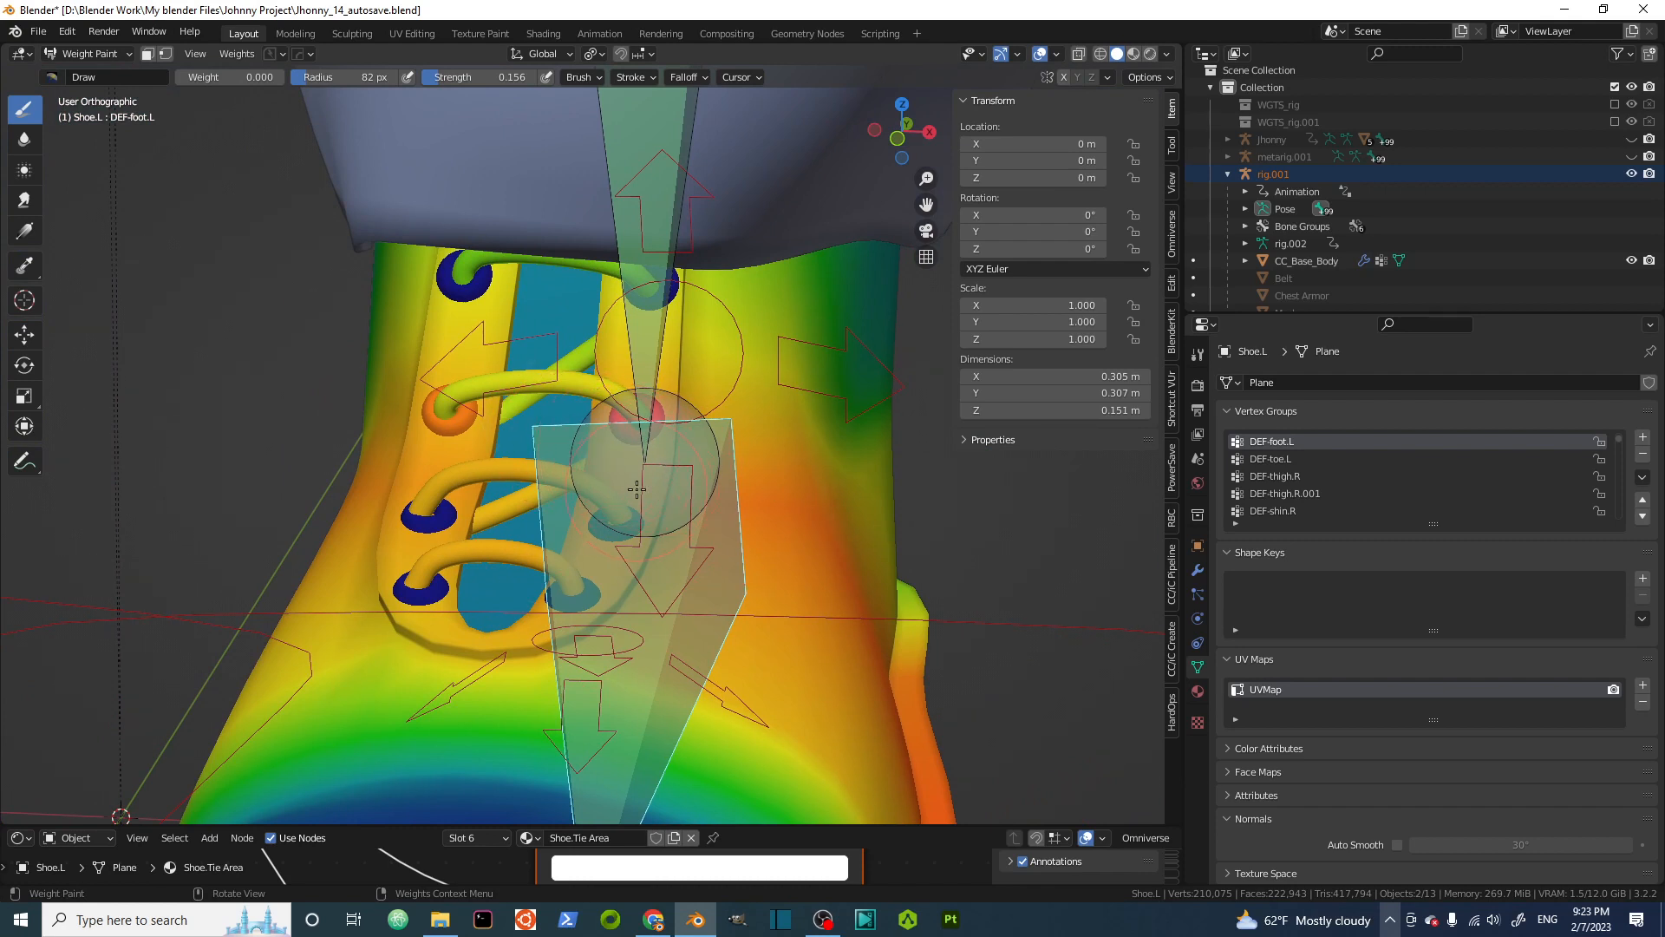
scroll(638, 488, "down", 3)
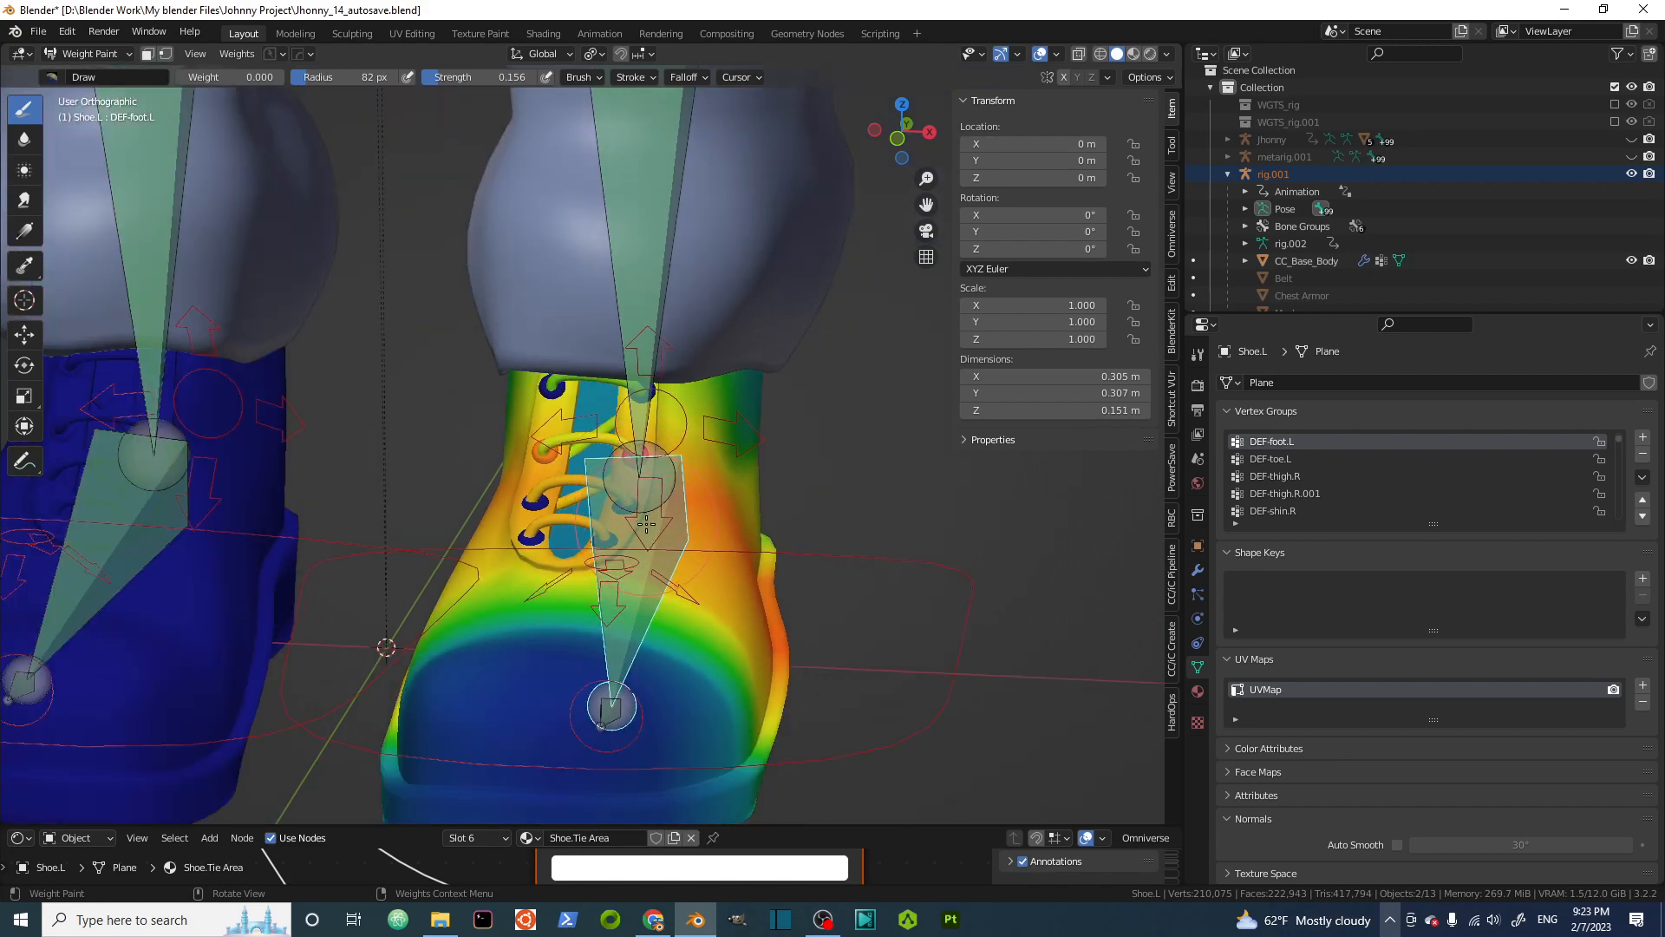
Return to Object Mode, select the rig and hide its deformation bone layer again
left_click(125, 54)
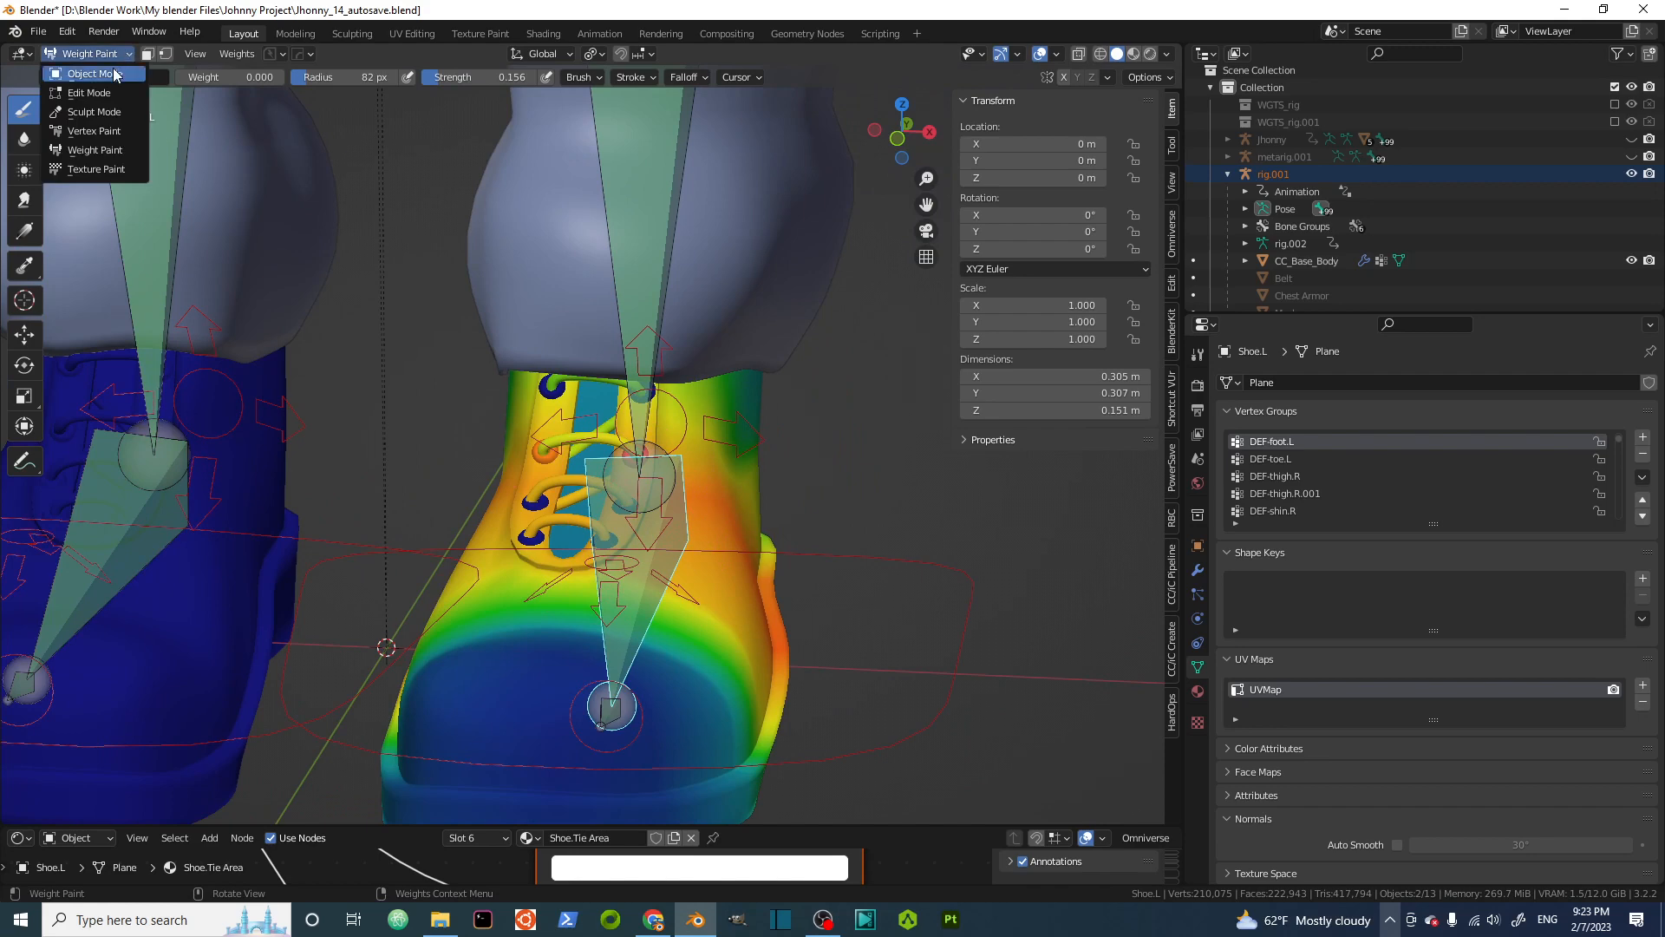
left_click(82, 74)
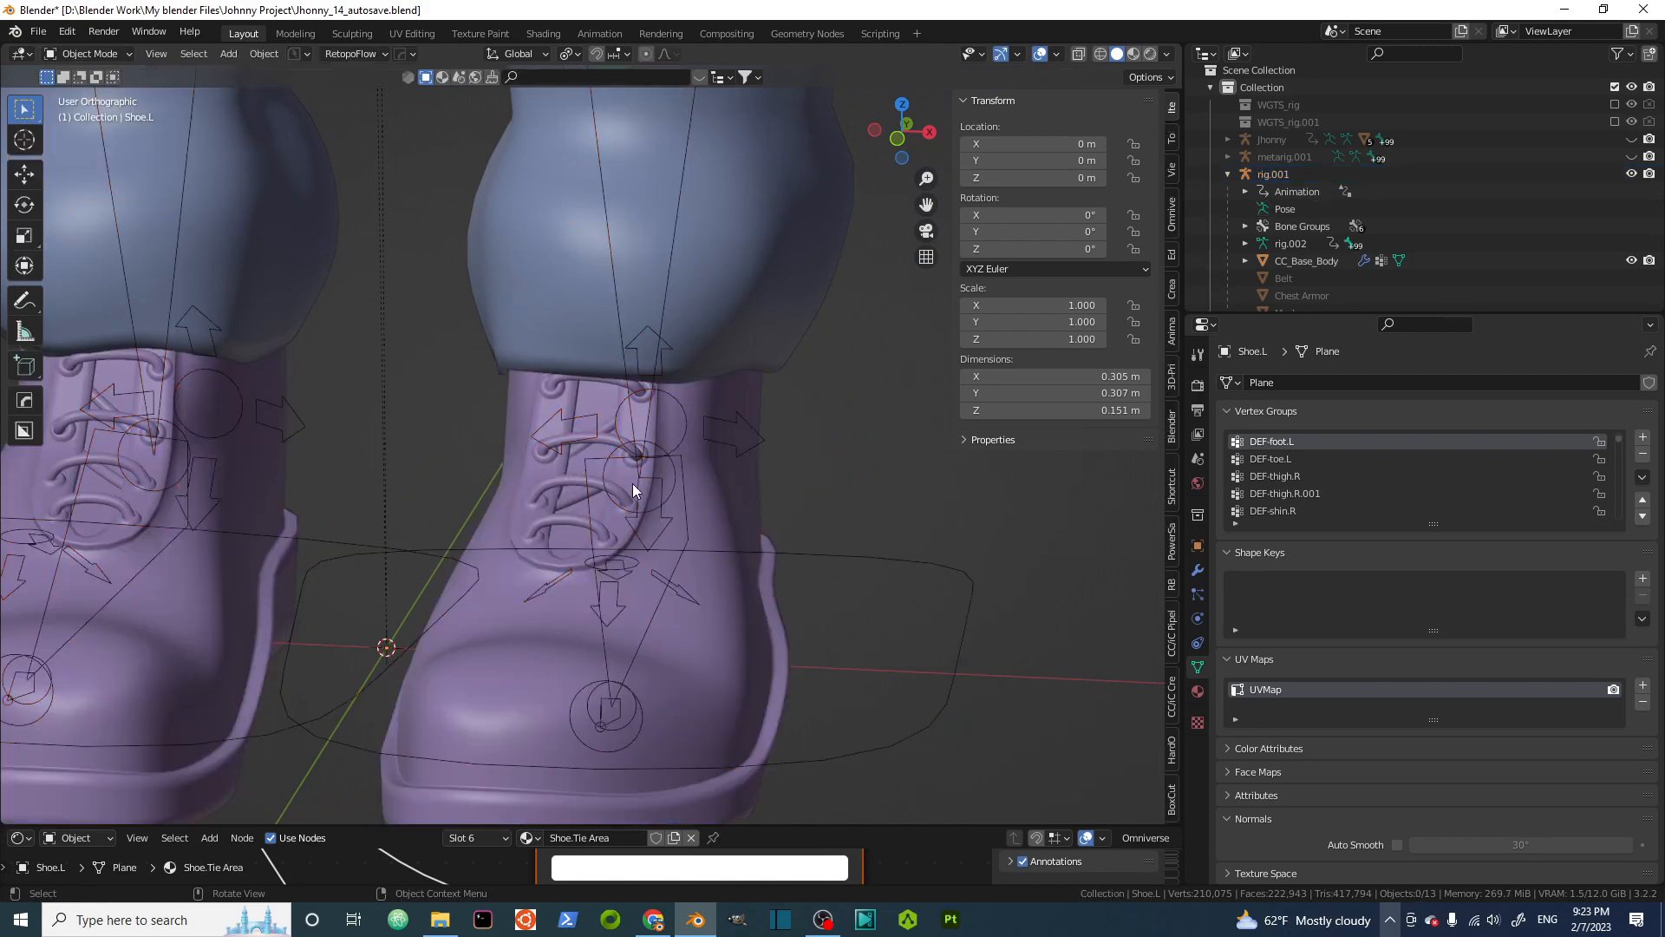
left_click(632, 482)
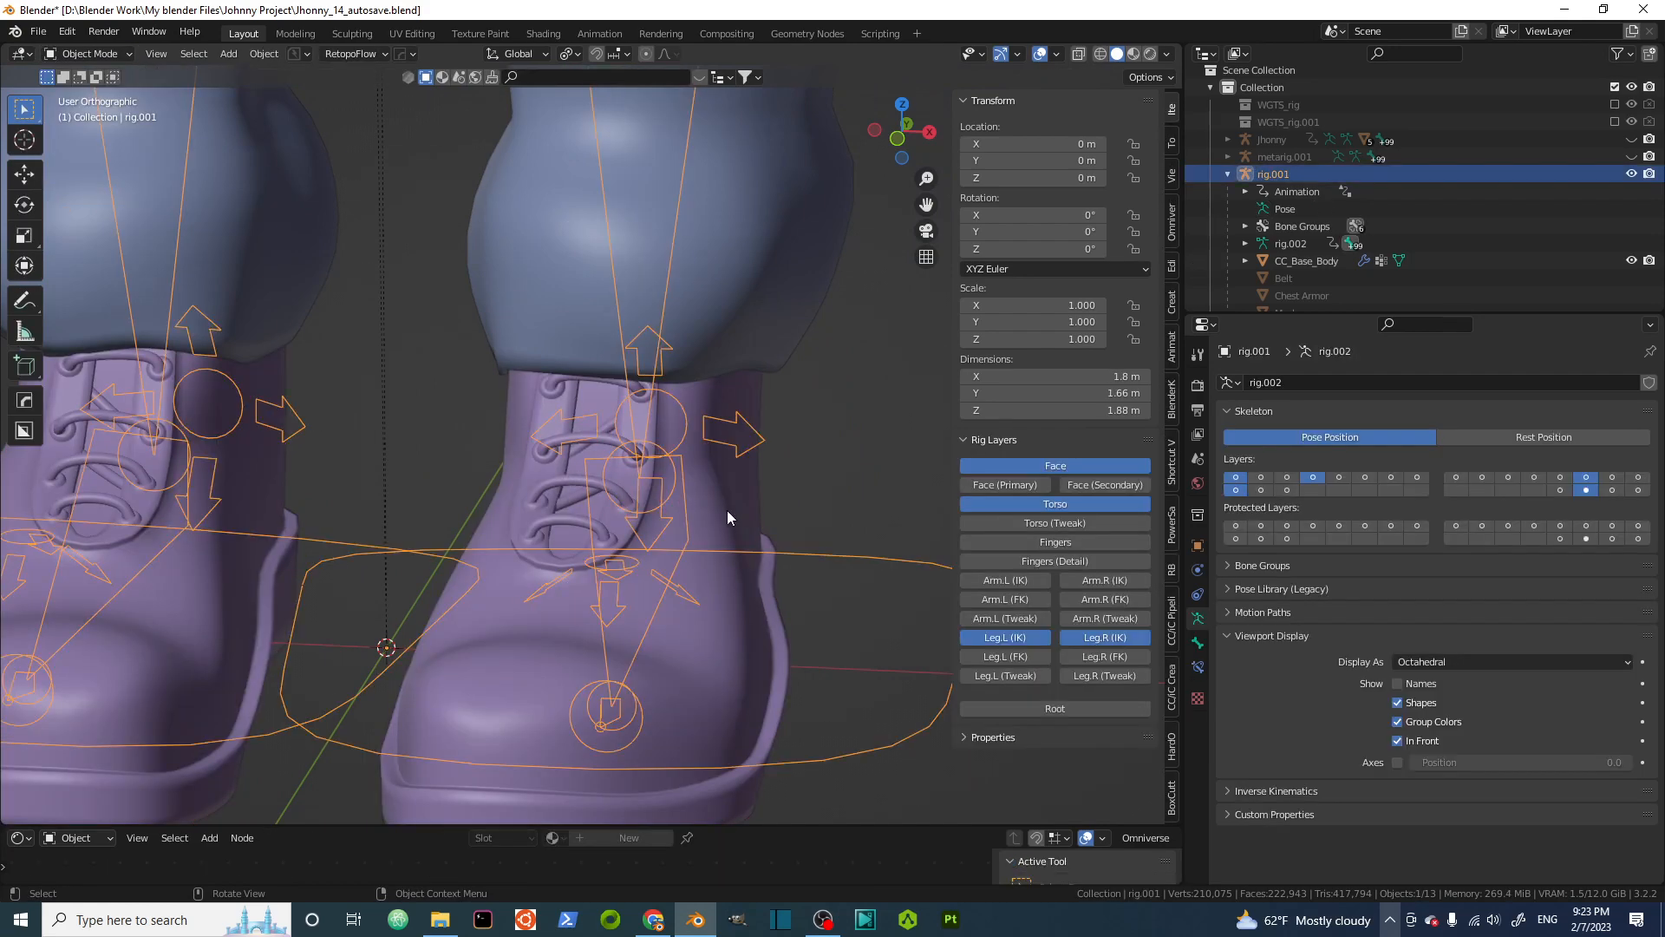
left_click(1585, 490)
scroll(594, 488, "down", 5)
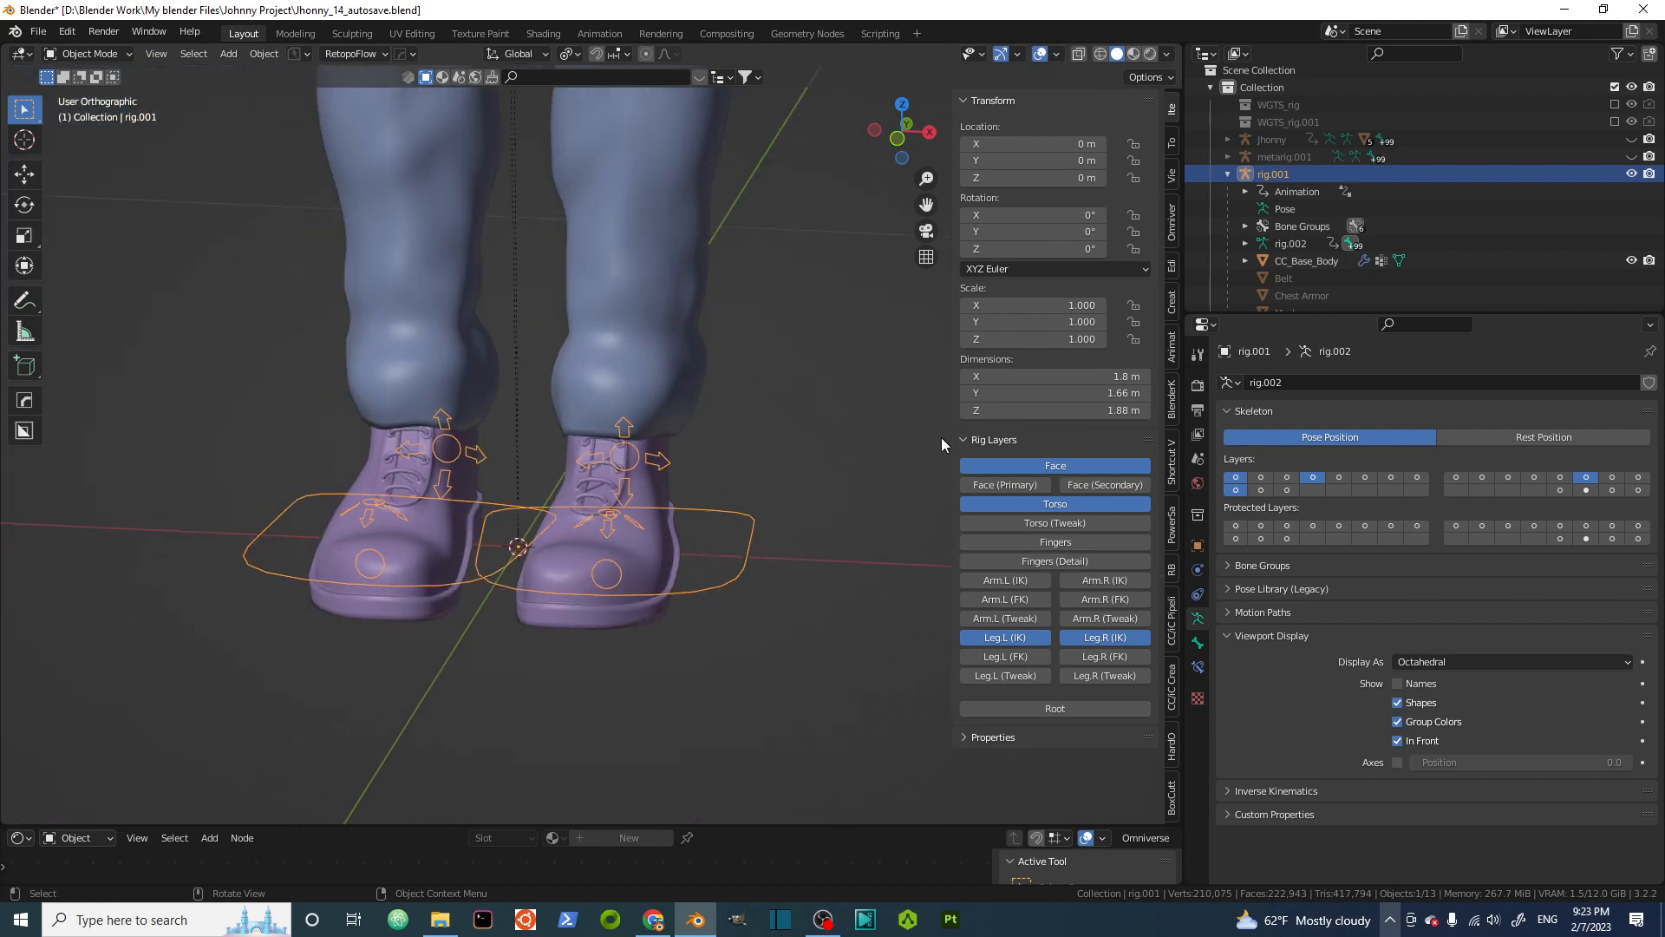
Hide rig.001 in the viewport so that only the character meshes are shown
left_click(1631, 175)
scroll(737, 307, "down", 3)
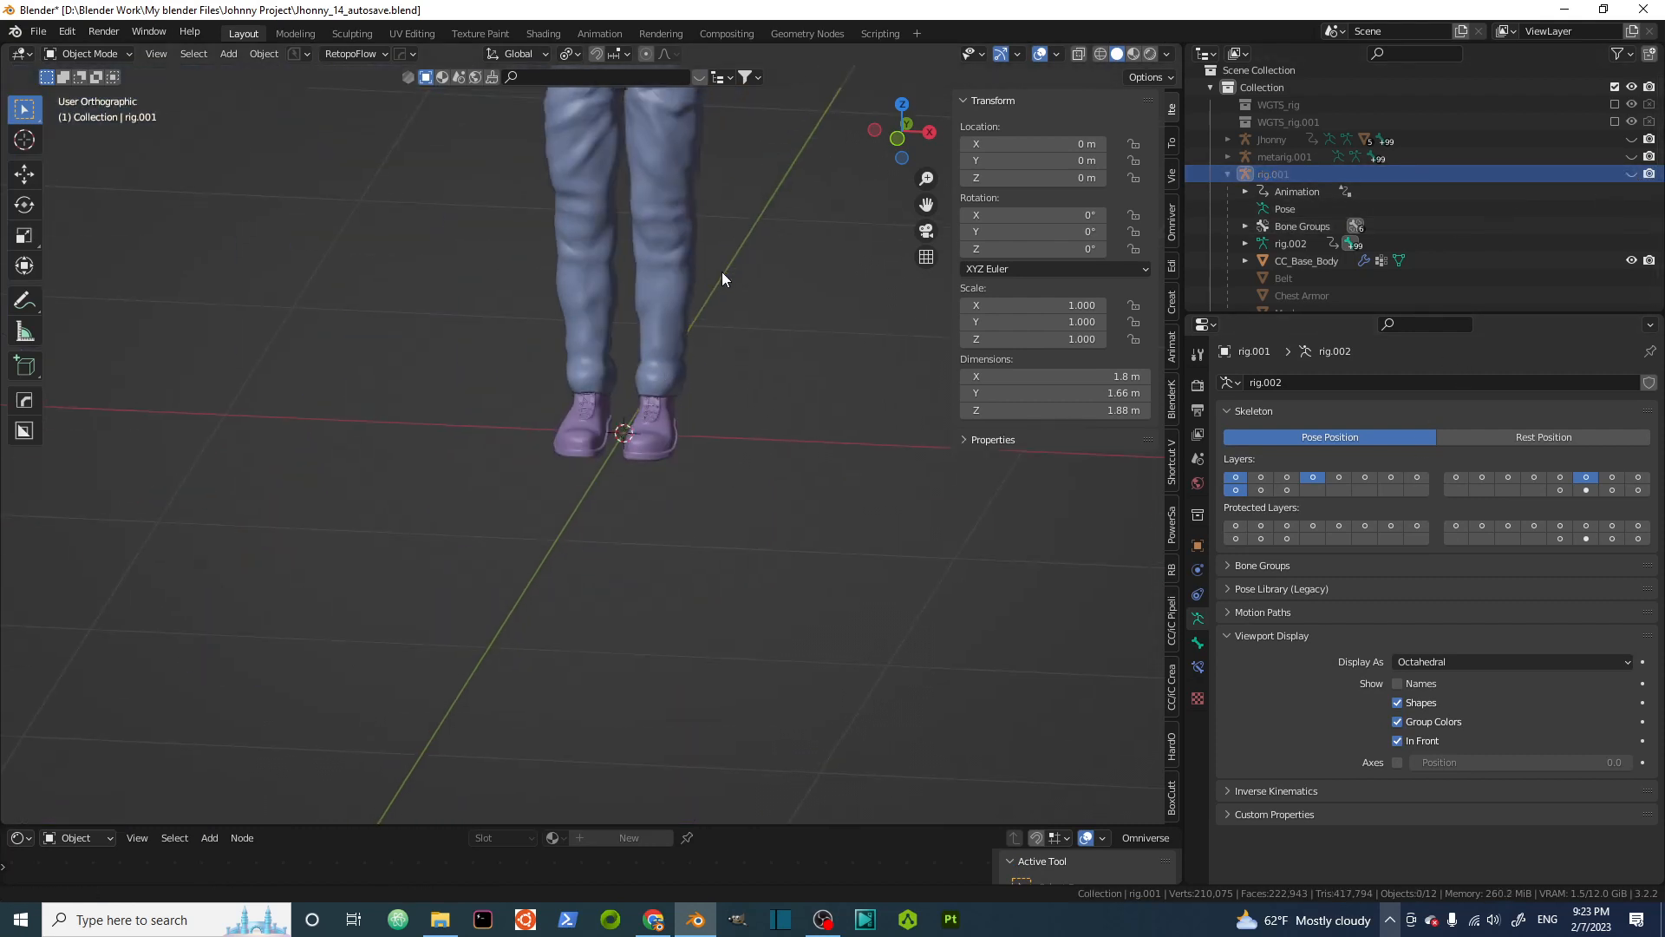
middle_click_drag(722, 272, 612, 586, "shift")
Select the shoe mesh and start the Shortcut VUr on-screen key display
left_click(625, 638)
scroll(640, 617, "up", 6)
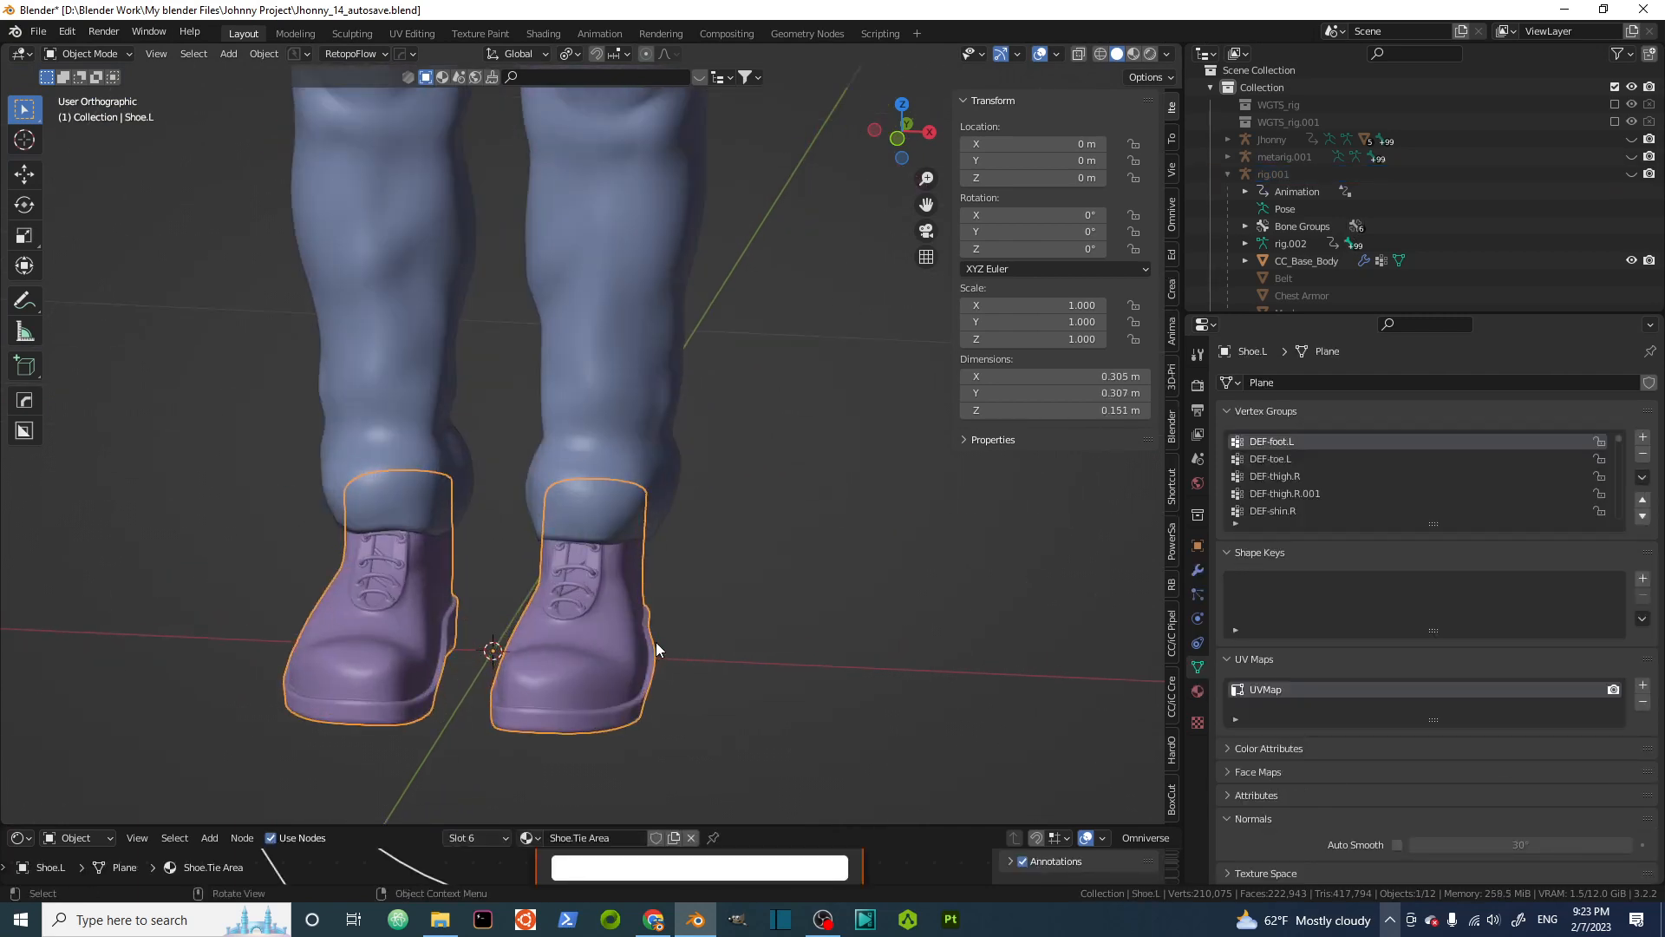
left_click(1171, 491)
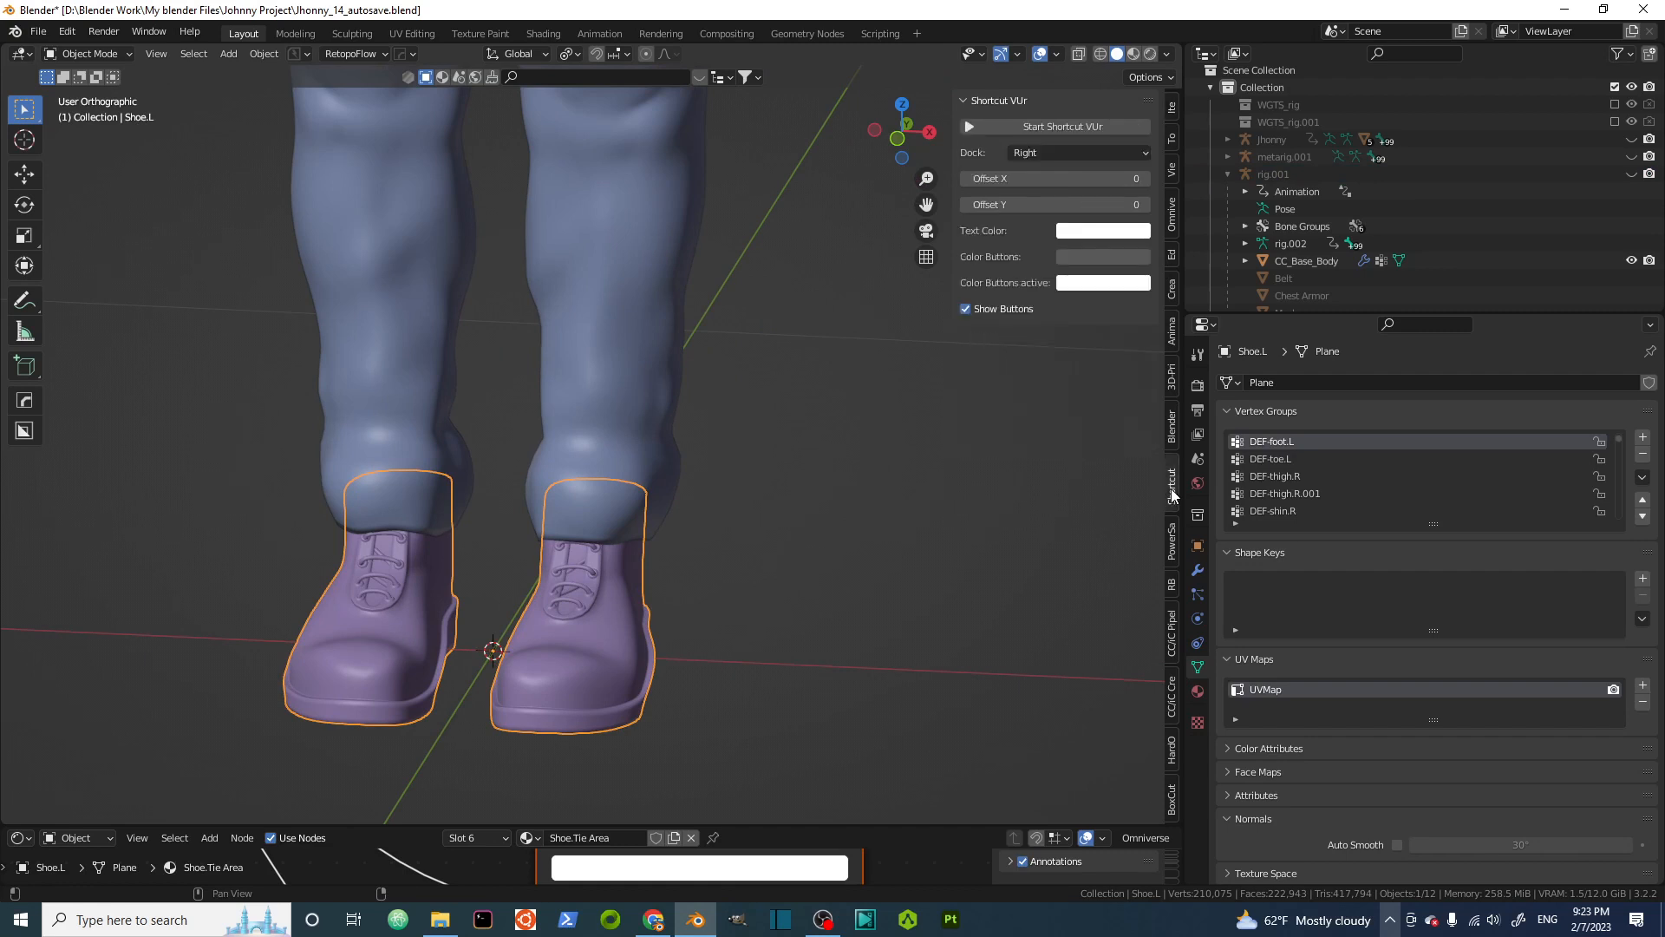
left_click(1060, 127)
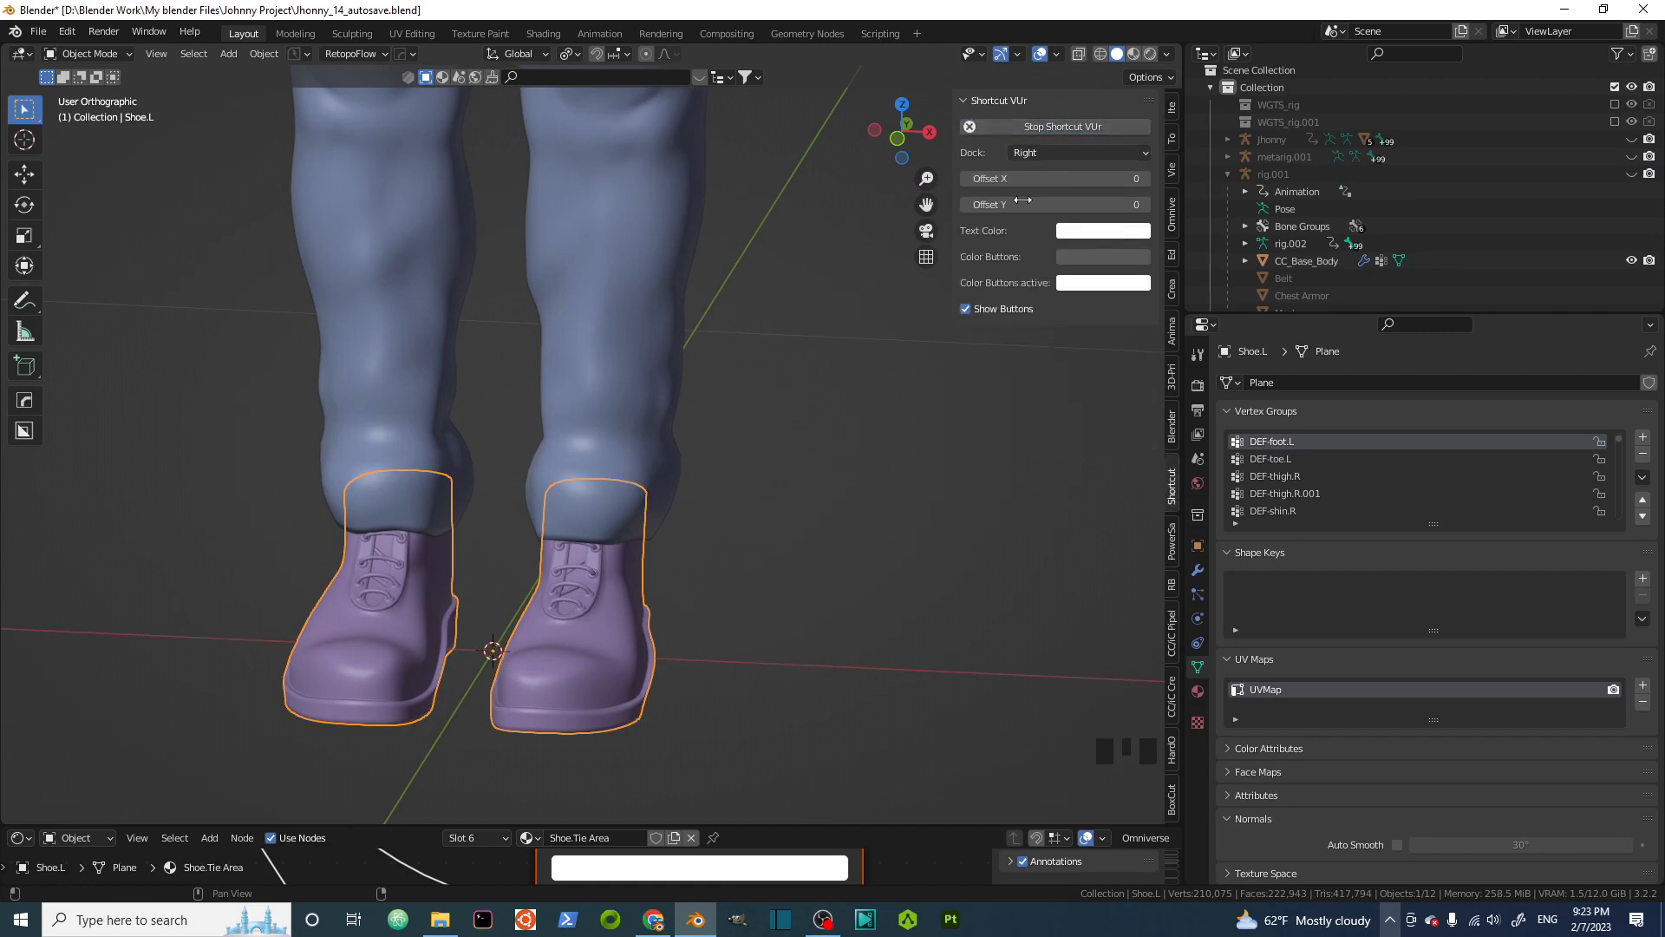
Clear the parent of the Shoe.L mesh using the plain Clear Parent option
left_click(1119, 791)
left_click(583, 649)
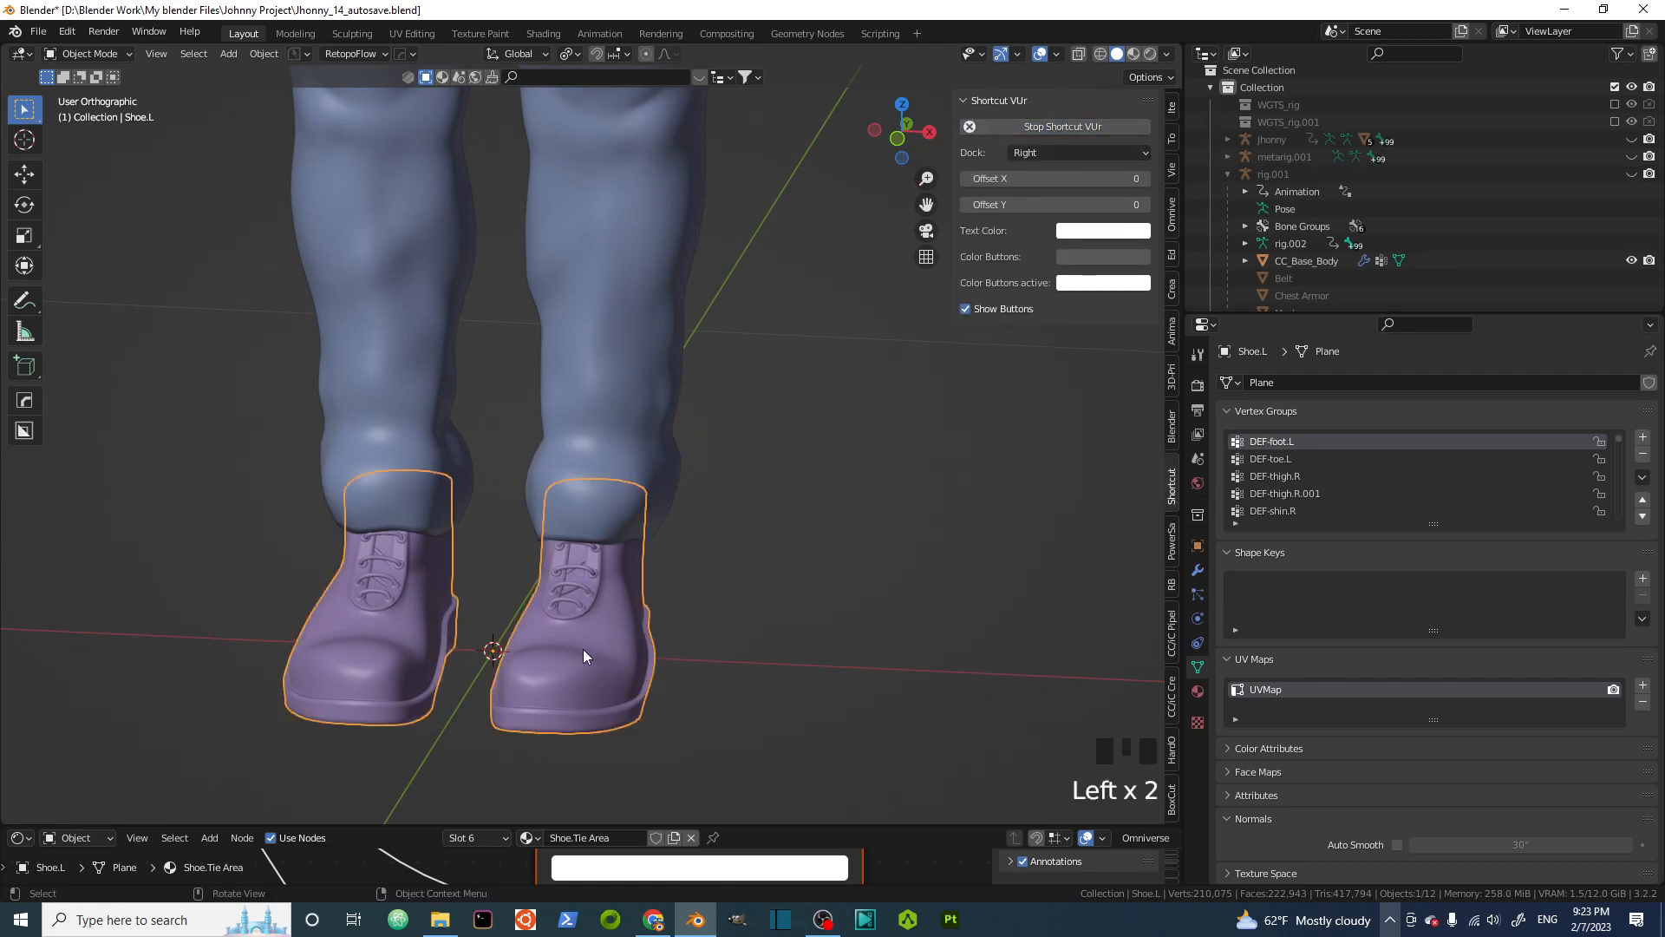
key("alt+p")
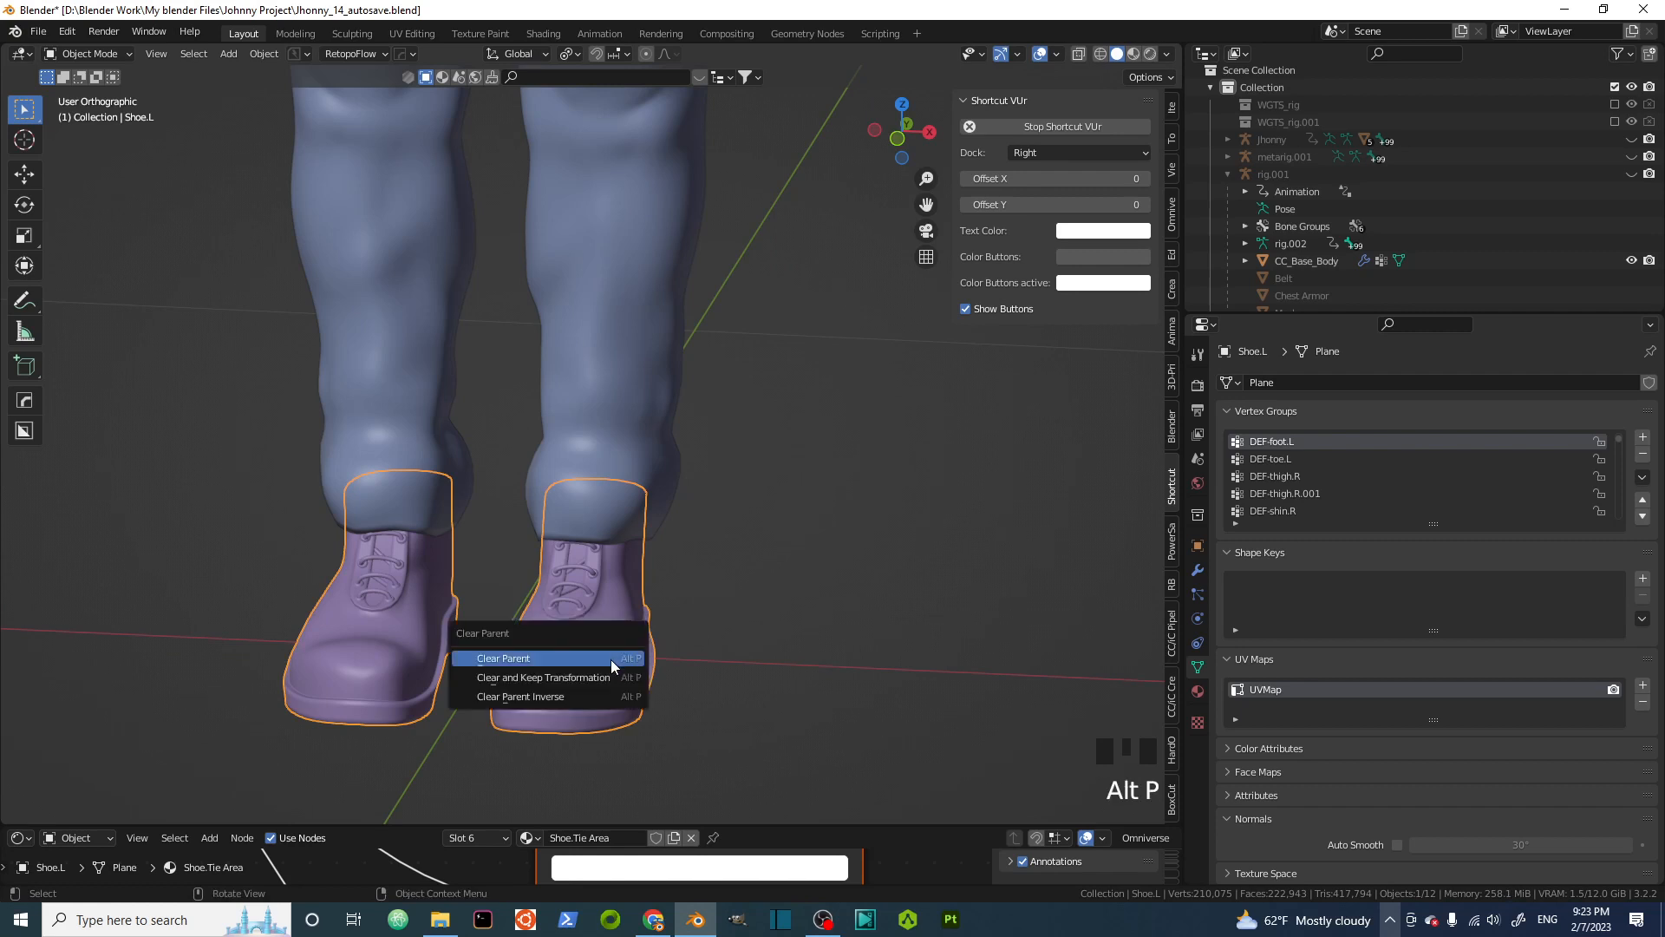
left_click(569, 664)
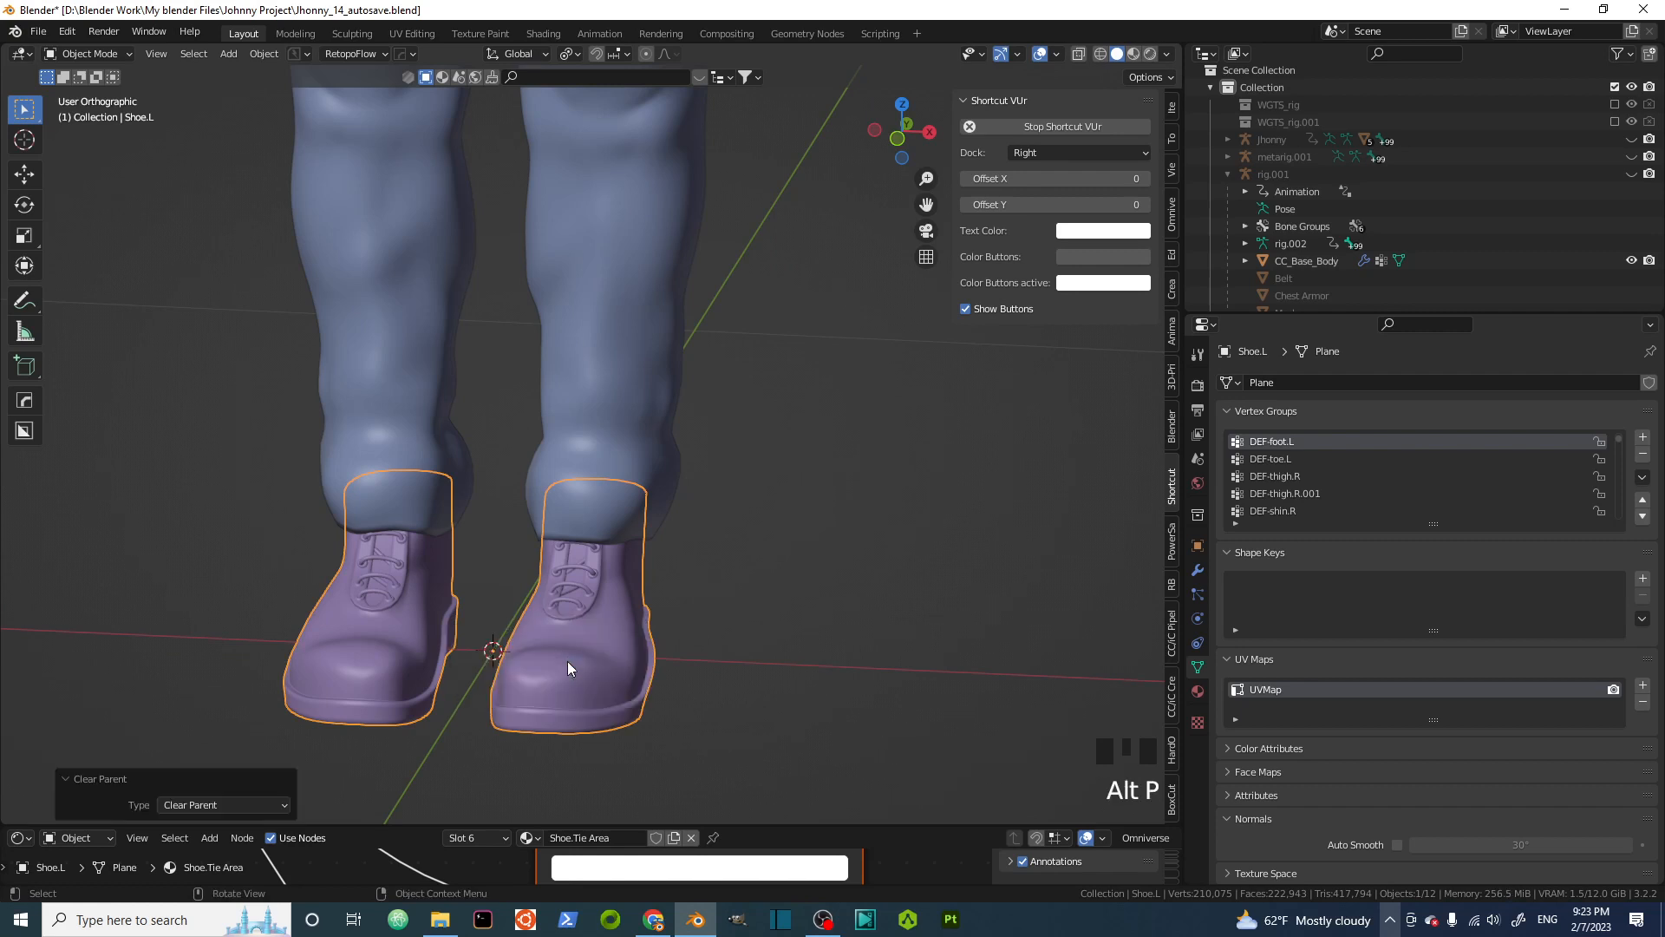
Delete all unlocked vertex groups from the Shoe.L mesh
left_click(1200, 664)
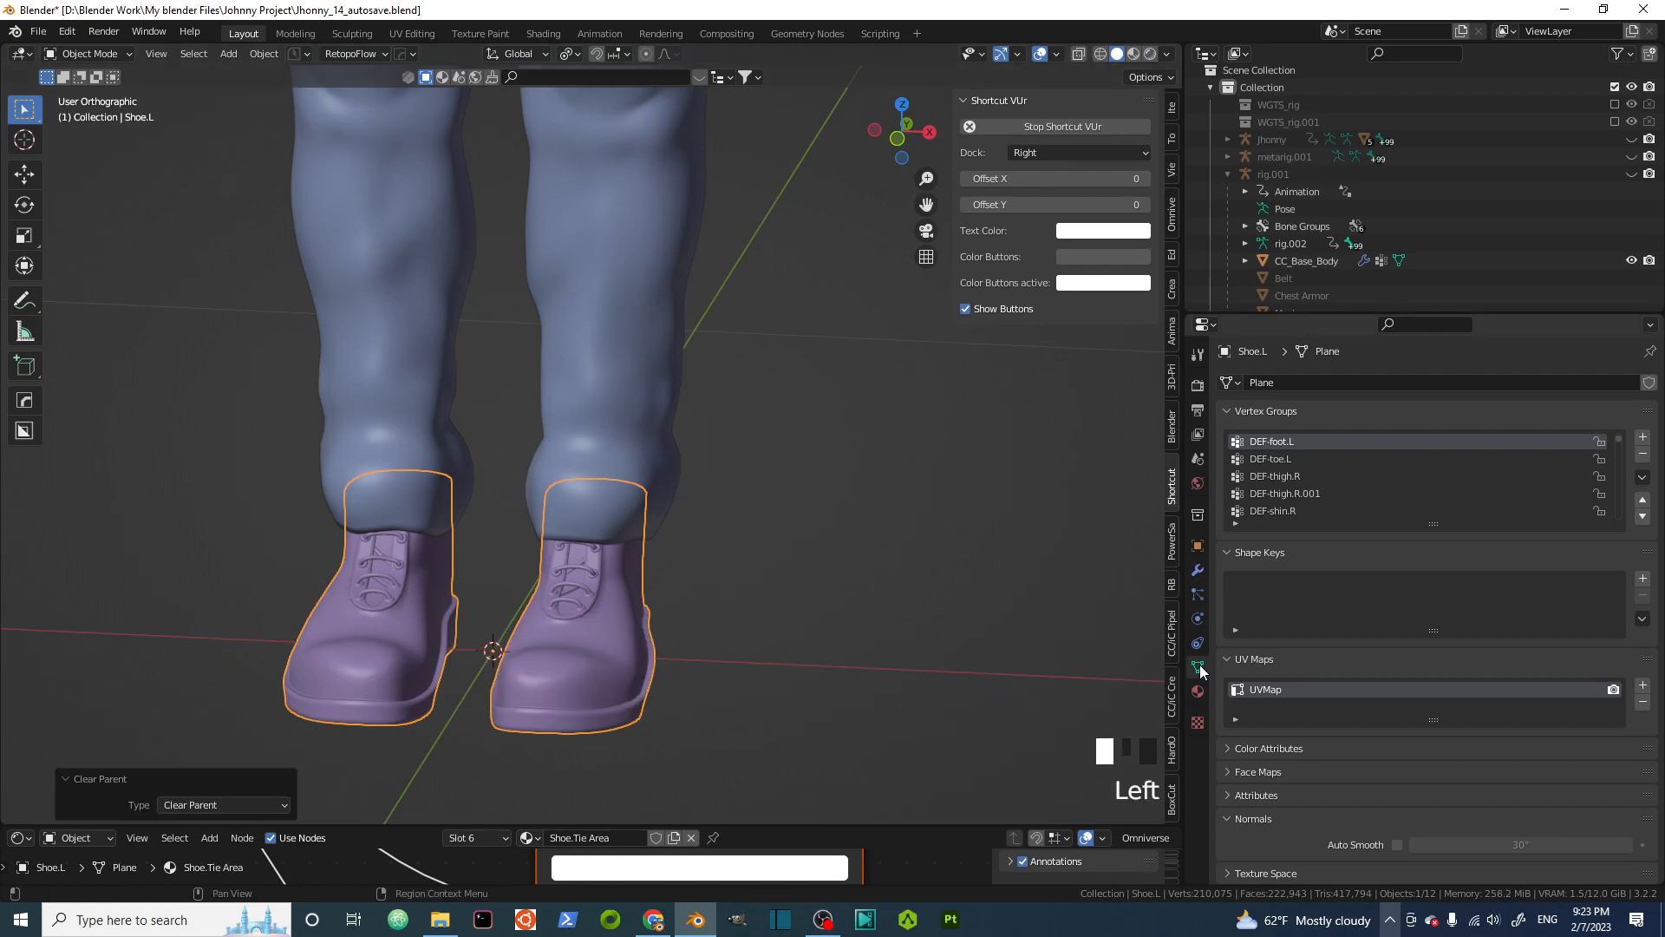
left_click(1643, 477)
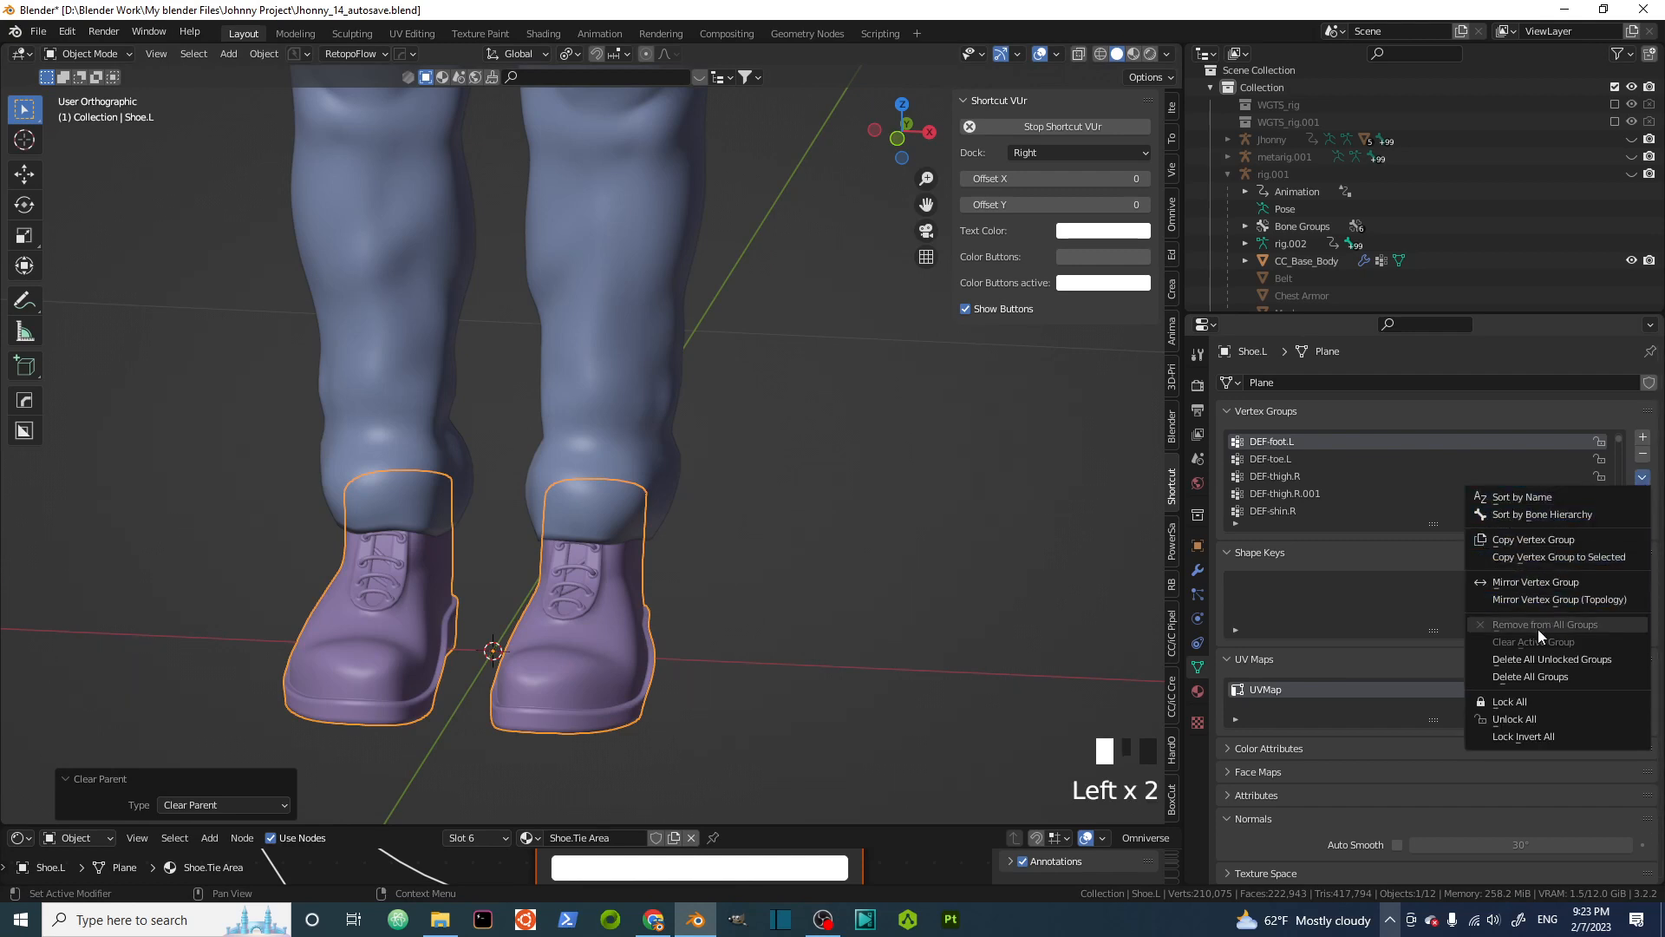
left_click(1542, 661)
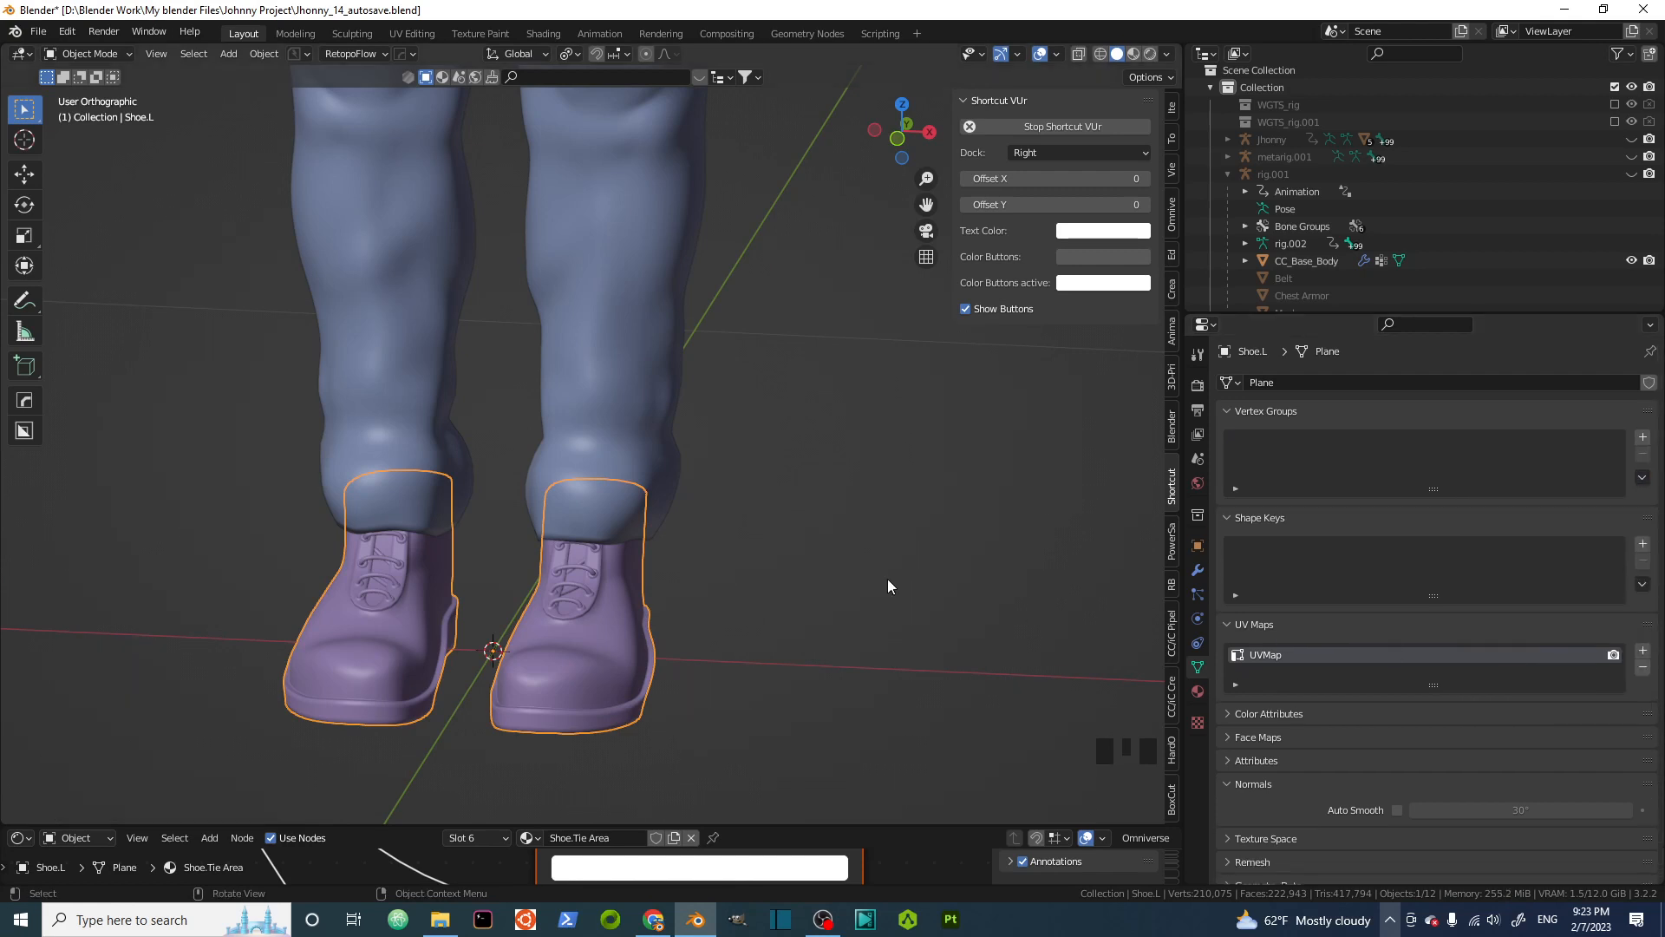
left_click(747, 533)
left_click(575, 625)
key("KP_1")
scroll(609, 531, "down", 3)
middle_click_drag(608, 529, 599, 464, "shift")
middle_click_drag(669, 512, 673, 501)
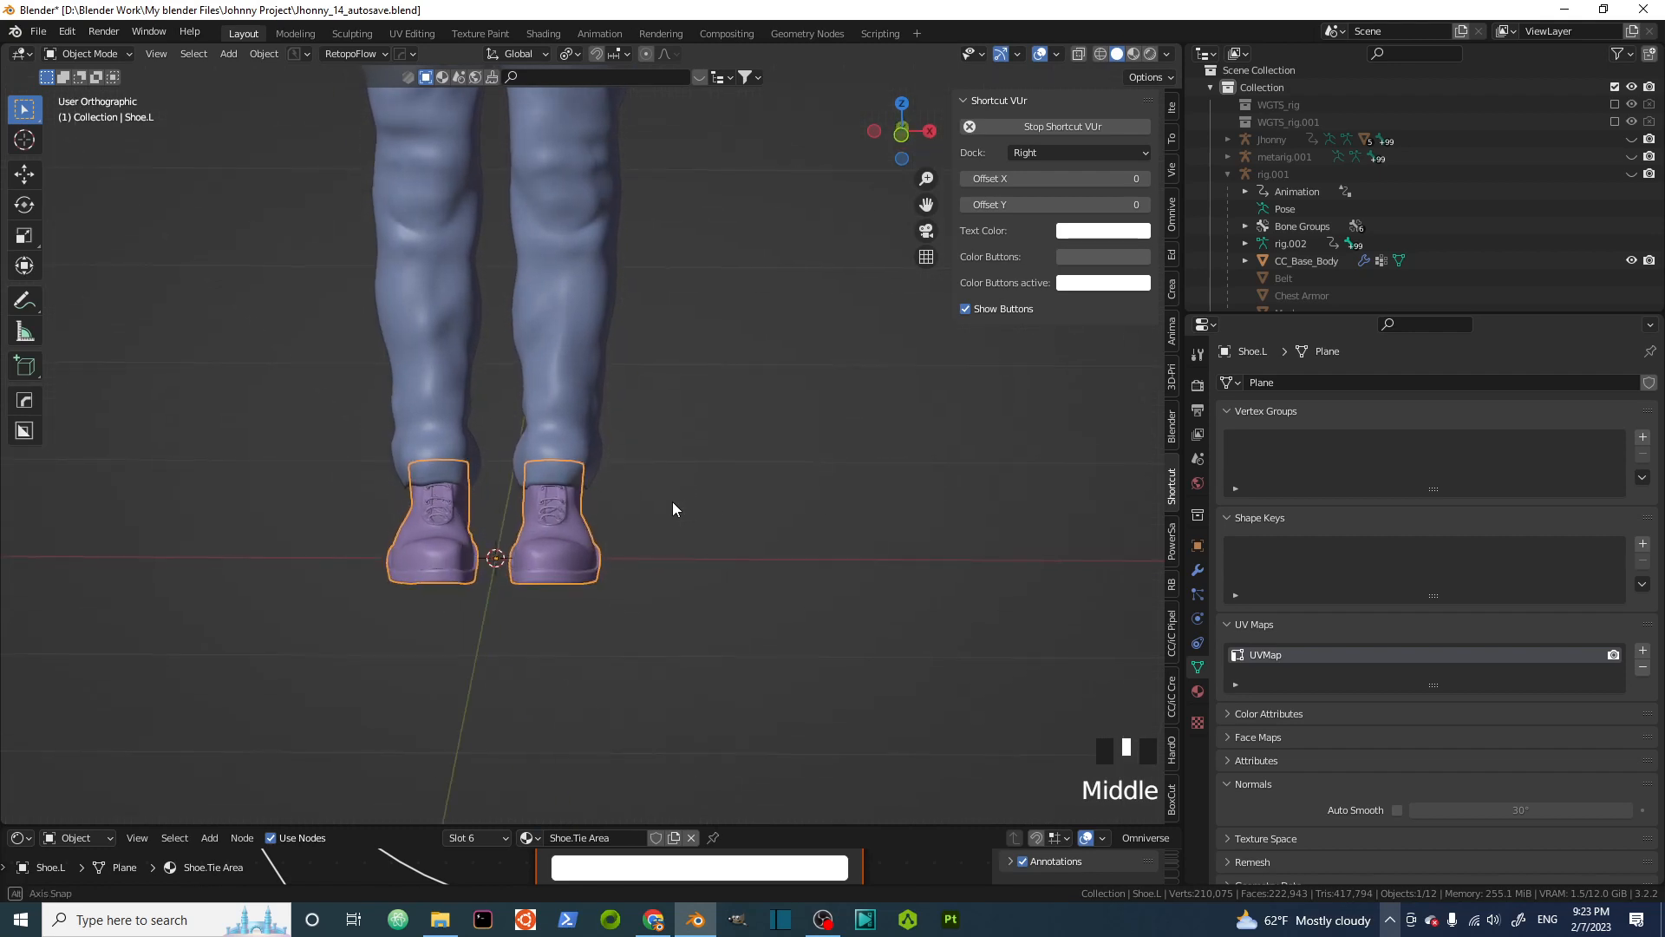
scroll(579, 526, "up", 3)
middle_click_drag(579, 526, 717, 502, "shift")
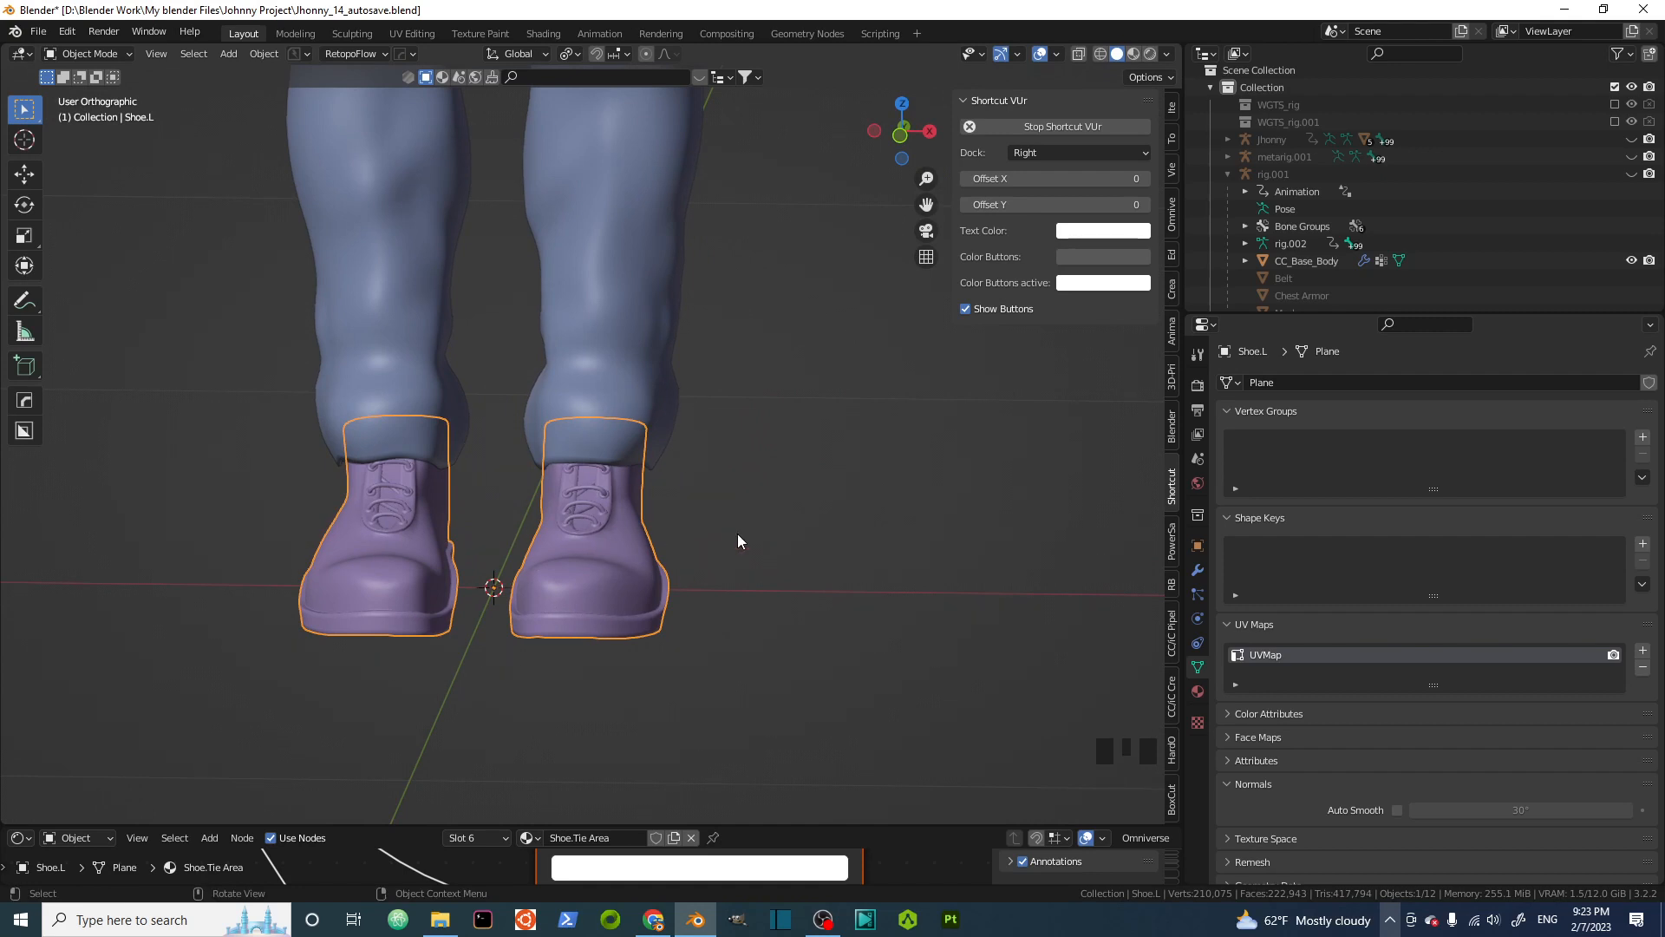
scroll(601, 545, "up", 2)
middle_click_drag(584, 539, 617, 522, "shift")
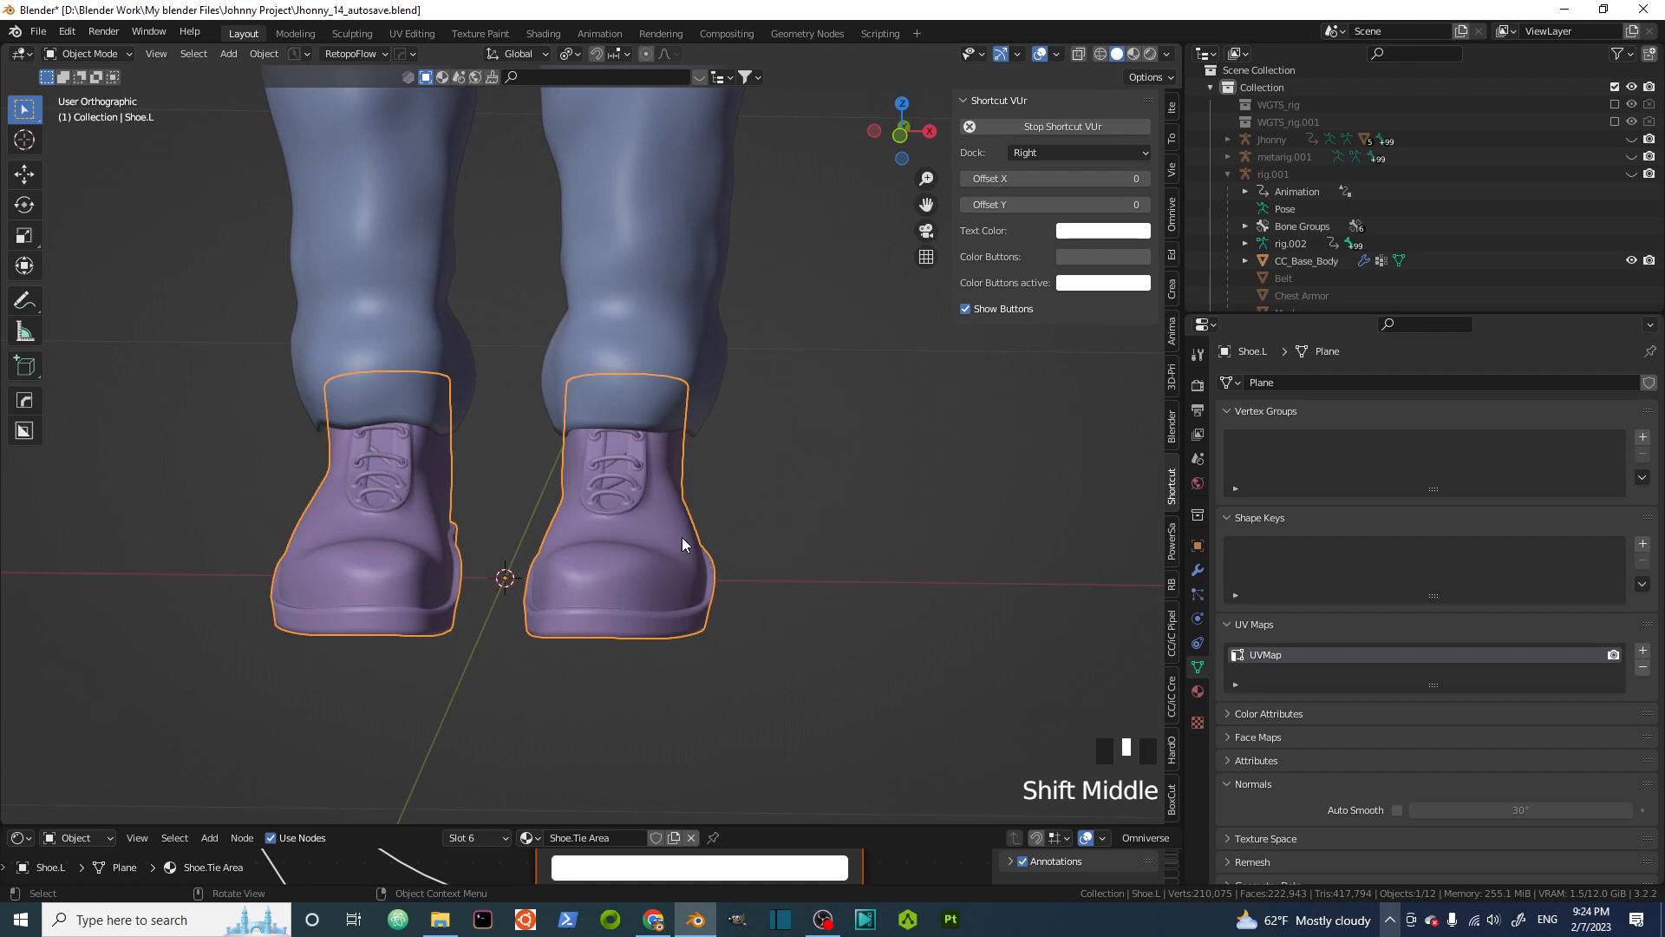
Add a cube mesh at the character's feet and scale it uniformly to 0.125
key("KP_1")
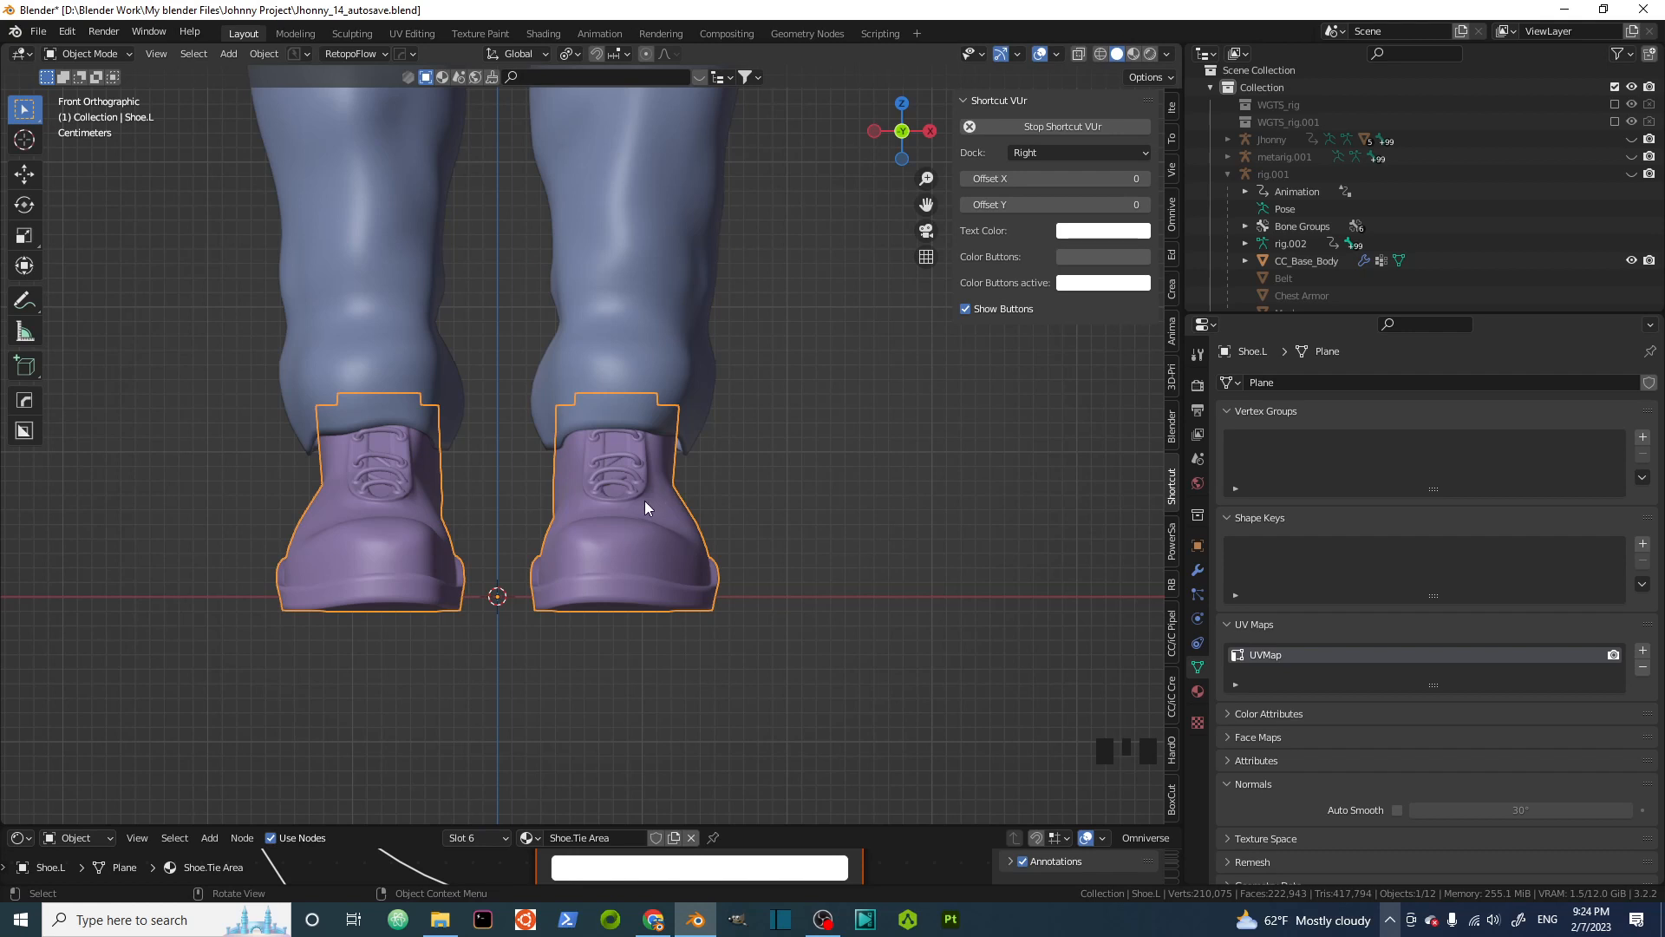
key("shift+a")
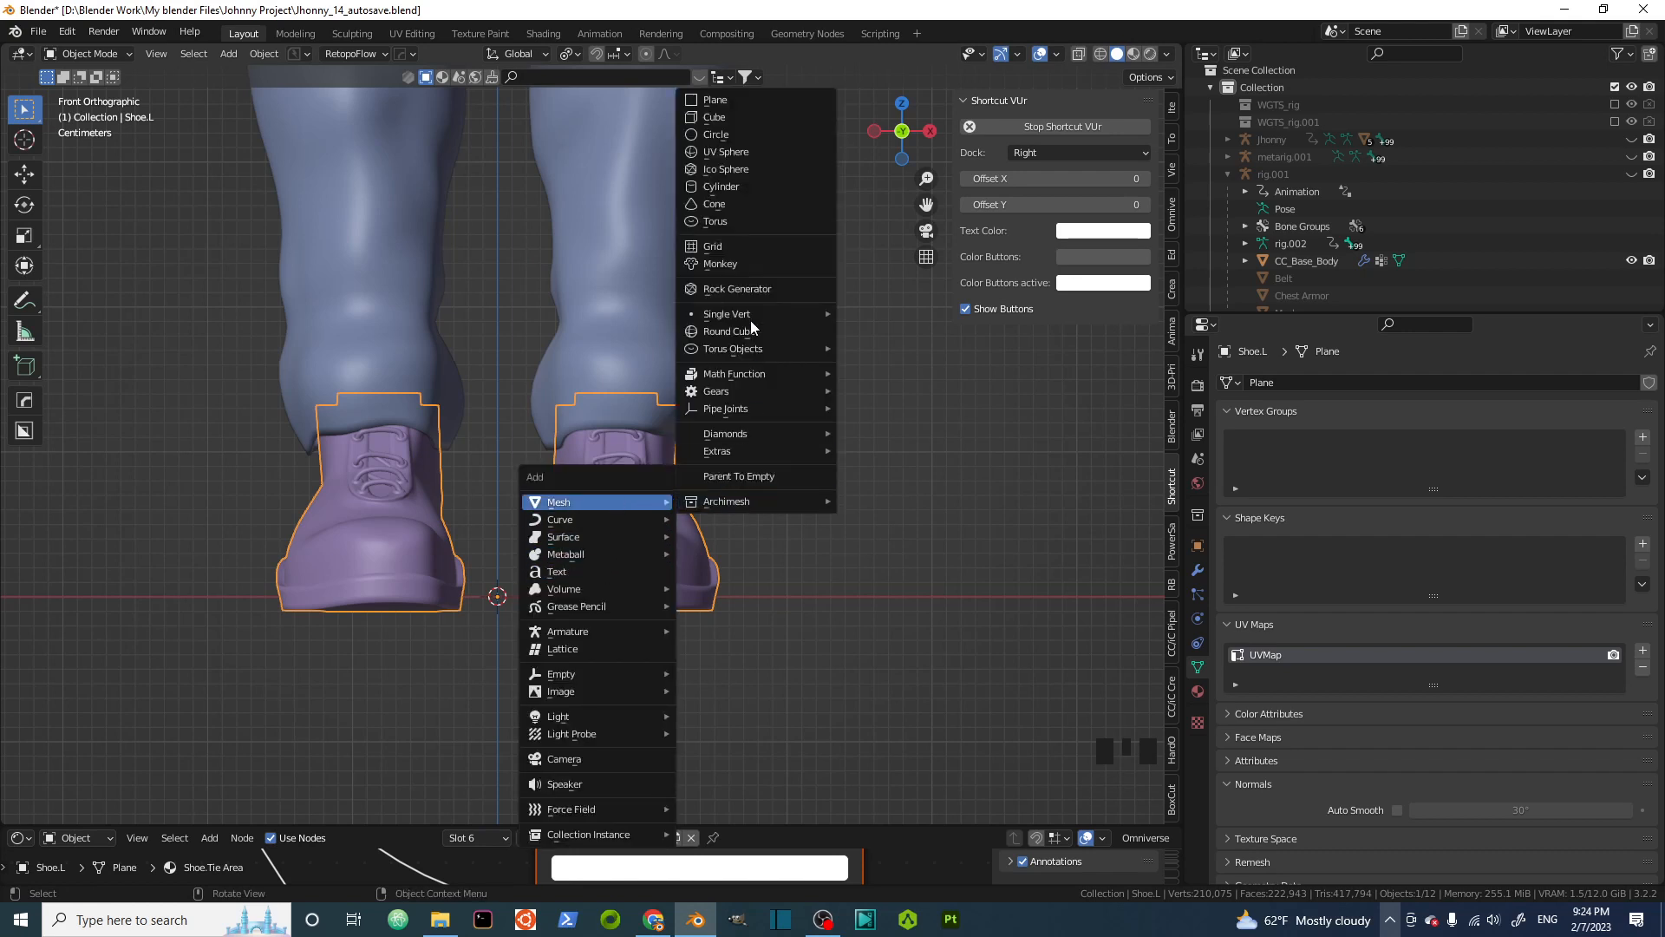
left_click(726, 121)
scroll(639, 522, "down", 11)
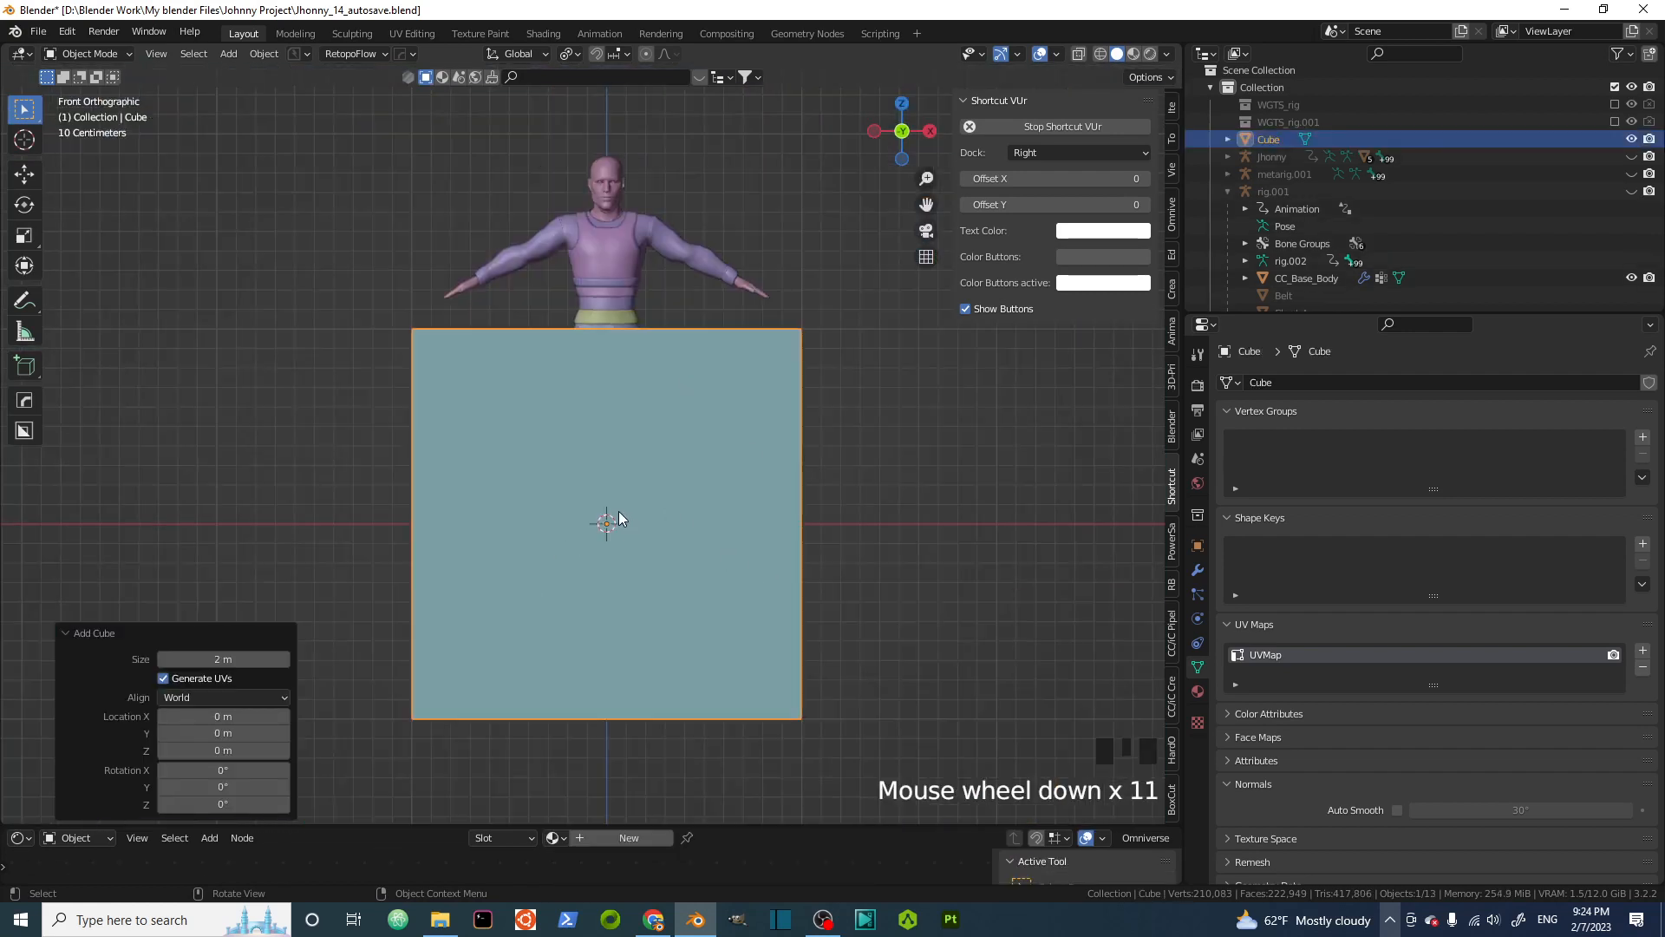
key("KP_3")
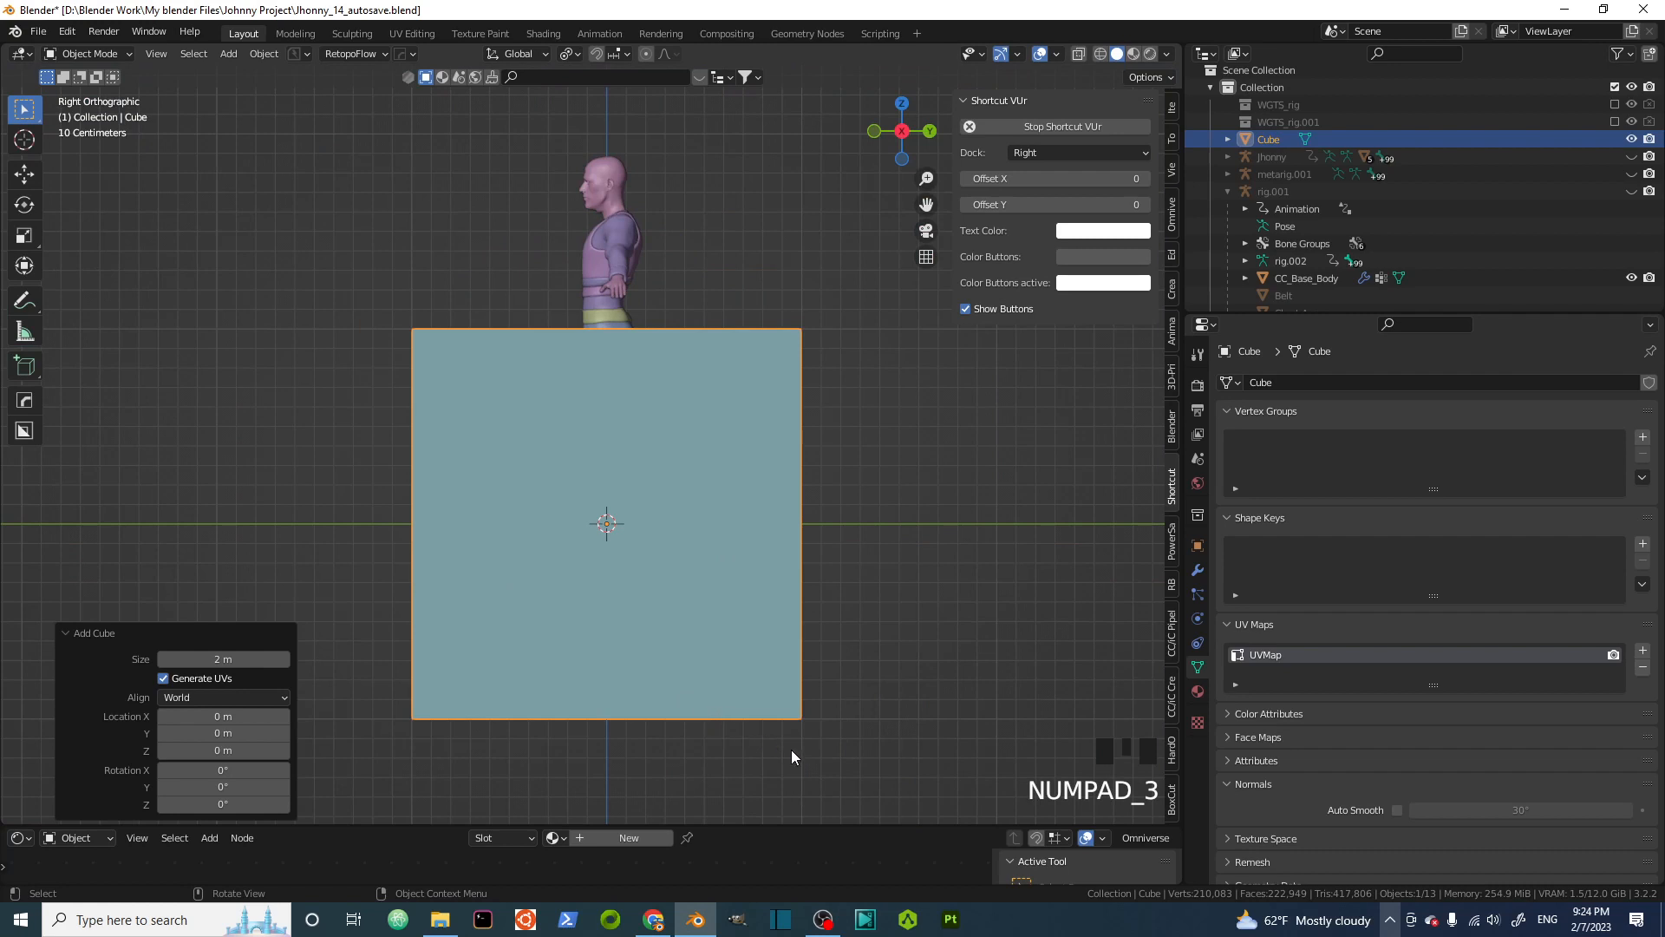
key("s")
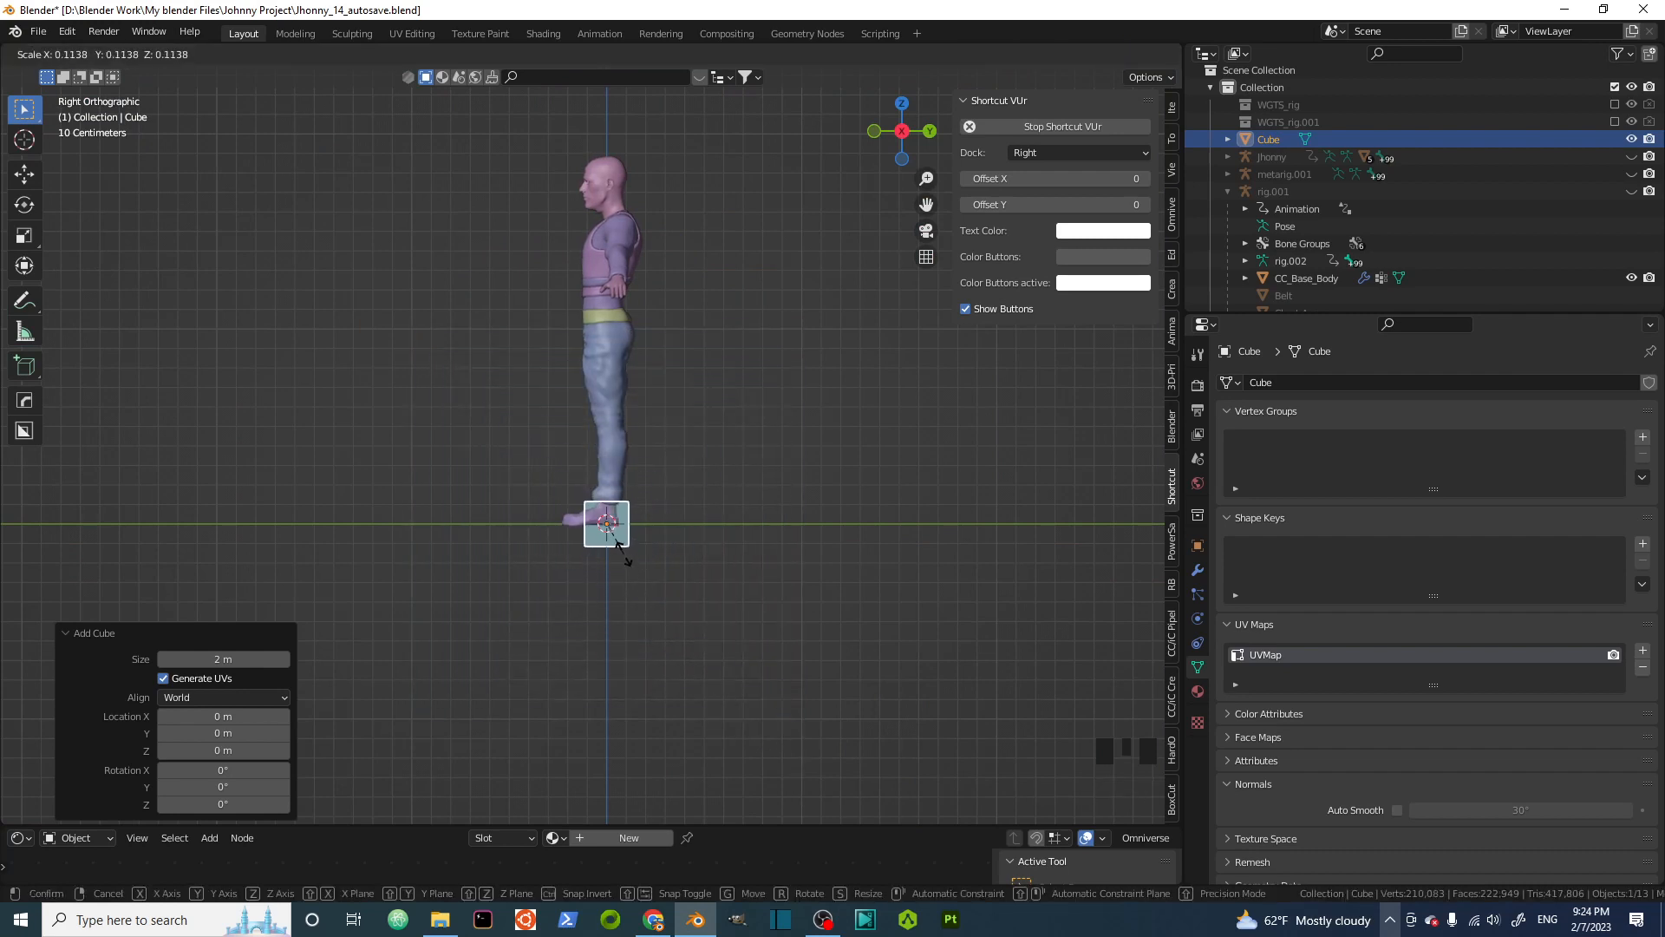
left_click(626, 558)
scroll(627, 547, "up", 9)
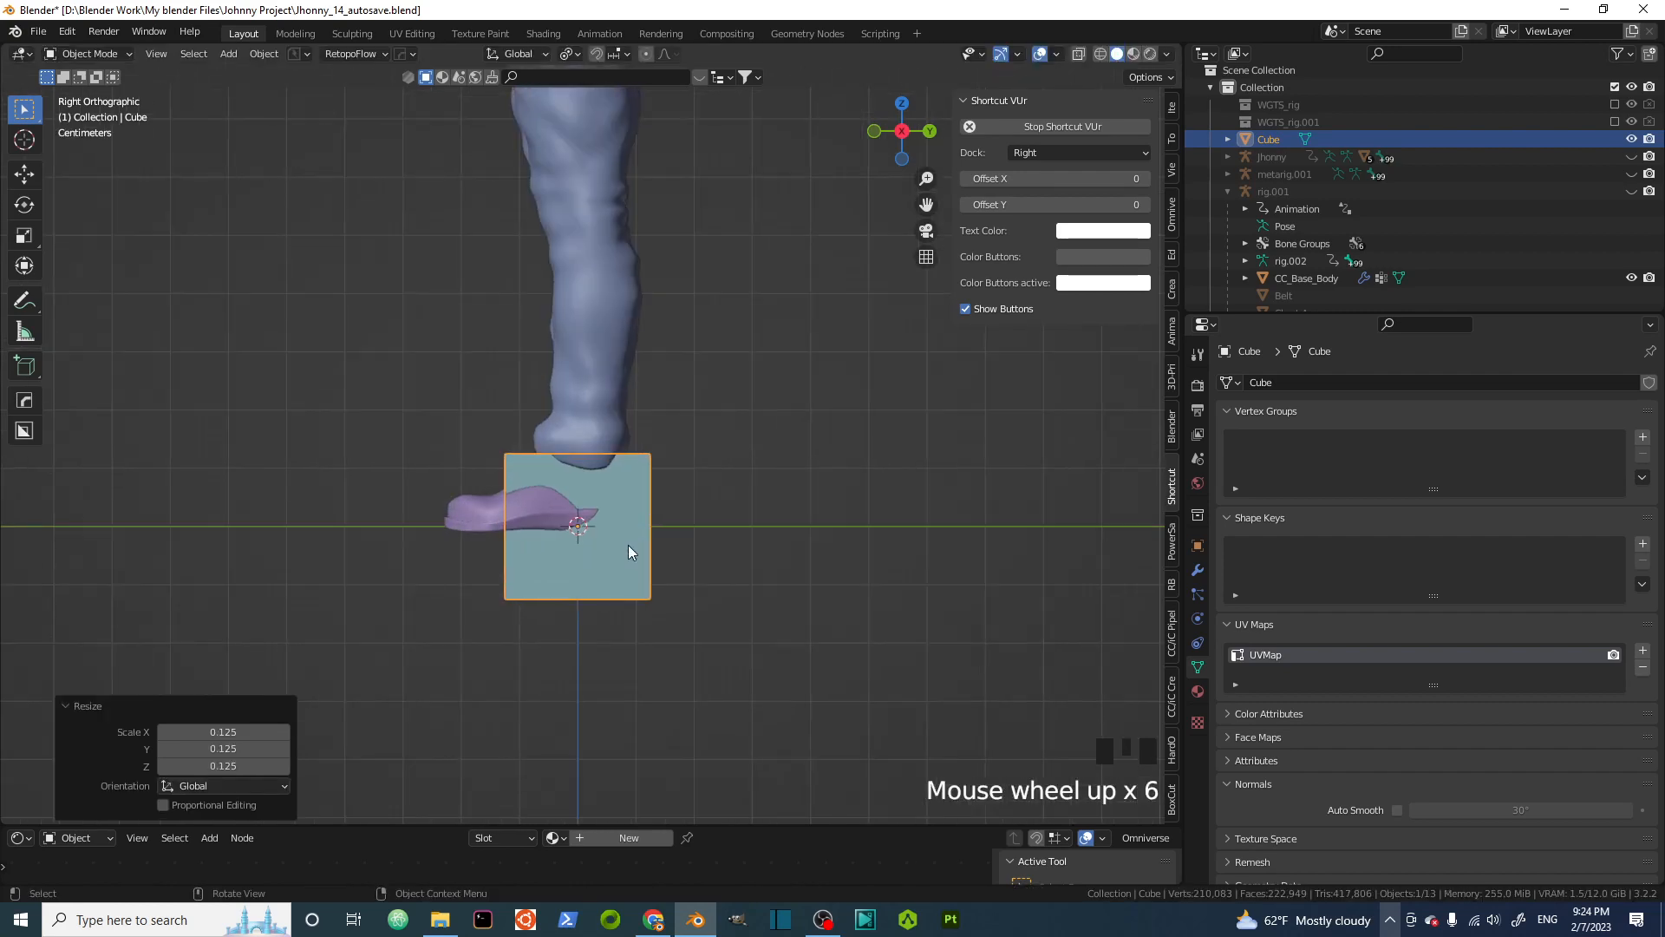
Move the cube up about 0.059 m along Z so it spans the shoe and ankle height
key("g")
key("z")
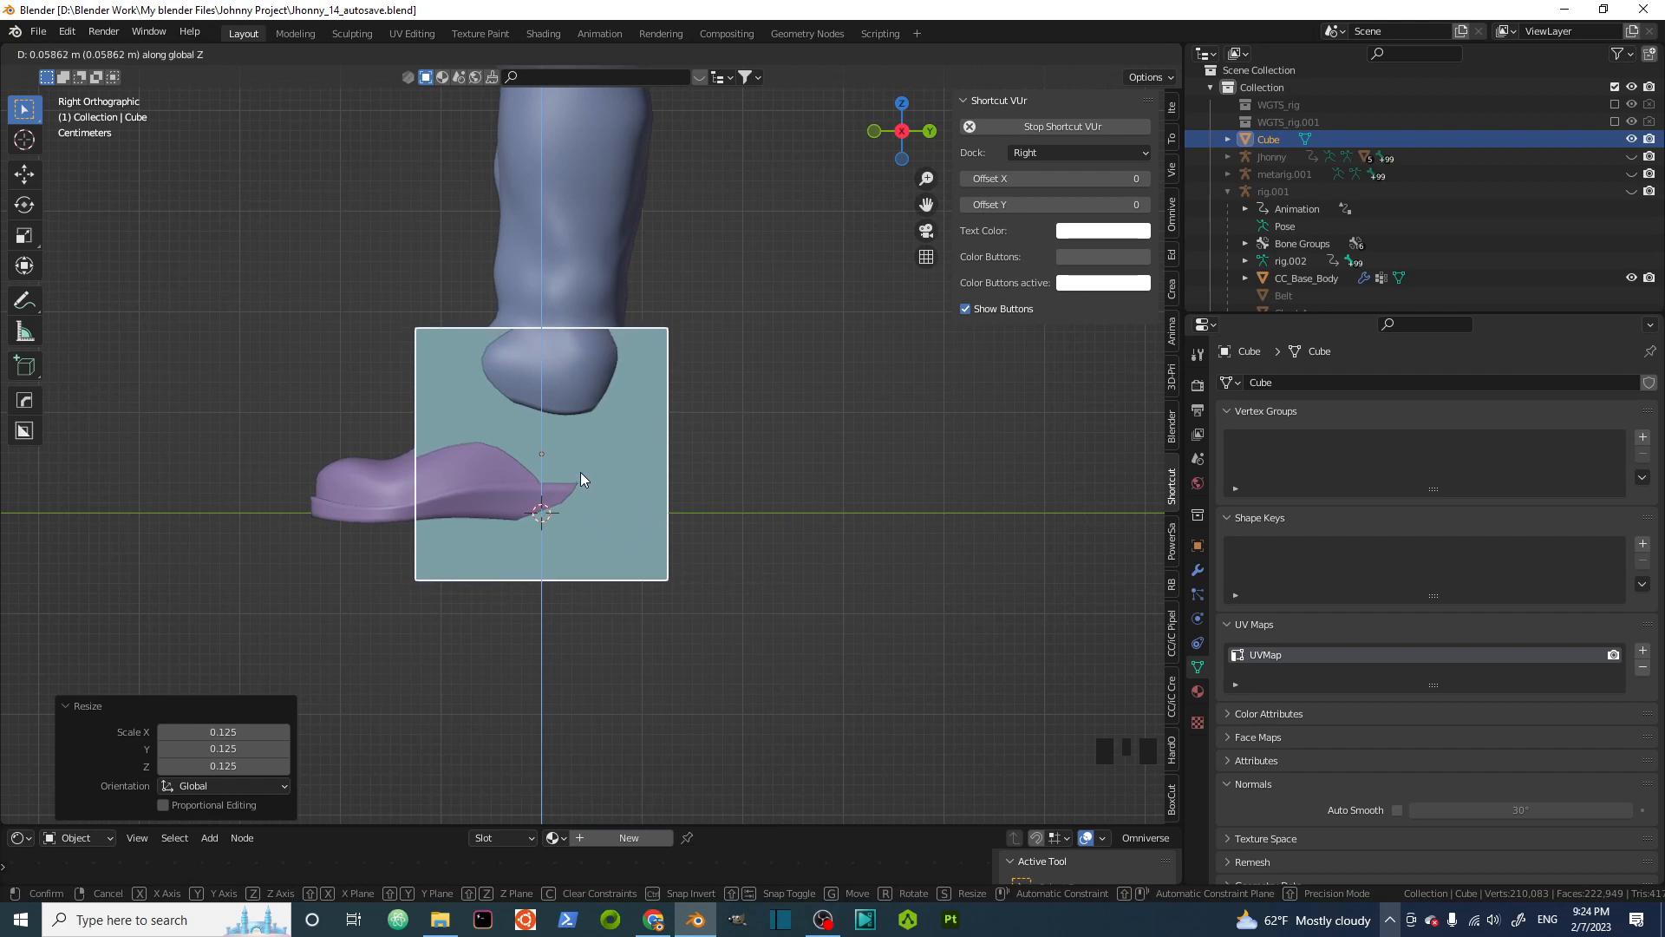
left_click(580, 483)
In Edit Mode, move the cube's whole geometry about 0.124 m along X over the character's left shoe
middle_click_drag(565, 486, 746, 496)
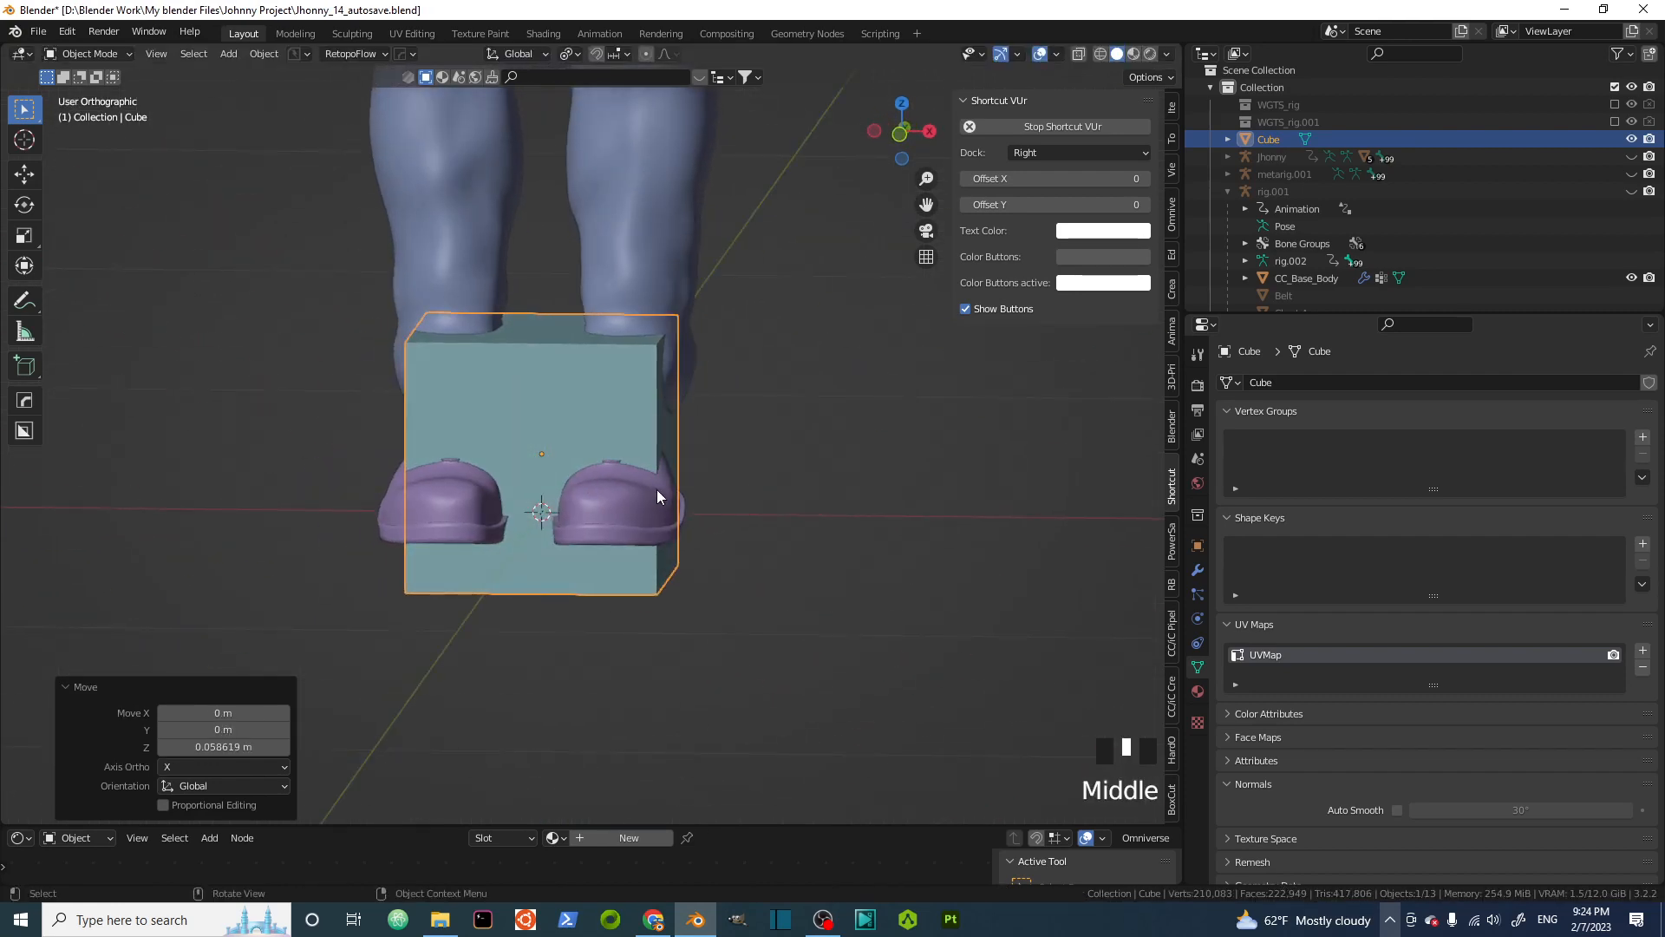
key("KP_1")
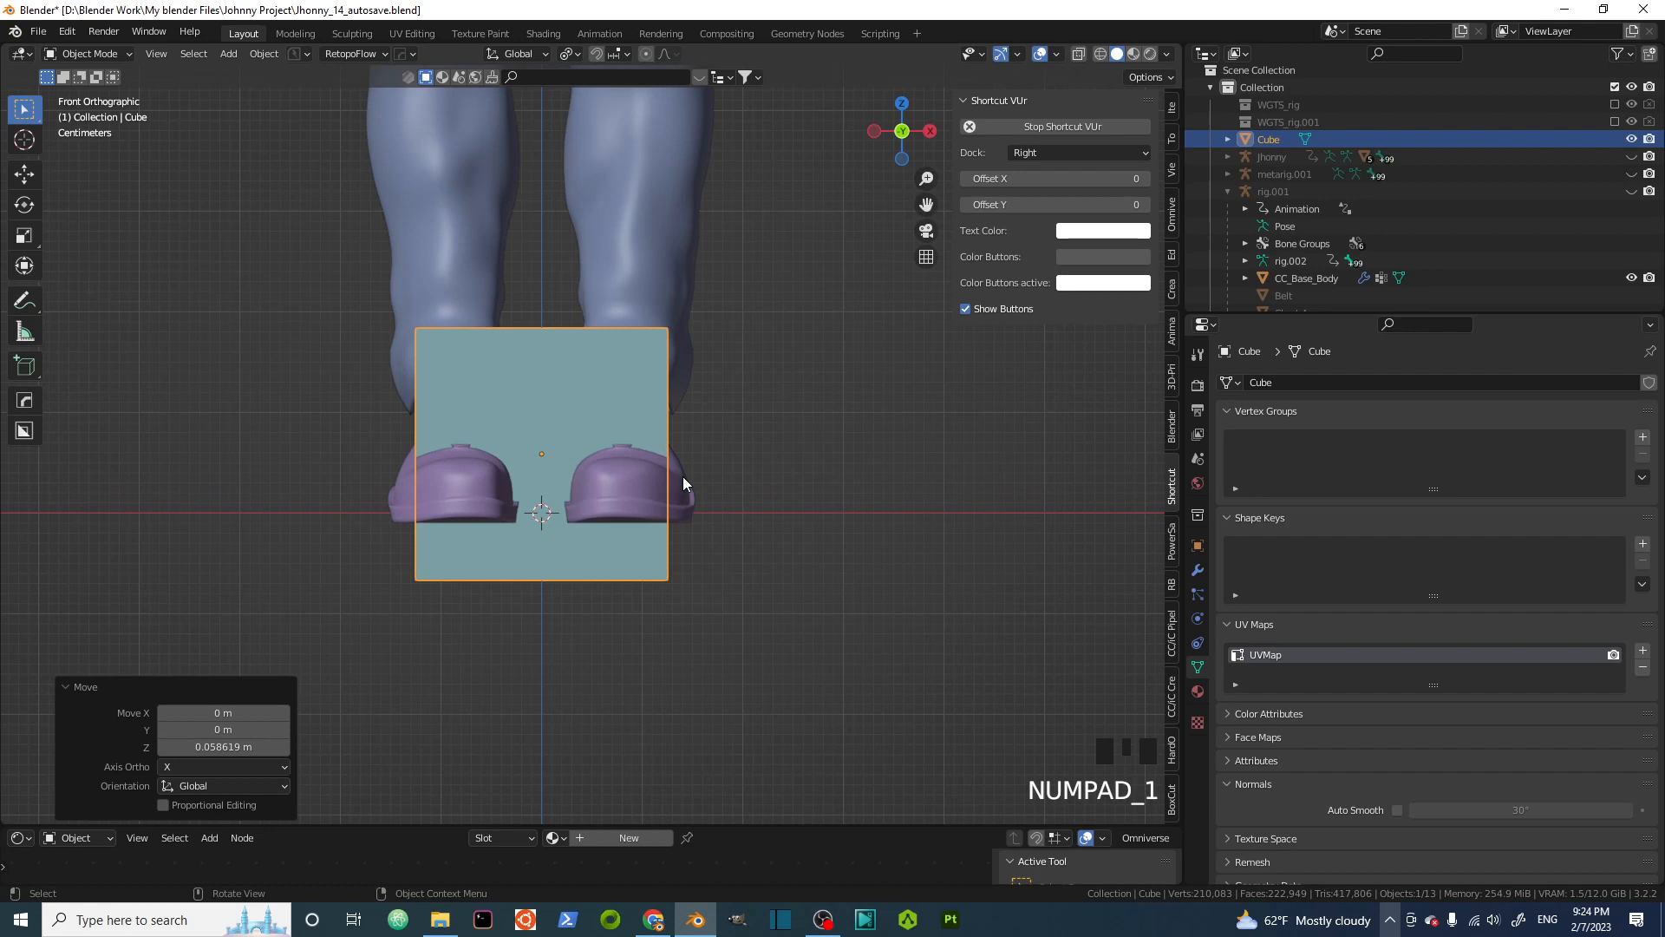
key("Tab")
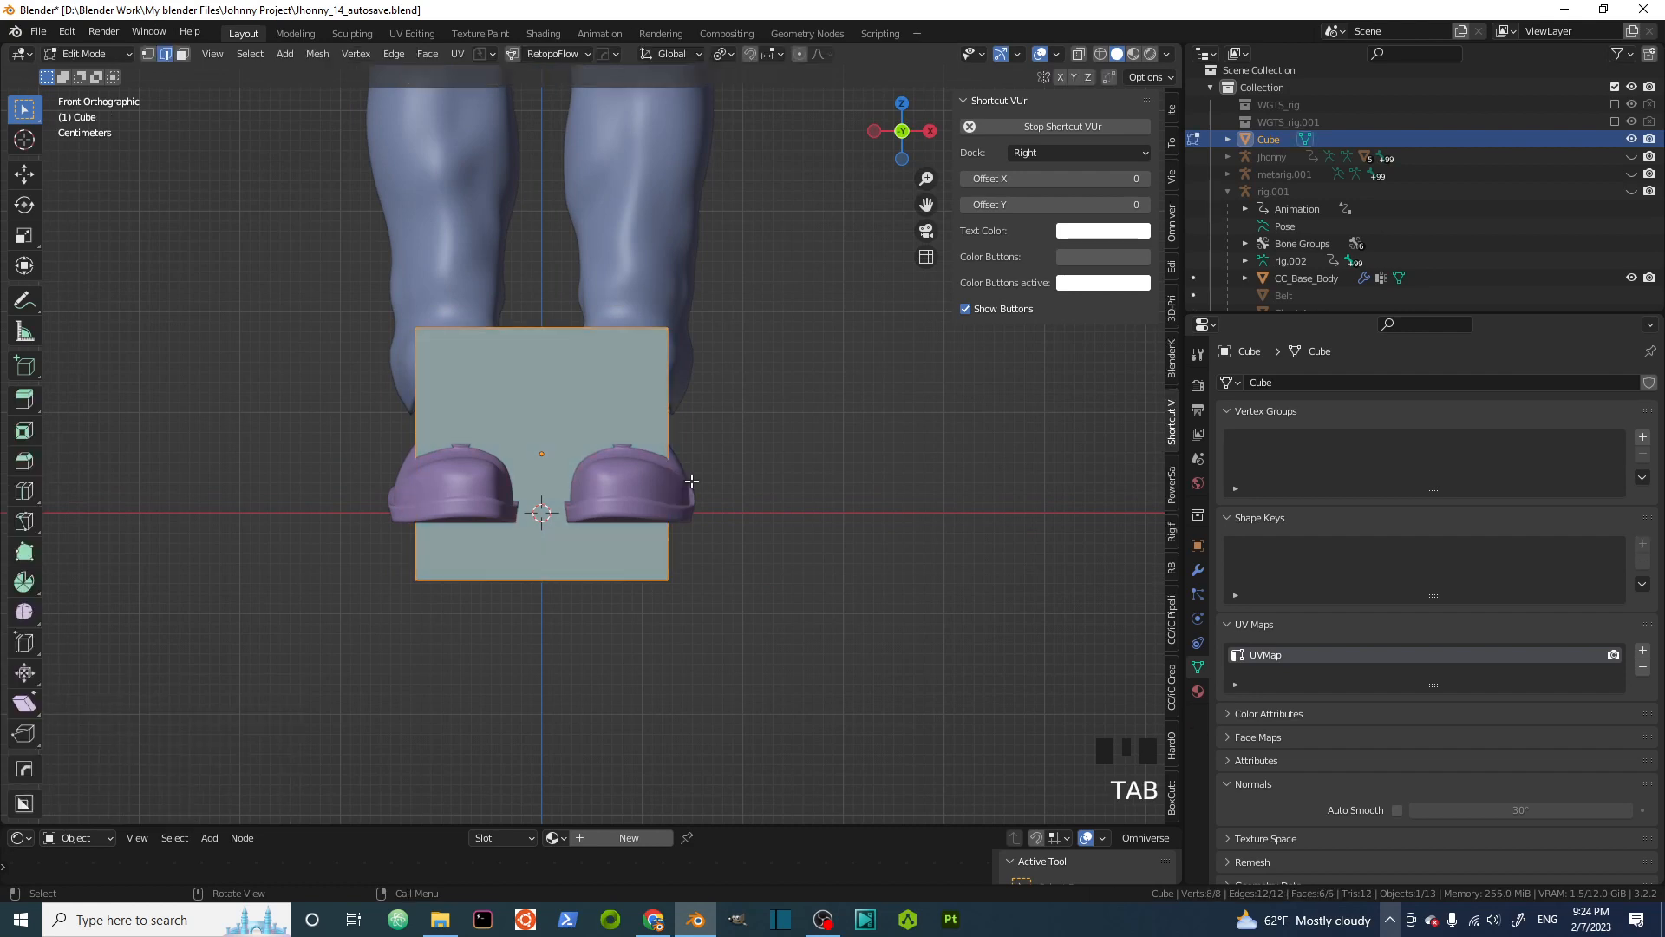
key("g")
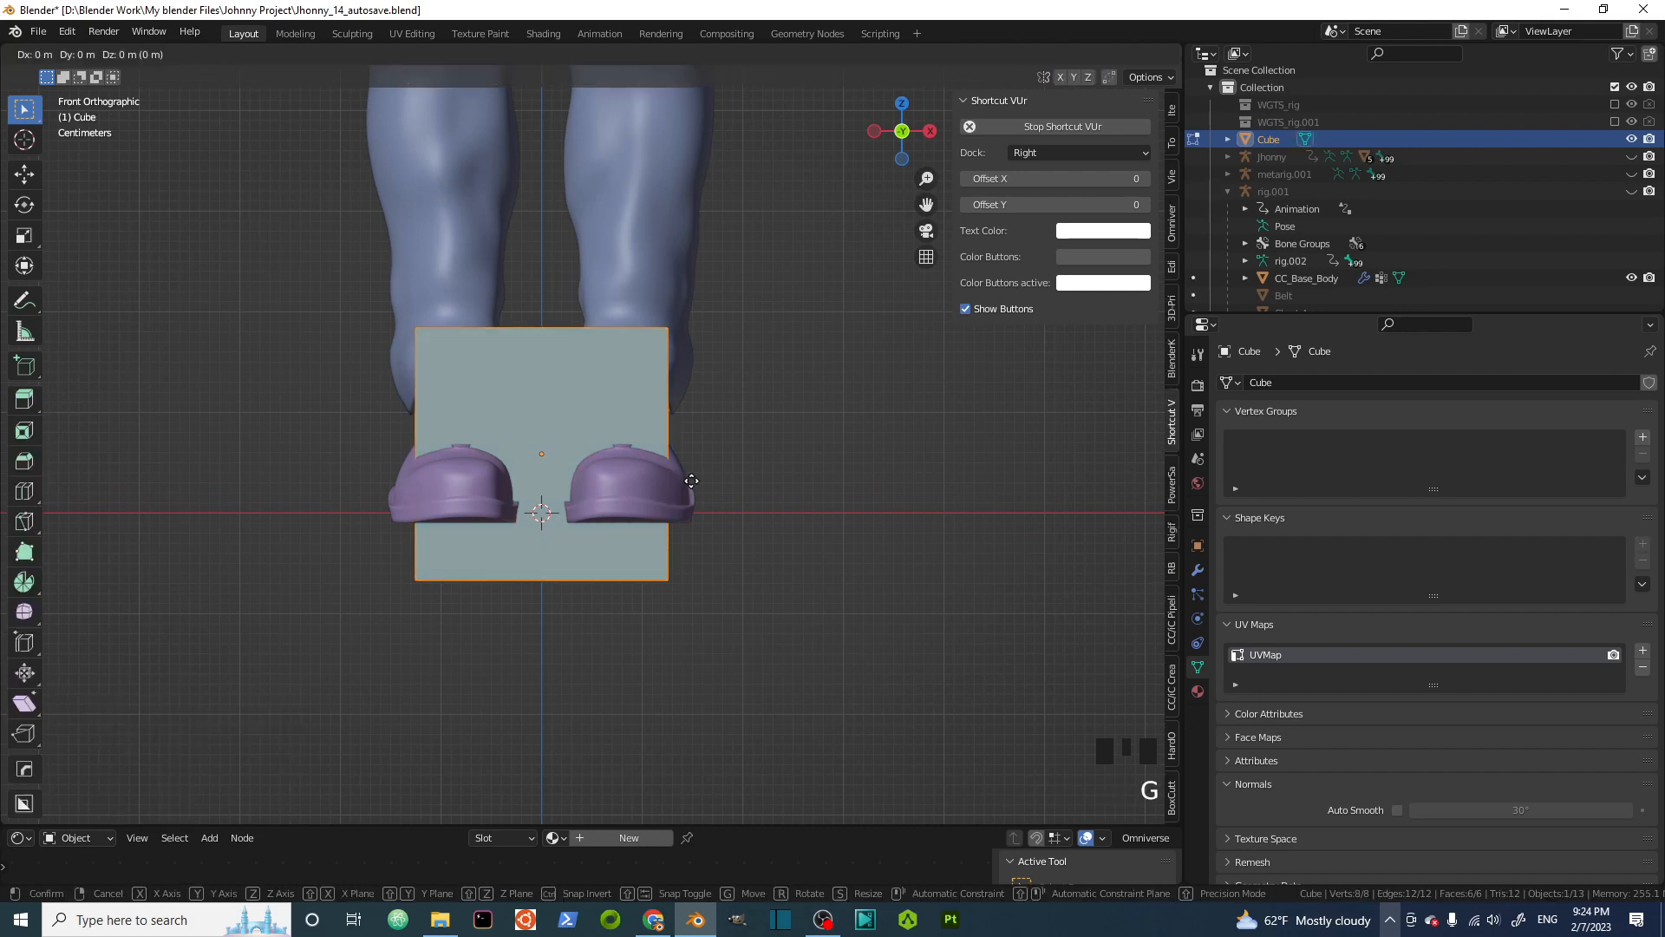
key("x")
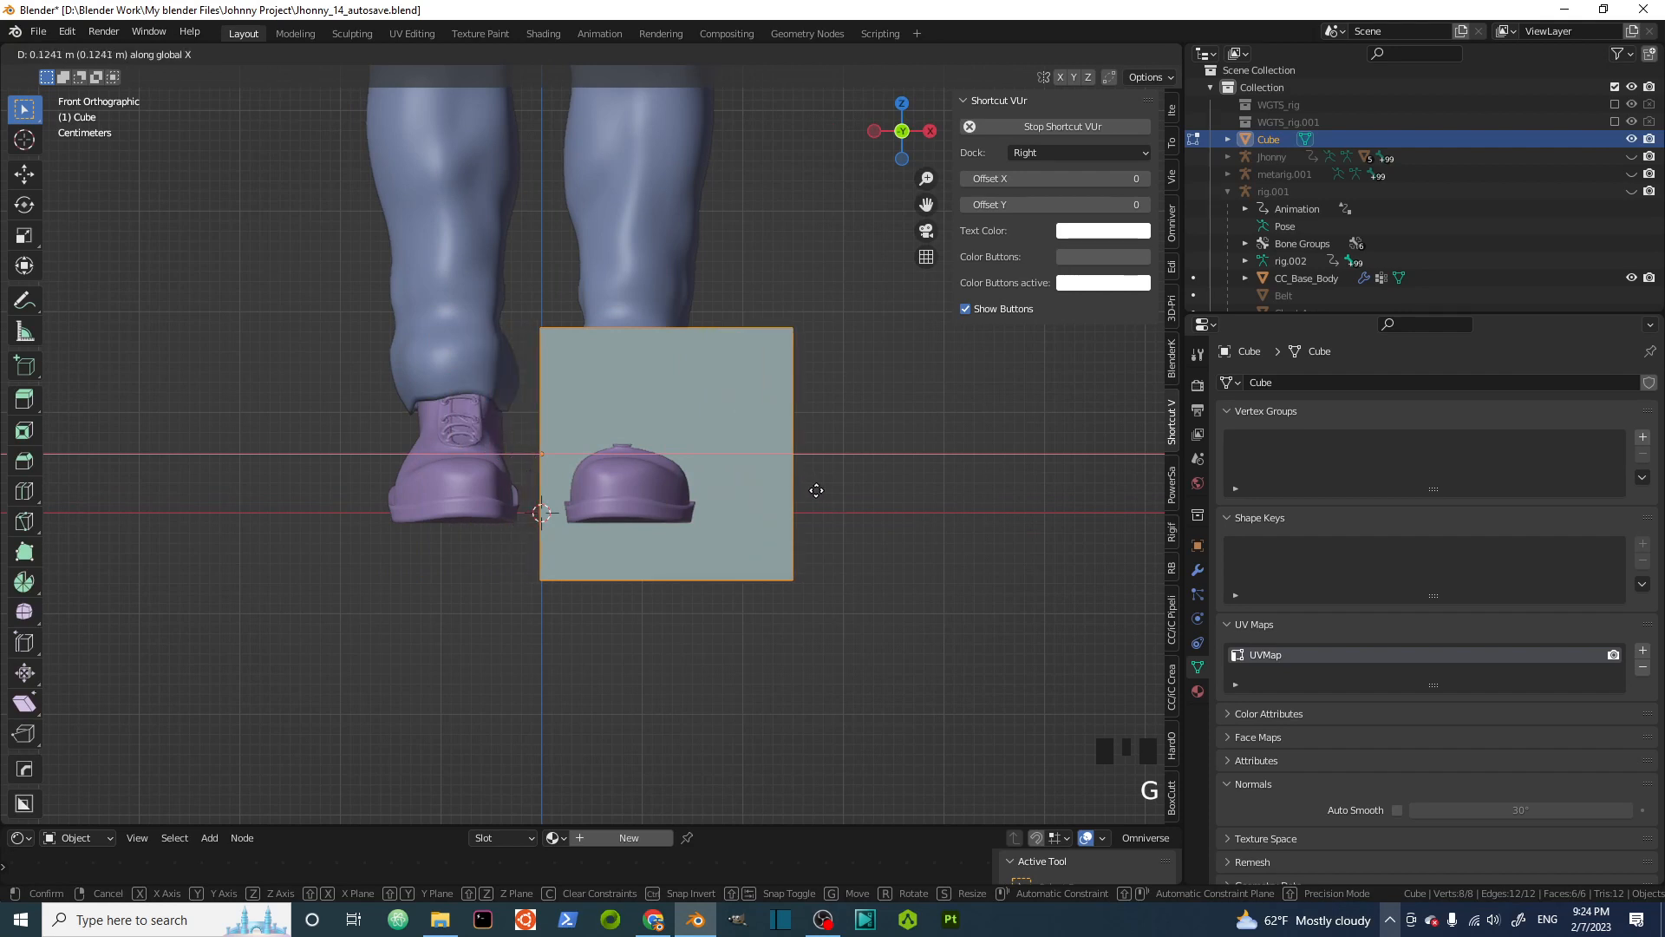
left_click(816, 488)
Select the cube's outer side face and move it inward about 0.084 m along X to narrow the box around the shoe
middle_click_drag(816, 489, 781, 509)
left_click(763, 461)
left_click(765, 457)
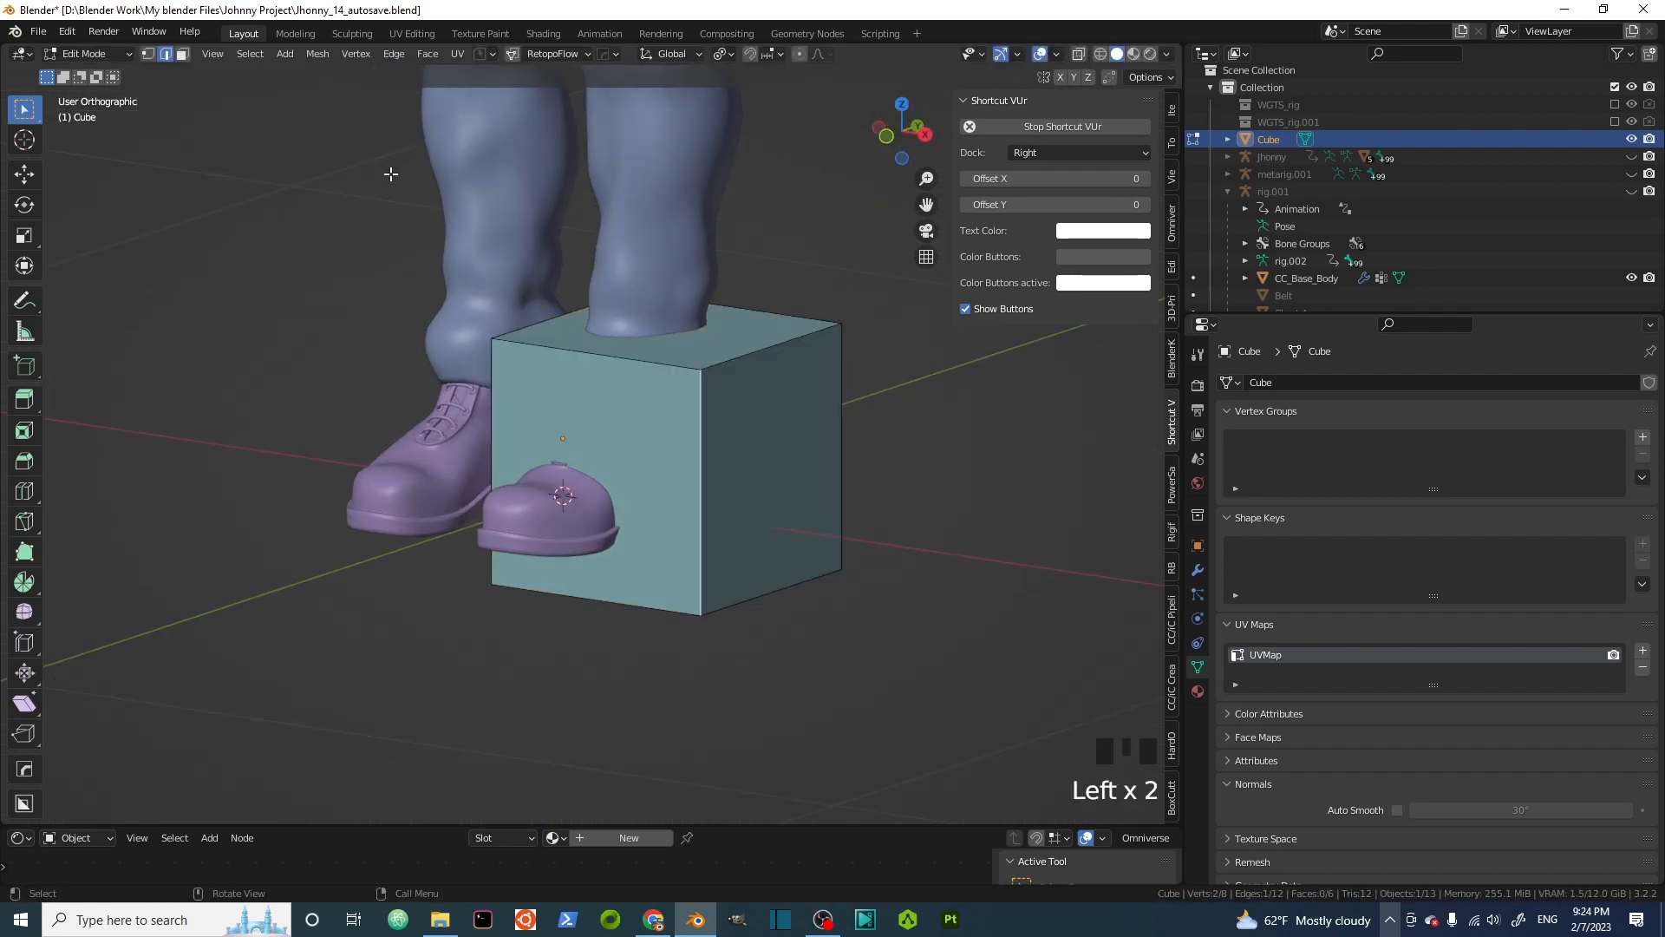
left_click(182, 54)
left_click(738, 482)
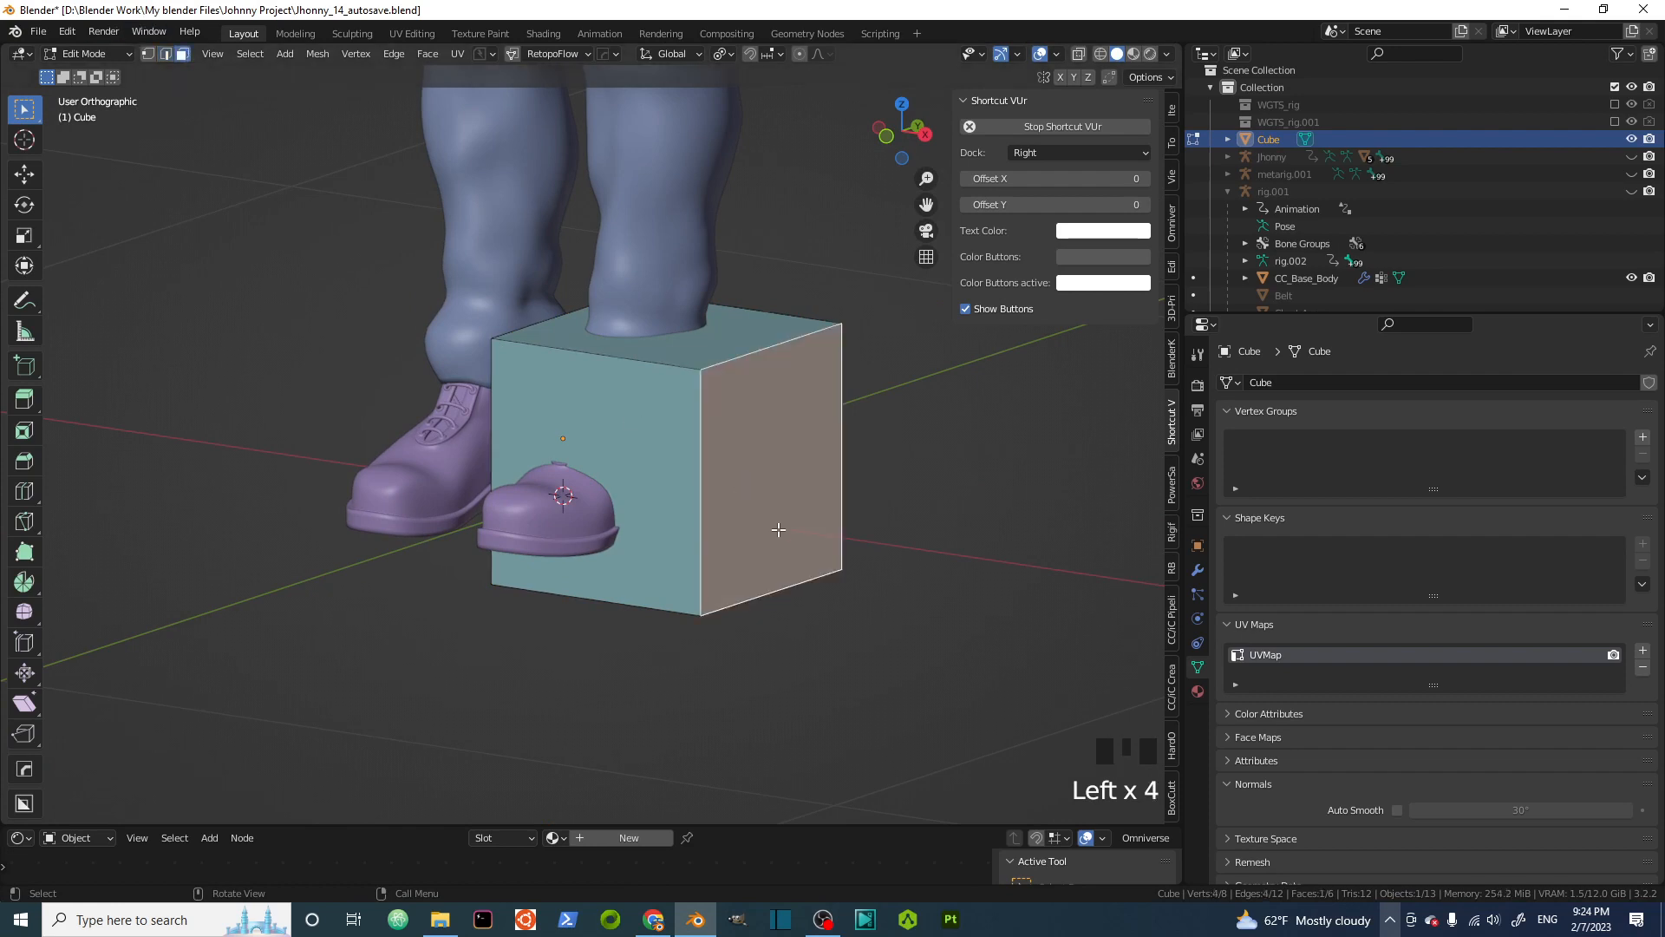
key("g")
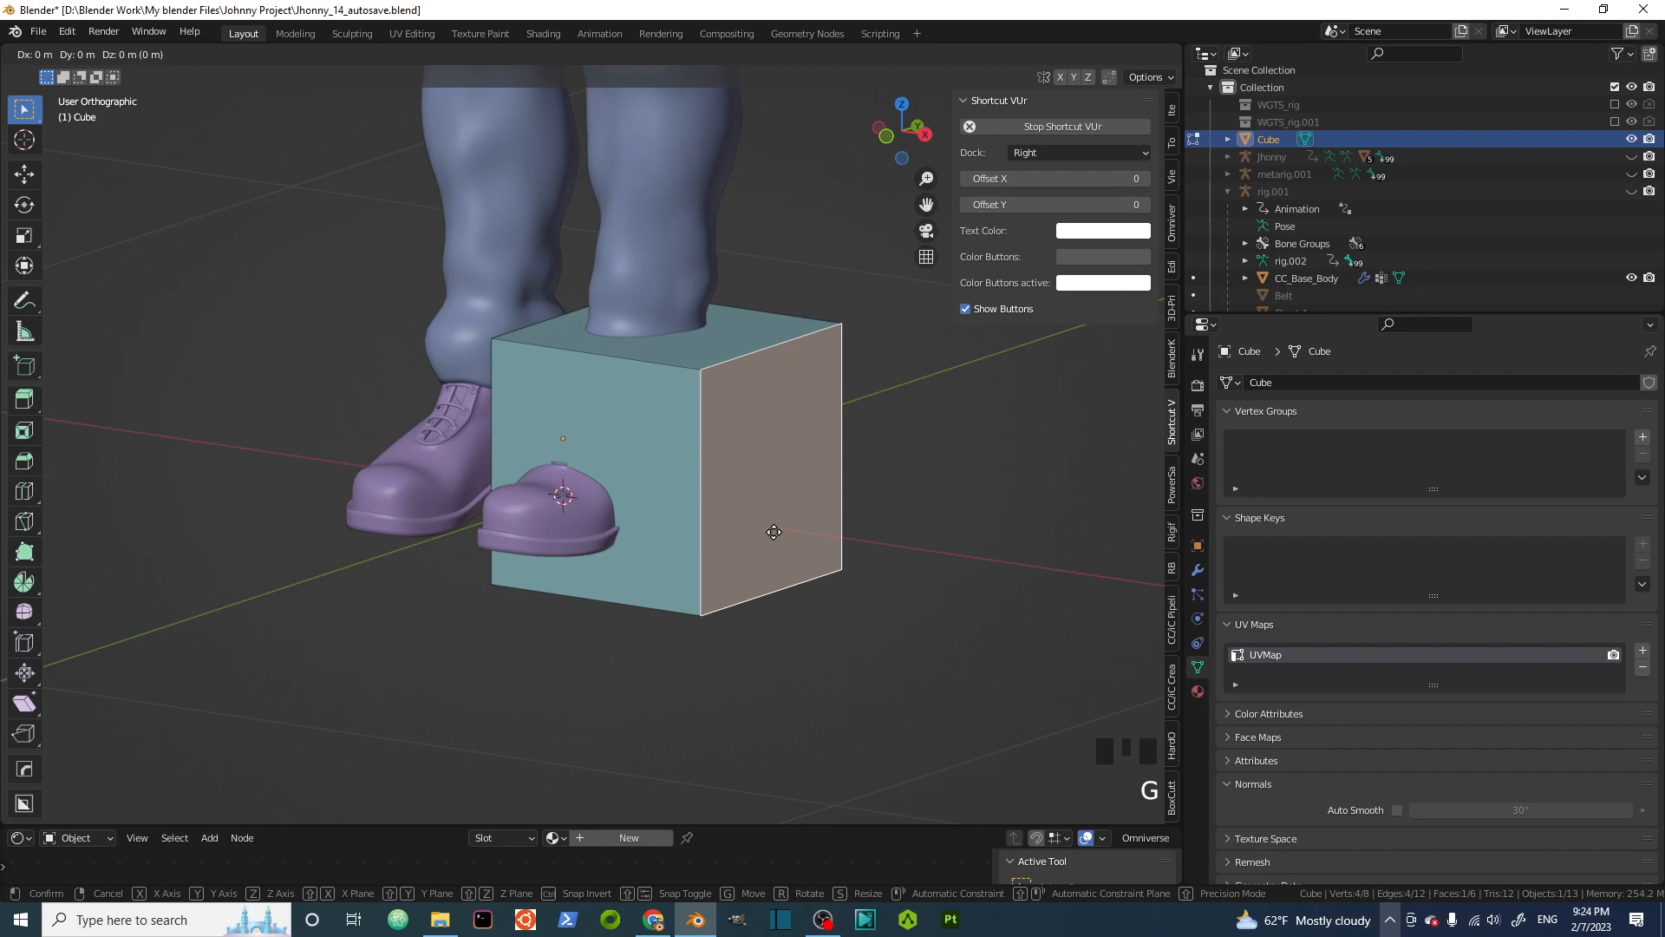
key("x")
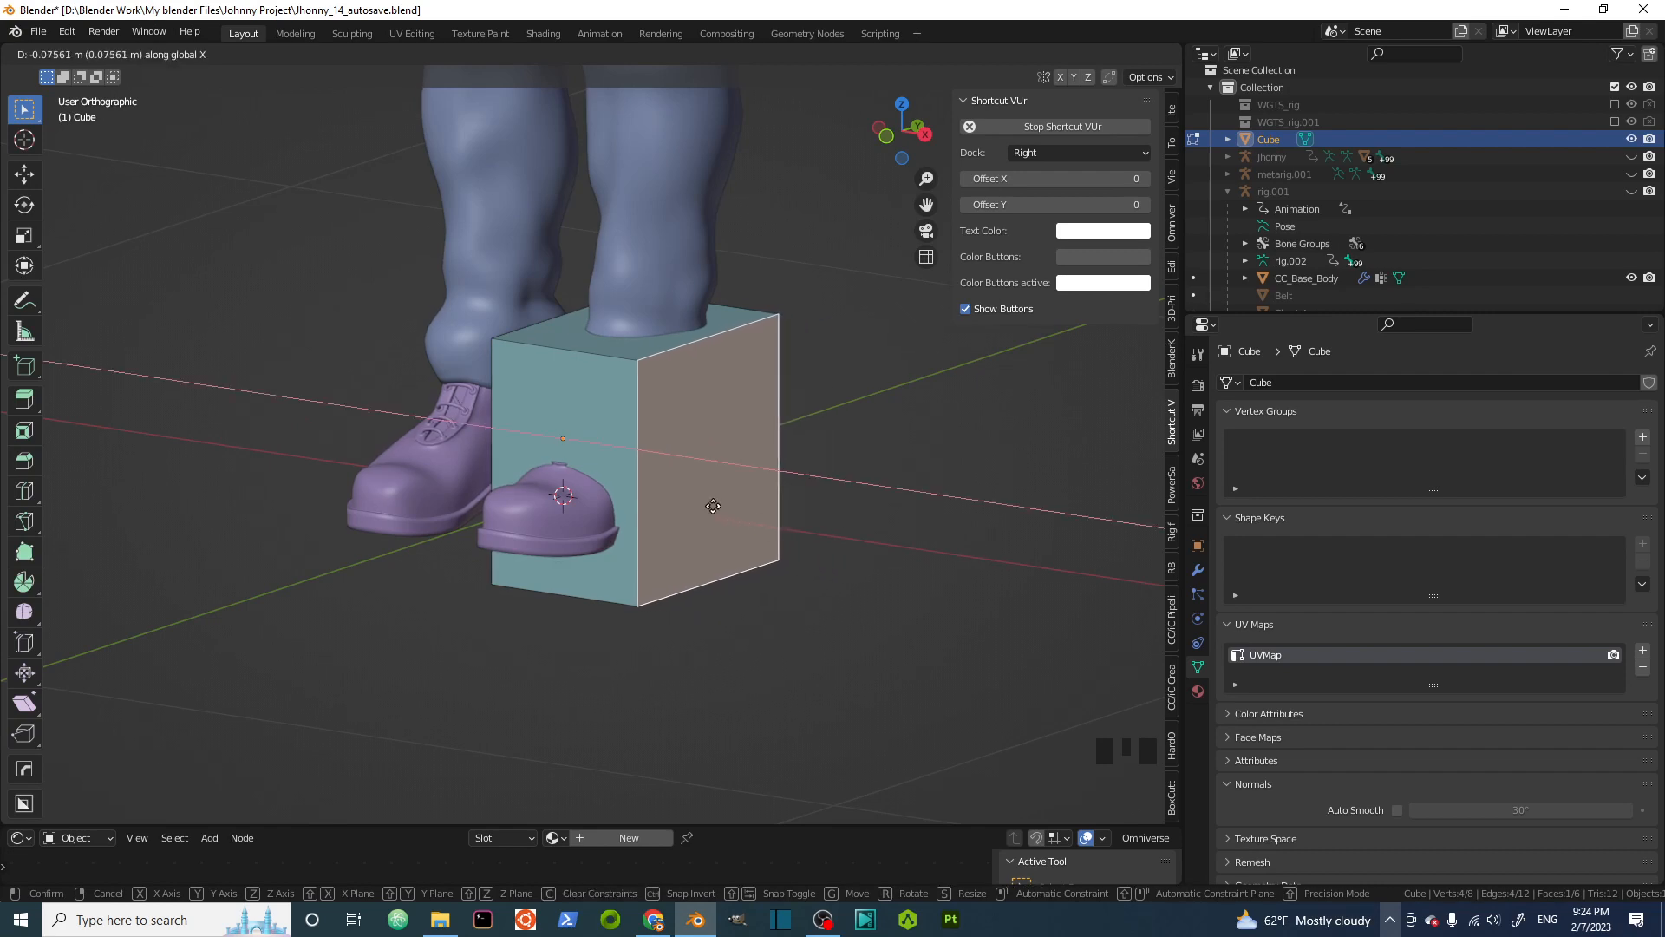
left_click(707, 503)
Turn on X-ray and move the cube's rear face toward the heel along Y, by about 0.019 m and a further 0.007 m
middle_click_drag(707, 503, 836, 501)
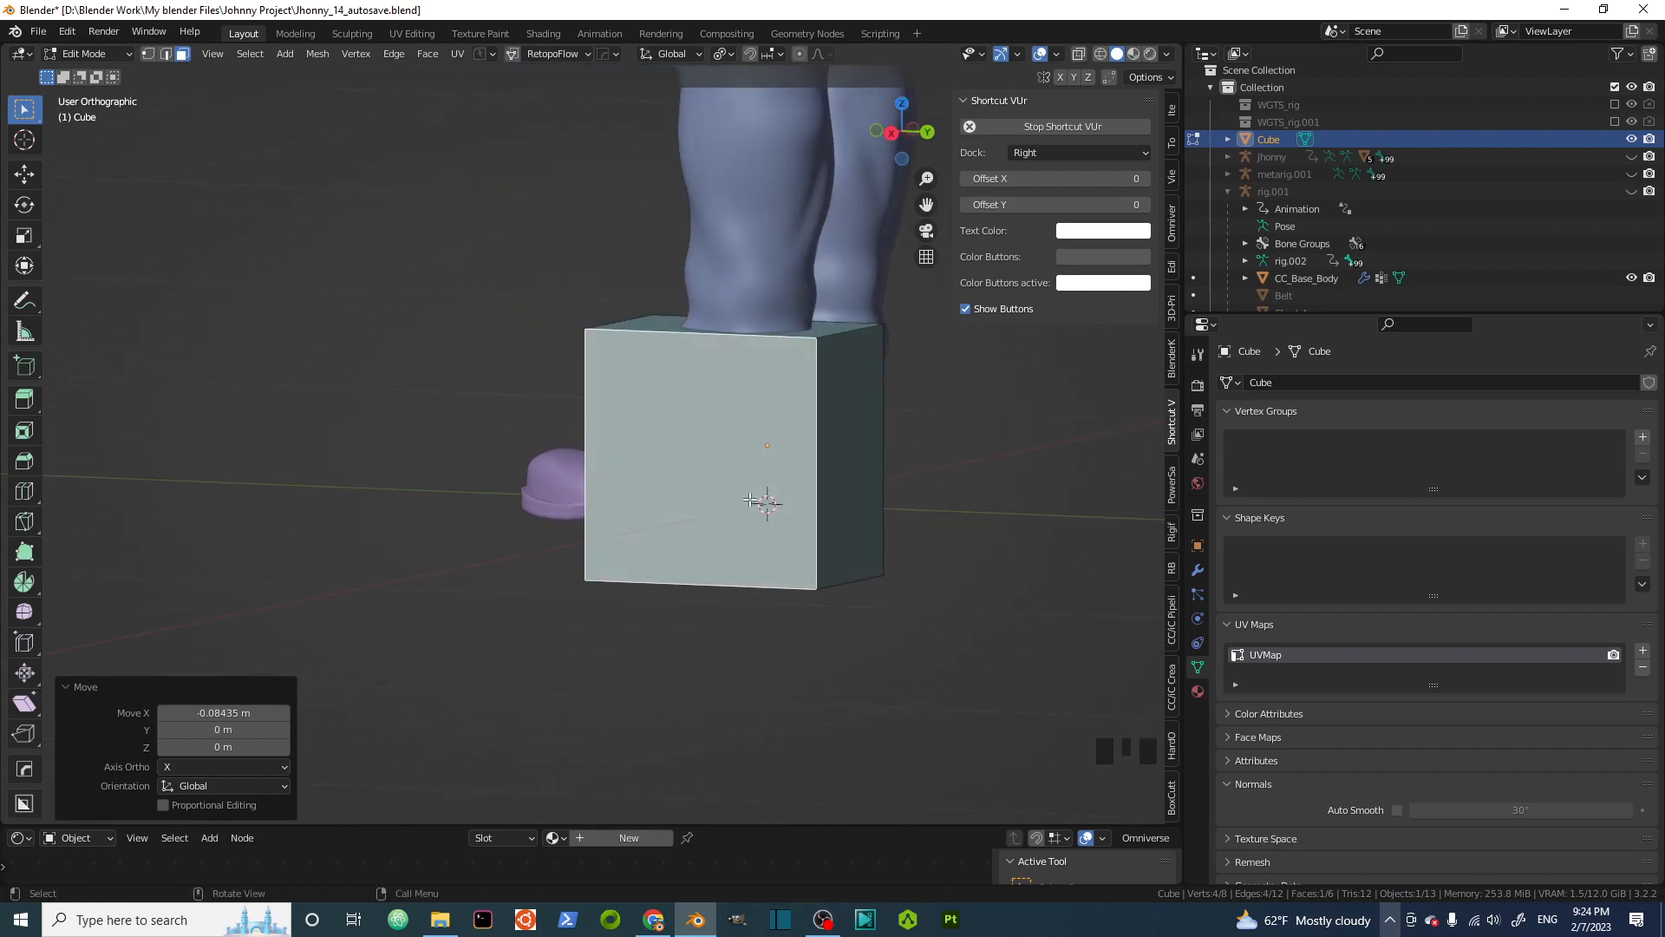
key("KP_1")
key("KP_3")
key("alt+z")
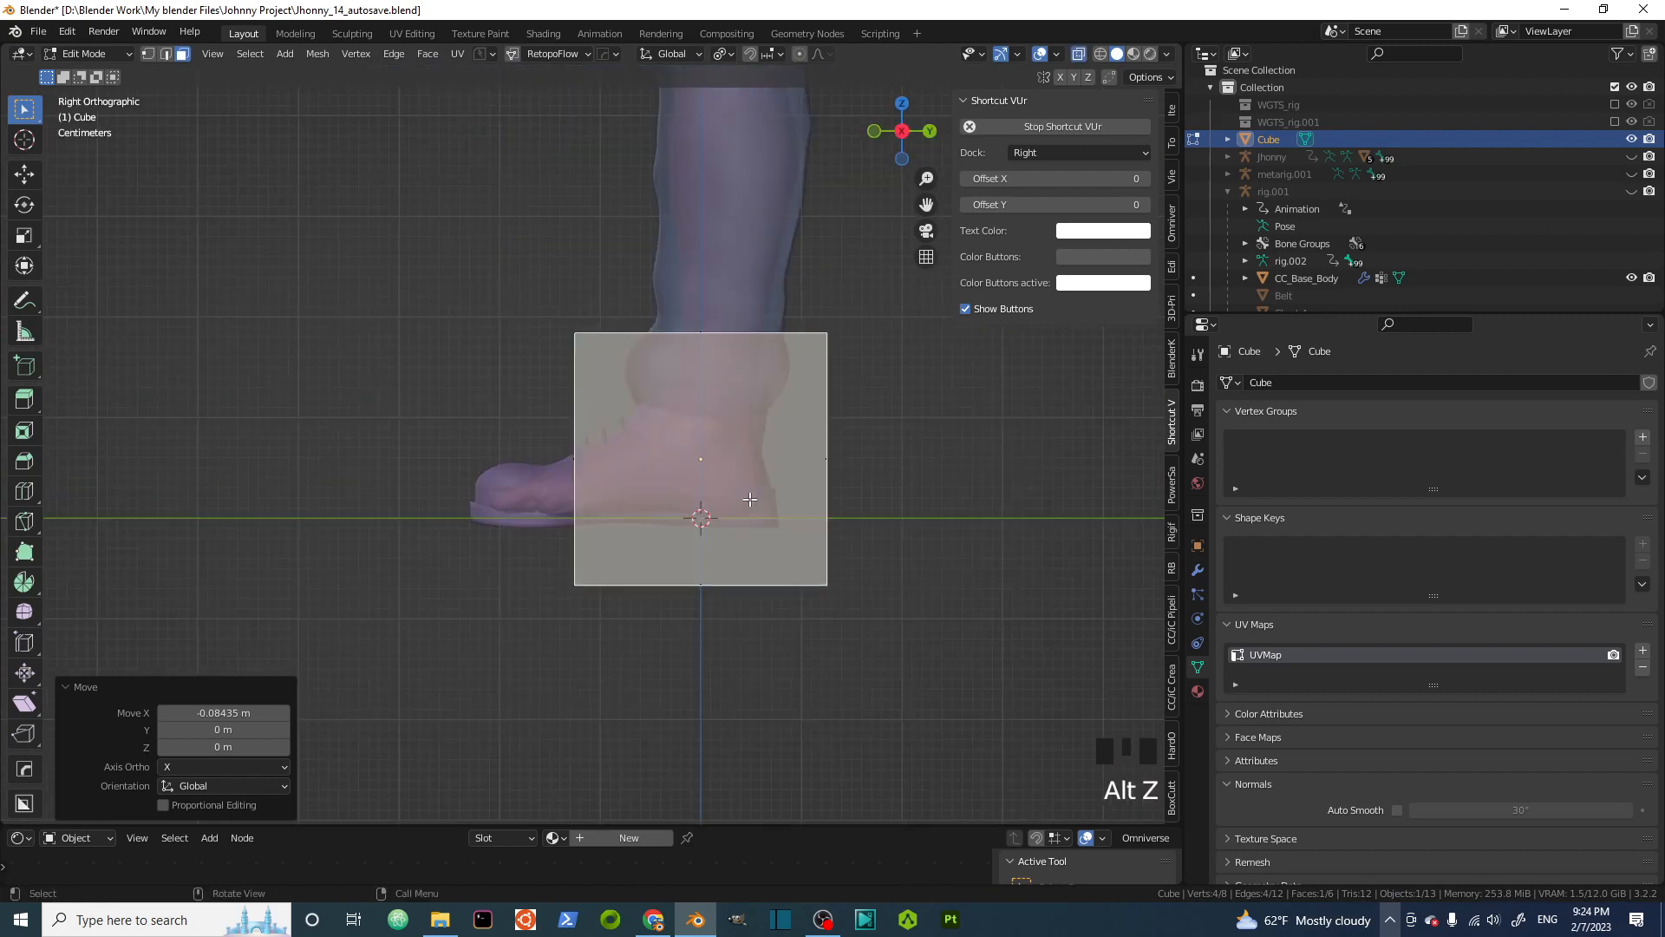
mouse_move(798, 474)
middle_mouse_down("shift")
mouse_move(762, 491)
mouse_move(769, 475)
middle_mouse_up("shift")
left_click(769, 476)
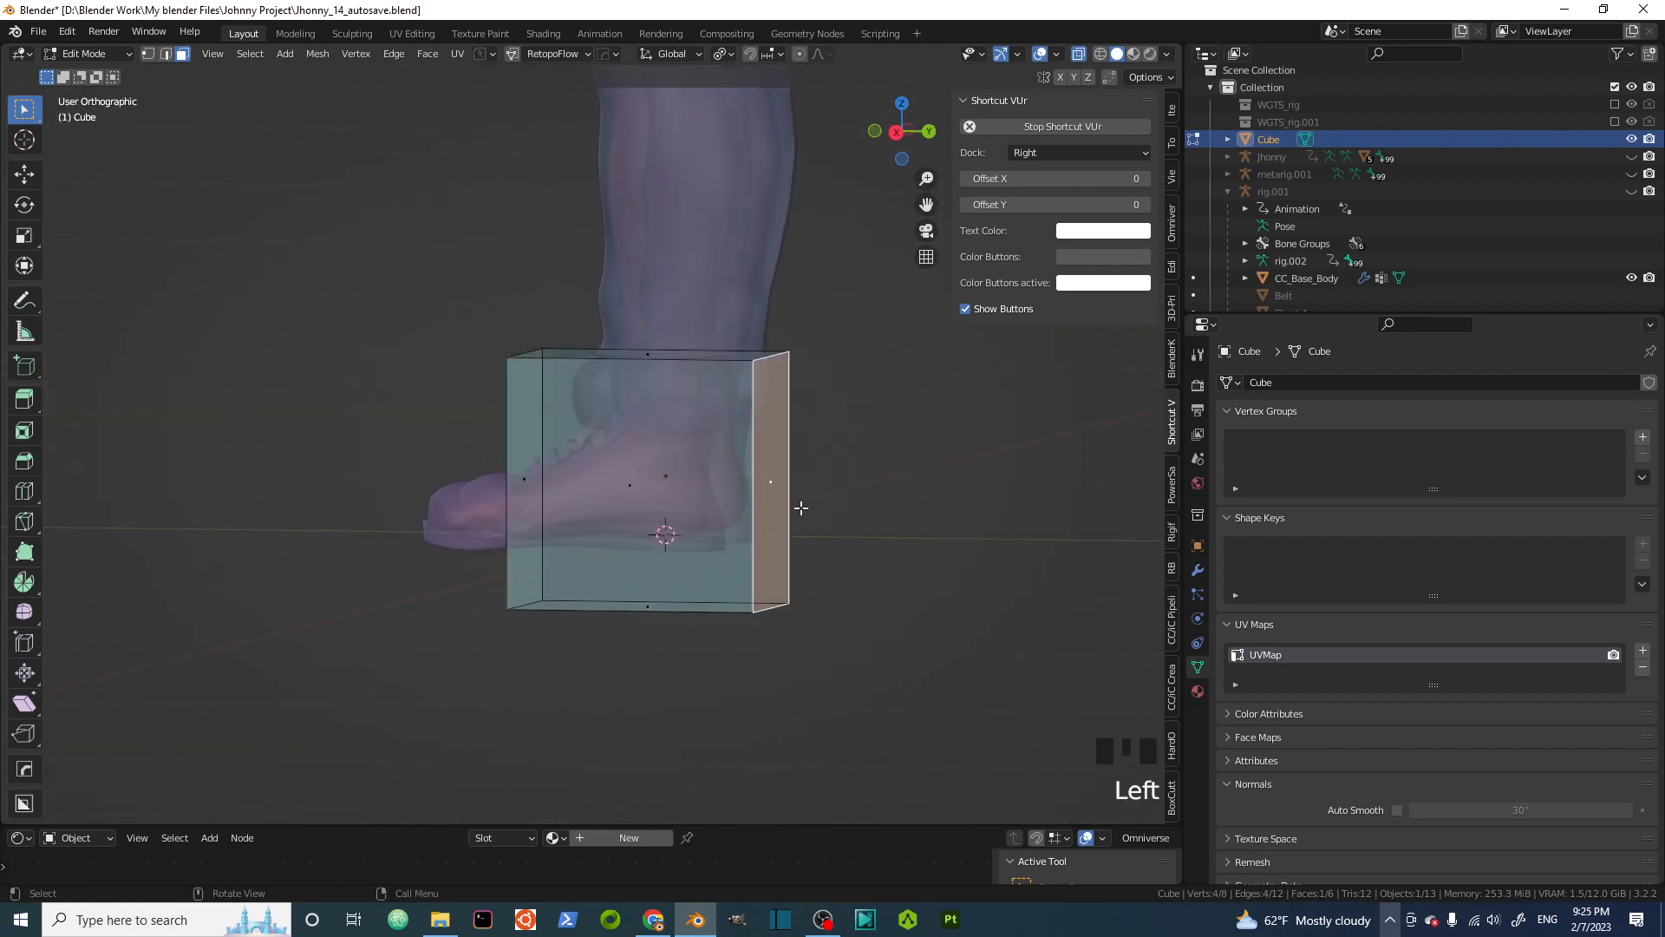
key("g")
key("y")
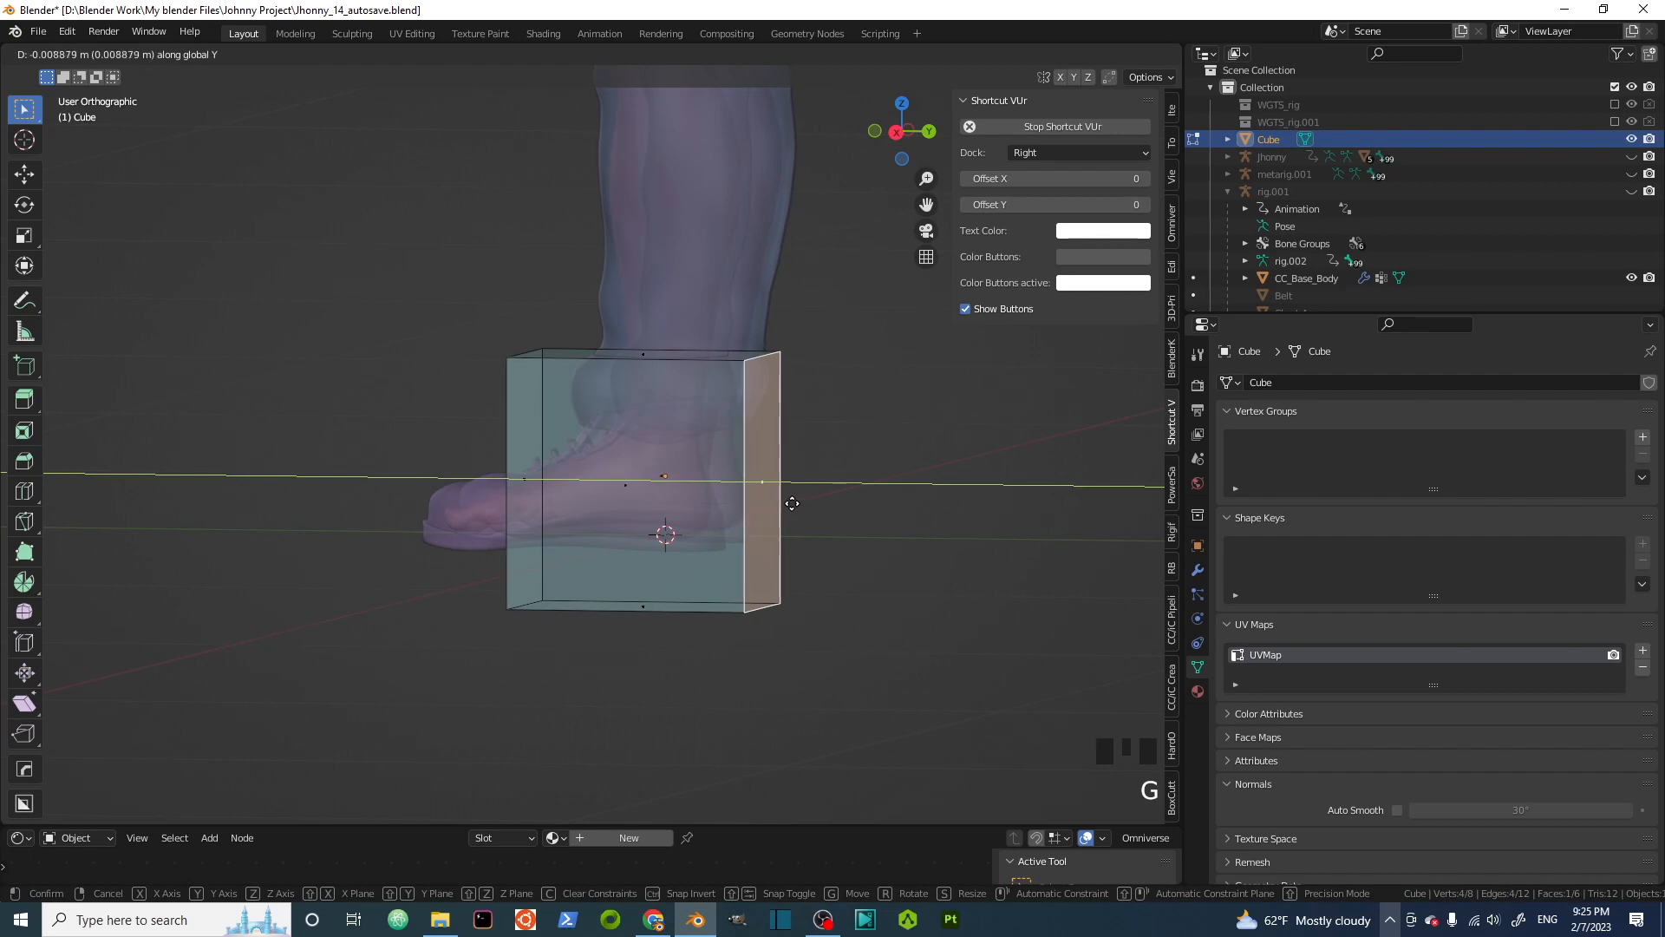
left_click(776, 503)
key("KP_3")
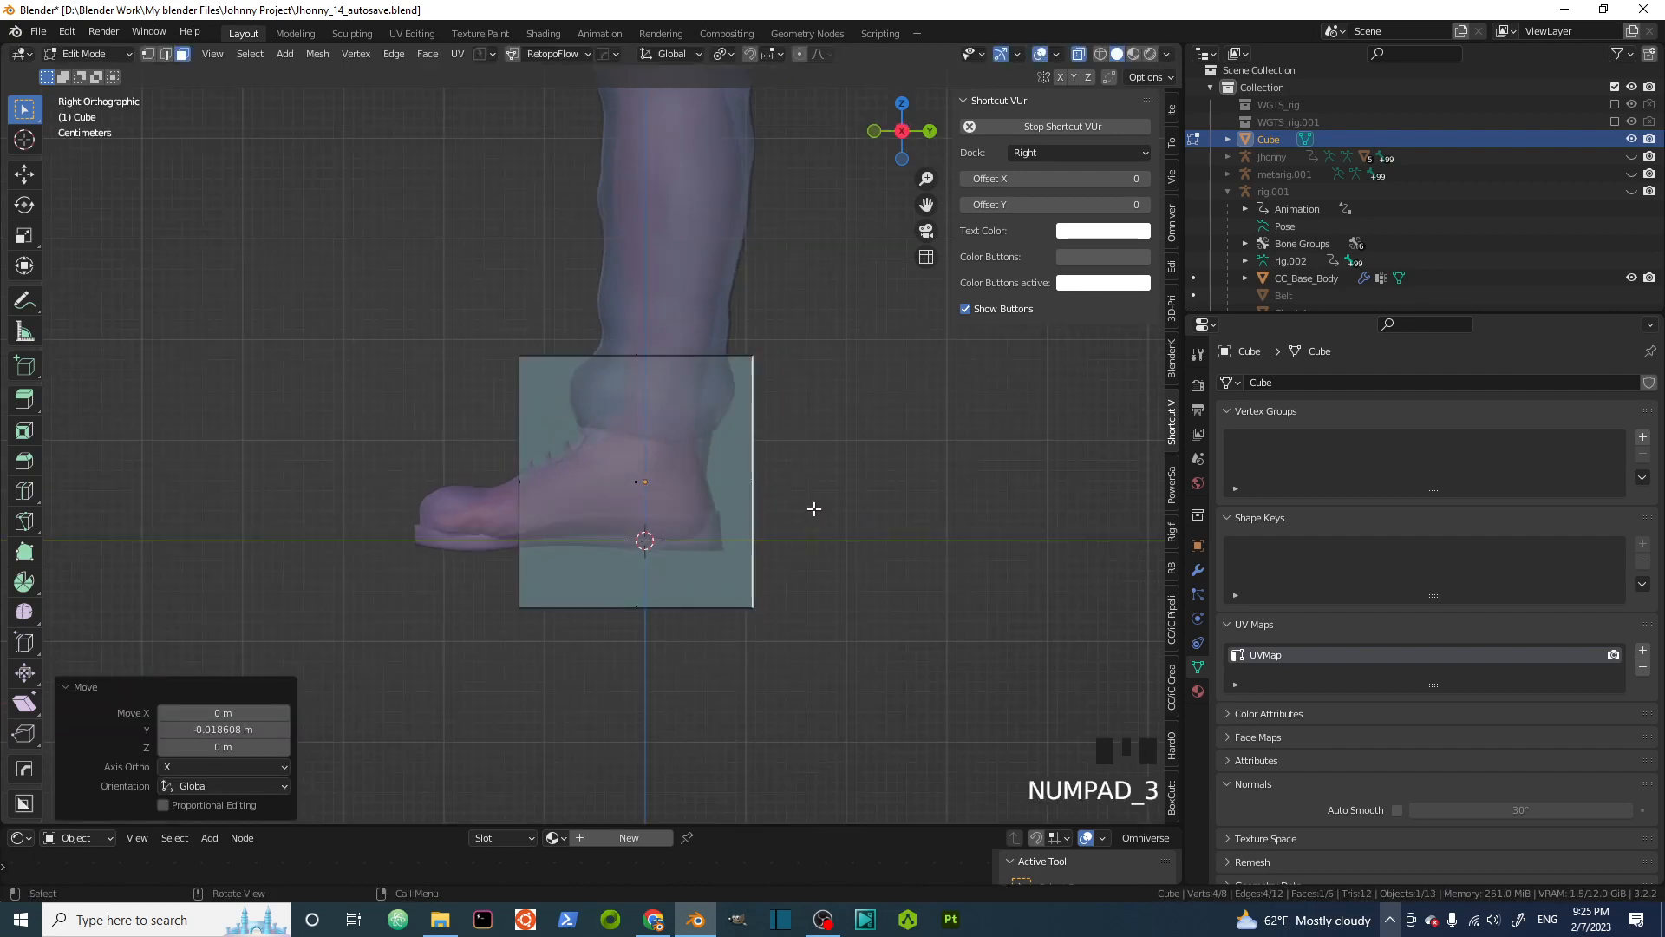
key("g")
key("y")
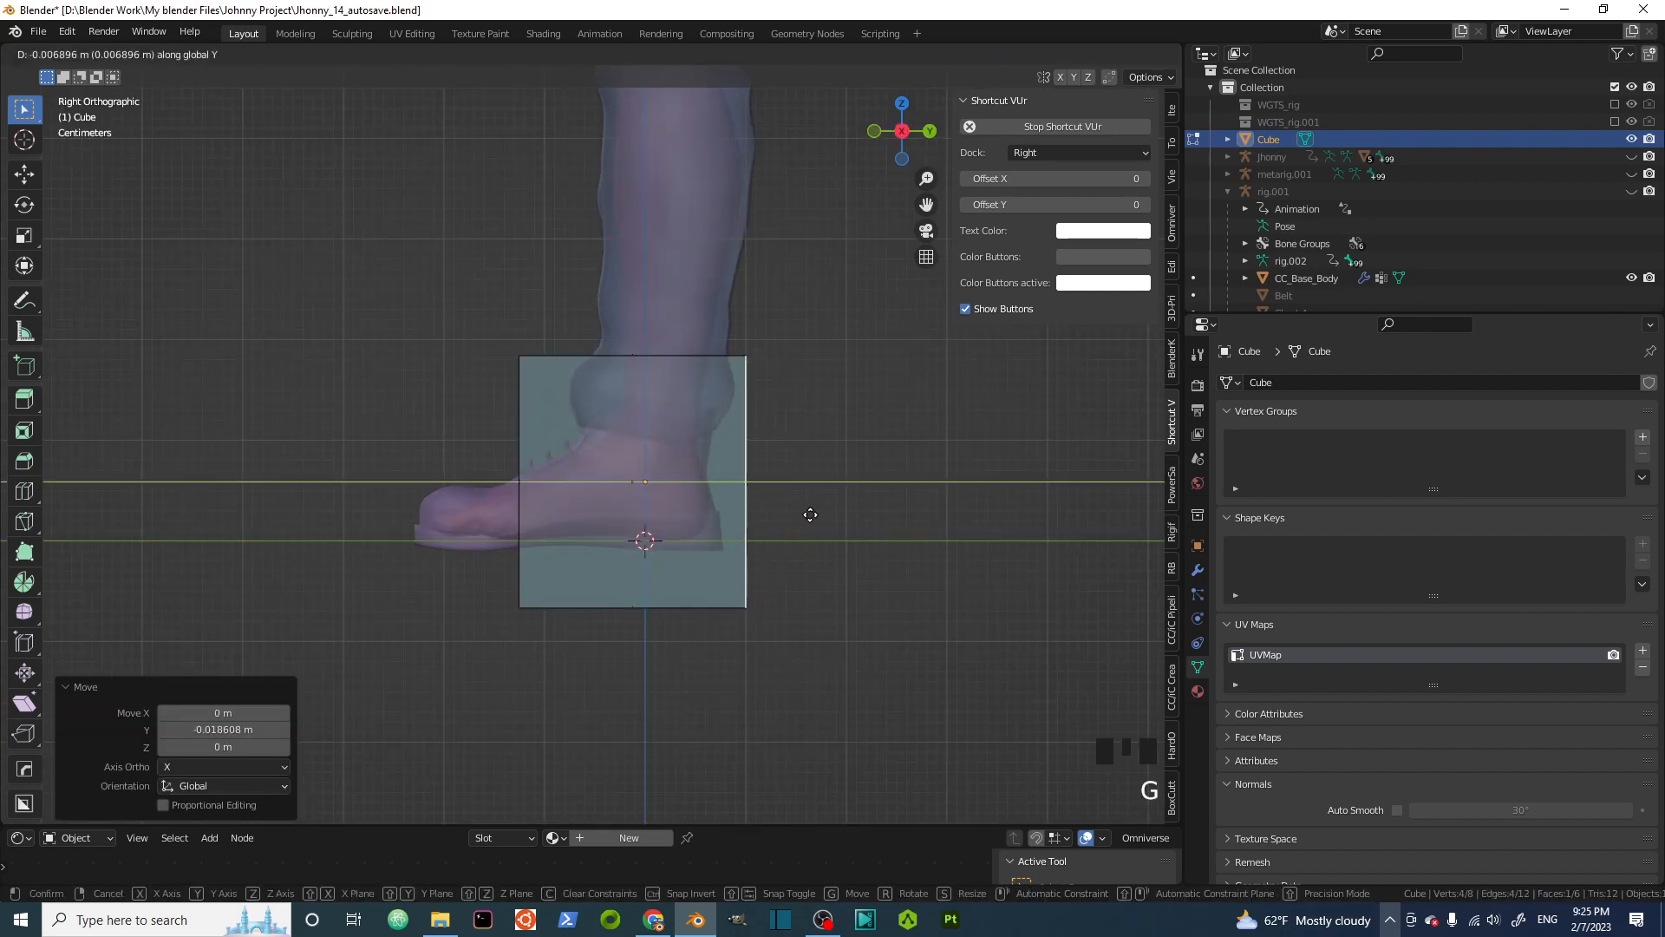
left_click(810, 514)
Select the cube's front face and move it about 0.117 m forward along Y, just past the shoe's toe
scroll(544, 520, "up", 3)
middle_click_drag(576, 524, 736, 525, "shift")
middle_click_drag(634, 506, 680, 509)
left_click(682, 481)
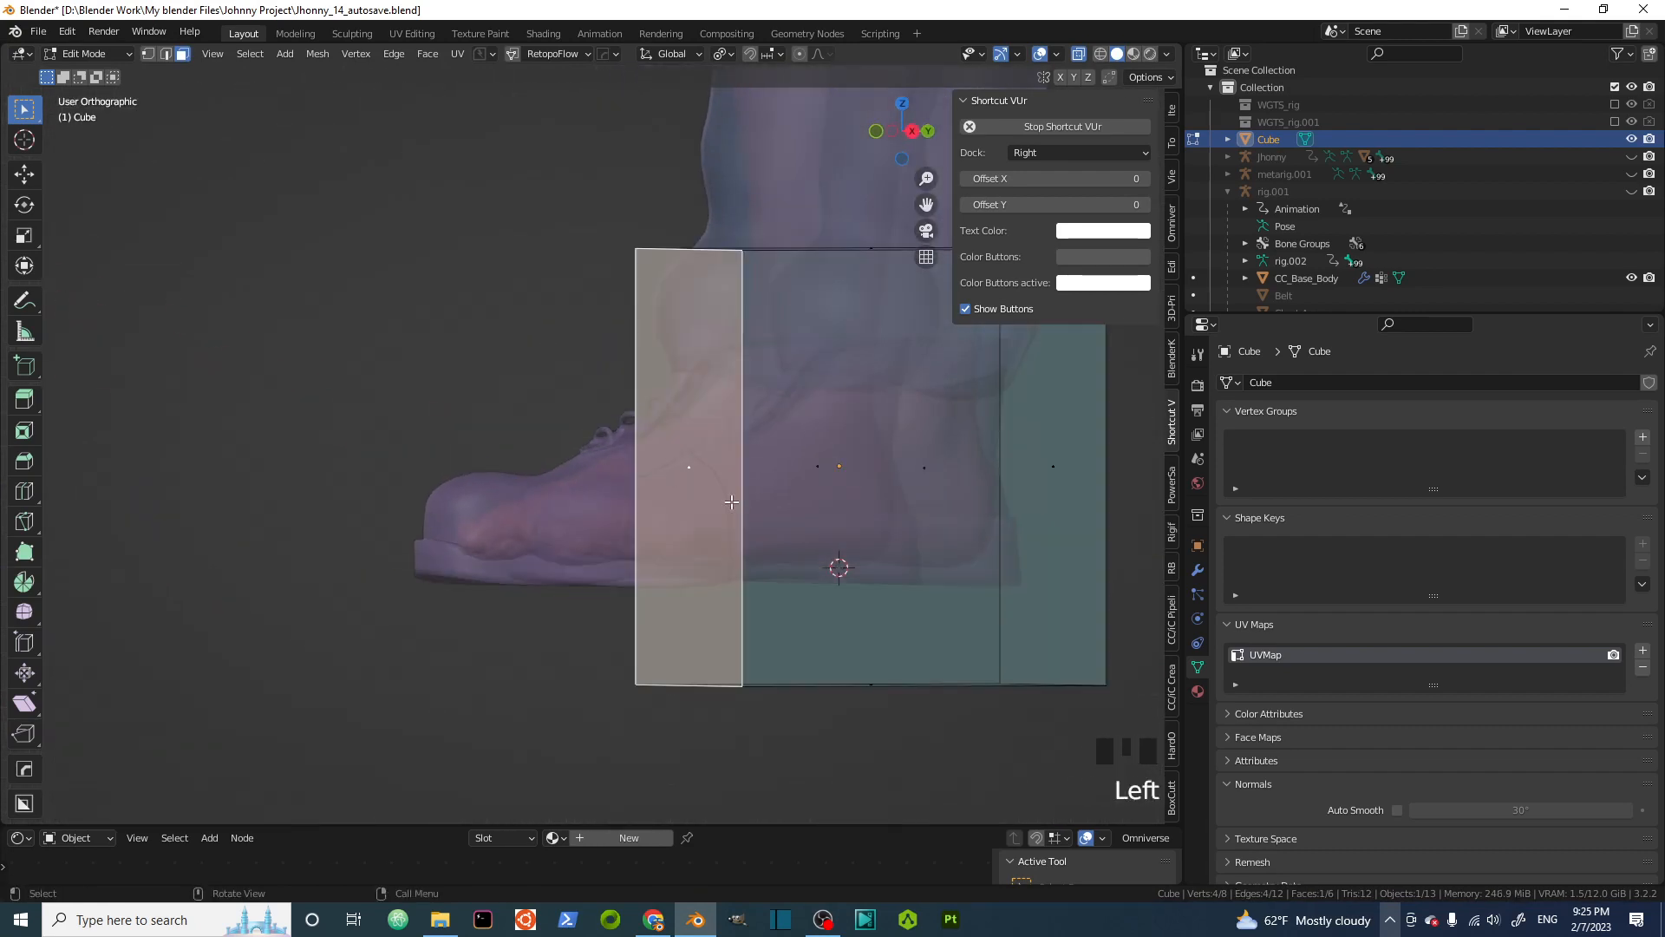
key("KP_1")
key("KP_3")
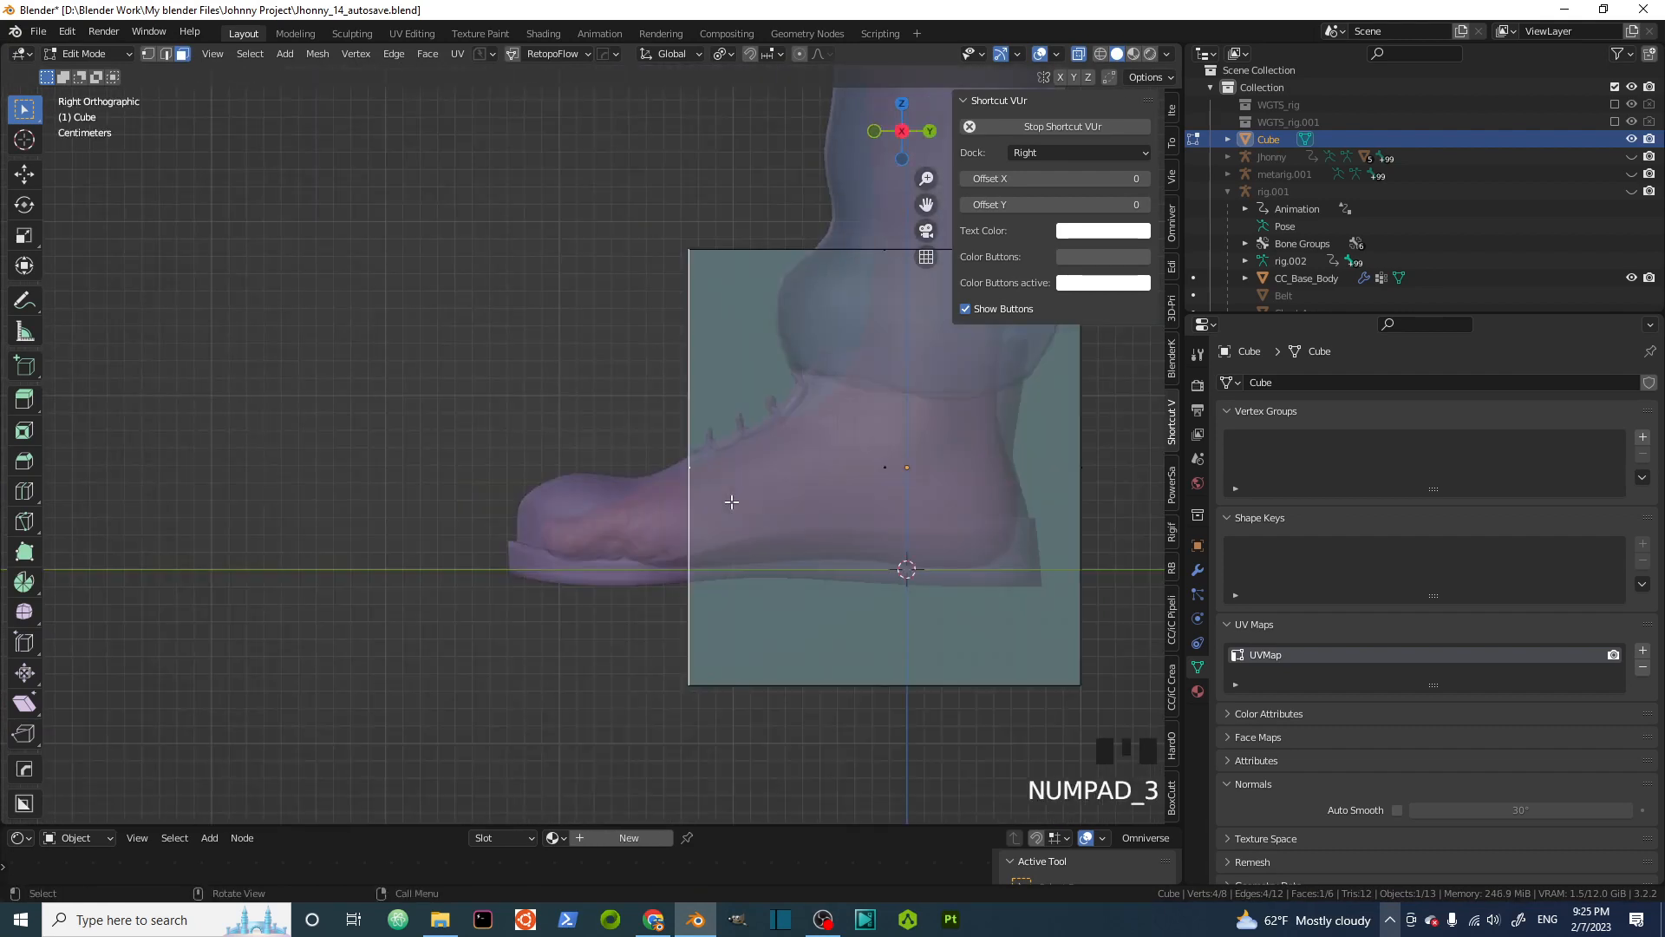
key("g")
key("y")
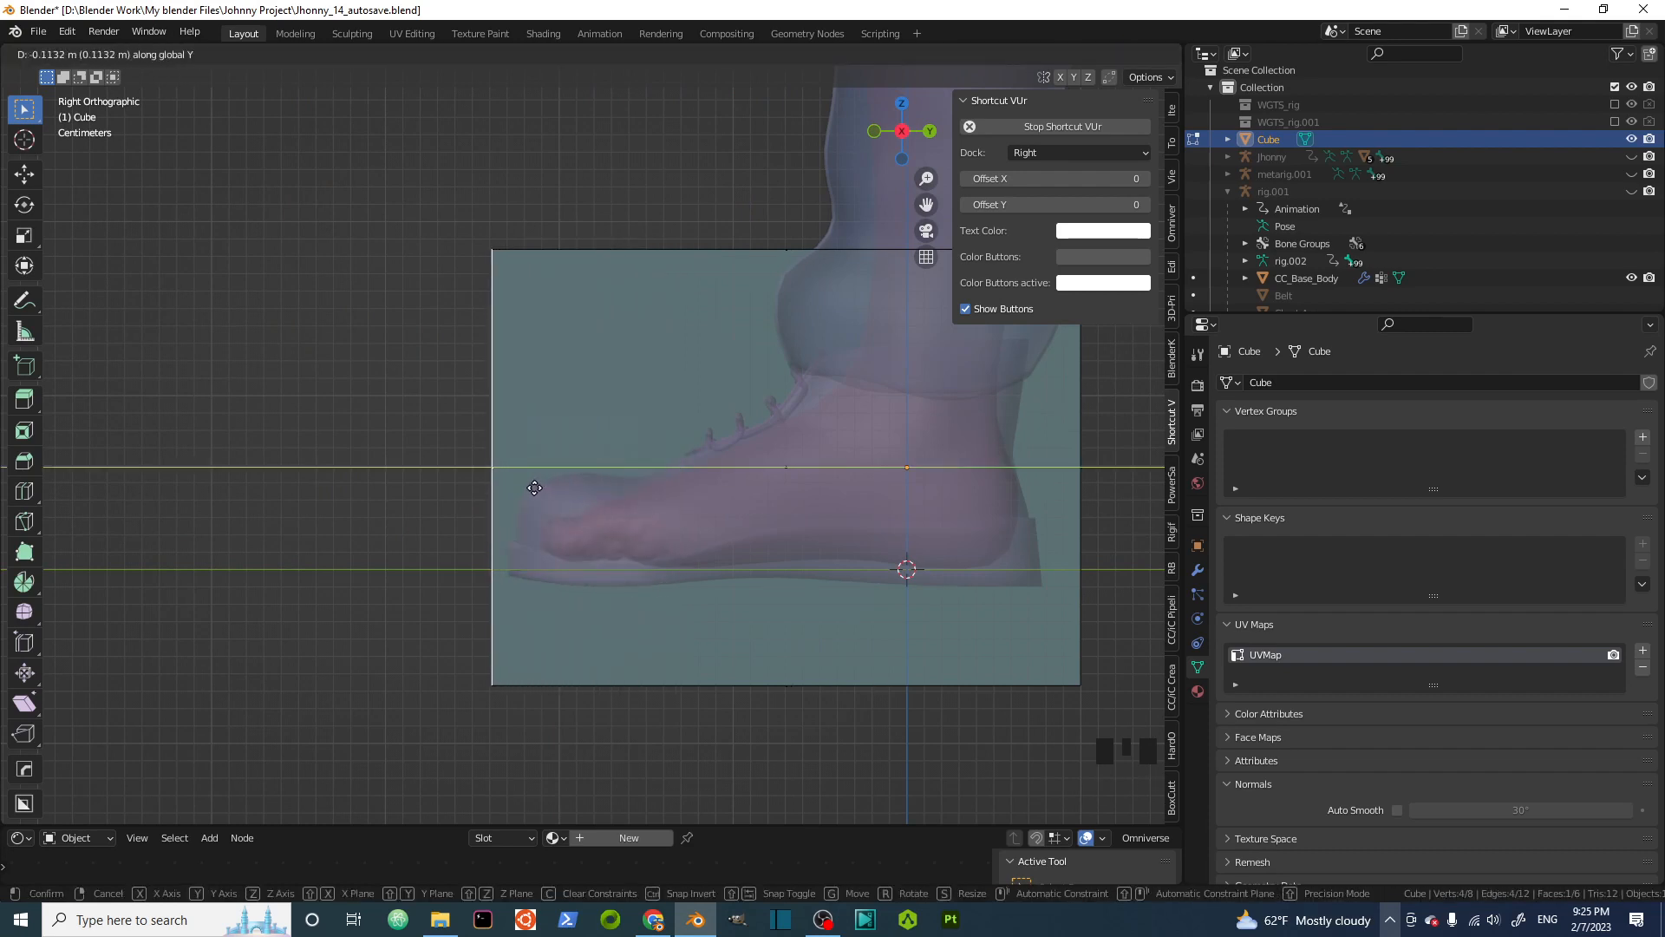
left_click(528, 485)
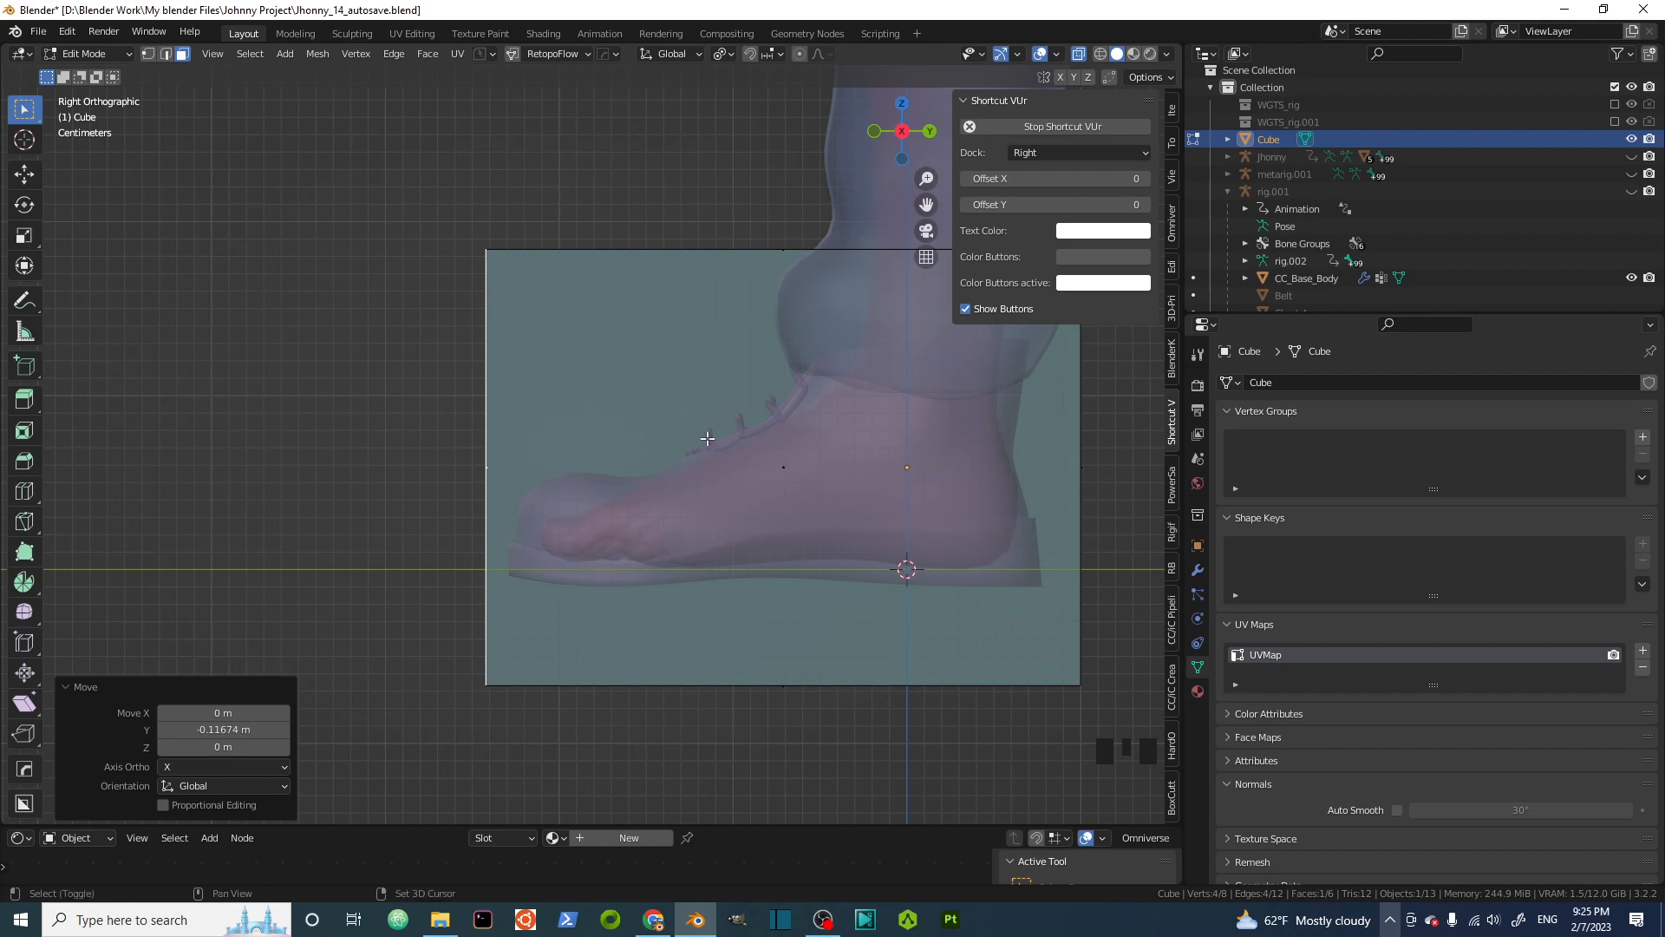
Select the box's top face and lower it about 0.030 m along Z around the trouser cuff
middle_click_drag(653, 476, 501, 554, "shift")
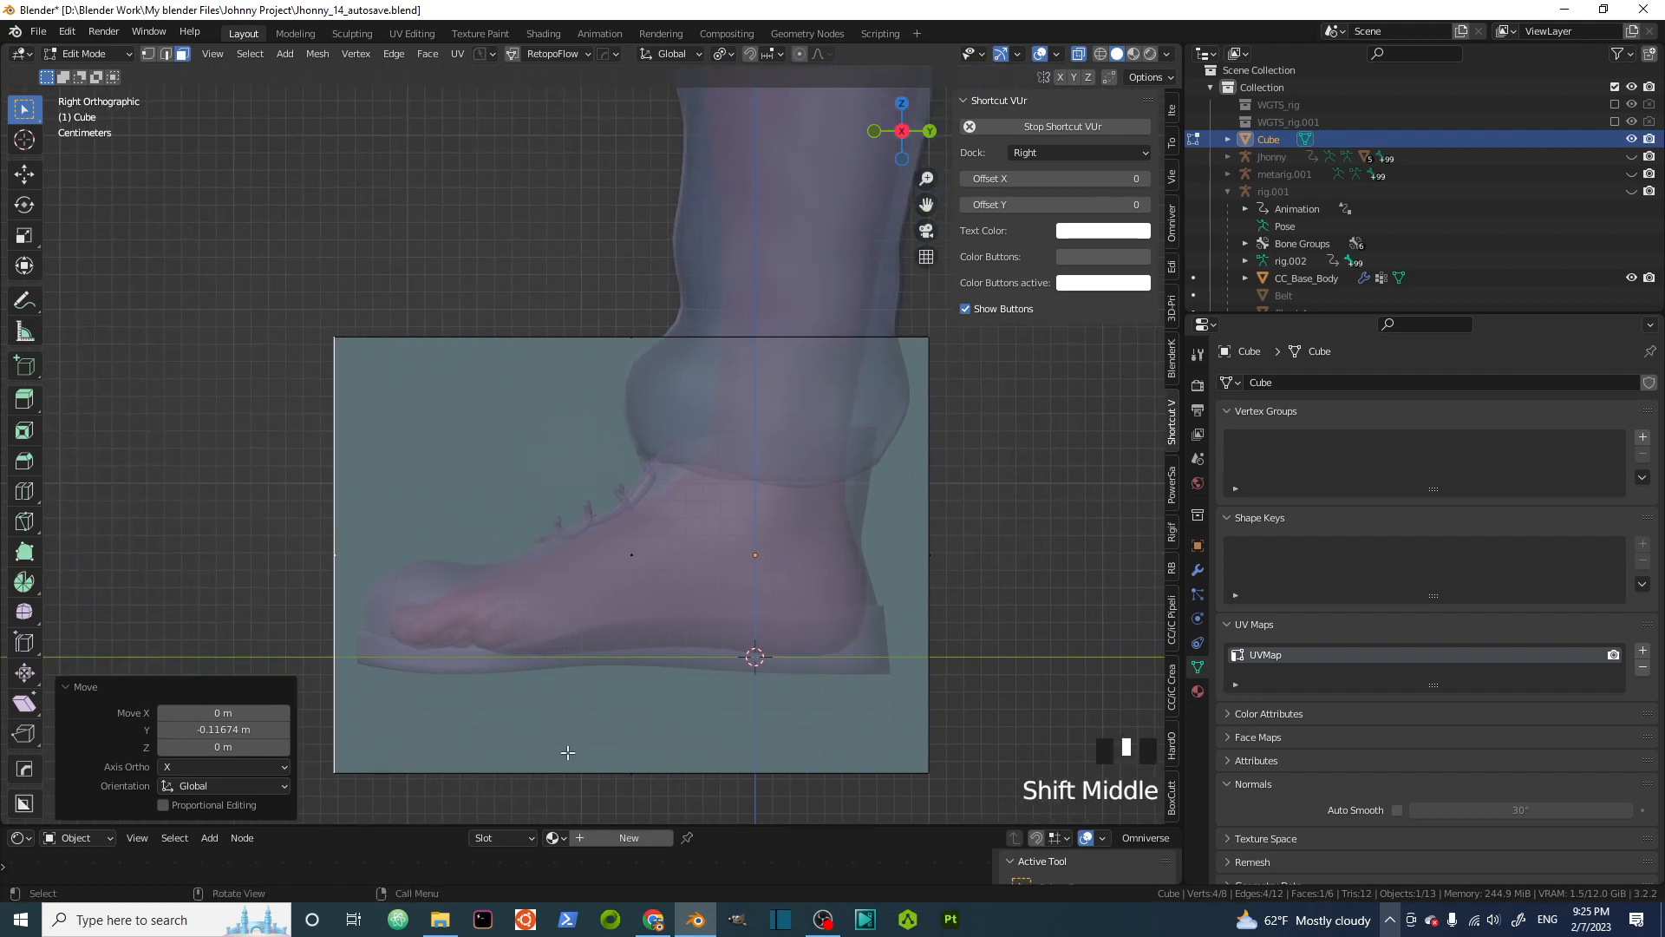
middle_click_drag(619, 498, 745, 443, "shift")
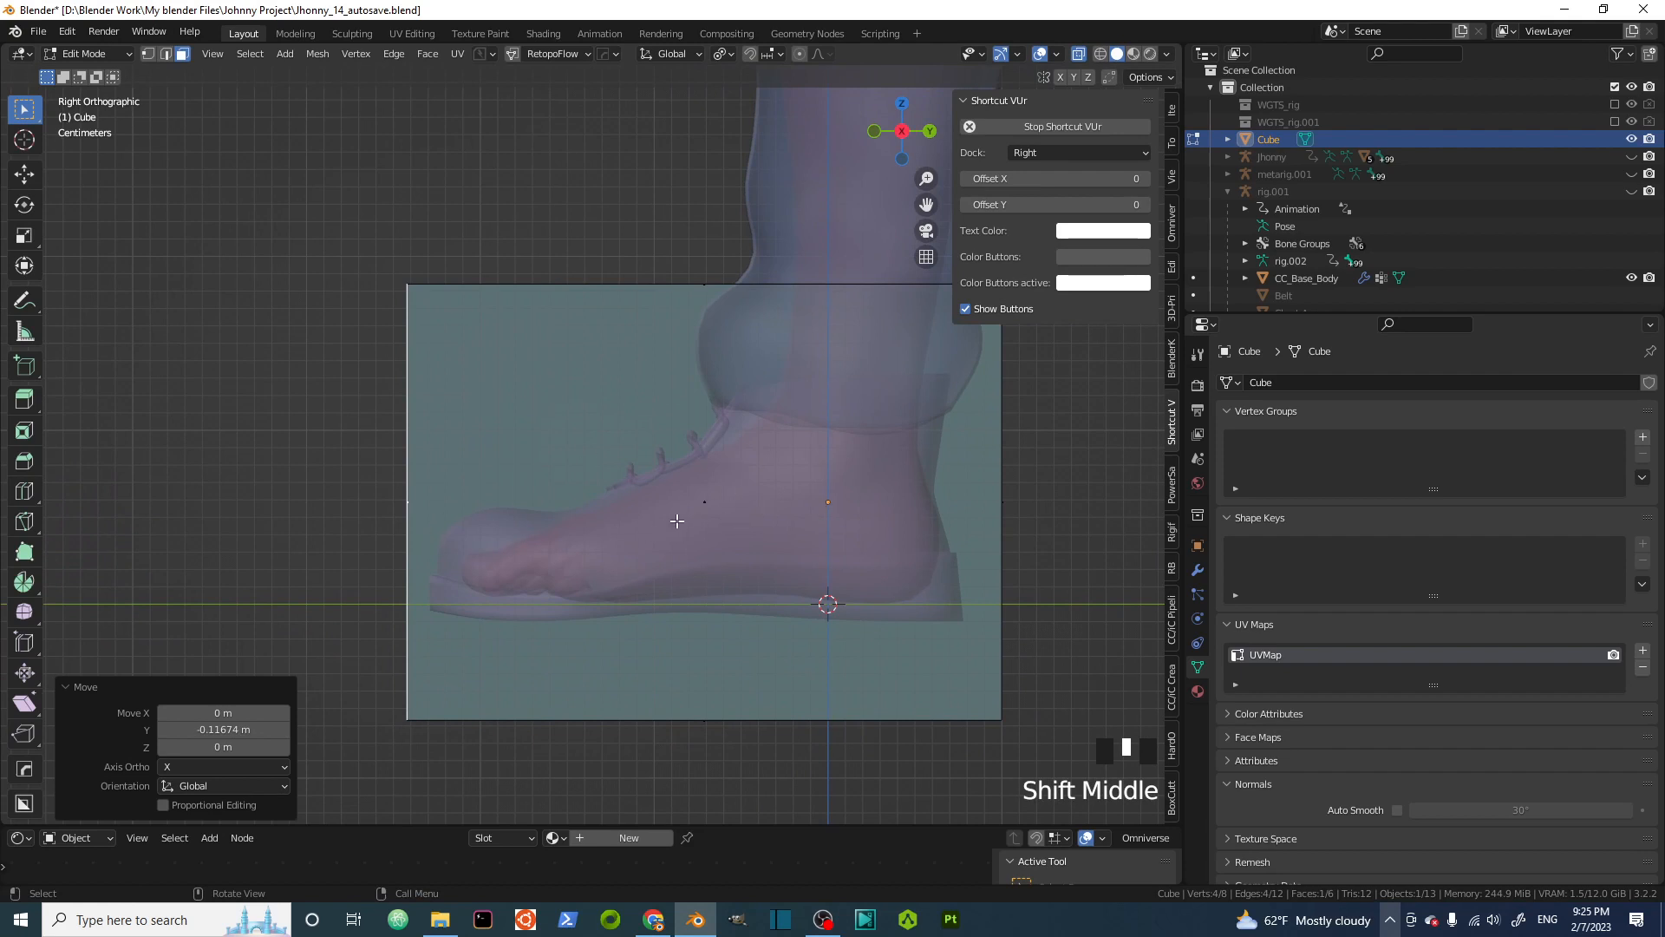
middle_click_drag(812, 336, 684, 434, "shift")
left_click(661, 366)
key("KP_1")
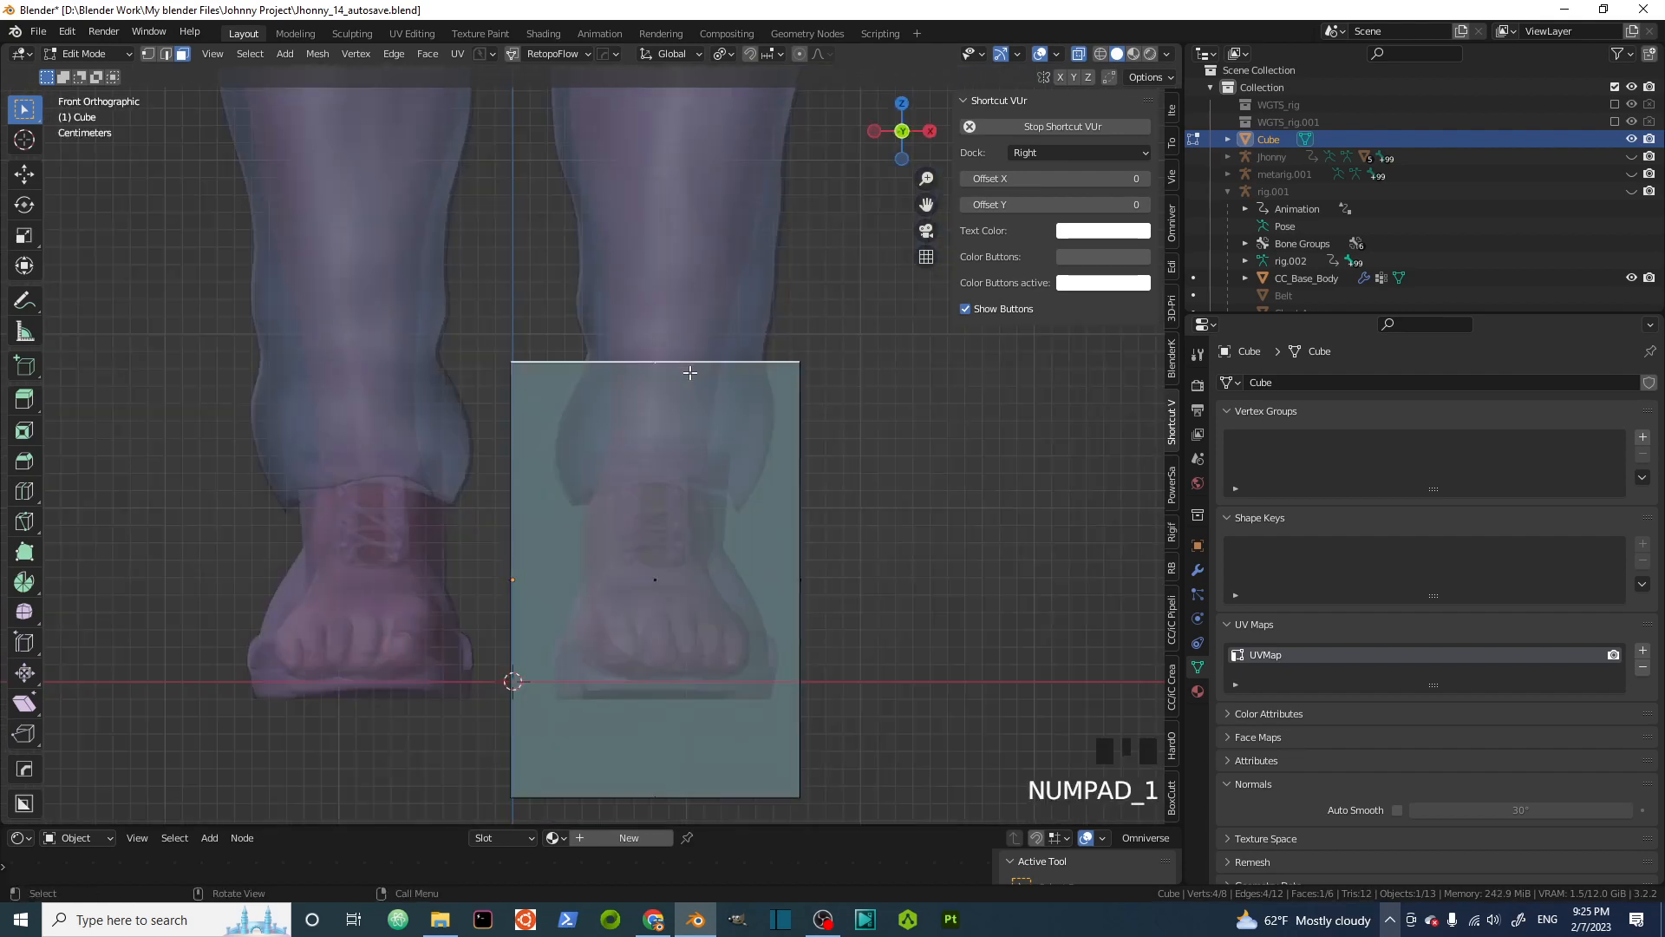
key("KP_3")
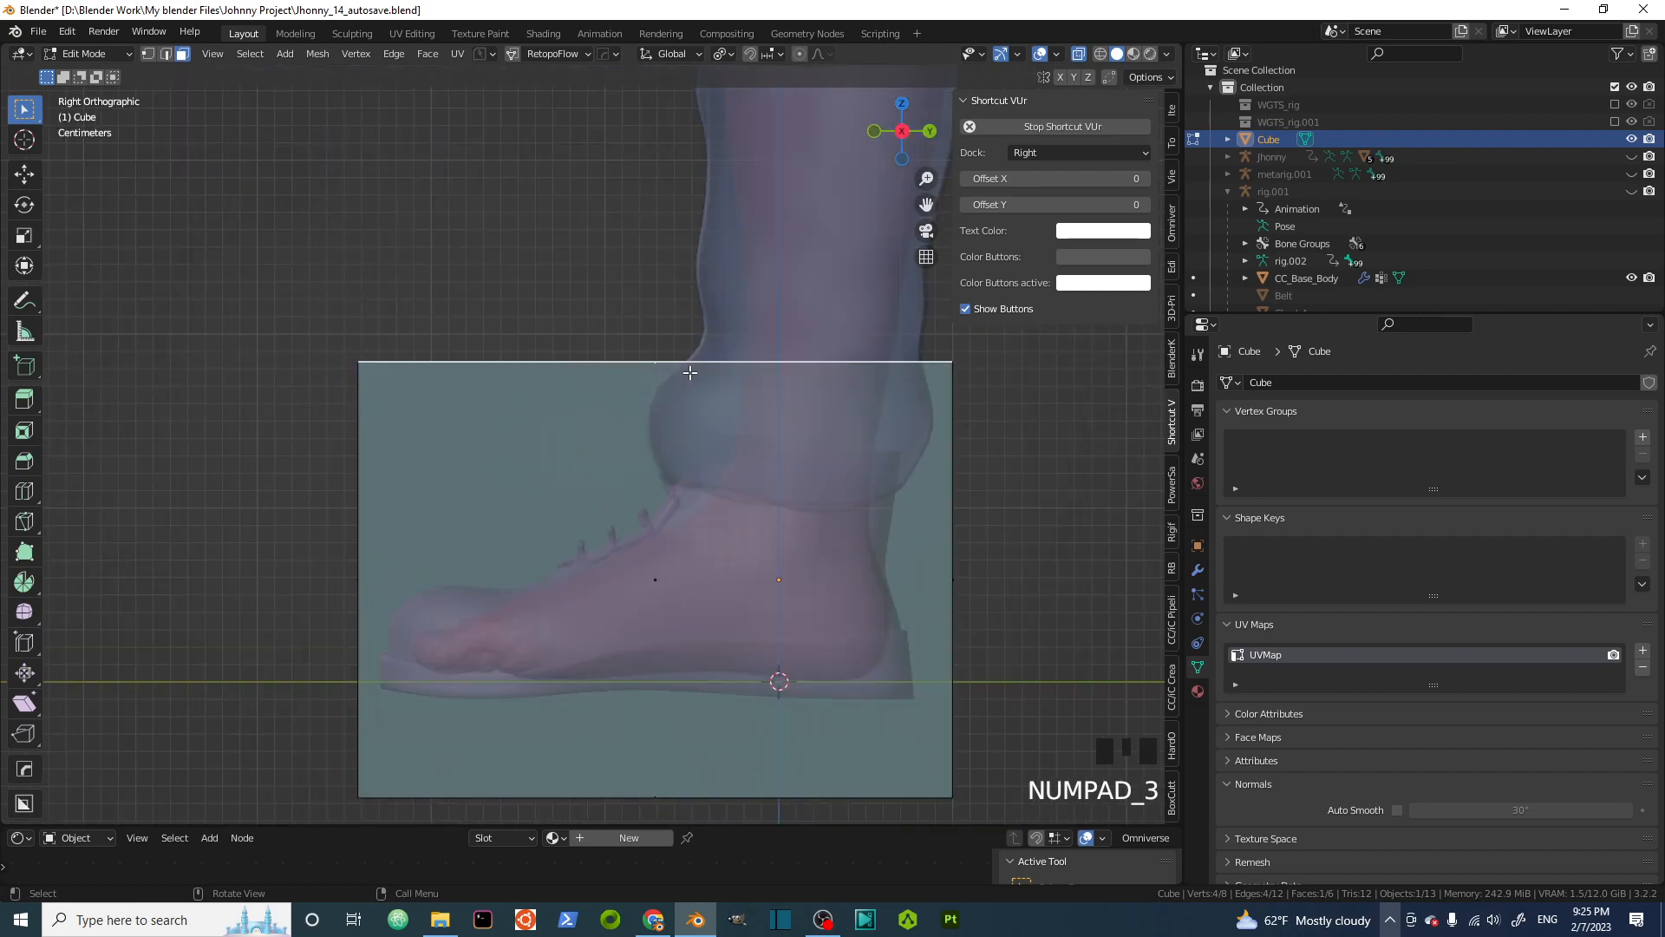
key("g")
key("z")
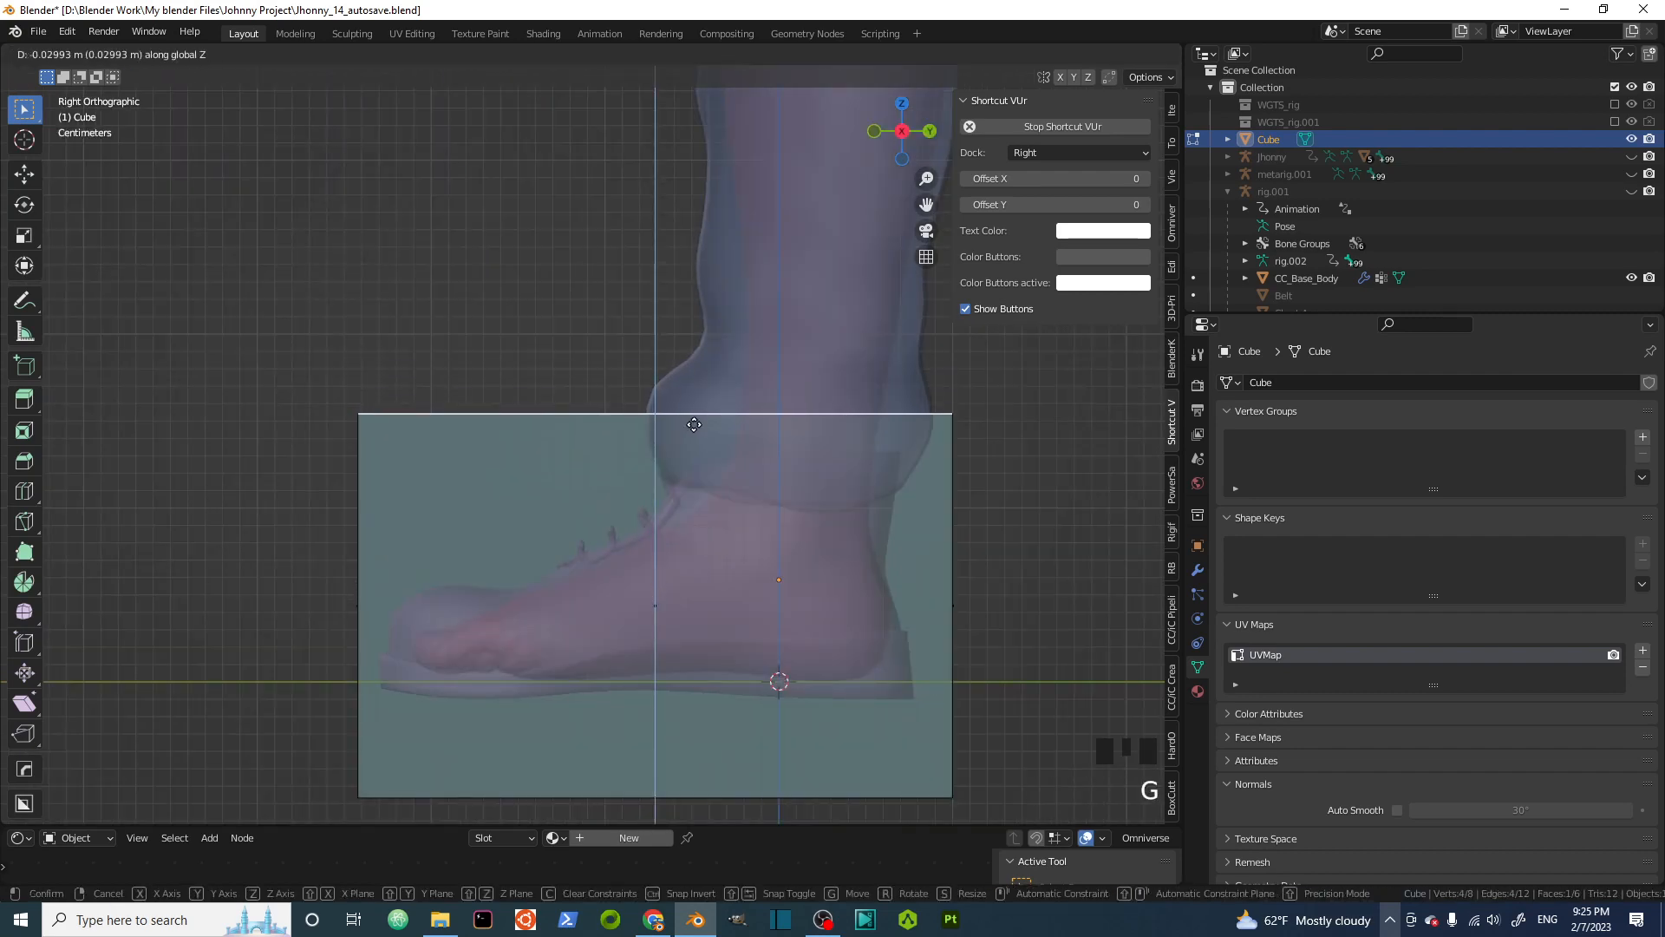
left_click(694, 424)
Select the box's bottom face and raise it about 0.032 m along Z toward the shoe's sole
middle_click_drag(672, 525, 744, 710, "shift")
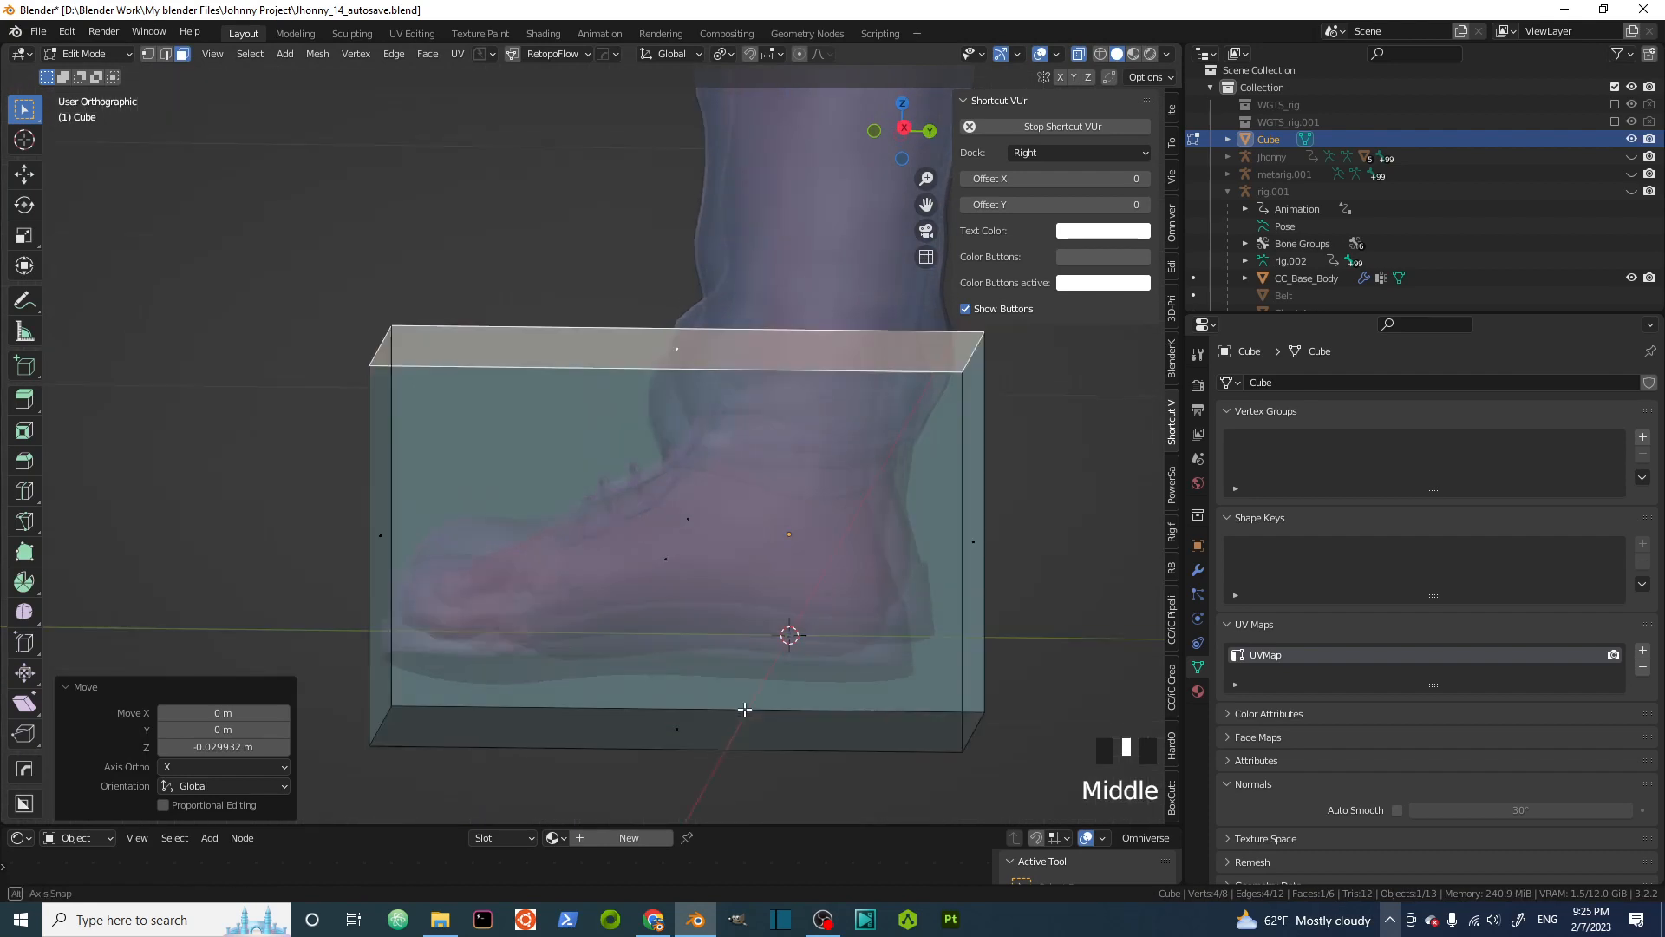
left_click(694, 713)
key("KP_1")
key("KP_3")
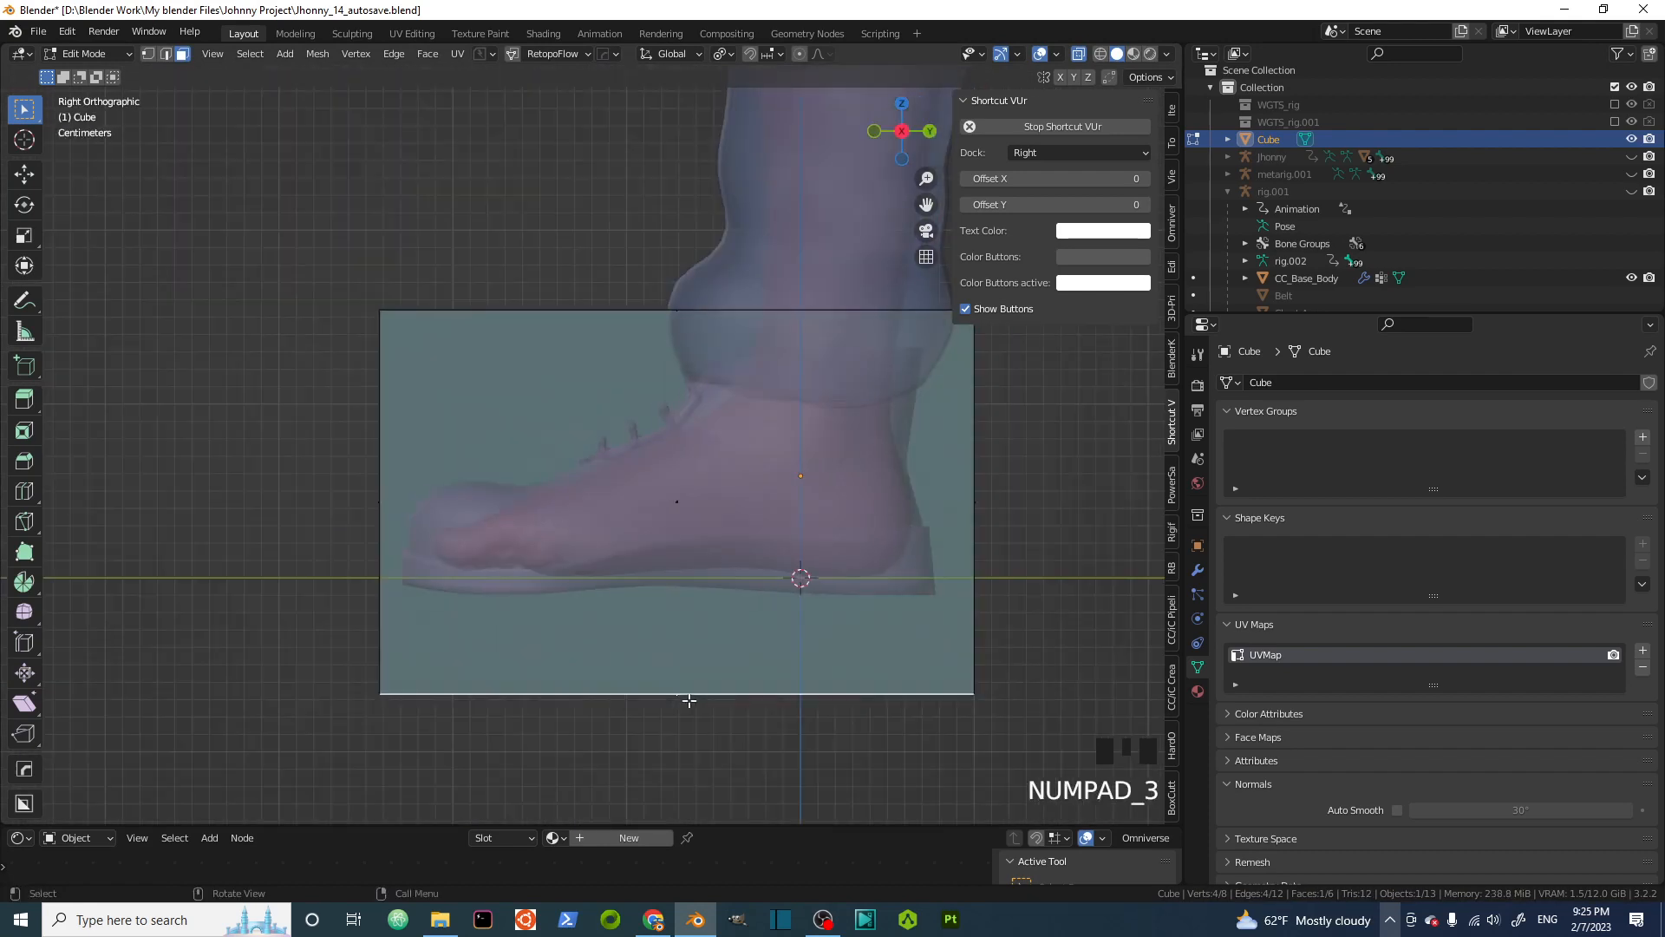
key("g")
key("z")
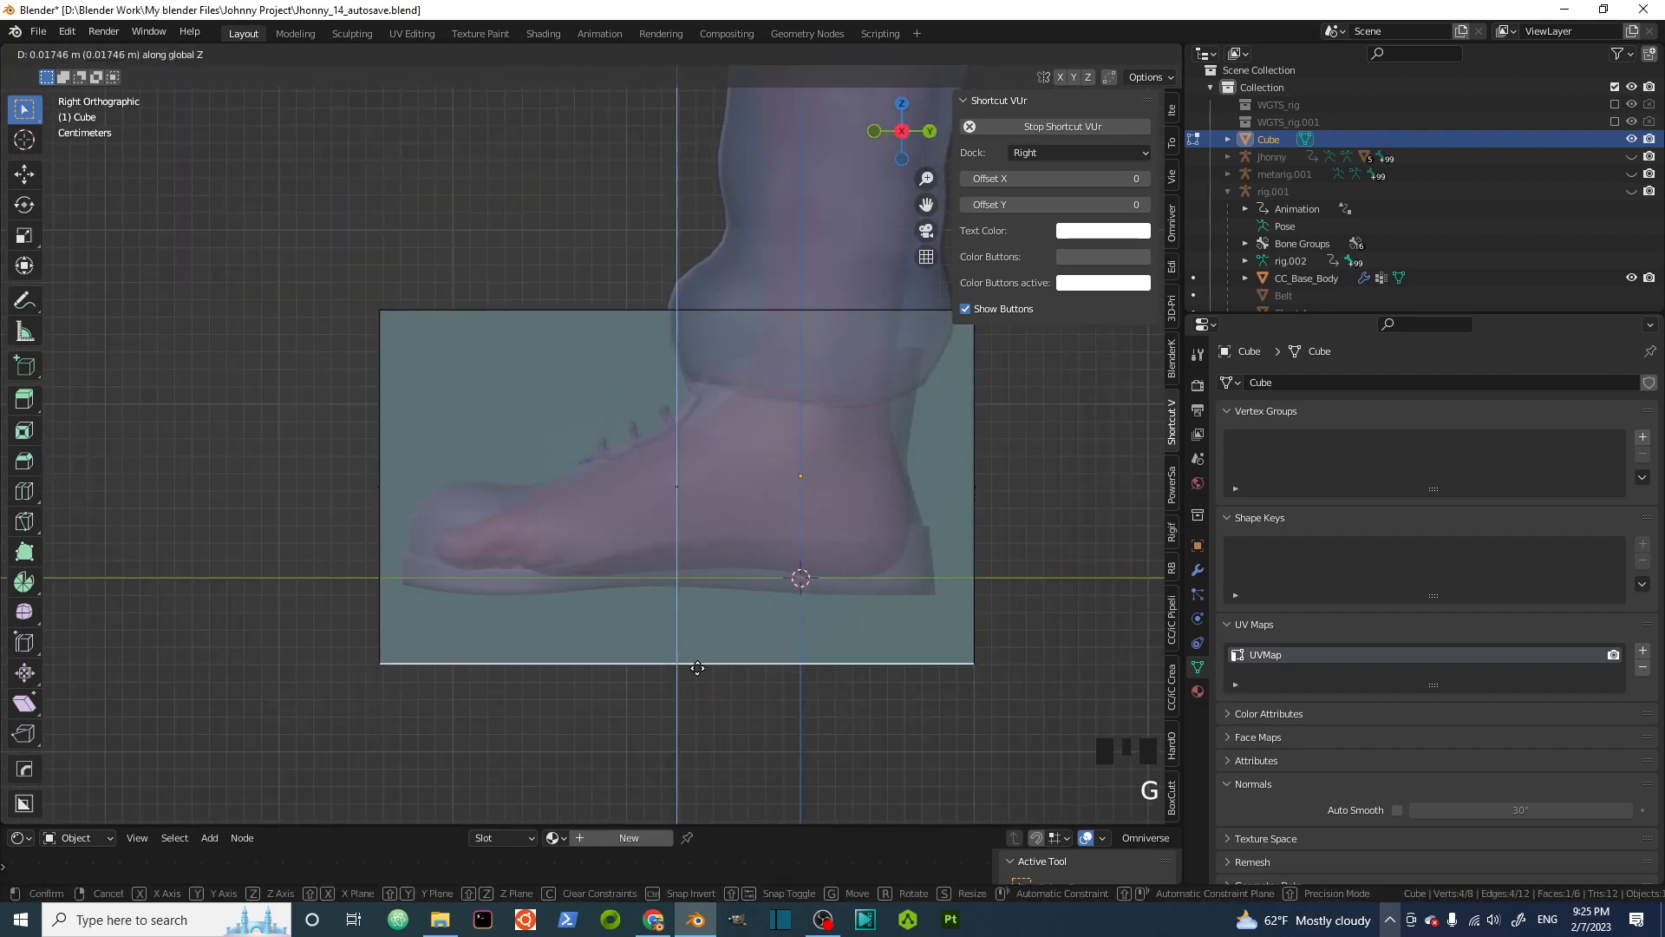
left_click(699, 645)
Add a centred vertical loop cut across the box's length and a second one centred in its front half
middle_click_drag(557, 390, 539, 445, "shift")
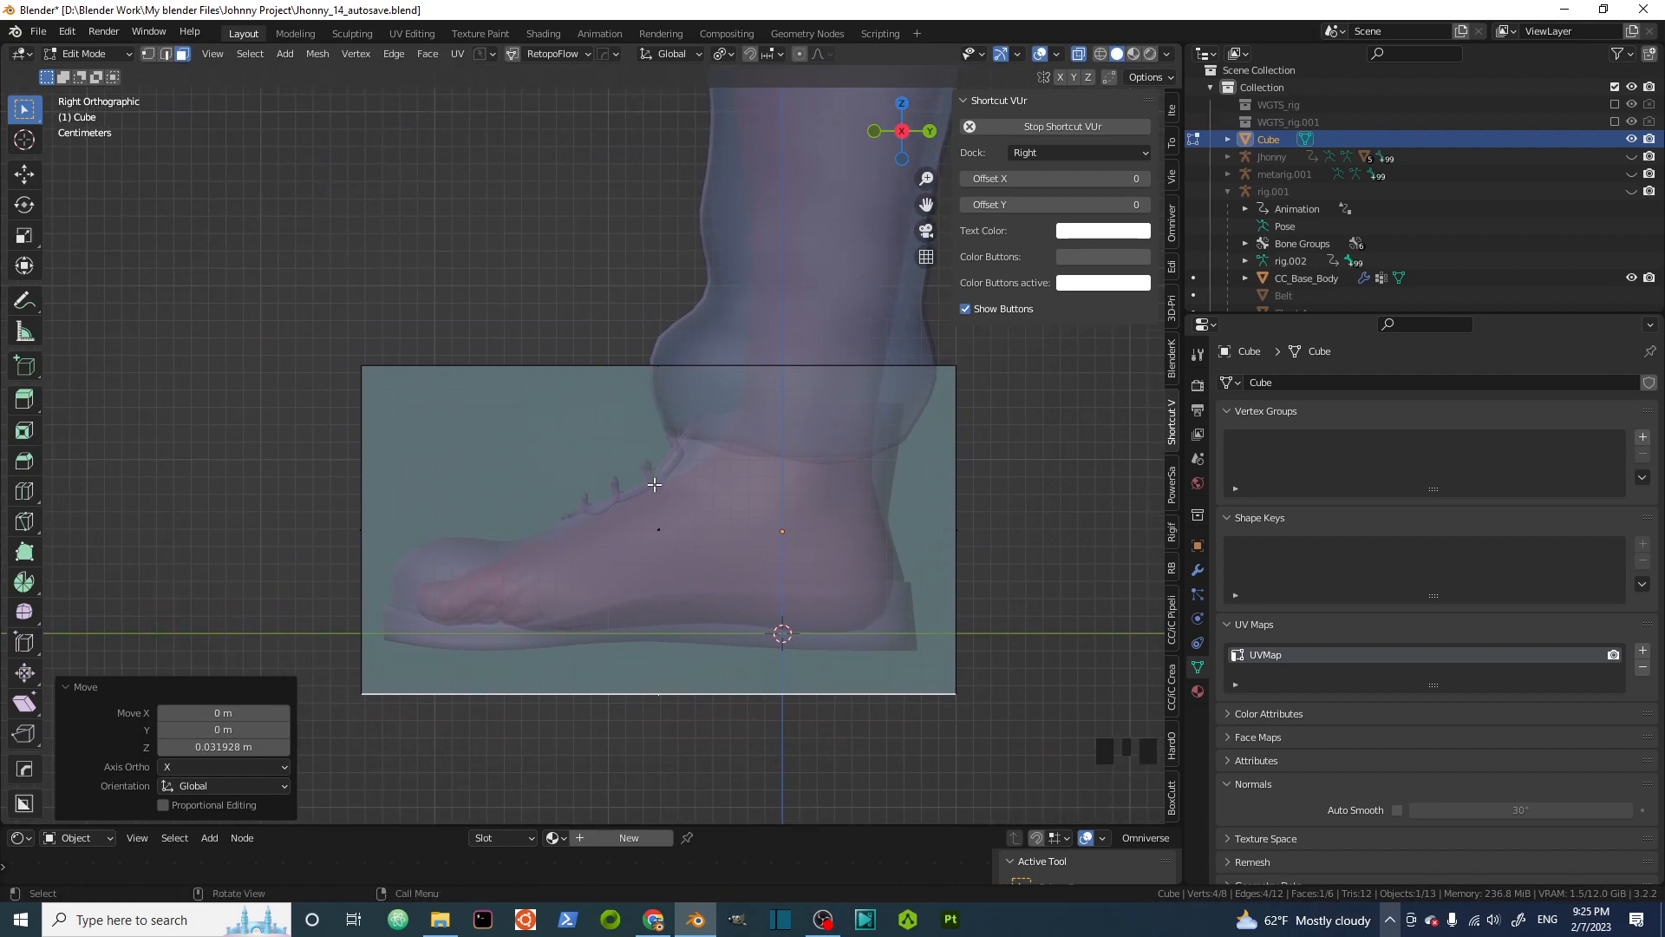
key("ctrl+r")
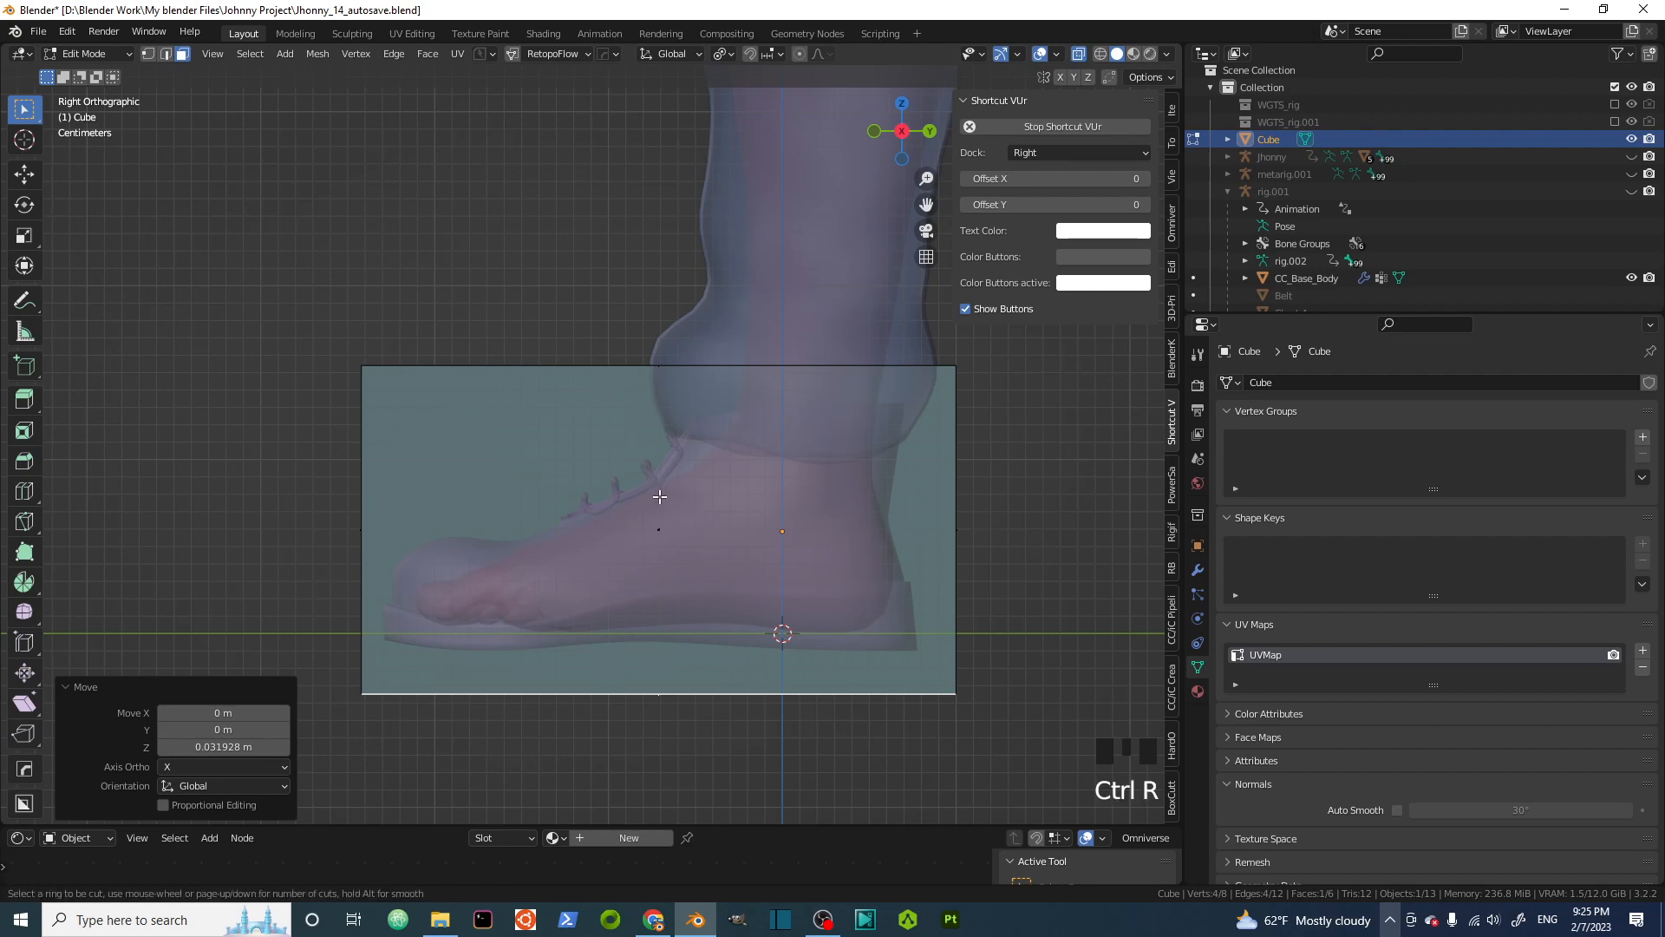
left_click(670, 401)
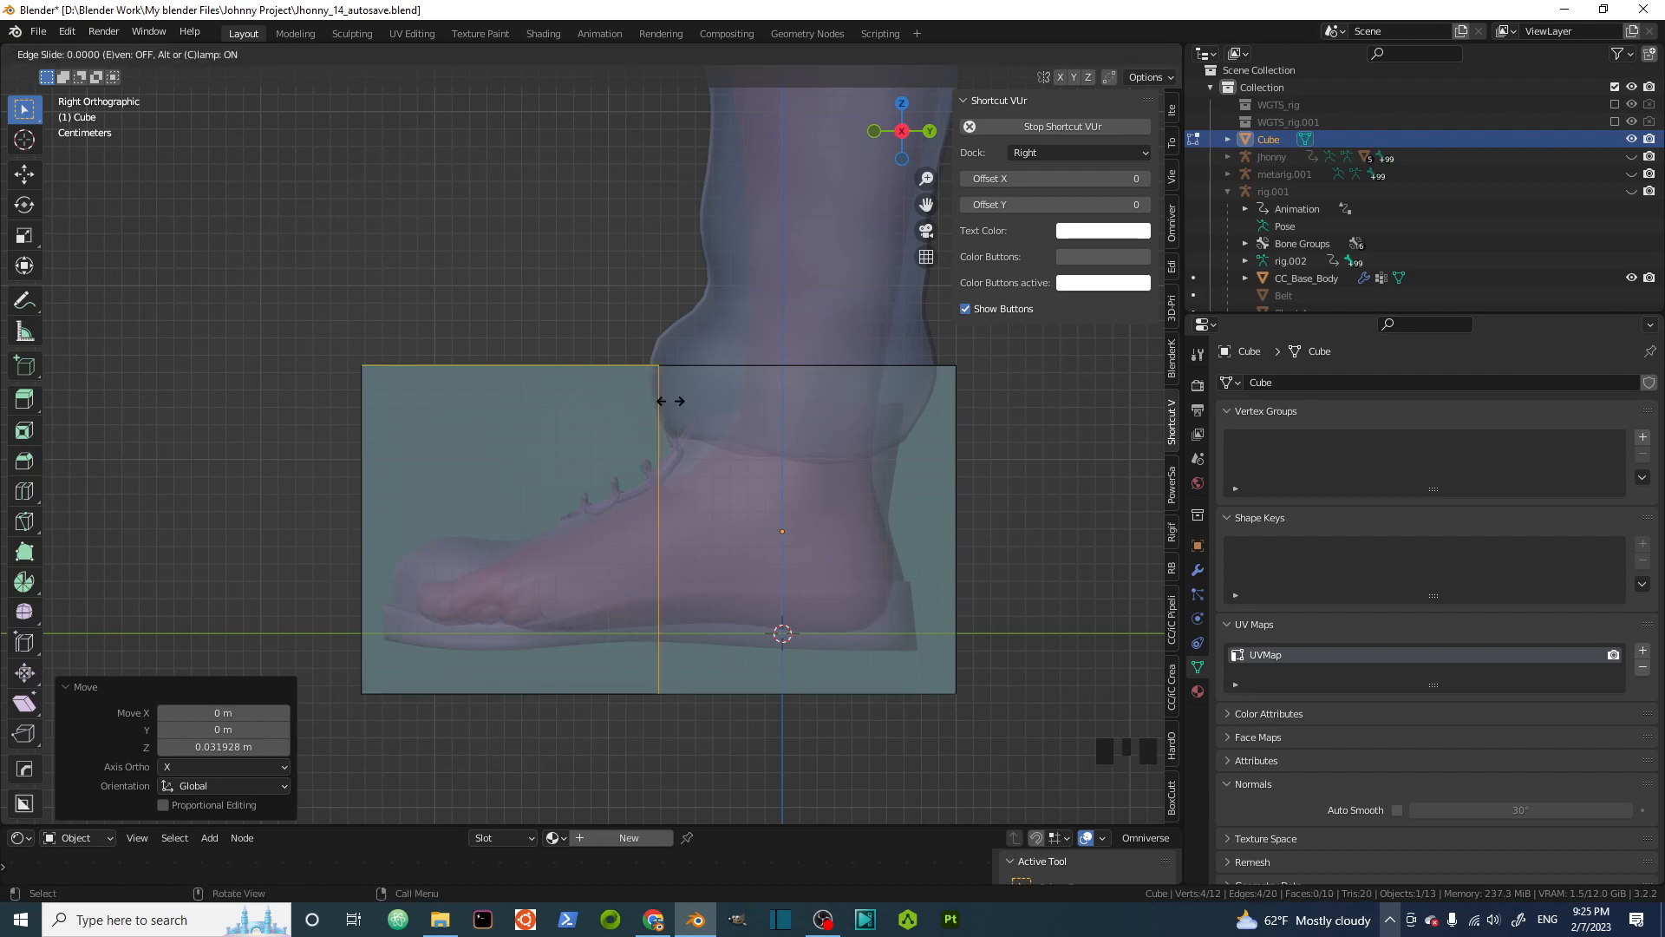
left_click(671, 401)
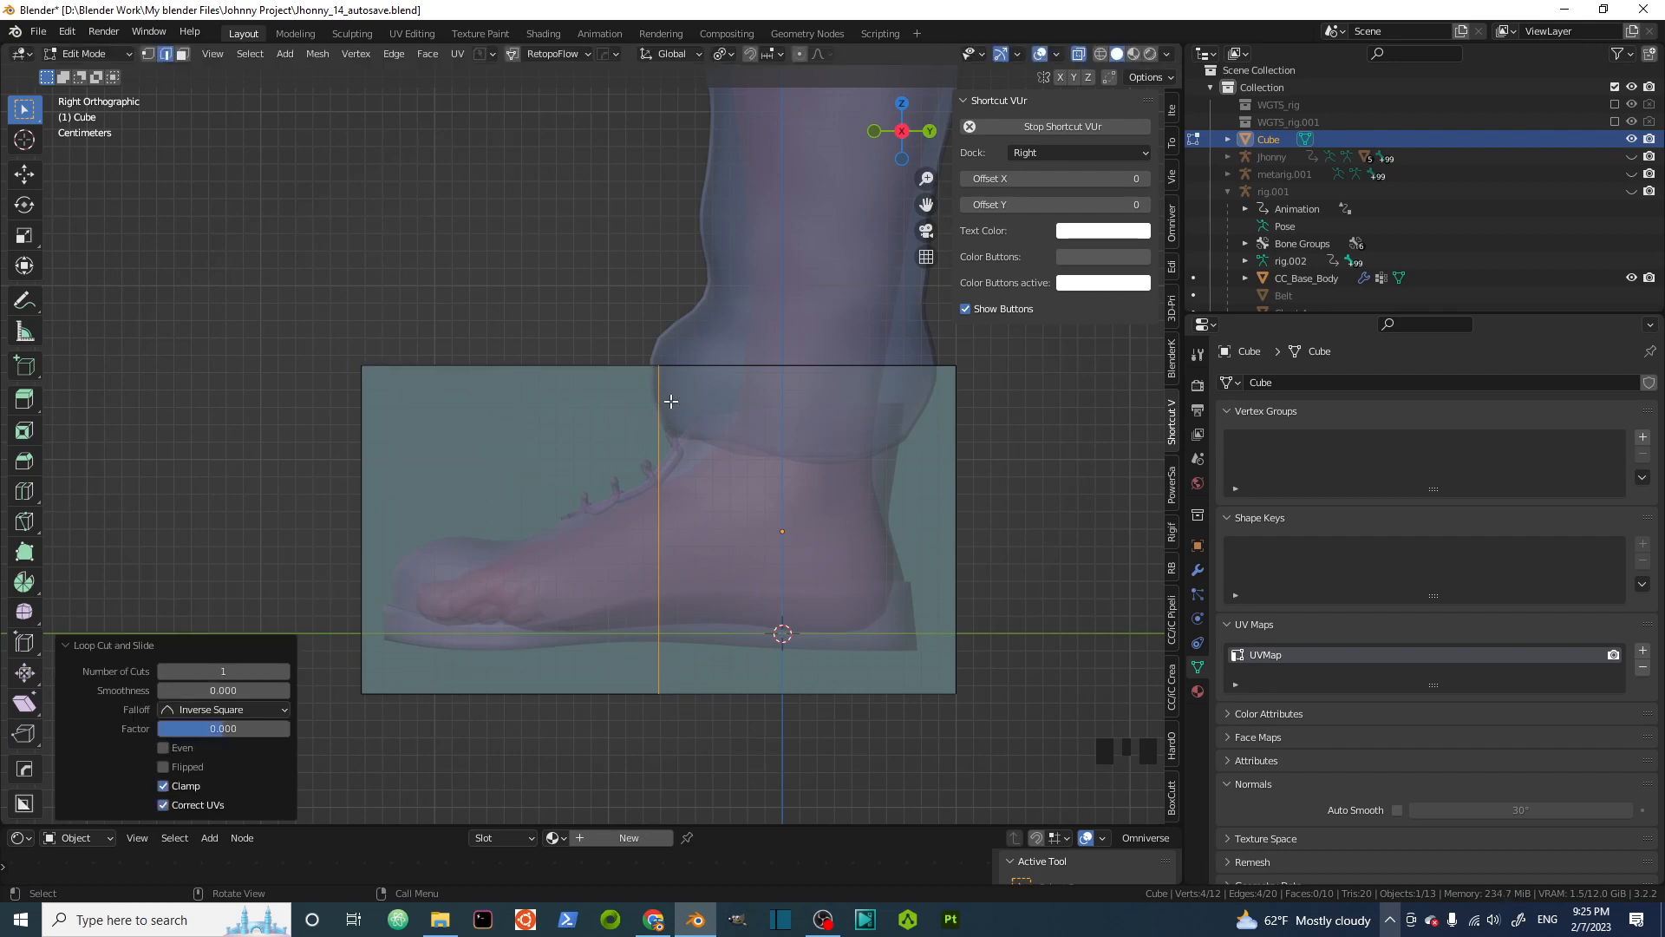
key("ctrl+r")
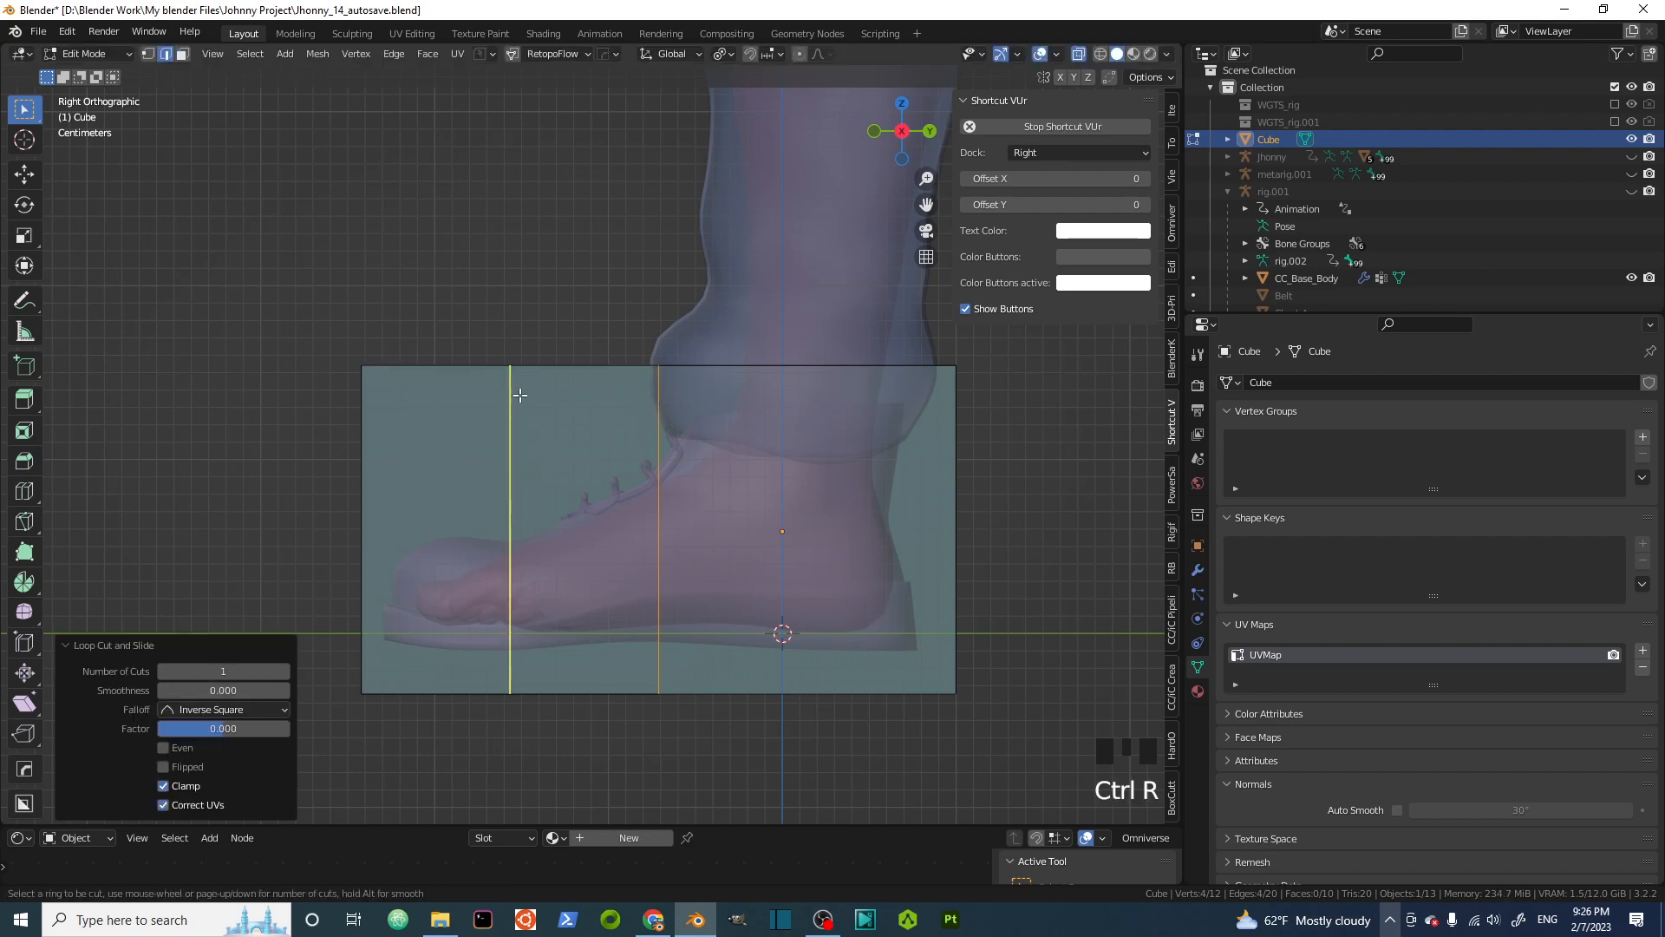
left_click(520, 395)
left_click(519, 394)
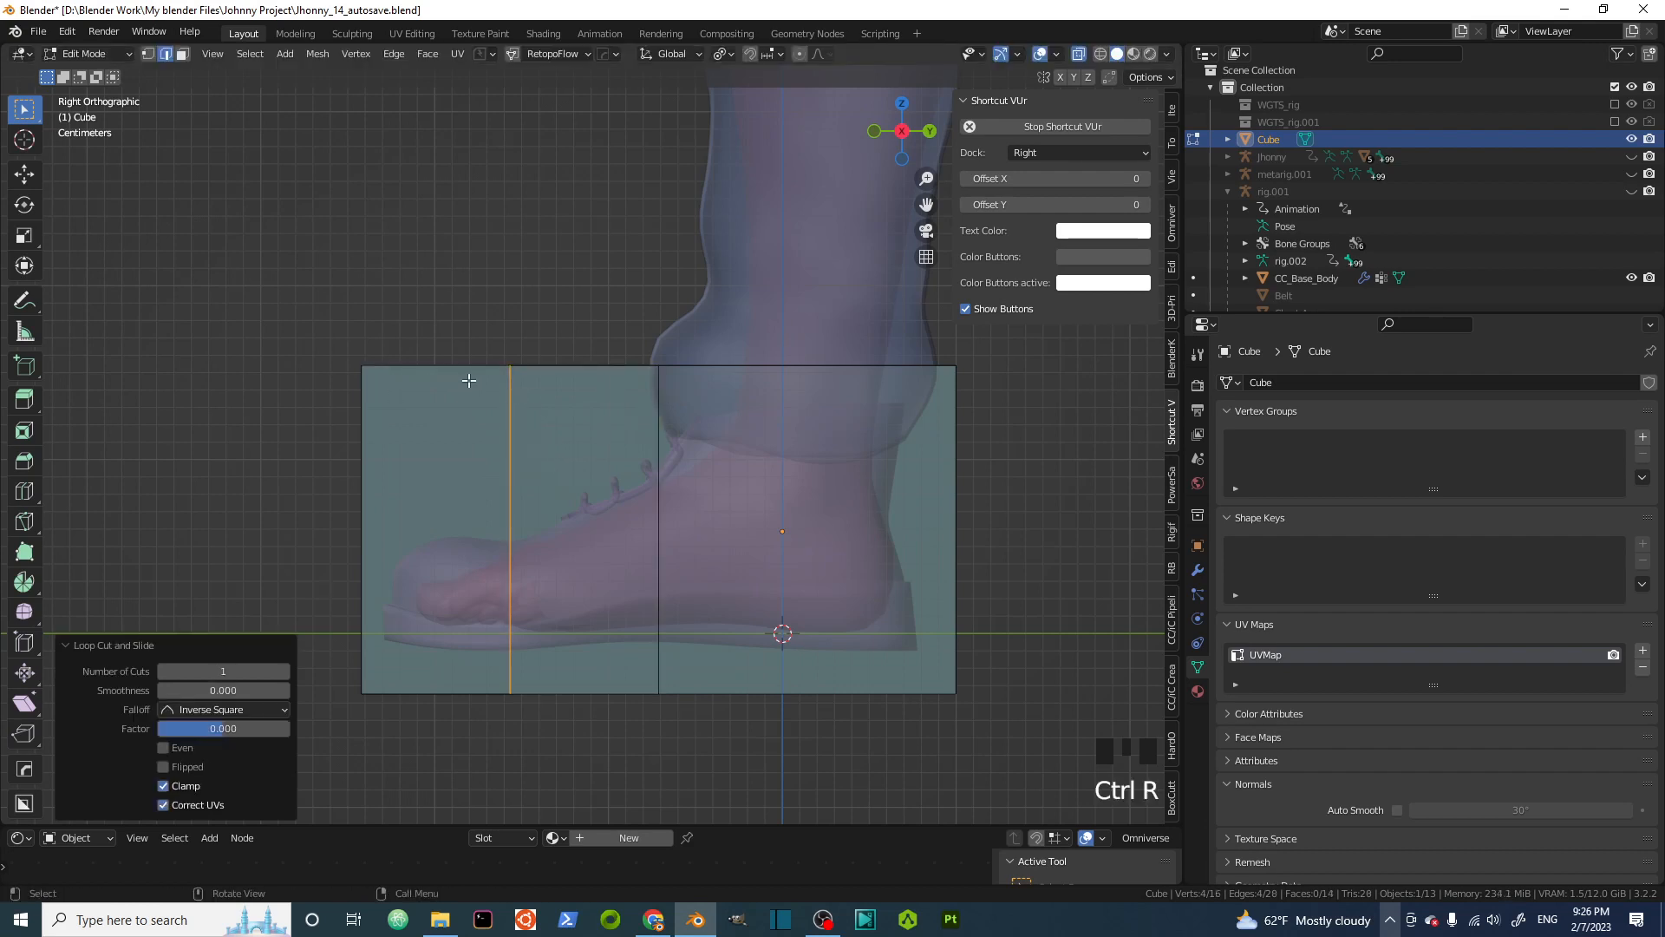
Select the two foremost cross edges on the box's top and lower them about 0.082 m along Z over the toe
middle_click_drag(469, 383, 495, 397)
left_click(182, 54)
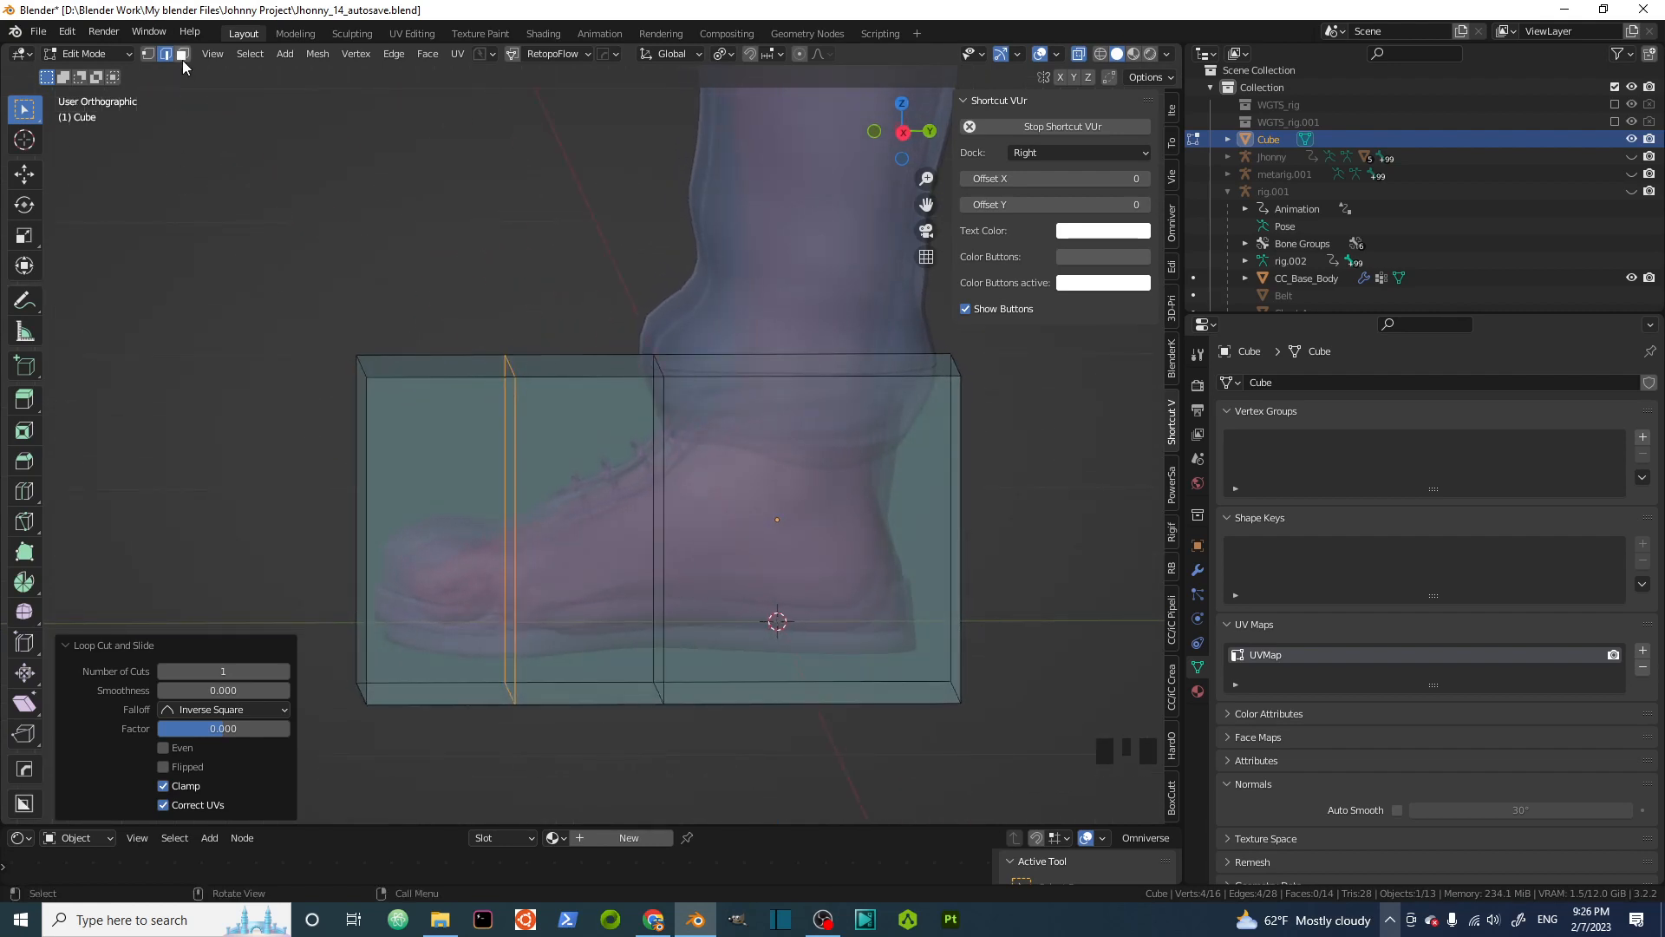
left_click(581, 366)
left_click(508, 365)
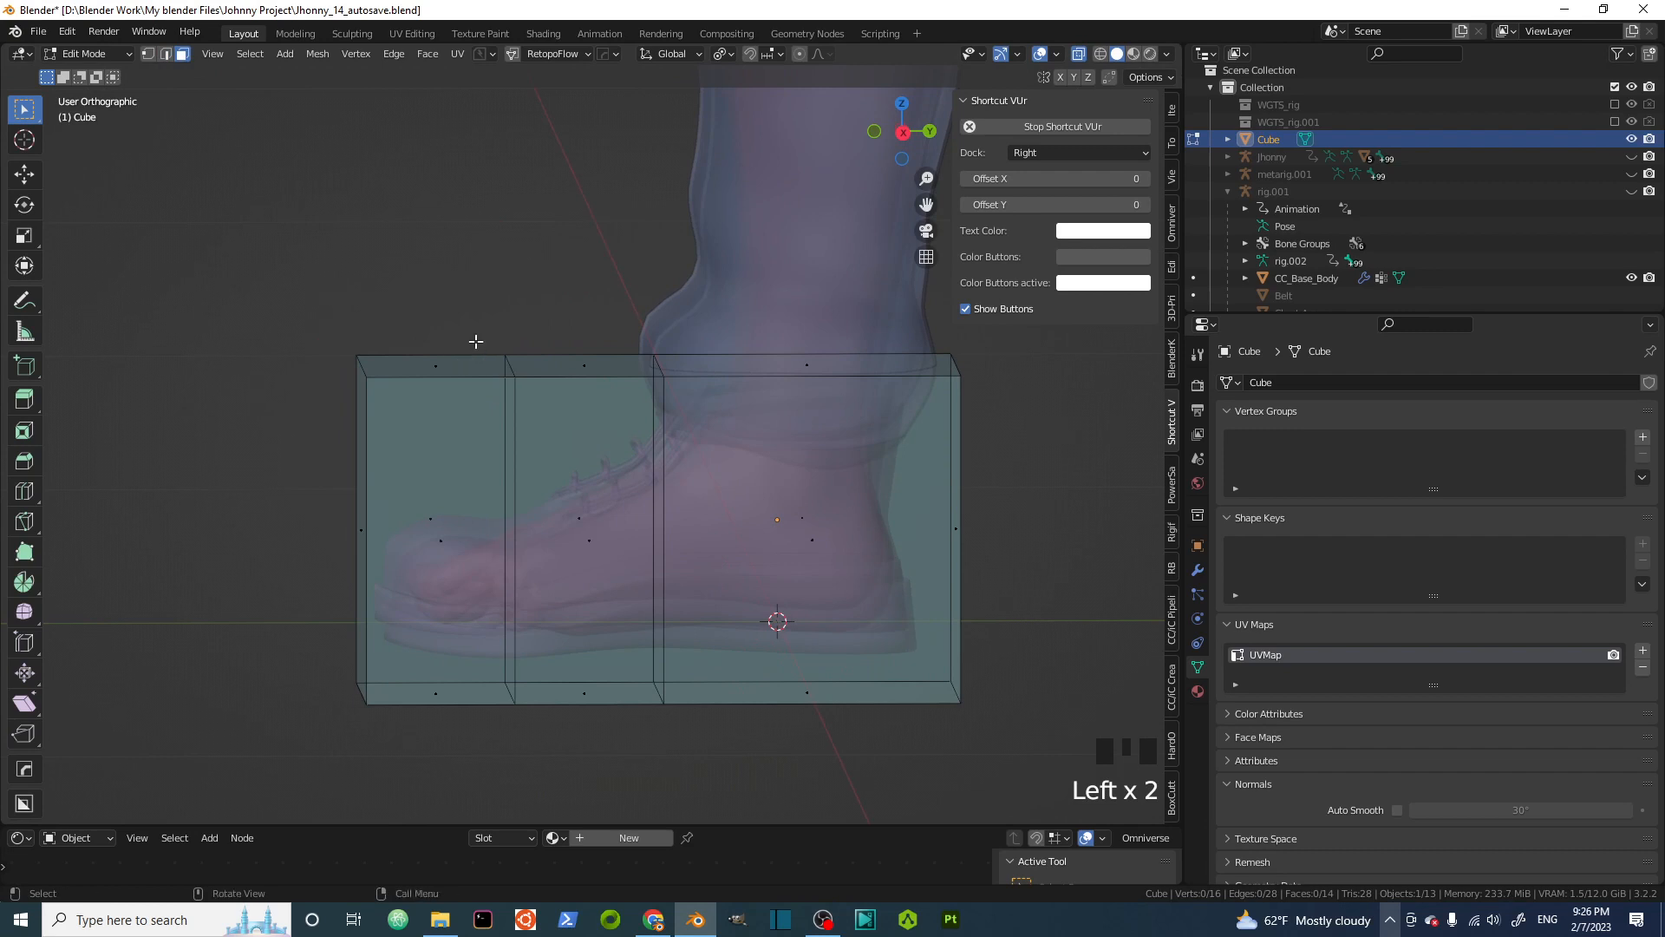
left_click(166, 53)
left_click(510, 368)
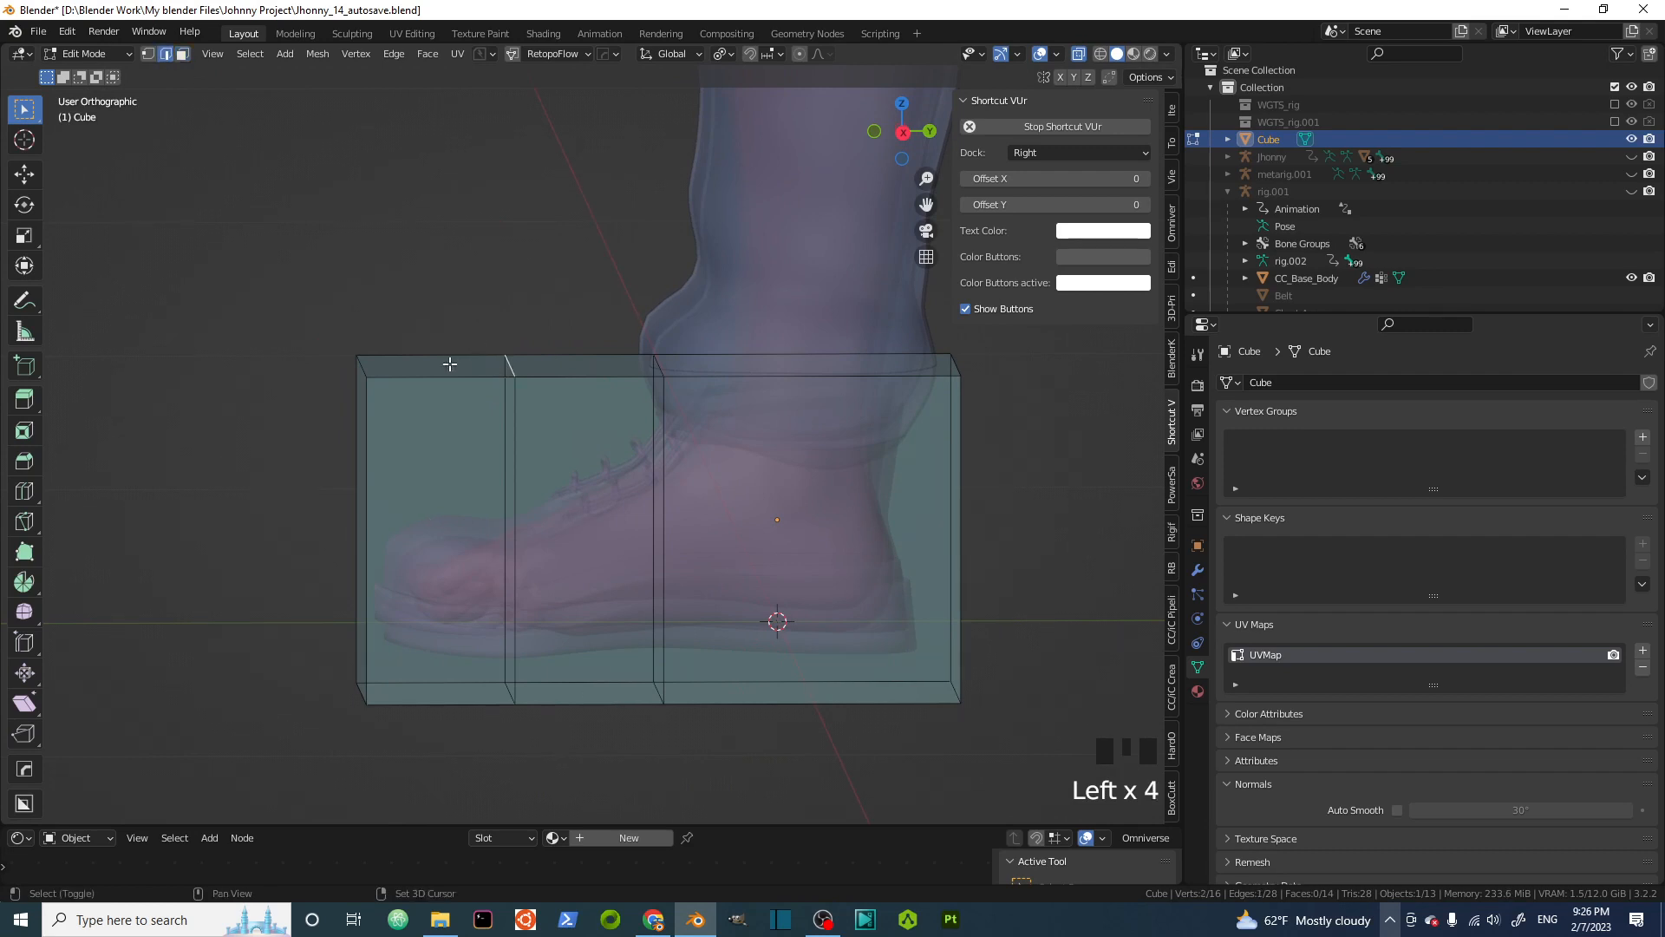
left_click(378, 364, "shift")
key("KP_3")
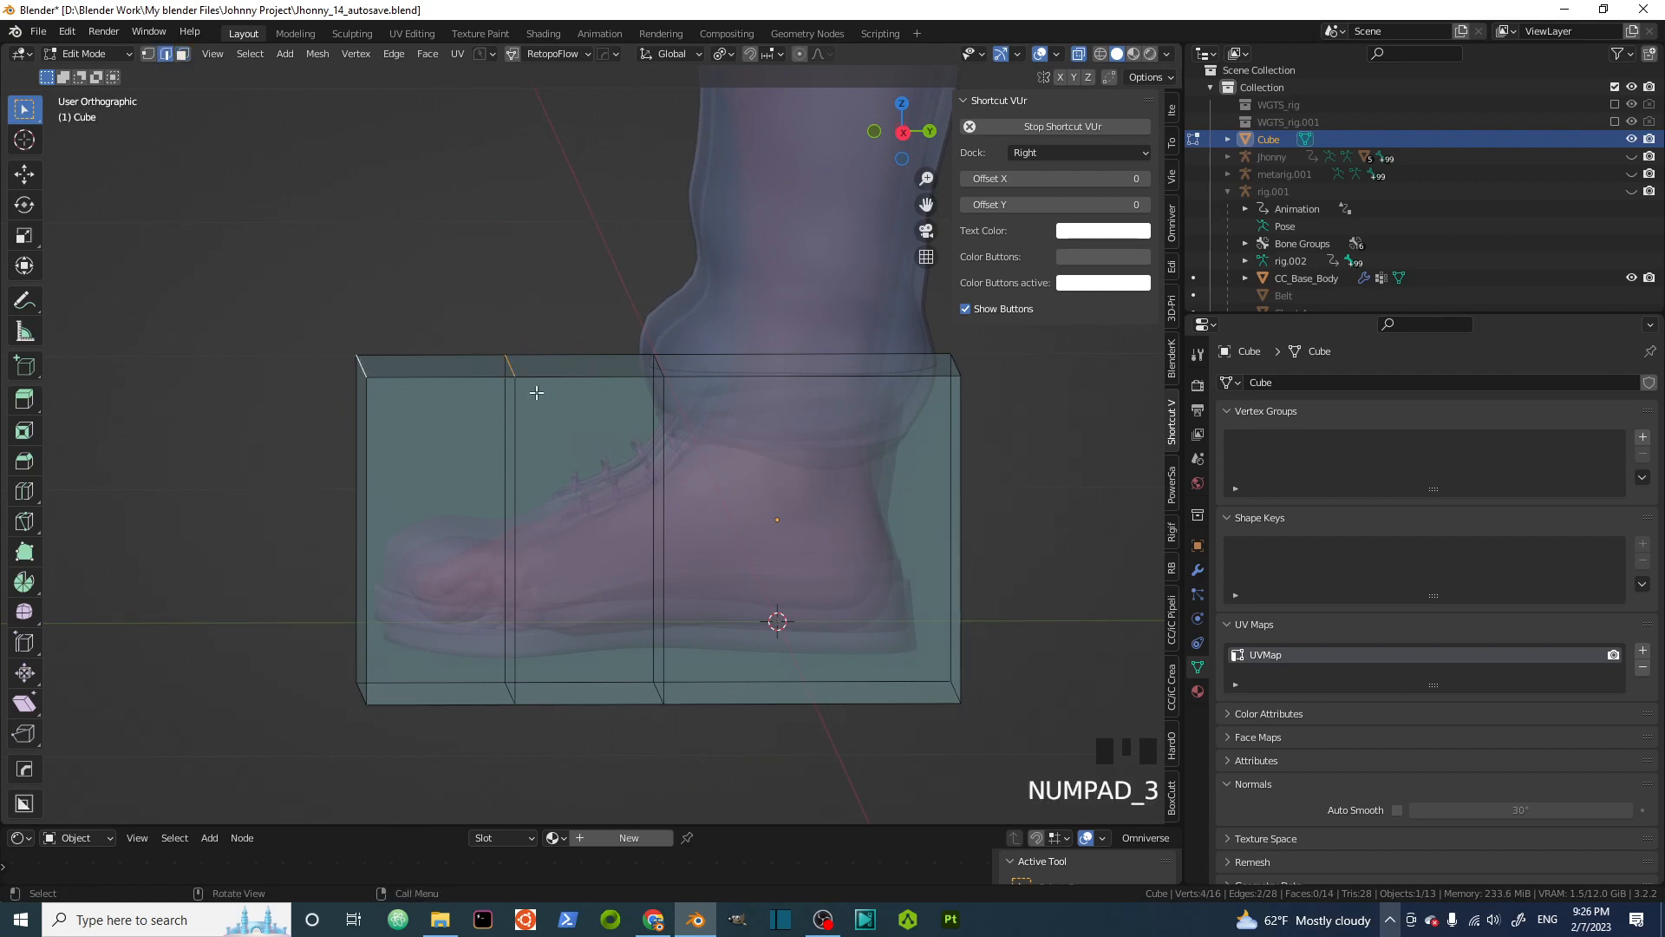
key("g")
key("z")
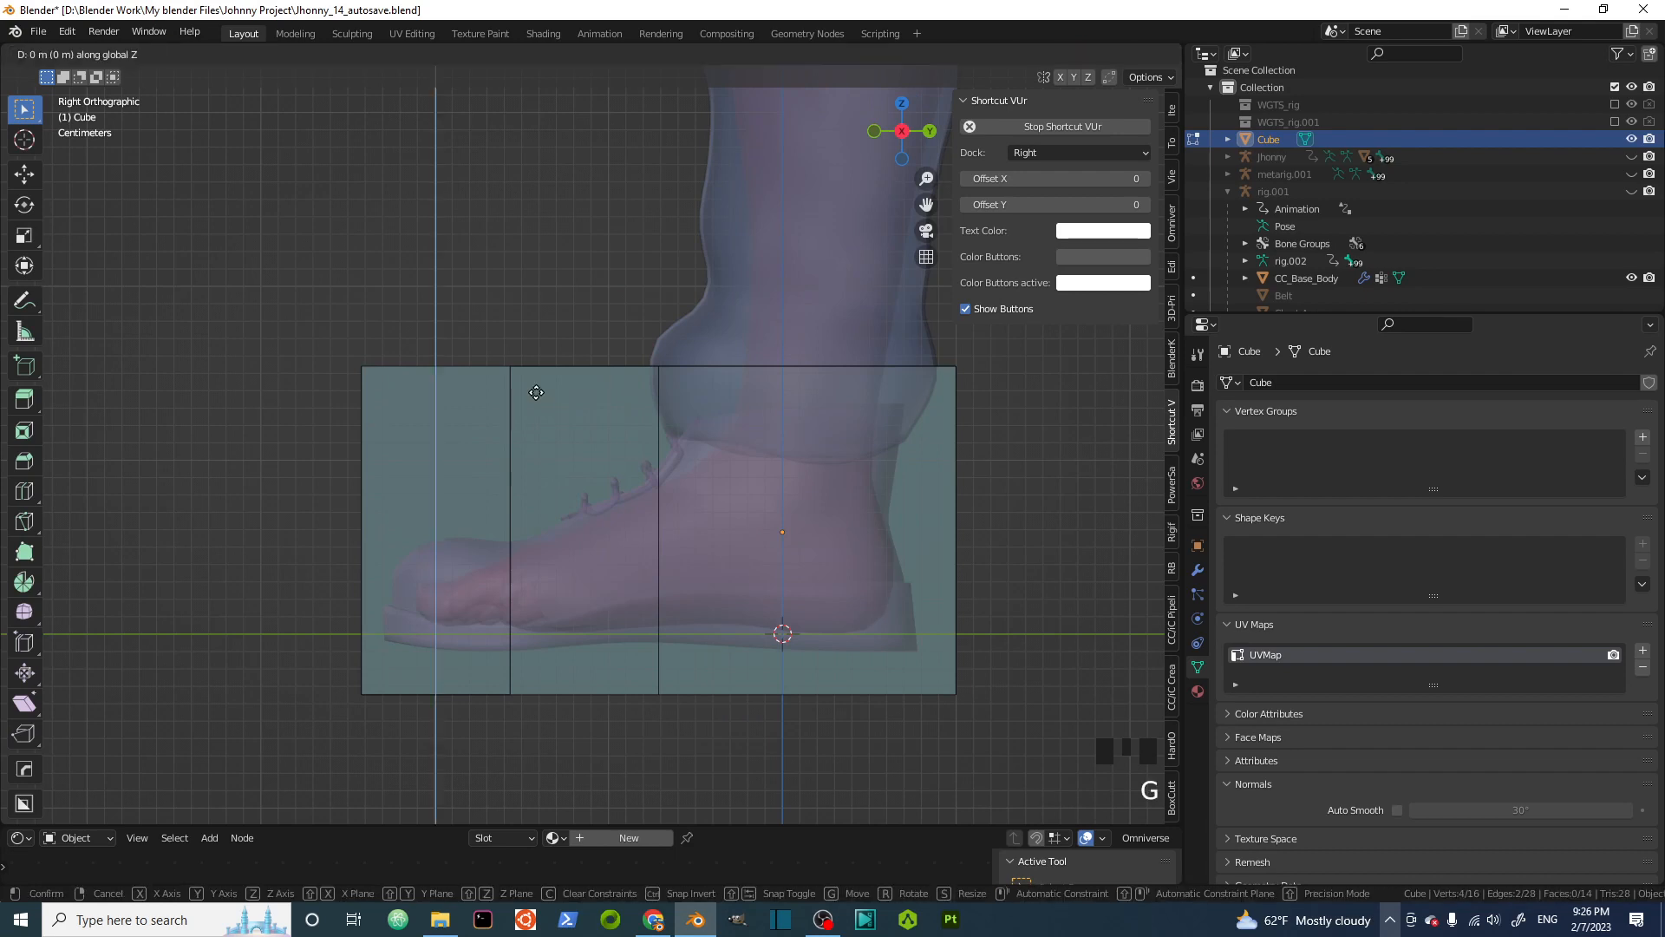
left_click(539, 532)
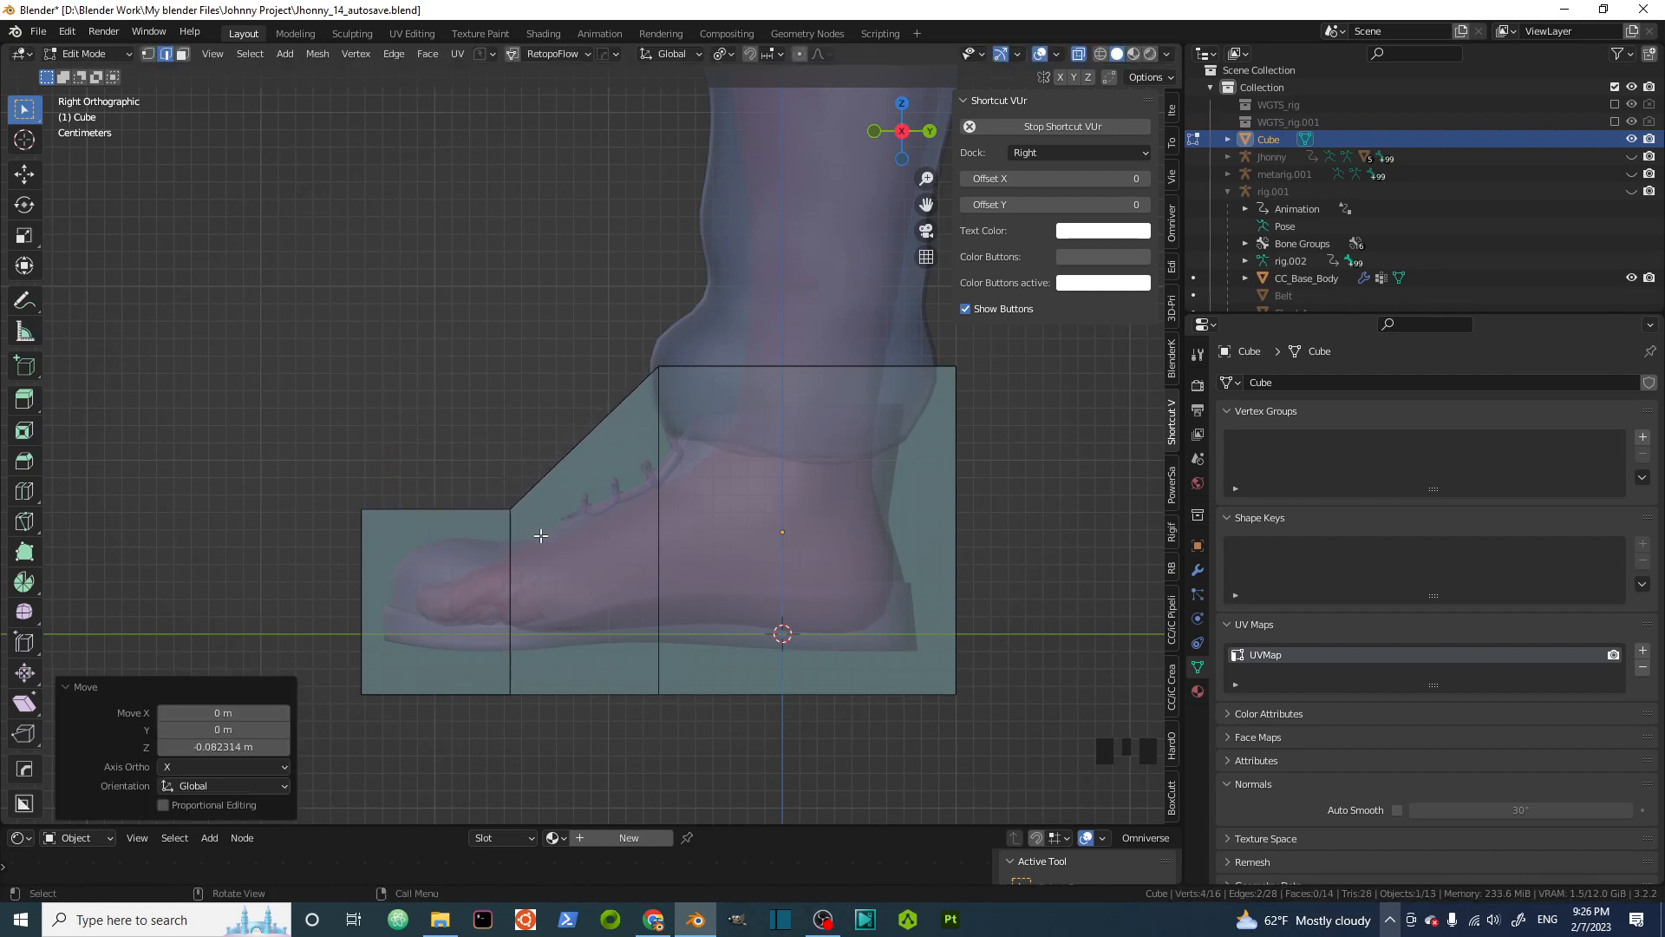
Check the stepped box around the shoe, return to Object Mode and turn off X-ray
middle_click_drag(539, 532, 689, 543)
scroll(668, 465, "down", 2)
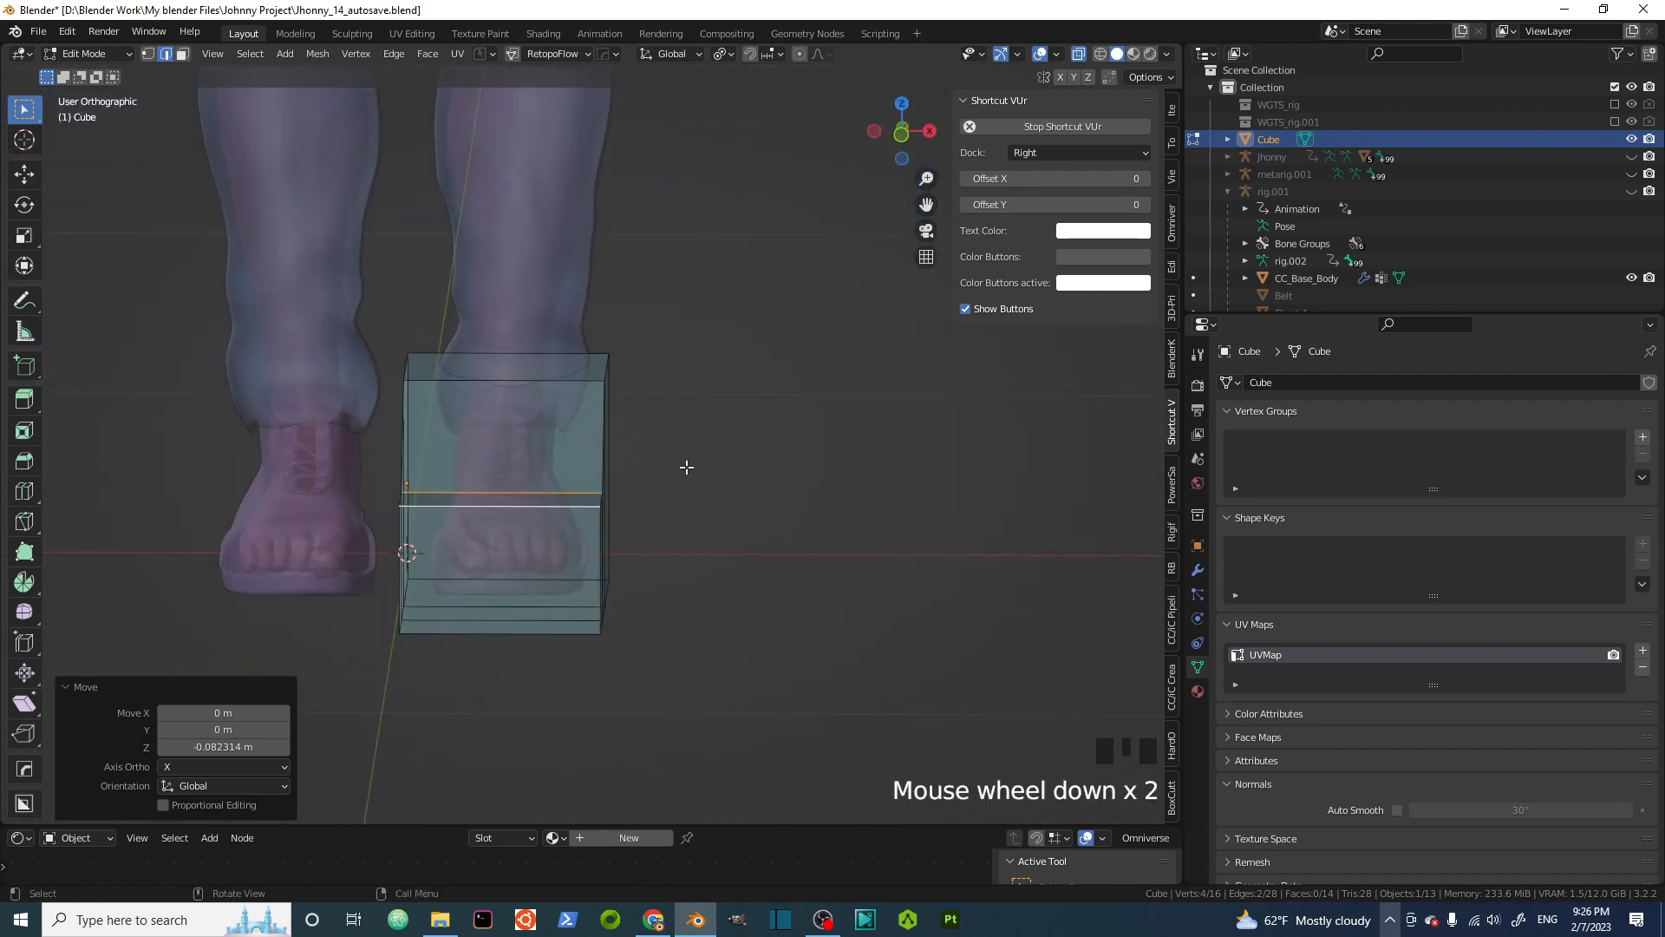
middle_click_drag(680, 465, 644, 496)
scroll(685, 498, "up", 2)
key("KP_3")
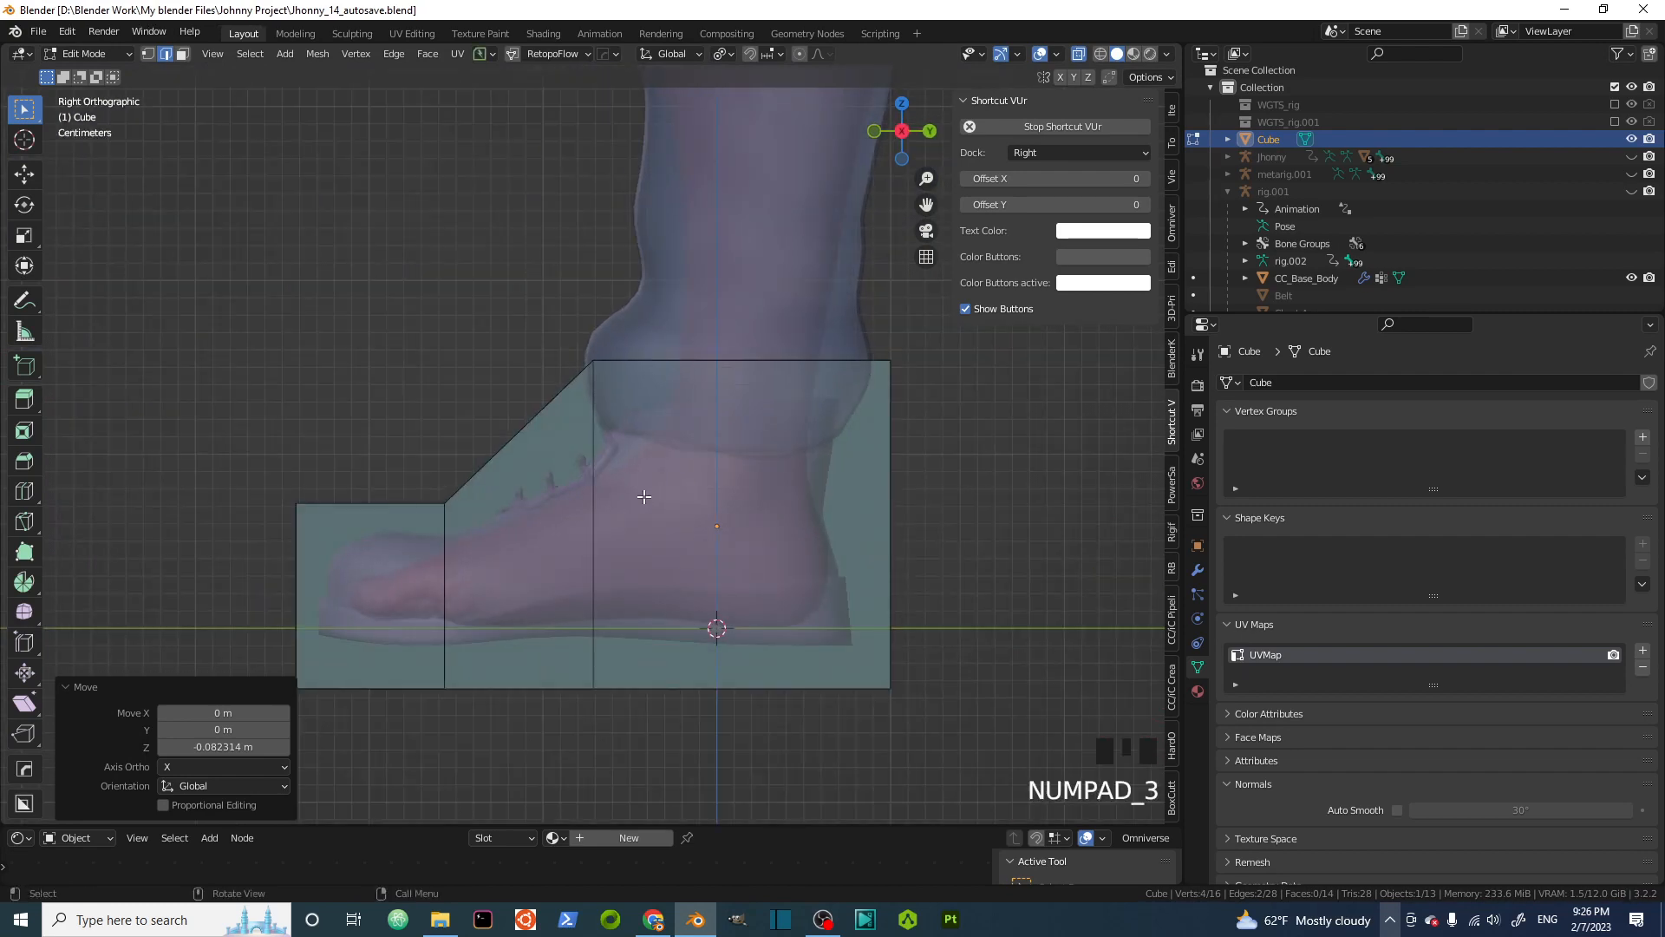
key("Tab")
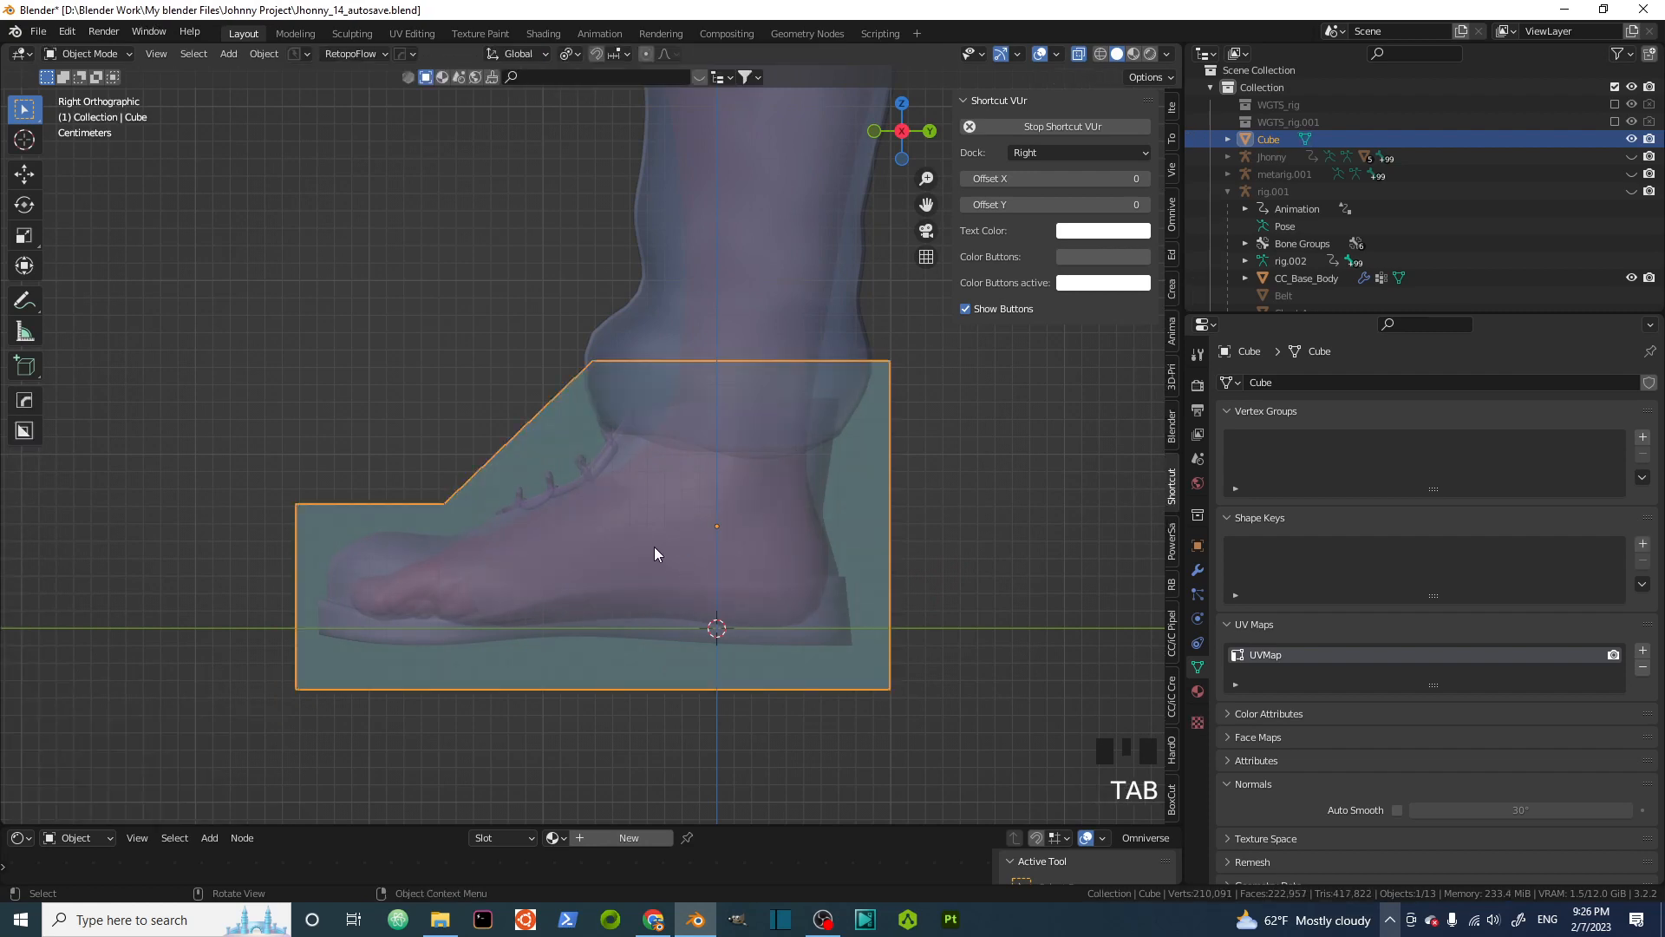
scroll(767, 529, "down", 1)
key("alt+z")
middle_click_drag(654, 512, 824, 536)
Add a Subdivision Surface modifier to the box and set its viewport levels to 2
left_click(1196, 571)
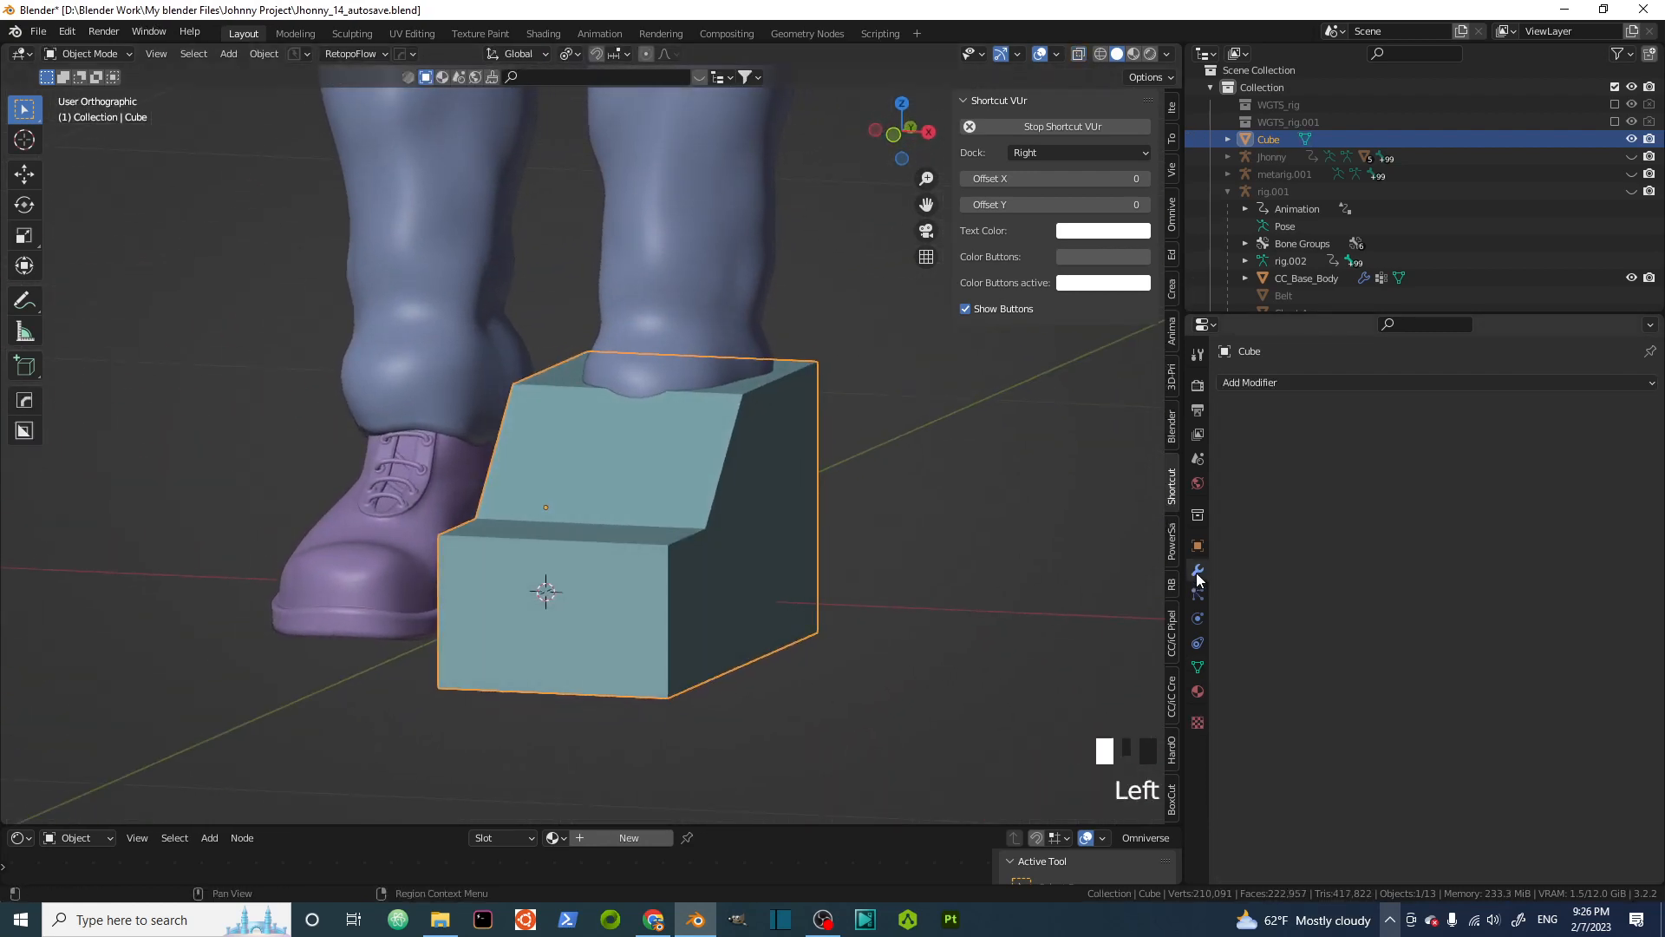
left_click(1360, 383)
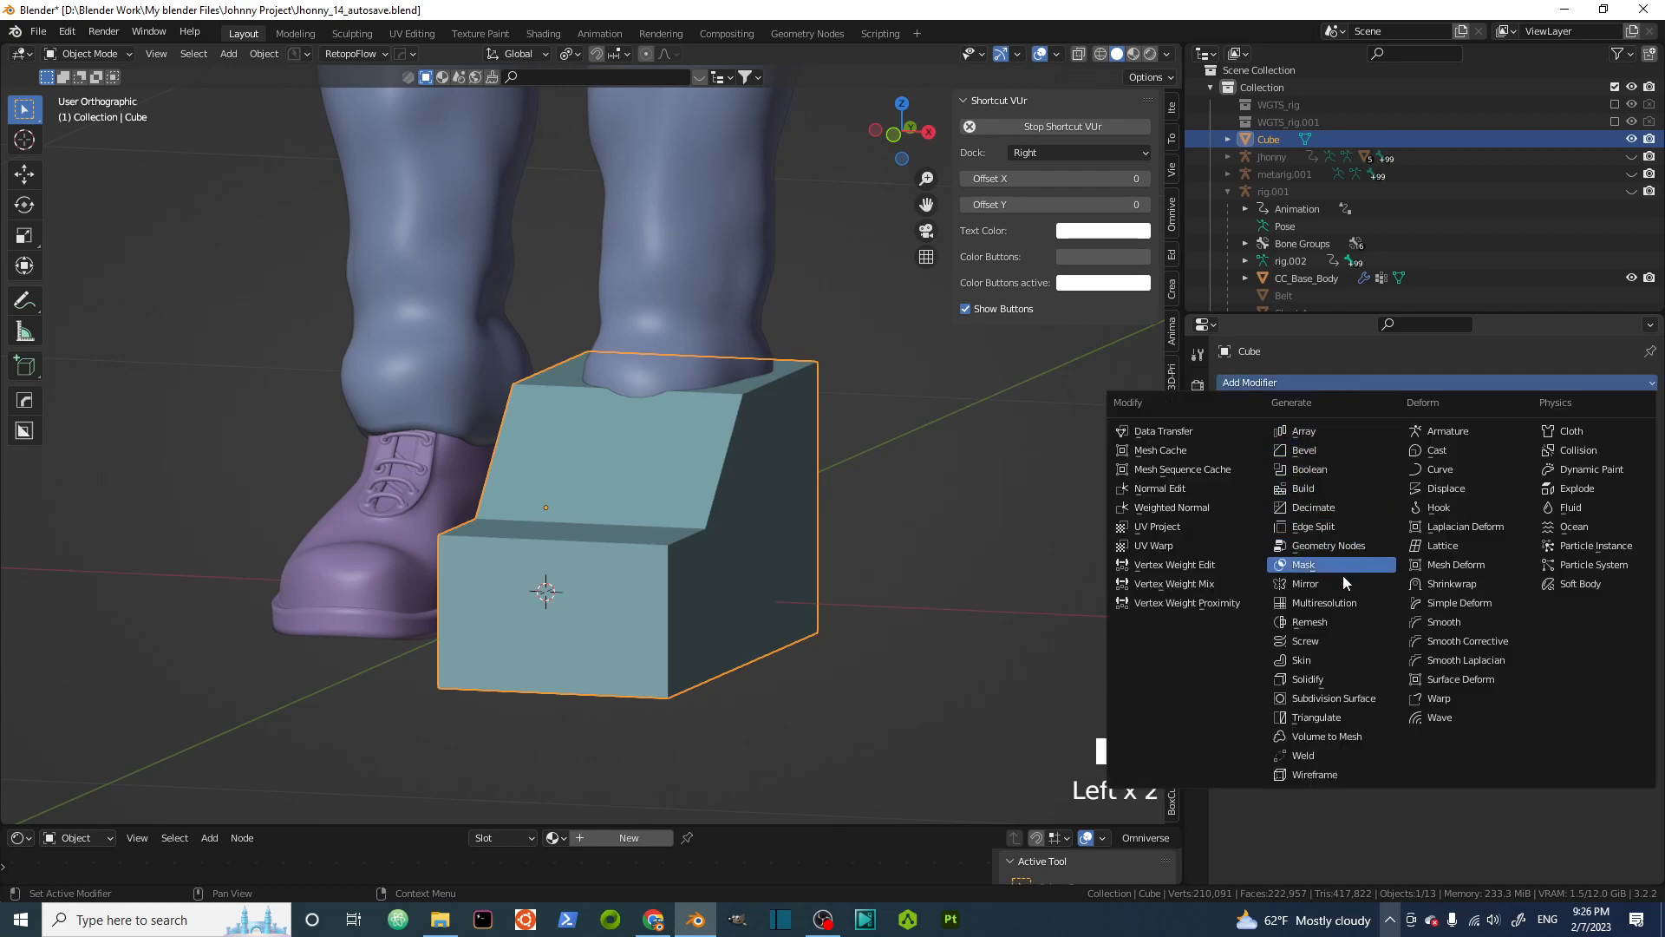
left_click(1334, 695)
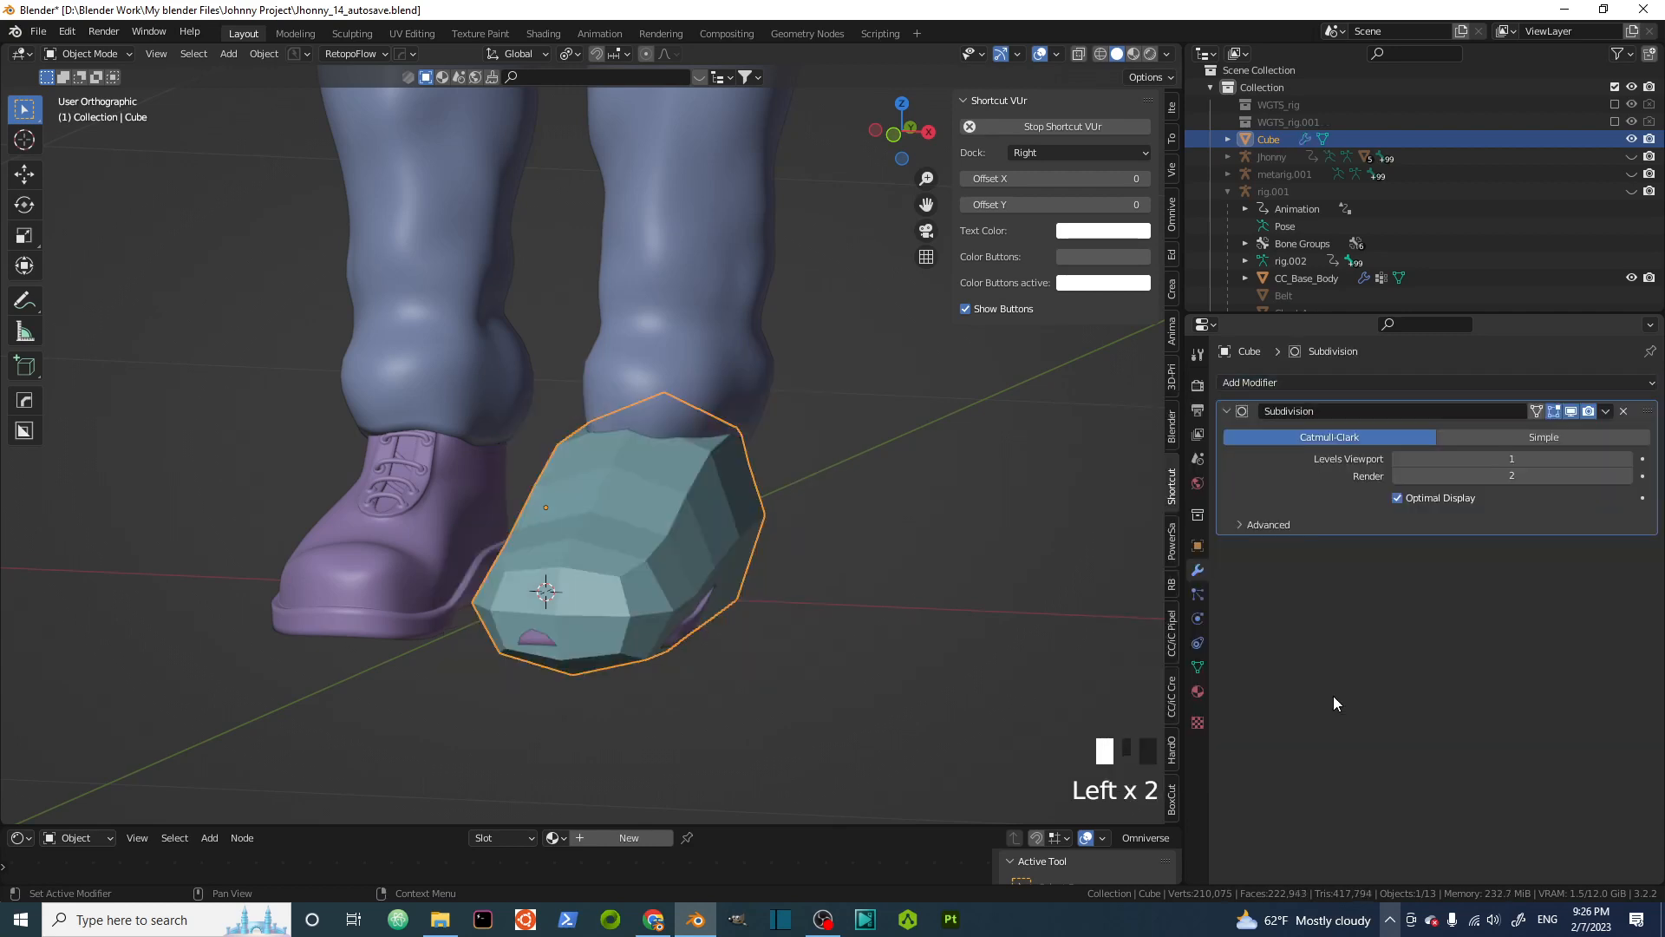
left_click(1628, 459)
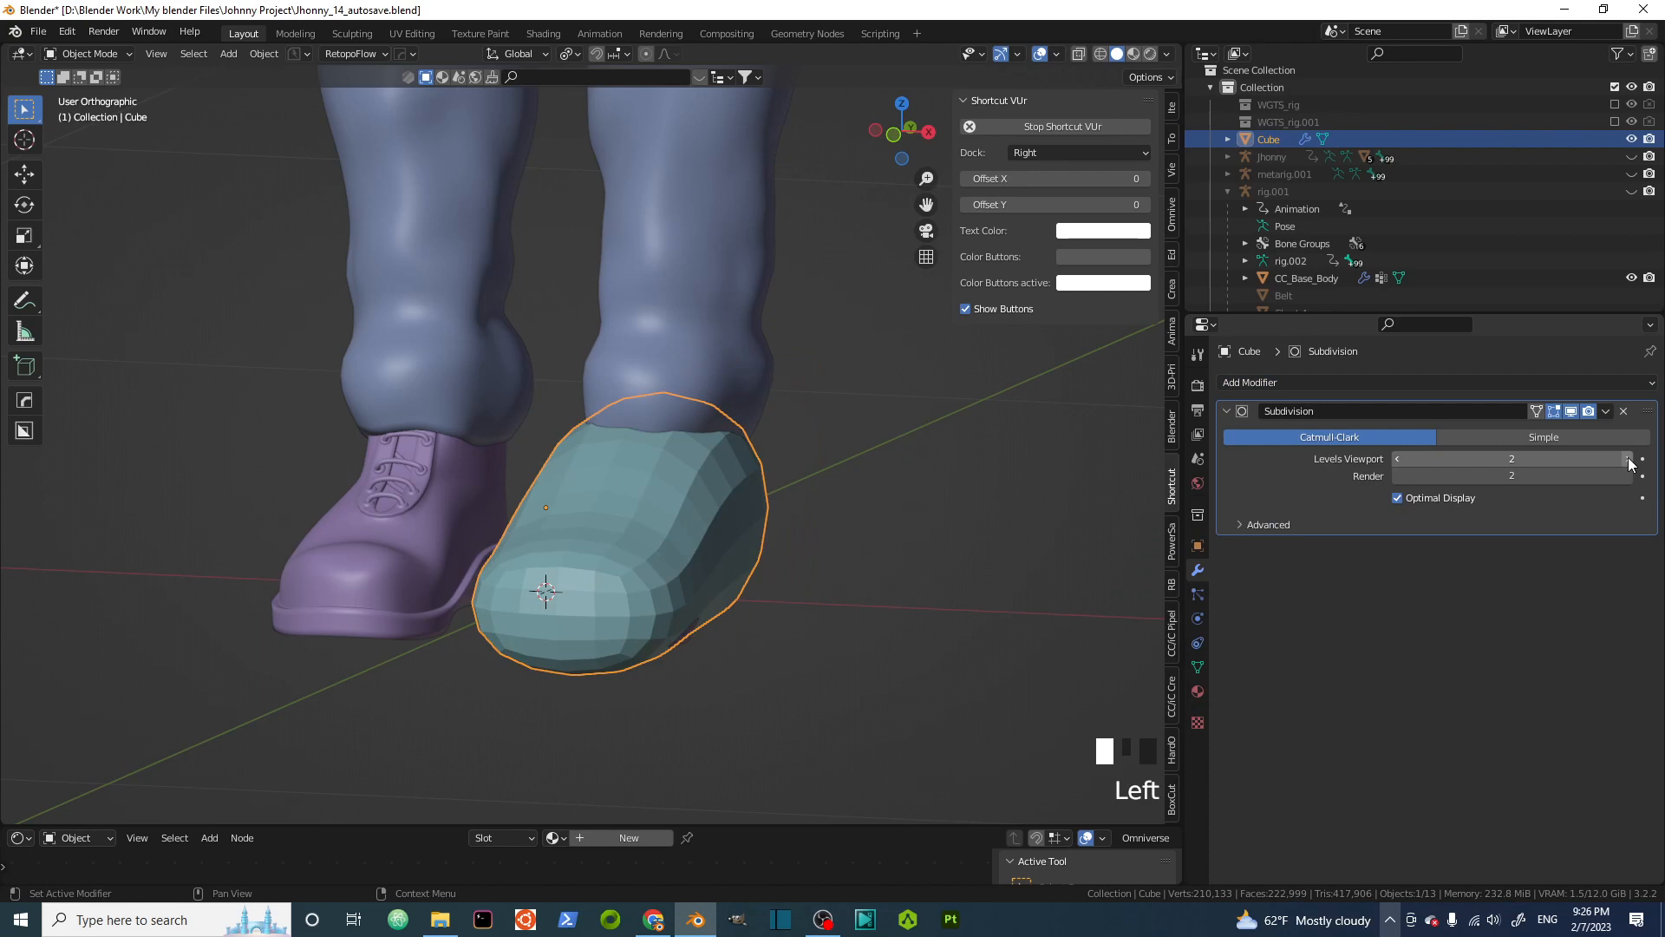
In Edit Mode, select the box's rear face and move it about 0.008 m backward along Y behind the heel
middle_click_drag(752, 602, 663, 586)
scroll(668, 531, "down", 1)
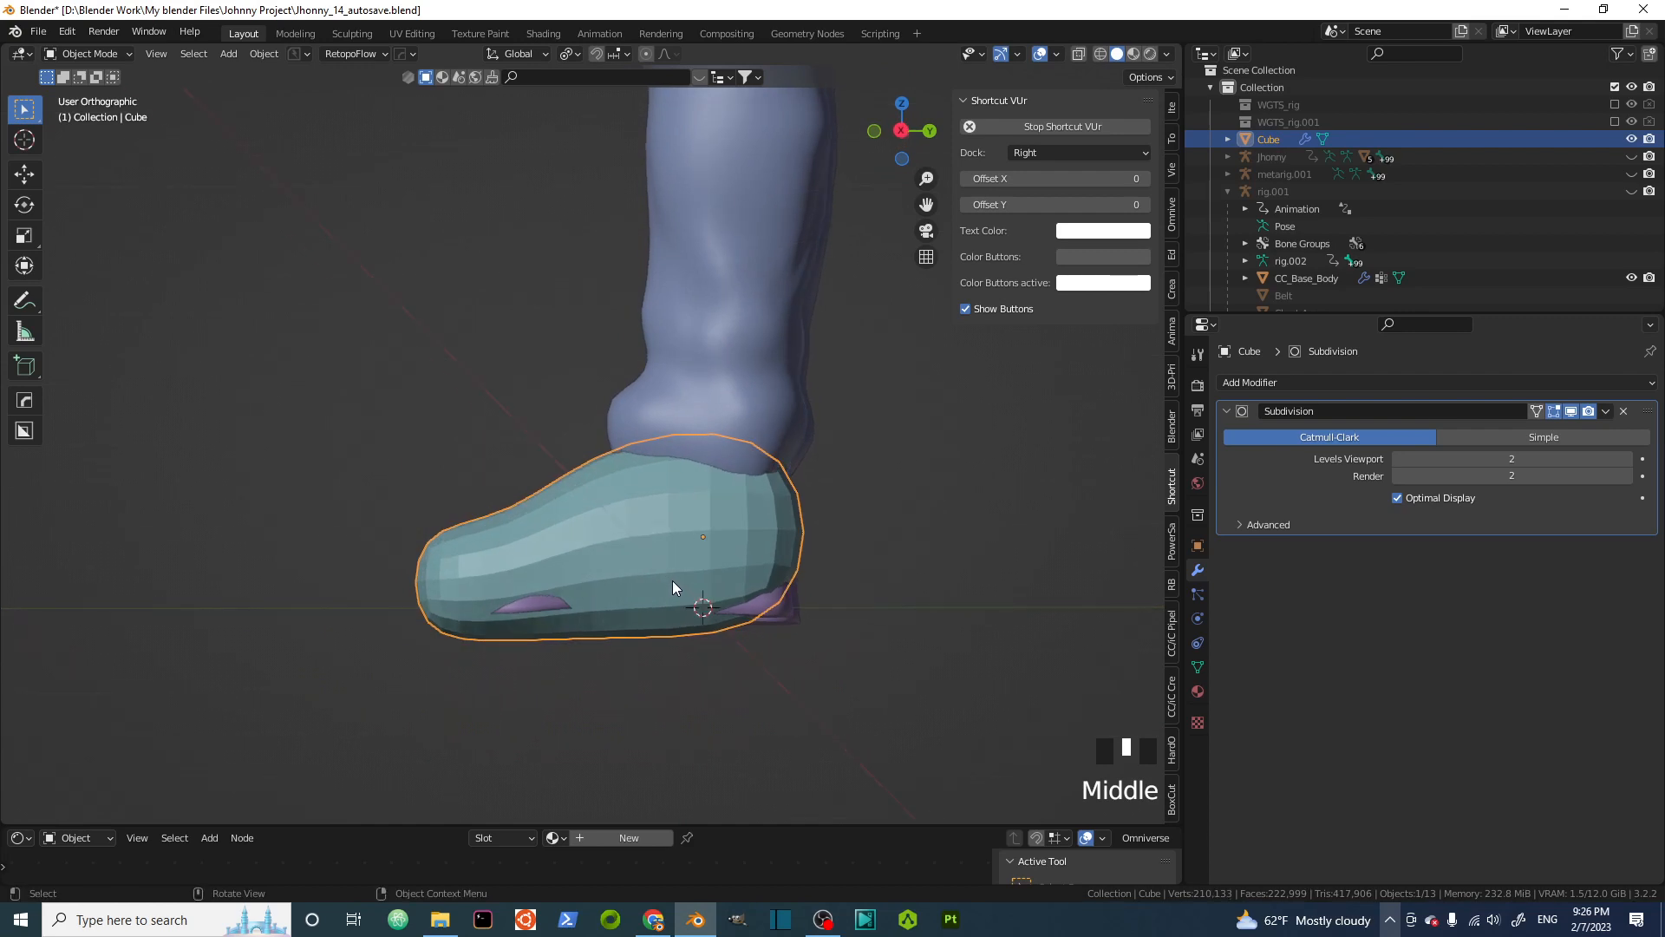
key("Tab")
middle_click_drag(840, 524, 817, 544)
left_click(182, 54)
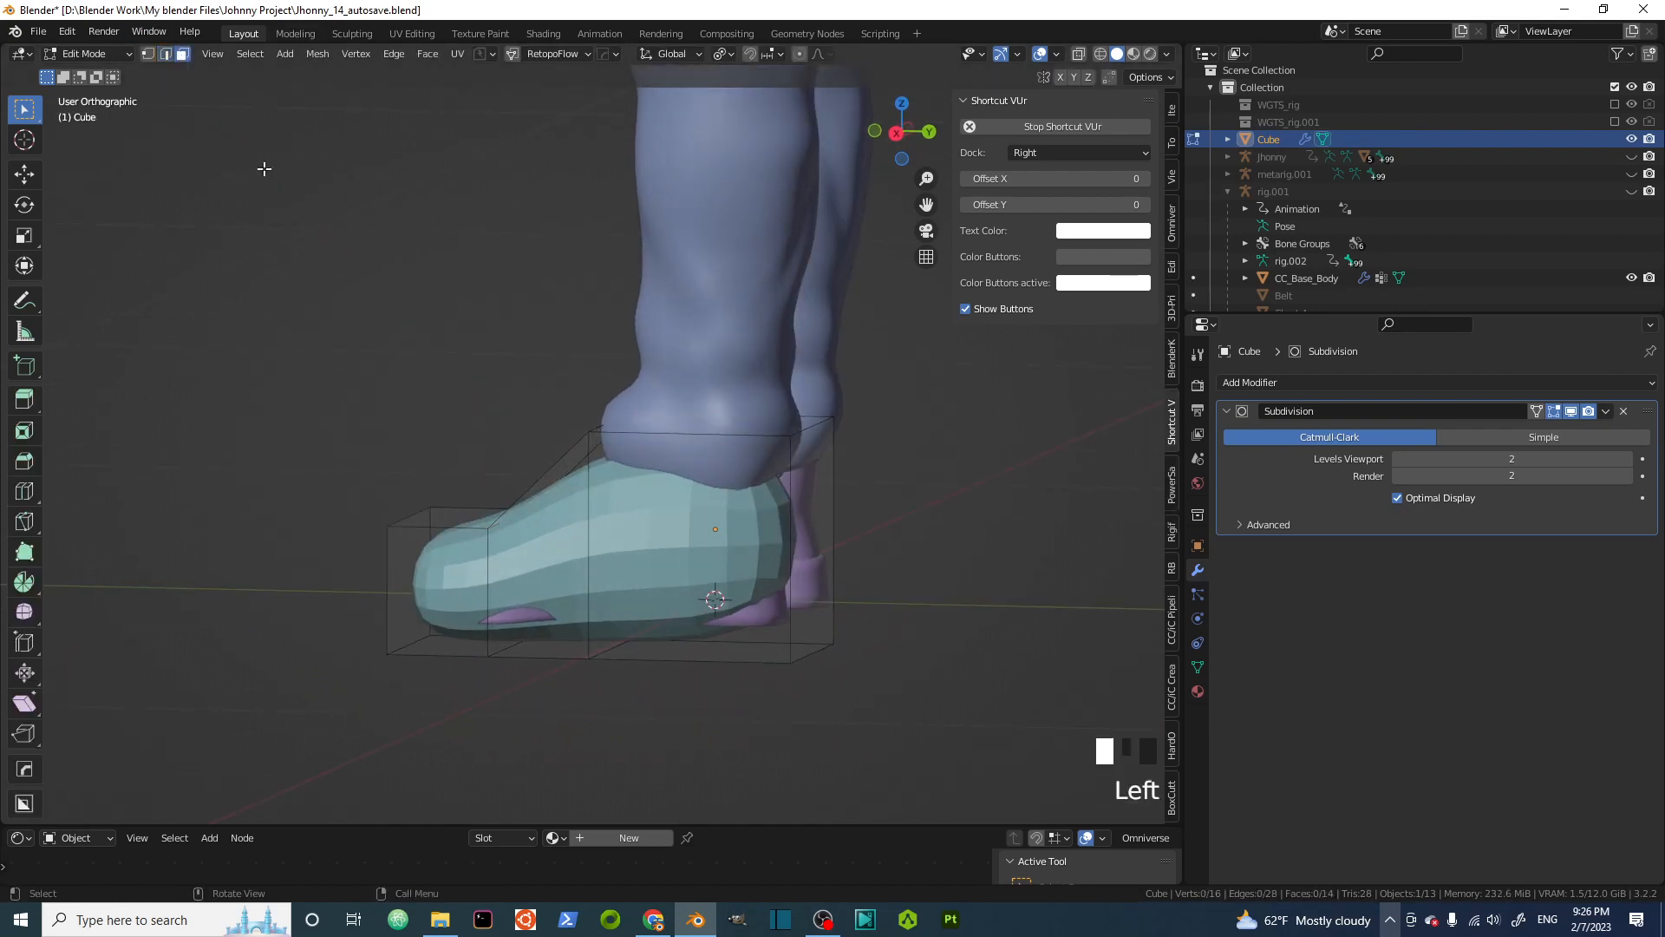
left_click(817, 545)
key("g")
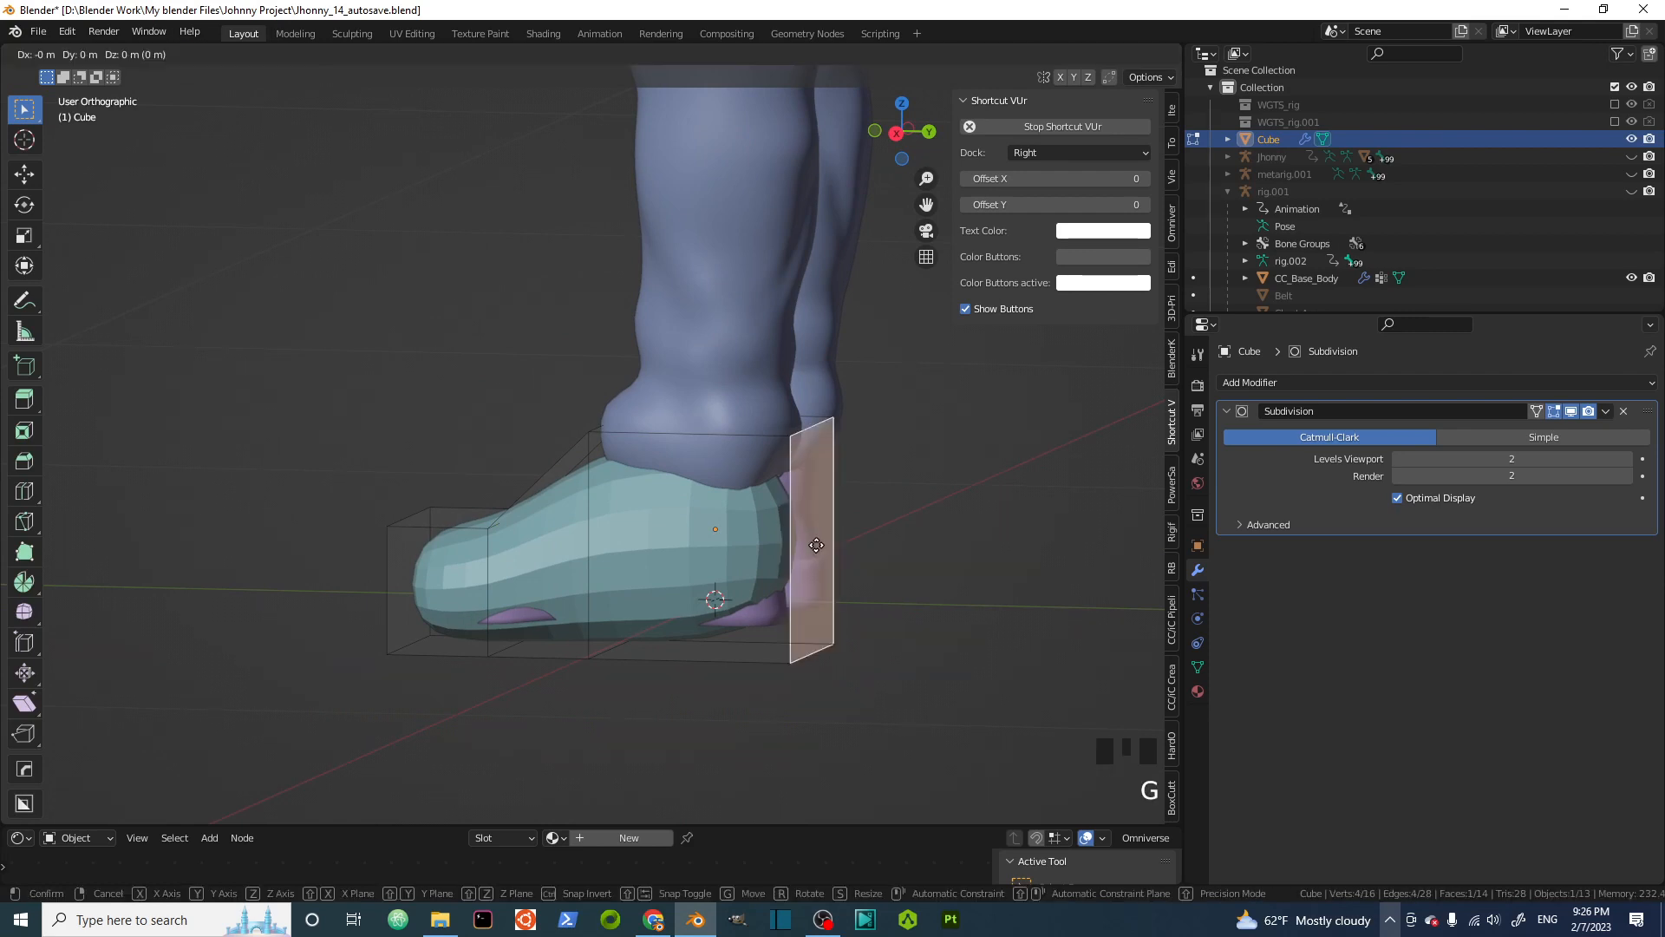
key("y")
left_click(825, 552)
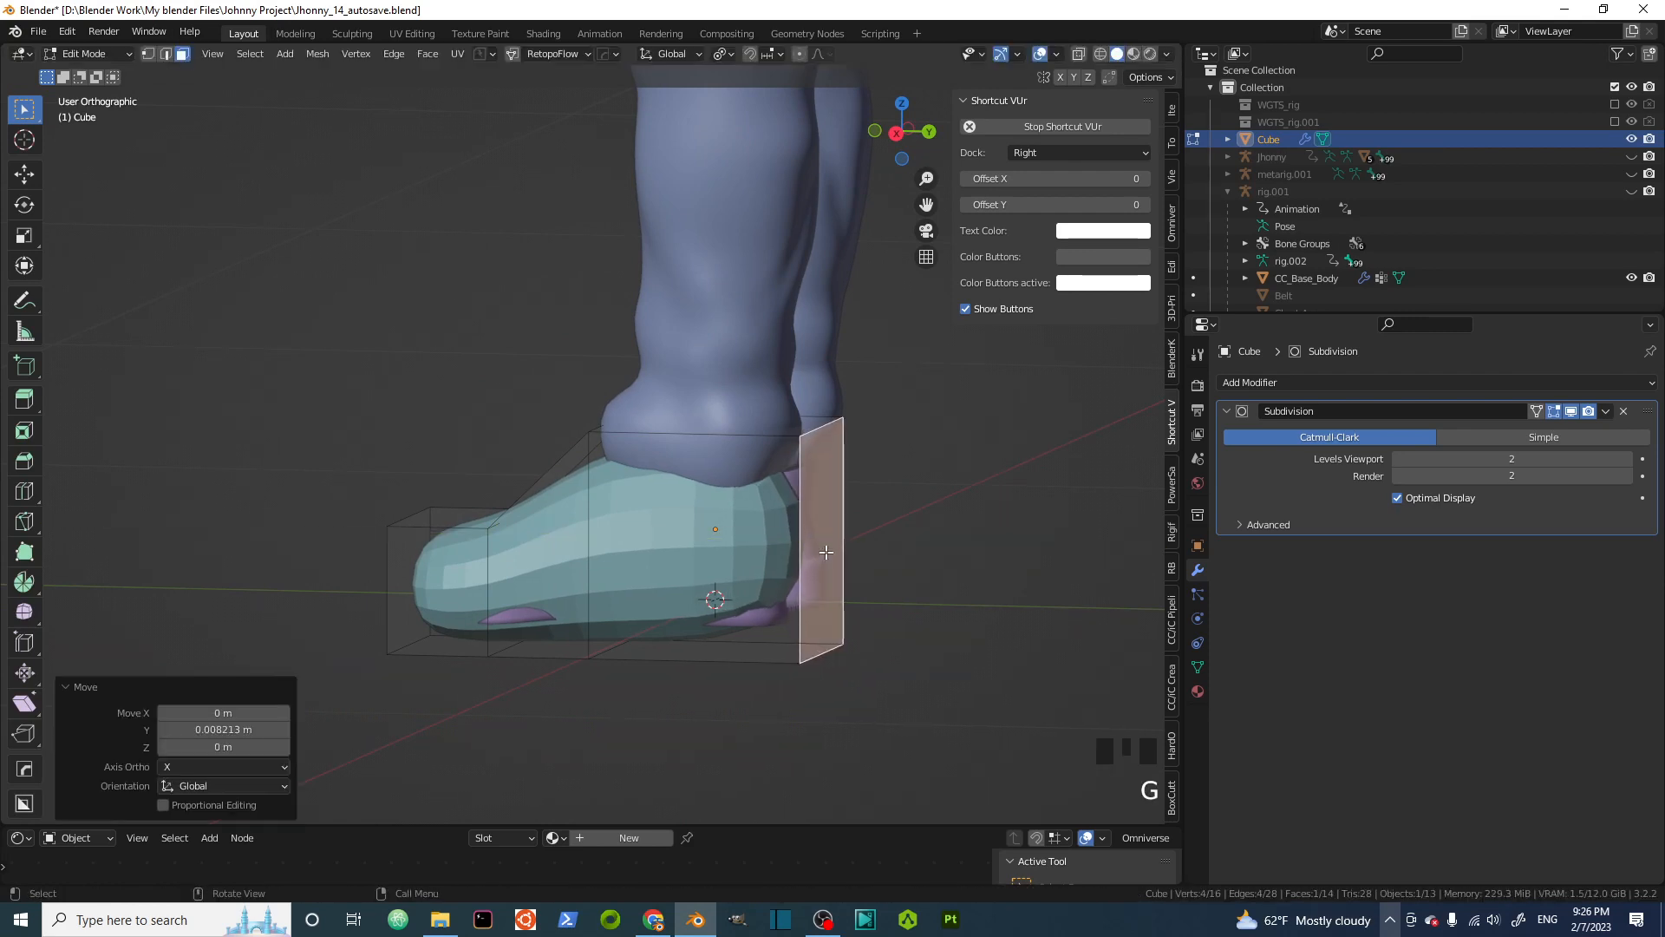
Select the three bottom faces of the box and lower them about 0.034 m along Z below the sole
middle_click_drag(747, 609, 710, 649)
left_click(711, 649)
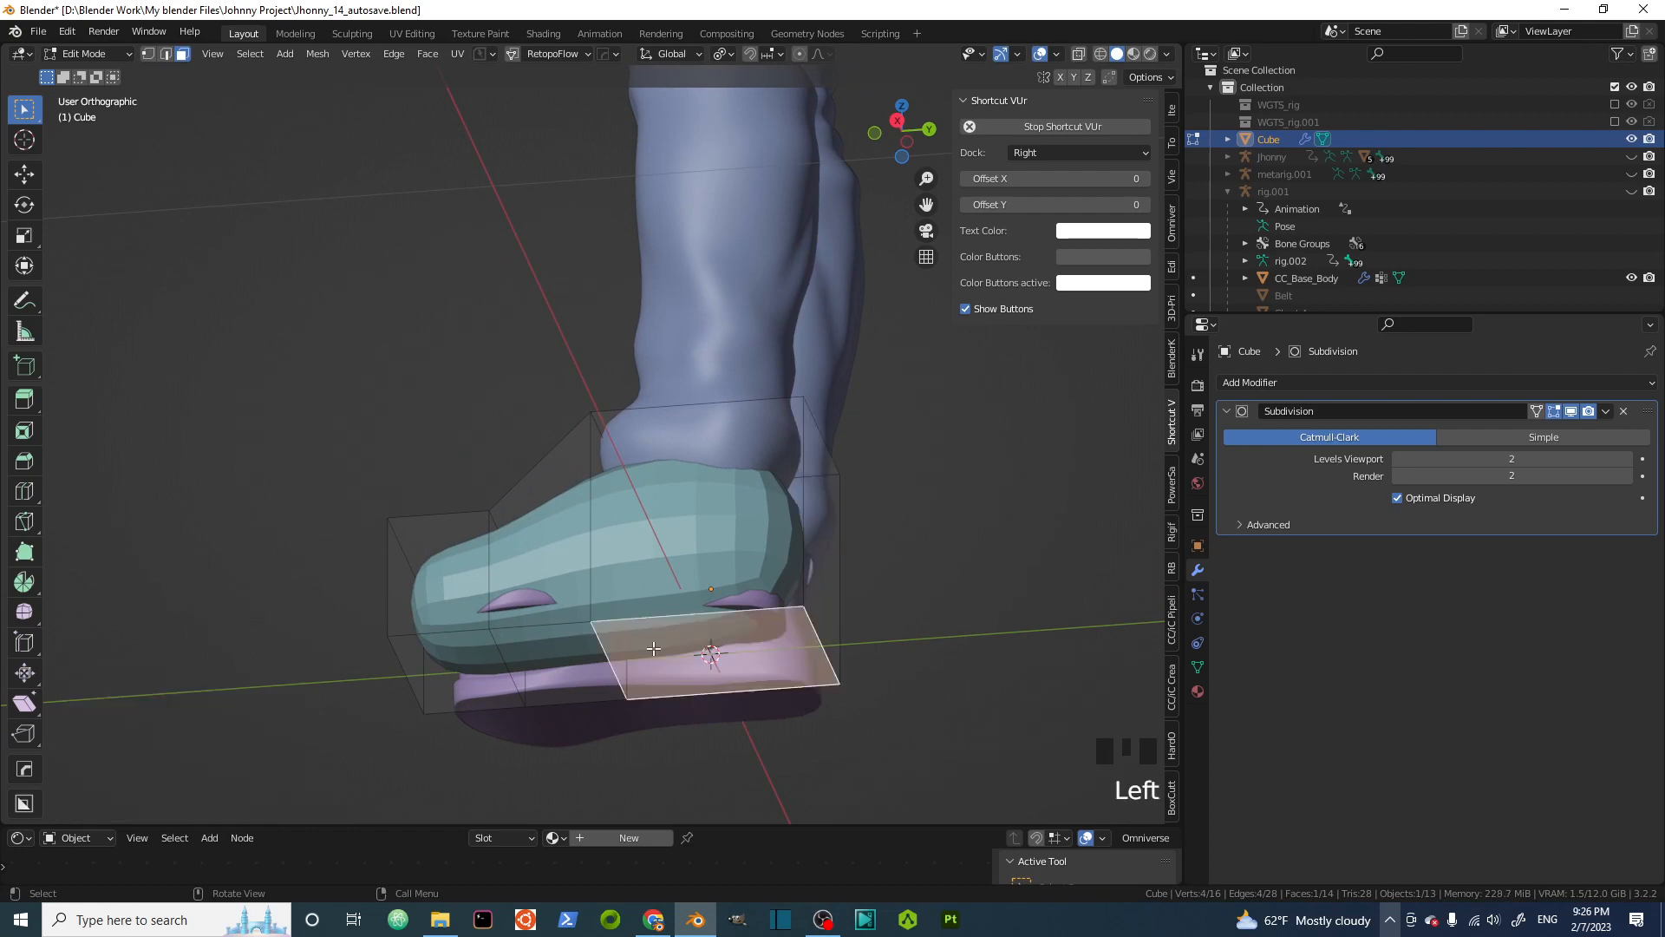
left_click(659, 661, "shift")
left_click(606, 669, "shift")
key("g")
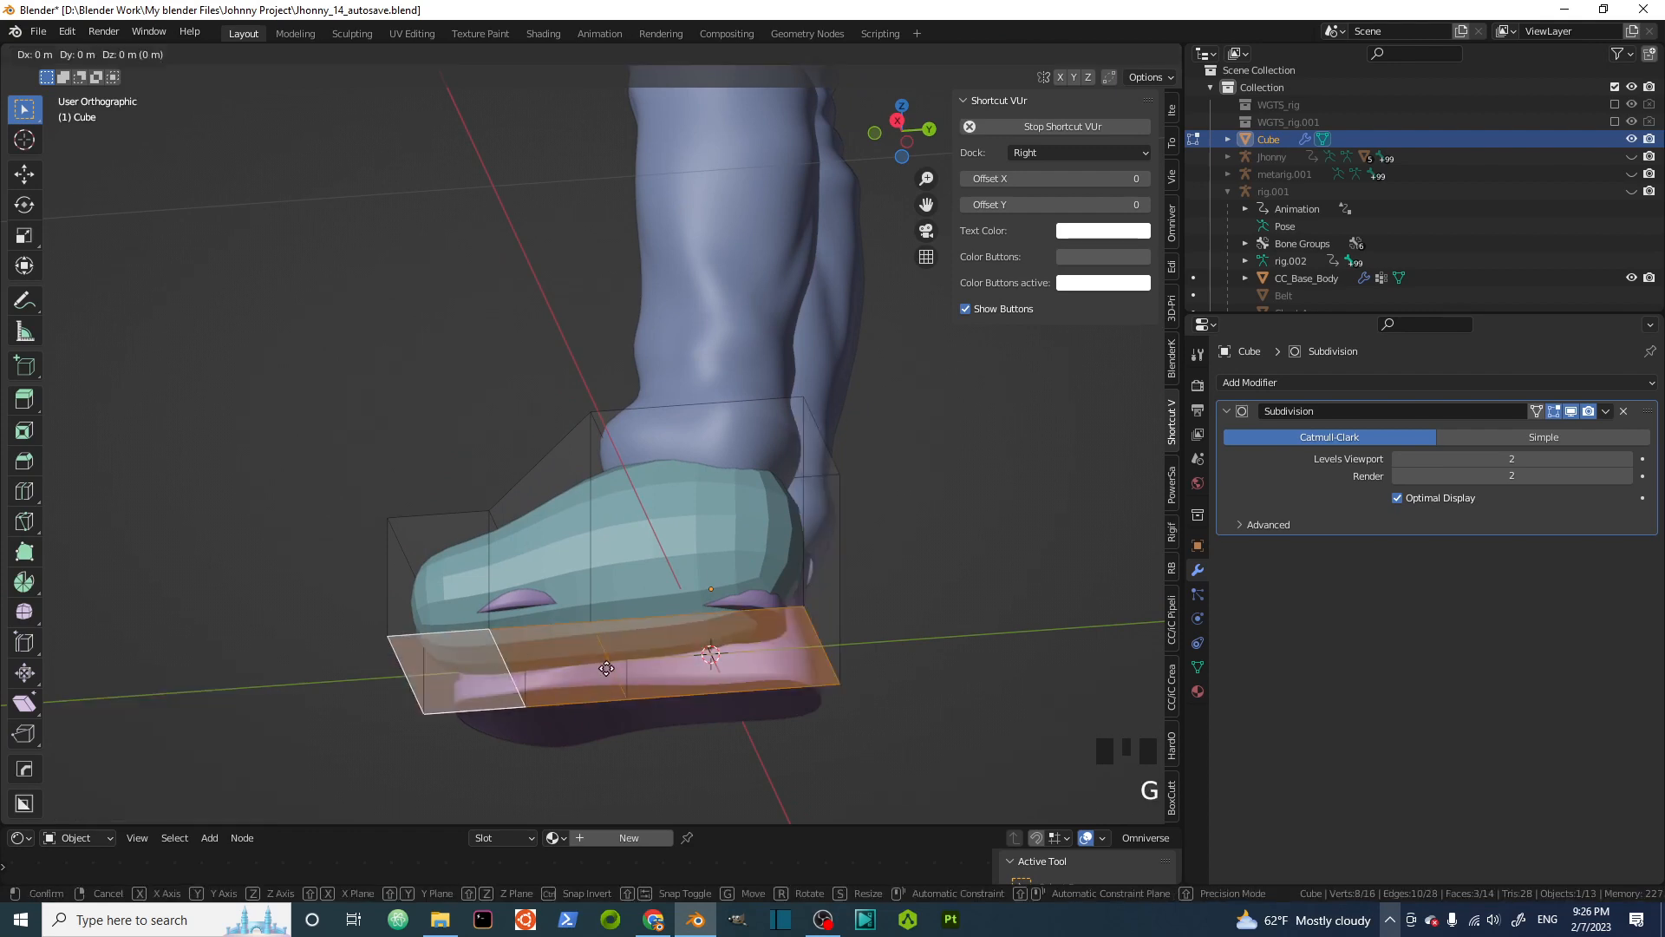
key("z")
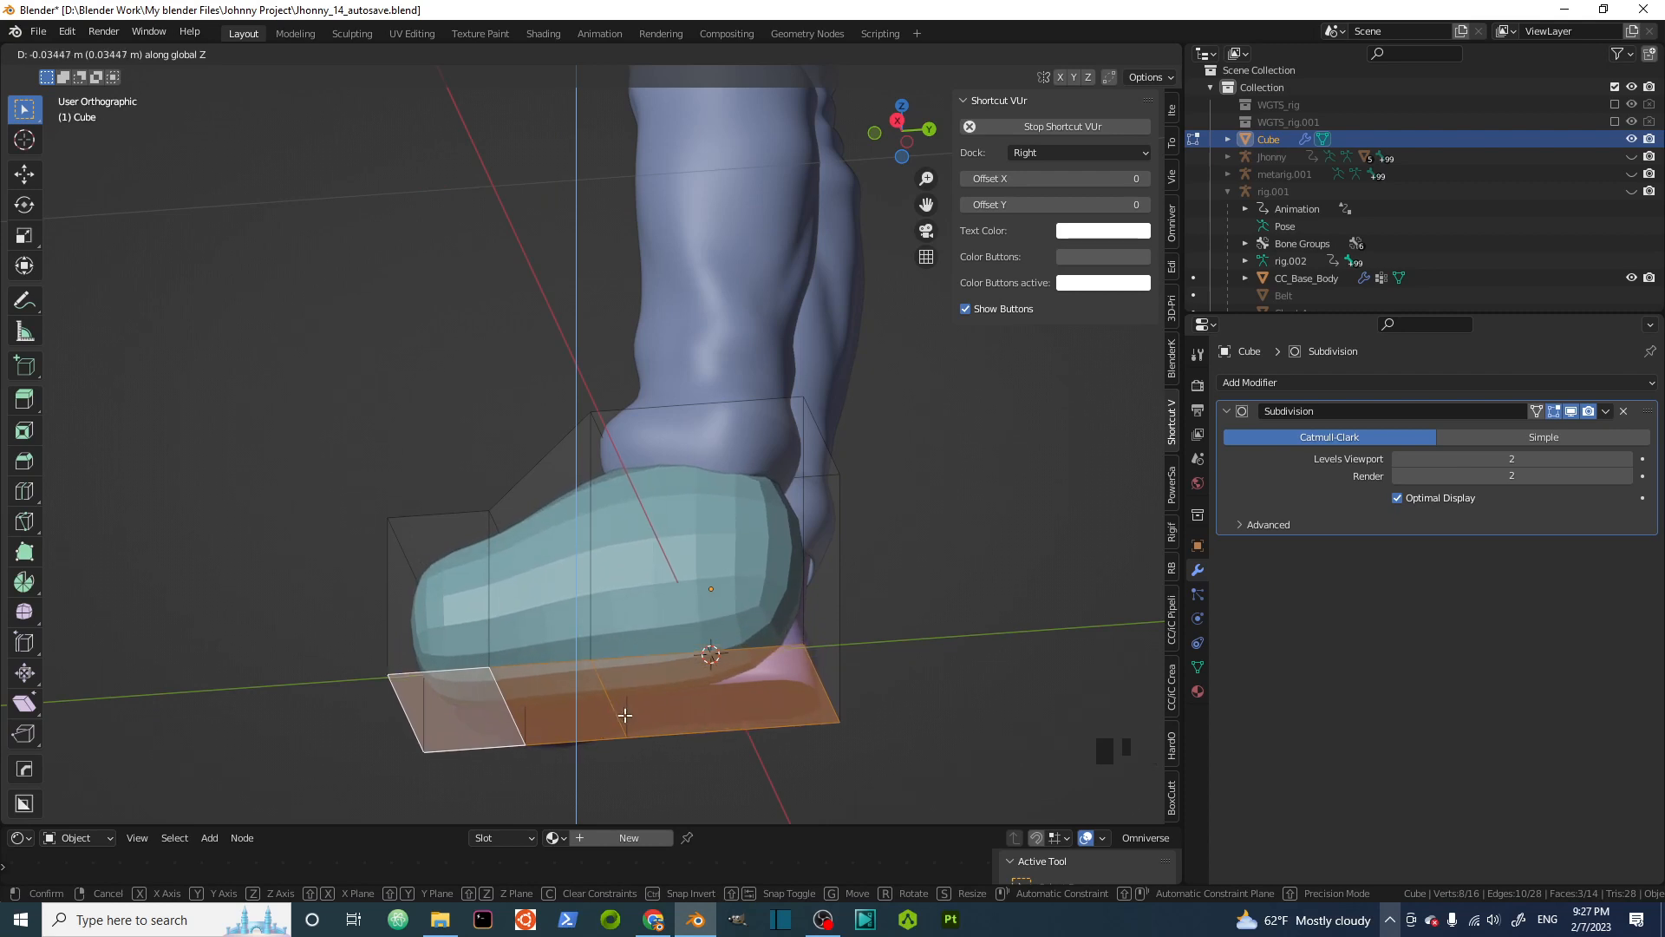
left_click(625, 716)
middle_click_drag(625, 715, 688, 607)
scroll(668, 476, "up", 2)
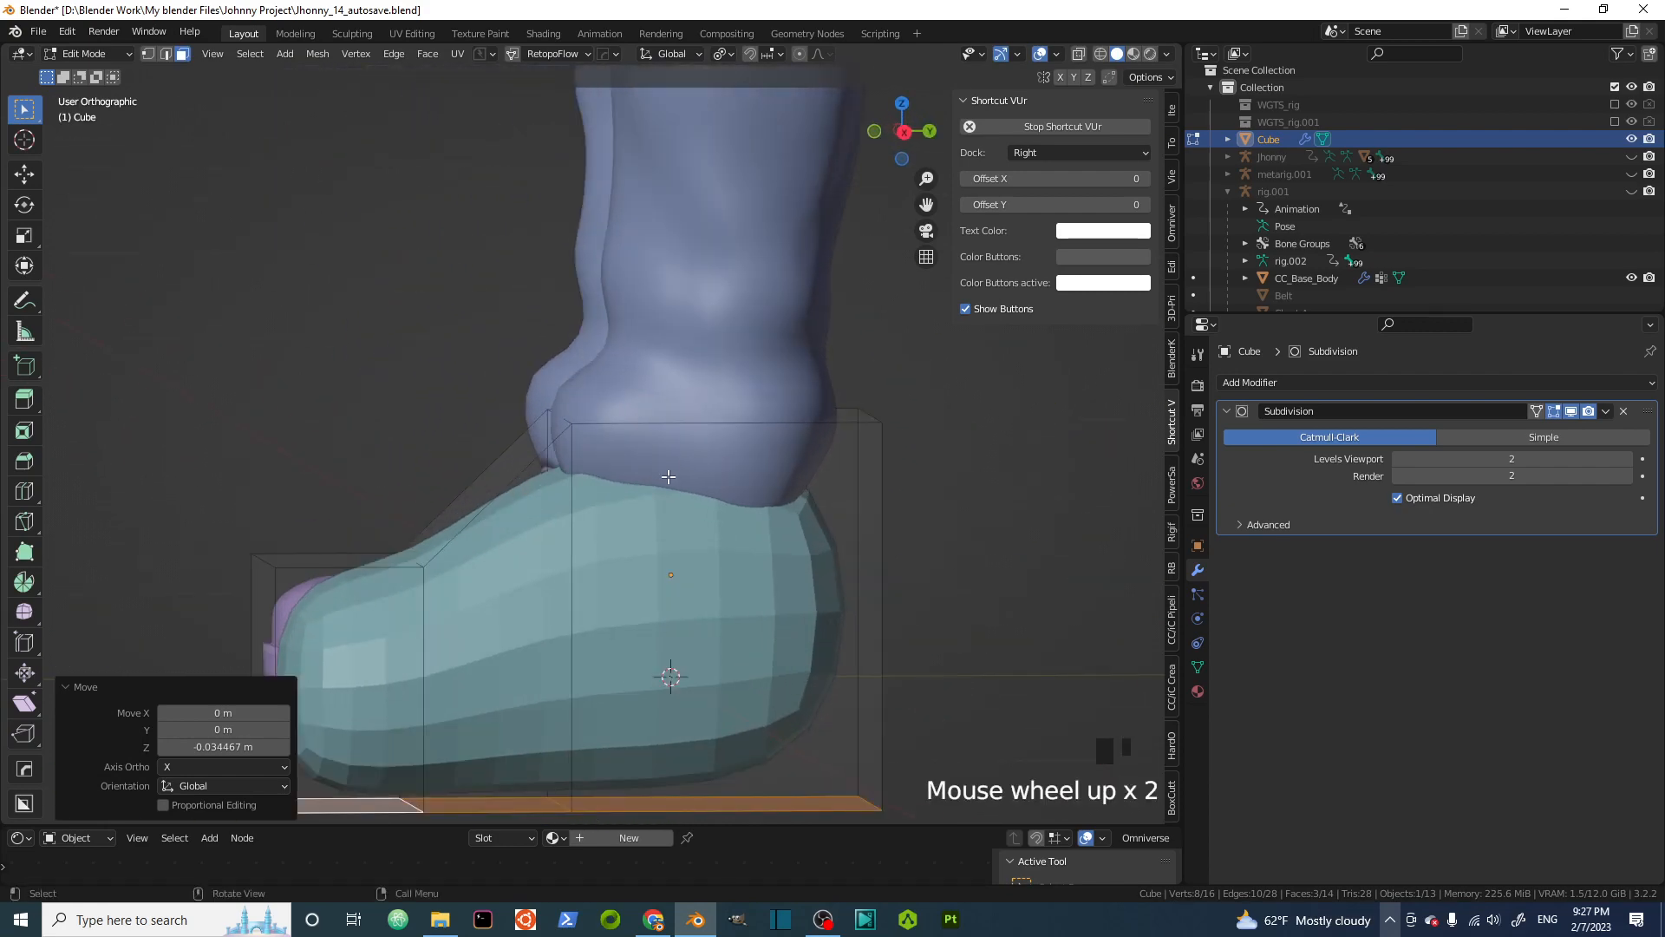
Return to Object Mode and hide the Pant object in the Clothes collection to expose the lower legs
scroll(668, 476, "down", 2)
middle_click_drag(668, 477, 685, 360, "shift")
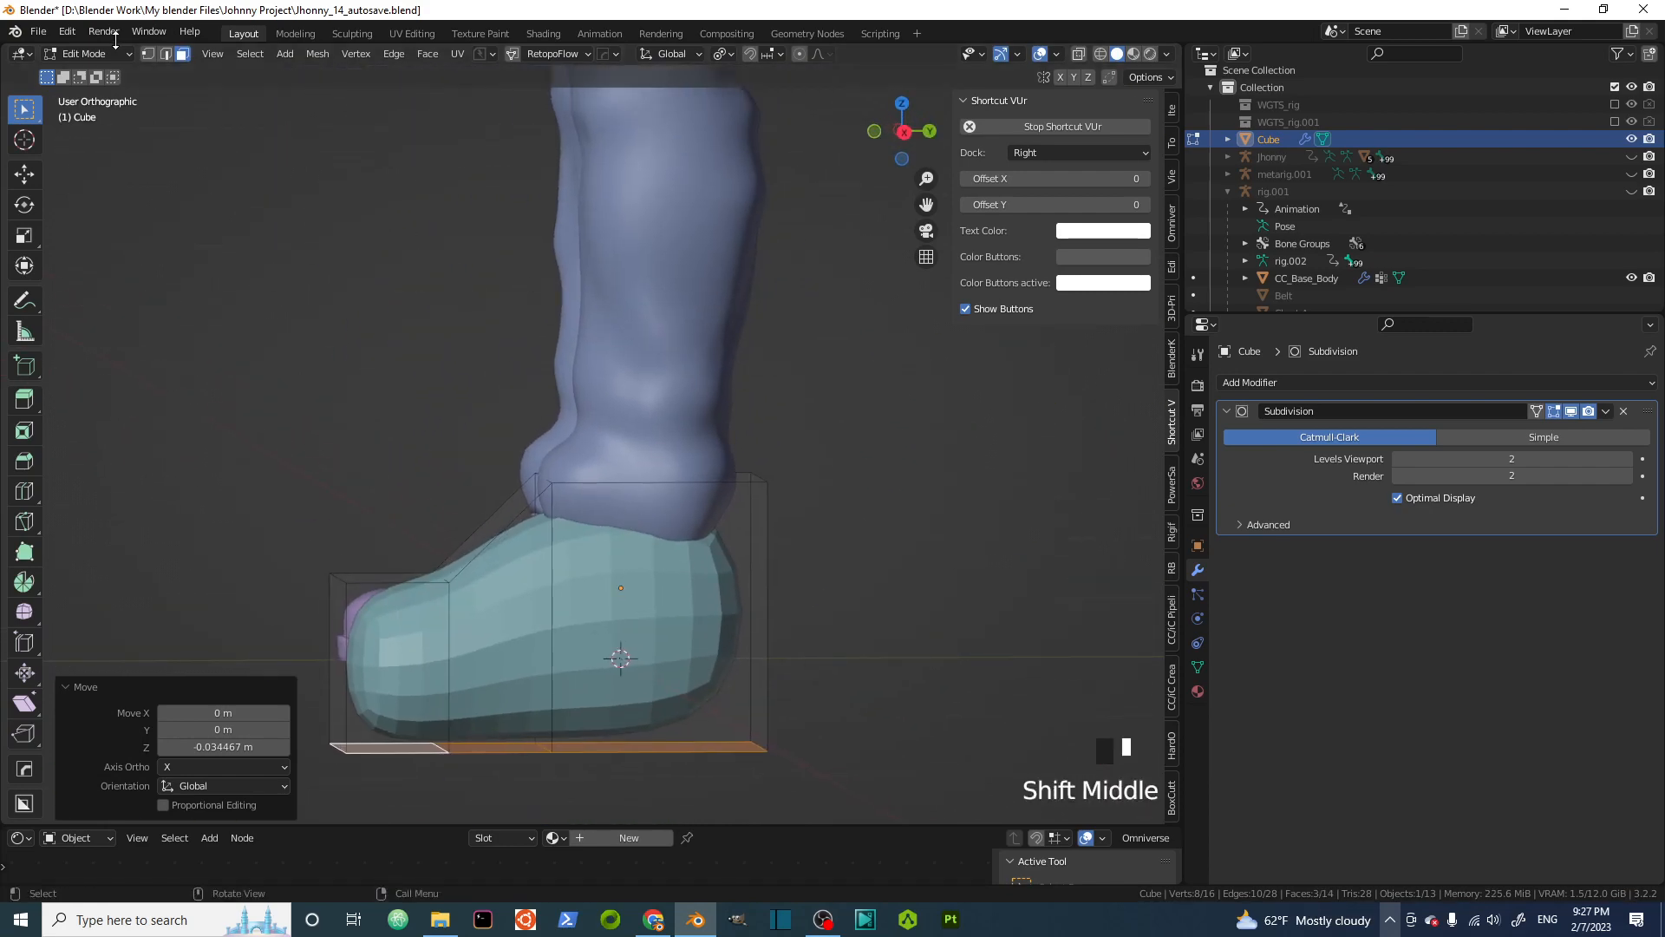
key("Tab")
left_click(637, 349)
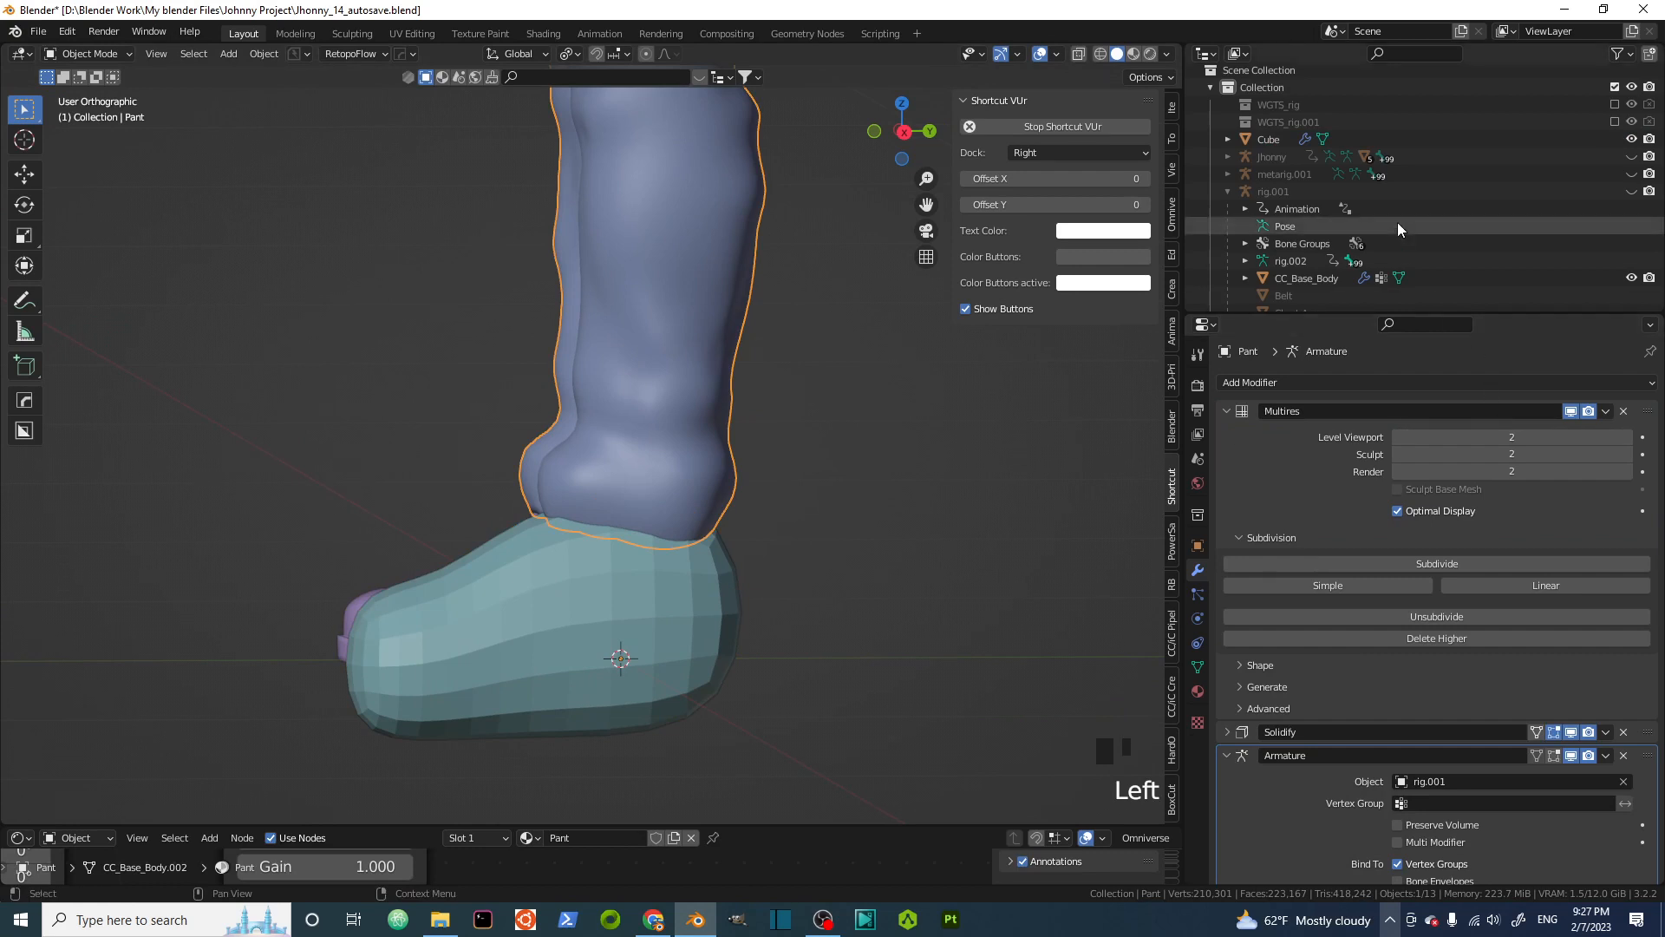
scroll(1355, 220, "down", 4)
scroll(1292, 191, "down", 4)
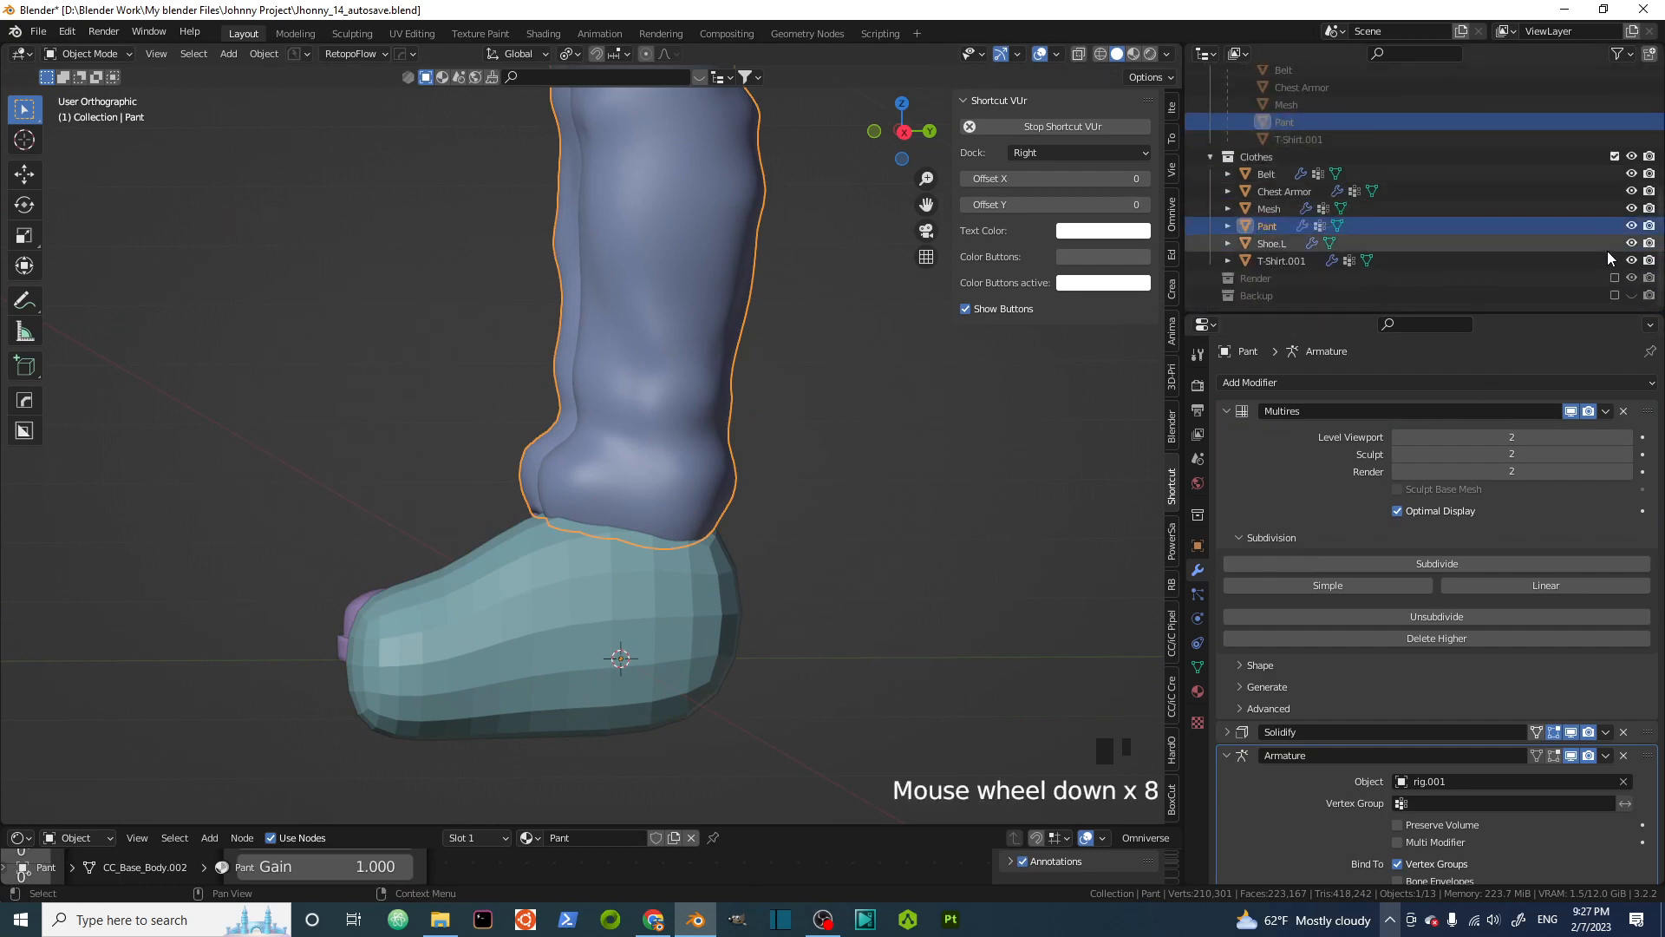
left_click(1631, 226)
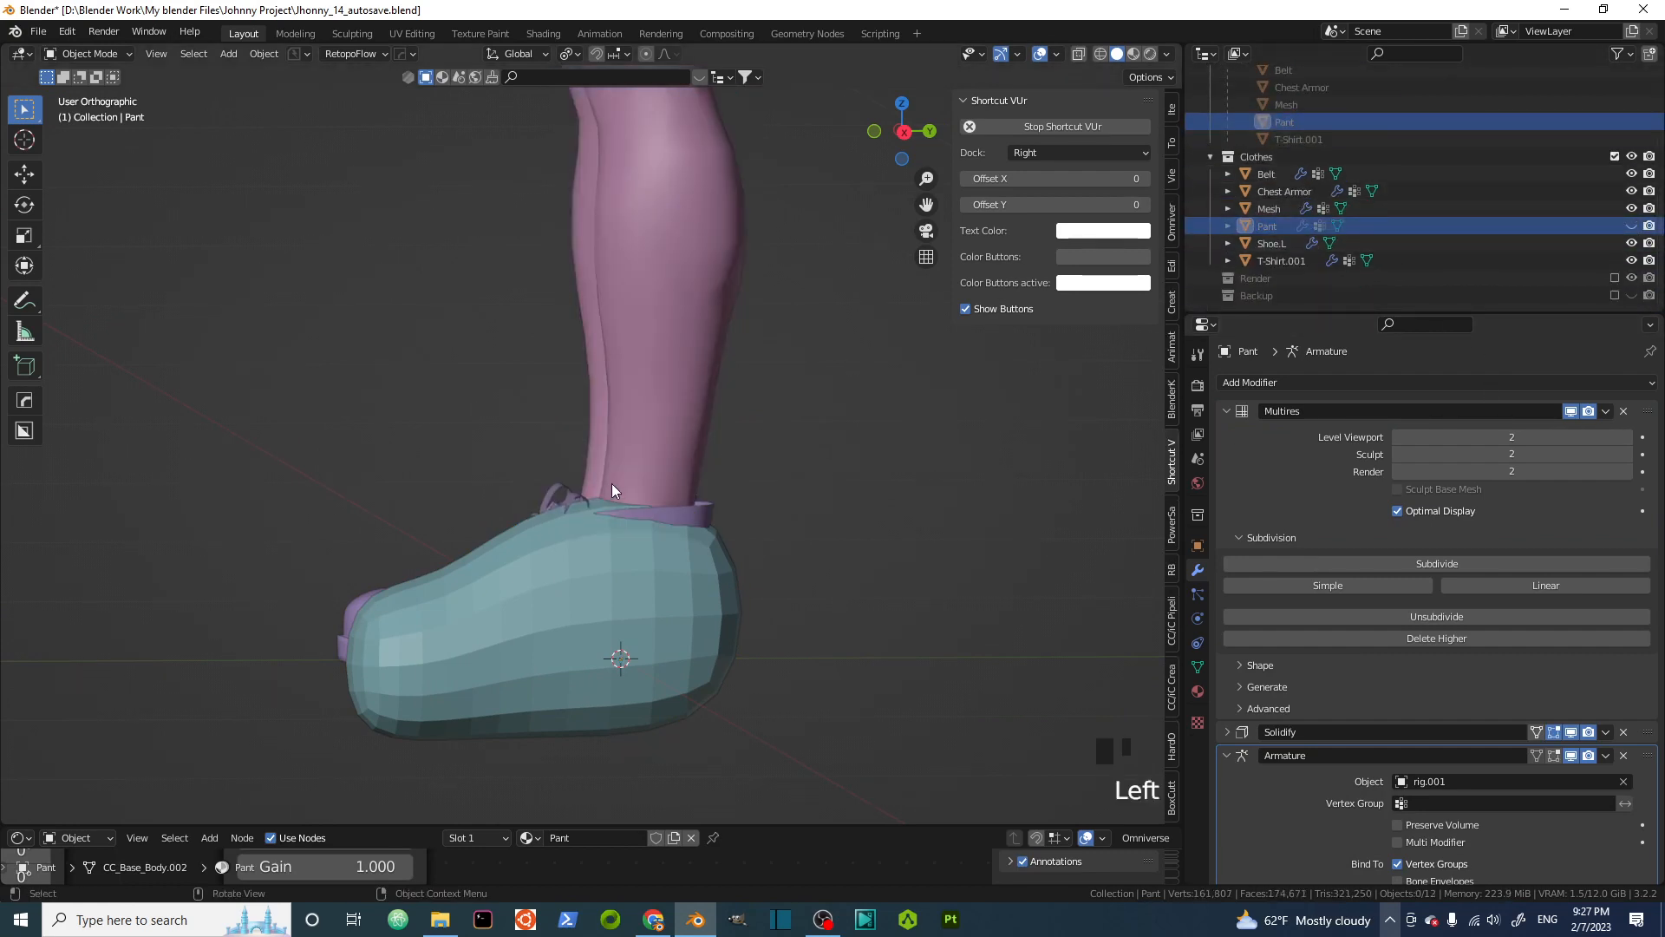
In Edit Mode, select the box's top face at the ankle and raise it about 0.033 m along Z above the shoe collar
scroll(611, 484, "down", 2)
middle_click_drag(689, 512, 645, 529)
scroll(607, 529, "up", 2)
left_click(624, 579)
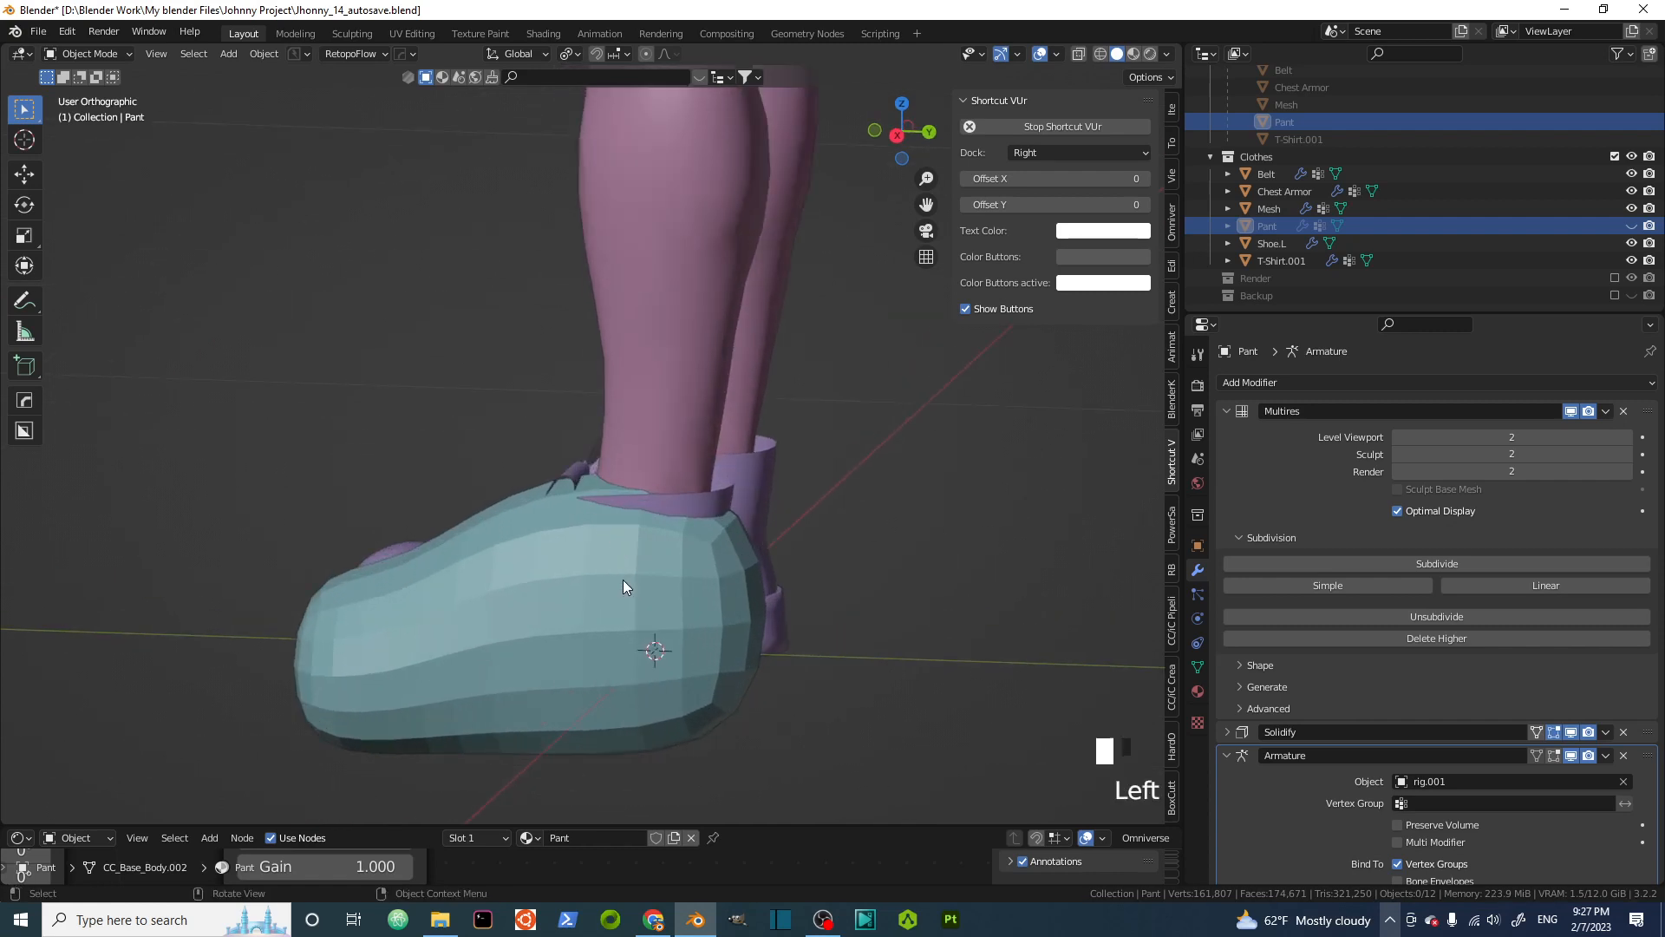
key("KP_3")
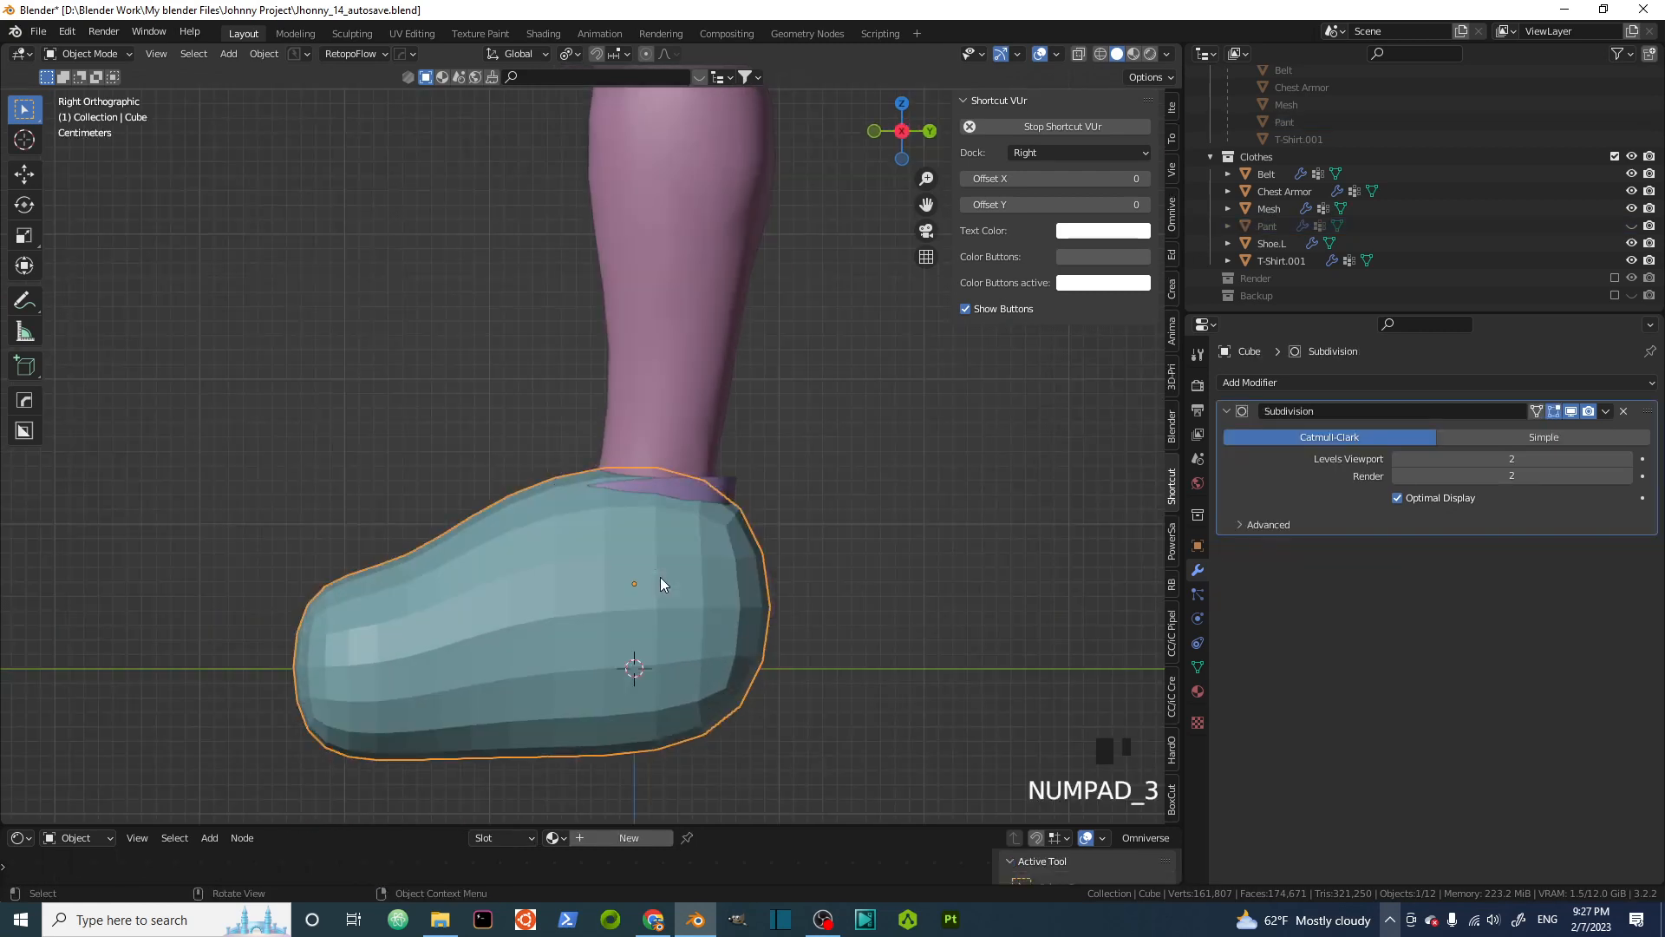
key("Tab")
middle_click_drag(715, 504, 733, 469)
left_click(733, 469)
key("g")
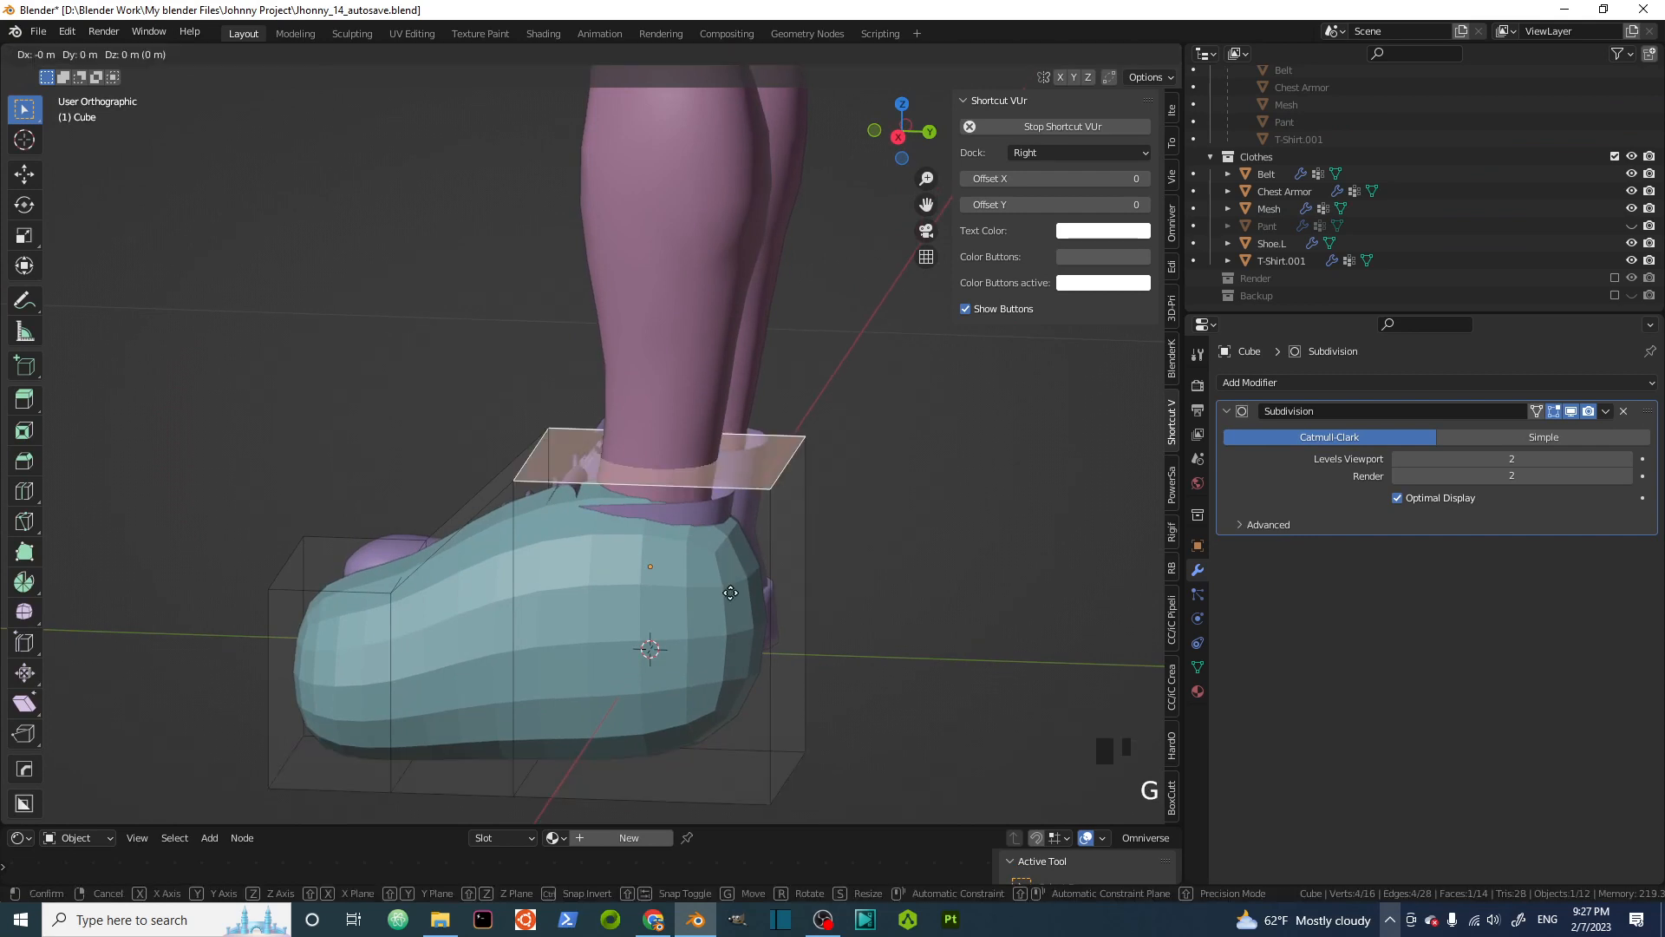
key("z")
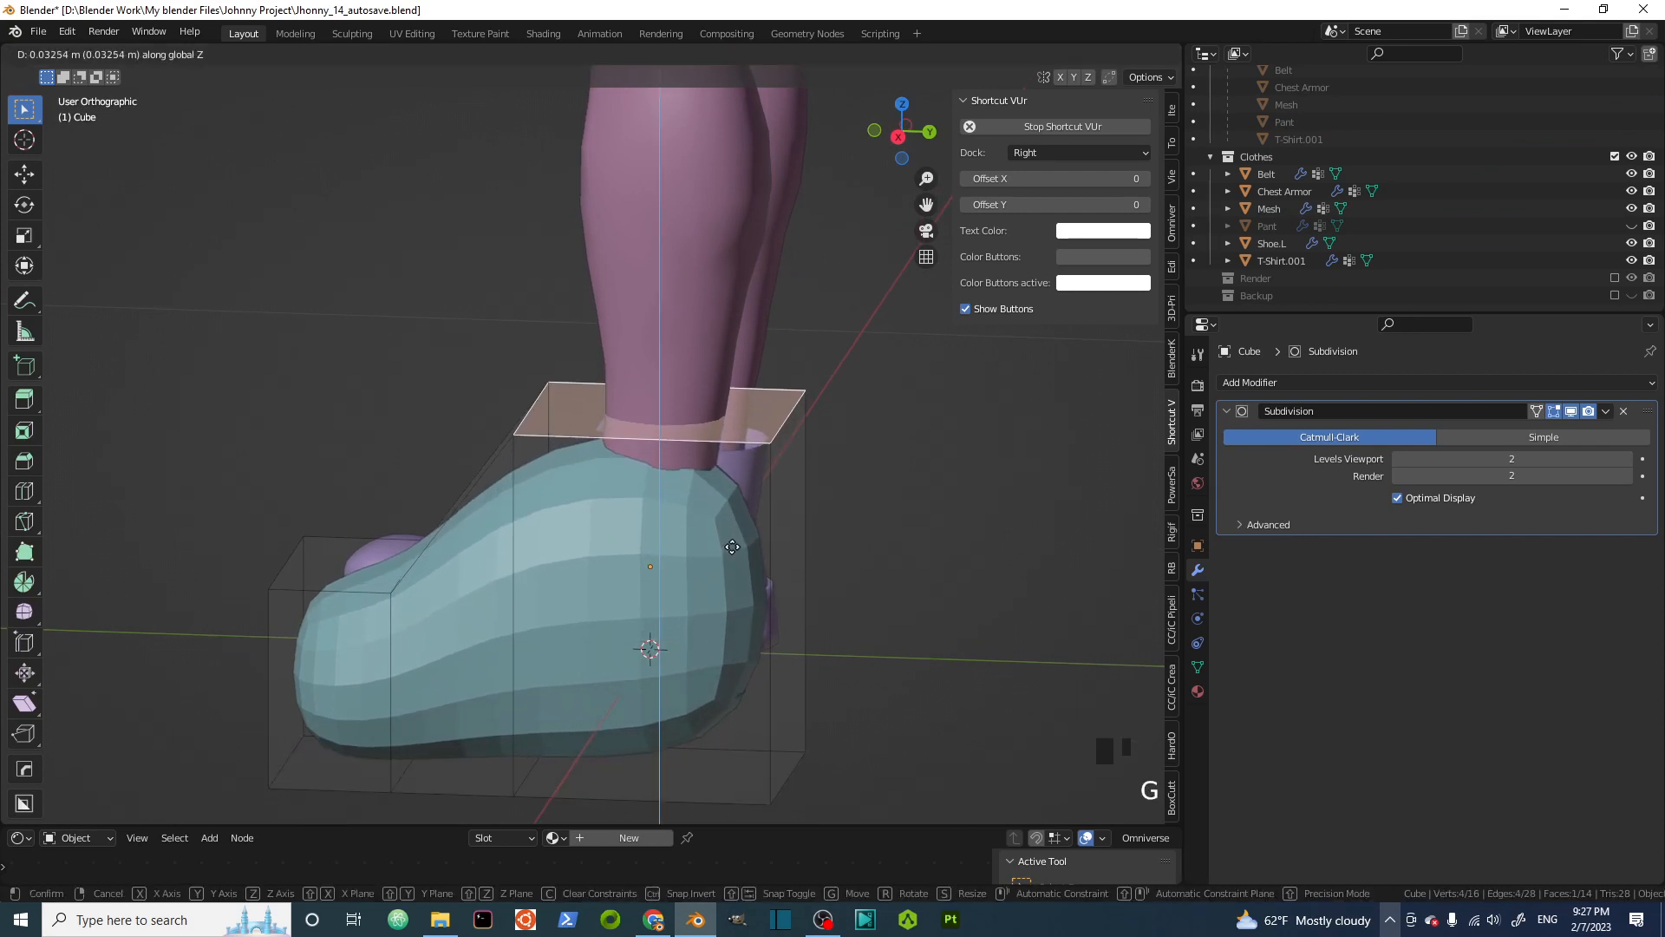
left_click(731, 543)
Move the box's rear face about 0.004 m backward along Y behind the heel, and return to Object Mode
middle_click_drag(731, 543, 566, 575)
left_click(777, 690)
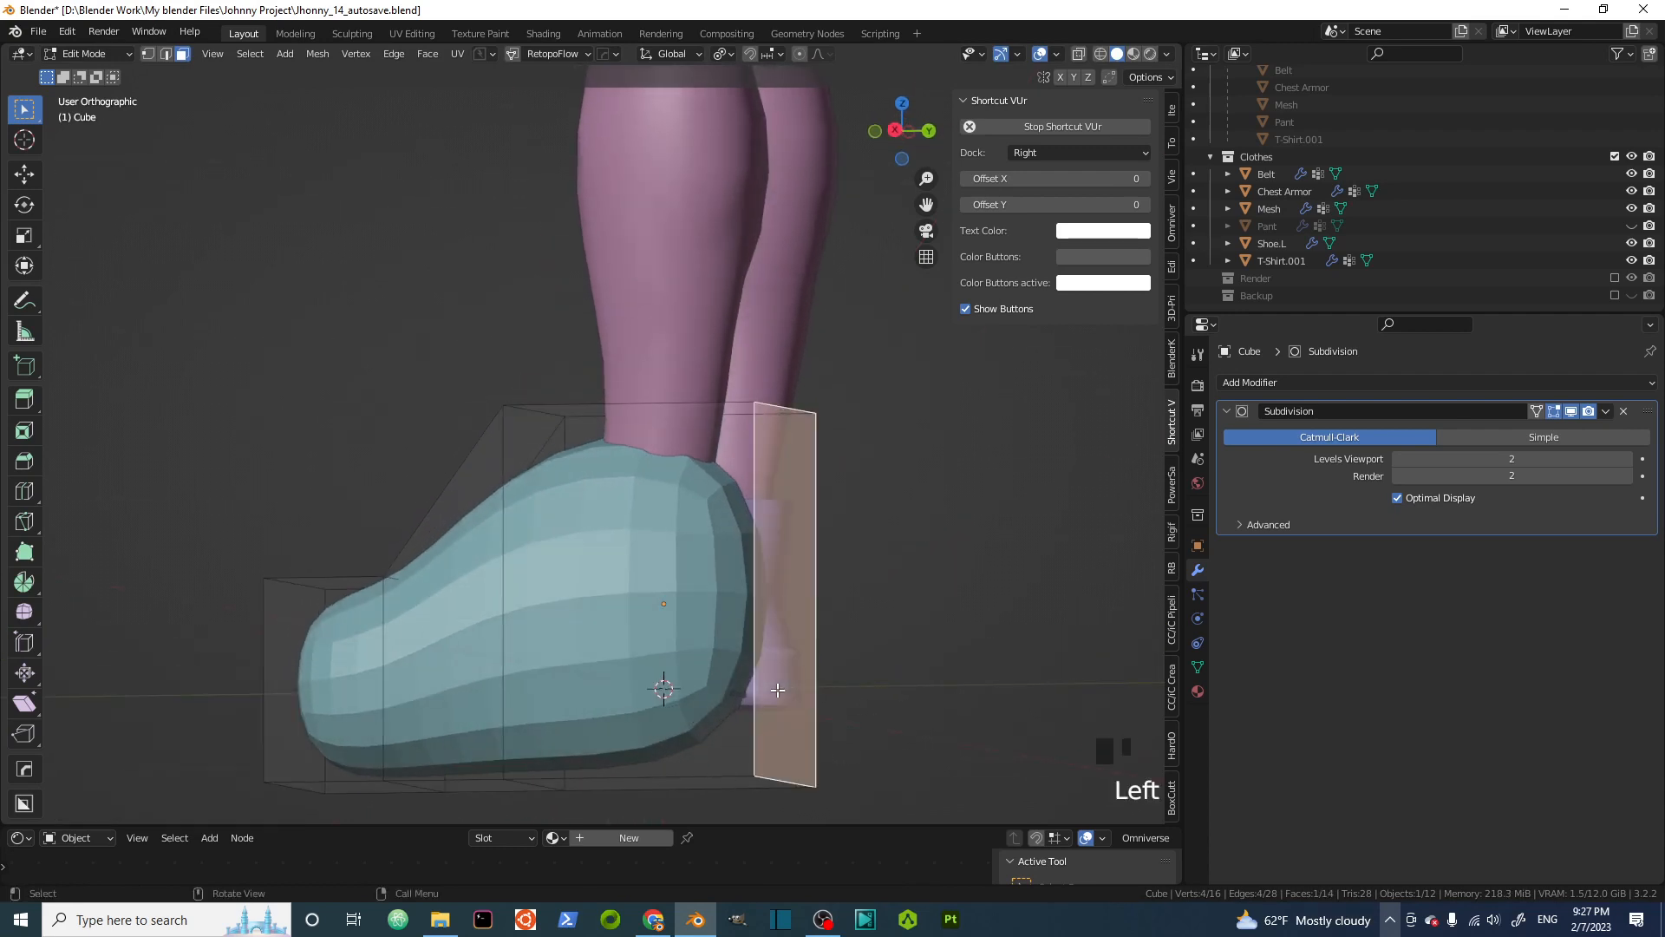
key("g")
left_click(783, 692)
middle_click_drag(783, 692, 717, 618)
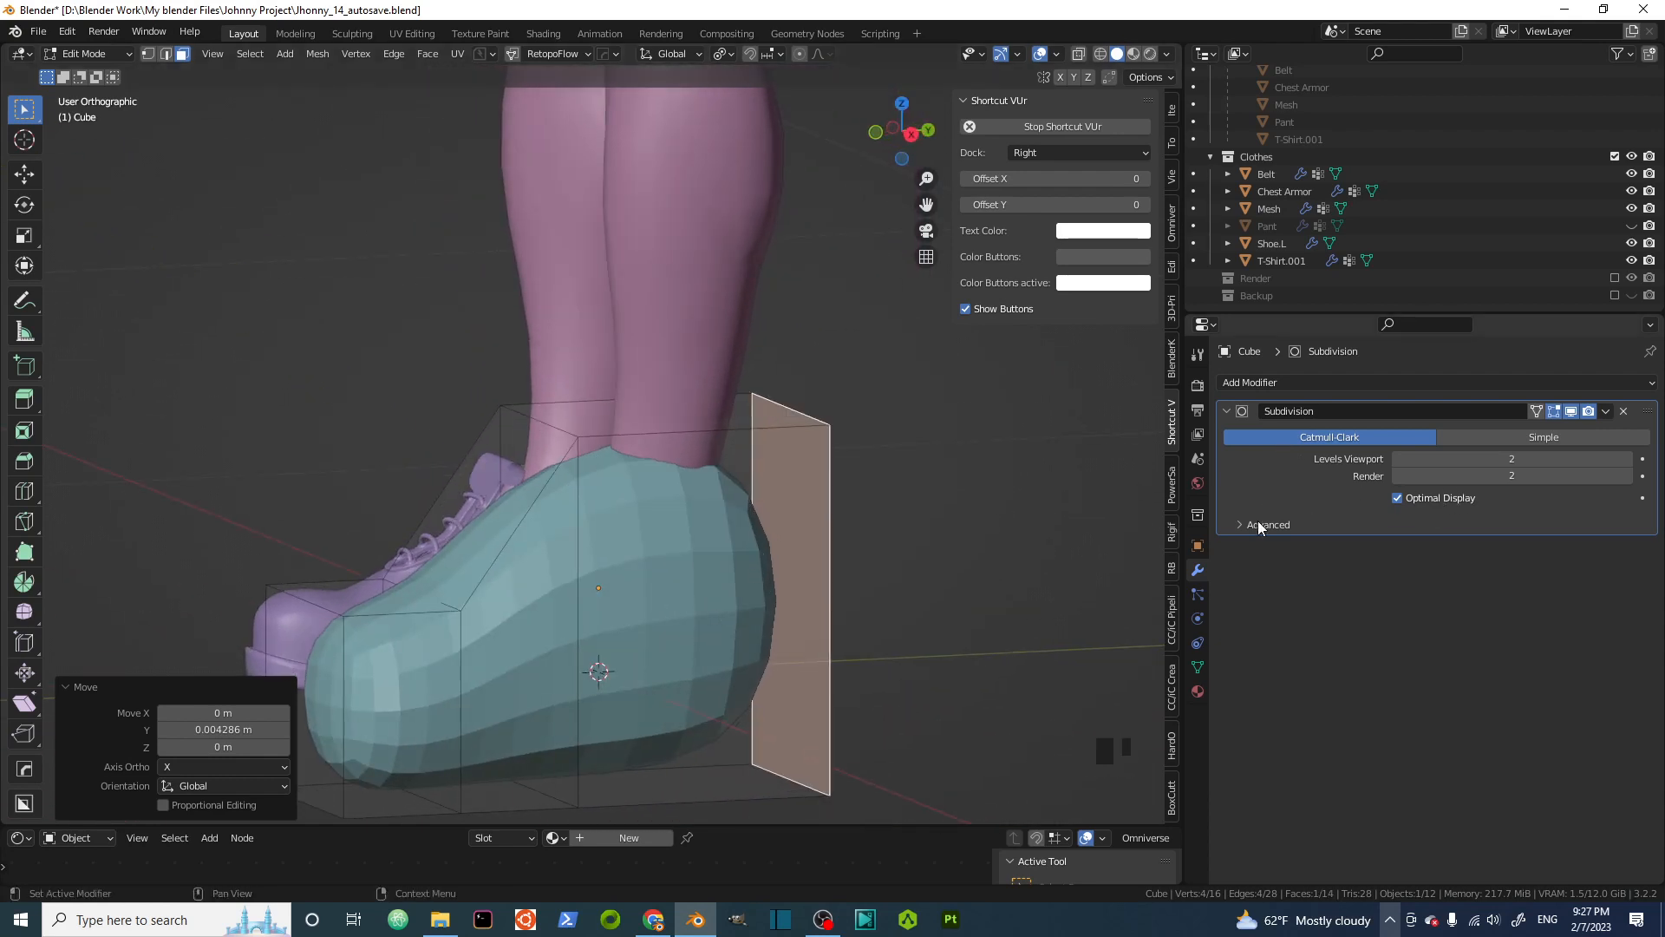
key("Tab")
mouse_move(643, 532)
middle_mouse_down()
mouse_move(612, 548)
mouse_move(643, 541)
middle_mouse_up()
scroll(611, 548, "down", 2)
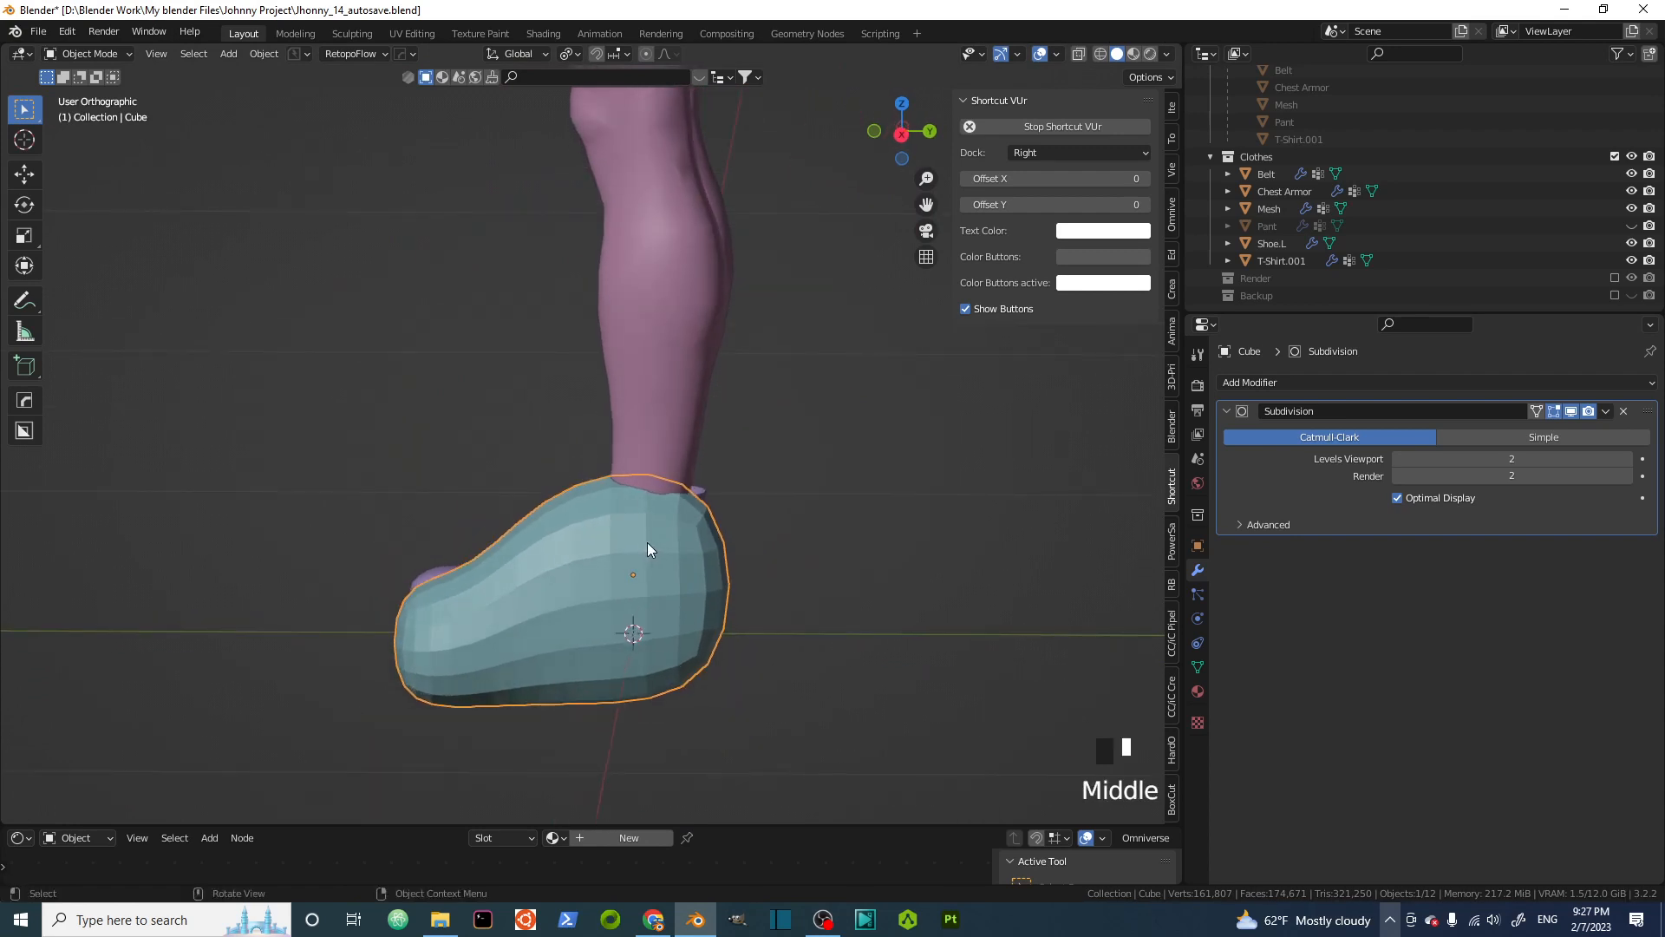
Add a Displace modifier to the box and set its strength to 0.1
key("KP_1")
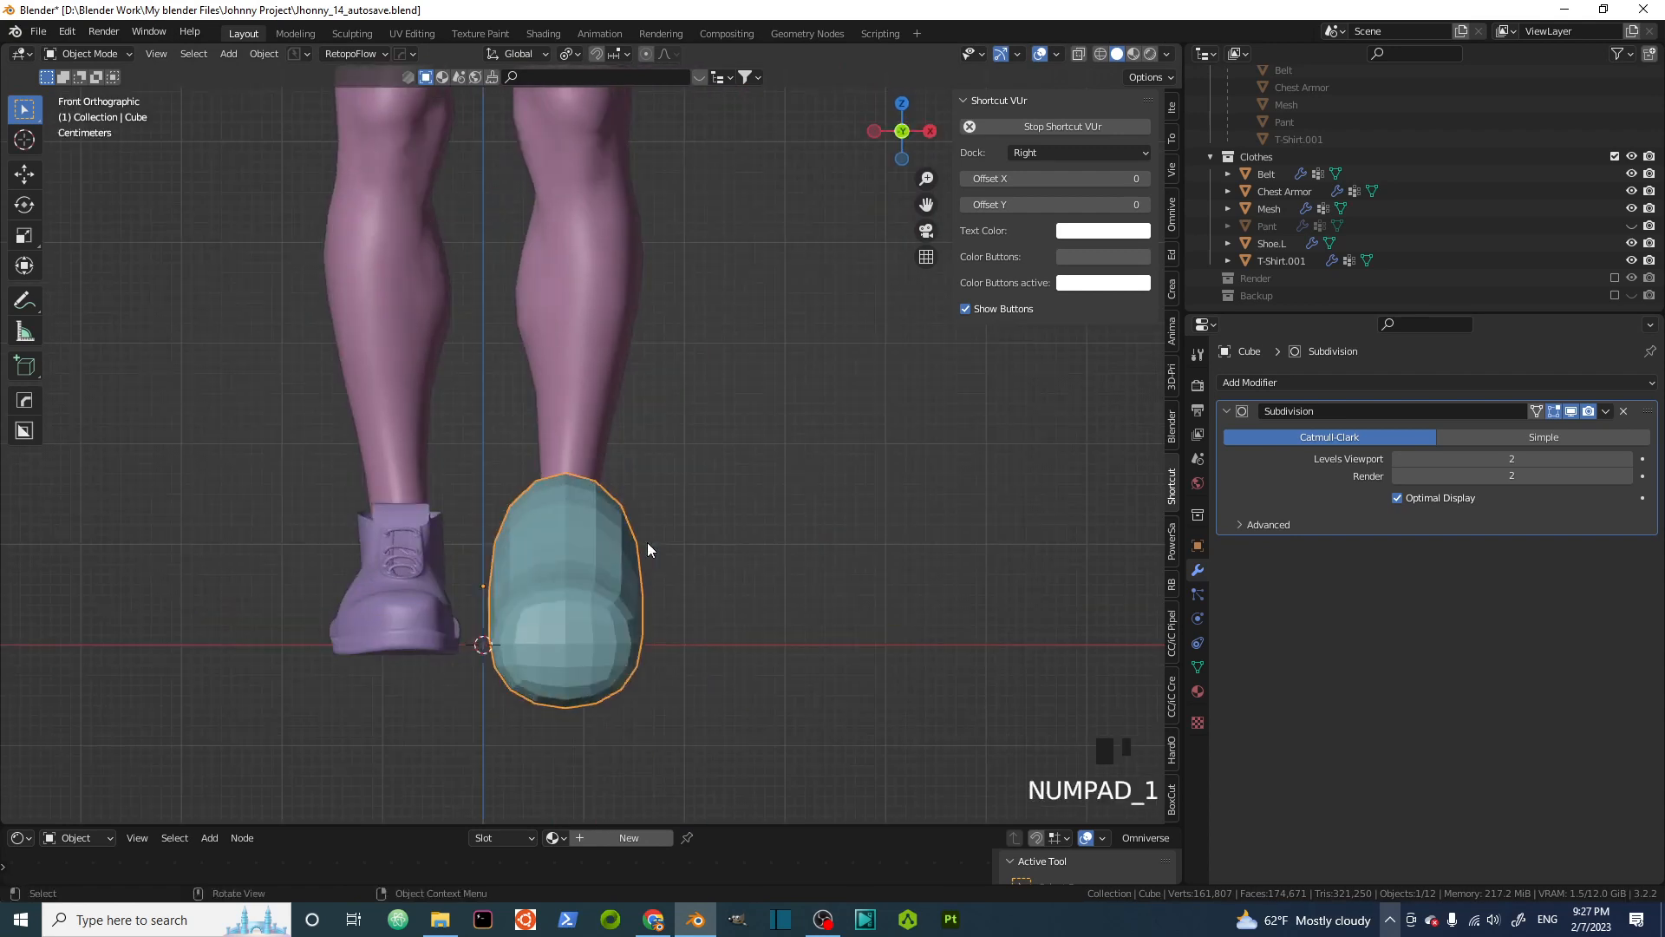
left_click(1256, 385)
left_click(1300, 385)
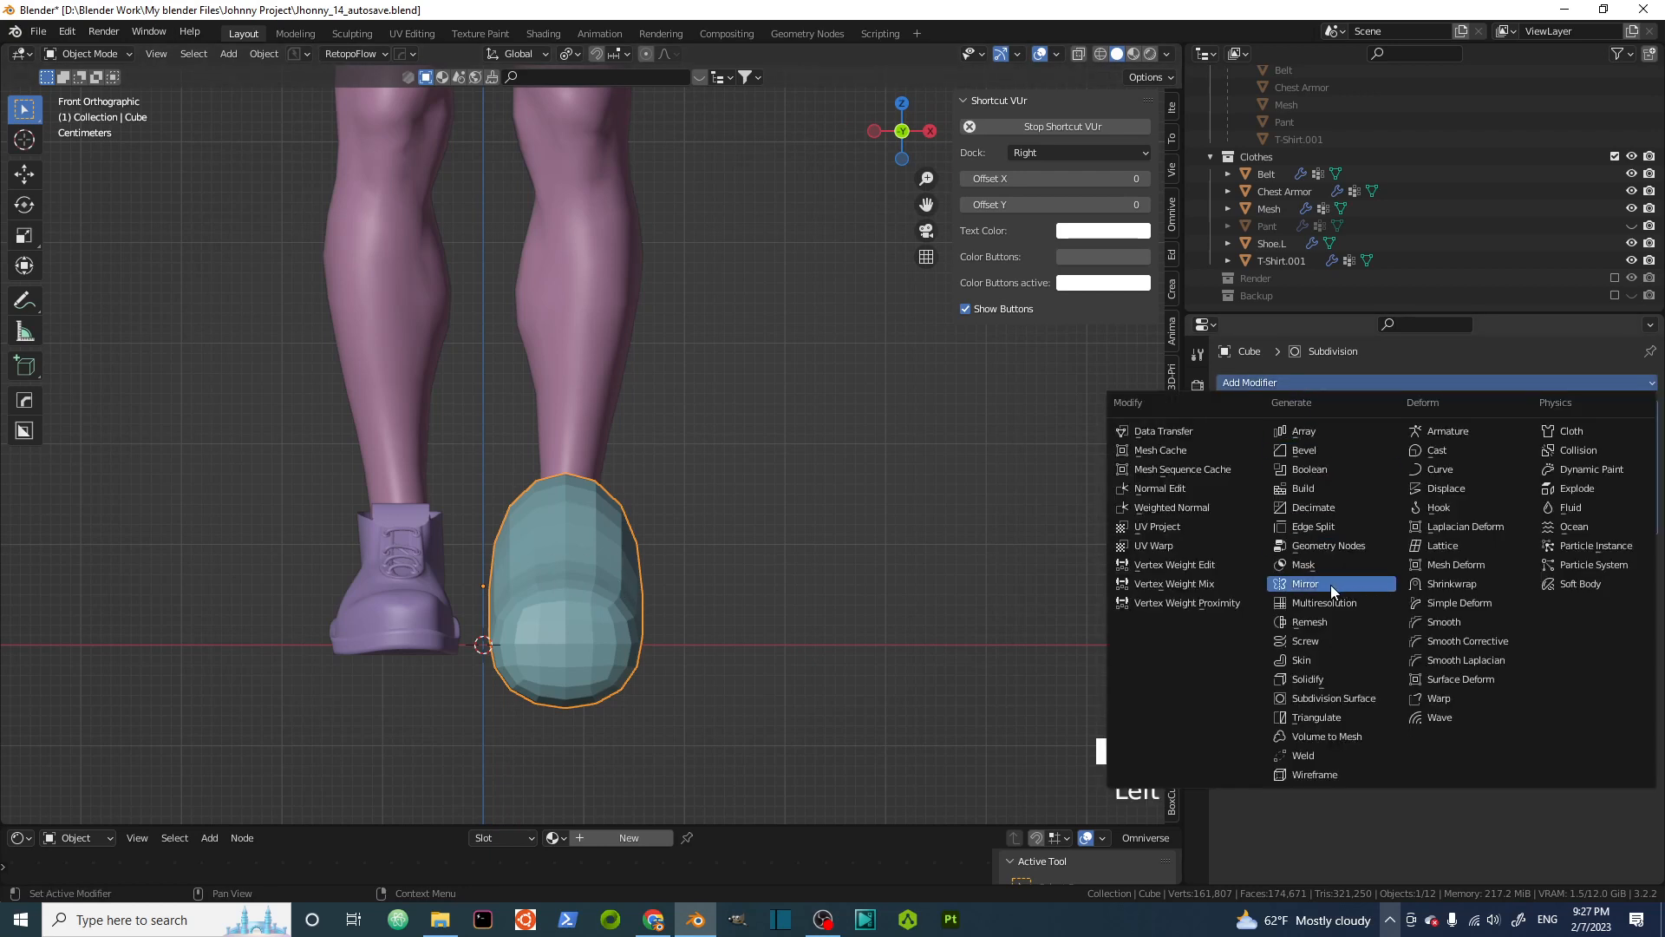
left_click(1444, 489)
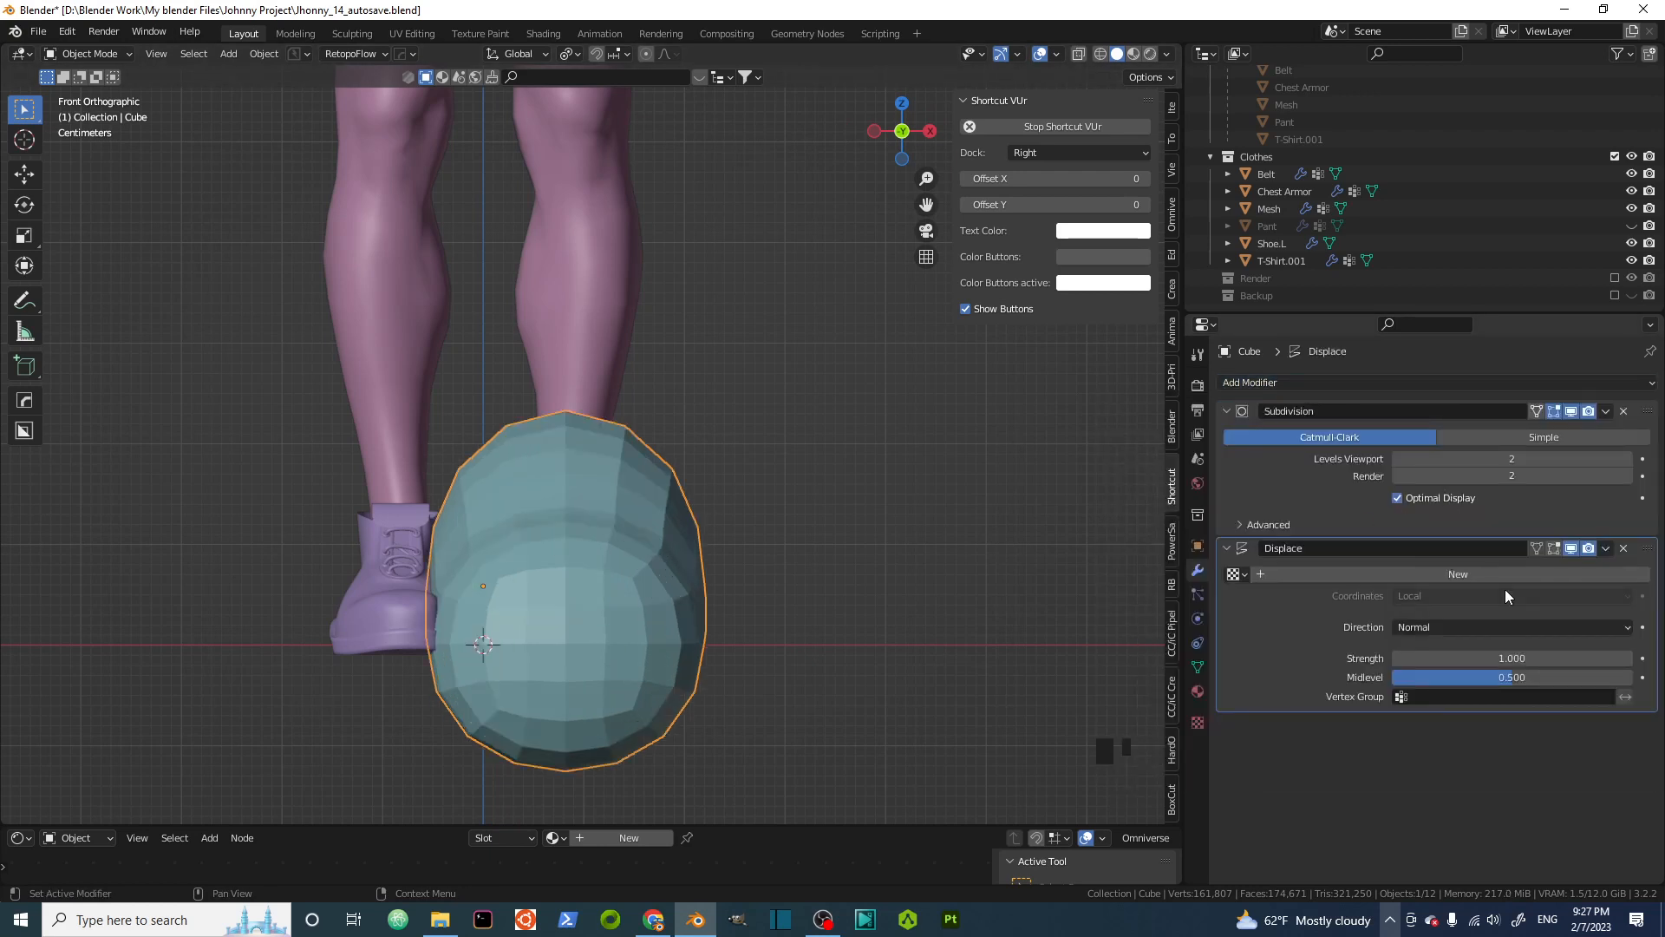
left_click_drag(1512, 658, 1457, 658)
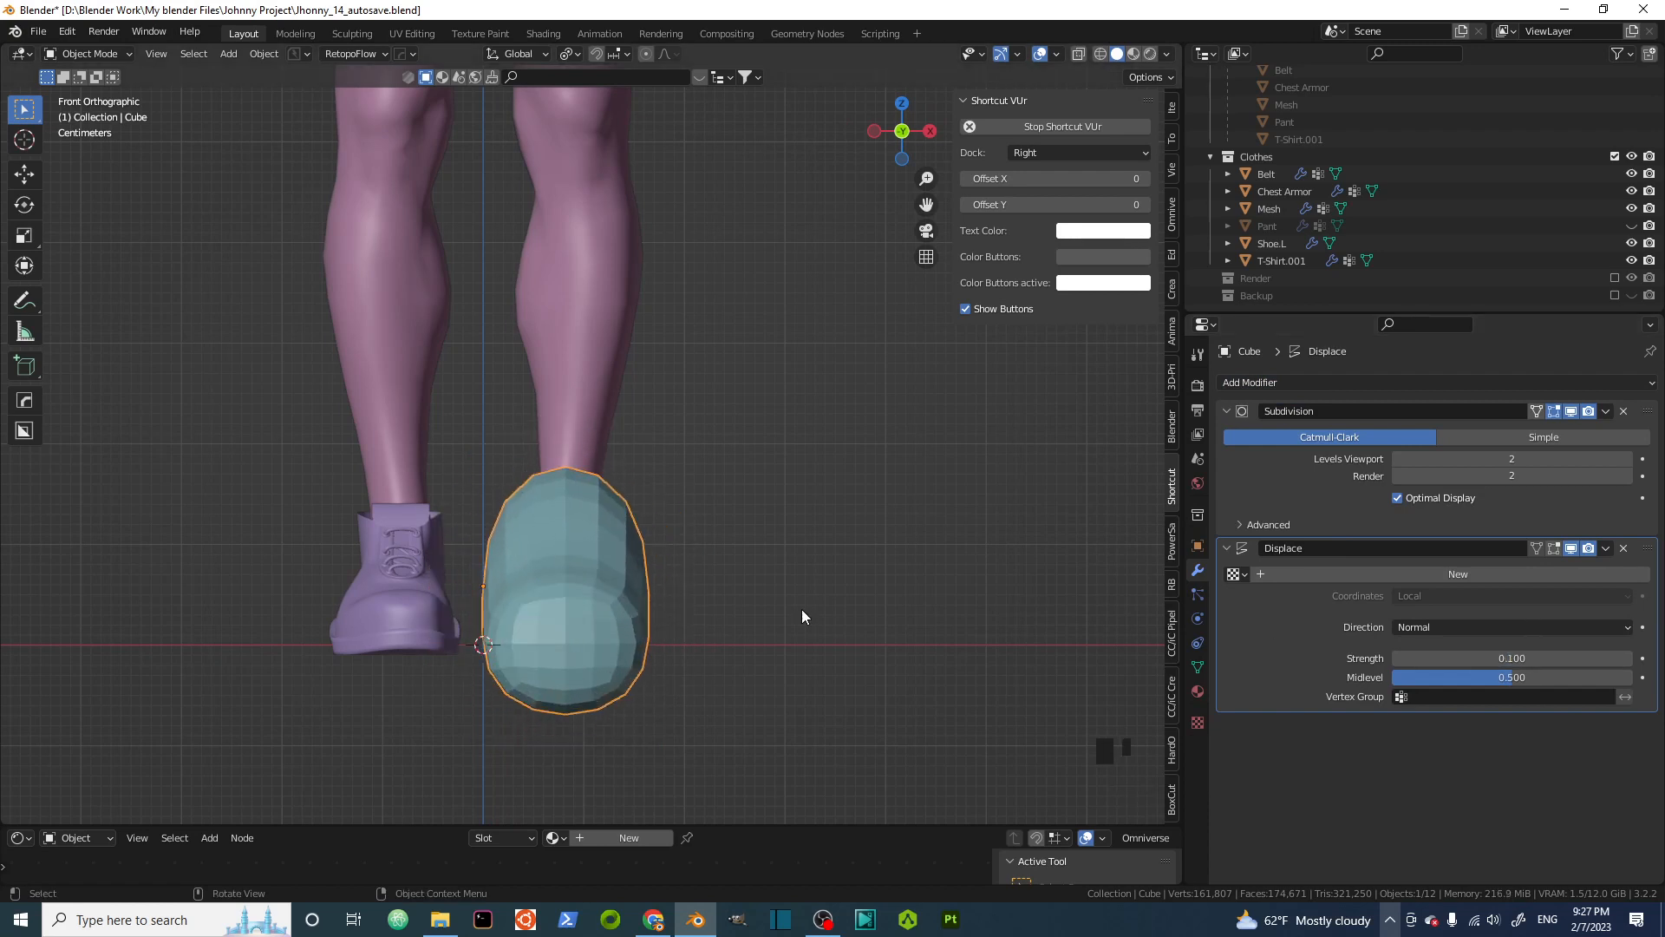
middle_click_drag(799, 611, 847, 569)
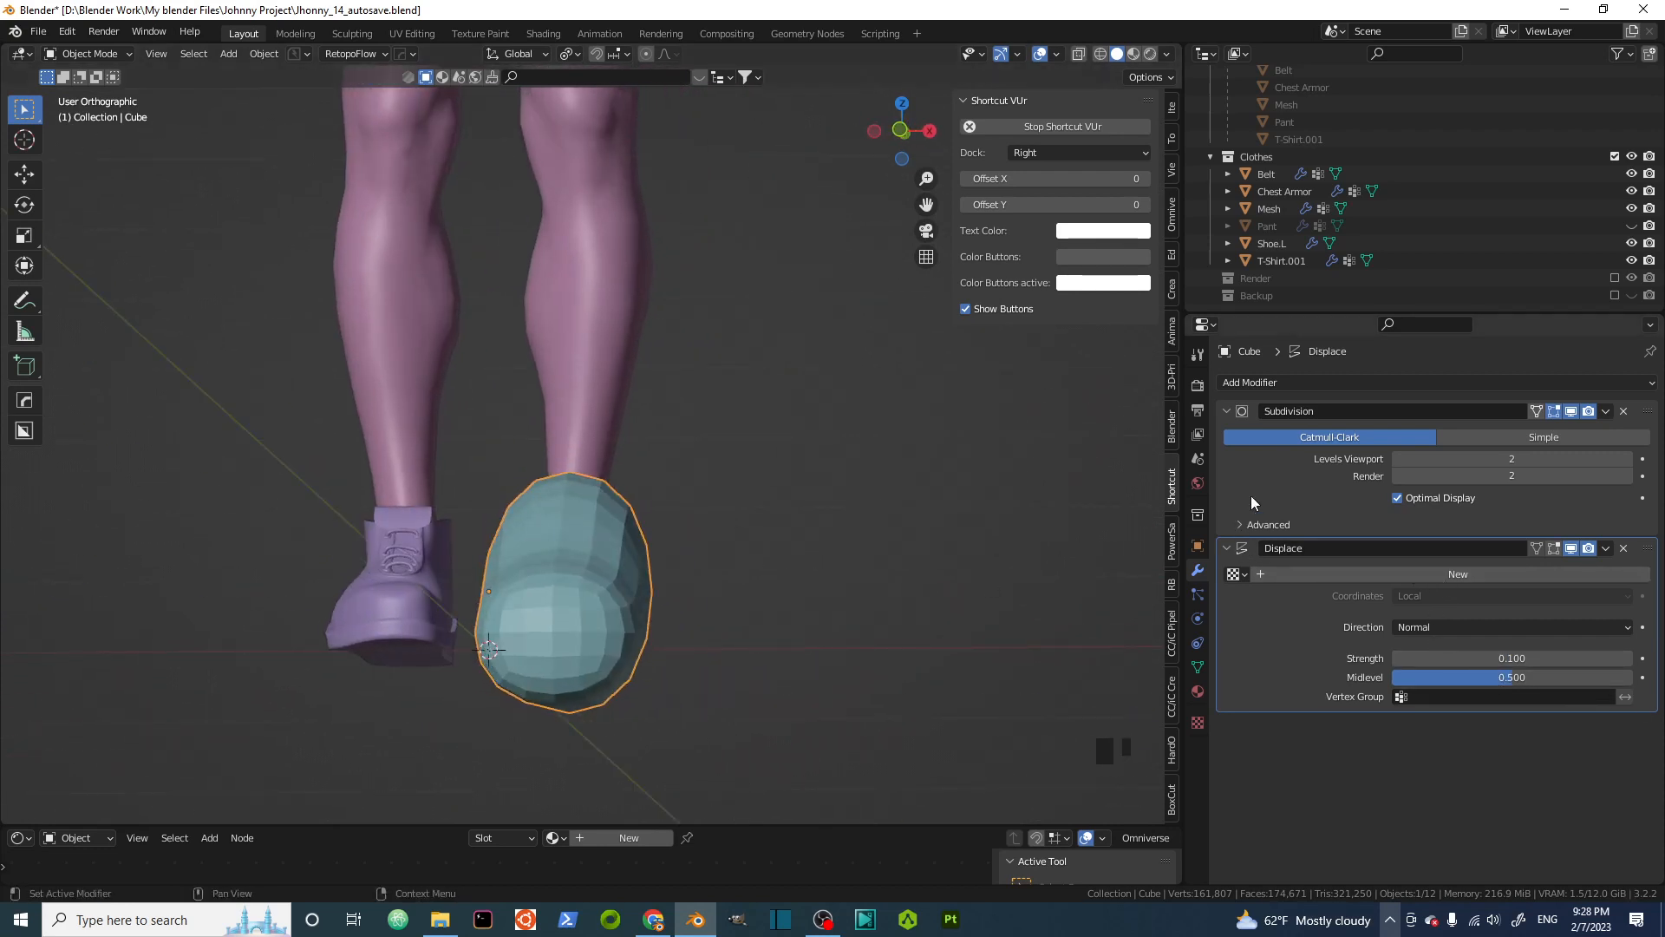
Add a second Subdivision Surface modifier to the box and set its viewport levels to 2
left_click(1287, 383)
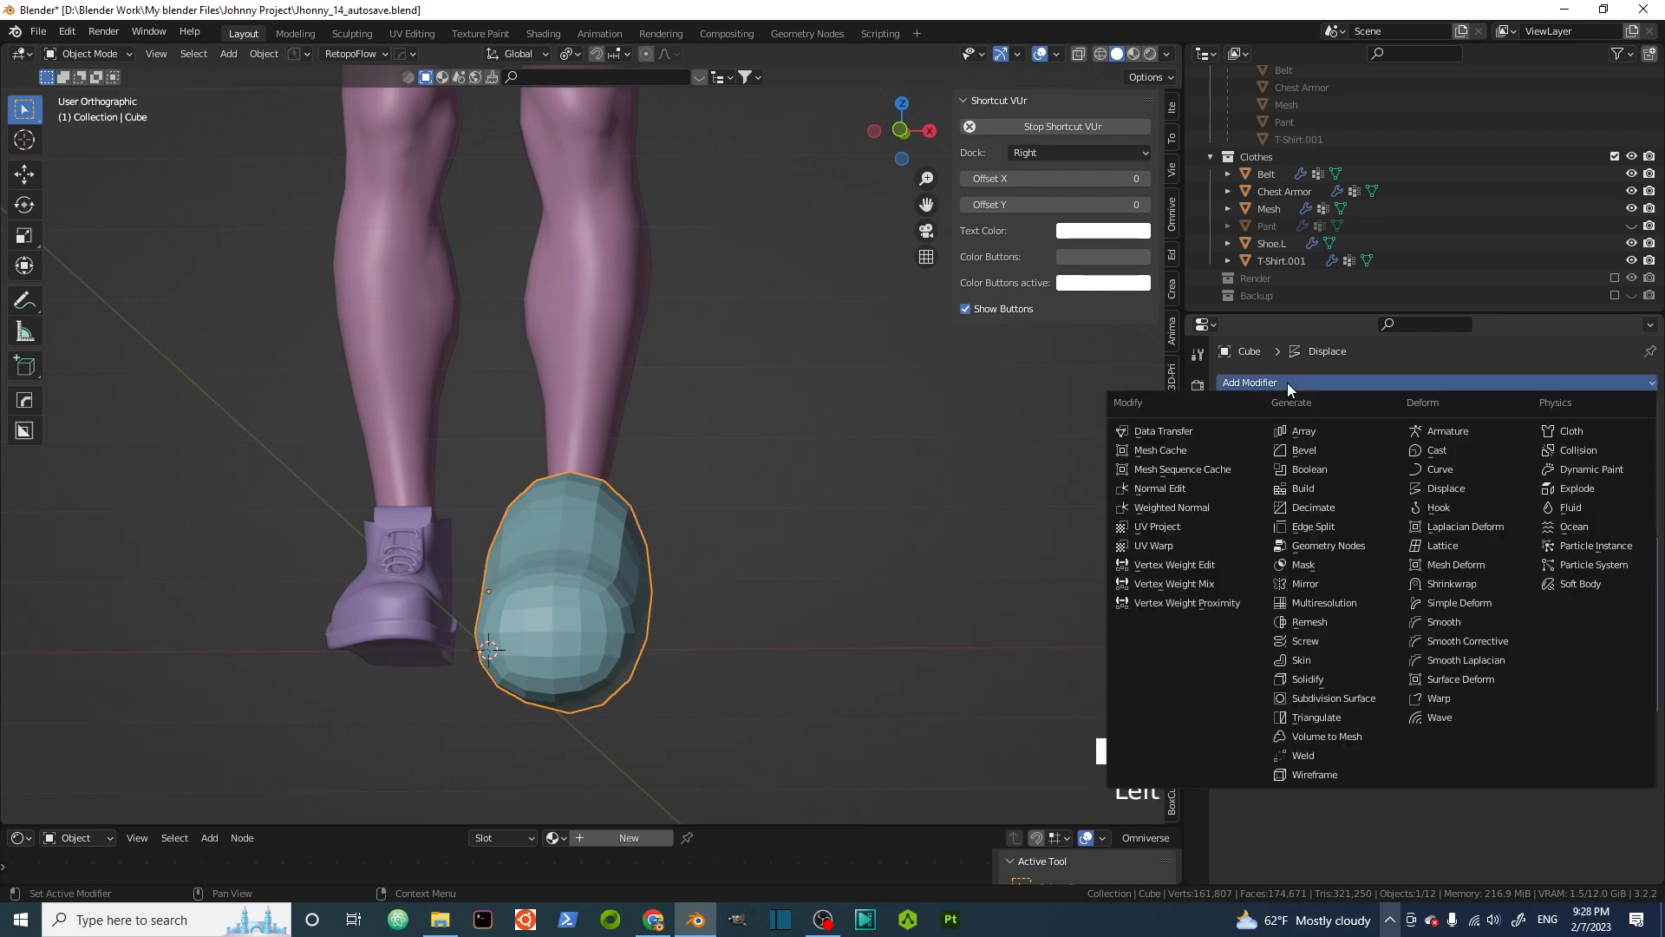
left_click(1334, 698)
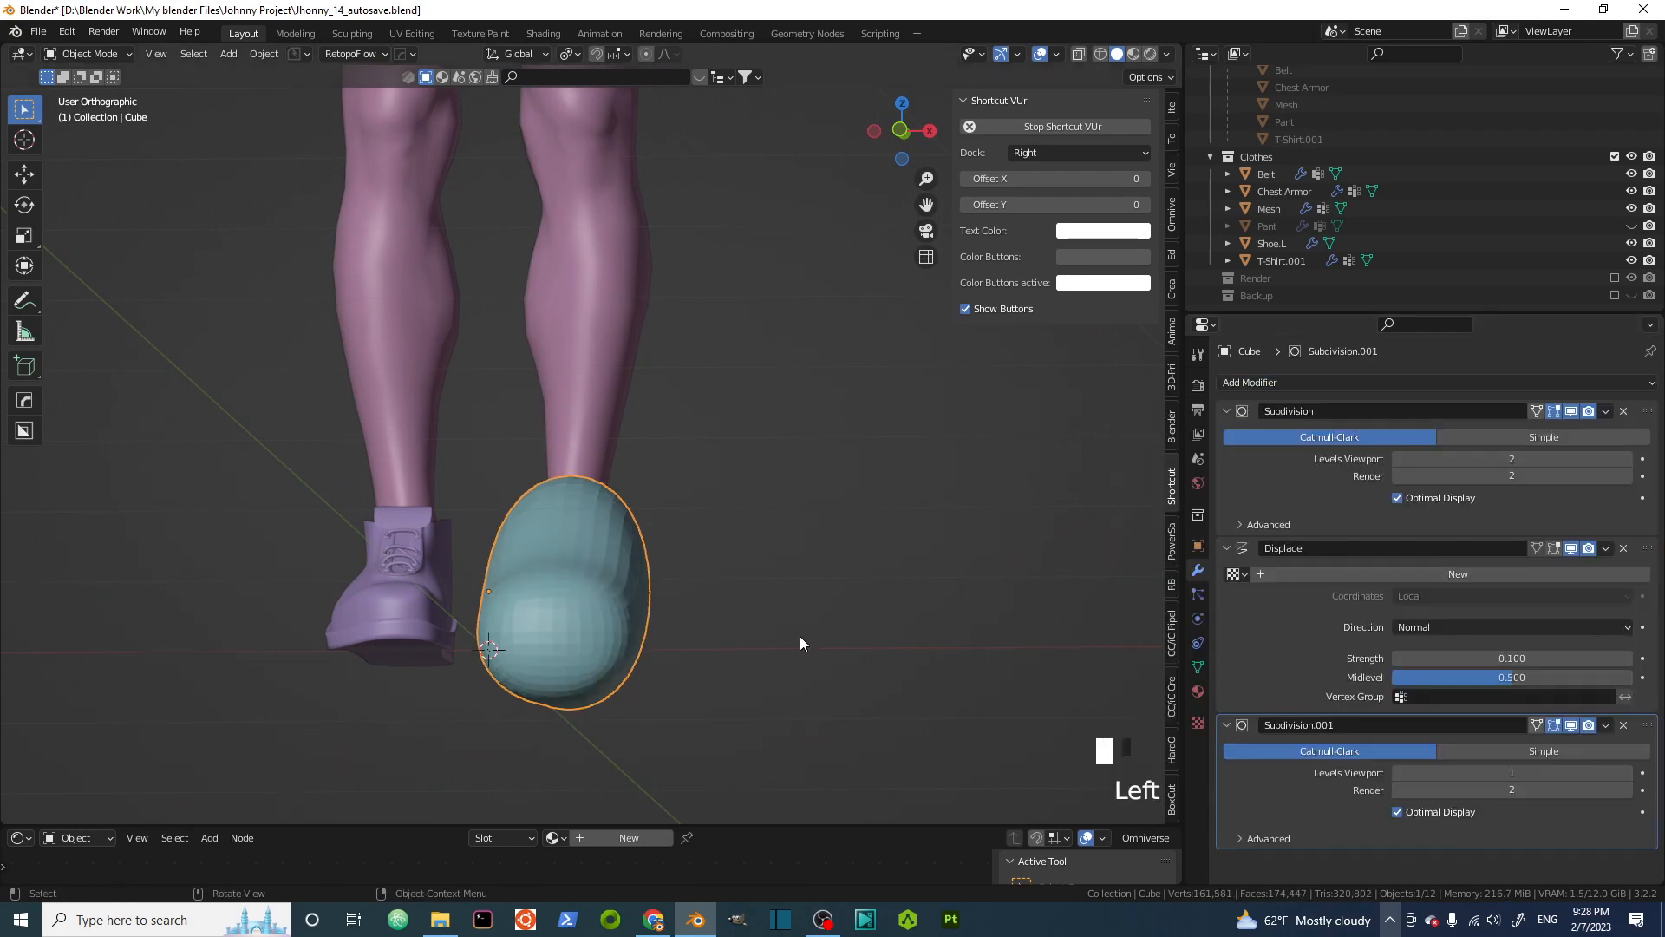
middle_click_drag(800, 637, 715, 602)
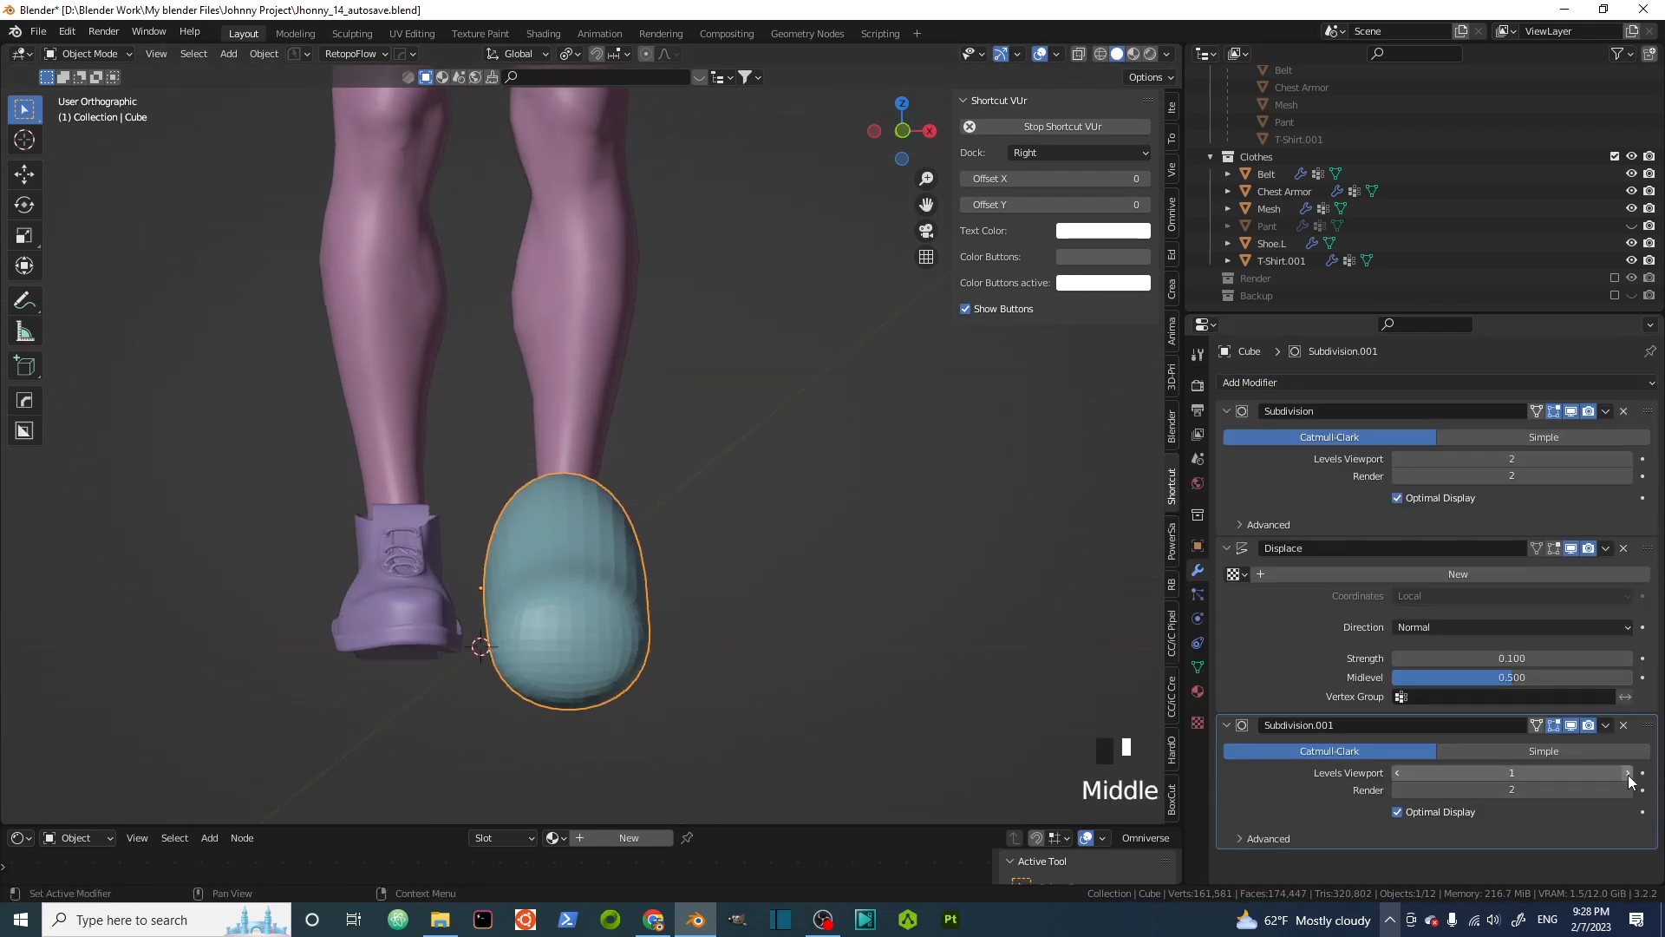
left_click_drag(1544, 773, 1570, 774)
middle_click_drag(647, 569, 449, 580)
scroll(620, 586, "up", 2)
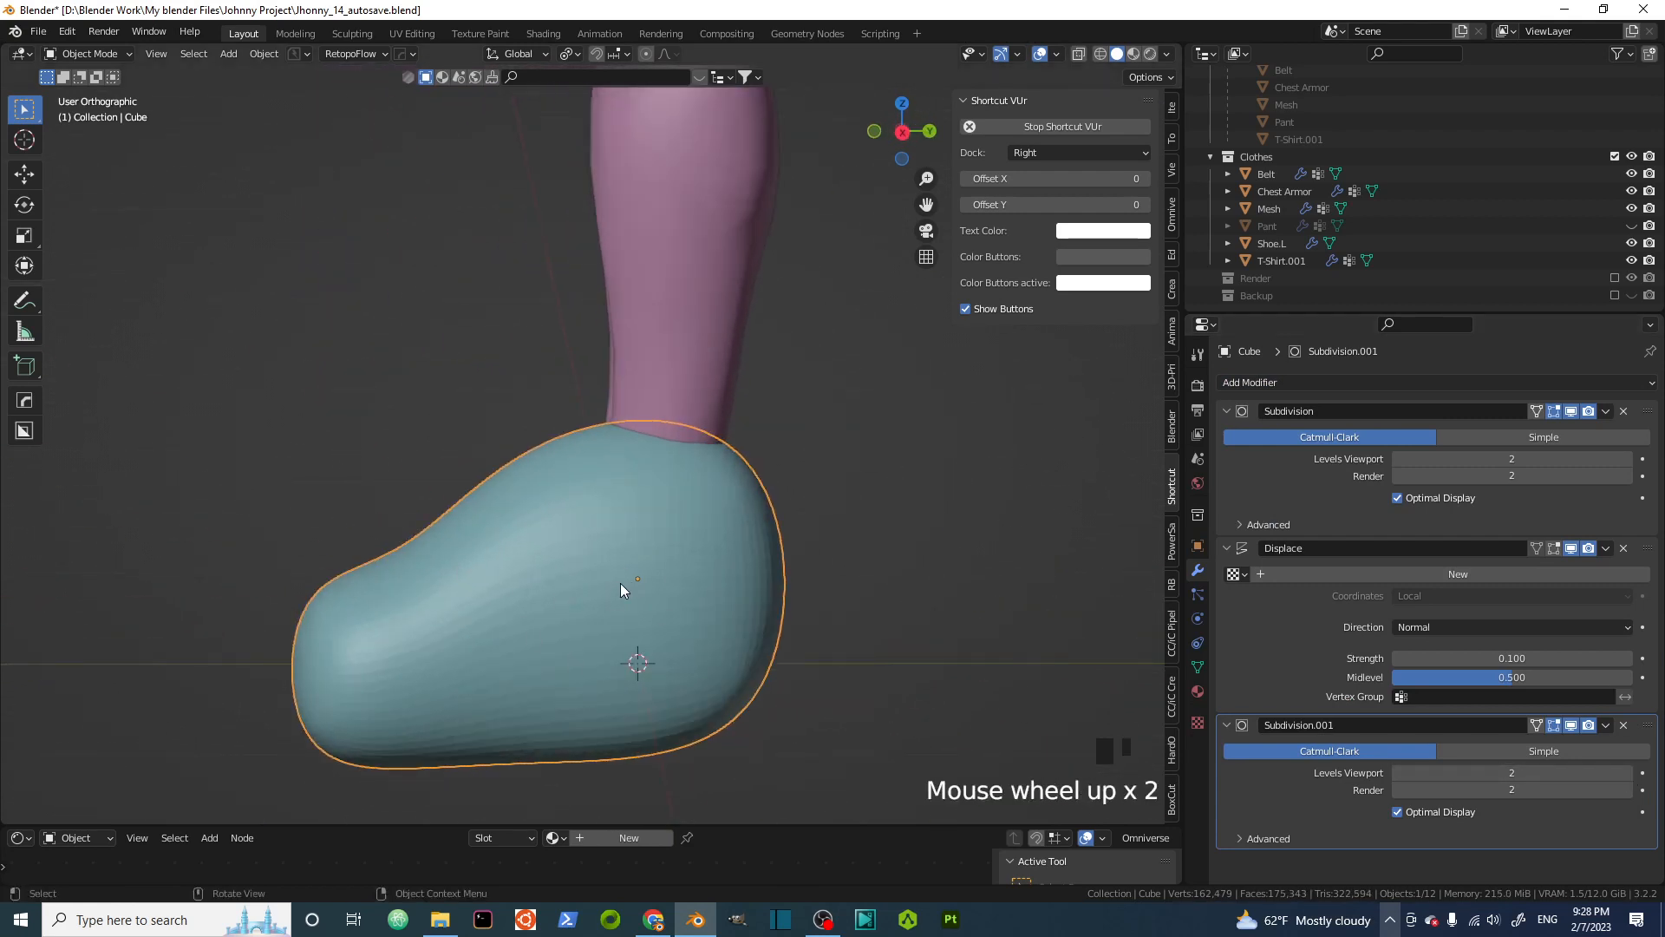
scroll(611, 581, "down", 2)
middle_click_drag(583, 586, 748, 587)
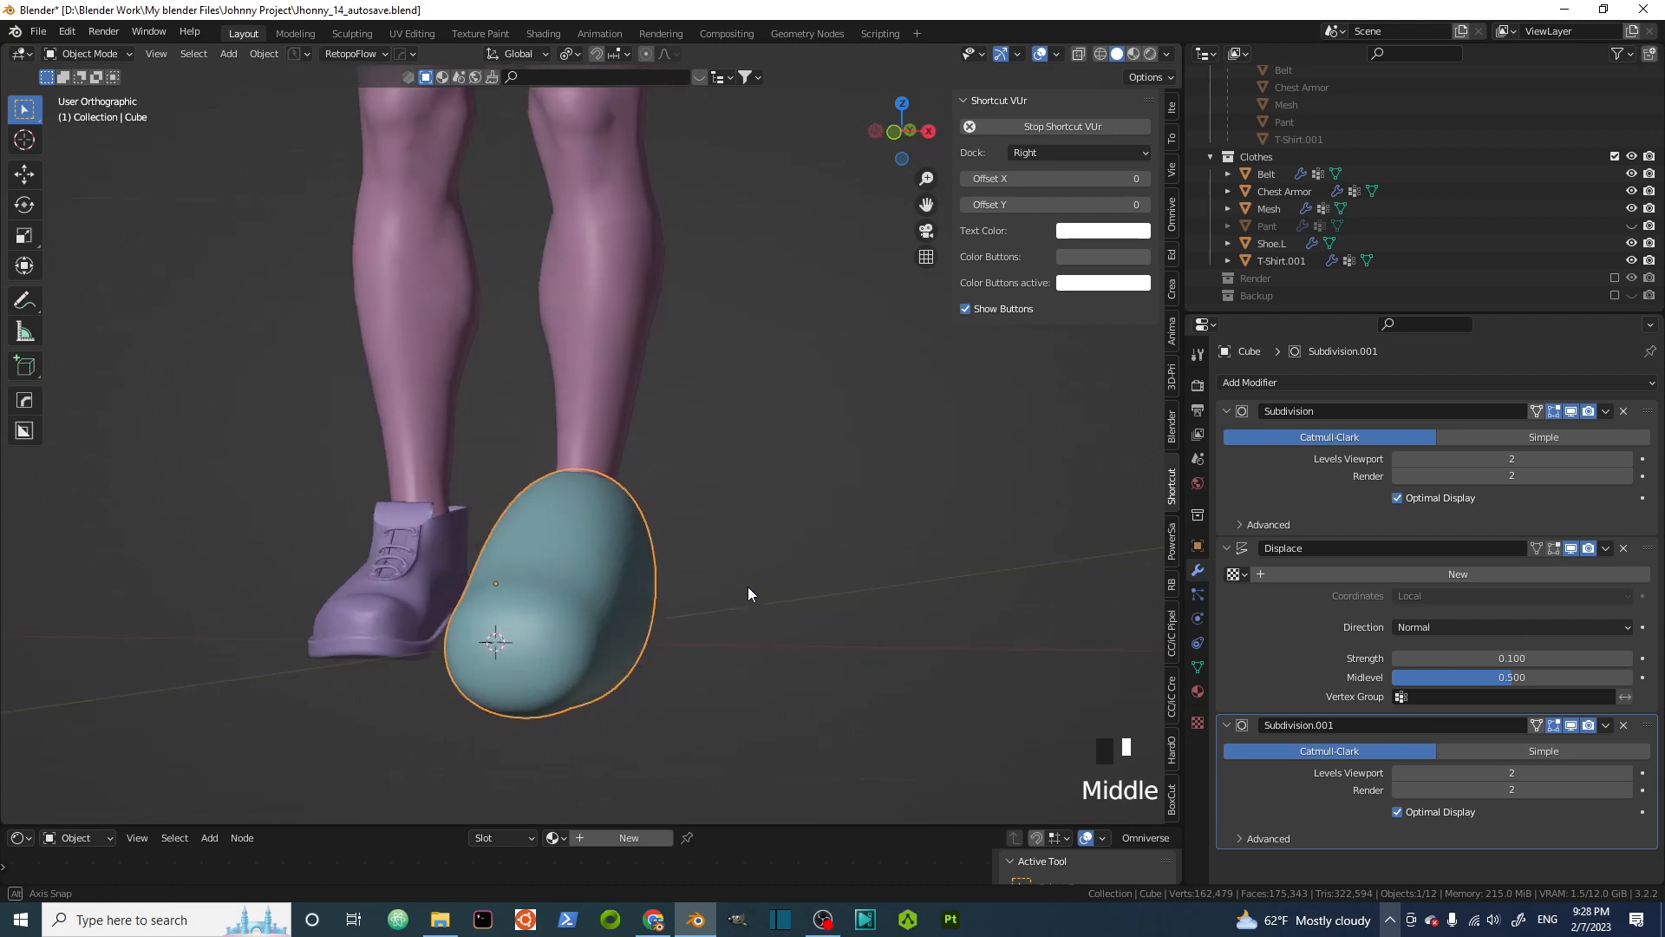
Add a Shrinkwrap modifier to the box with Shoe.L as its target
left_click(1381, 382)
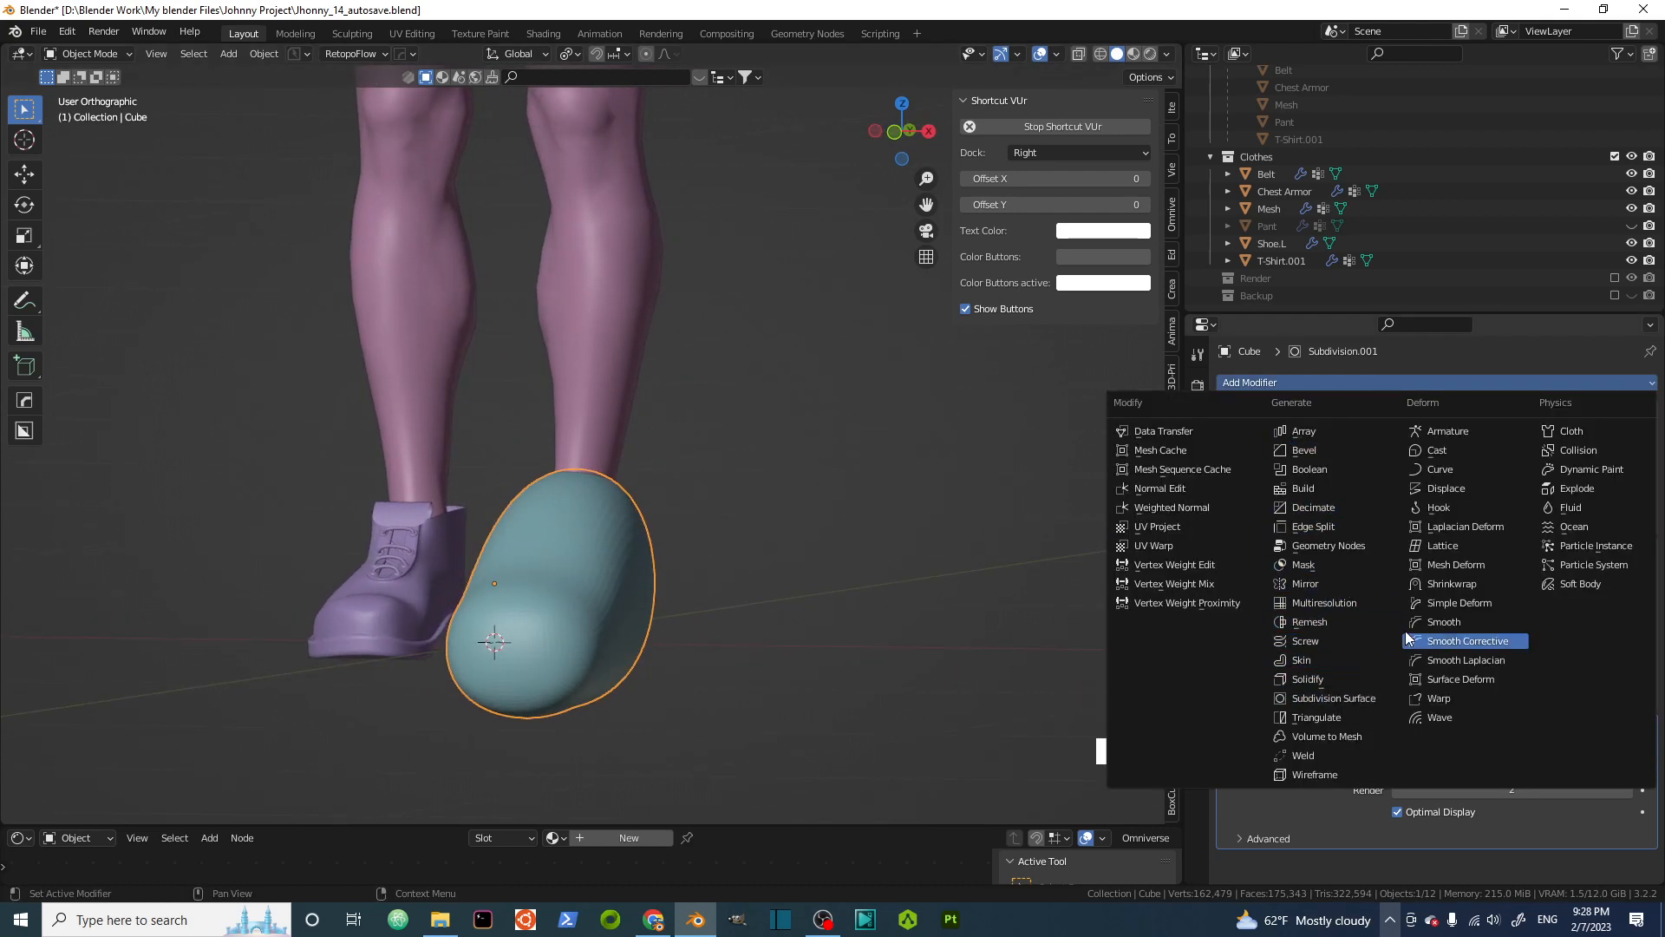
left_click(1446, 582)
scroll(1353, 702, "down", 5)
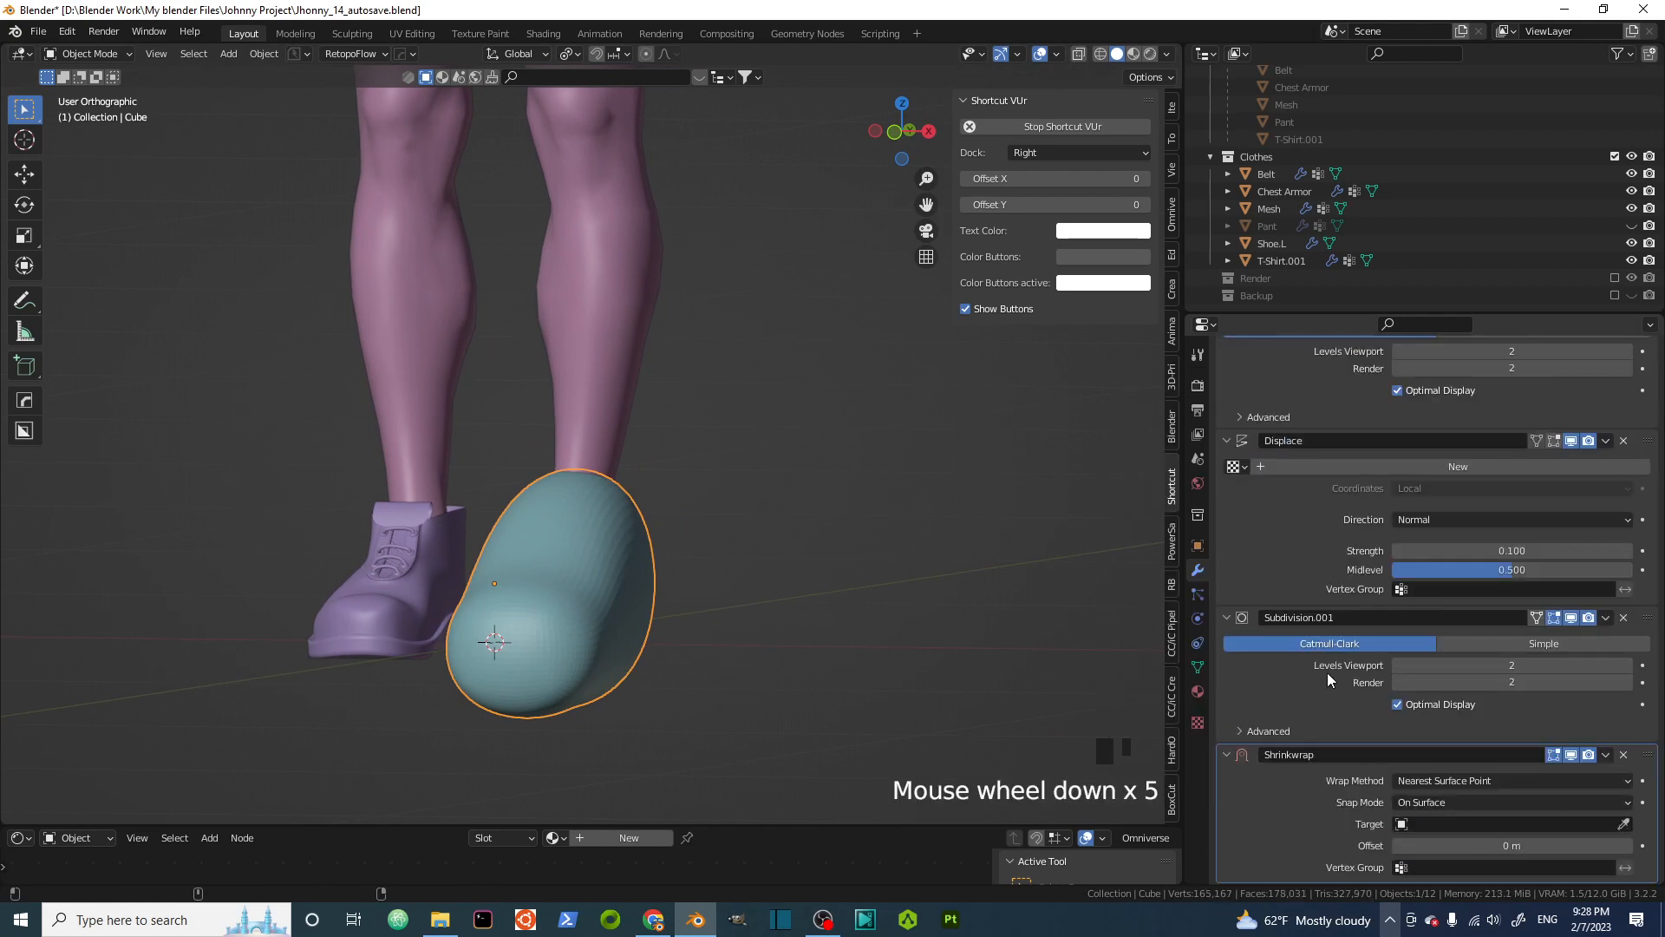
middle_click(1313, 572, "shift")
left_click(1624, 824)
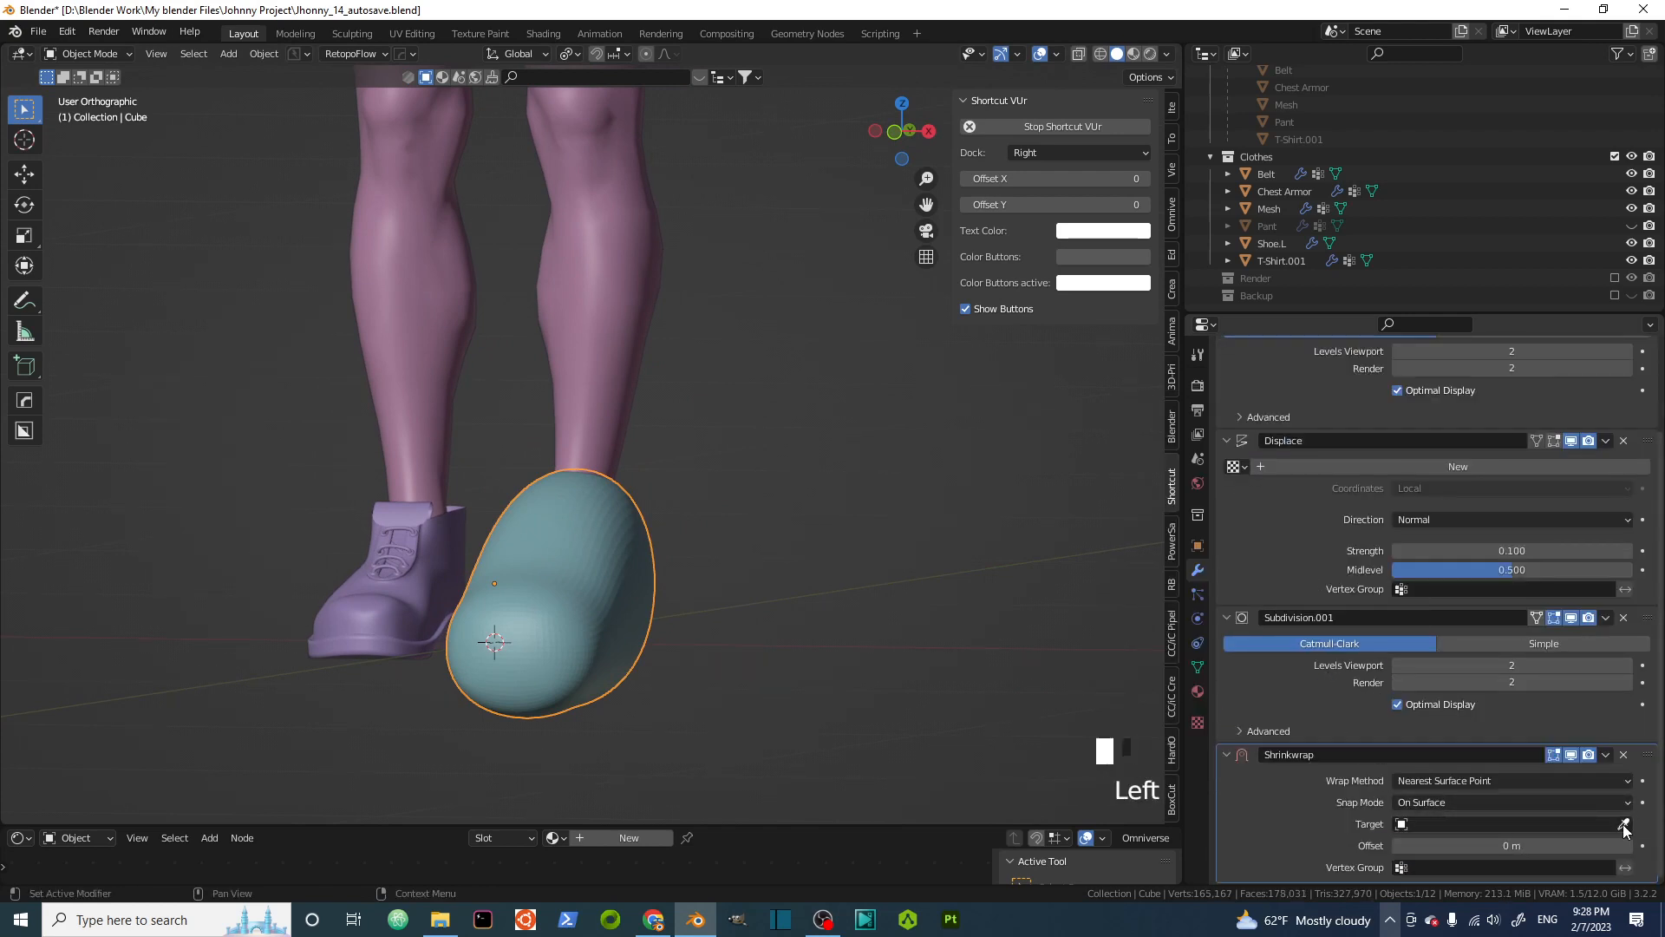
left_click(1277, 243)
scroll(1455, 743, "down", 2)
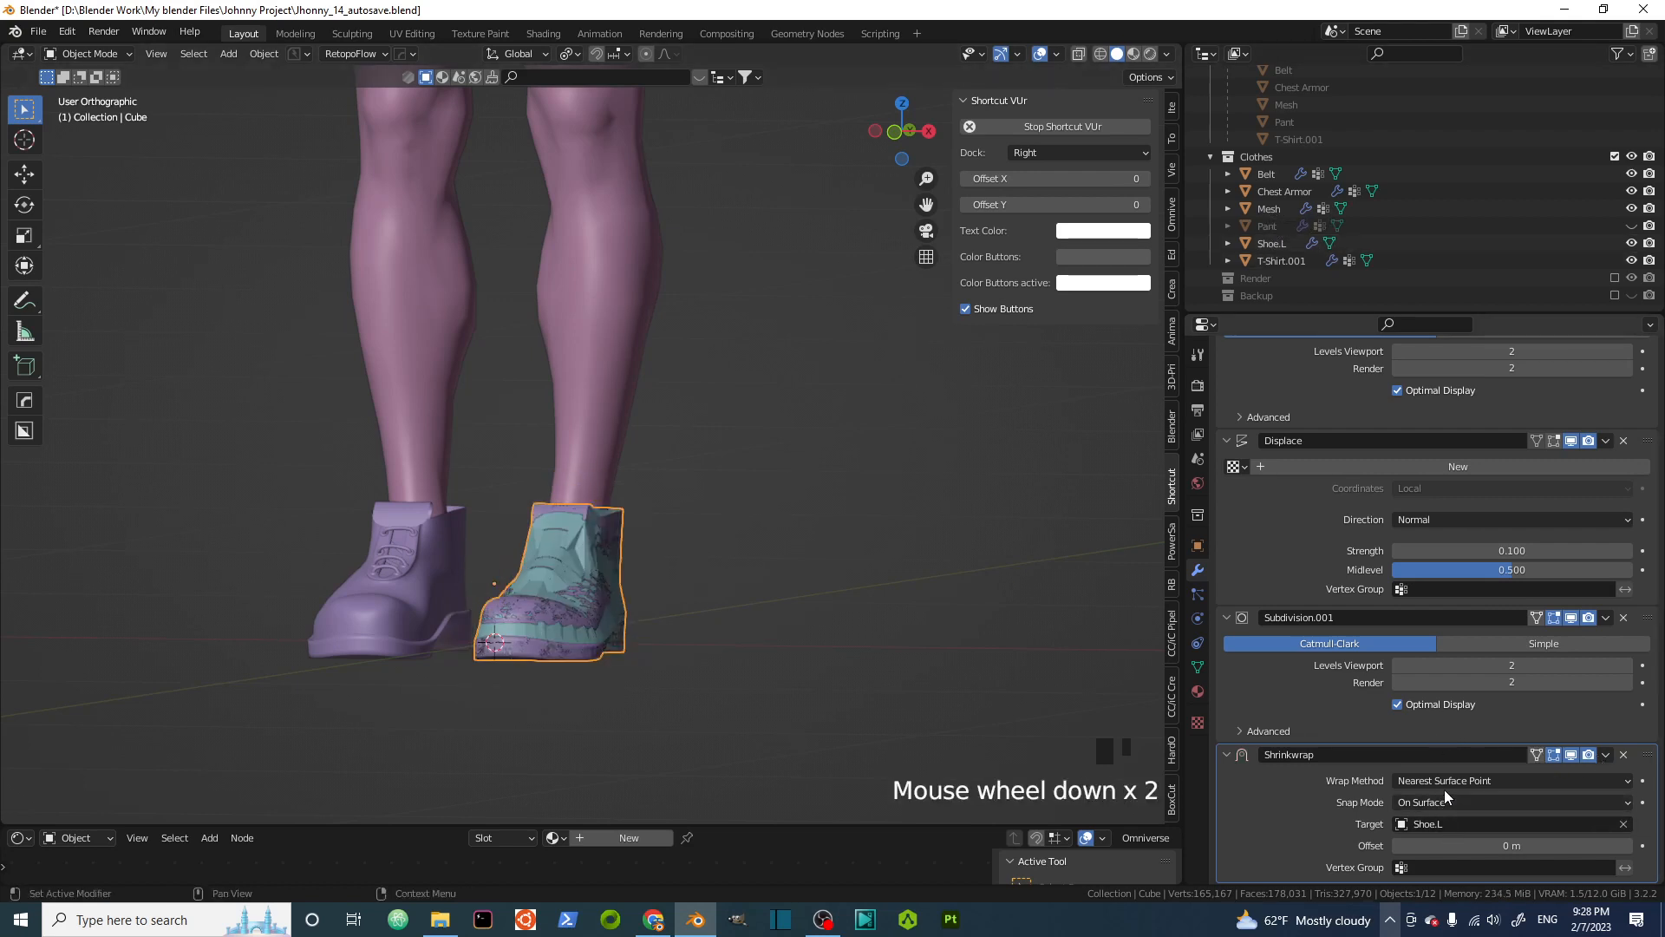
Set the Shrinkwrap offset to 0.01 m and check how the box wraps around the left shoe
left_click(1498, 846)
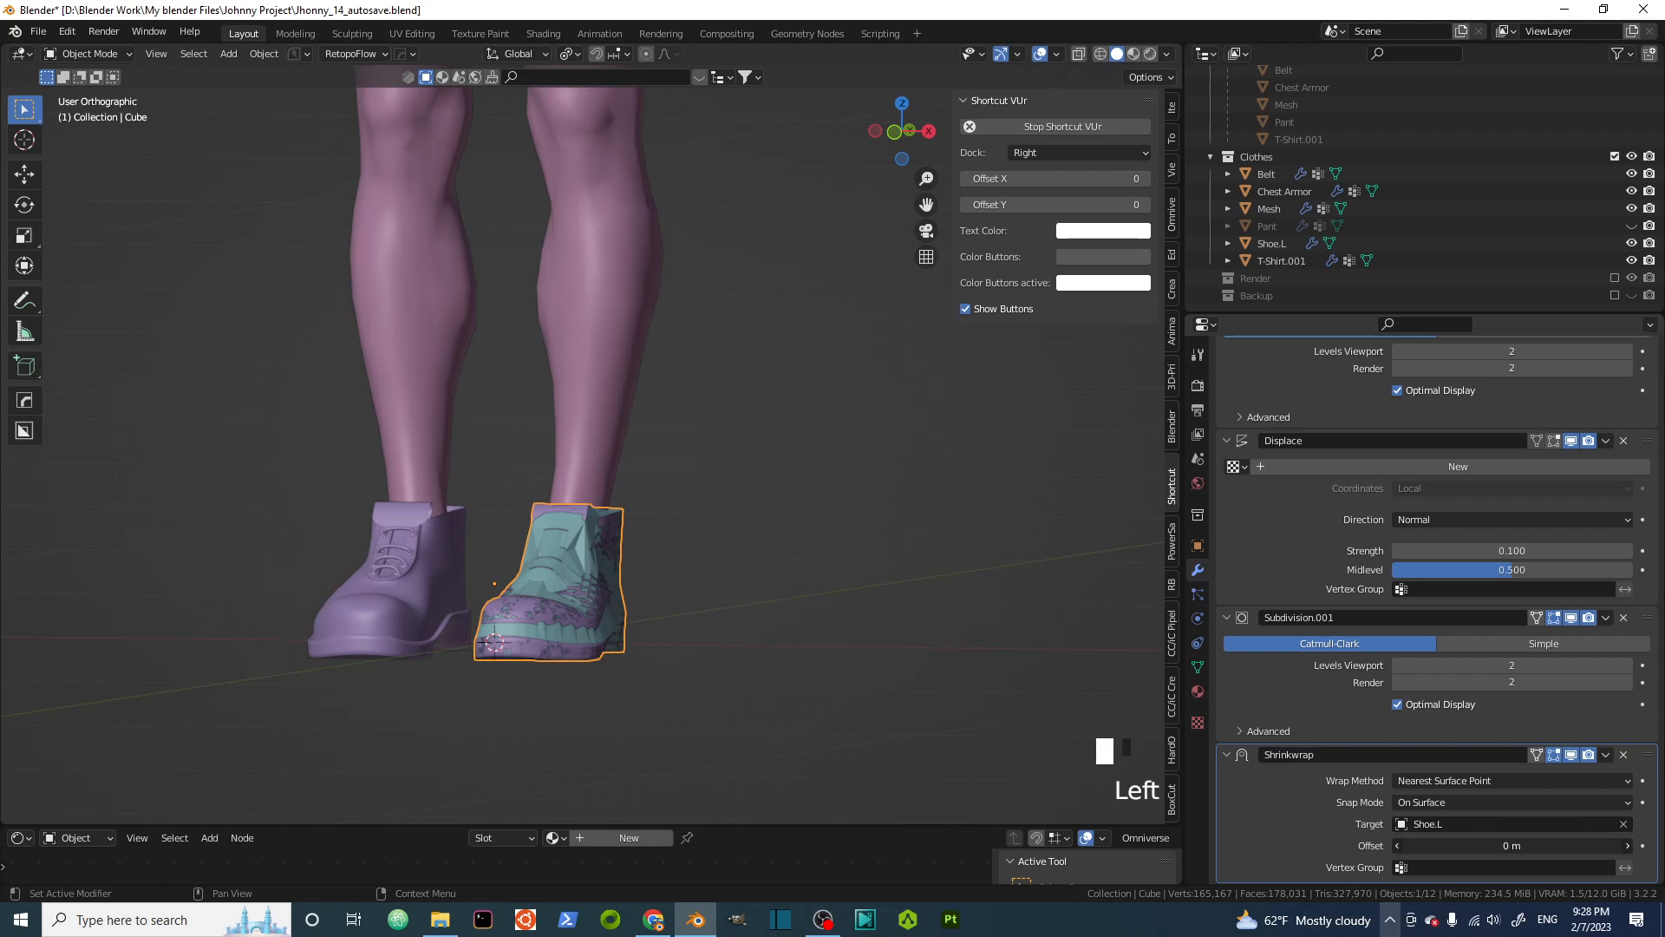
left_click_drag(1498, 845, 1516, 845)
scroll(659, 570, "down", 4)
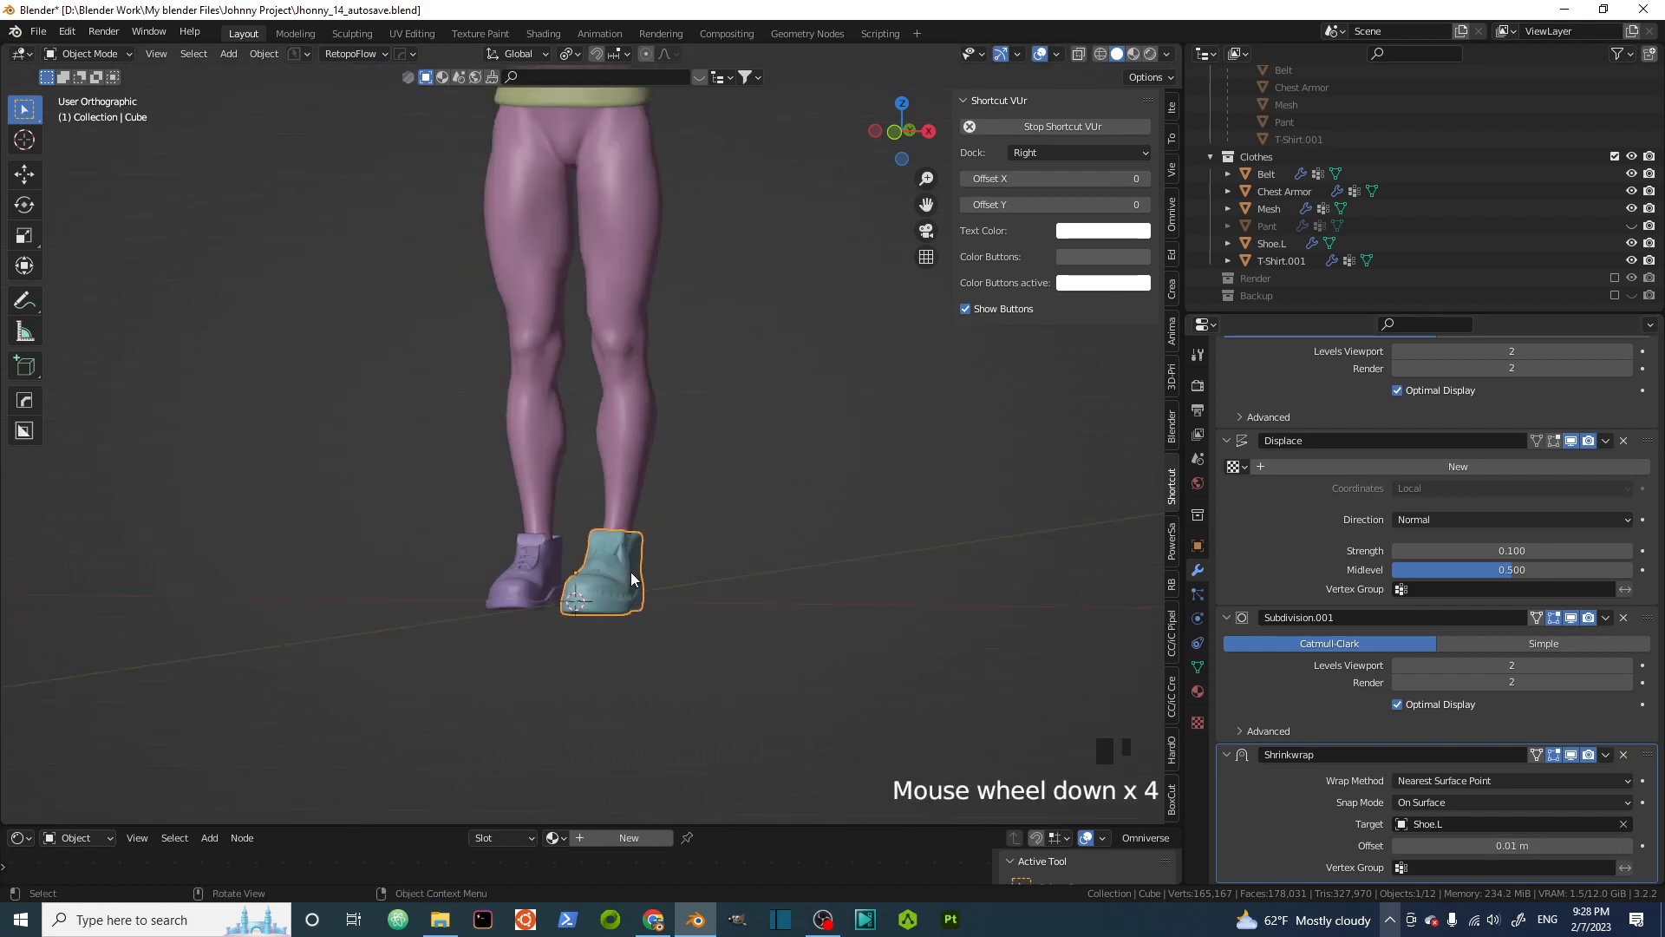
middle_click_drag(631, 571, 643, 425)
scroll(623, 580, "up", 8)
scroll(619, 430, "down", 4)
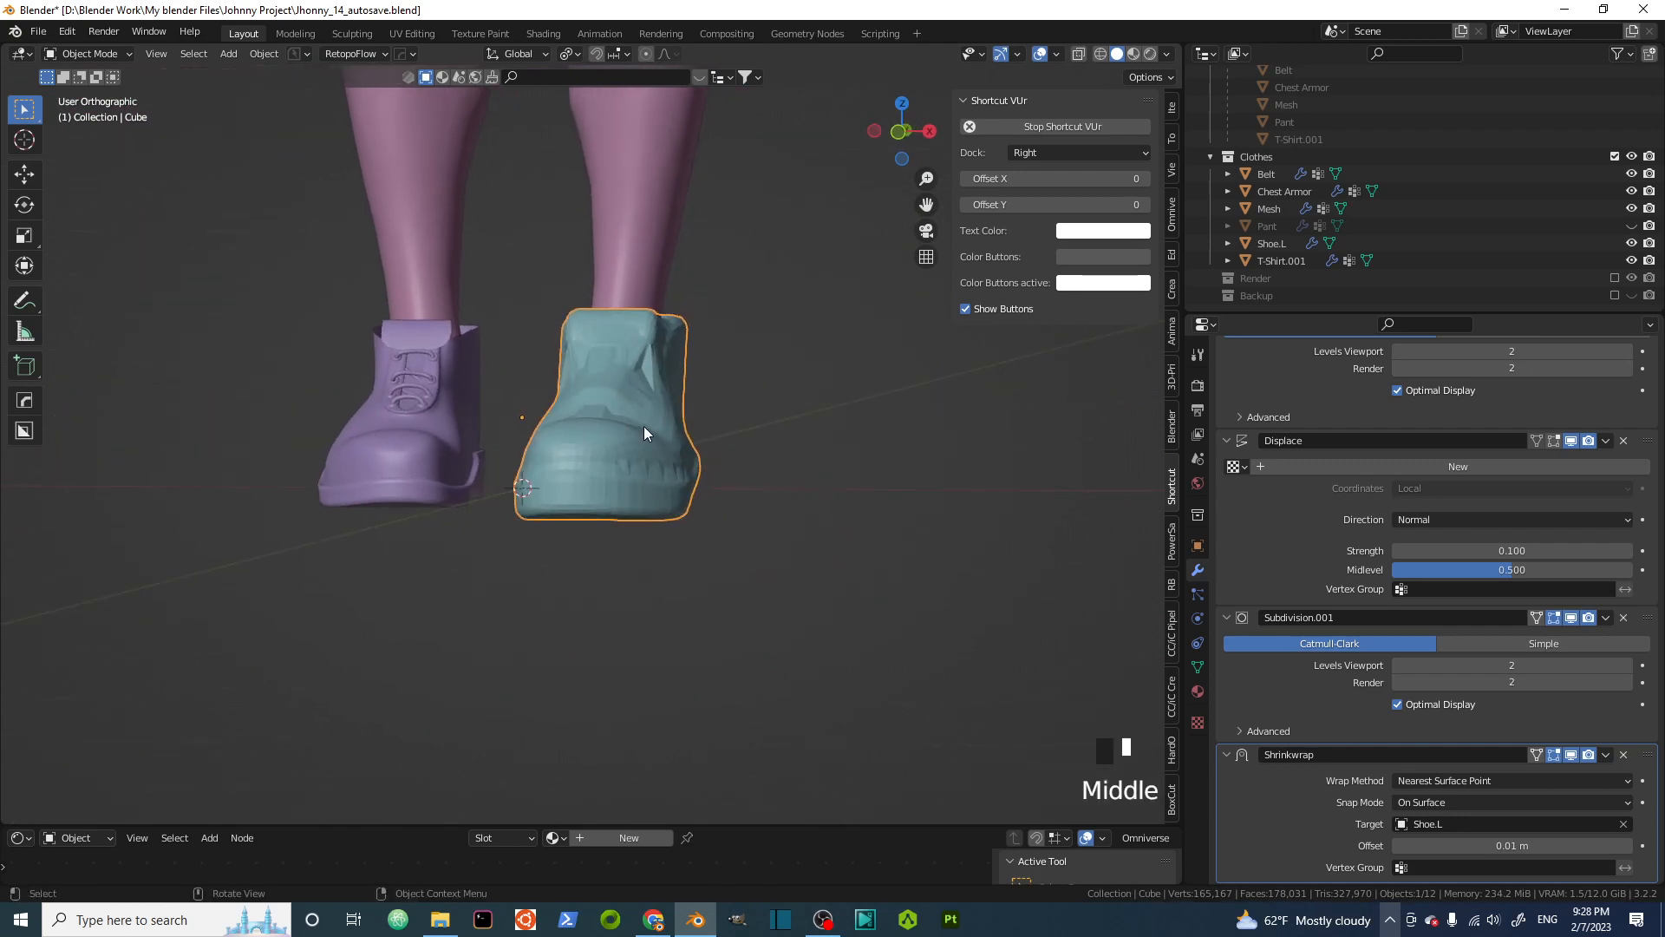
scroll(643, 425, "up", 2)
scroll(1387, 710, "down", 4)
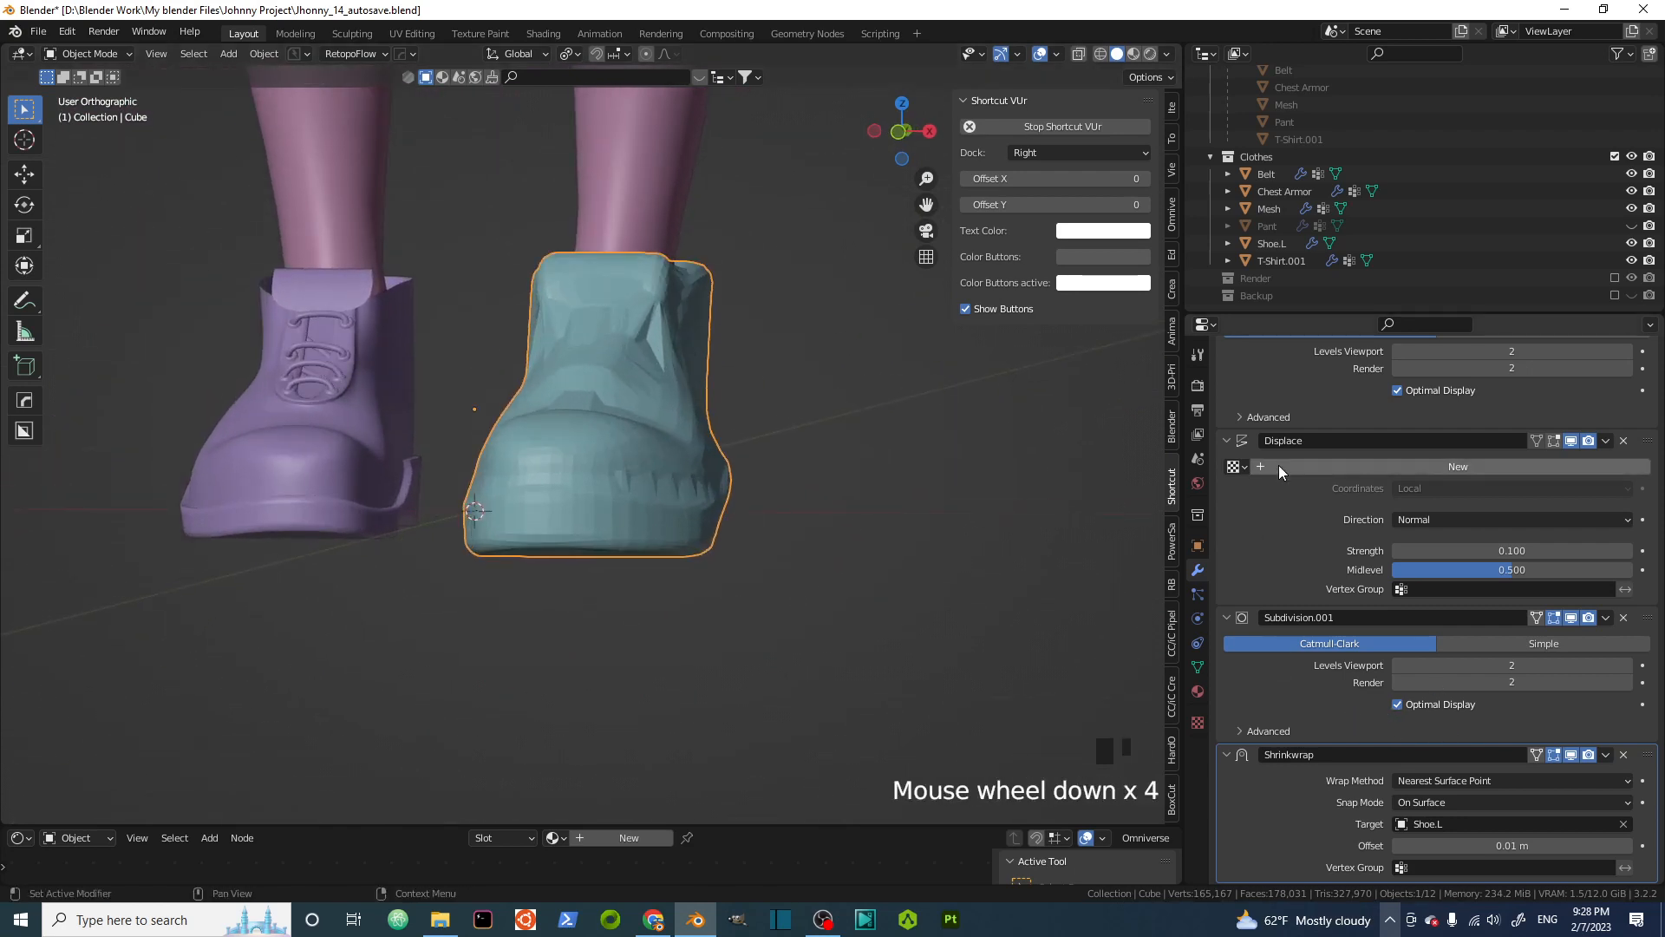
Collapse the settings of both Subdivision modifiers, the Displace modifier and the Shrinkwrap modifier
scroll(1253, 425, "up", 5)
left_click(1226, 410)
left_click(1226, 433)
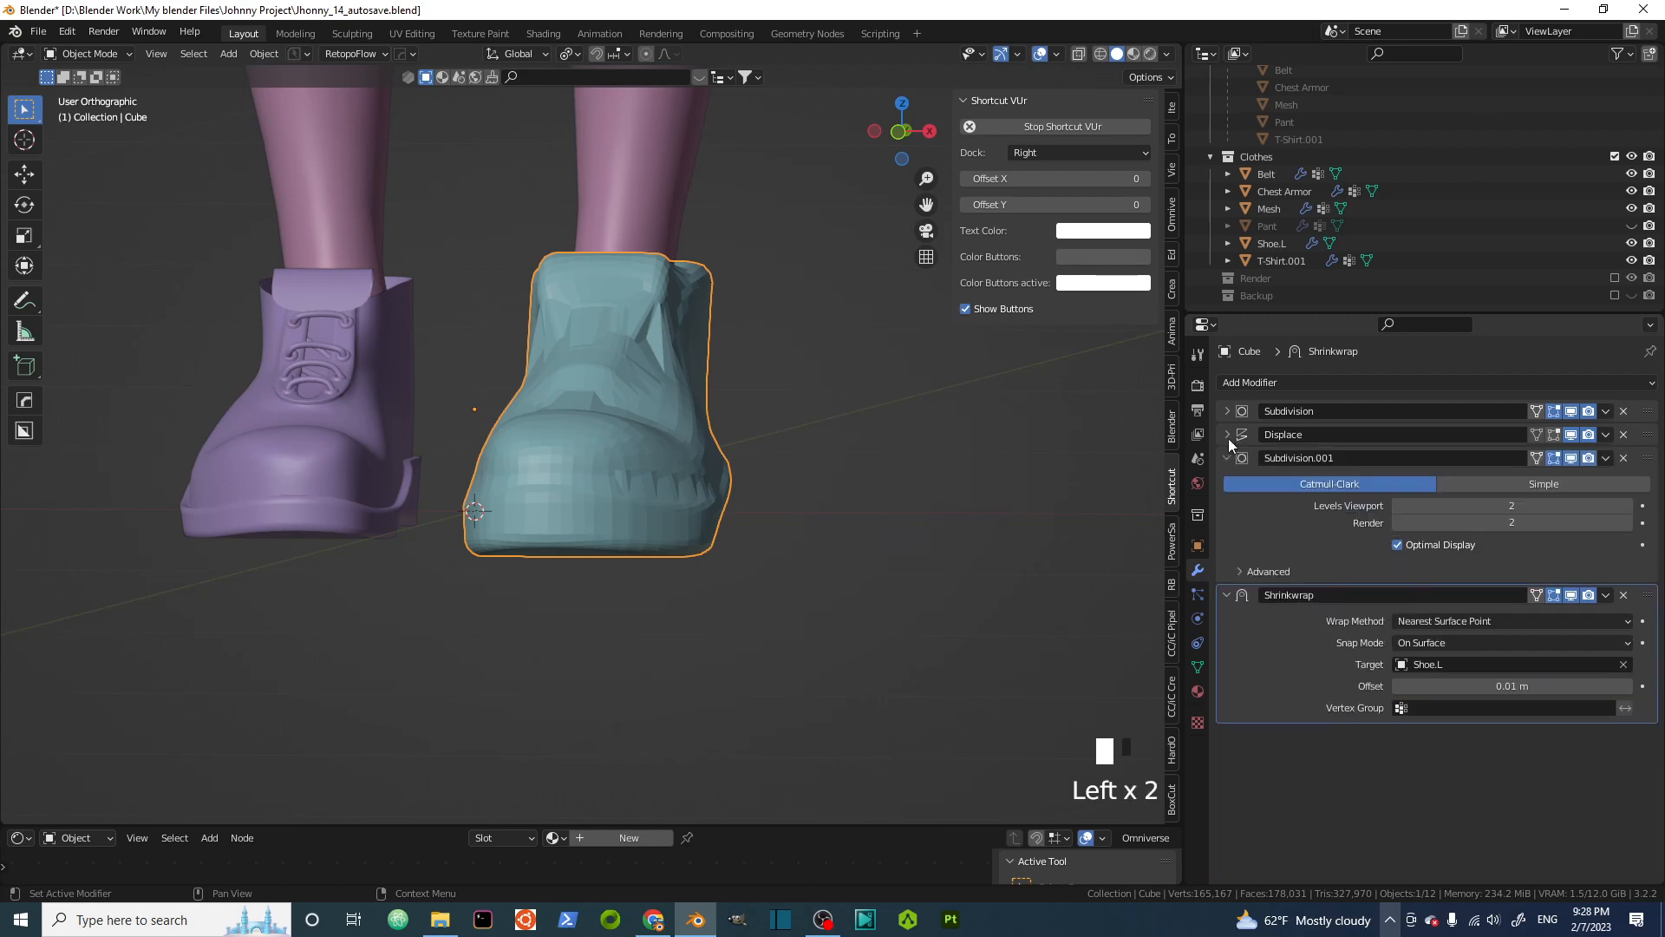
left_click(1226, 457)
left_click(1227, 477)
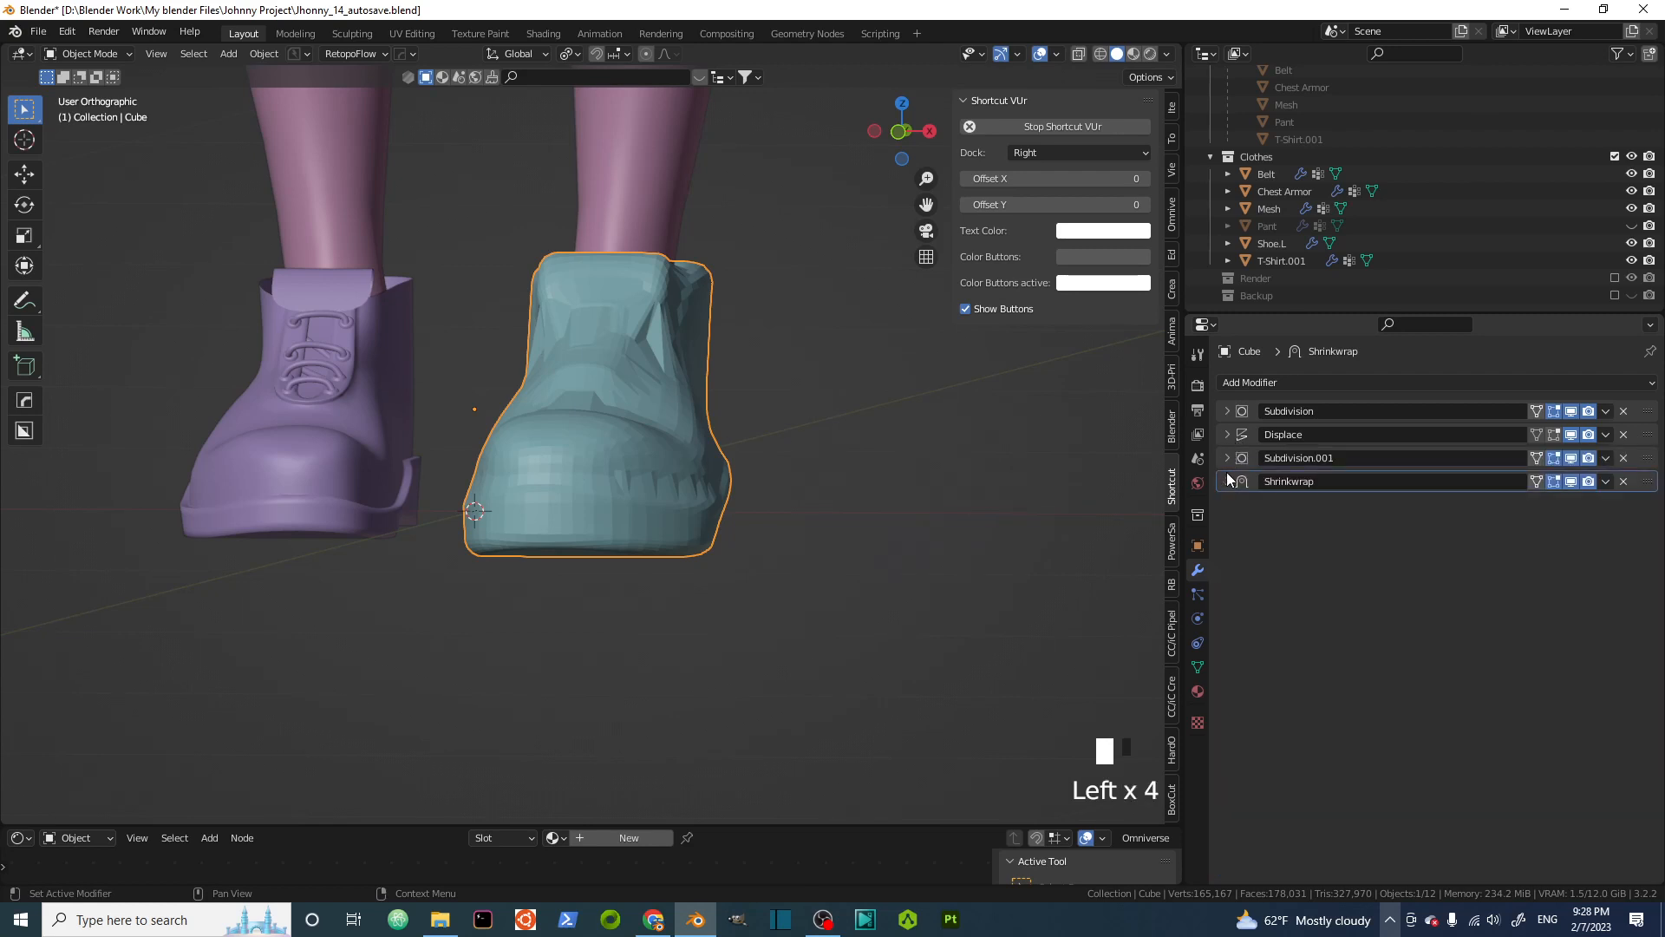
left_click(1228, 473)
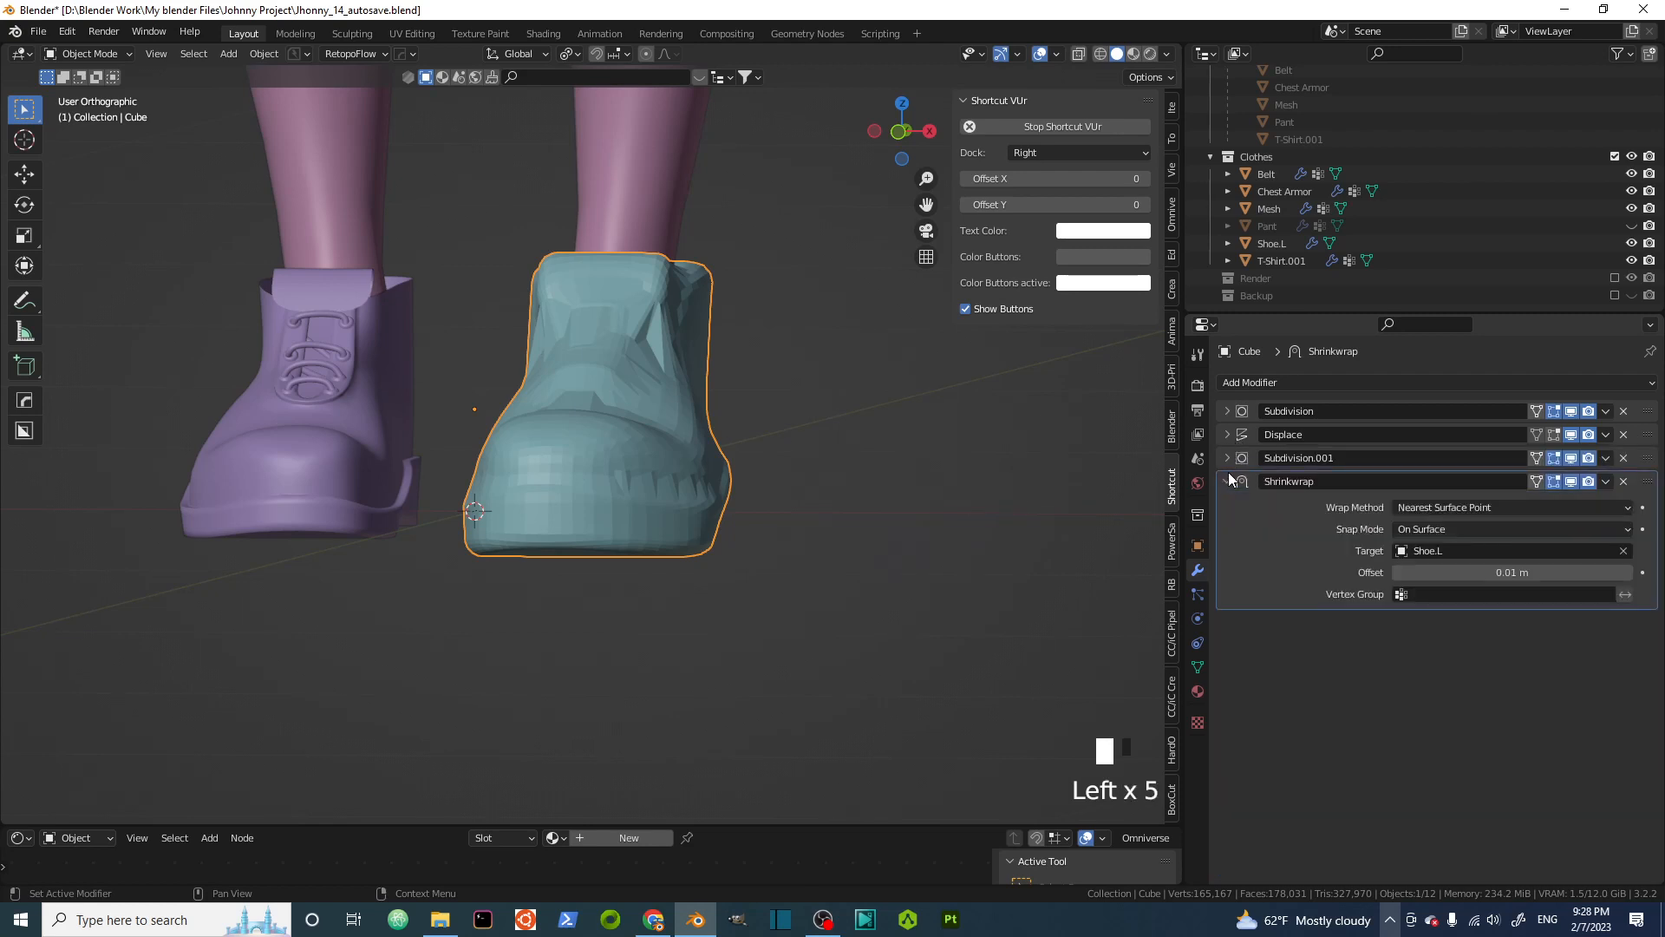
left_click(1228, 472)
left_click(1234, 435)
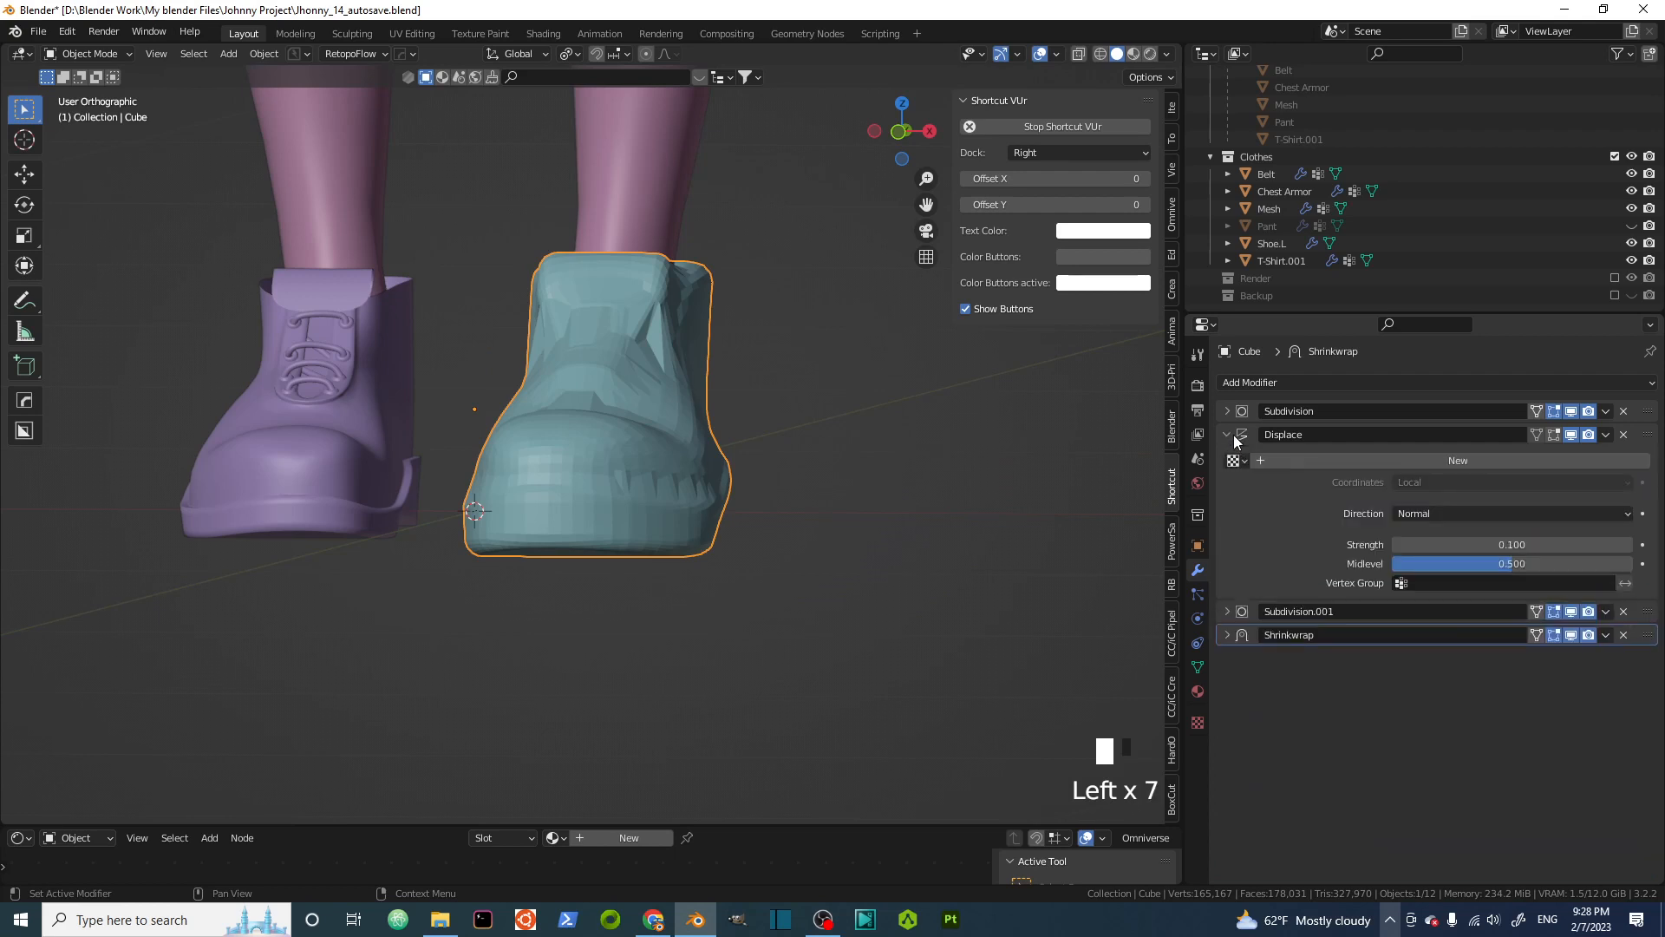
left_click(1234, 434)
Add a Remesh modifier to the wrapped box
left_click(1328, 387)
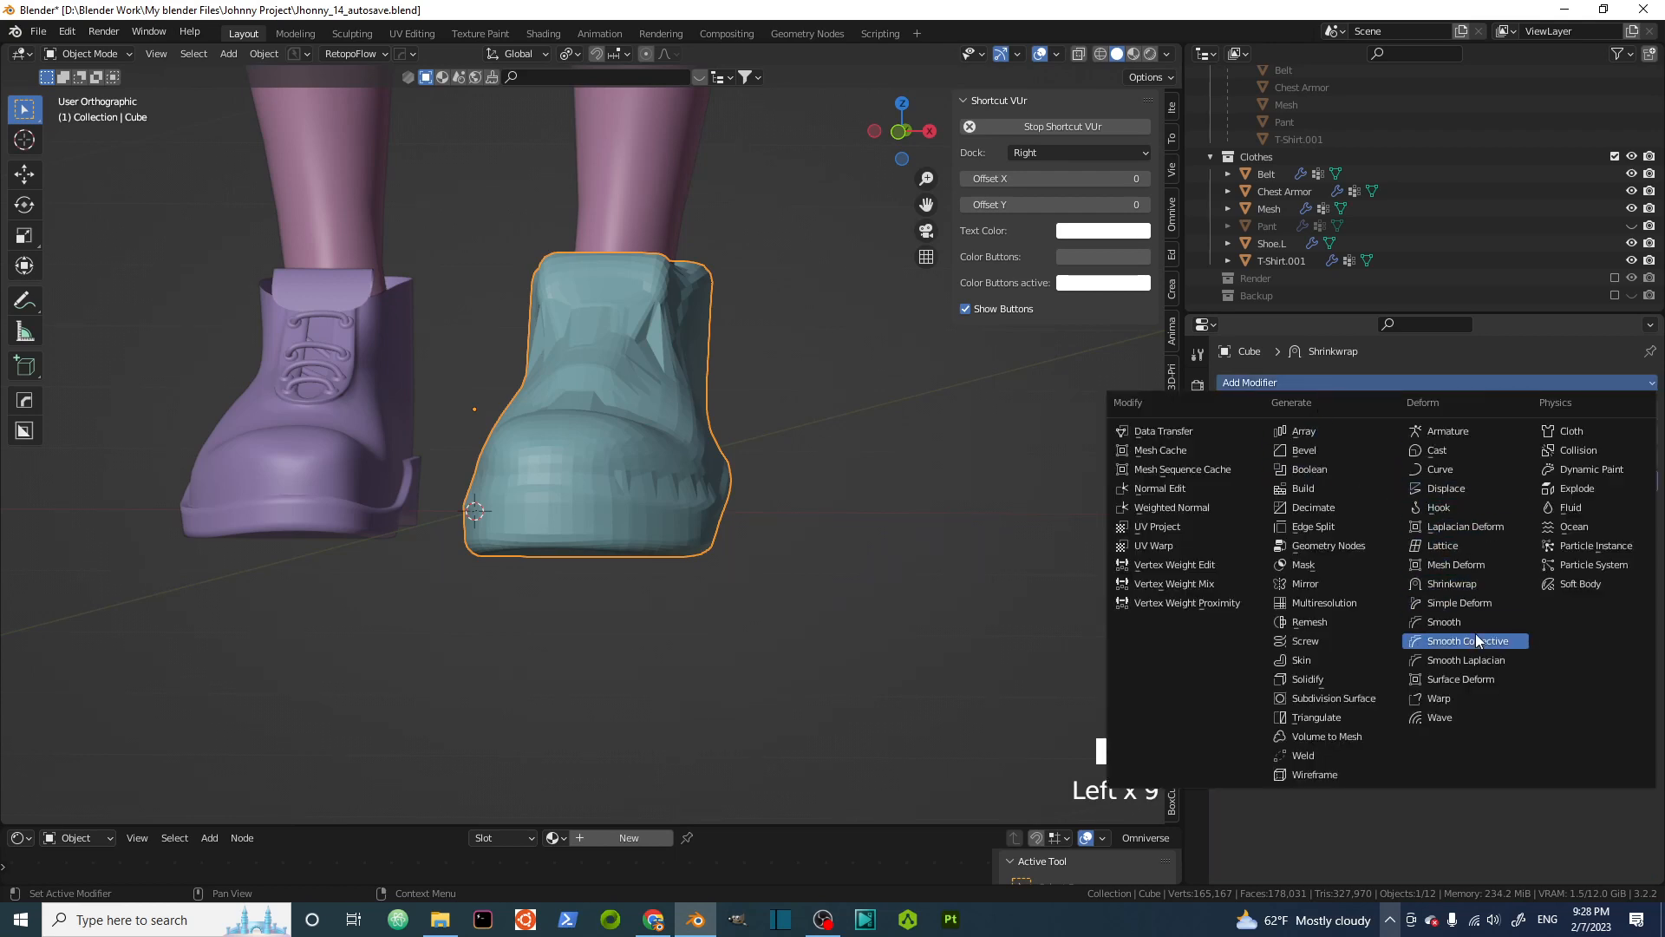
left_click(1305, 623)
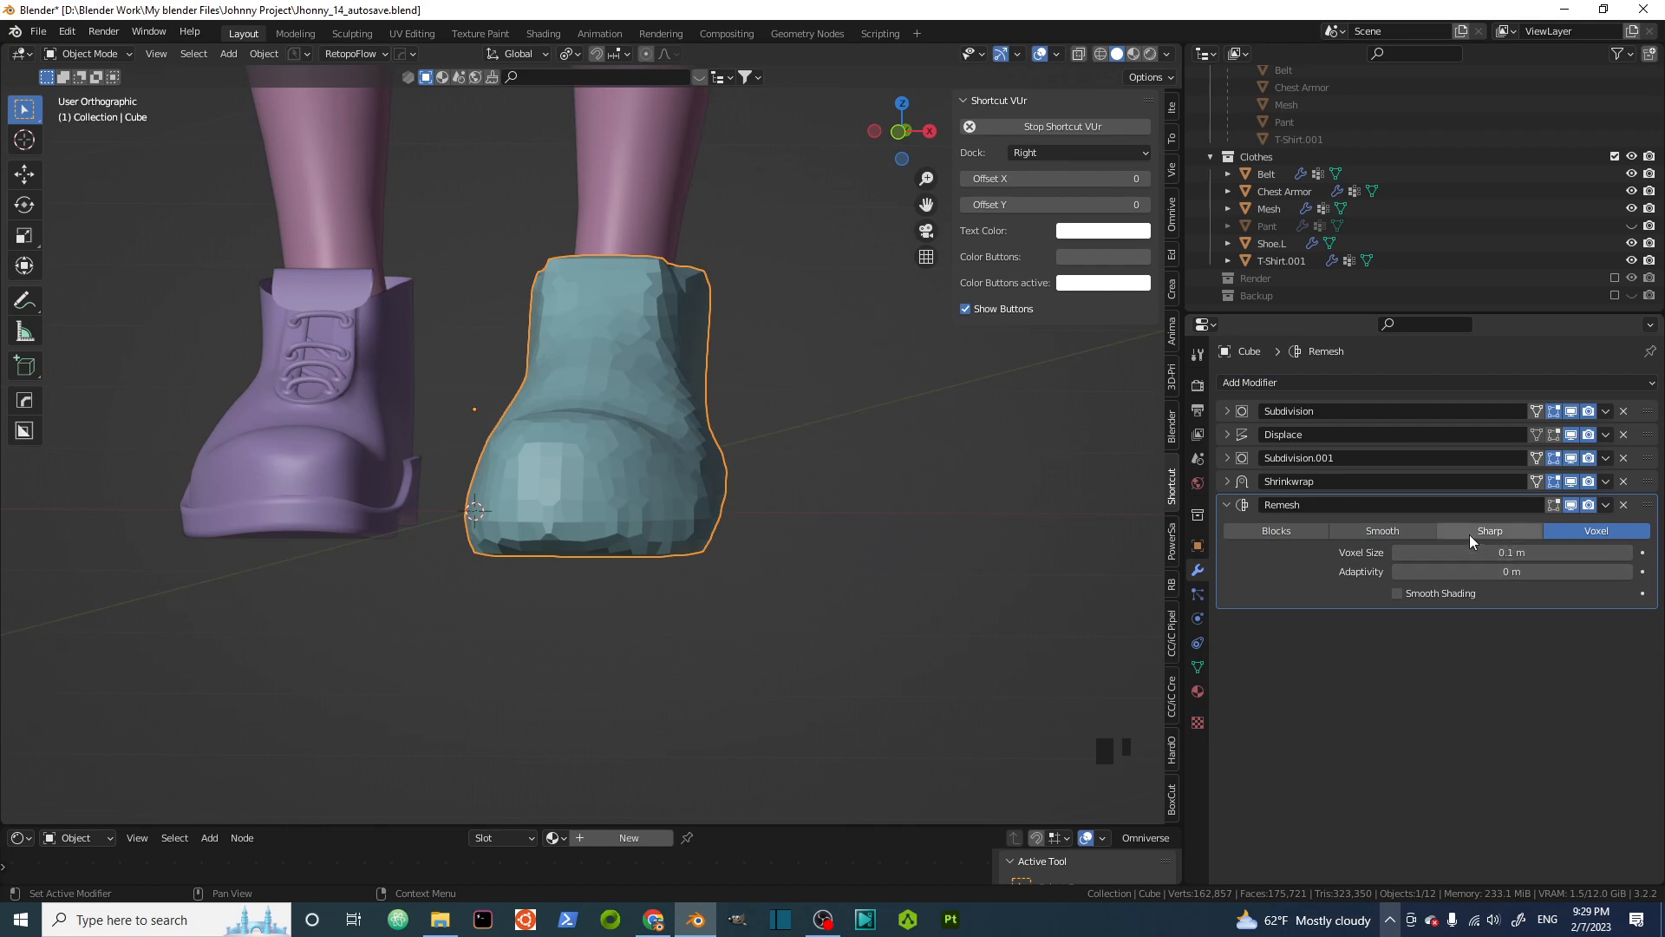
Set the Remesh modifier to Smooth mode with an octree depth of 7 and check the wrapped shoe's surface
left_click(1379, 531)
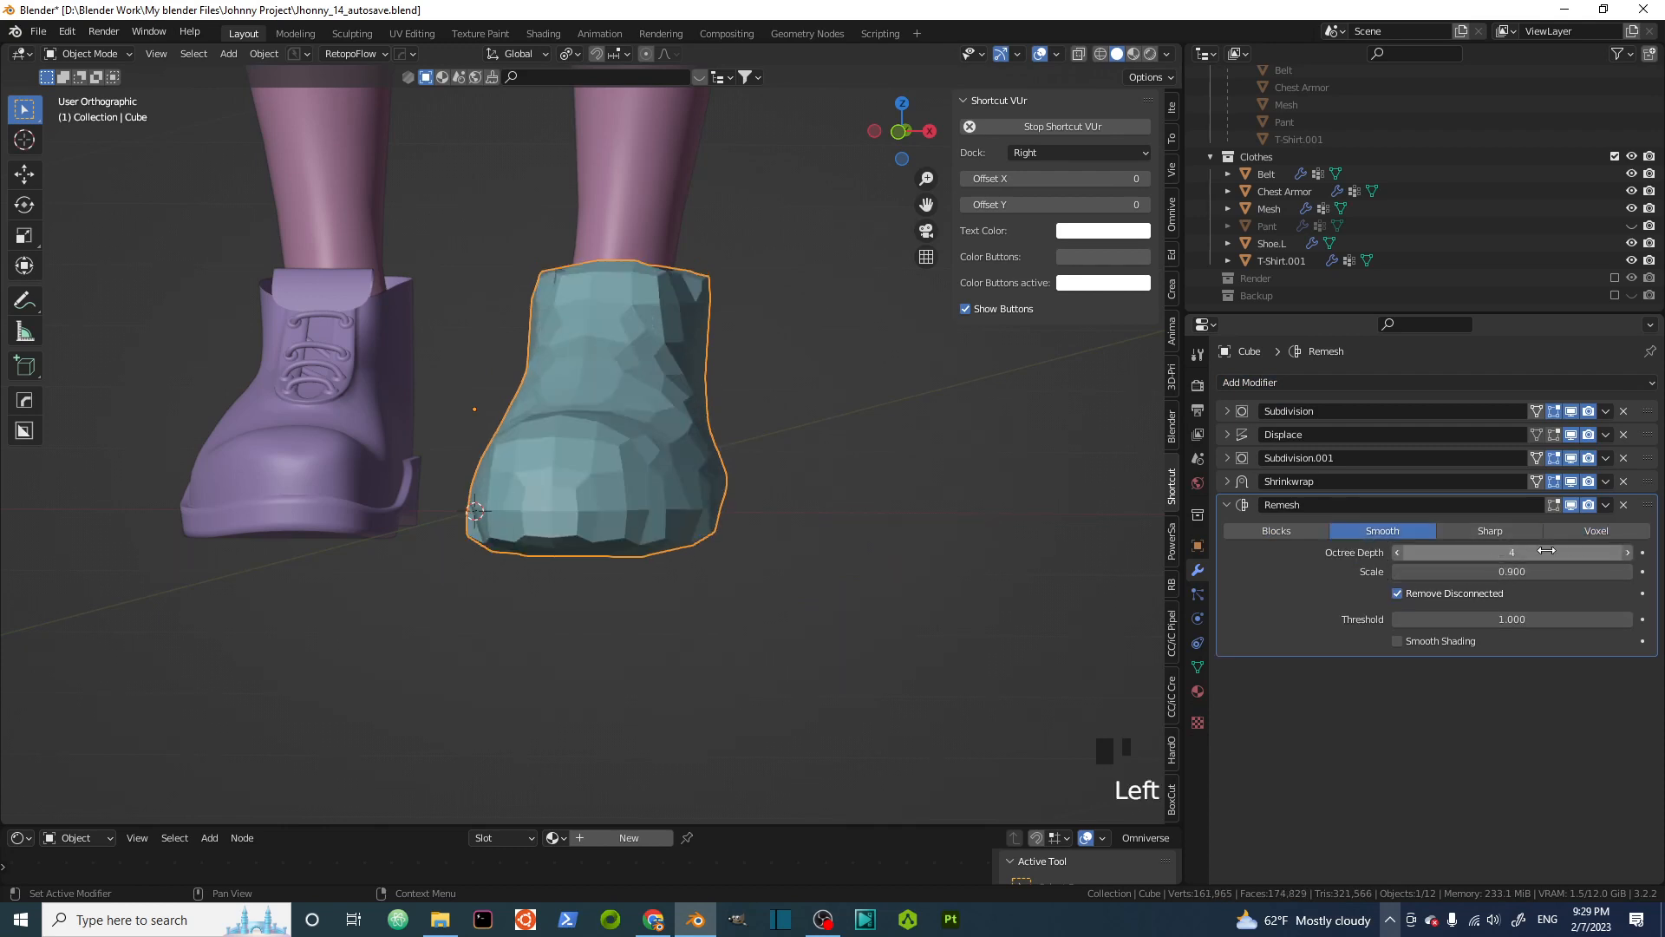
left_click(1627, 552)
left_click(1627, 552)
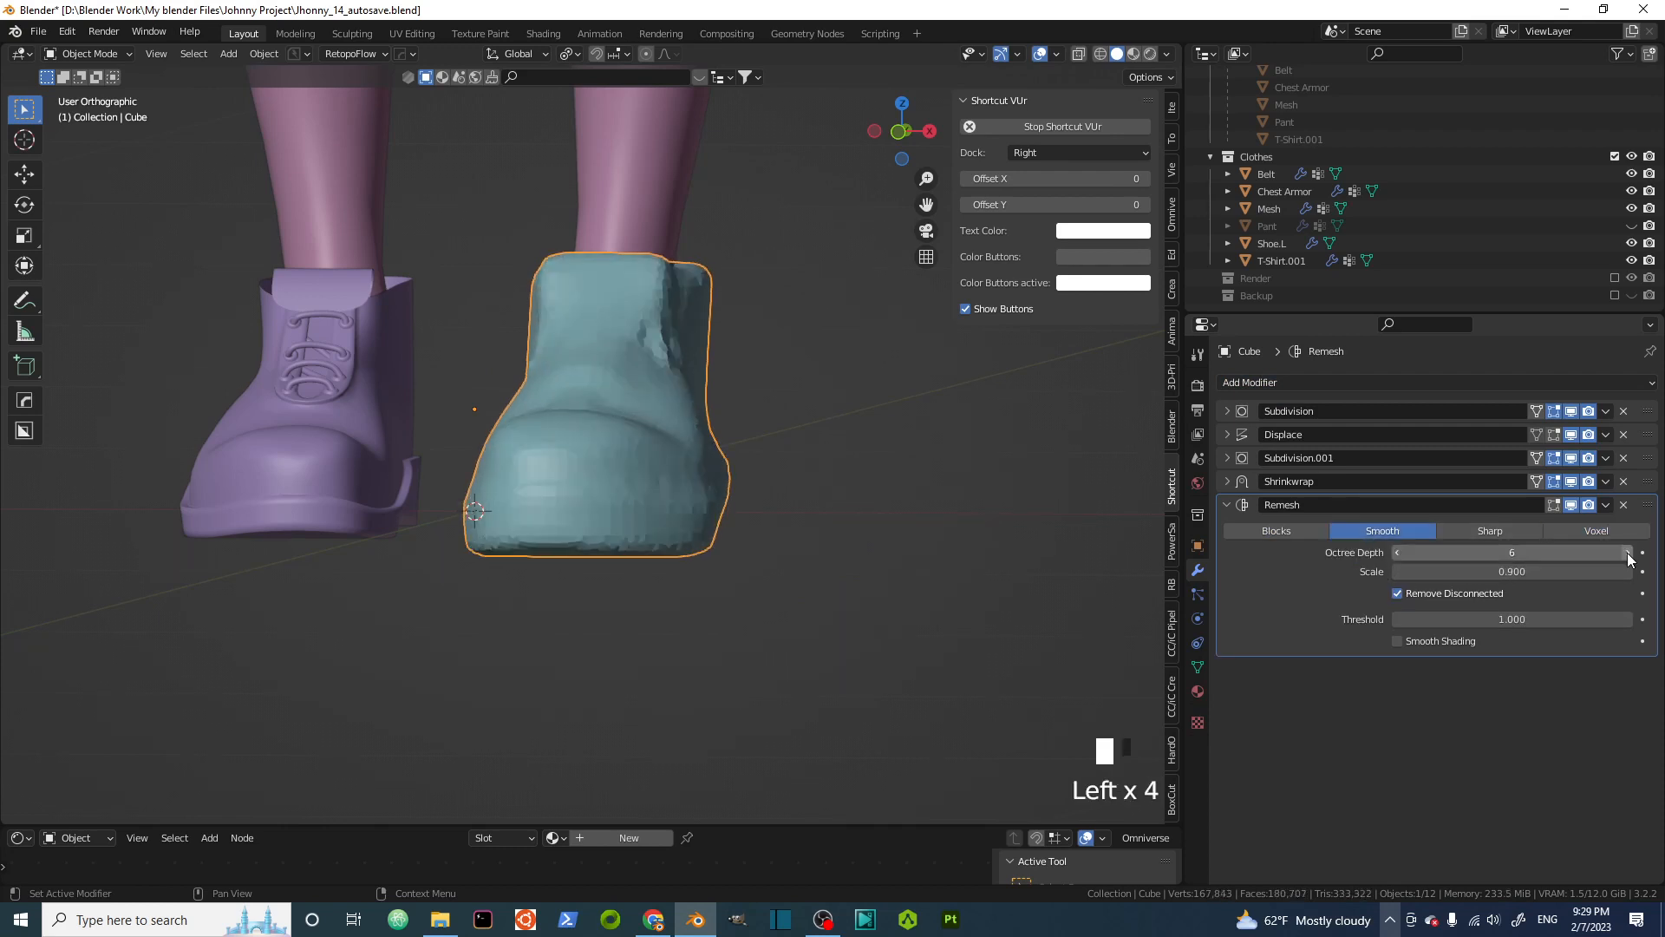
left_click(1627, 552)
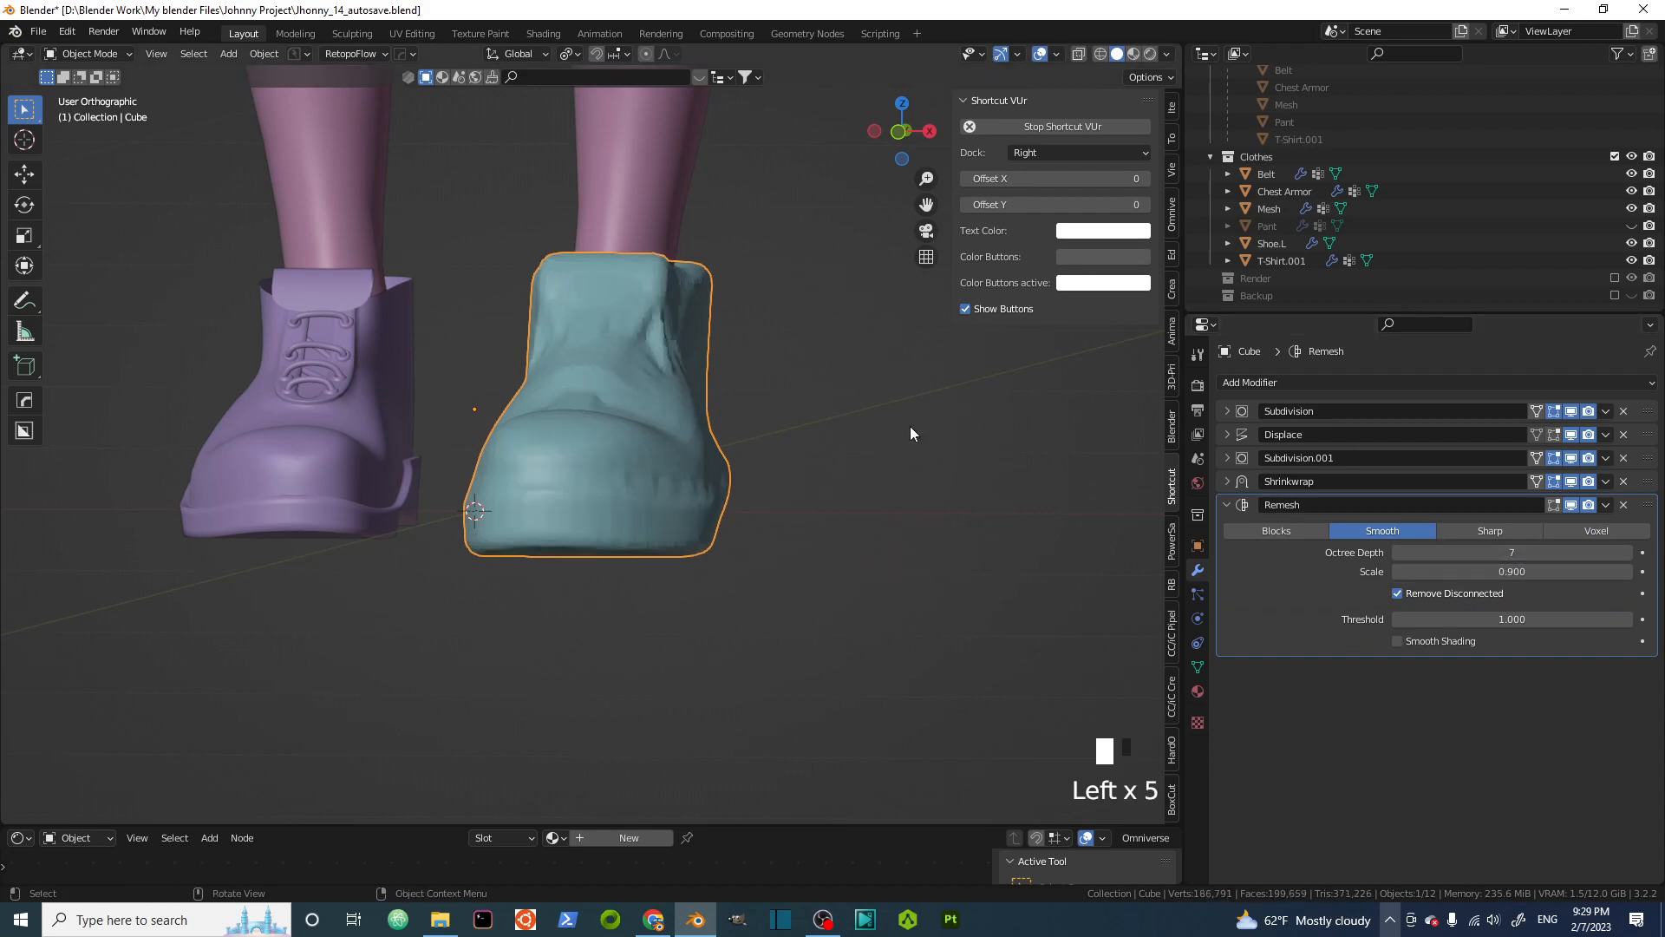
middle_click_drag(909, 425, 781, 446)
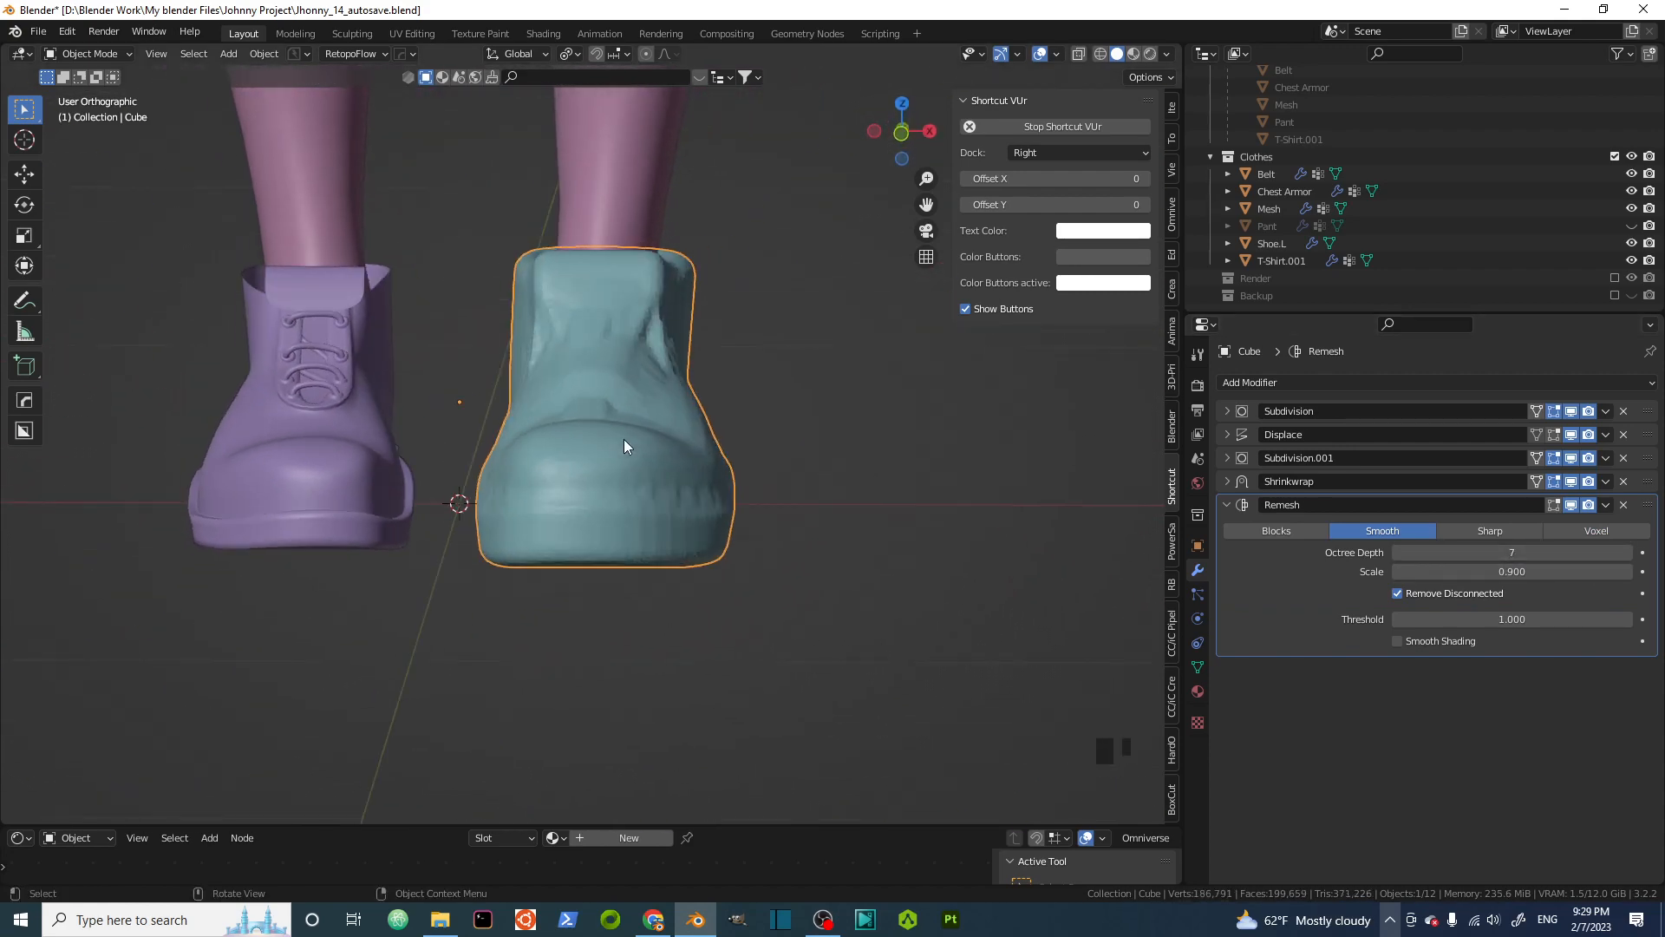
scroll(607, 437, "up", 2)
middle_click_drag(591, 431, 716, 474)
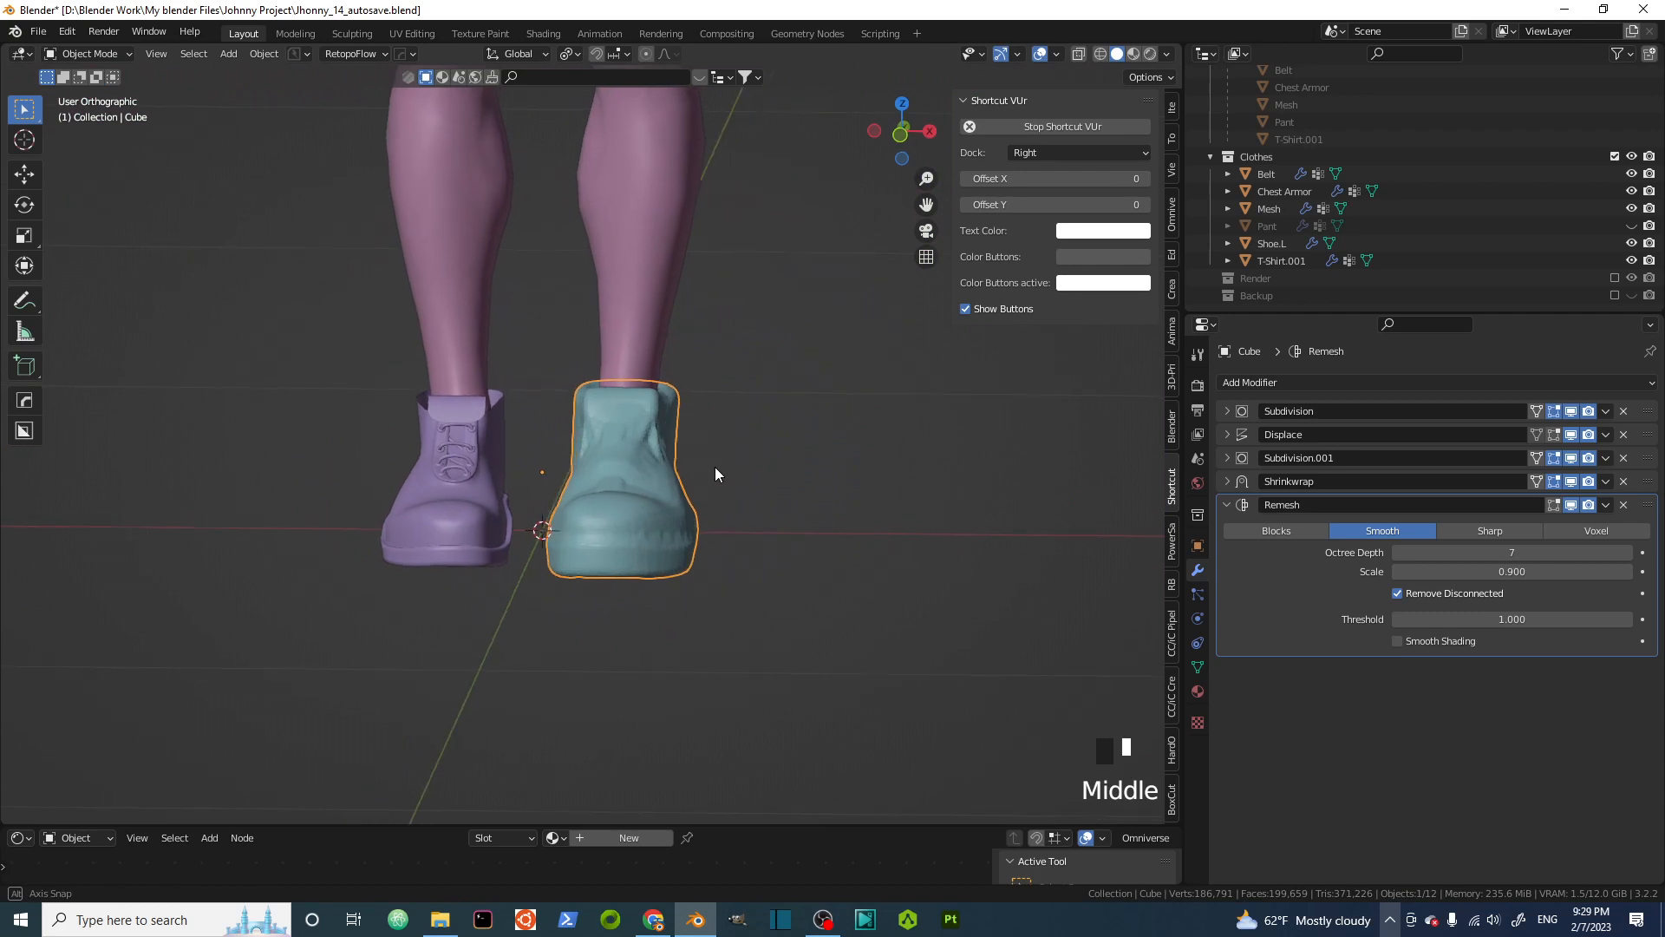
scroll(650, 473, "up", 4)
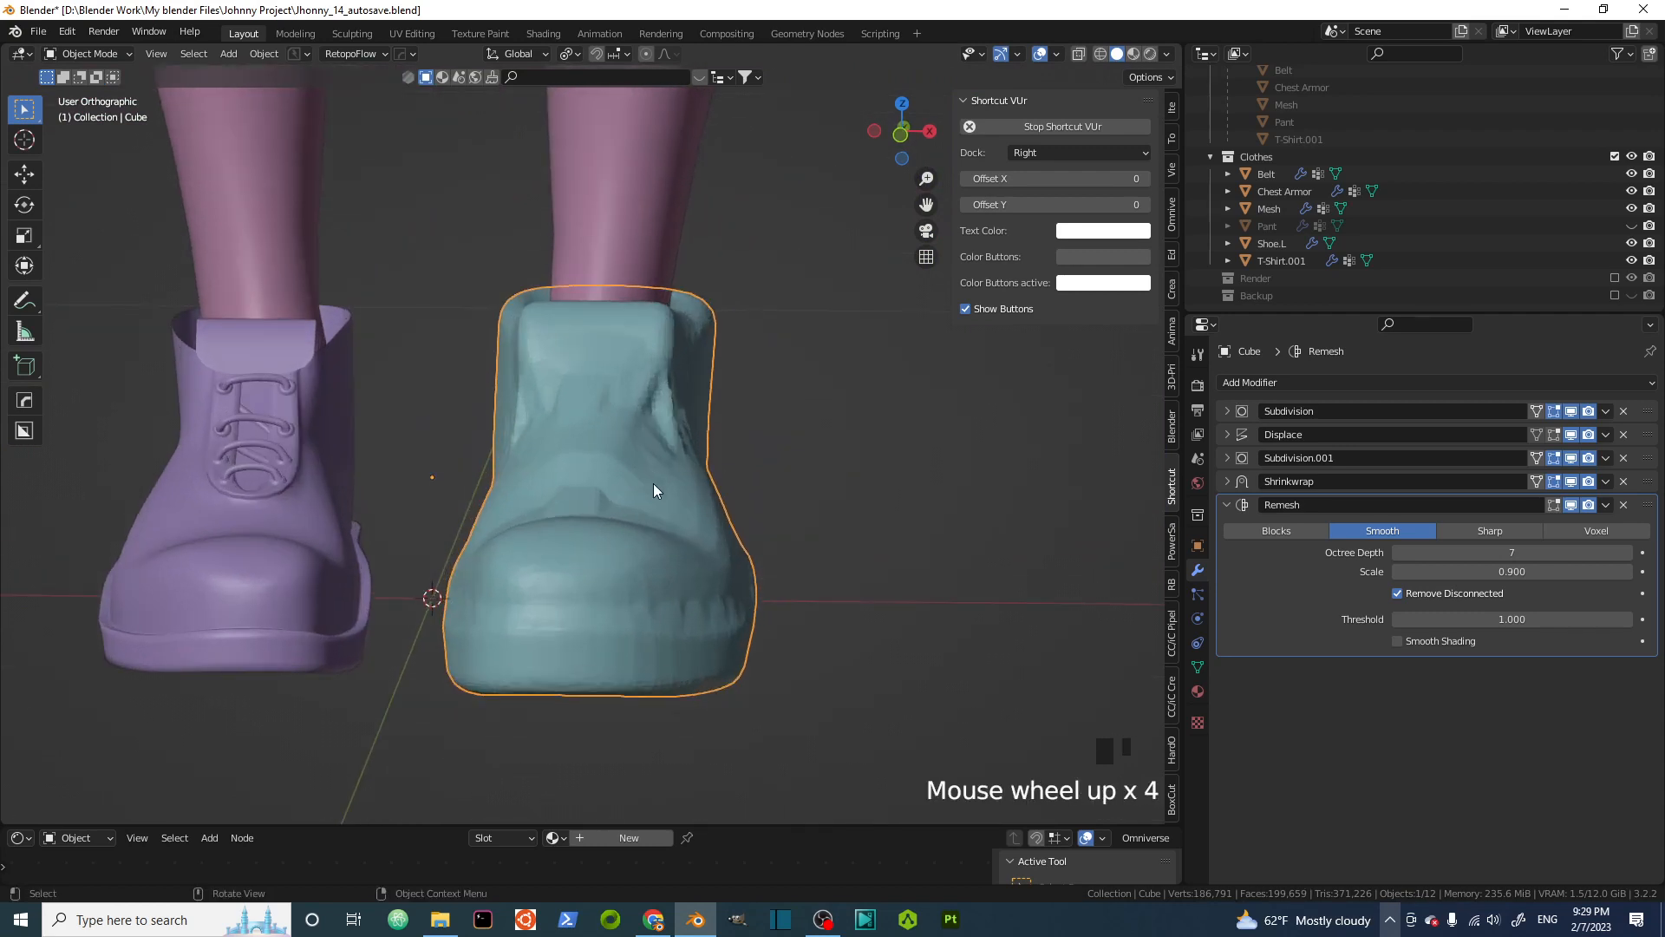
Add a Mirror modifier on the X axis so the wrapped mesh also covers the other shoe
left_click(1407, 383)
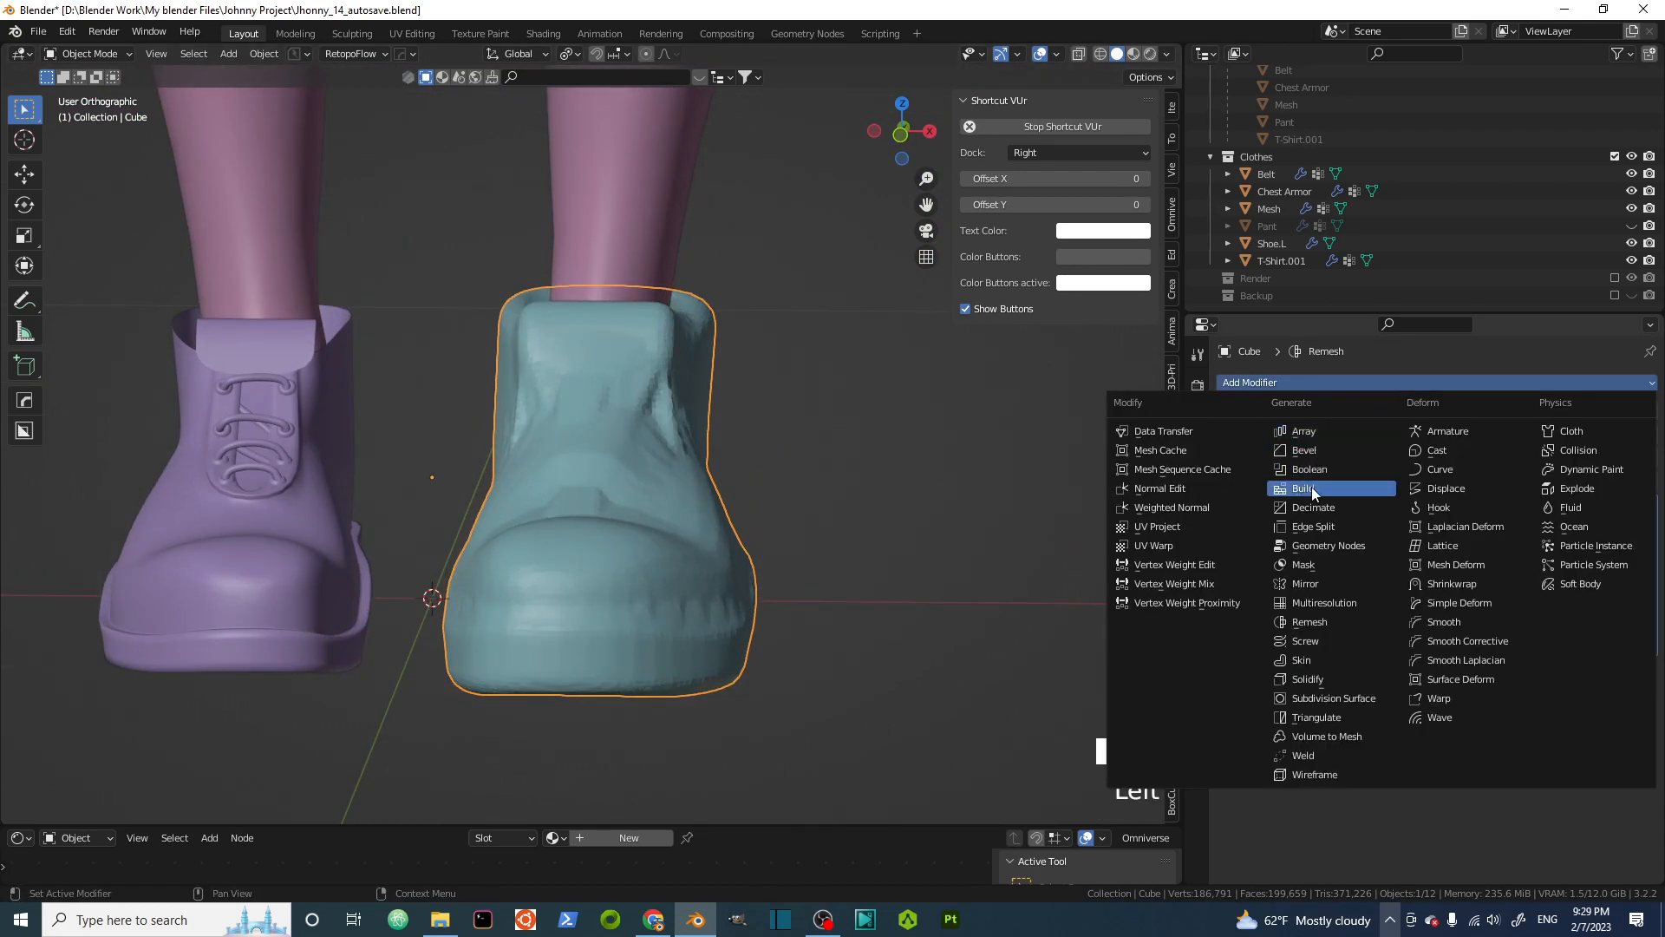
left_click(1312, 585)
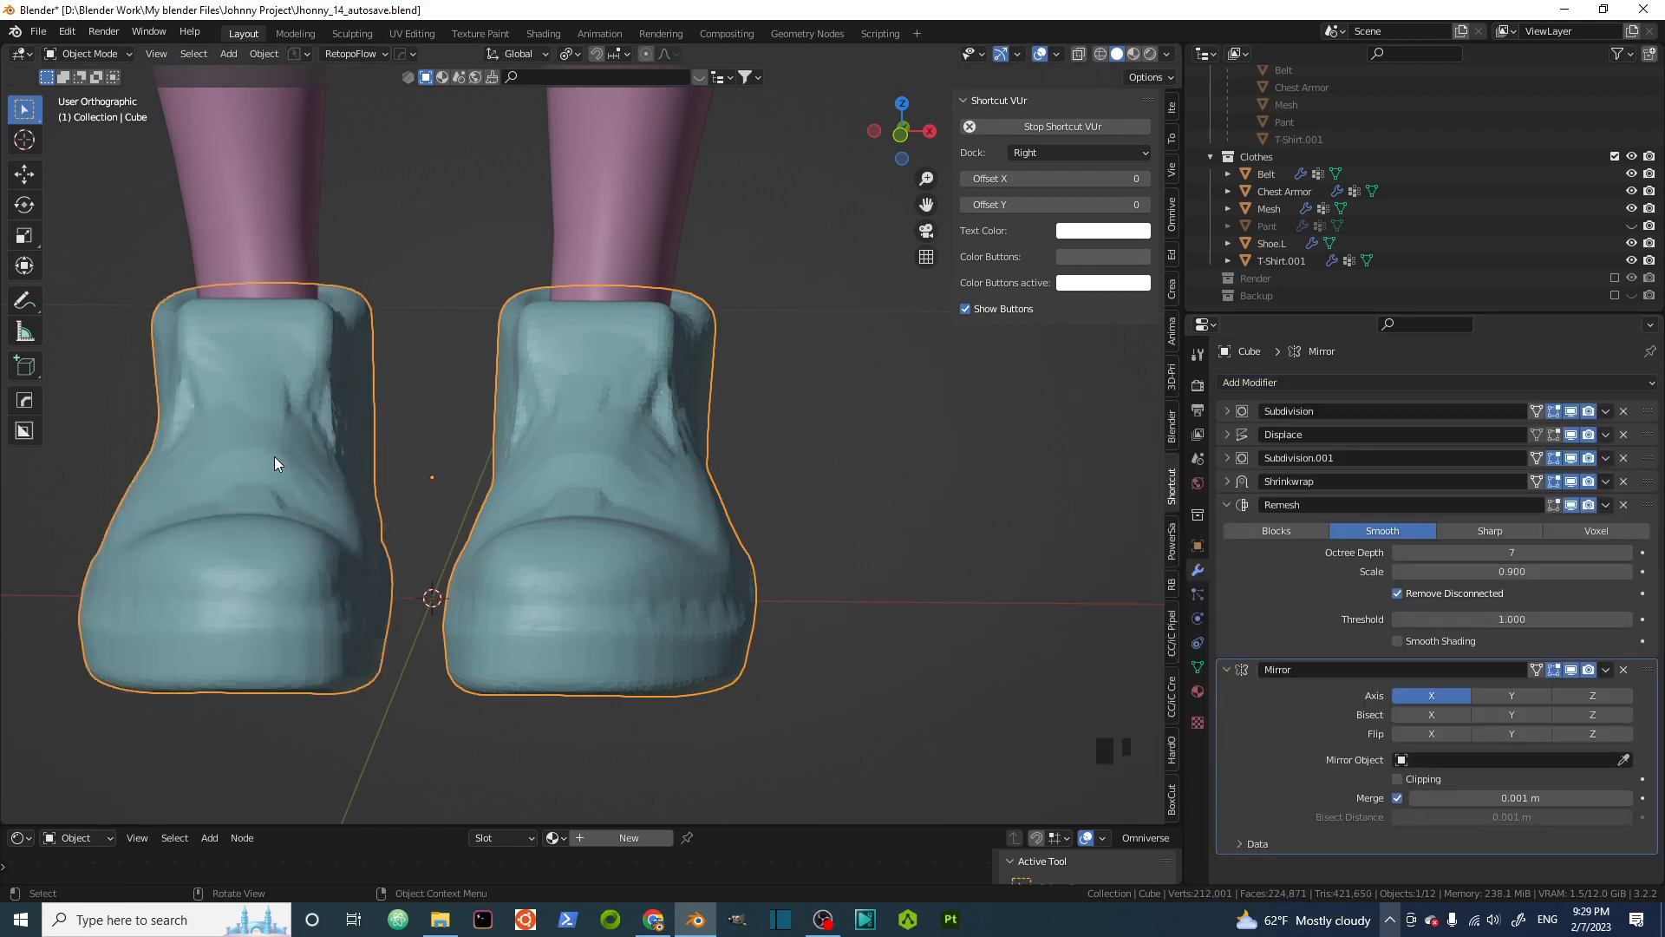
middle_click_drag(410, 453, 584, 471)
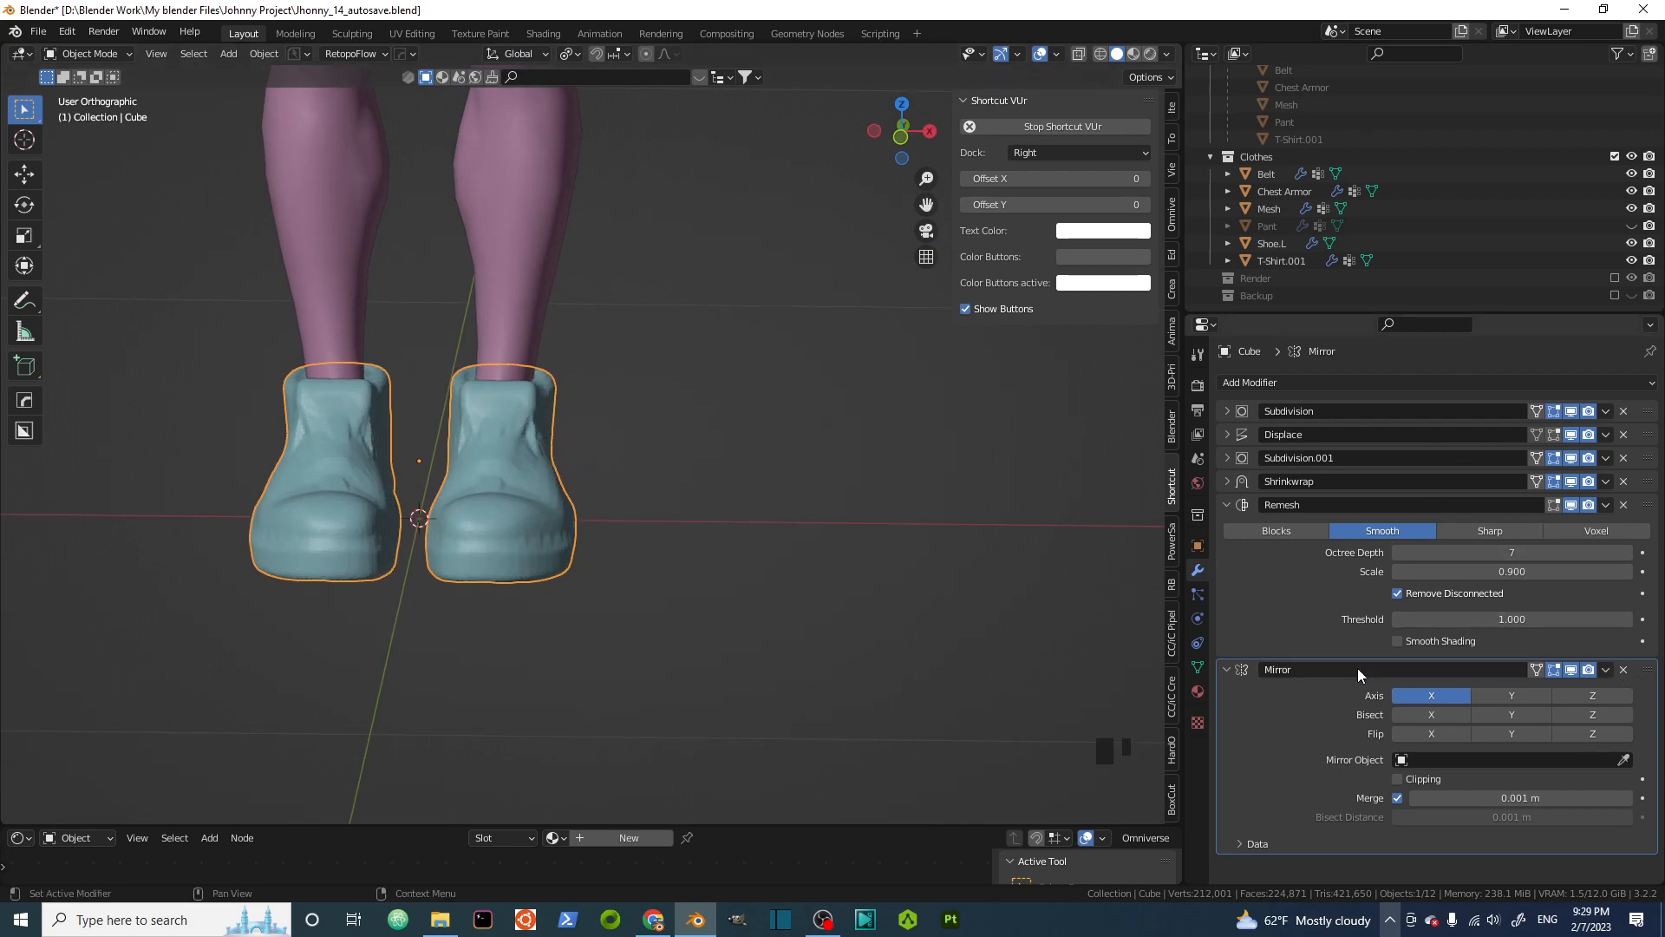
middle_click_drag(518, 449, 607, 470, "shift")
scroll(607, 470, "up", 3)
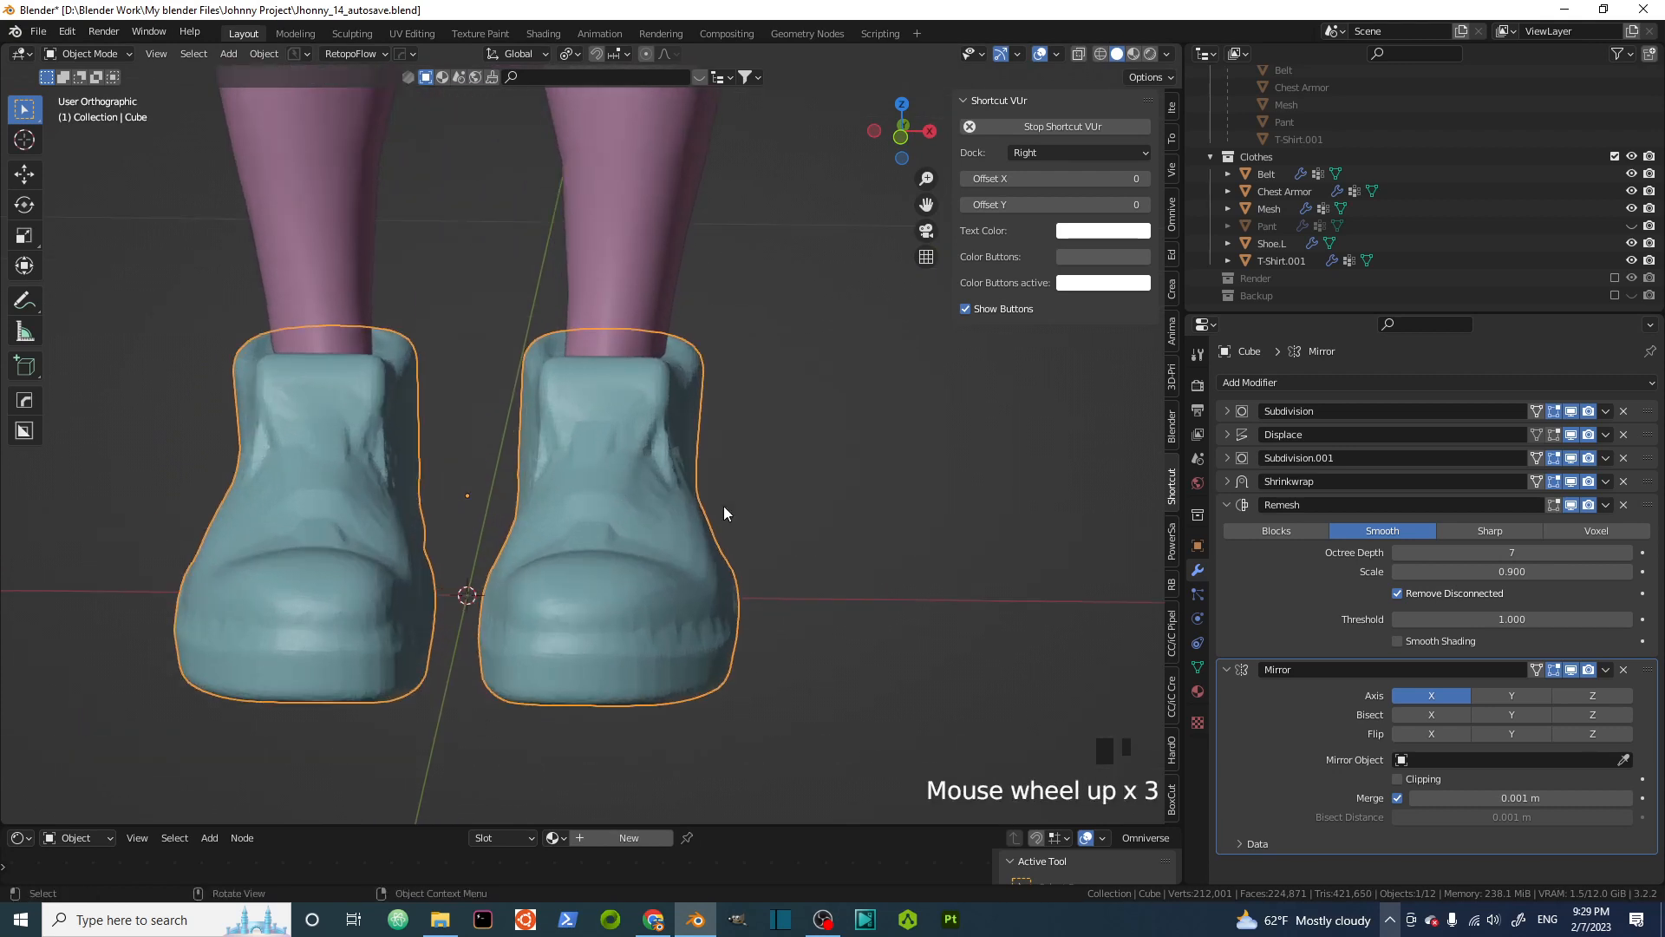
Apply both Subdivision modifiers, the Displace, Shrinkwrap and Remesh modifiers on the Cube, keeping only the Mirror modifier
left_click(1605, 412)
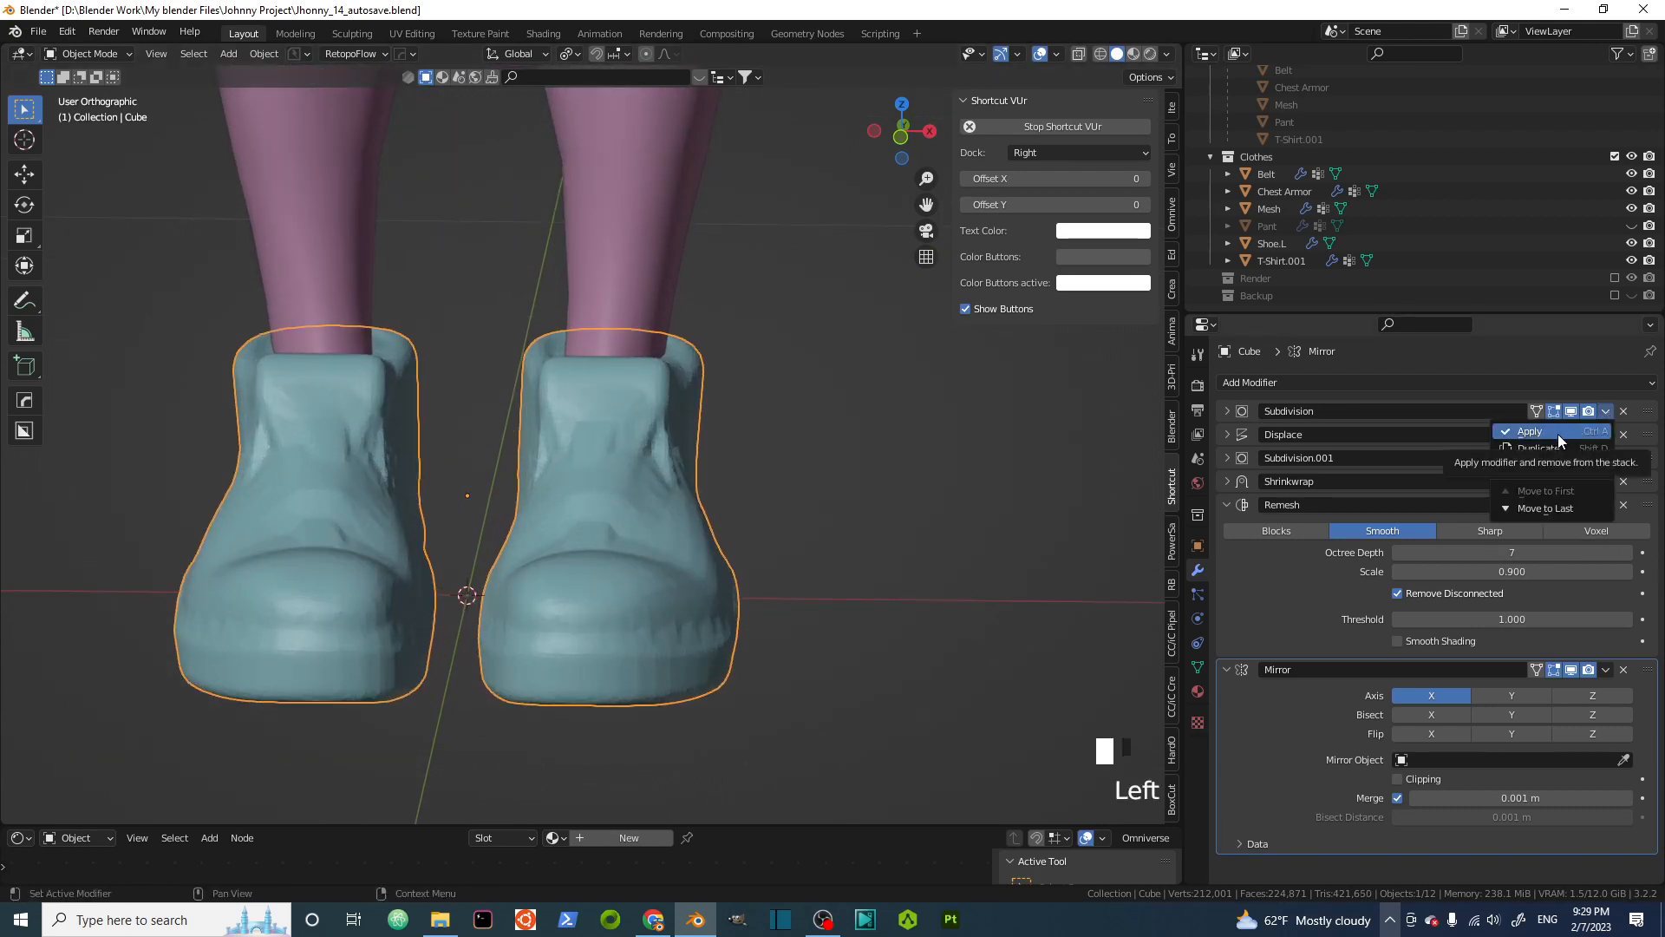
left_click(1226, 505)
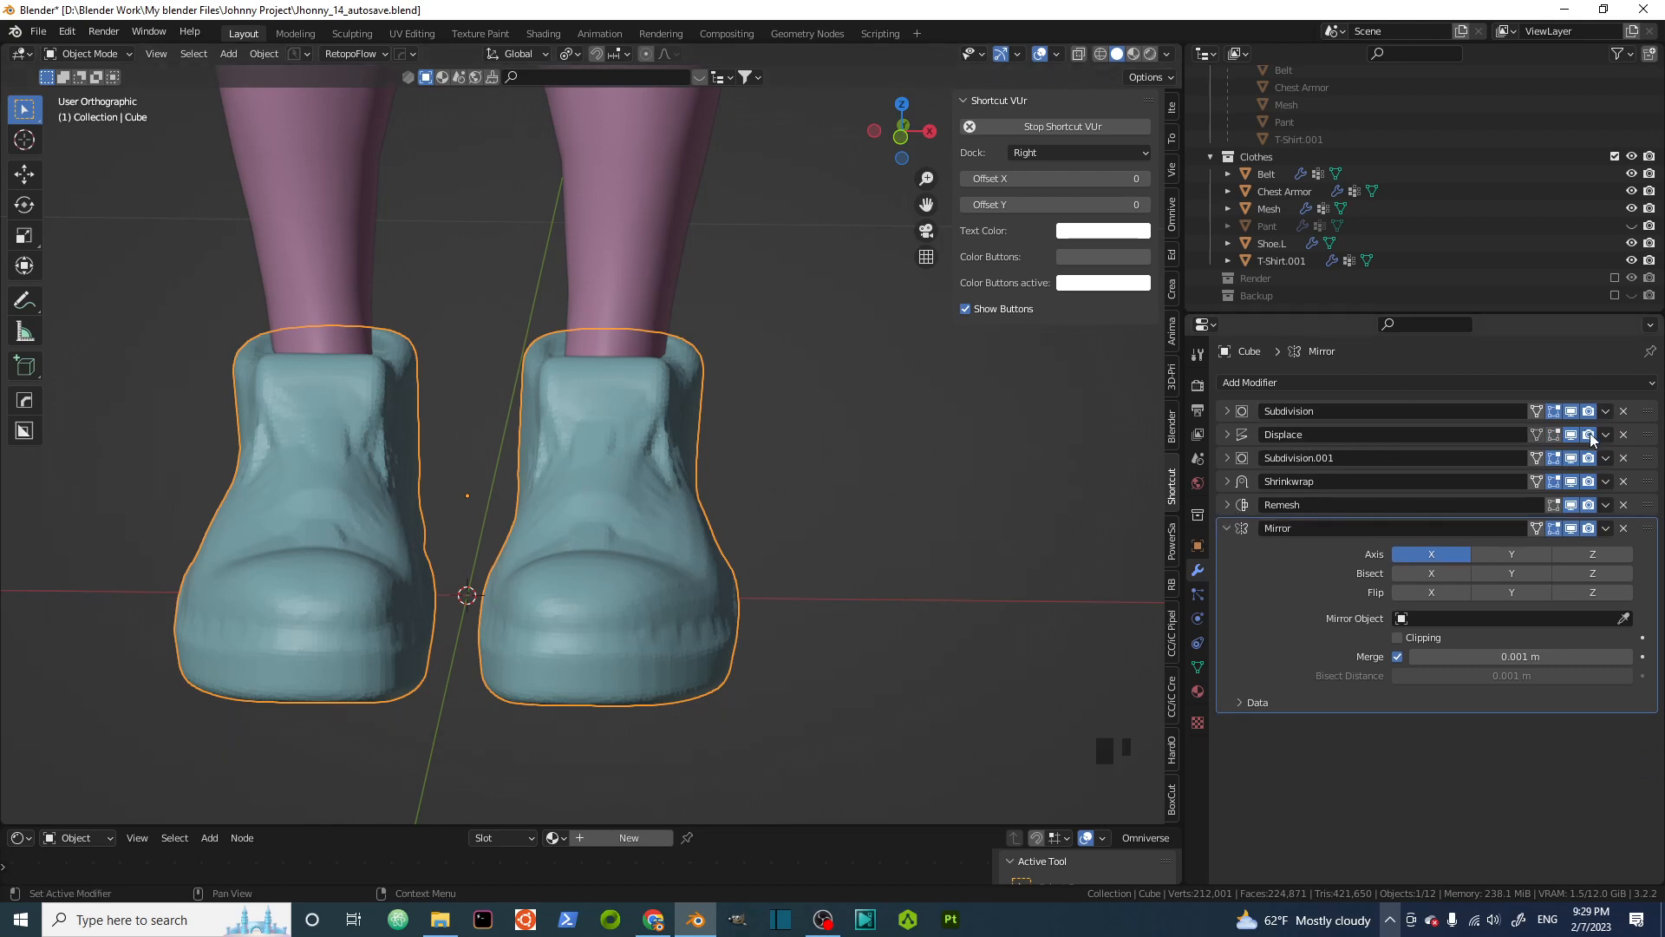
left_click(1606, 411)
left_click(1546, 428)
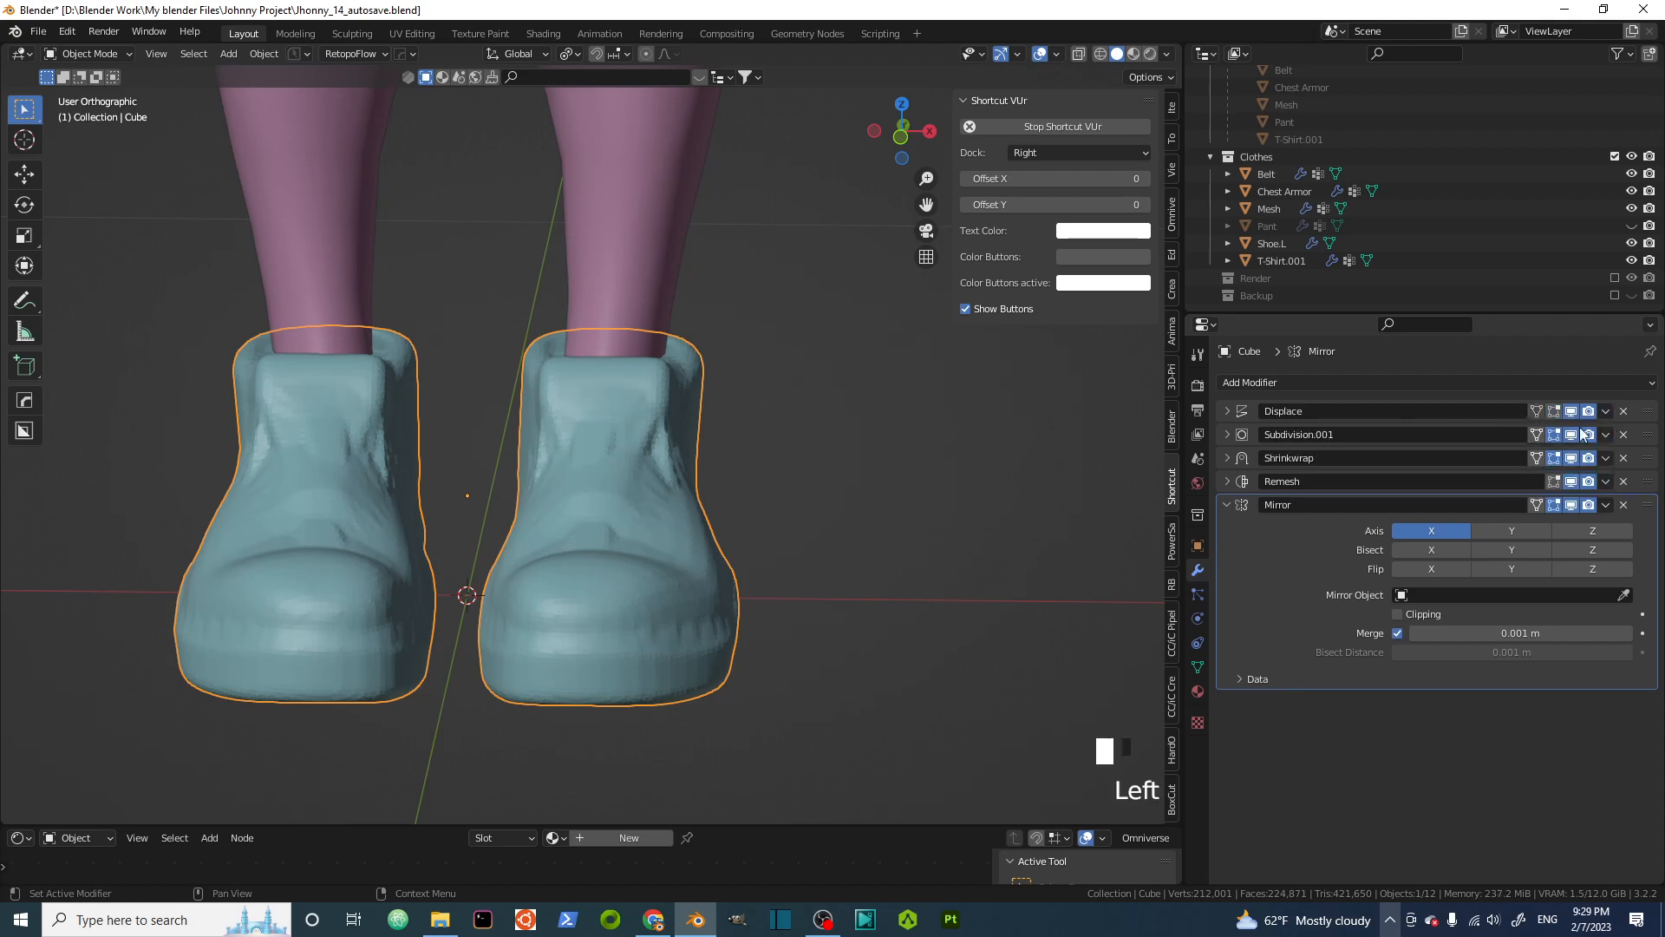
left_click_drag(1606, 411, 1552, 431)
left_click(1605, 411)
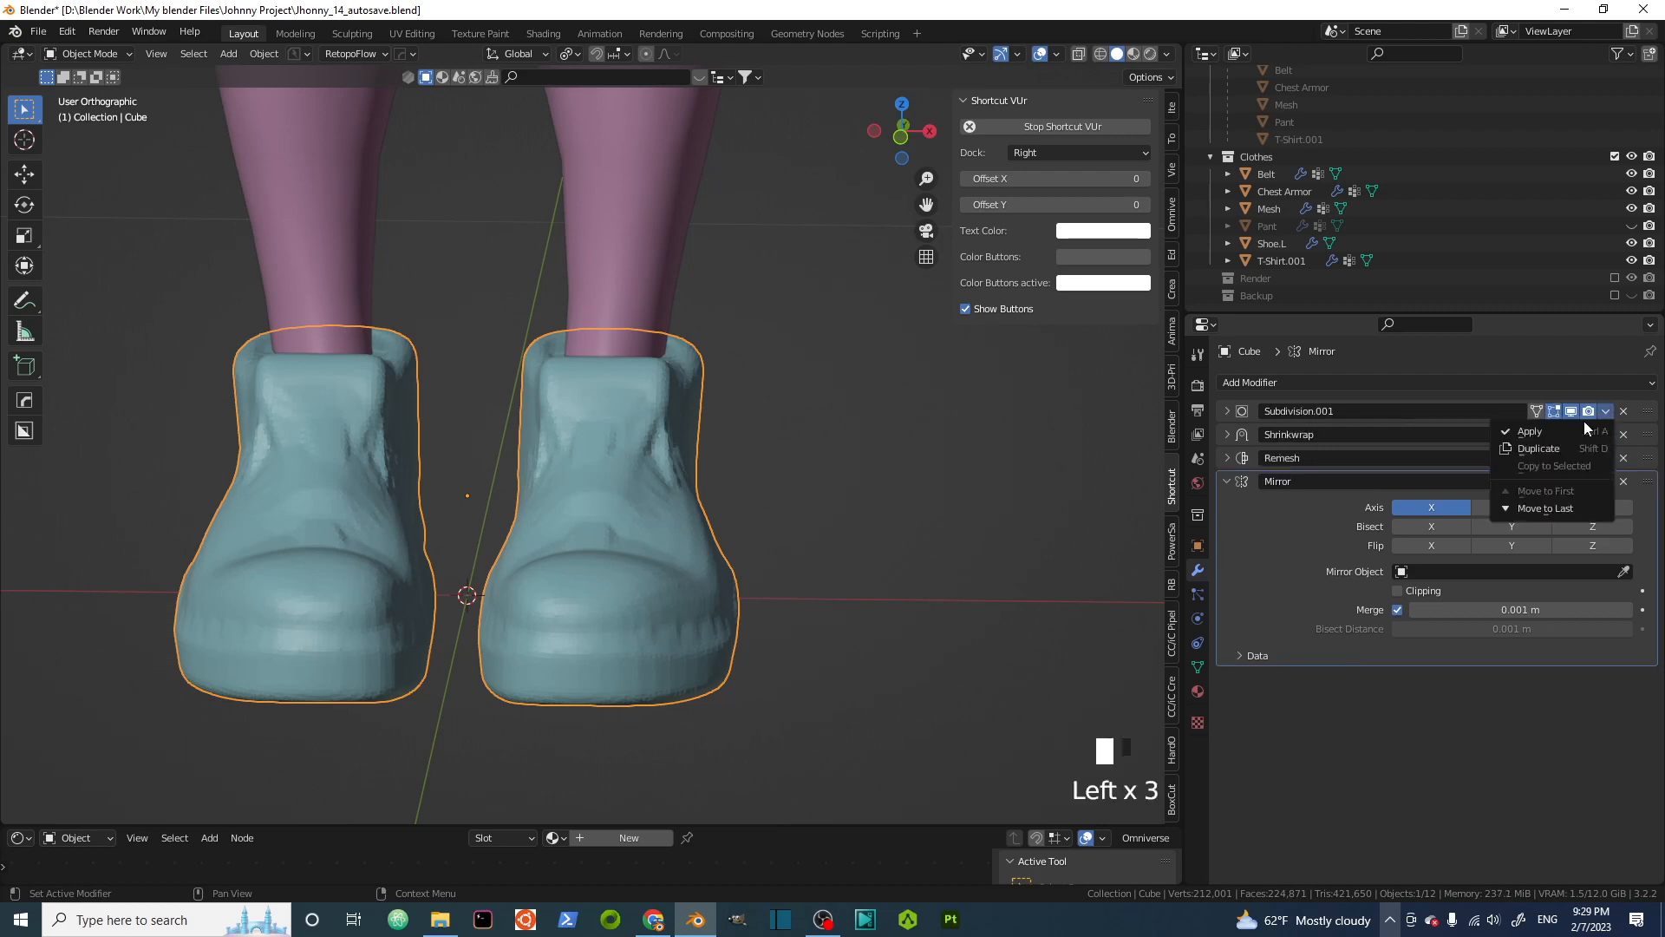
left_click(1575, 431)
left_click(1607, 411)
left_click(1558, 430)
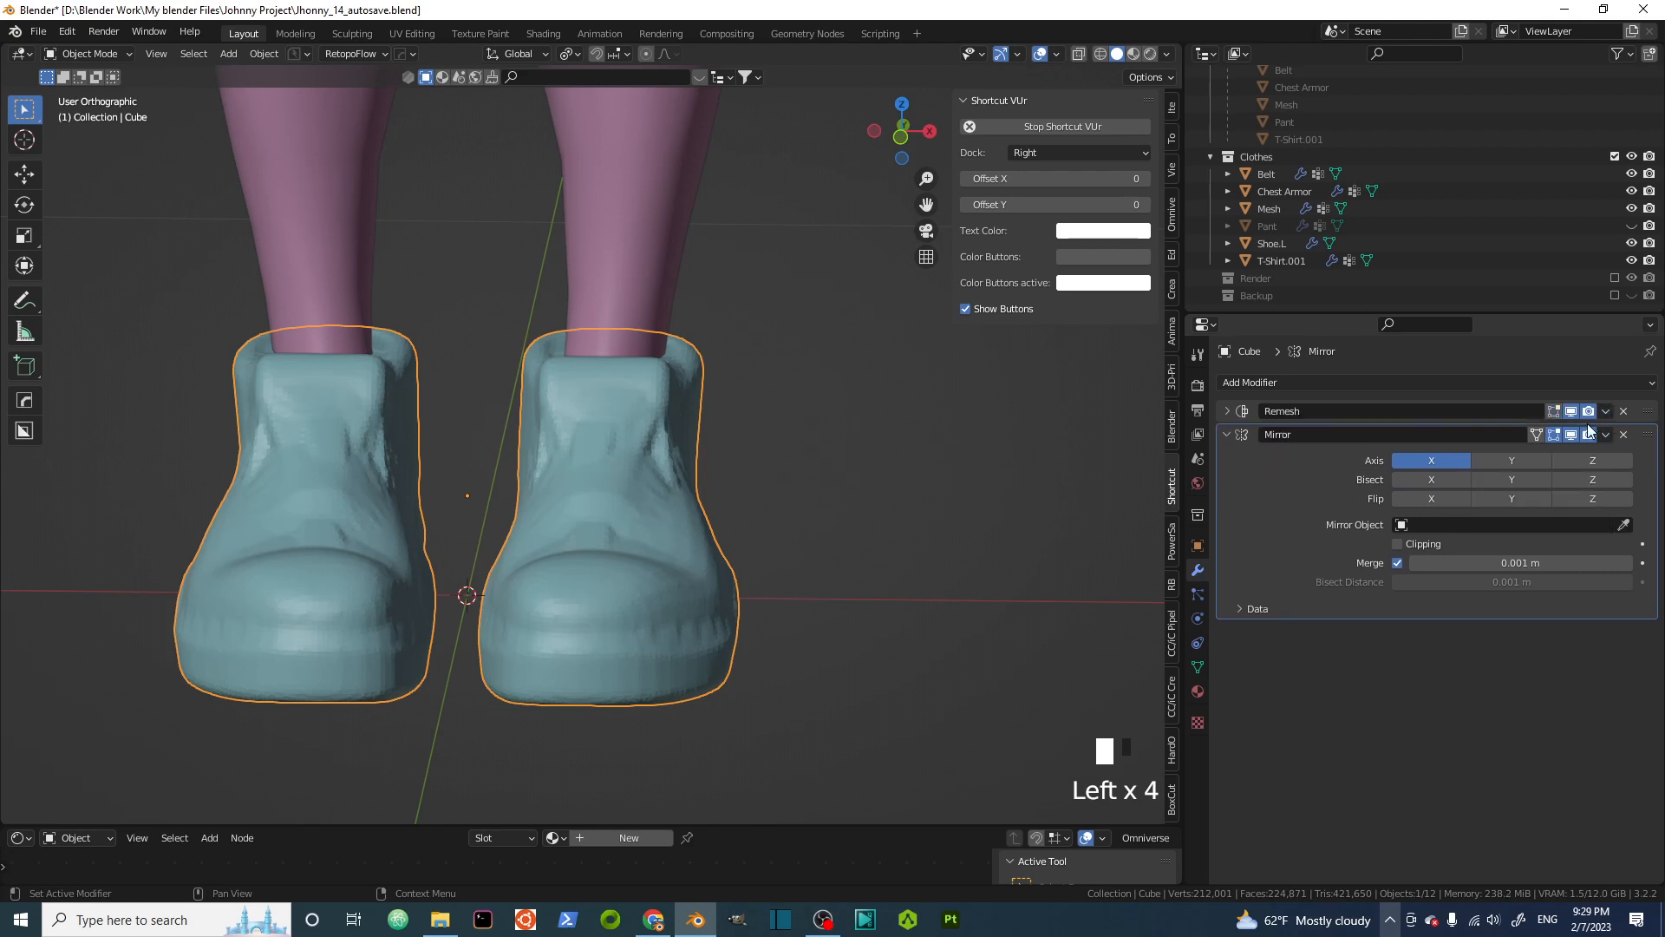
left_click(1607, 411)
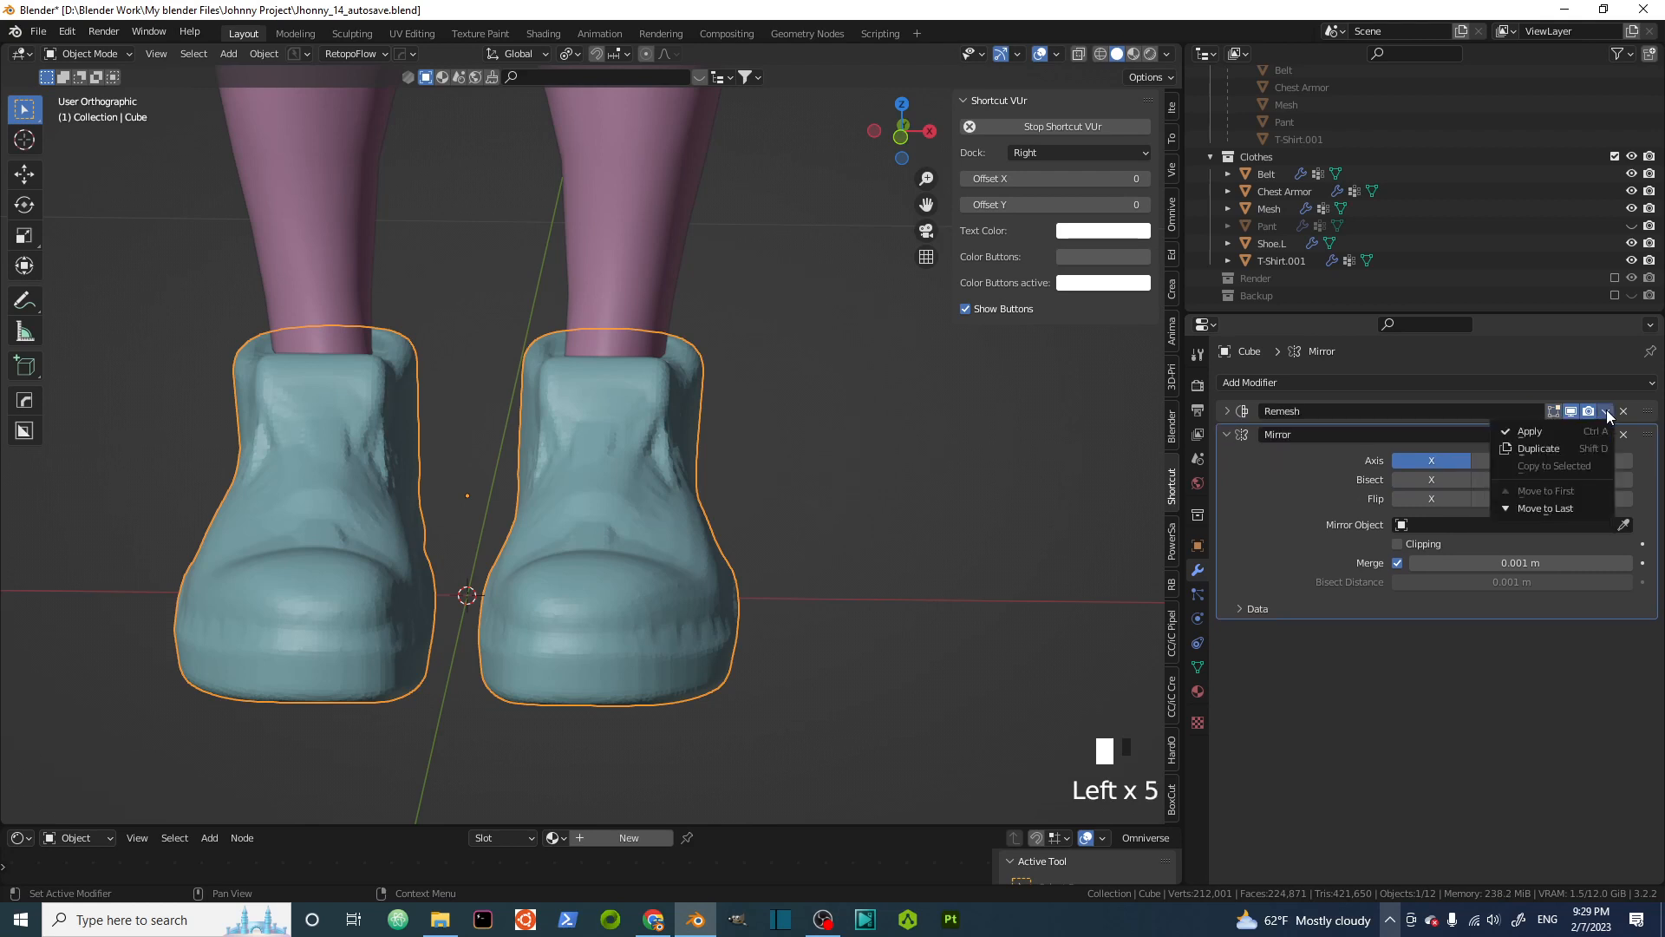
left_click(1539, 432)
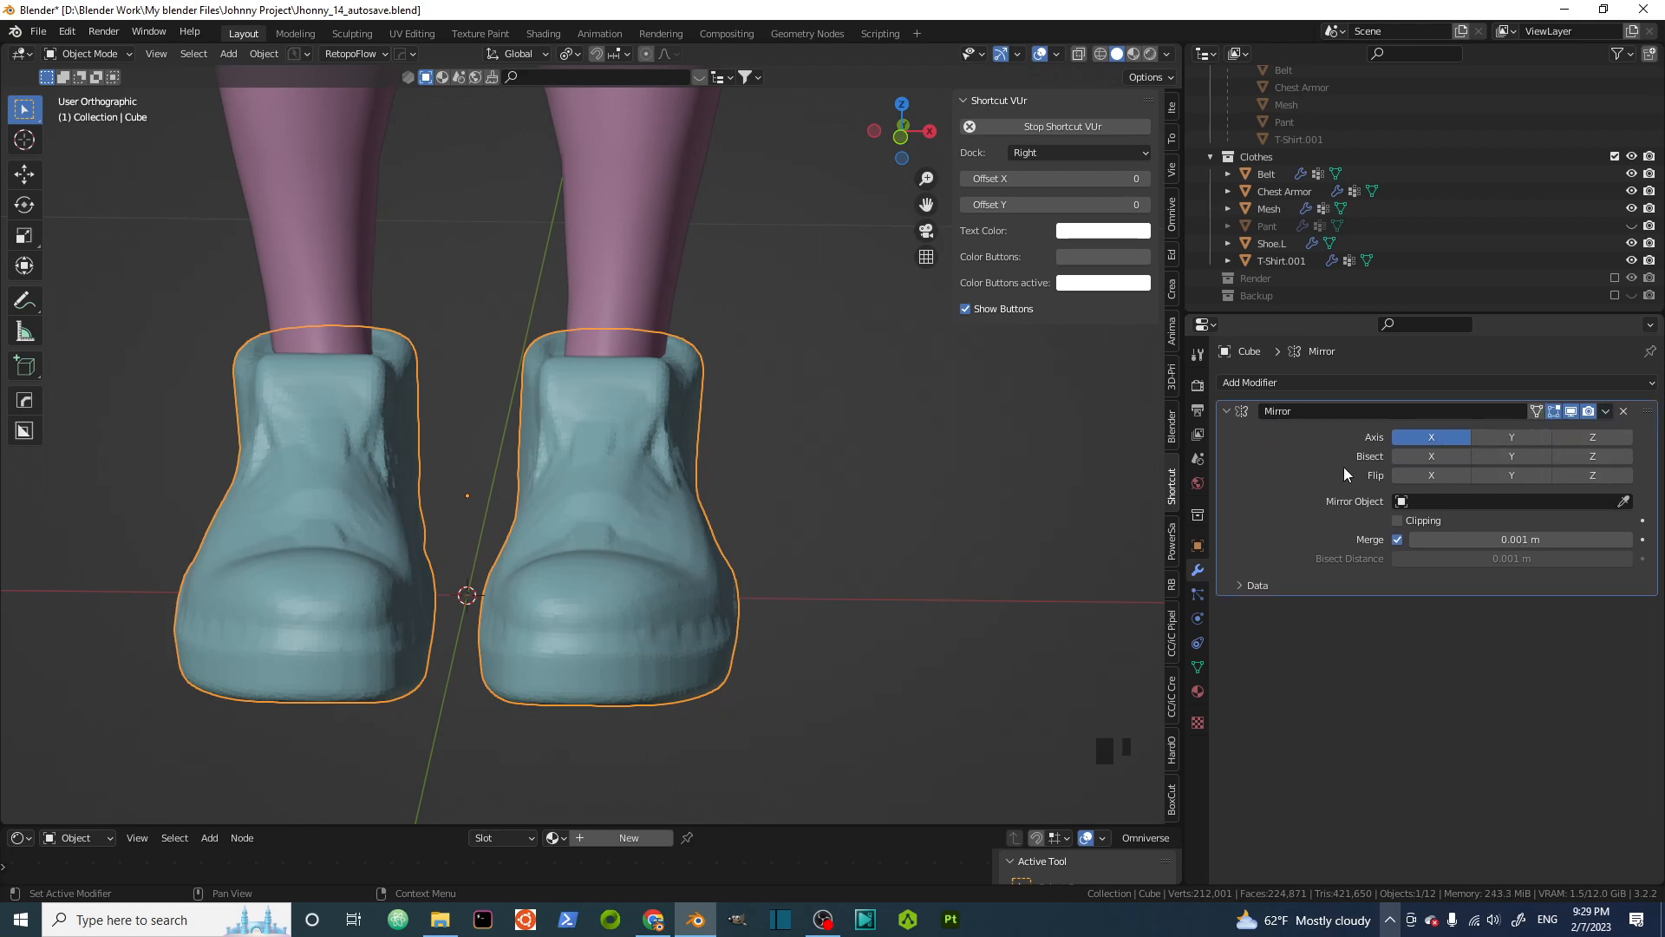
left_click(1227, 410)
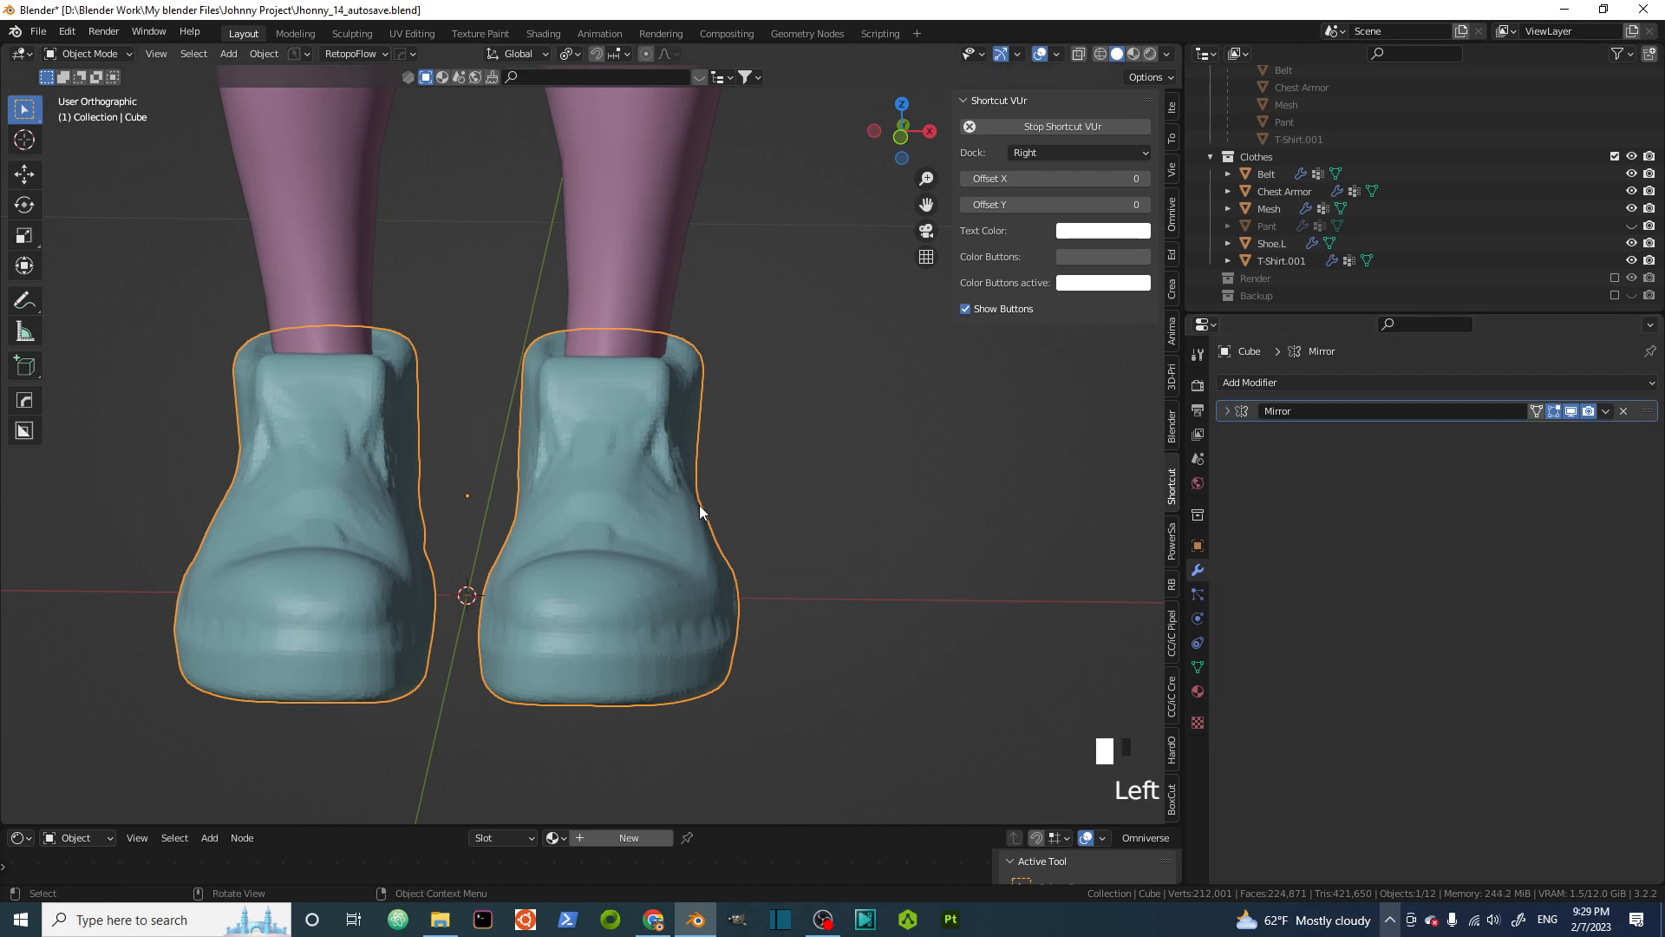
Unhide rig.001 and parent the mirrored Cube to it with automatic weights
left_click(629, 501)
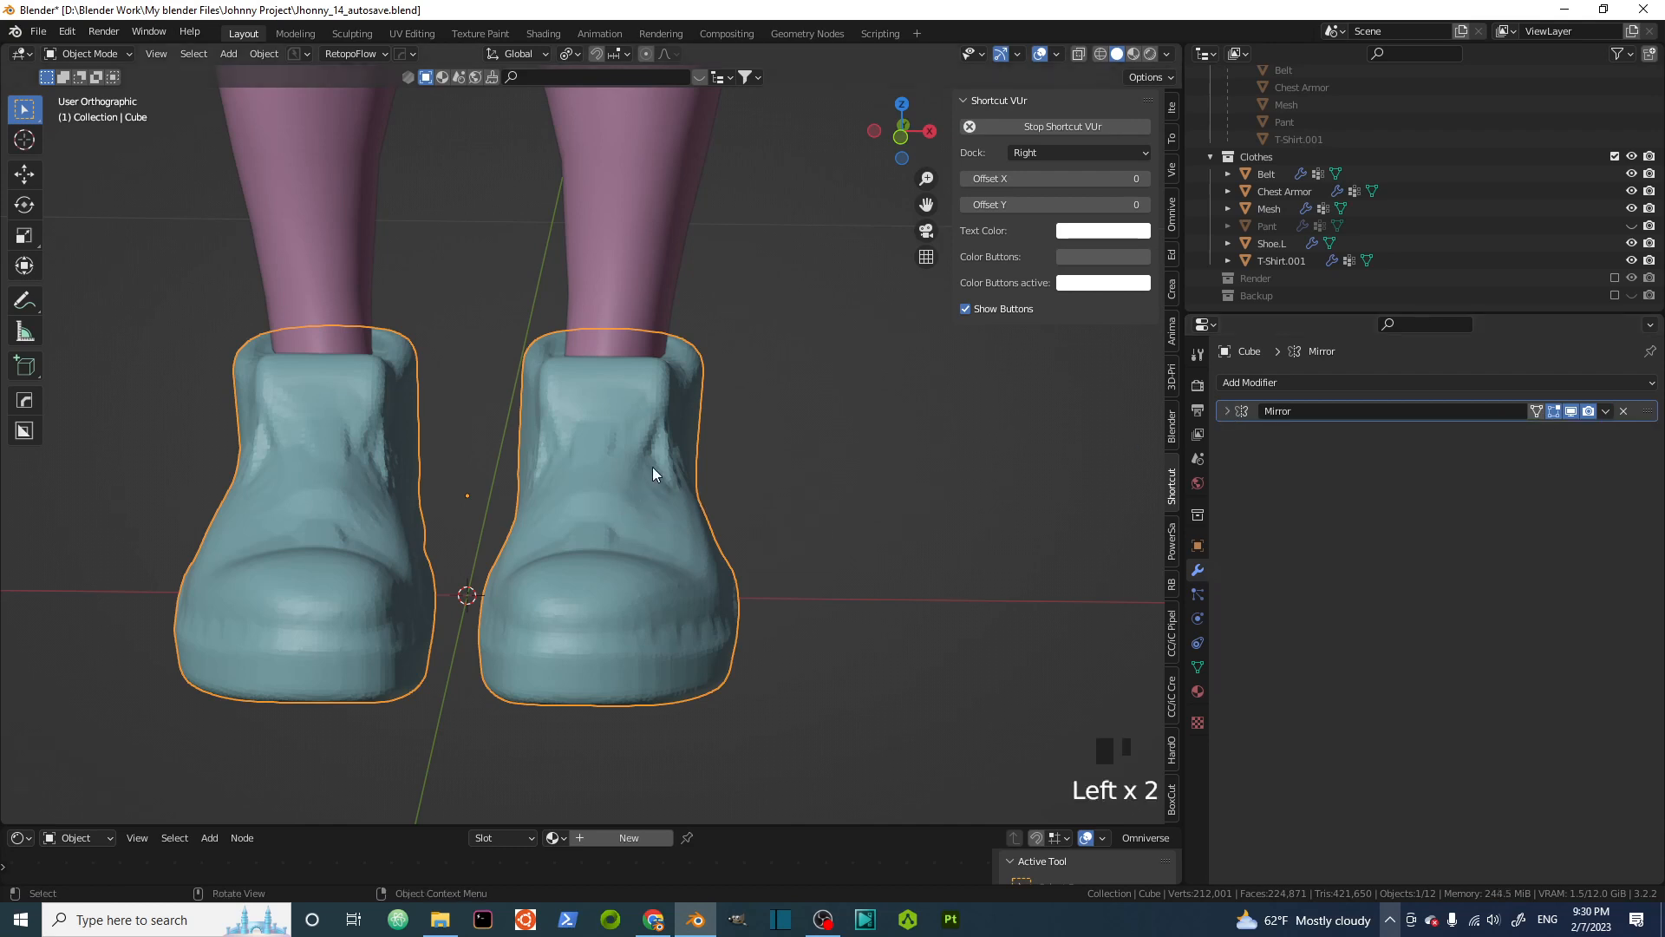
middle_click_drag(618, 467, 725, 520, "shift")
scroll(688, 484, "down", 5)
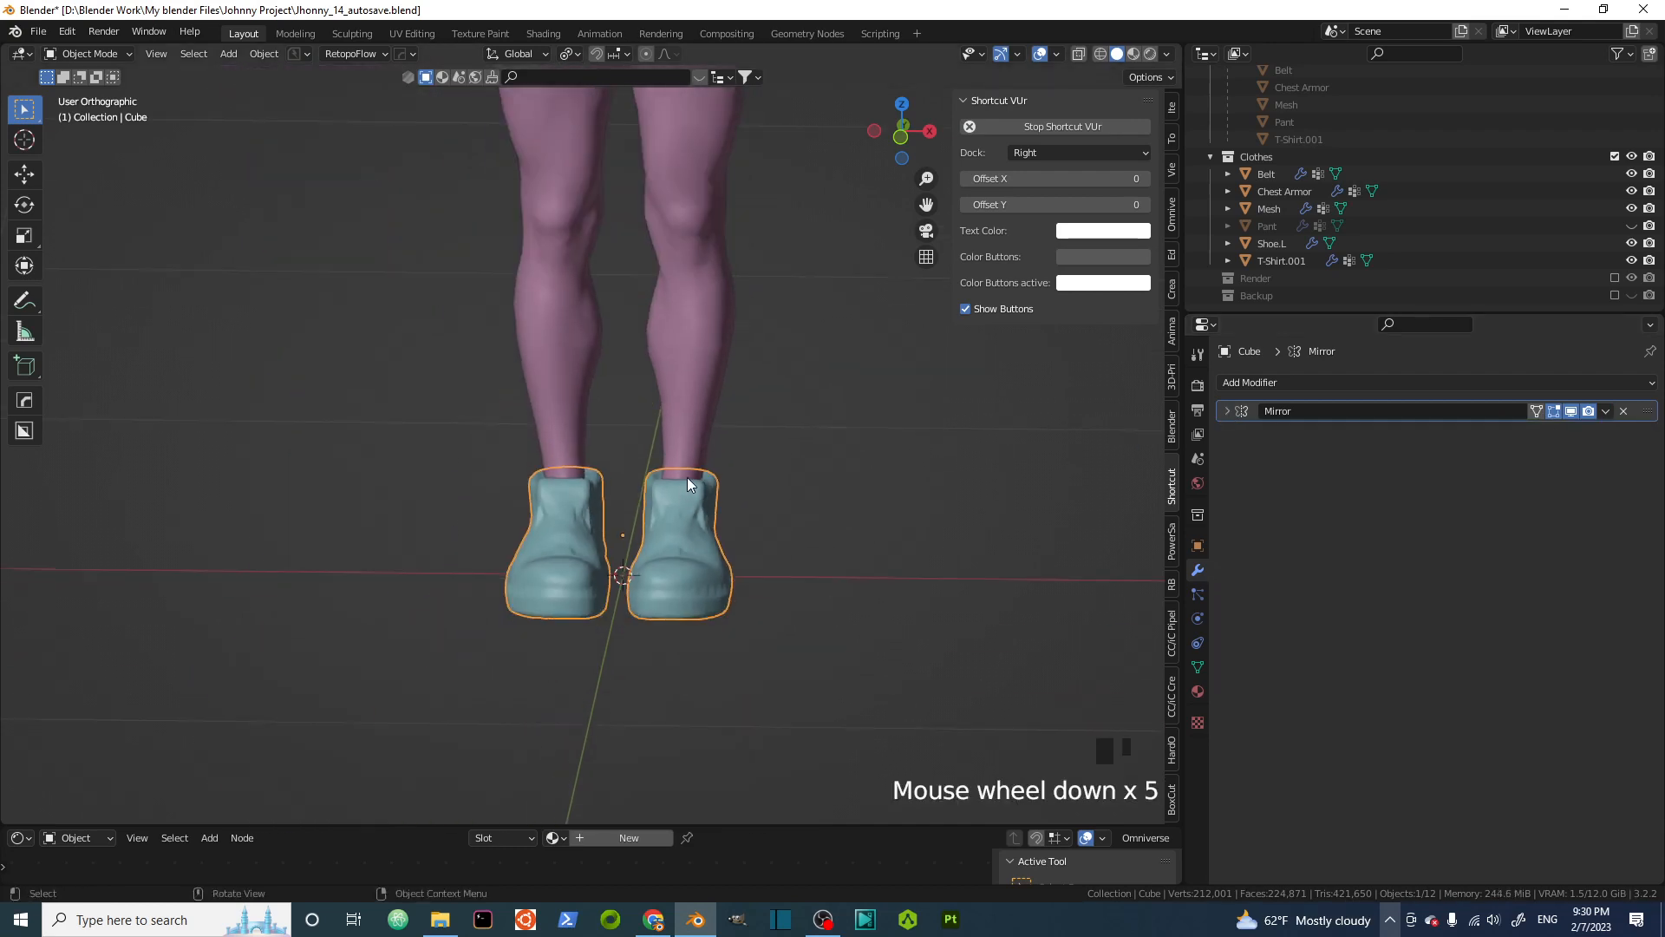
scroll(1511, 201, "up", 7)
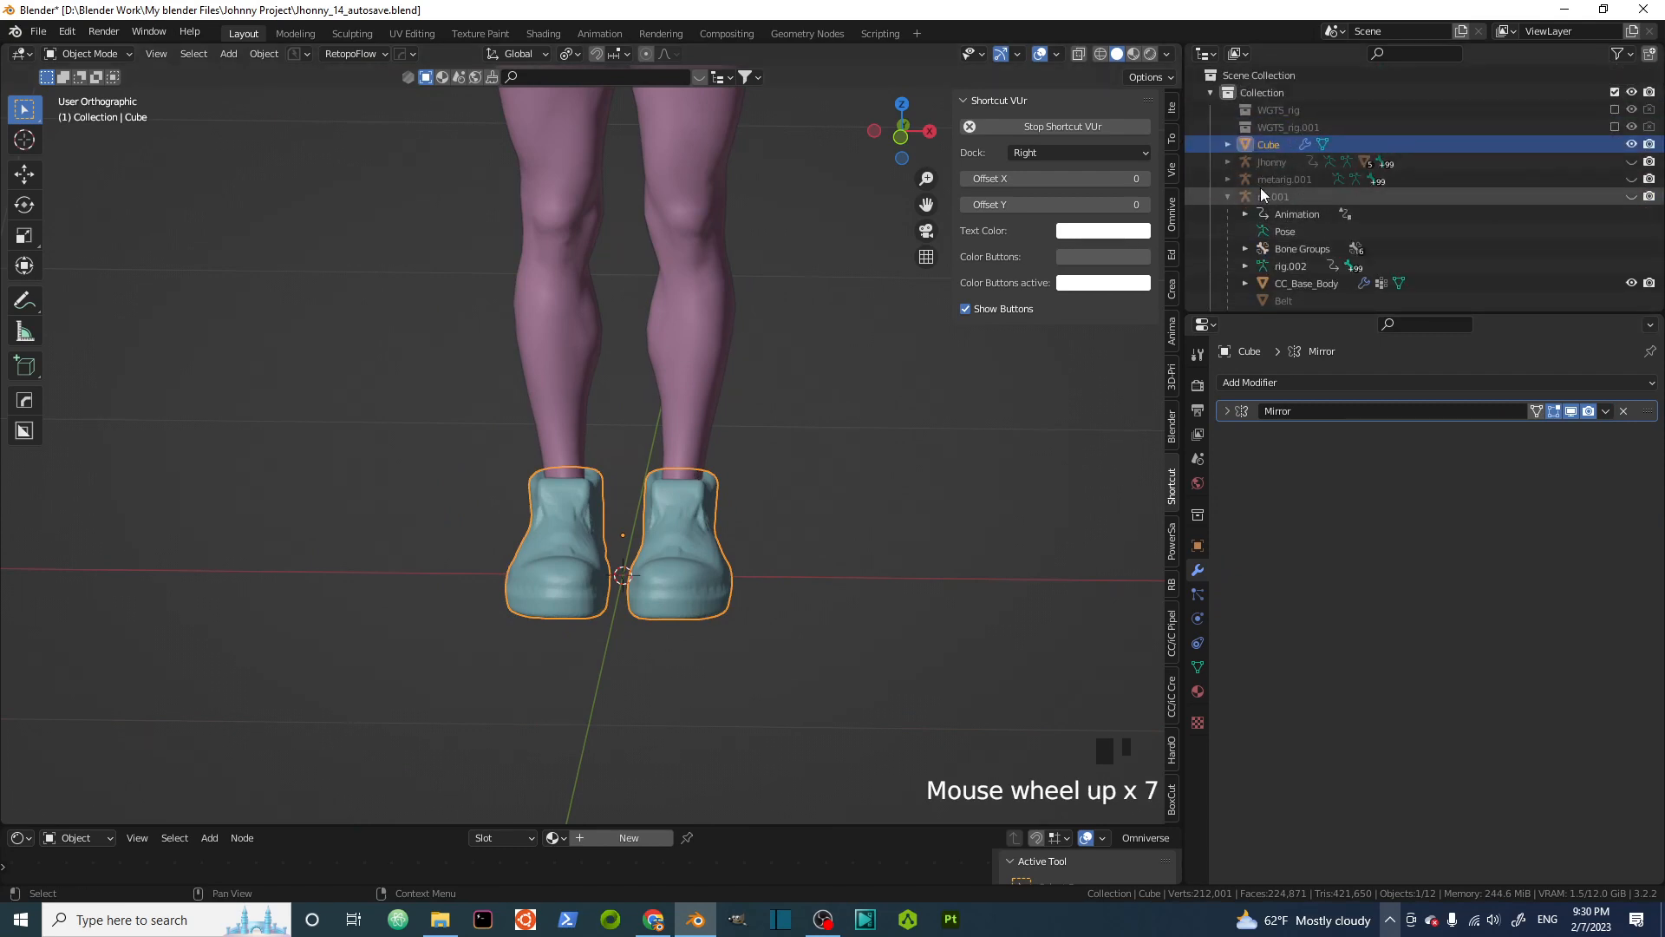
left_click(1630, 197)
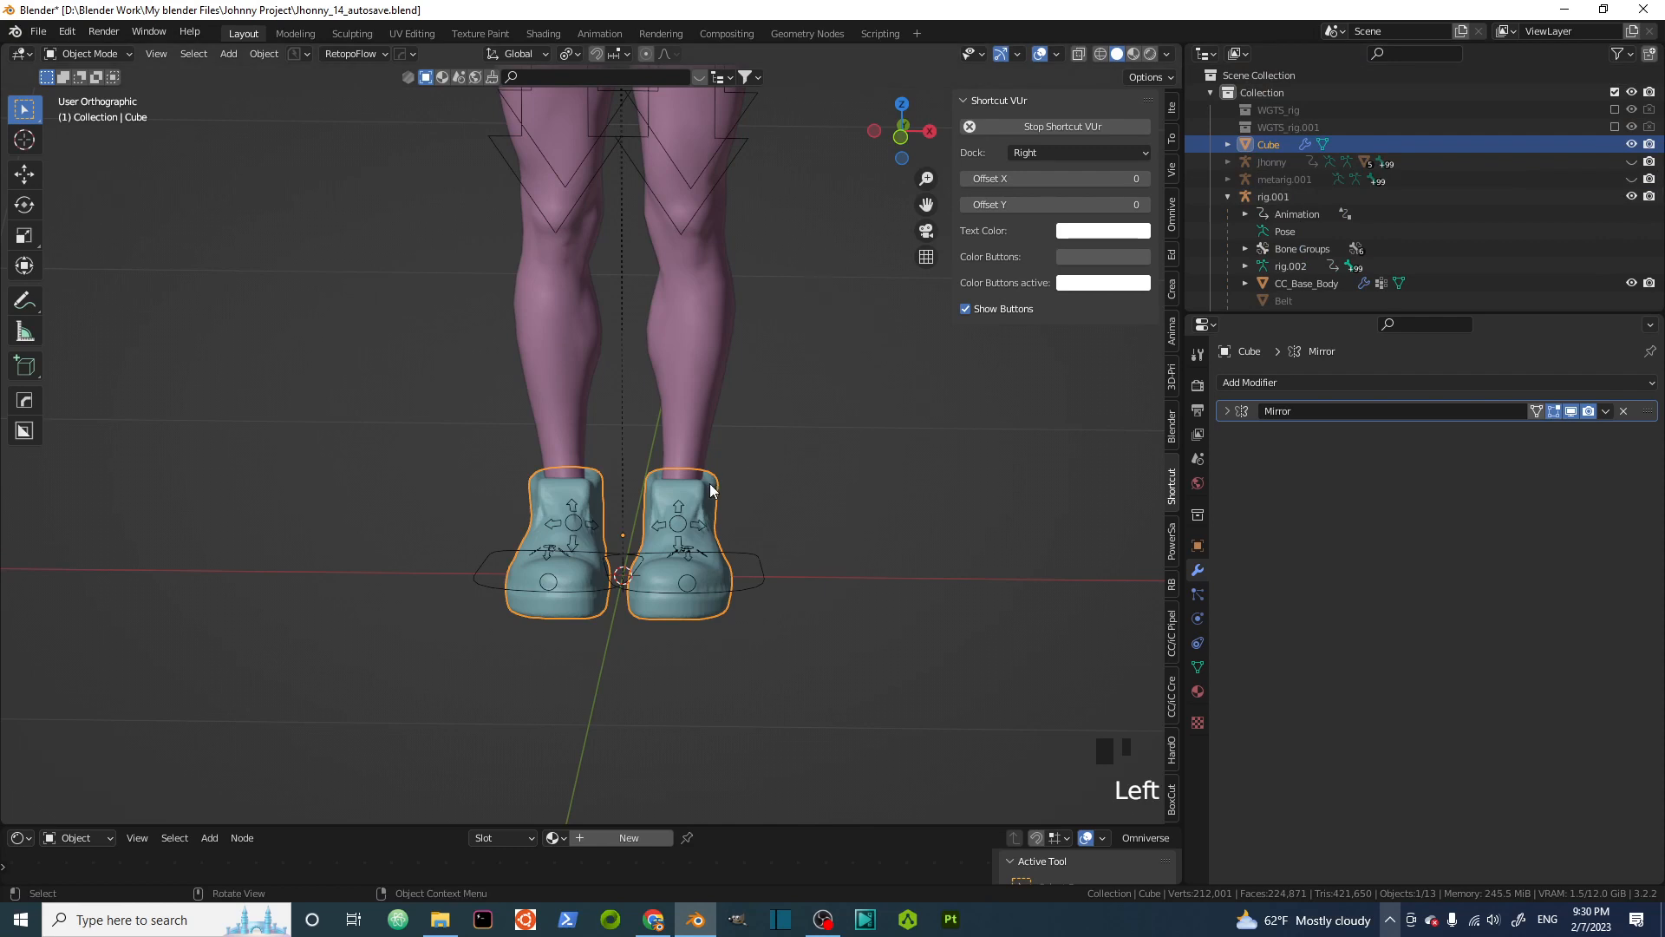
middle_click_drag(721, 349, 732, 434, "shift")
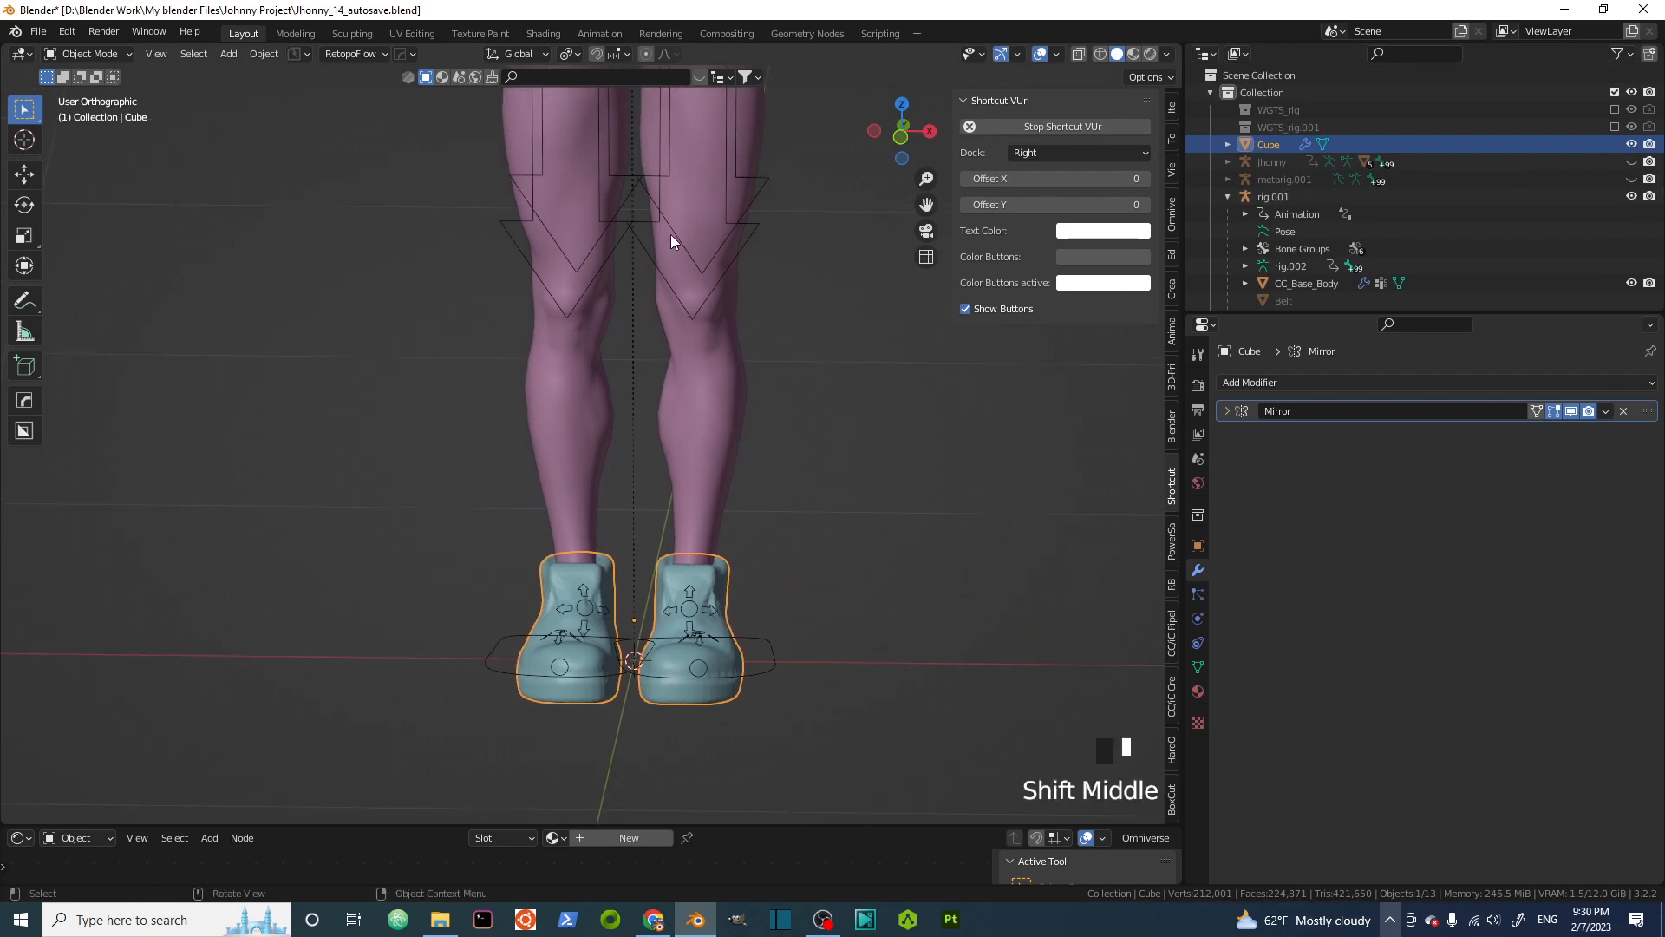
key("KP_1")
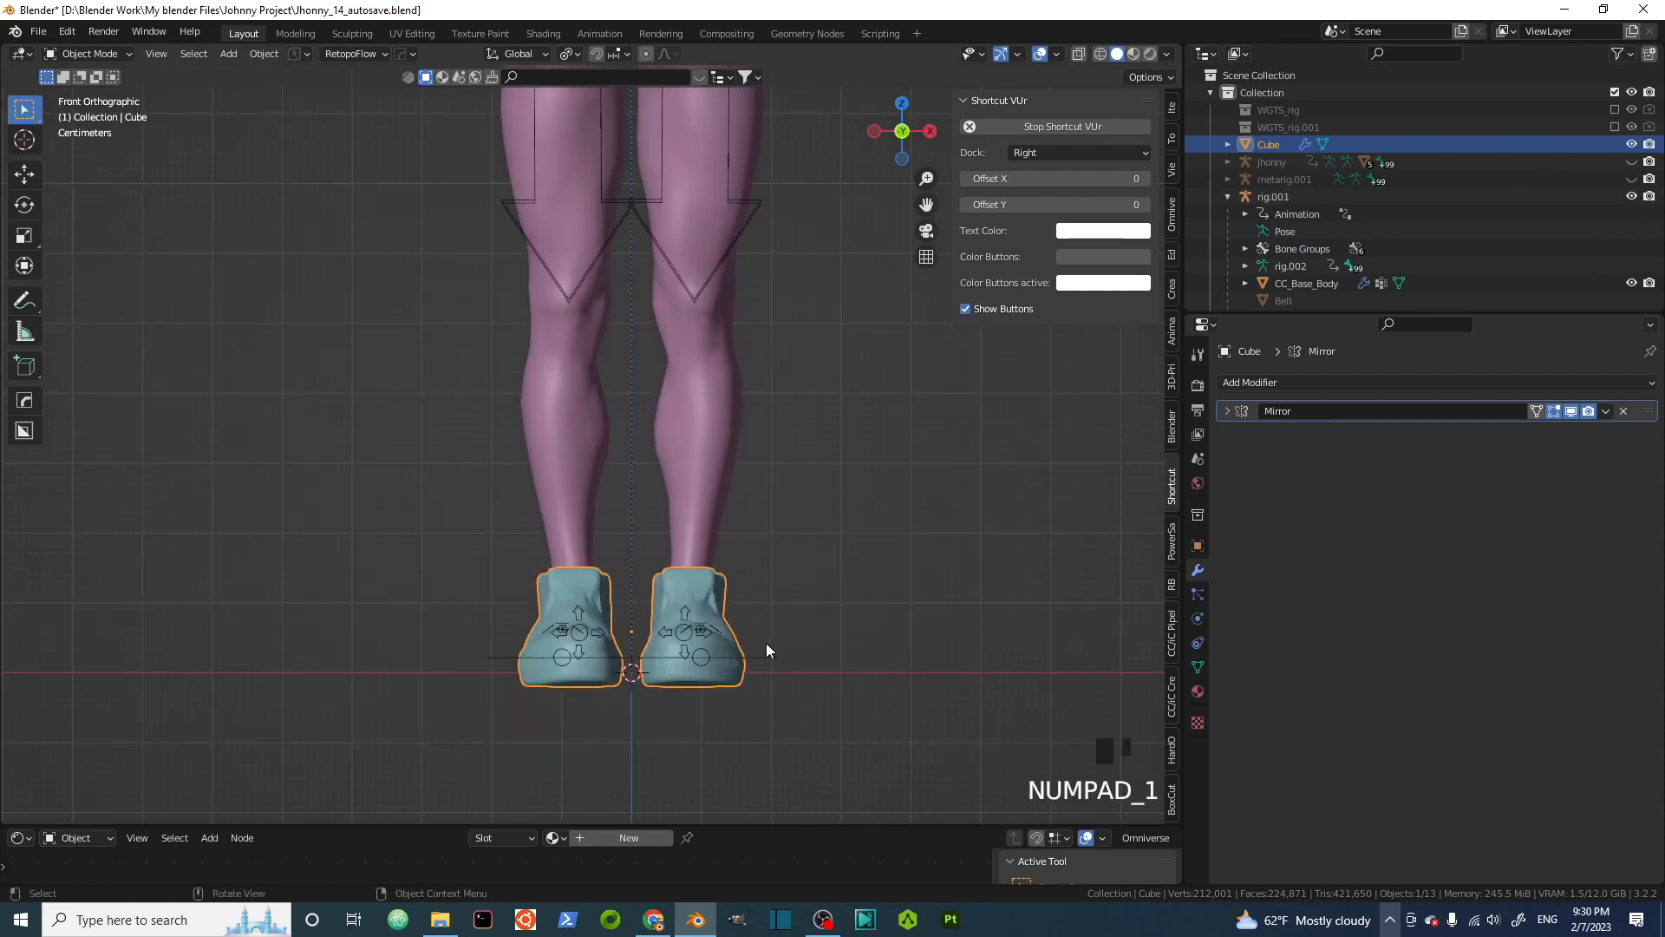
left_click(758, 656, "shift")
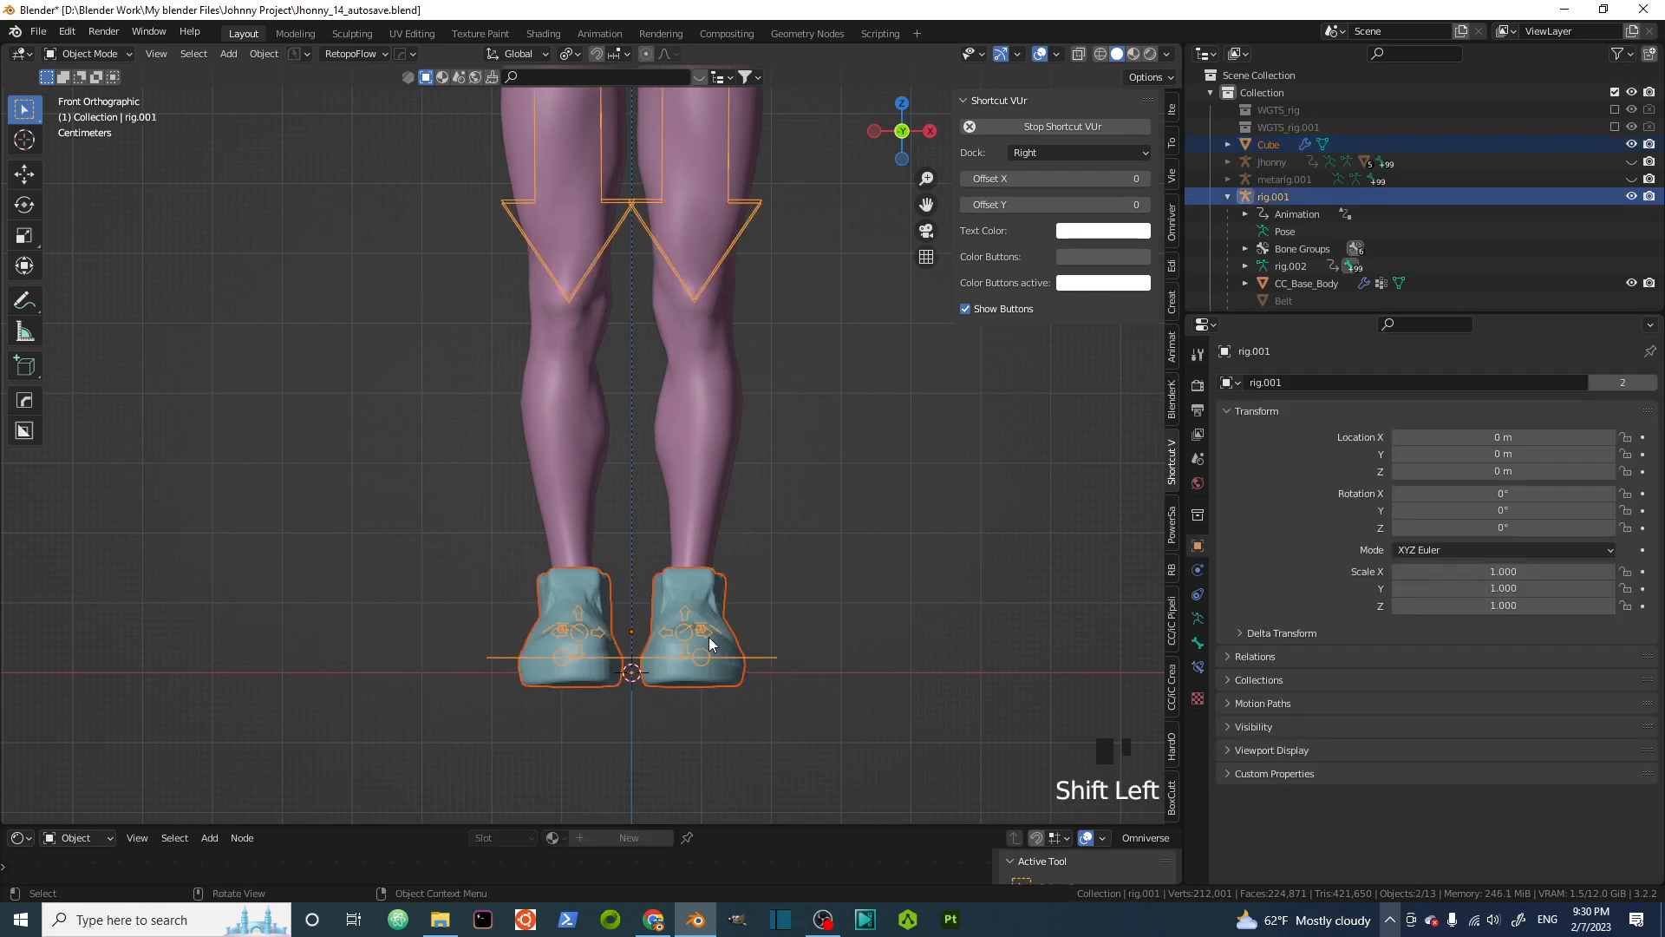
key("ctrl+p")
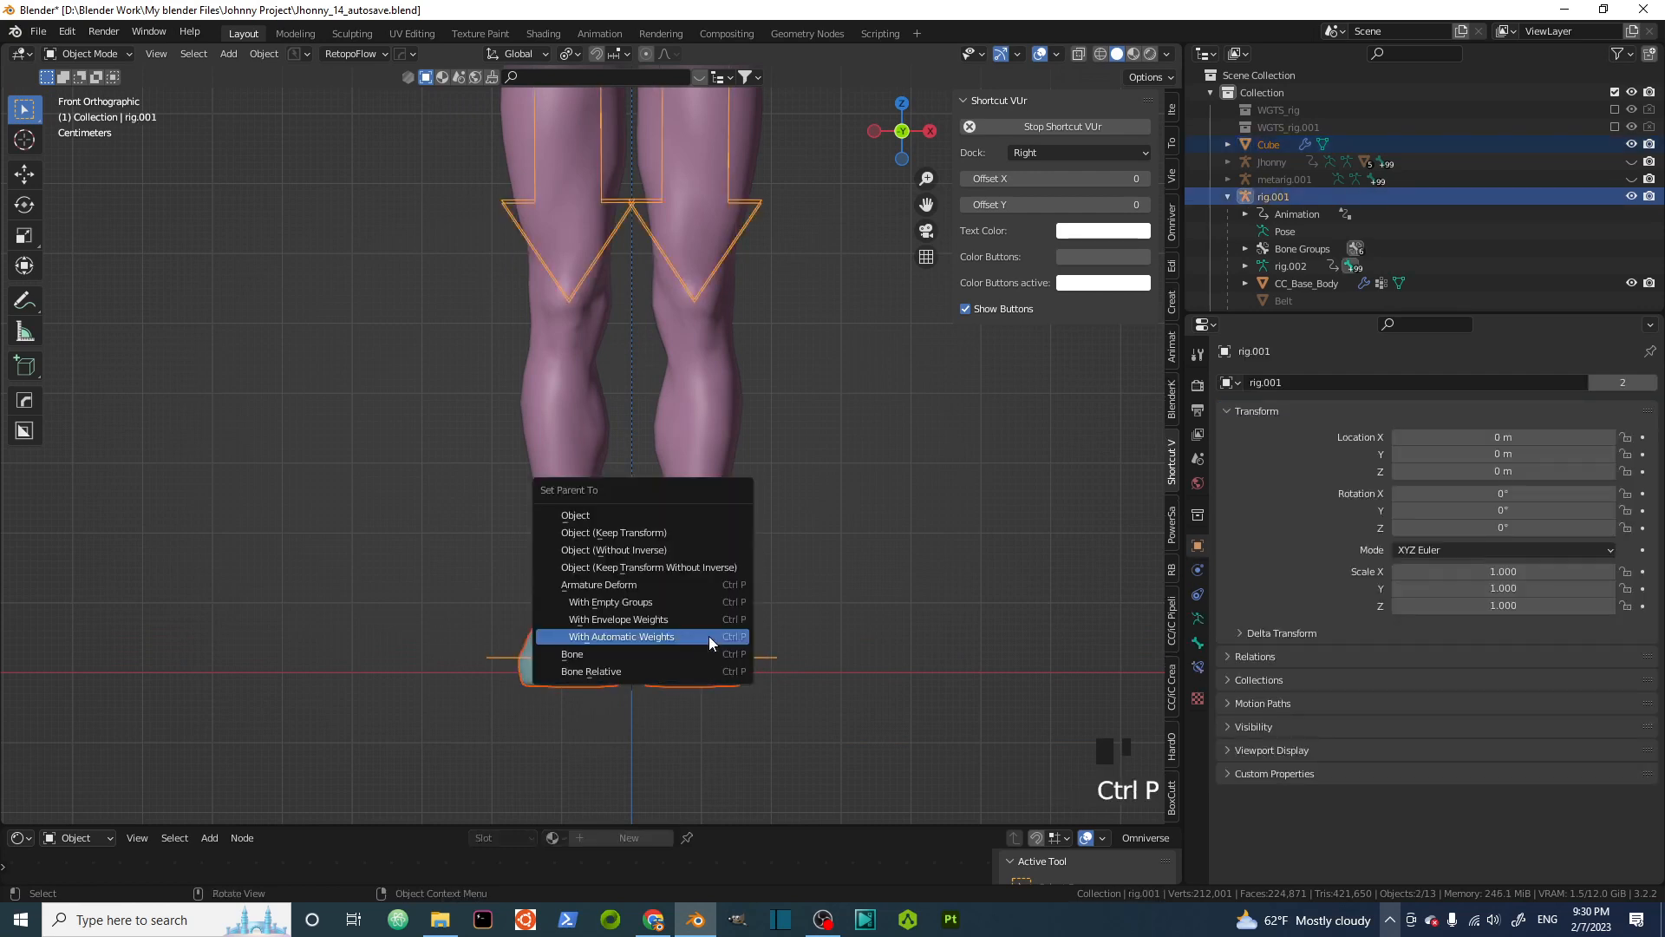
left_click(675, 636)
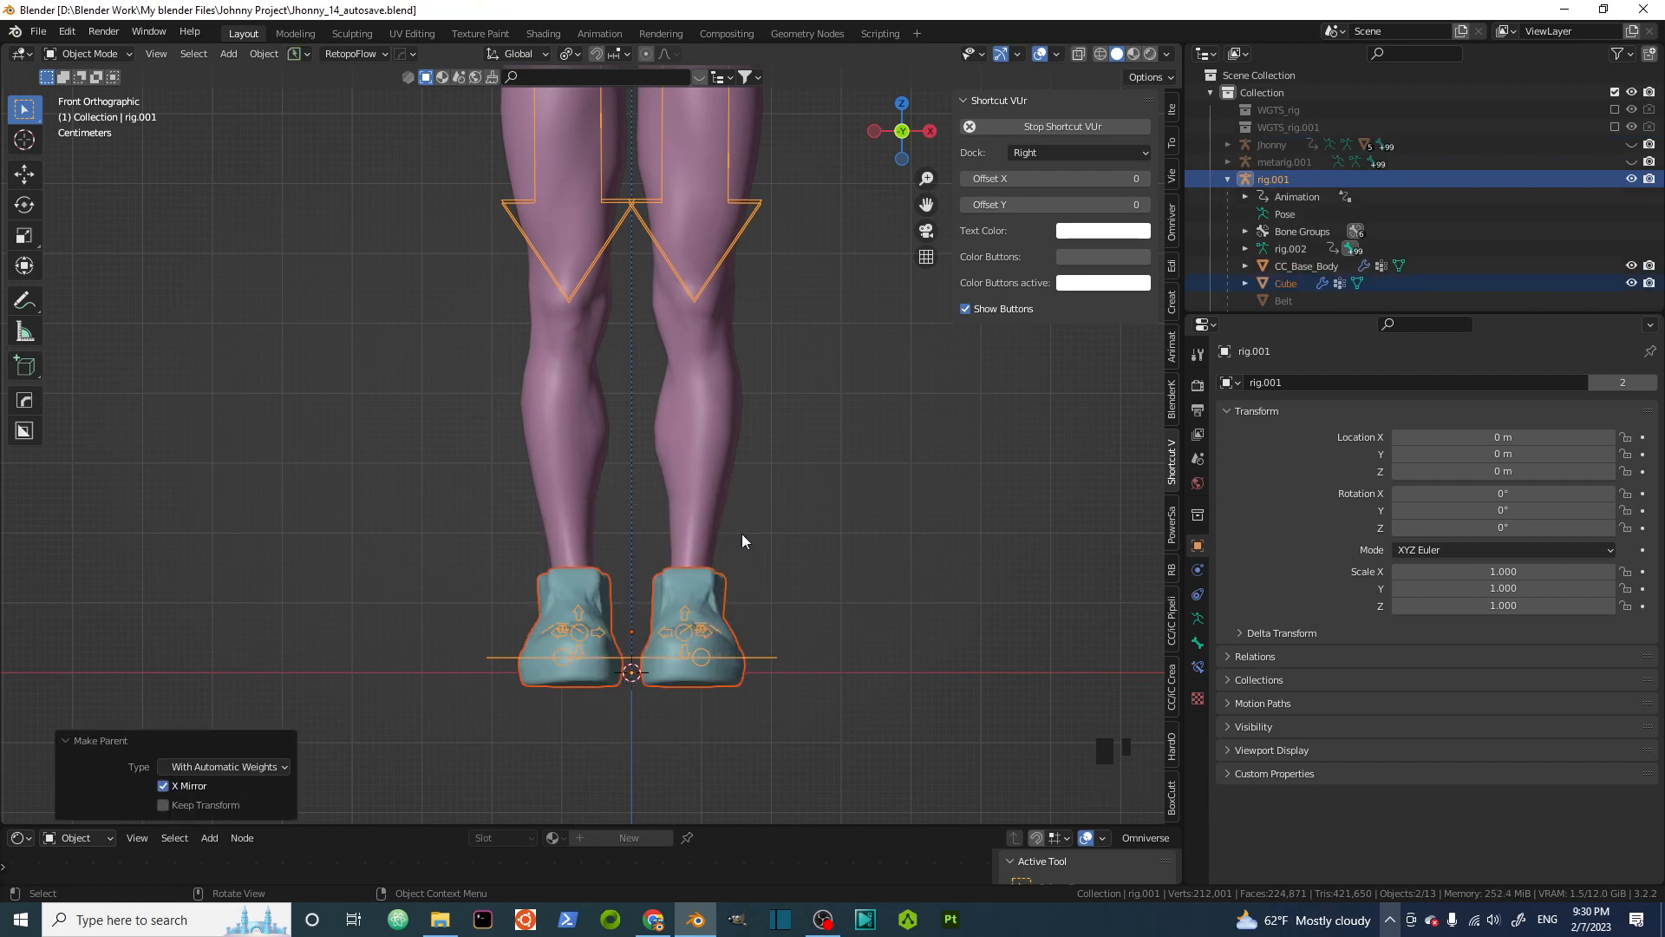
Test the binding in Pose Mode by moving the foot_ik.L control sideways, cancel the move and return to Object Mode
middle_click_drag(743, 535, 772, 506, "shift")
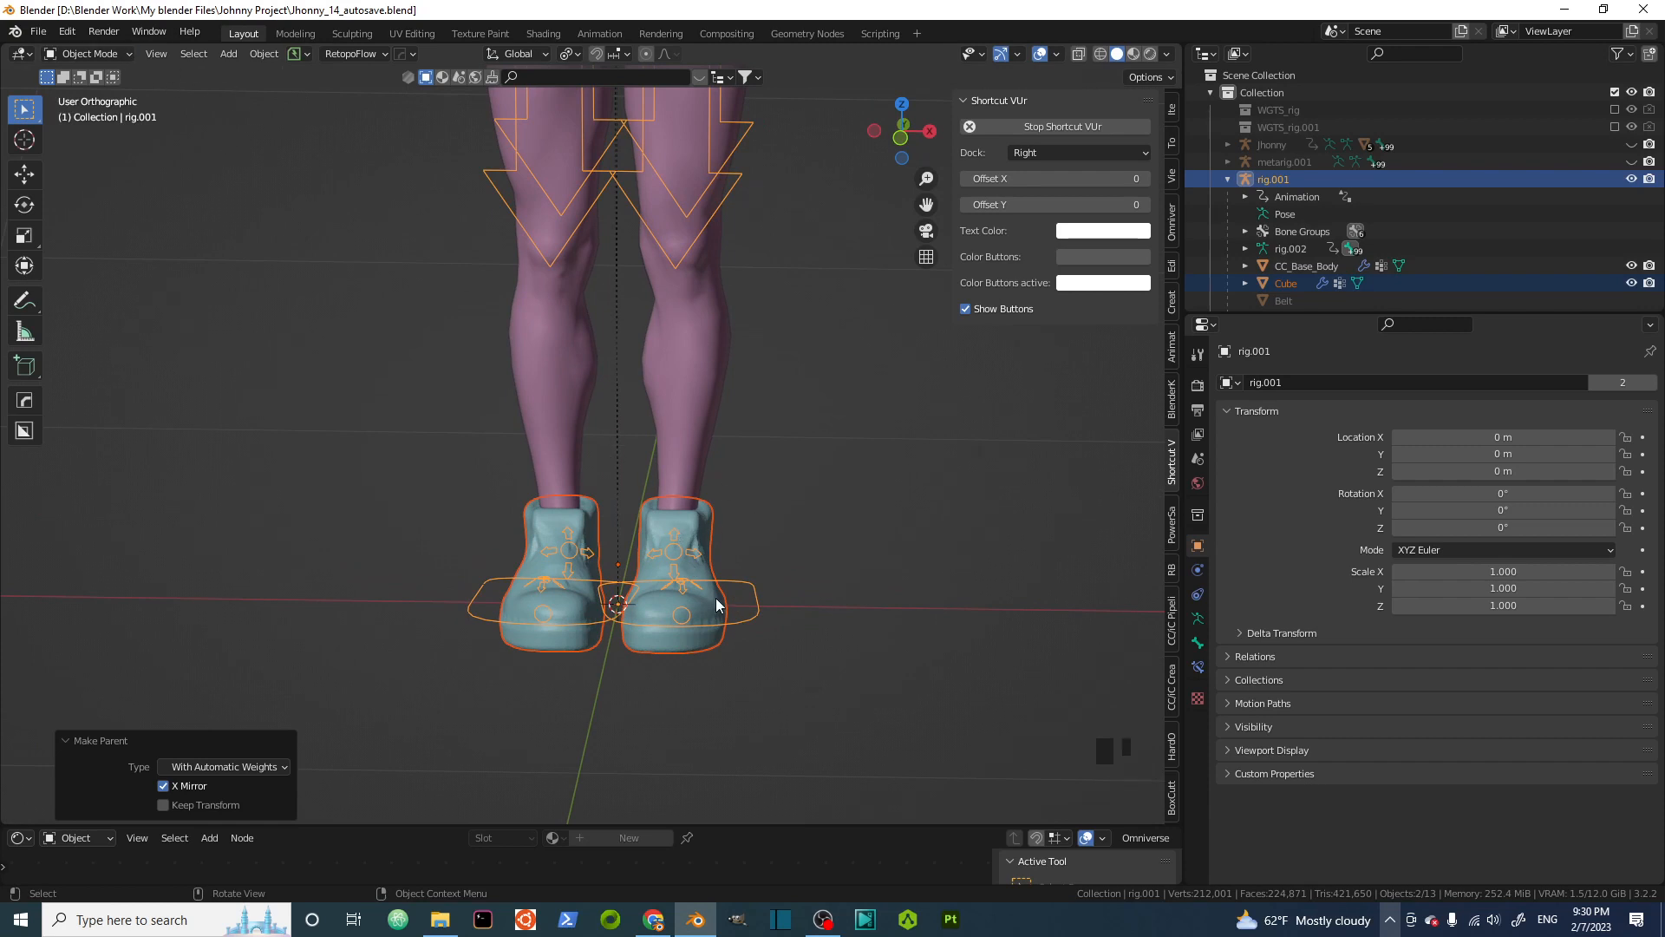
left_click(739, 626)
left_click(118, 50)
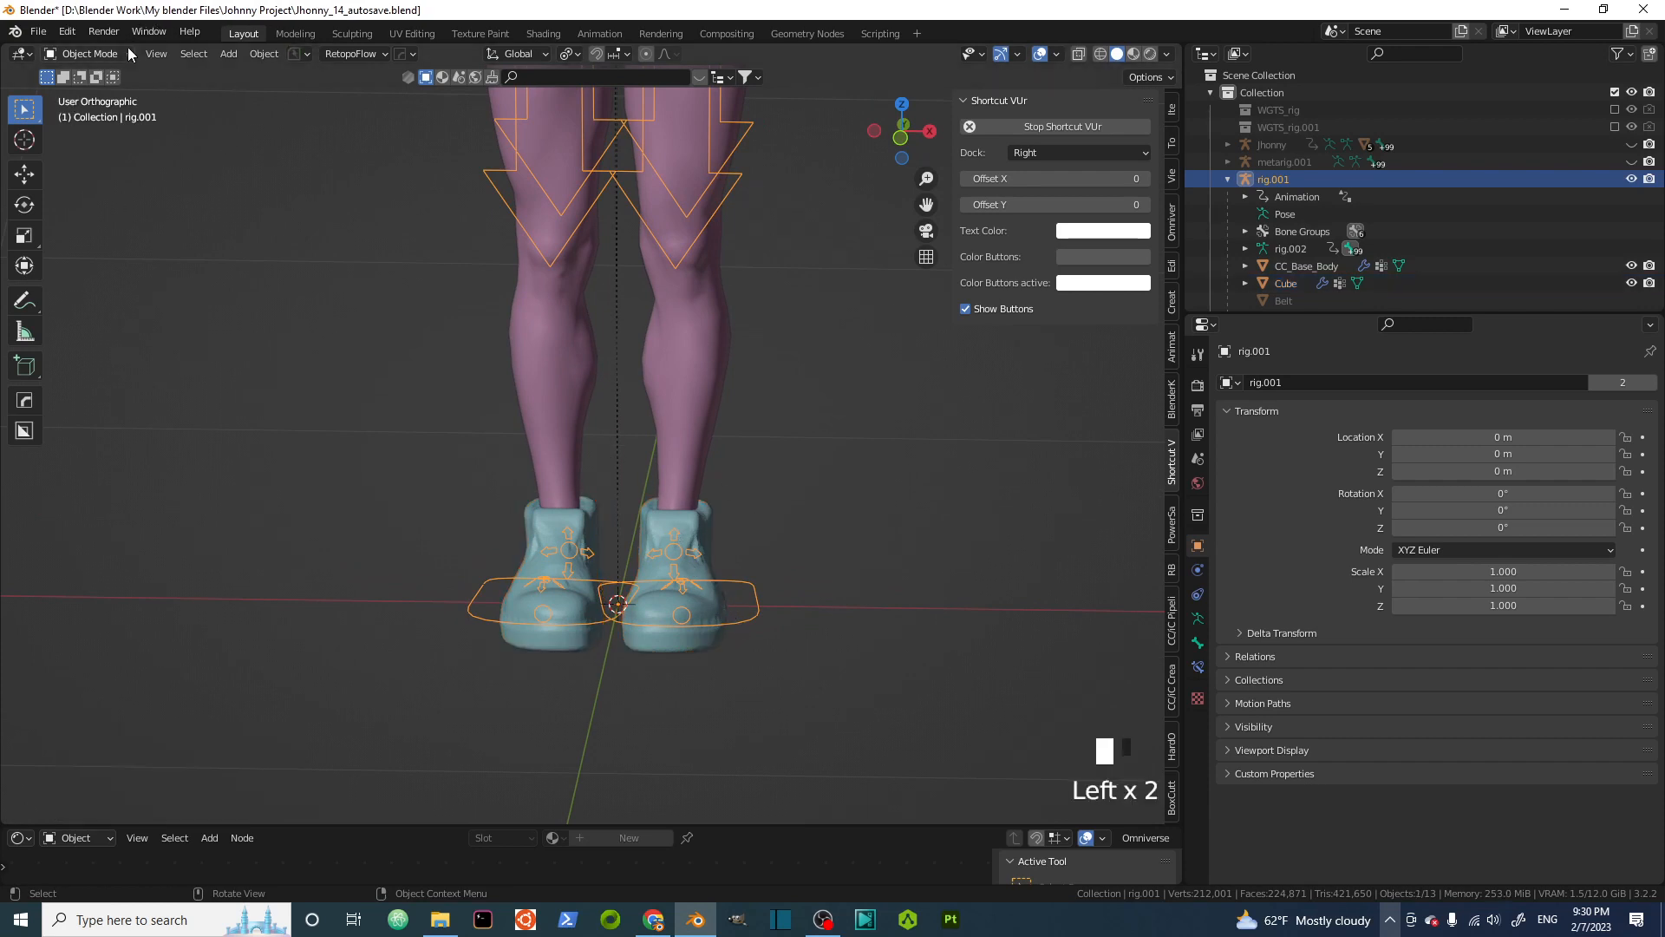
left_click(123, 51)
left_click(101, 111)
left_click(737, 624)
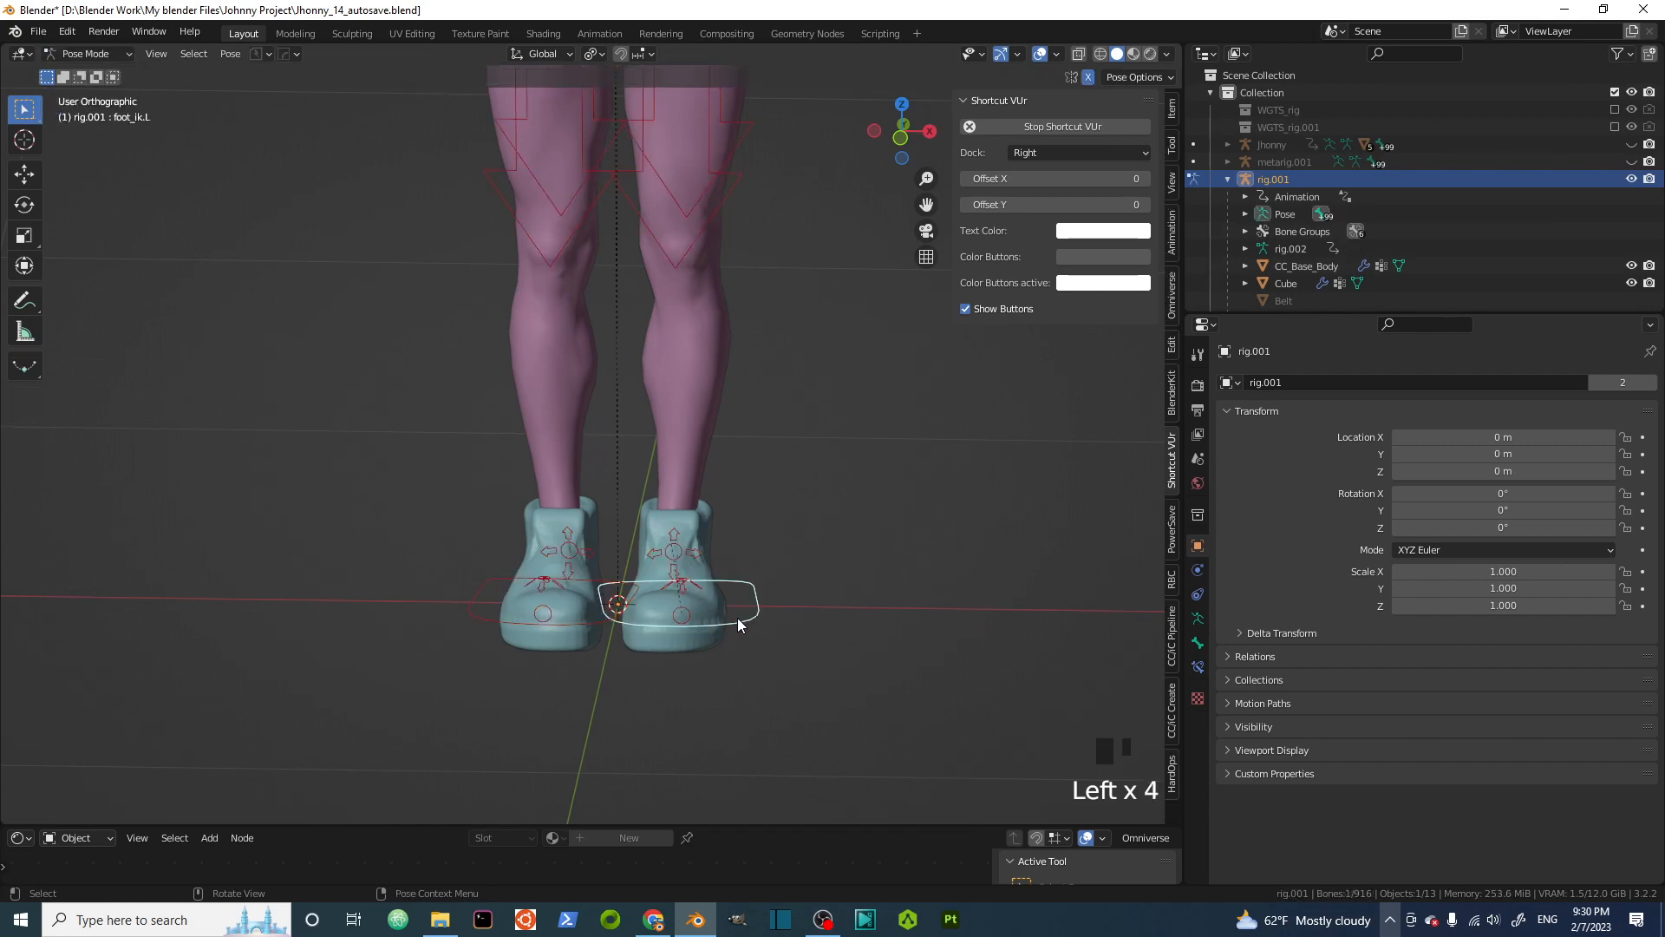
key("g")
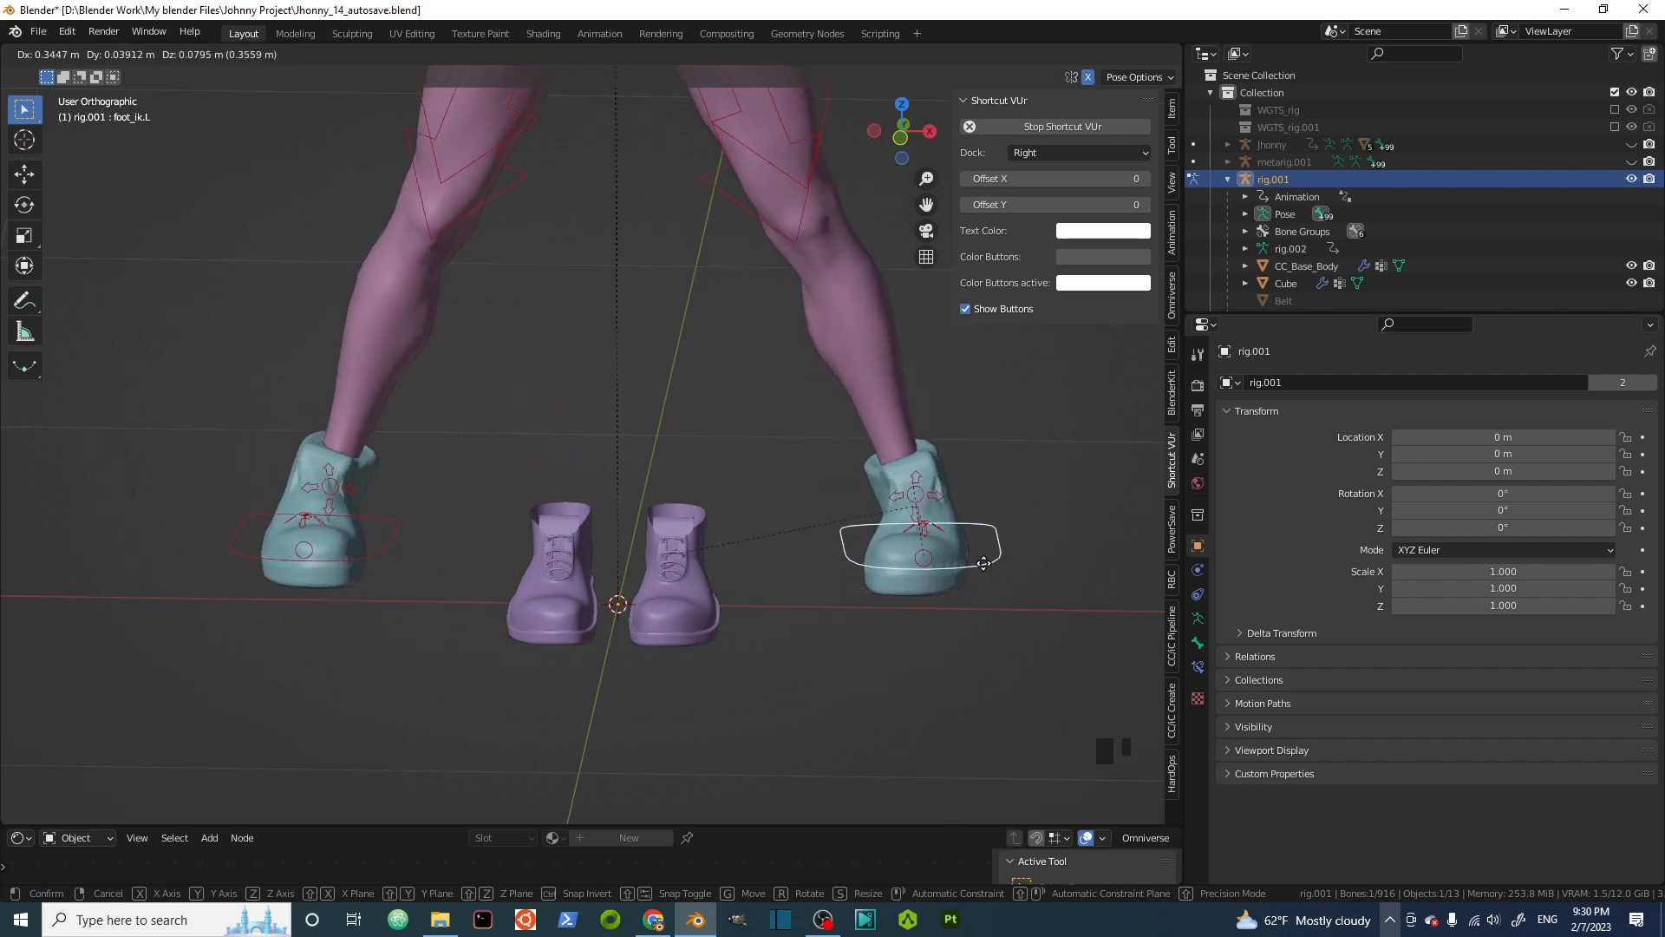
key("Escape")
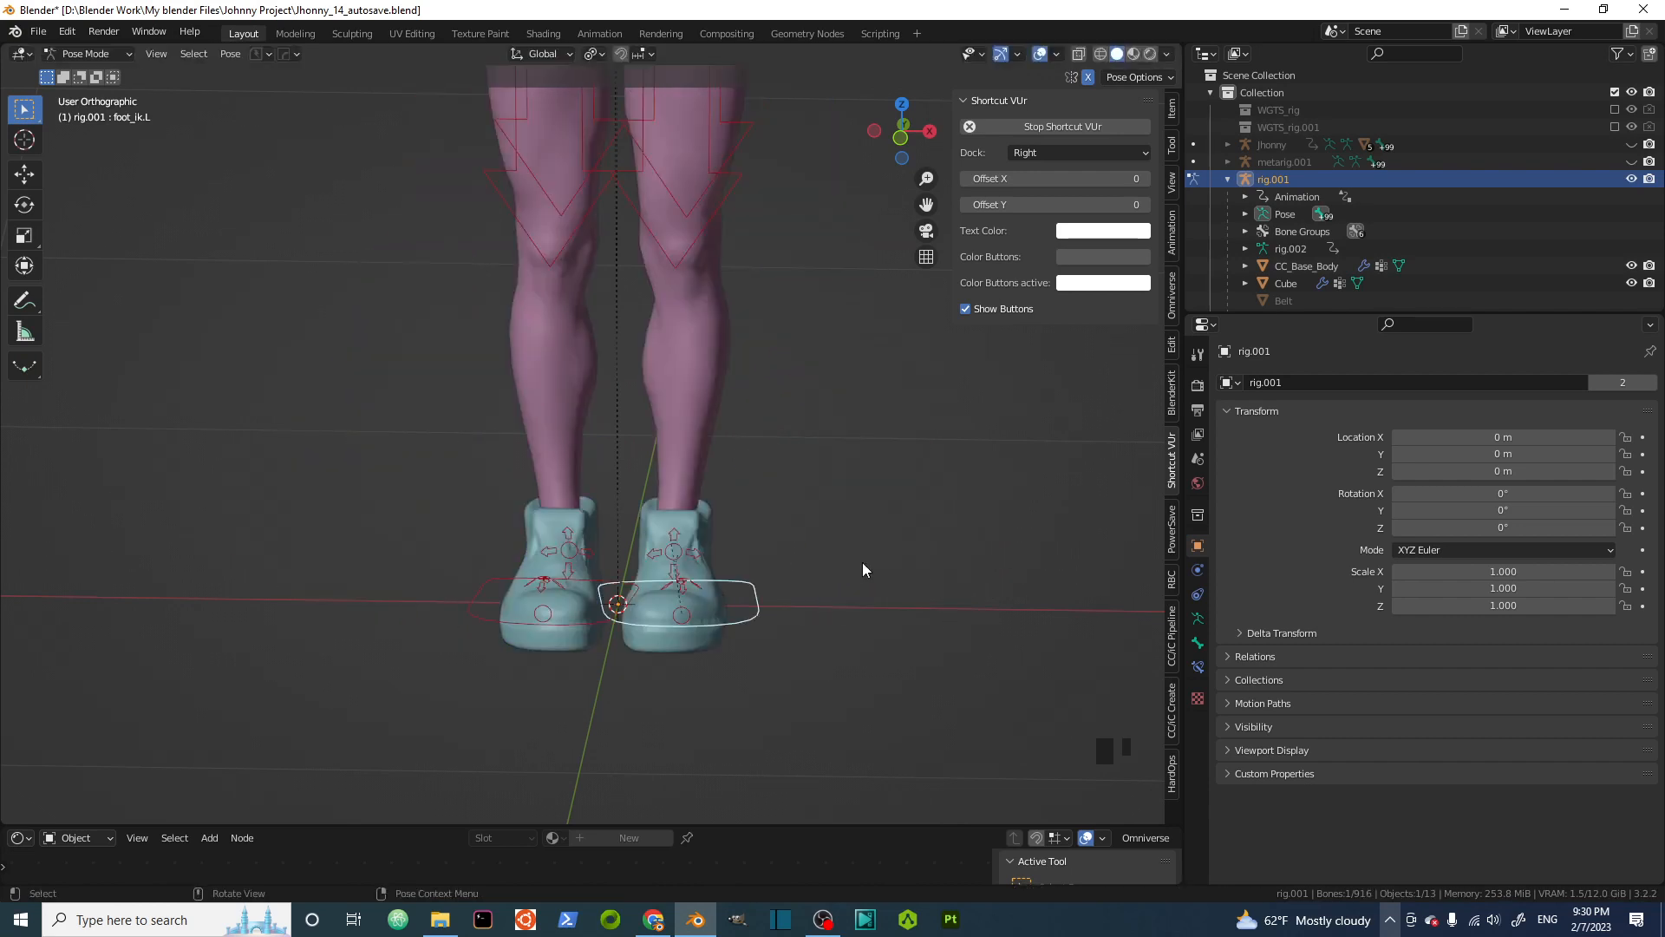
left_click(85, 54)
left_click(95, 74)
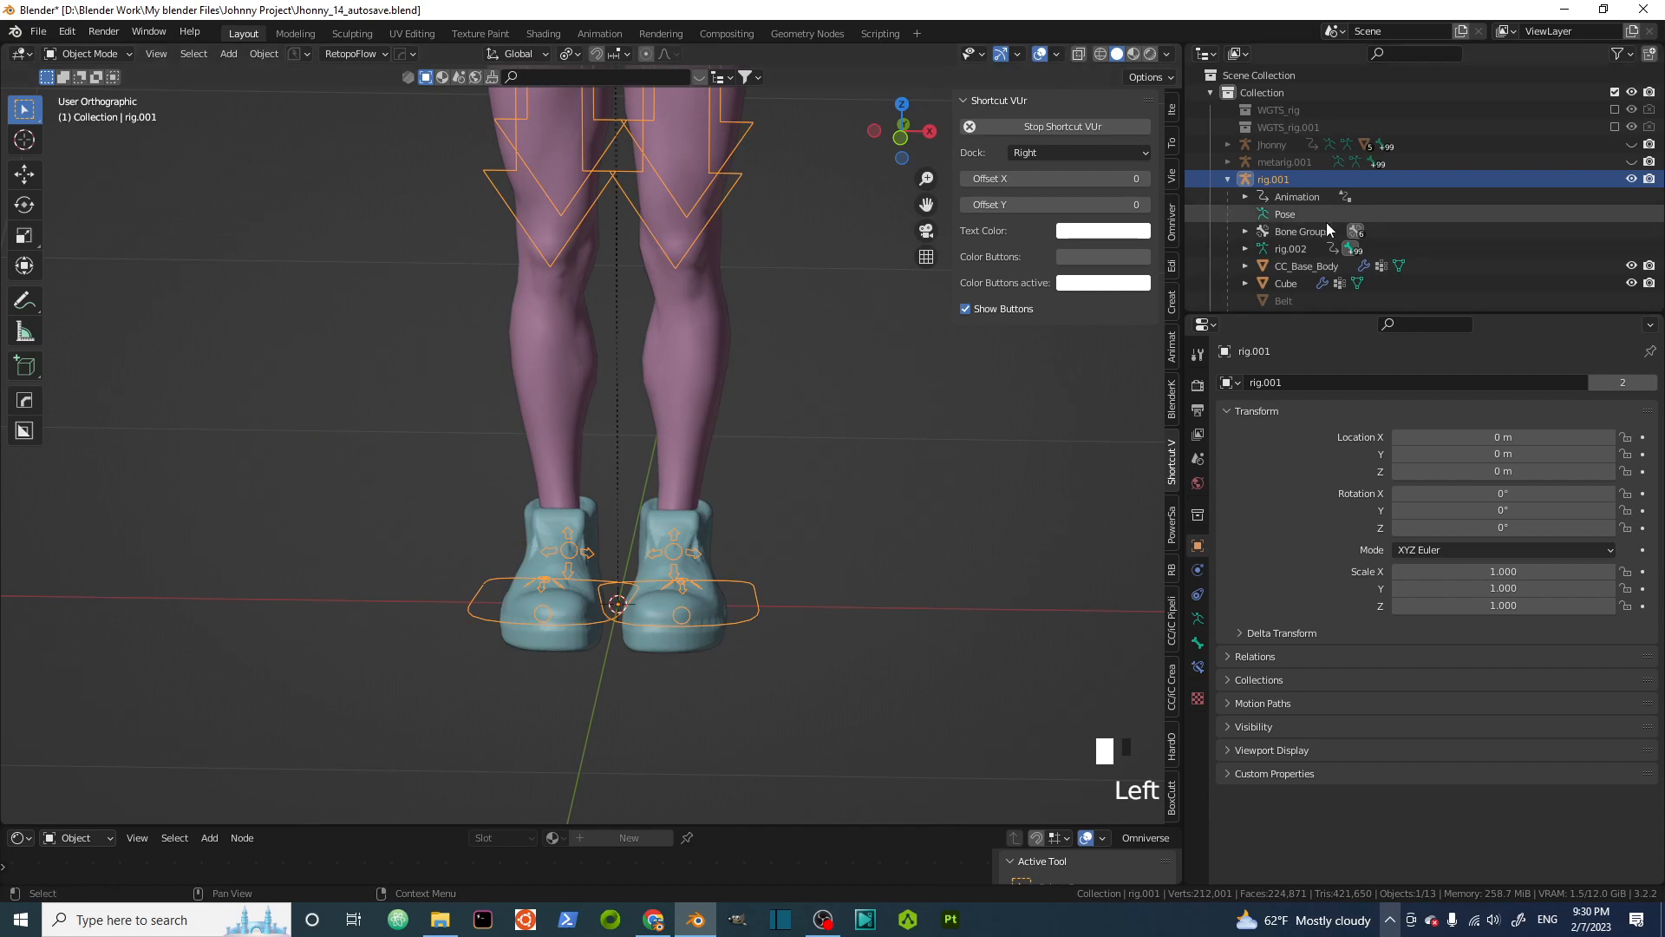
scroll(1285, 217, "down", 3)
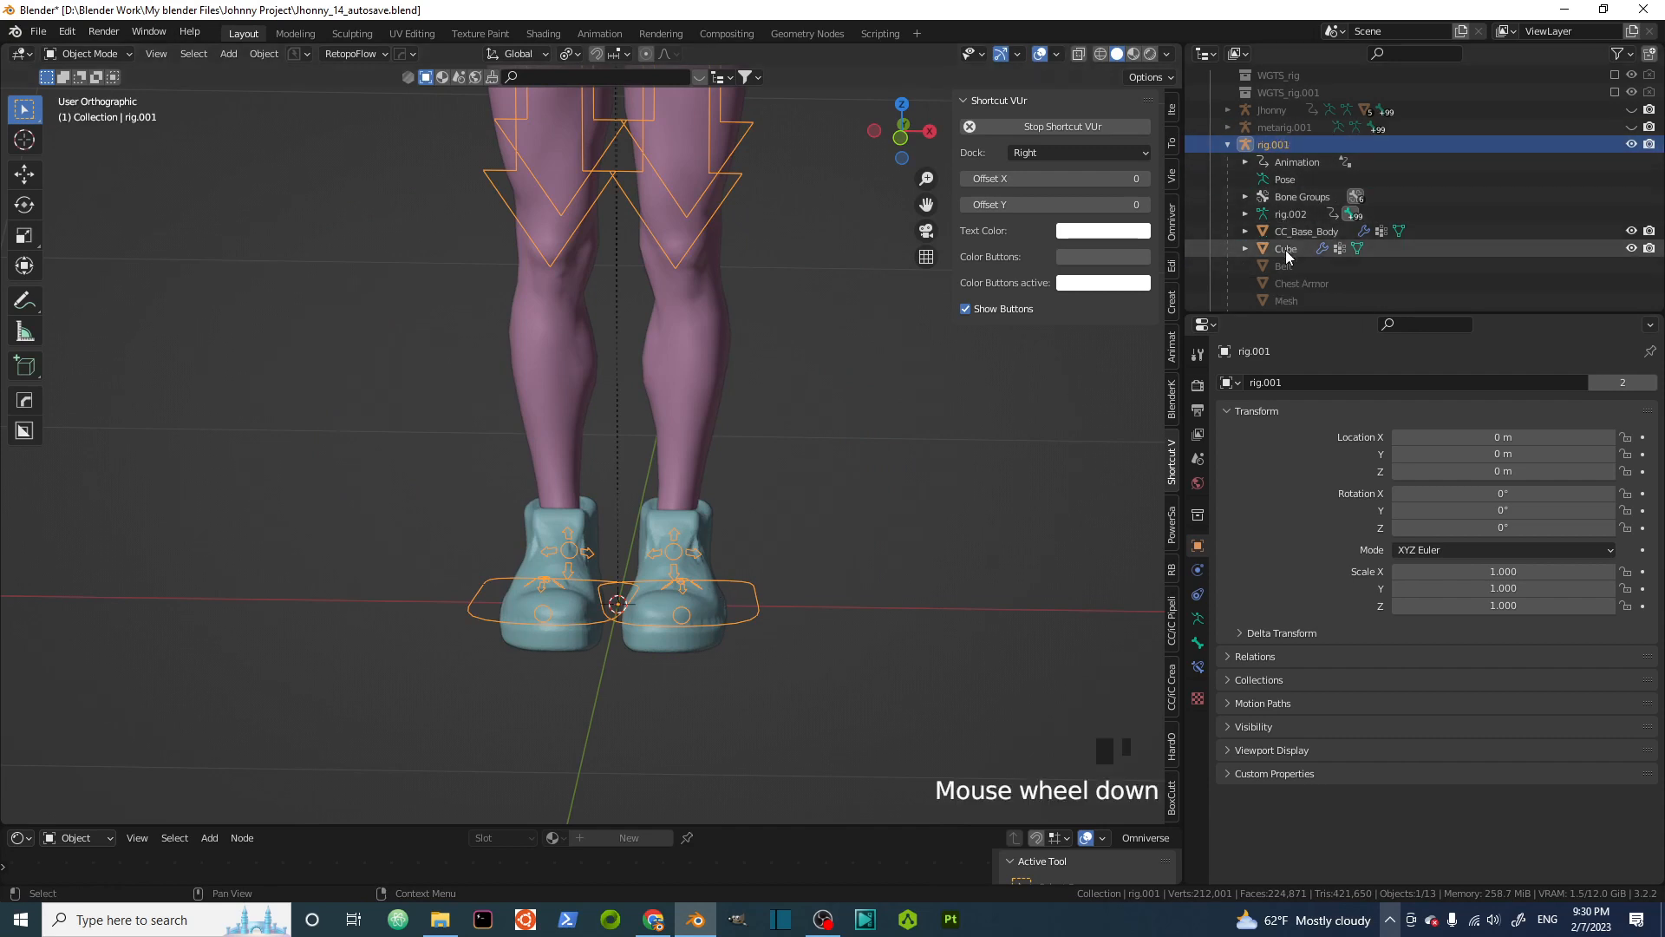
scroll(1299, 223, "up", 3)
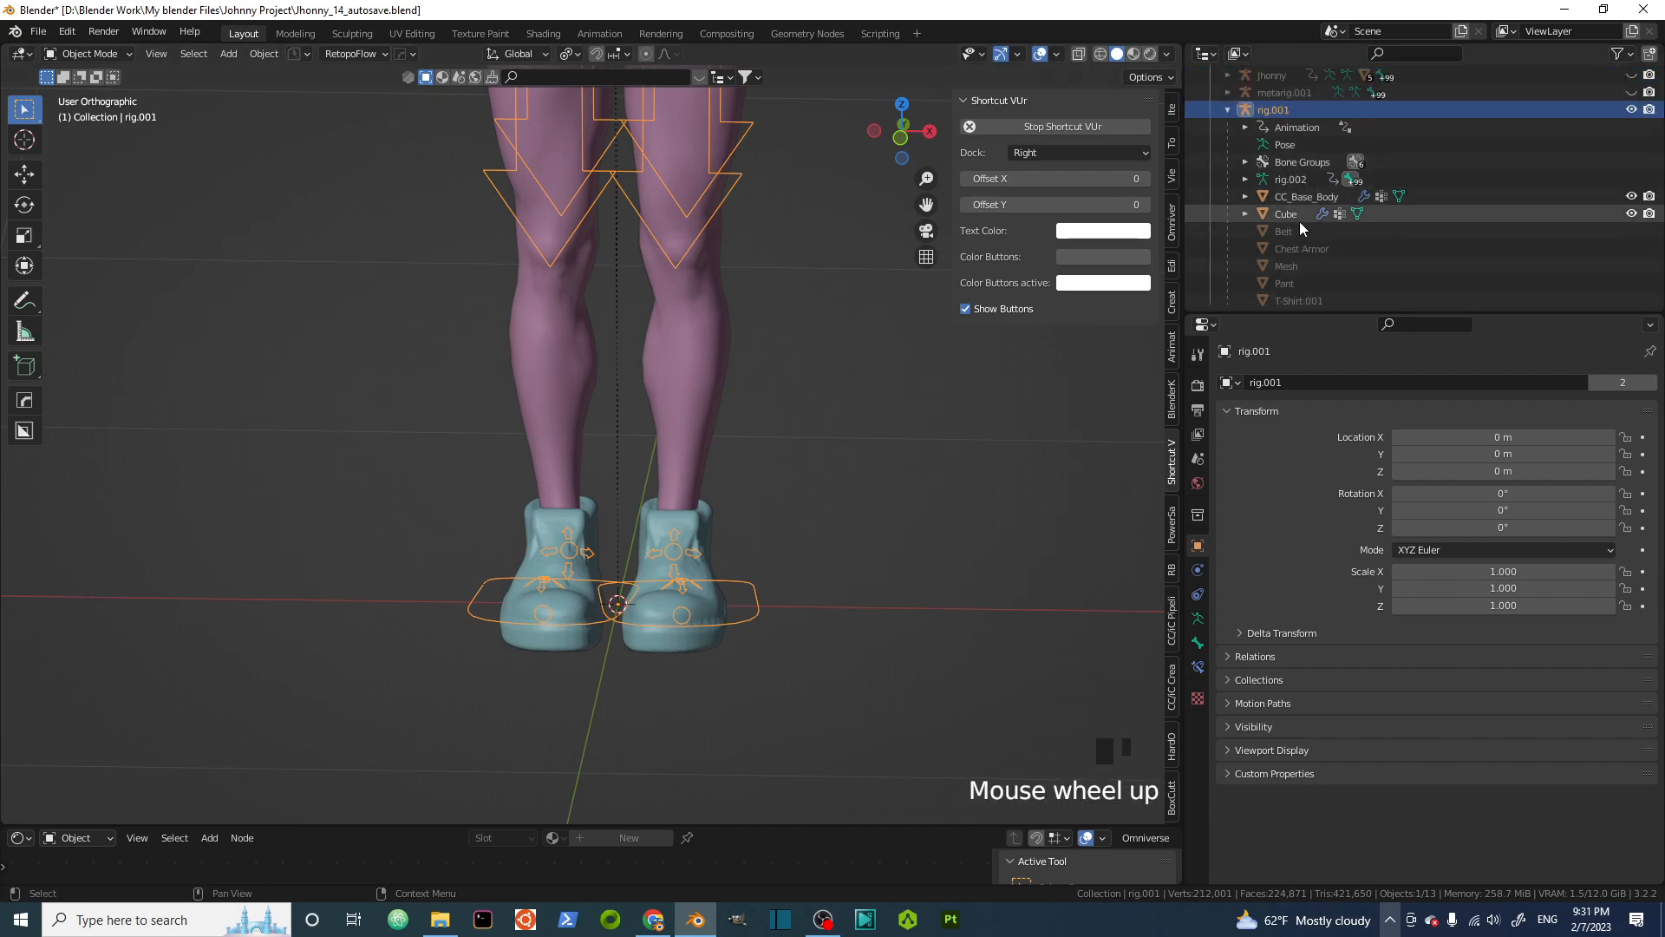
Add a Mesh Deform modifier to Shoe.L with Cube as its object, enable Dynamic and bind it
scroll(1282, 234, "down", 8)
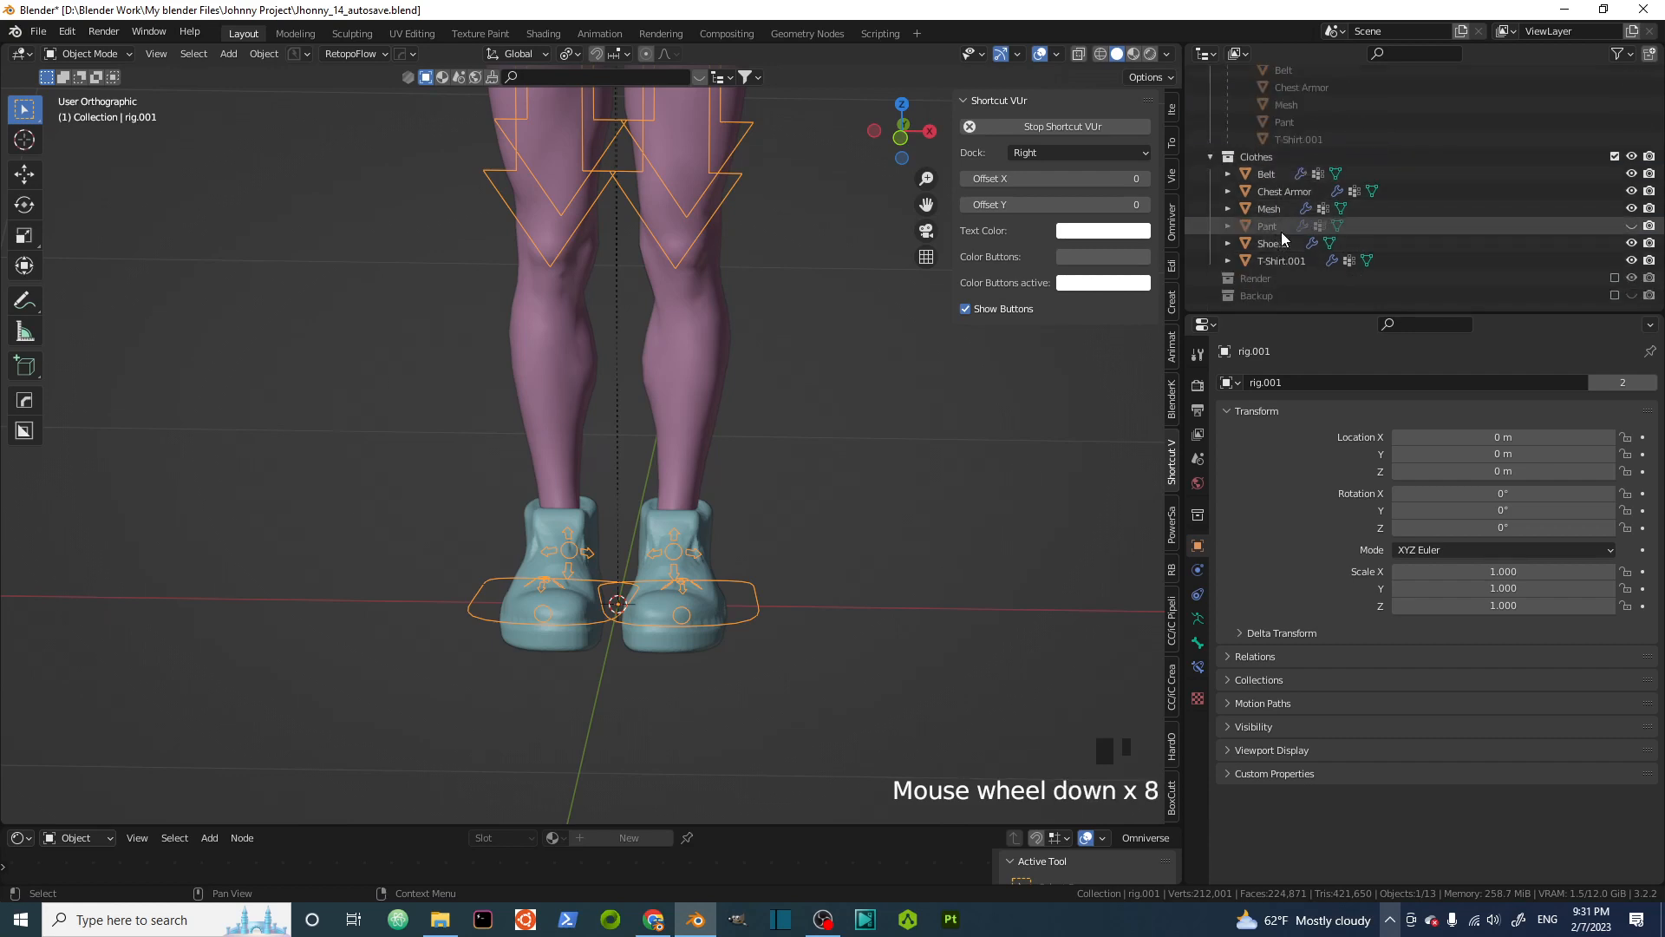
left_click(1311, 243)
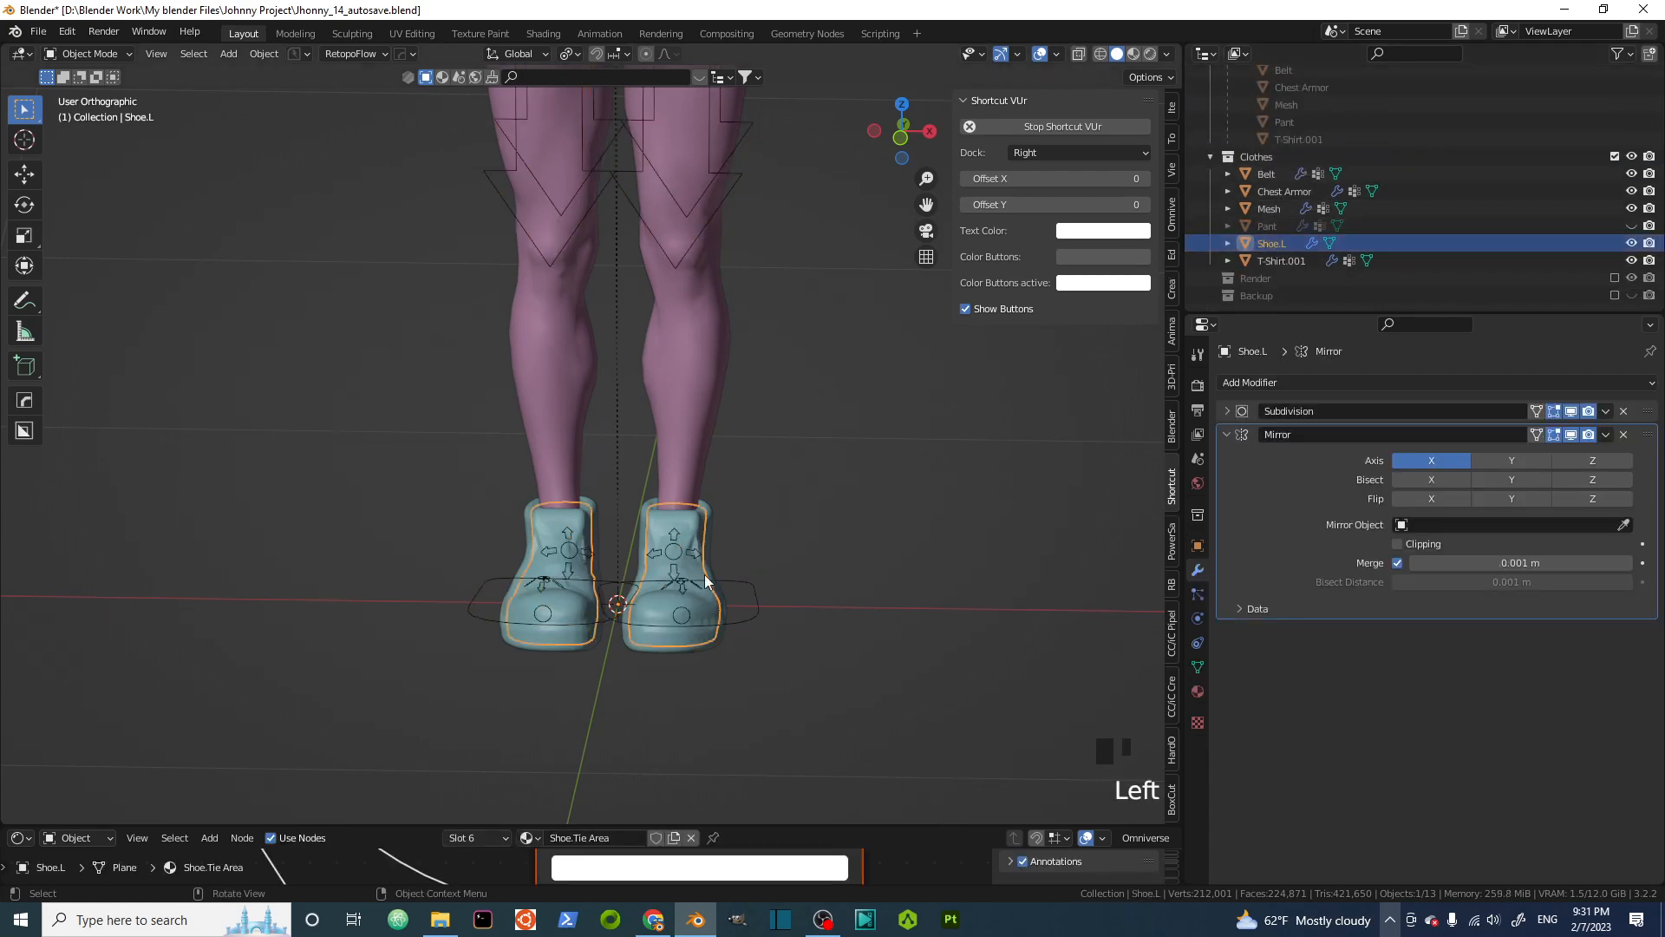
left_click(1331, 382)
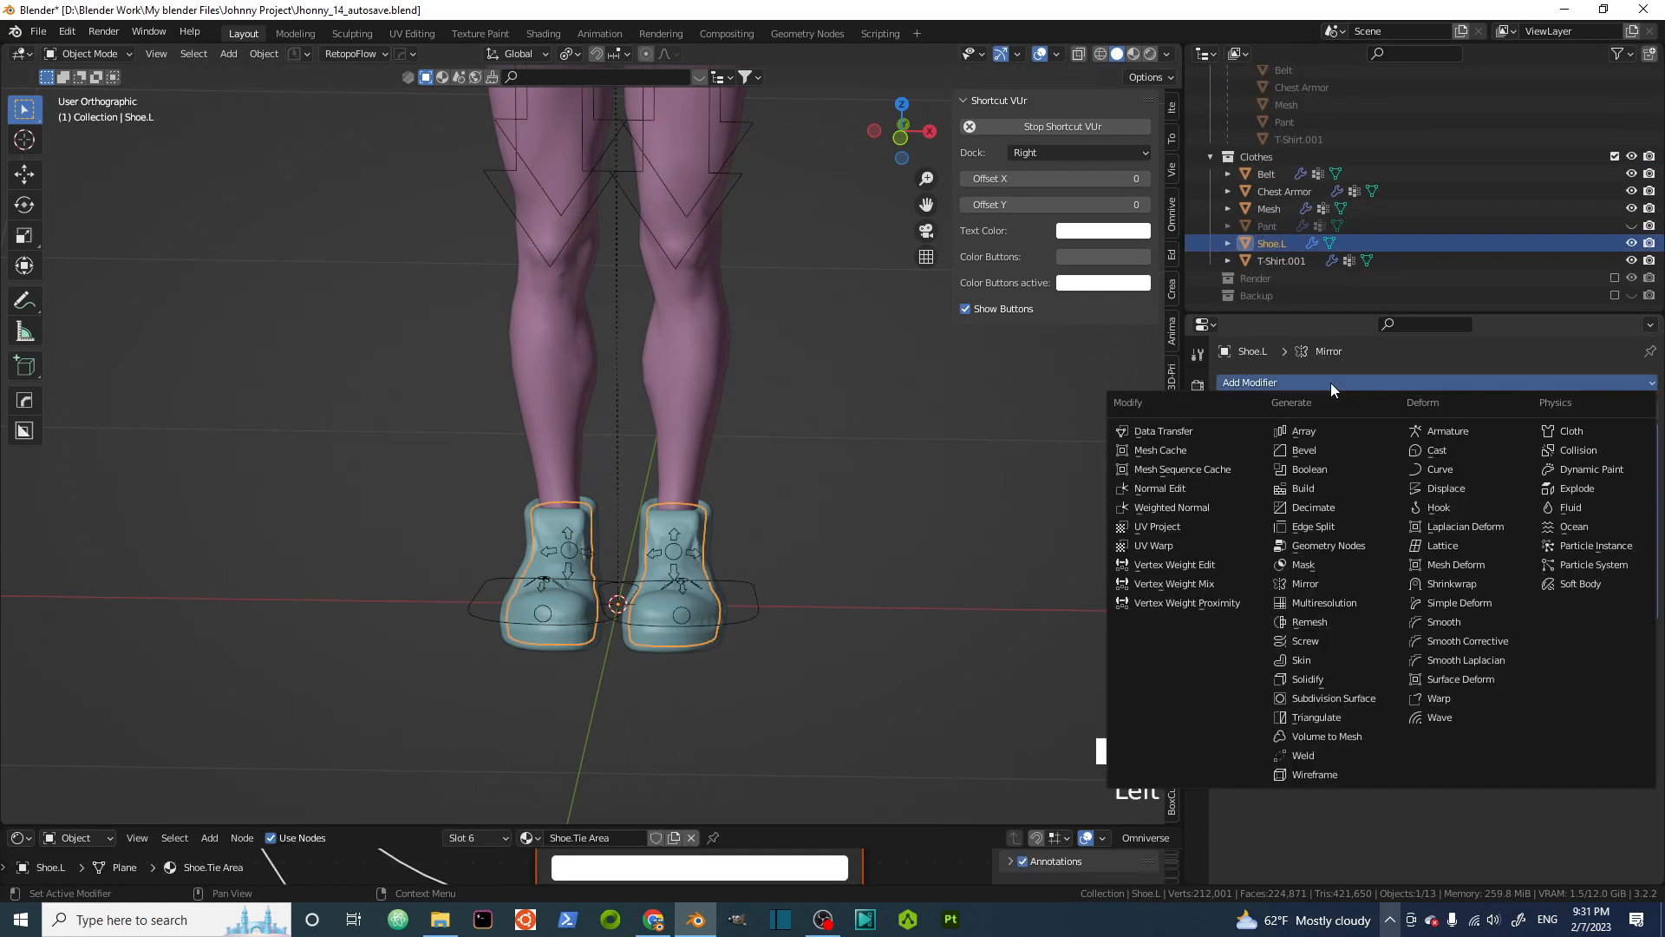
left_click(1456, 566)
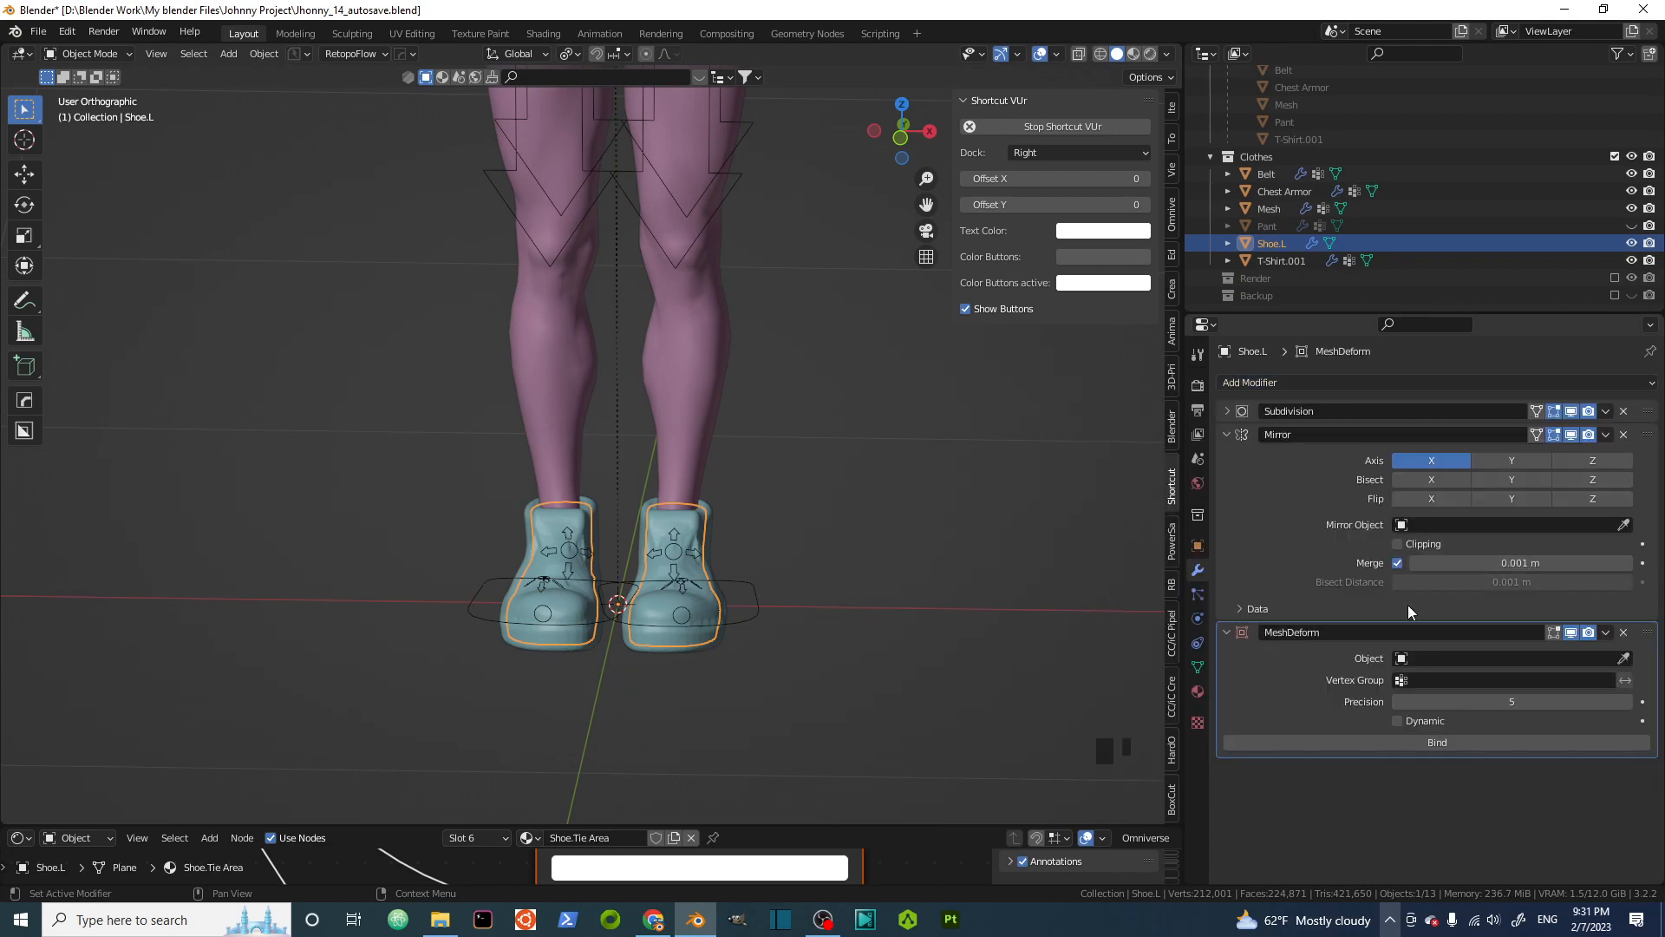
left_click(1625, 659)
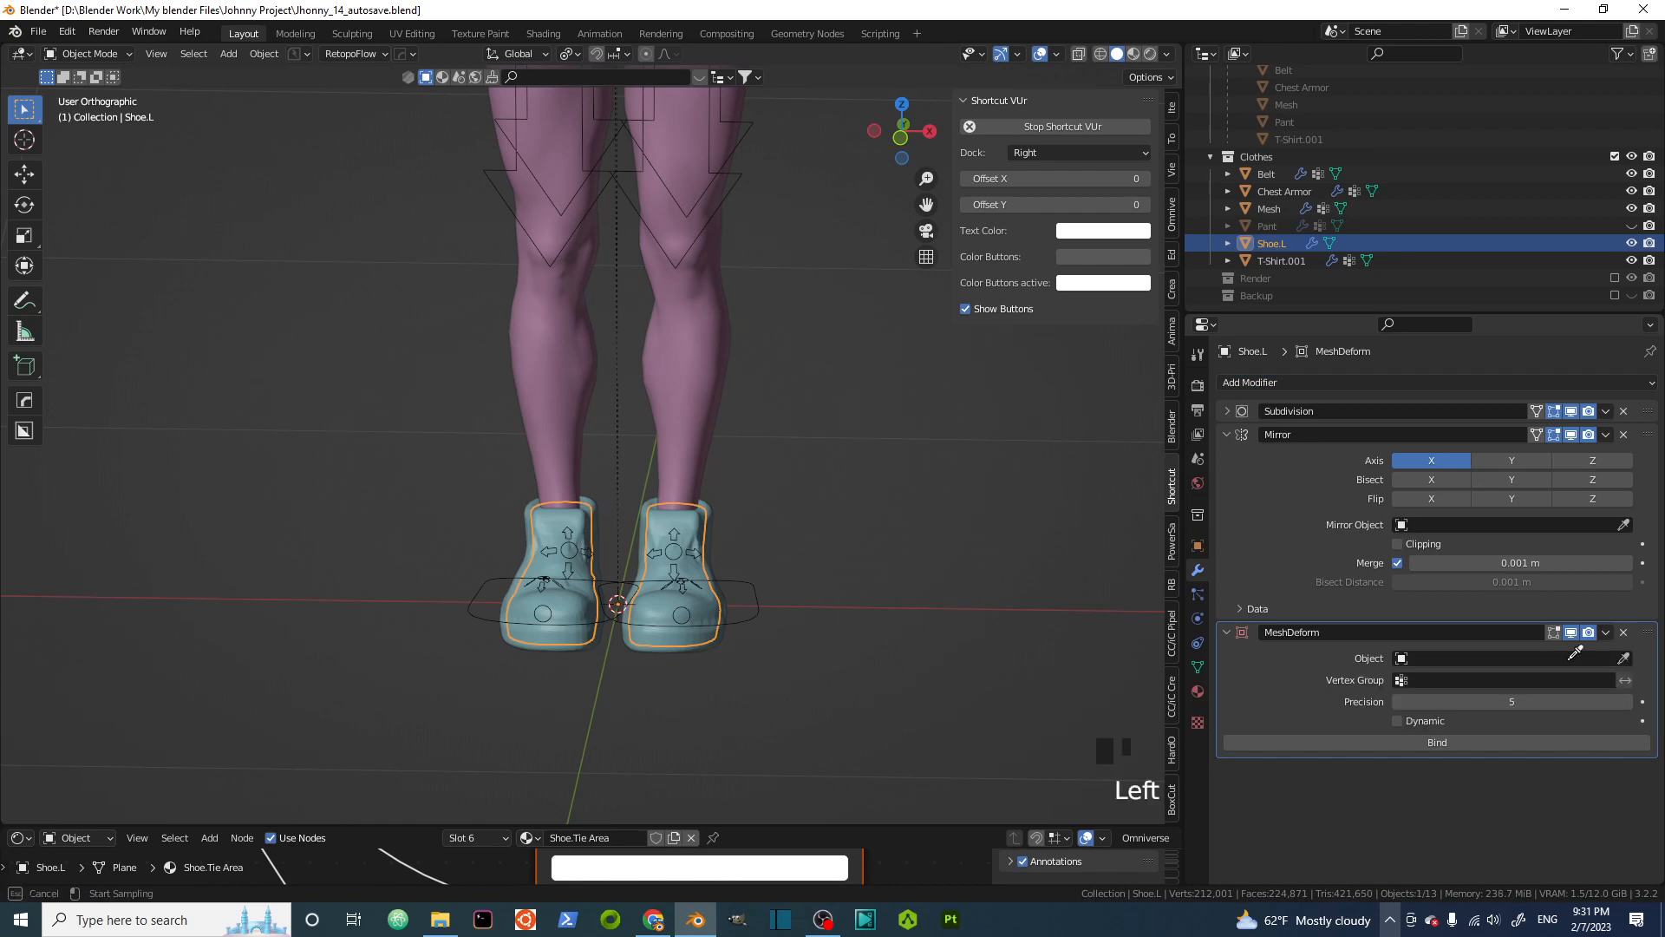
left_click(696, 598)
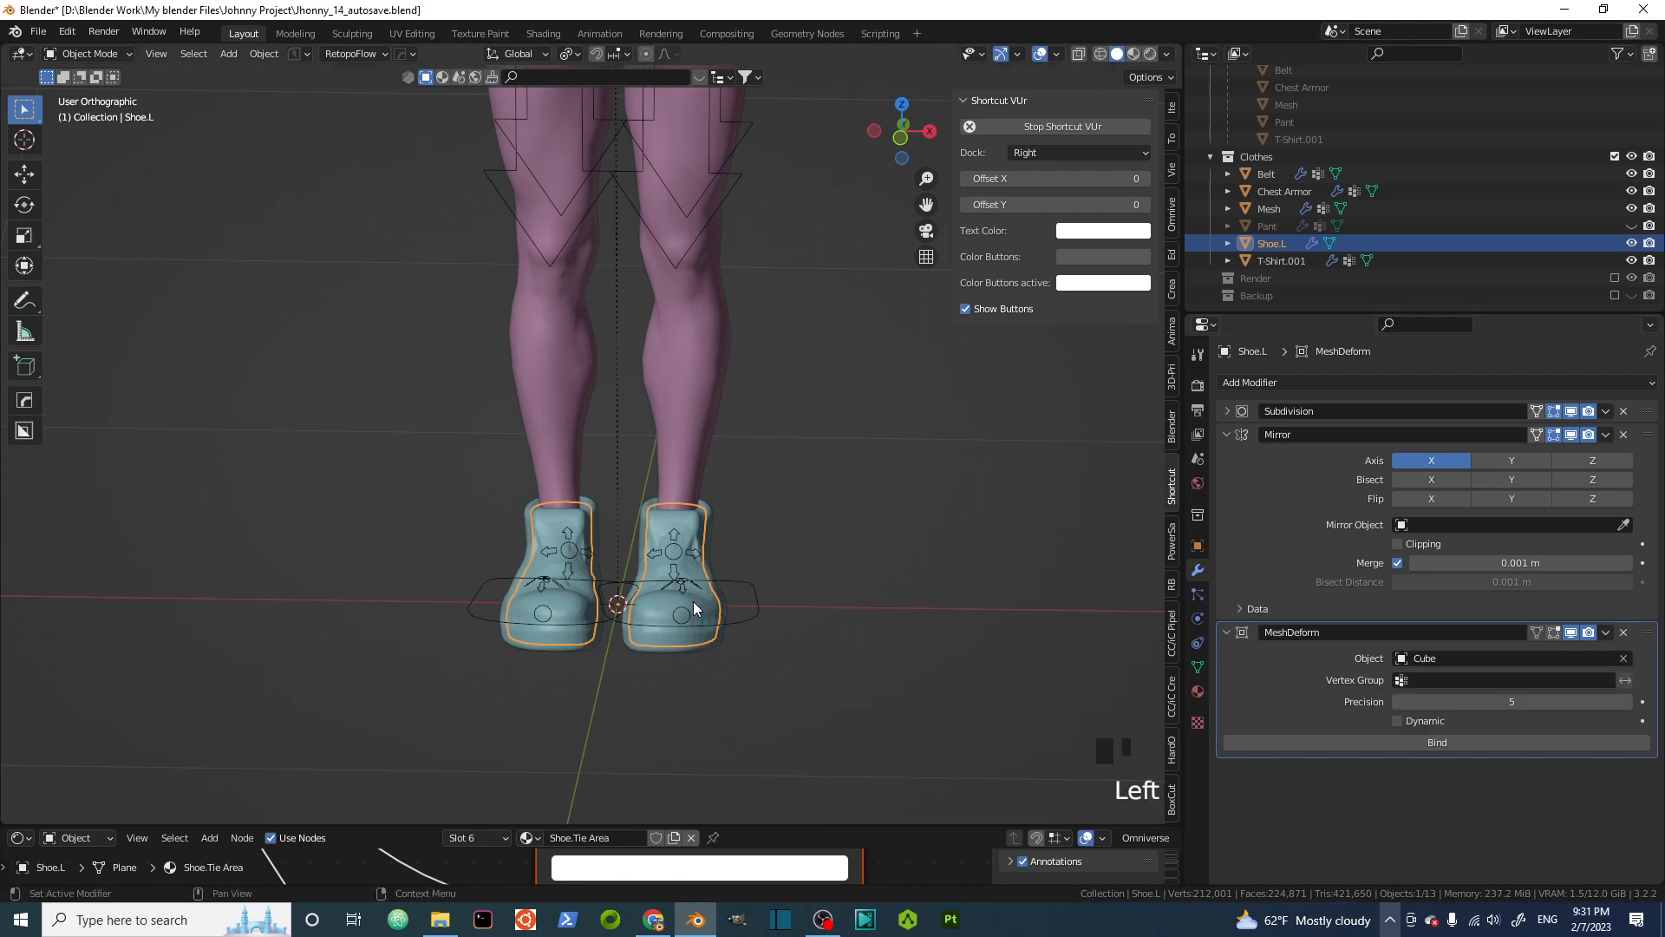
left_click(1399, 720)
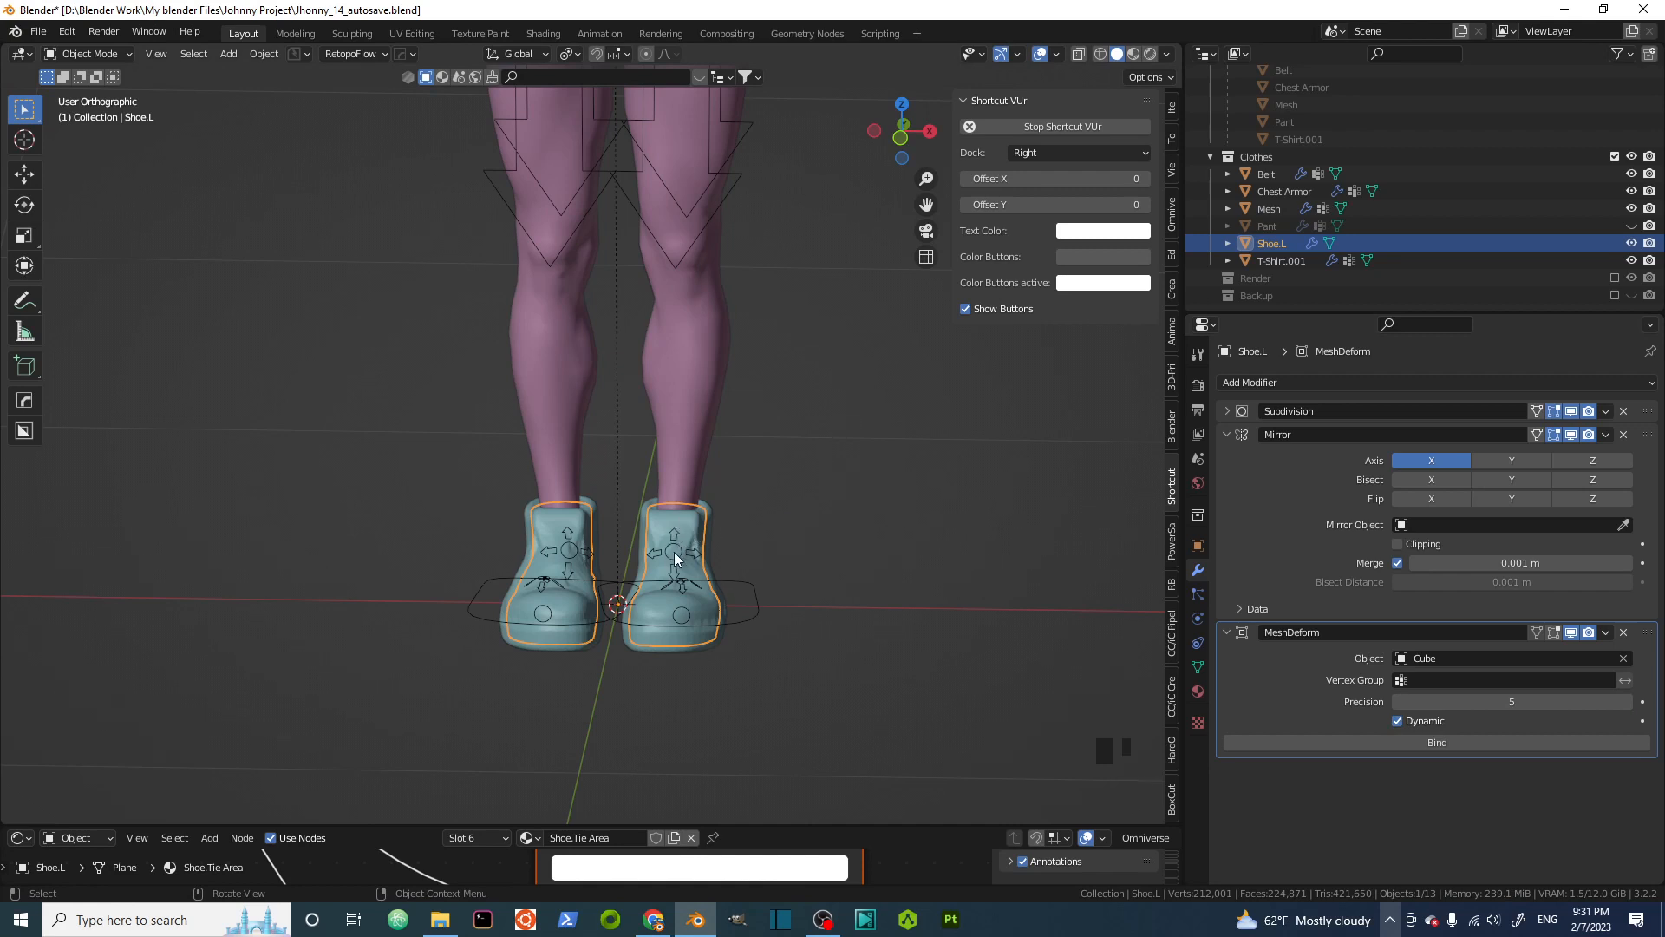
left_click(1428, 743)
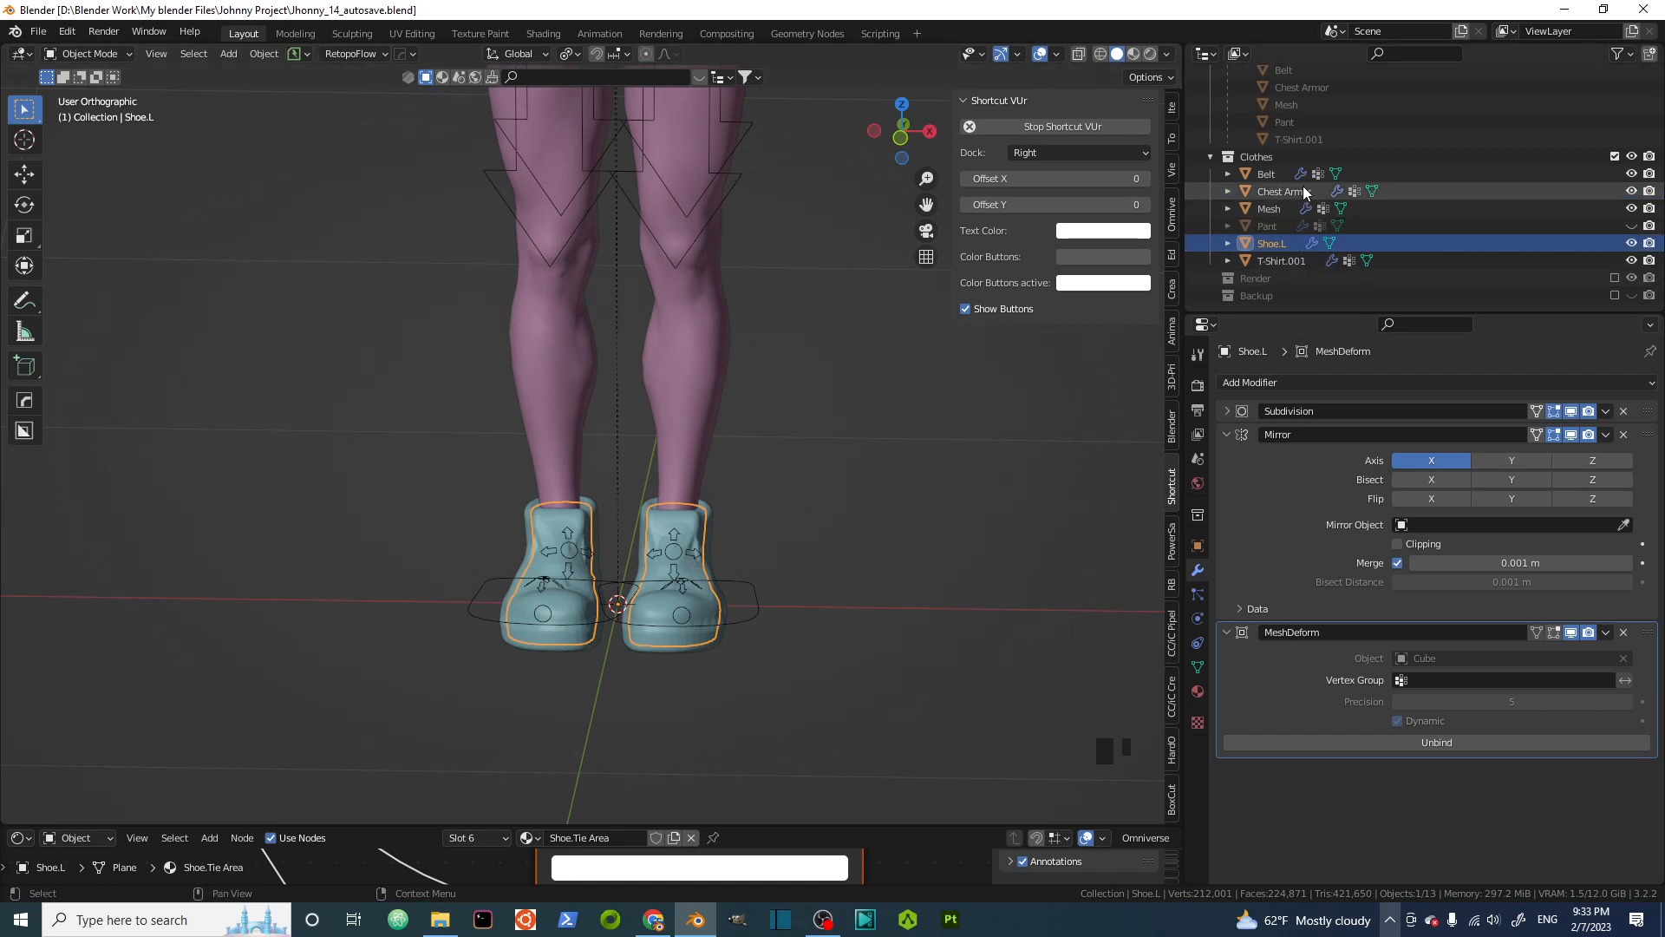
scroll(1310, 211, "down", 1)
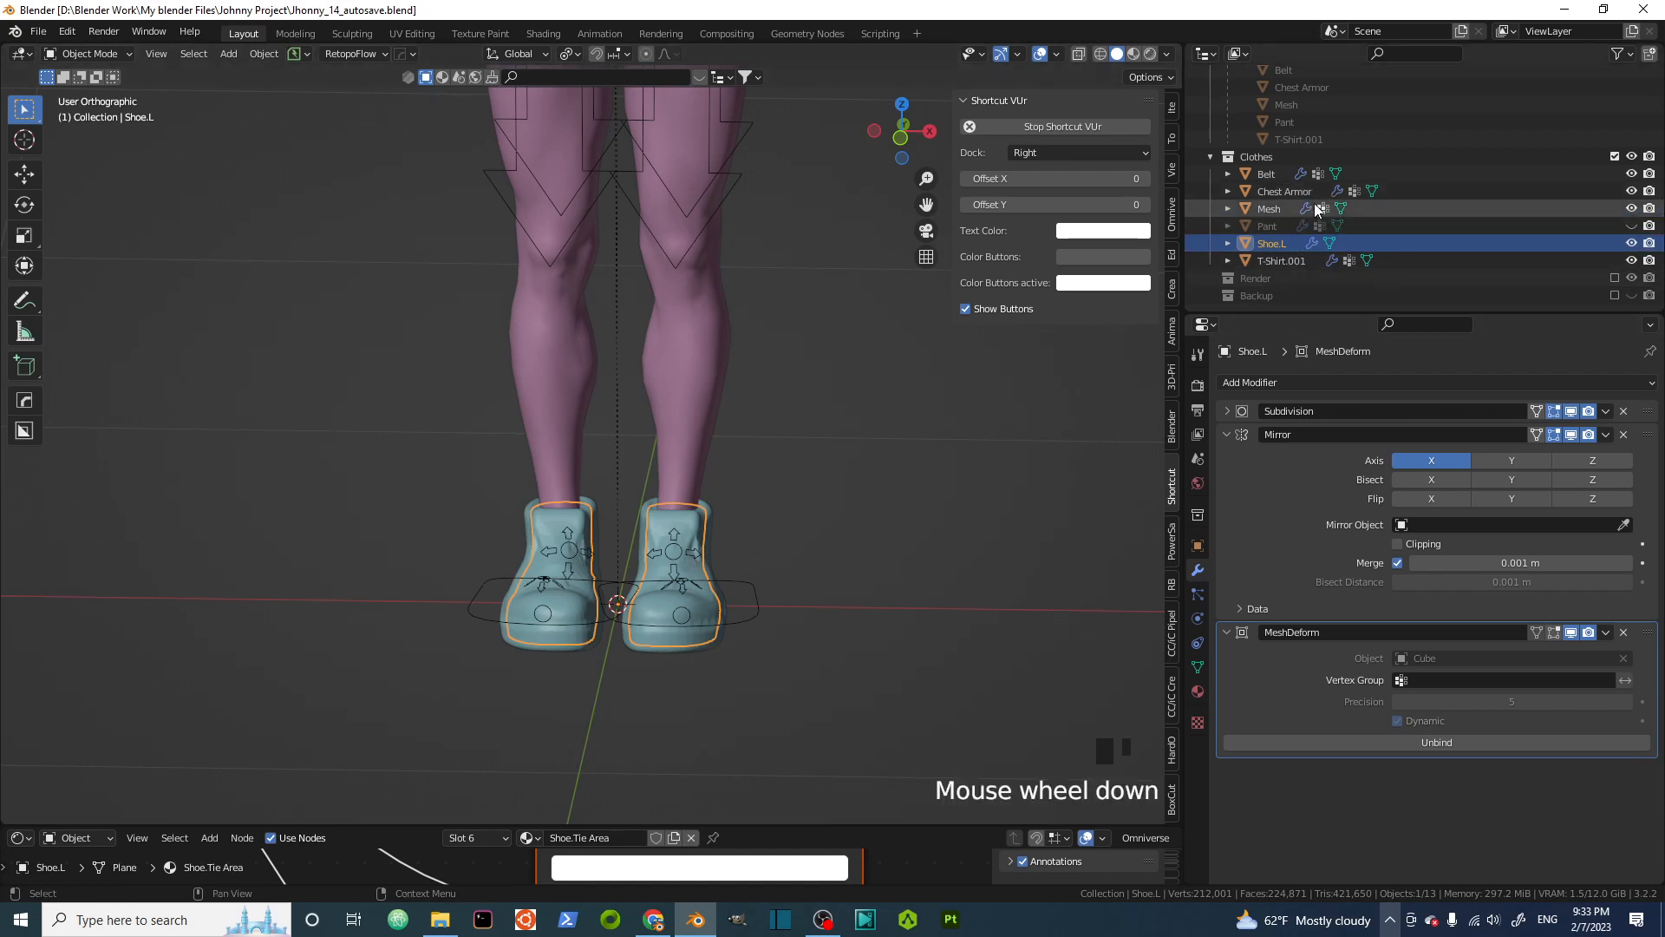
scroll(1327, 217, "up", 5)
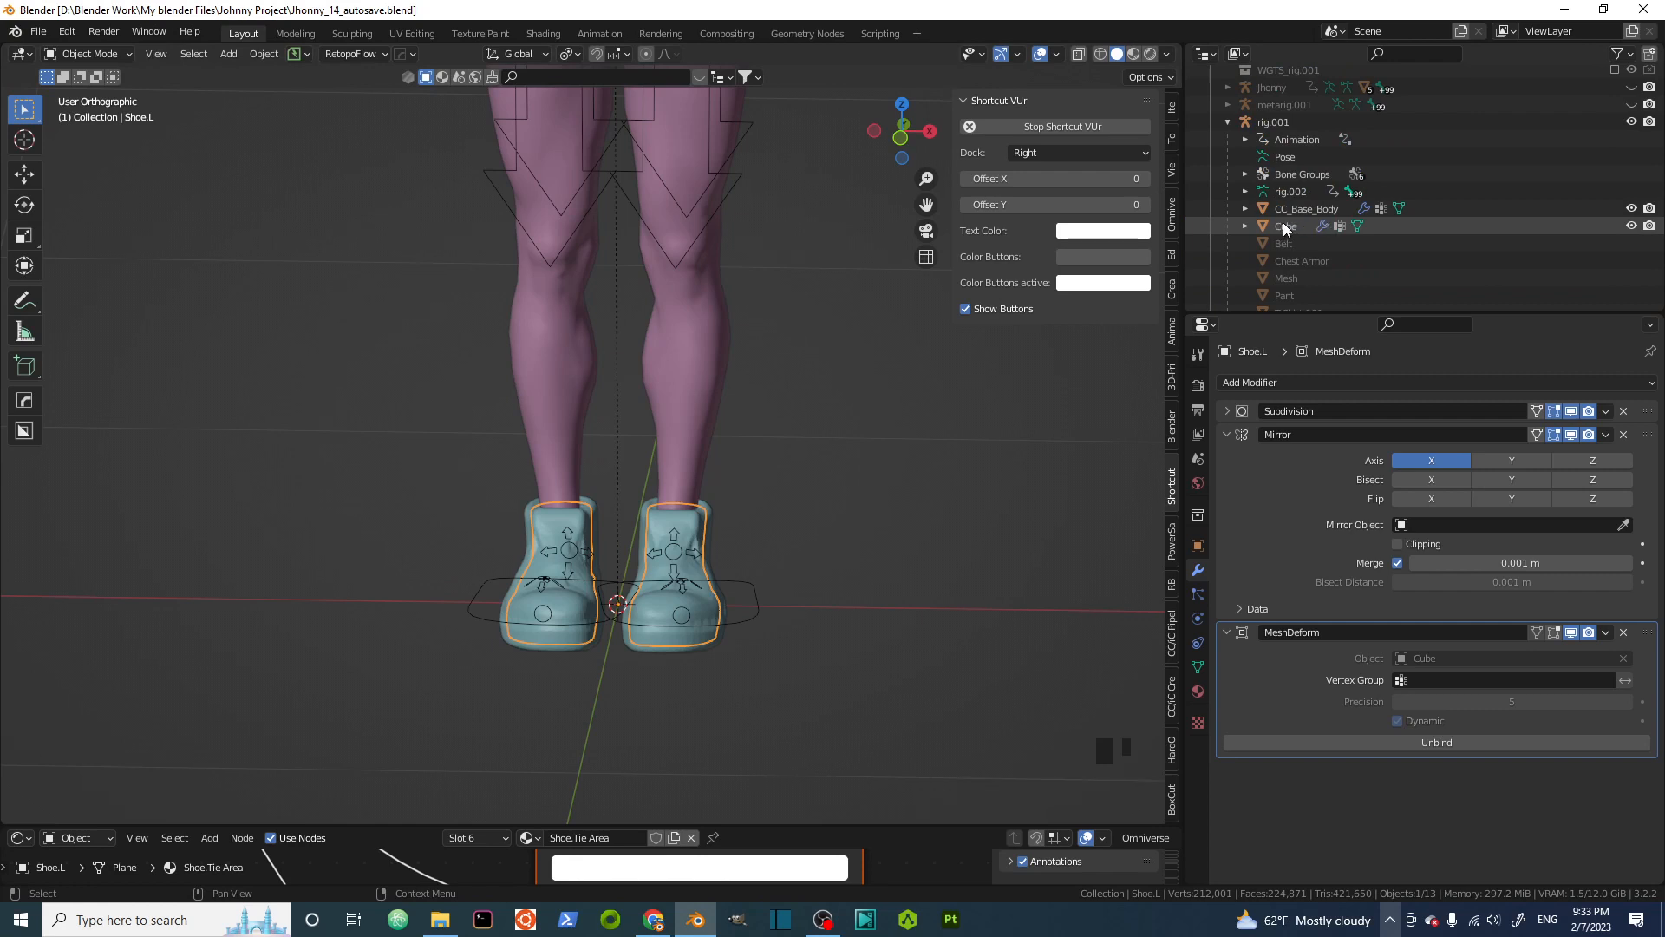
left_click(1227, 122)
scroll(1277, 192, "up", 2)
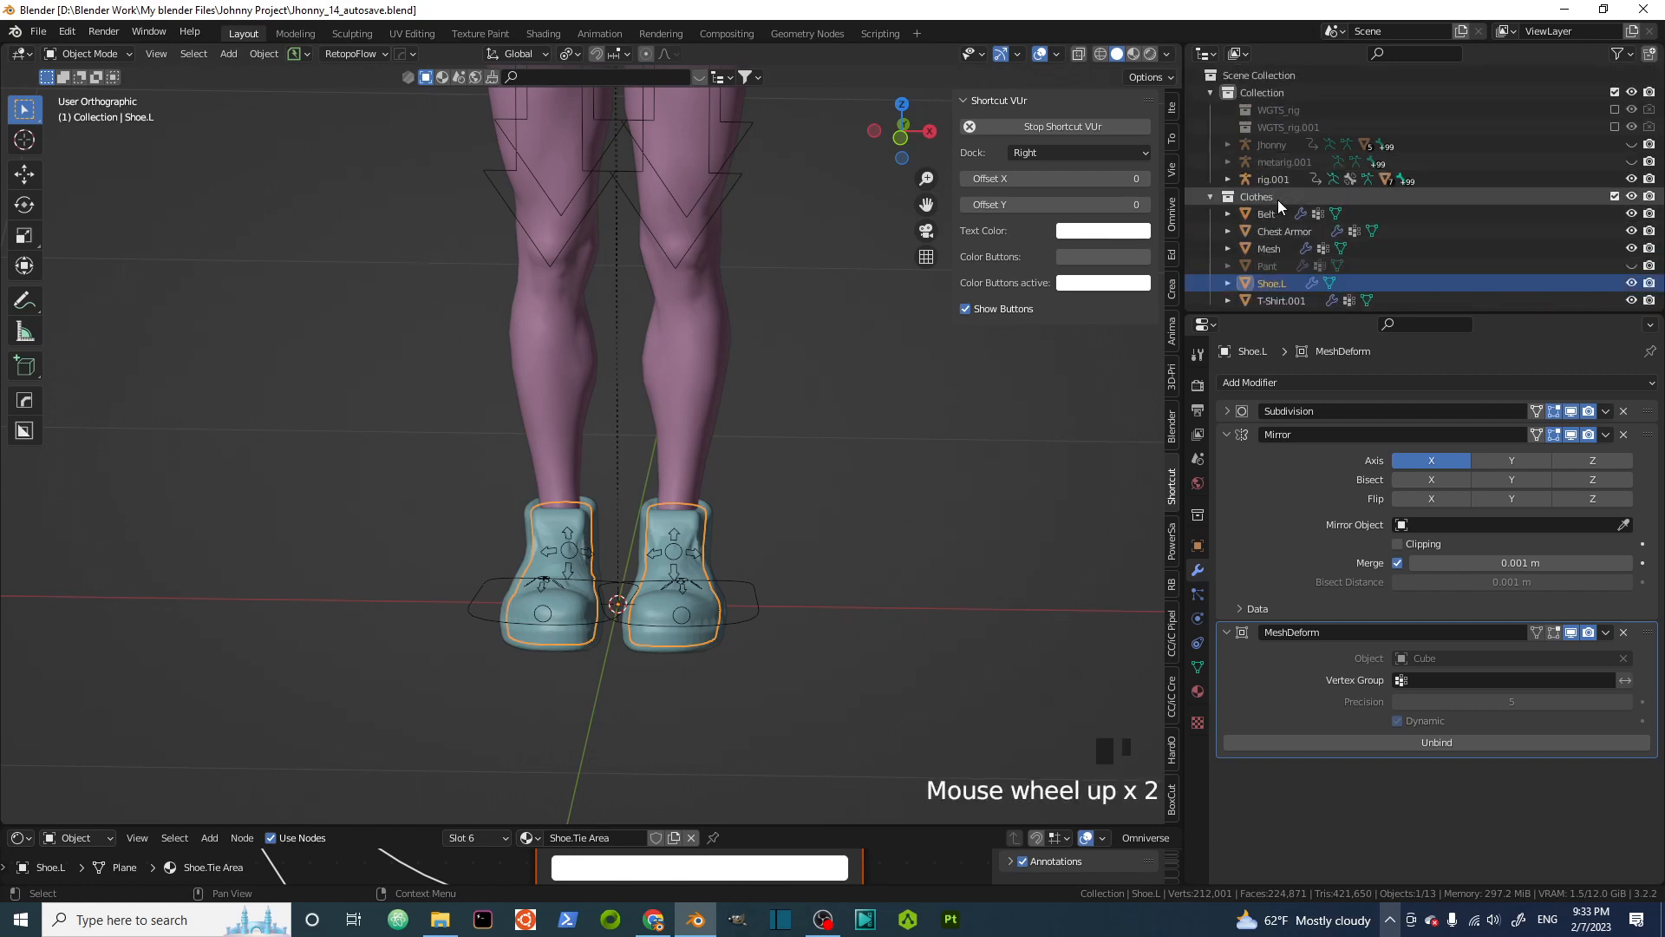
scroll(1279, 208, "down", 4)
scroll(1276, 225, "up", 5)
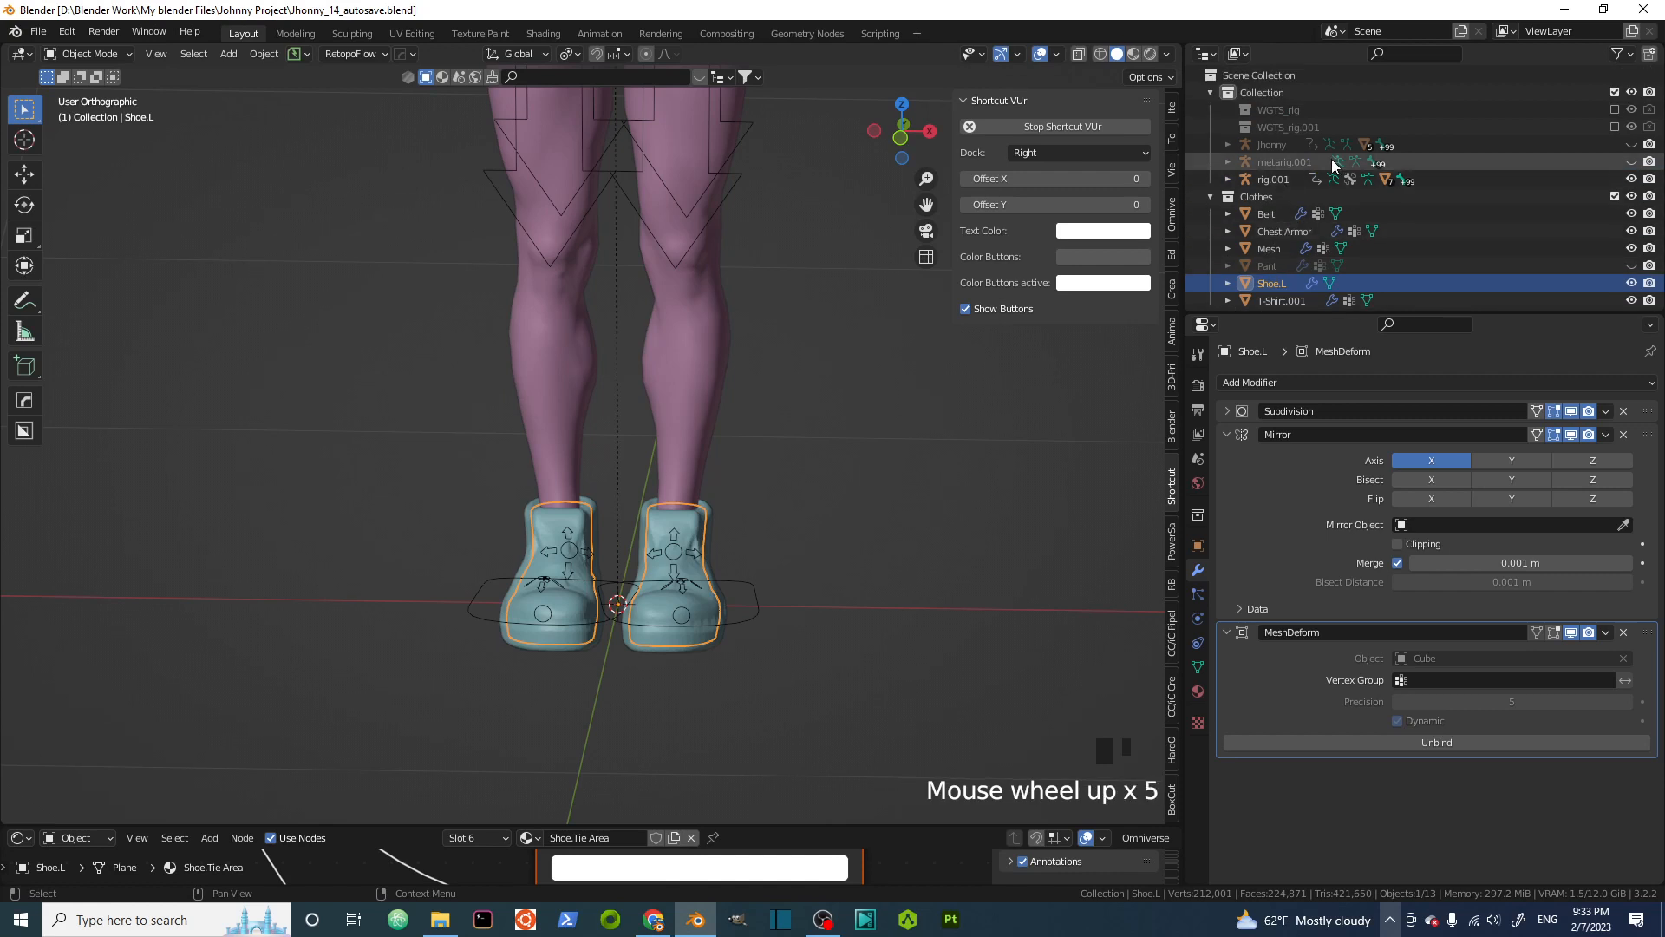
scroll(1275, 139, "down", 2)
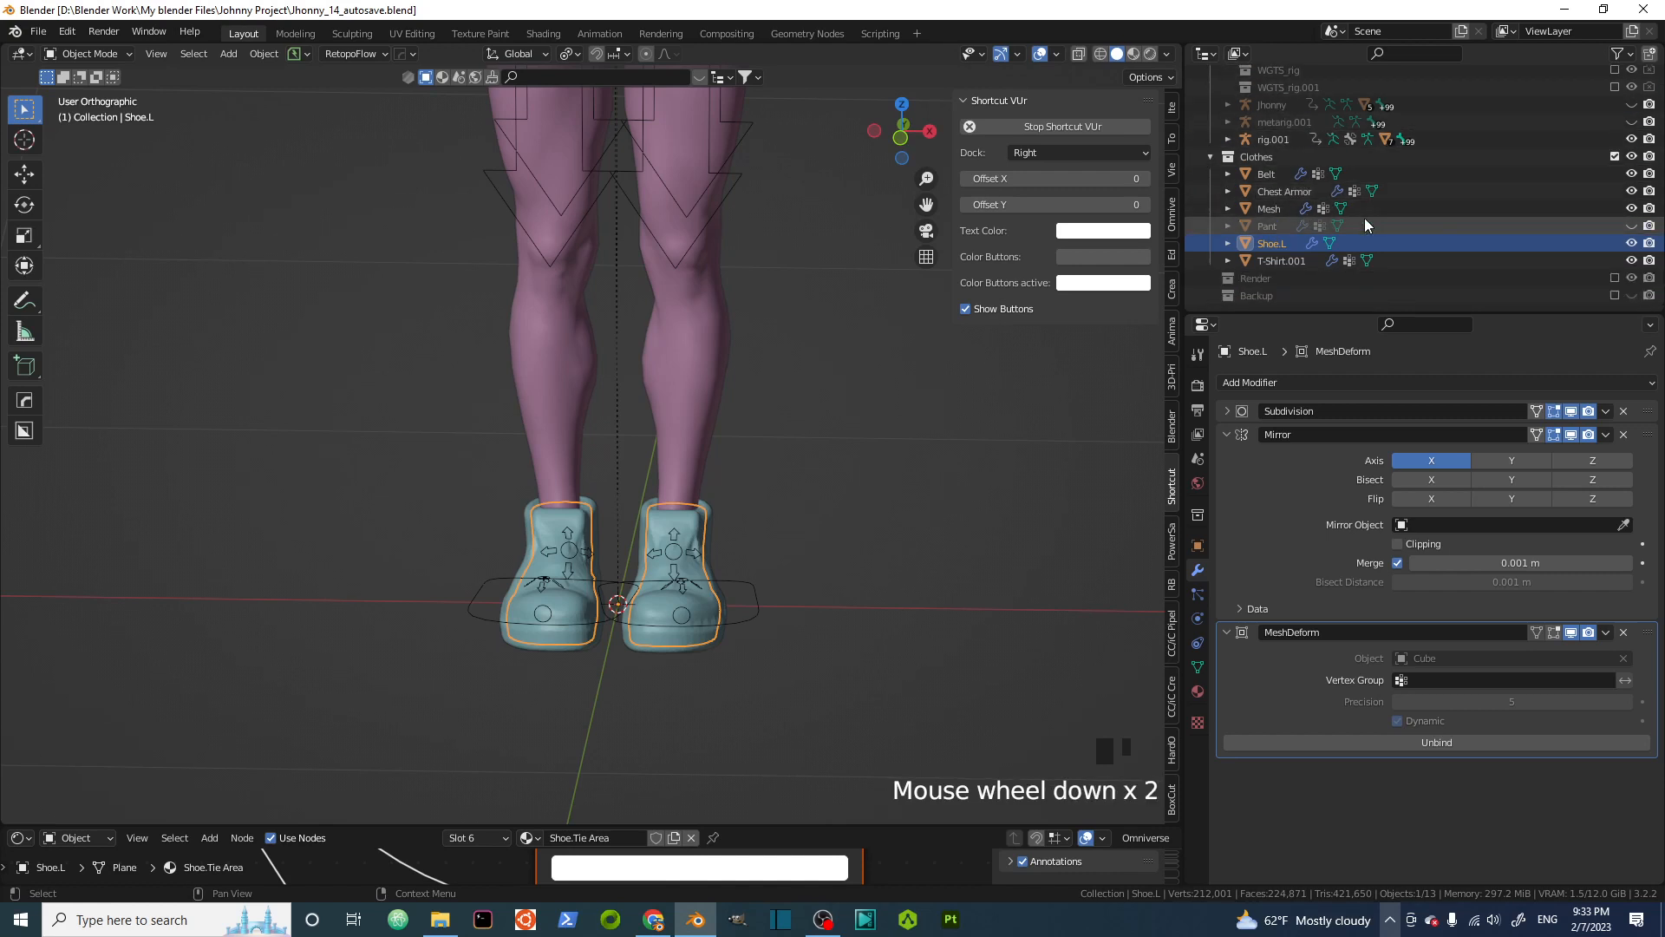
left_click(1227, 245)
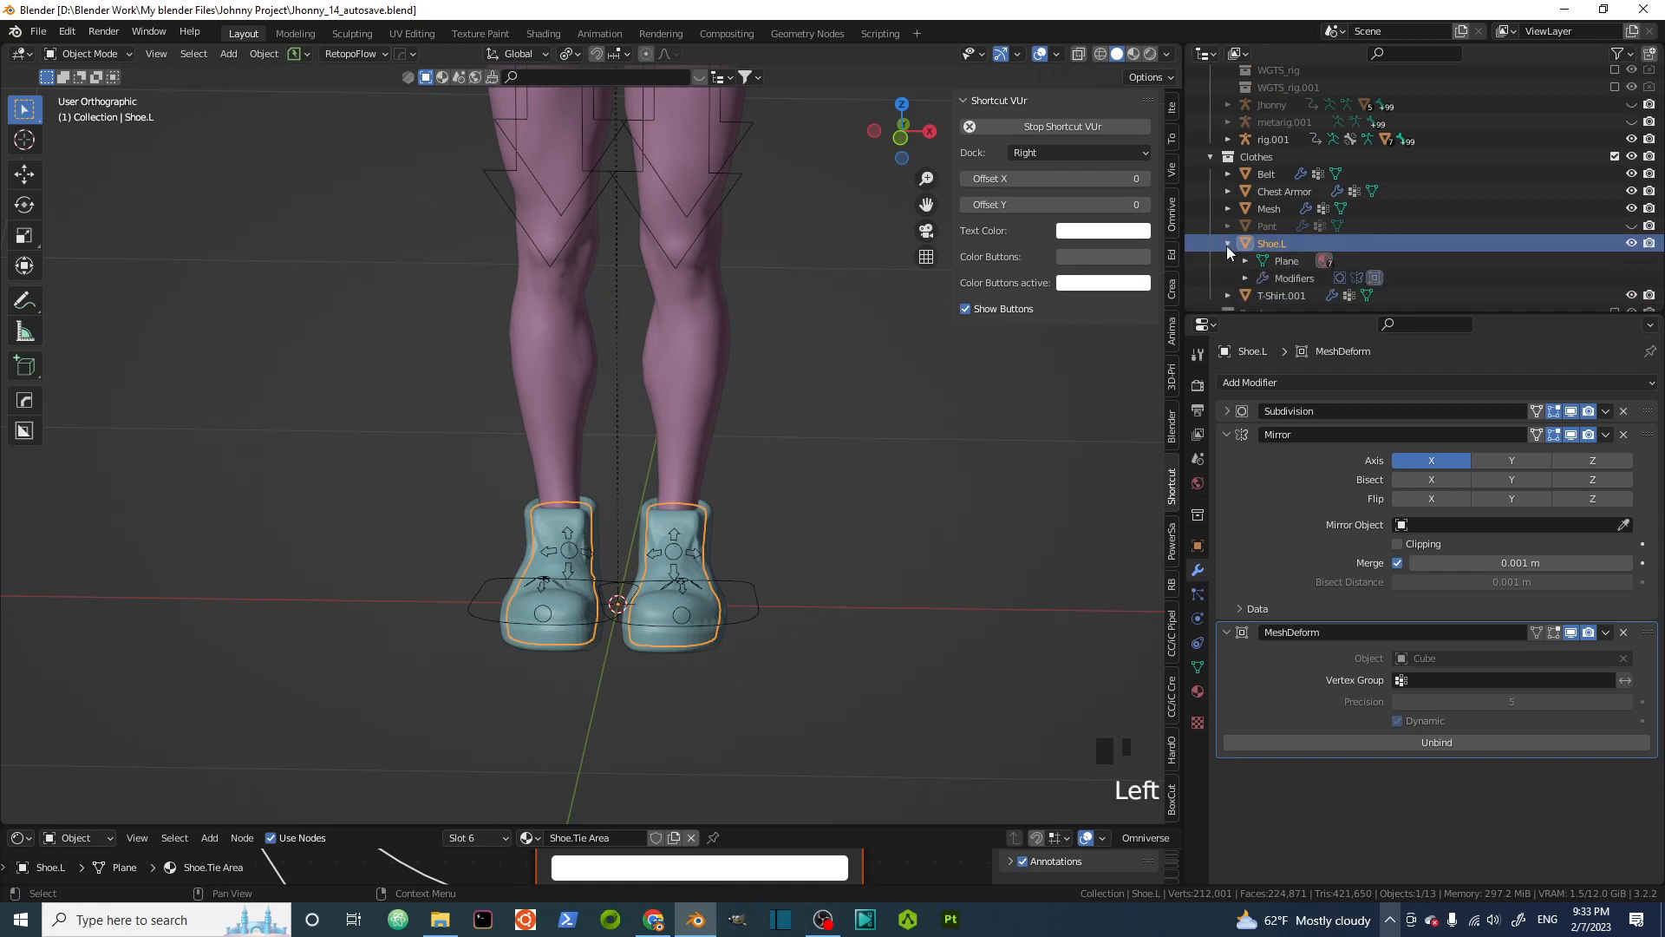
left_click(1227, 246)
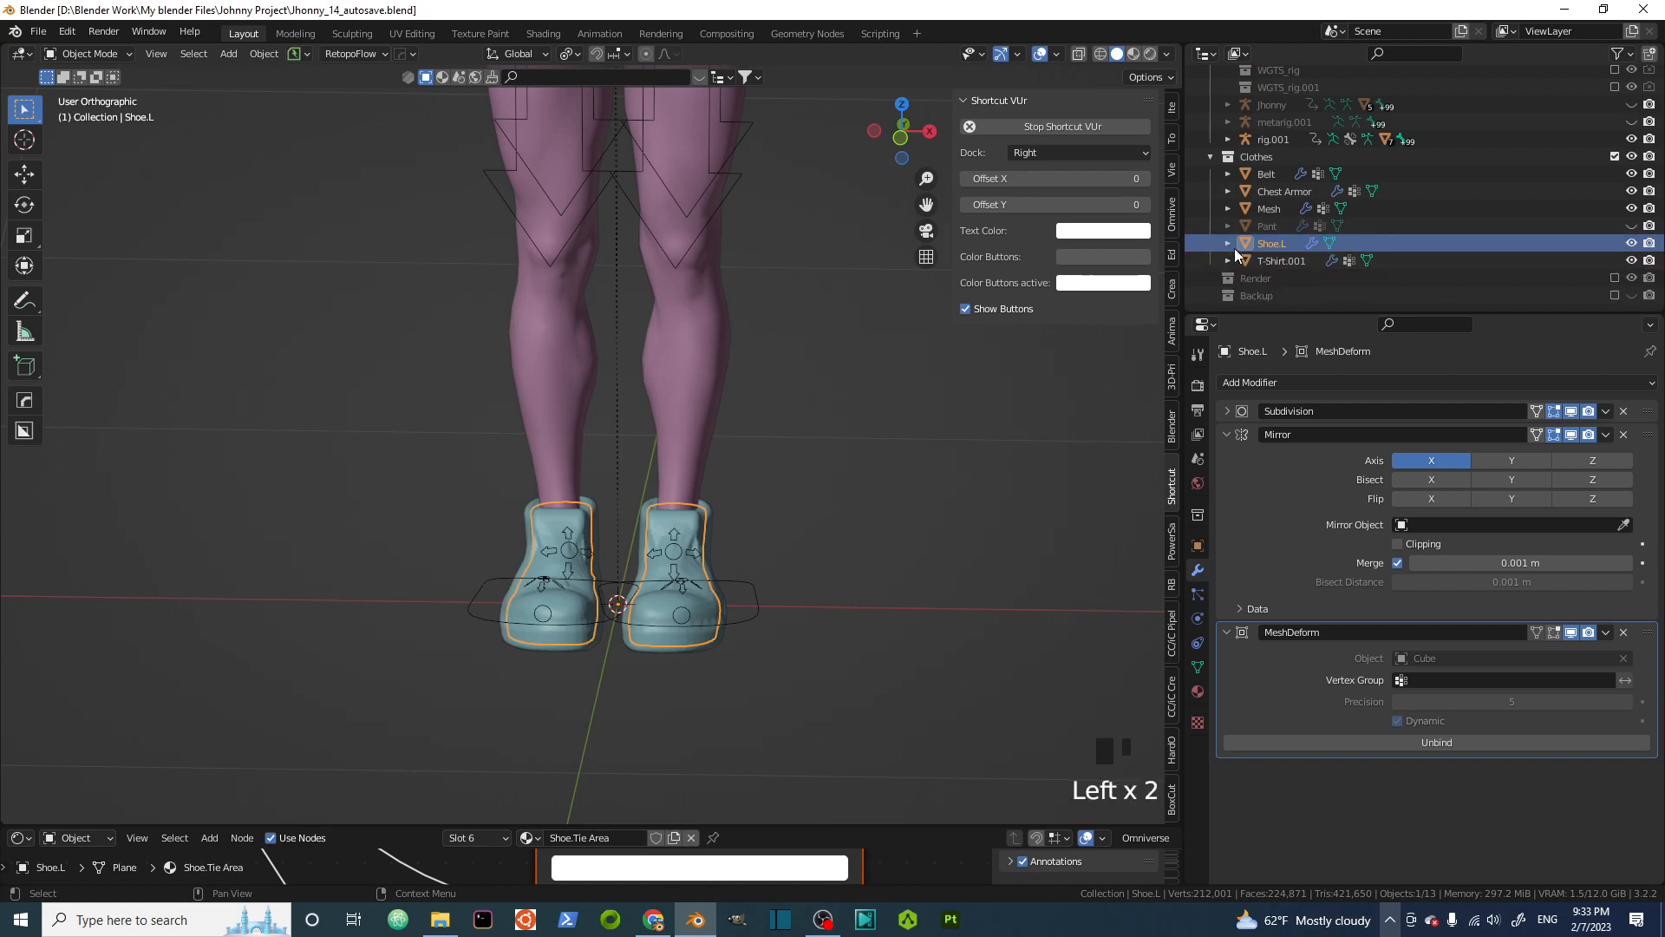
Move the Cube cage into the Clothes collection and hide it from both the viewport and renders
left_click(696, 549)
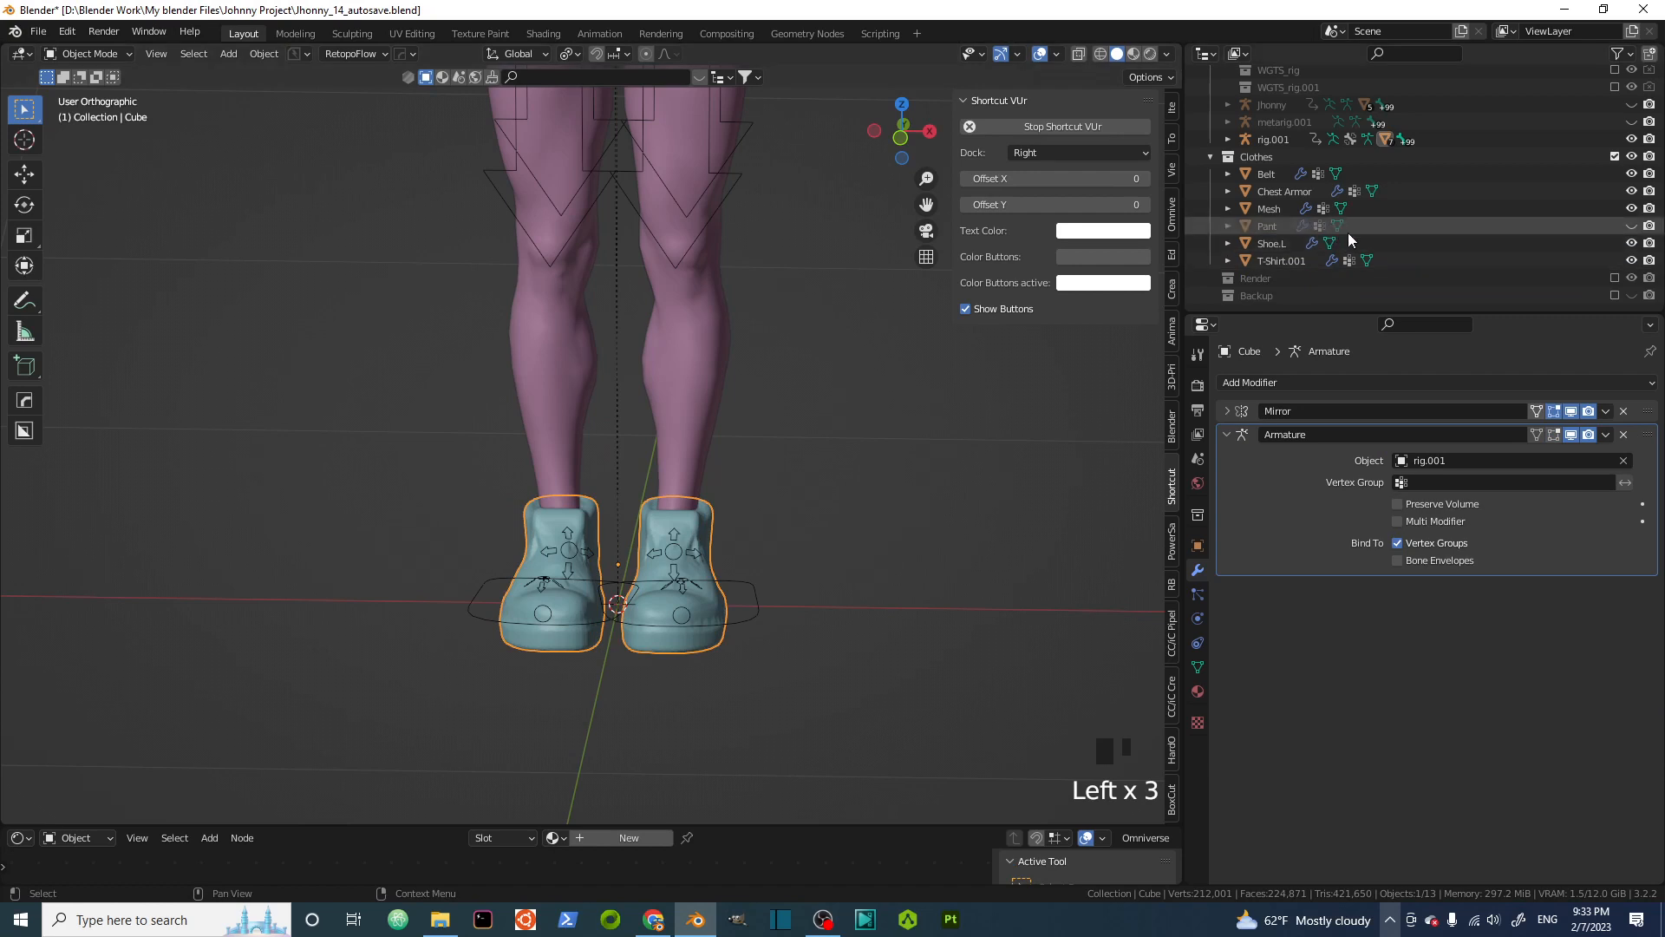
scroll(1318, 221, "up", 2)
left_click(1228, 180)
scroll(1280, 263, "down", 2)
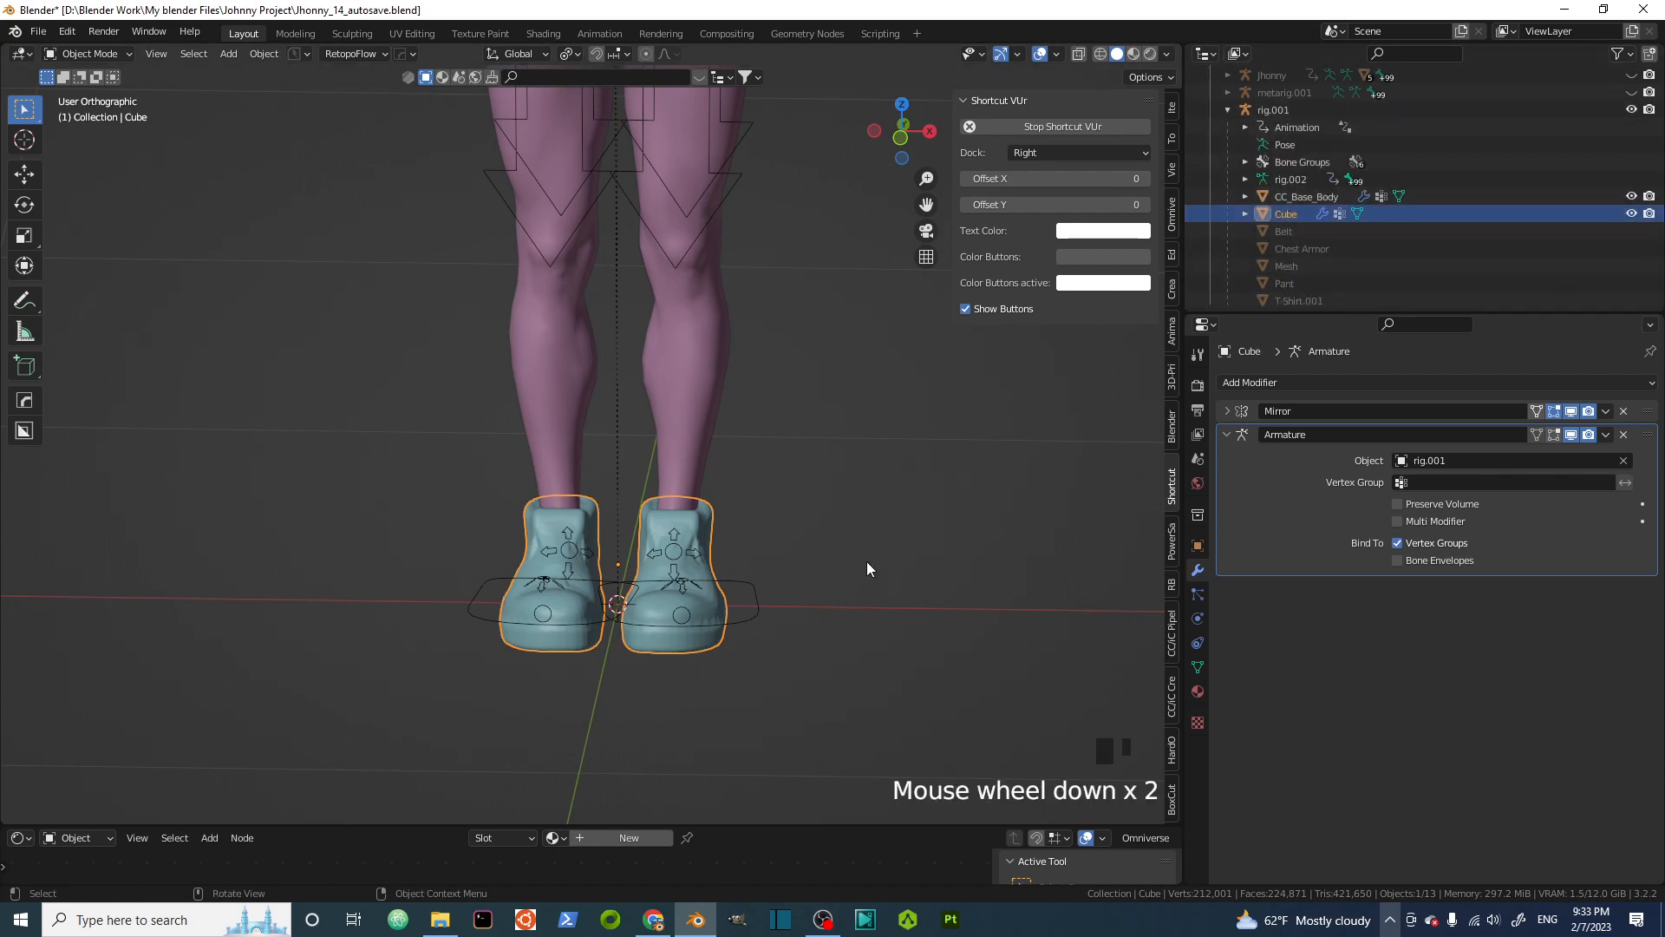
key("m")
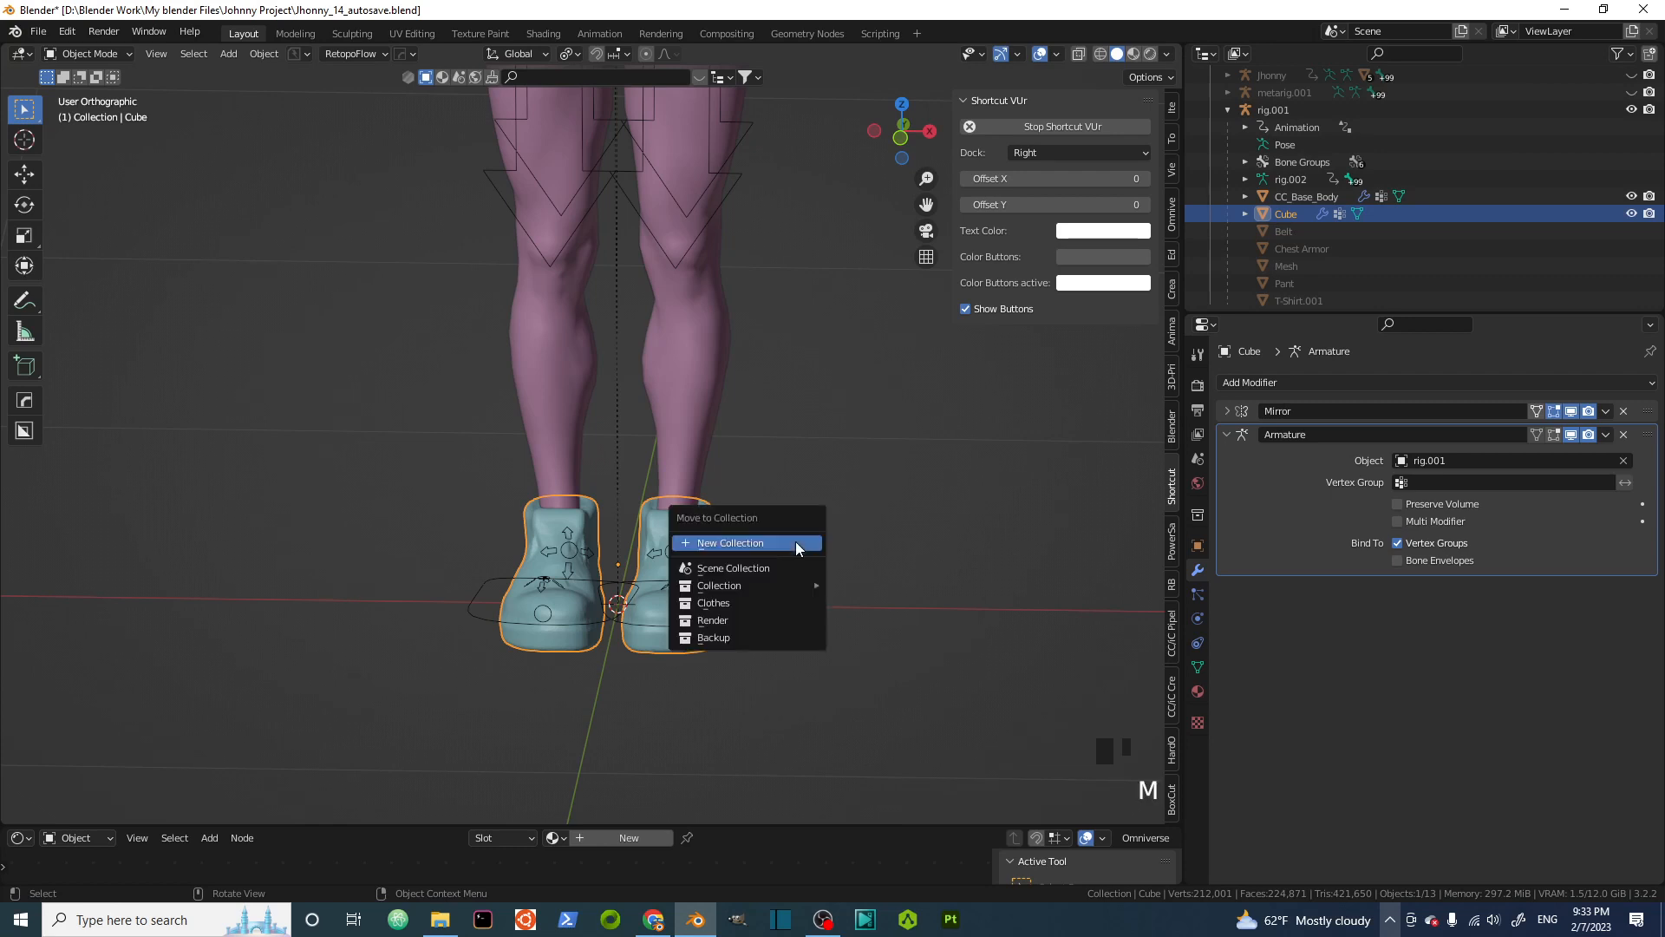
left_click(748, 600)
scroll(1339, 244, "down", 6)
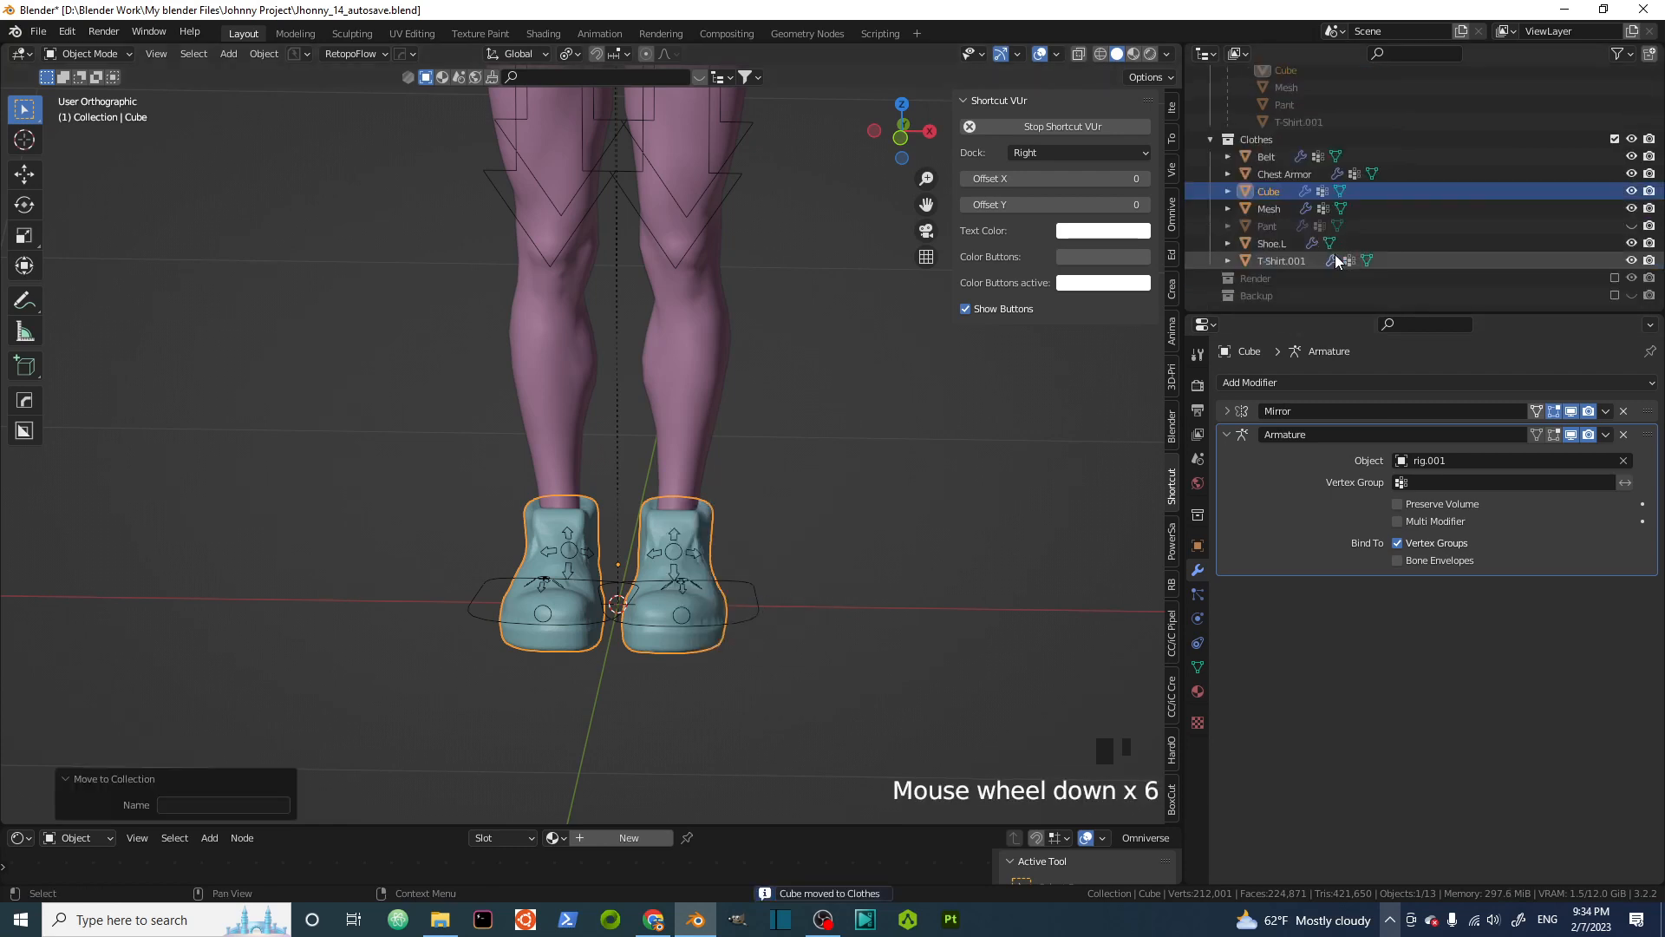
left_click(1631, 191)
left_click(1649, 191)
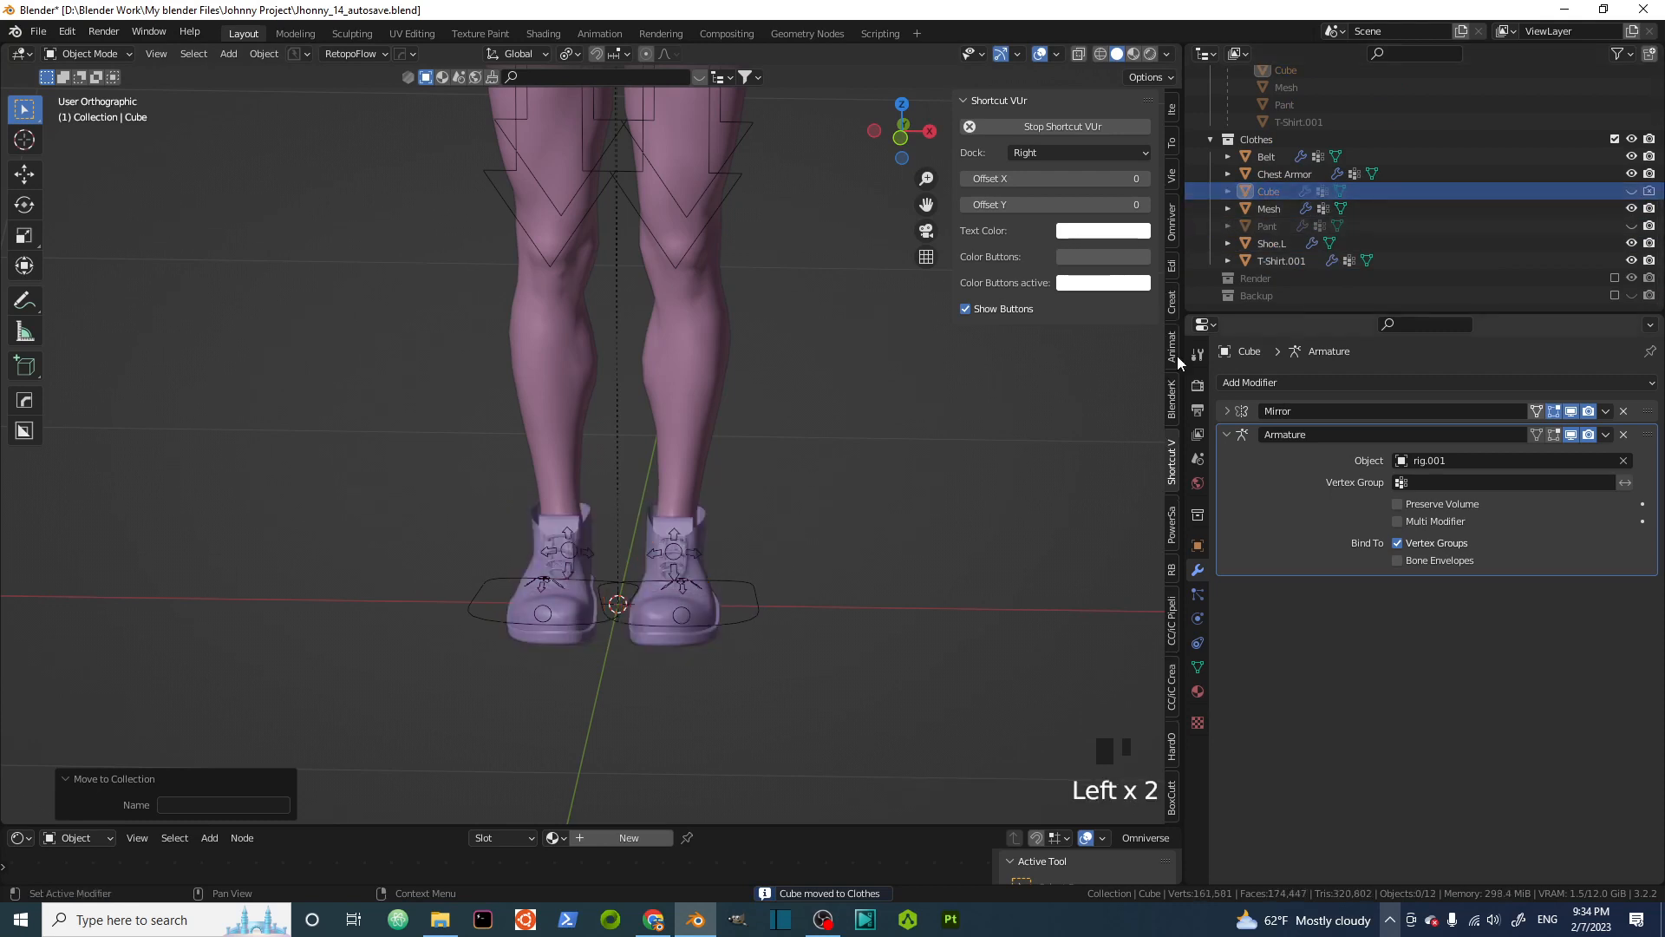
Put rig.001 in Pose Mode and move the foot_ik.L control outward and up, about 0.25 m in X and 0.08 m in Z
left_click(751, 617)
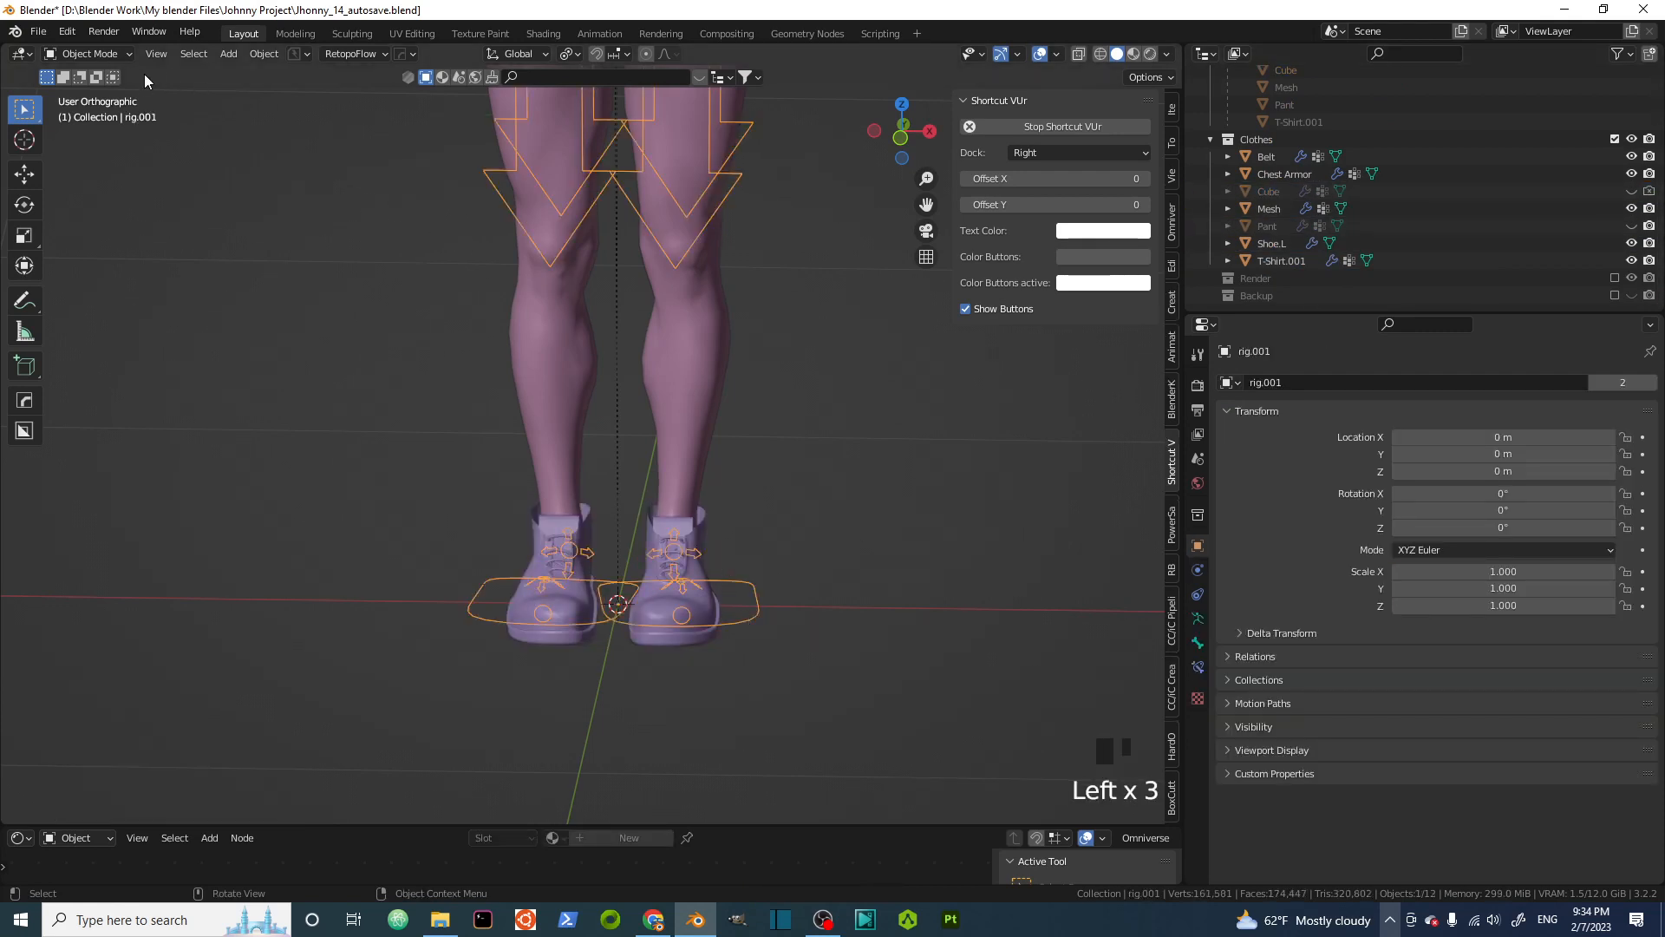
left_click_drag(121, 55, 116, 111)
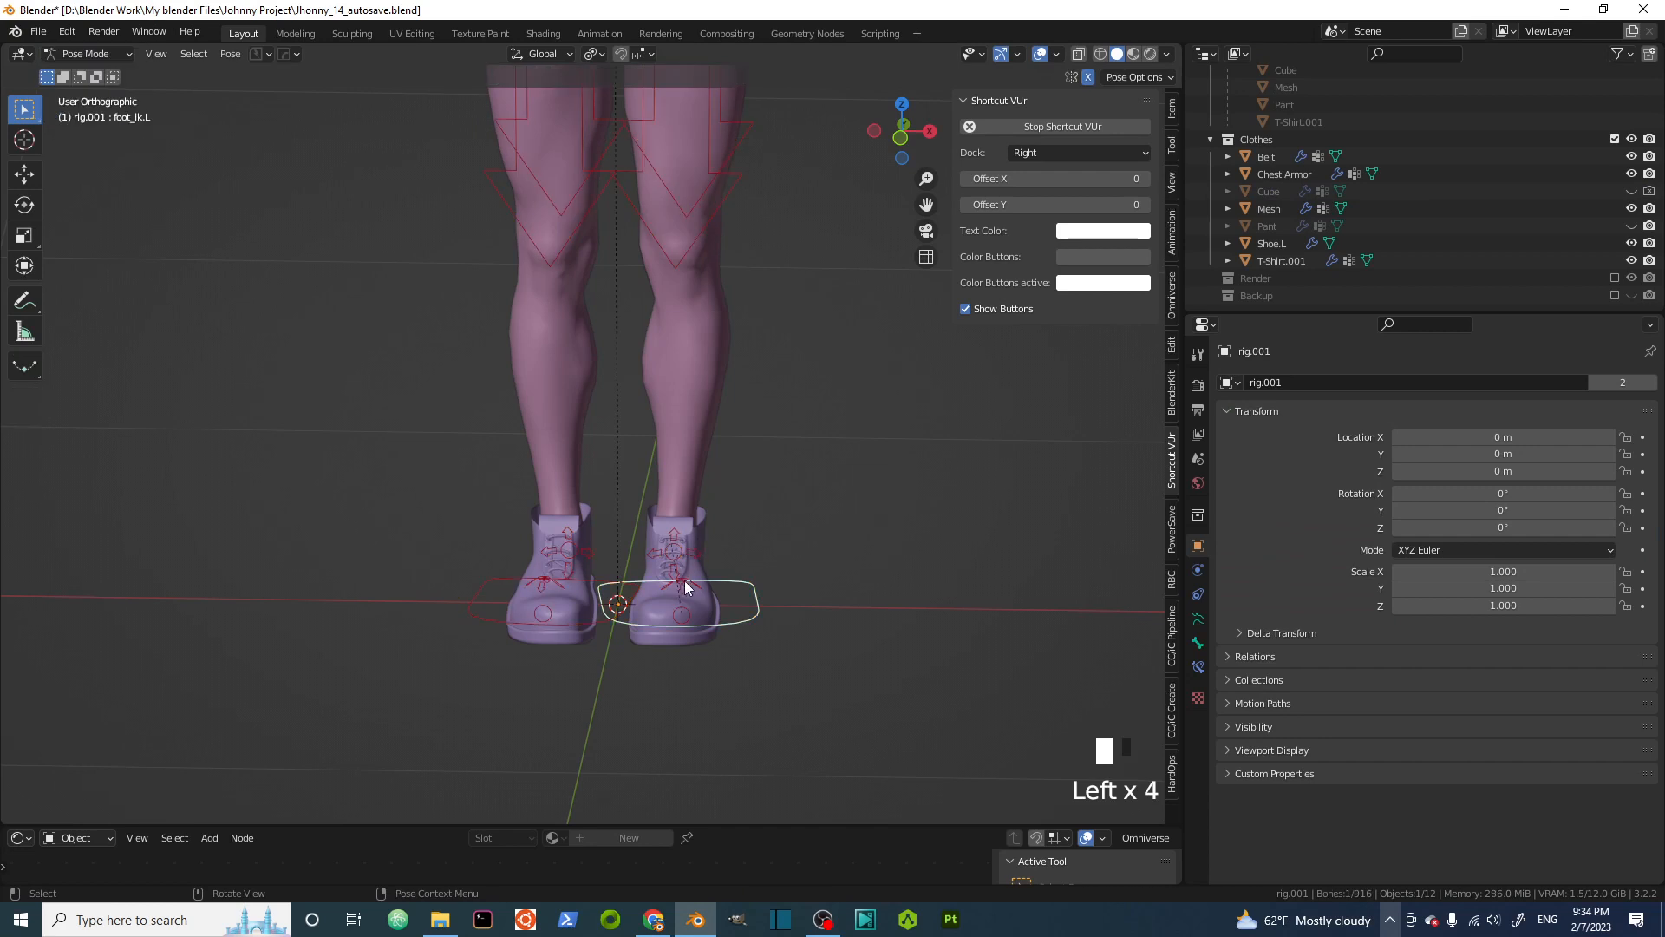
left_click(733, 621)
key("g")
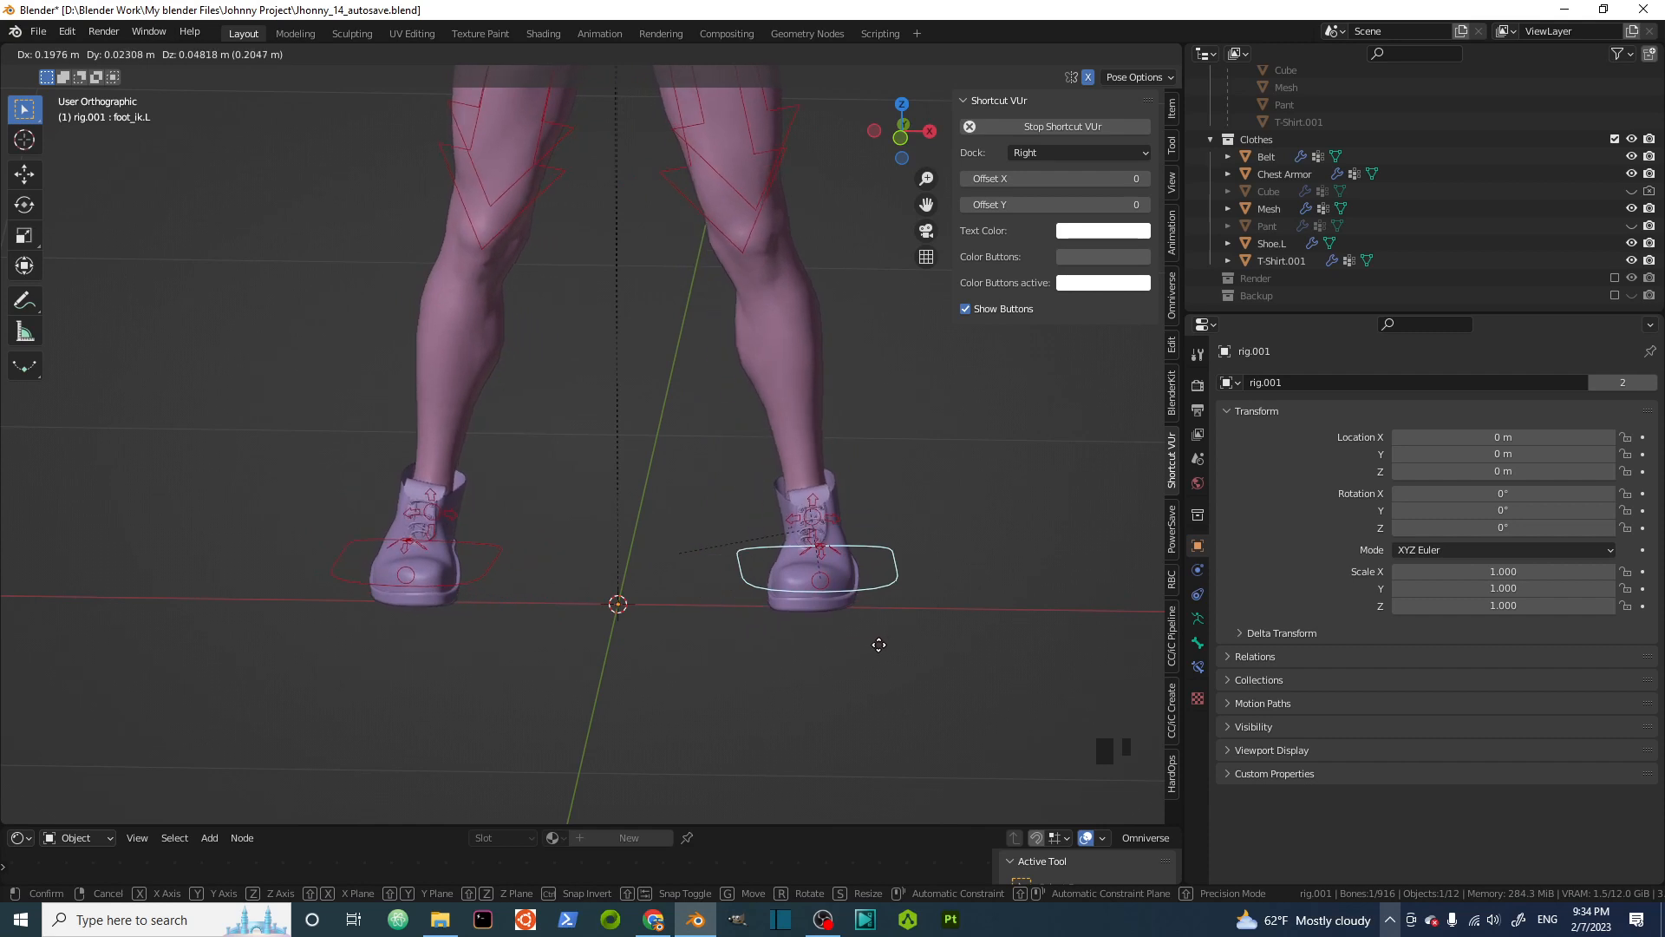
left_click(859, 579)
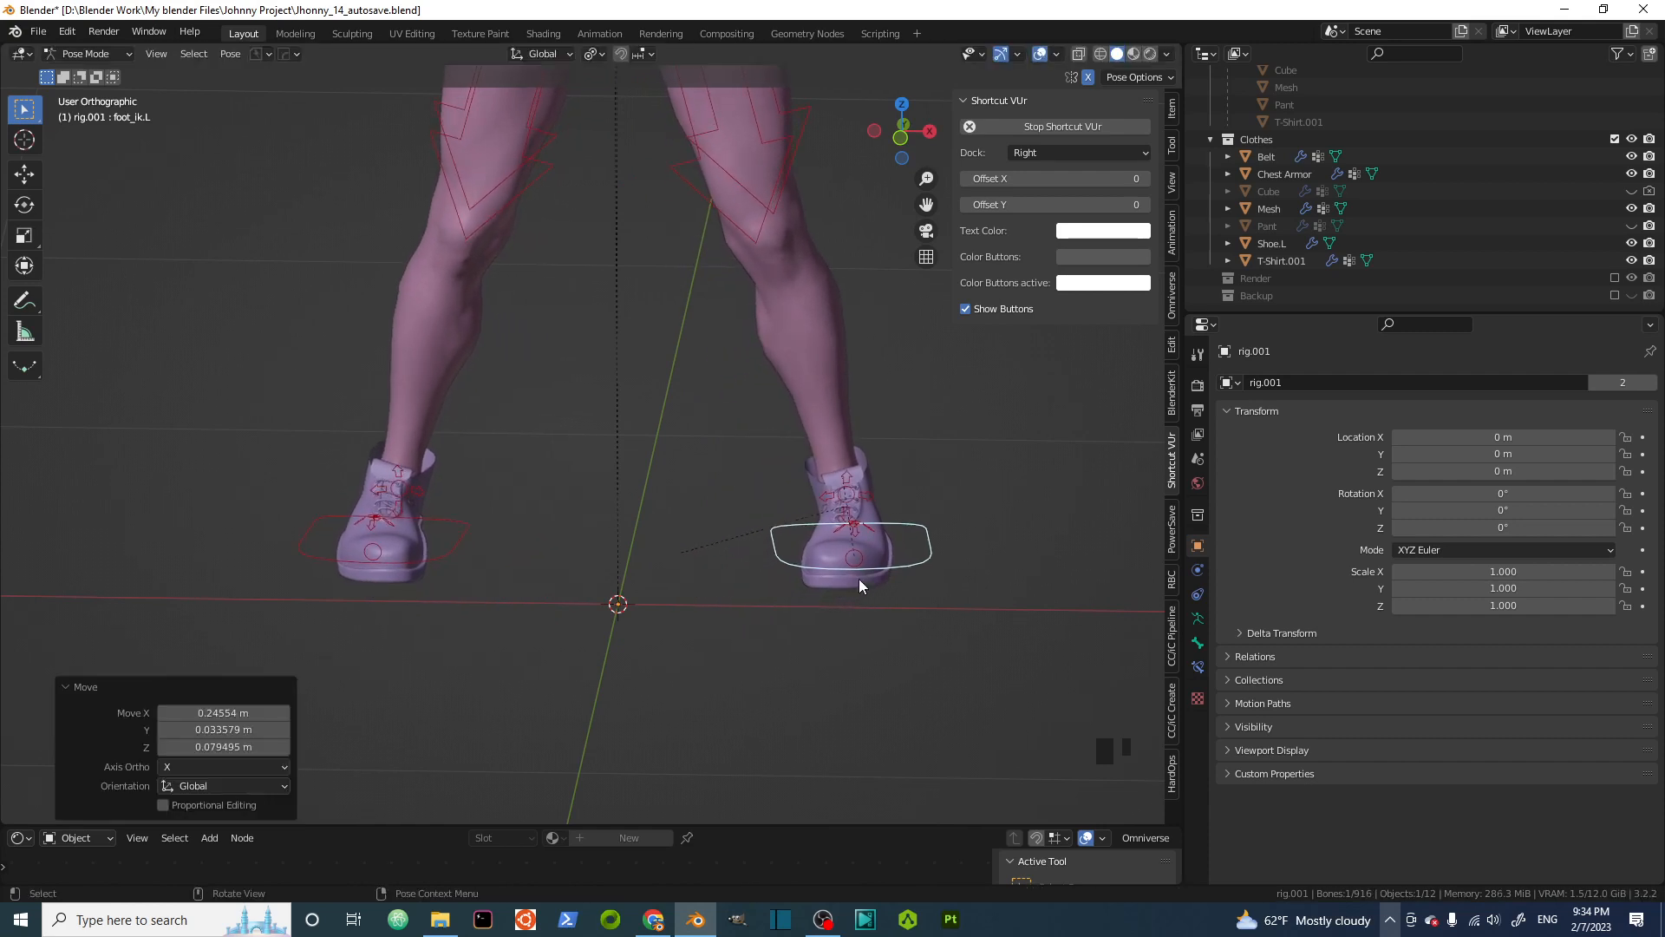
Examine the posed left shoe up close around the ankle, tongue and laces for deformation and skin poking through
scroll(858, 583, "up", 9)
middle_click_drag(895, 542, 724, 552, "shift")
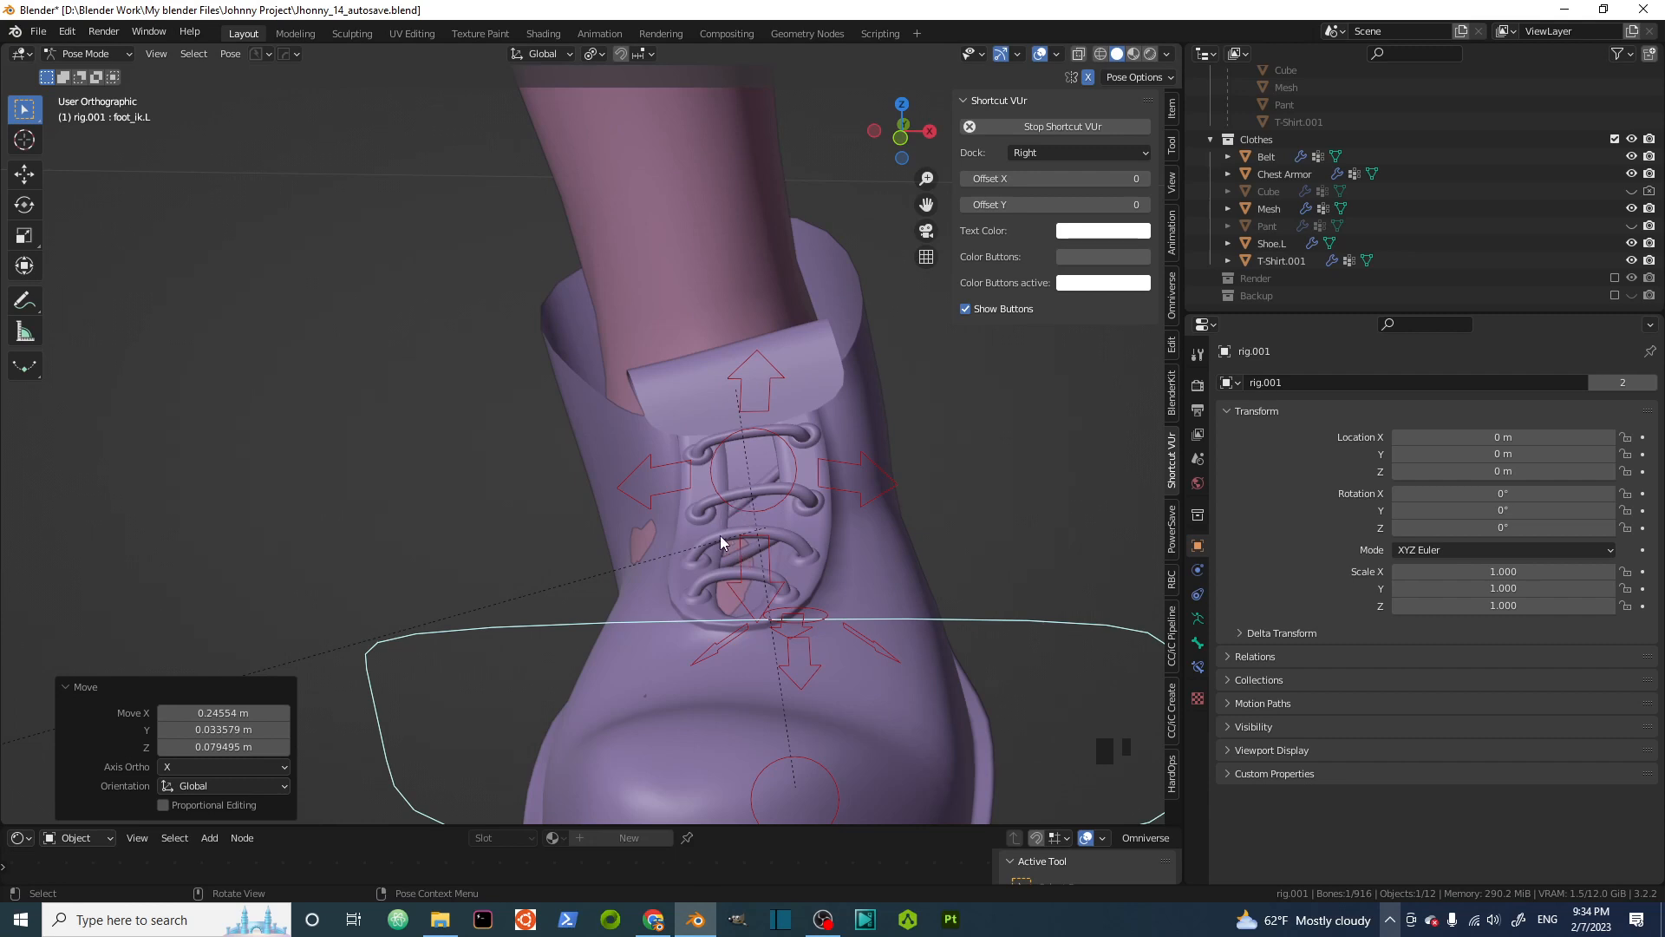
scroll(653, 538, "down", 4)
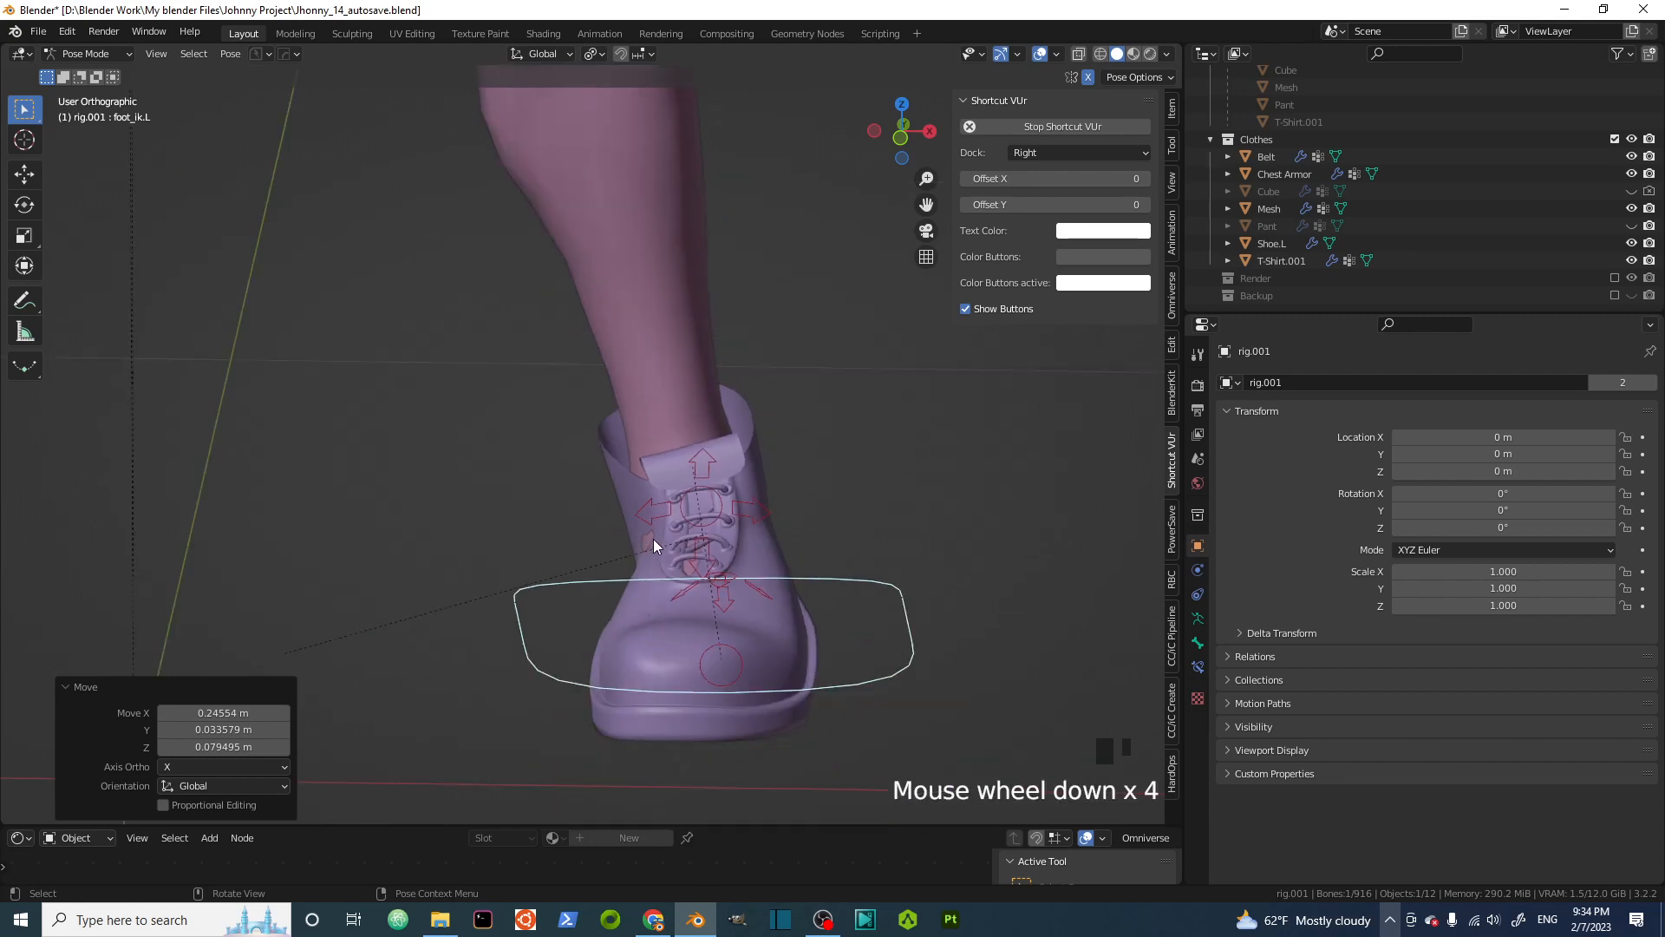
middle_click_drag(654, 539, 695, 492, "shift")
scroll(652, 491, "up", 3)
scroll(652, 491, "down", 4)
scroll(648, 500, "down", 3)
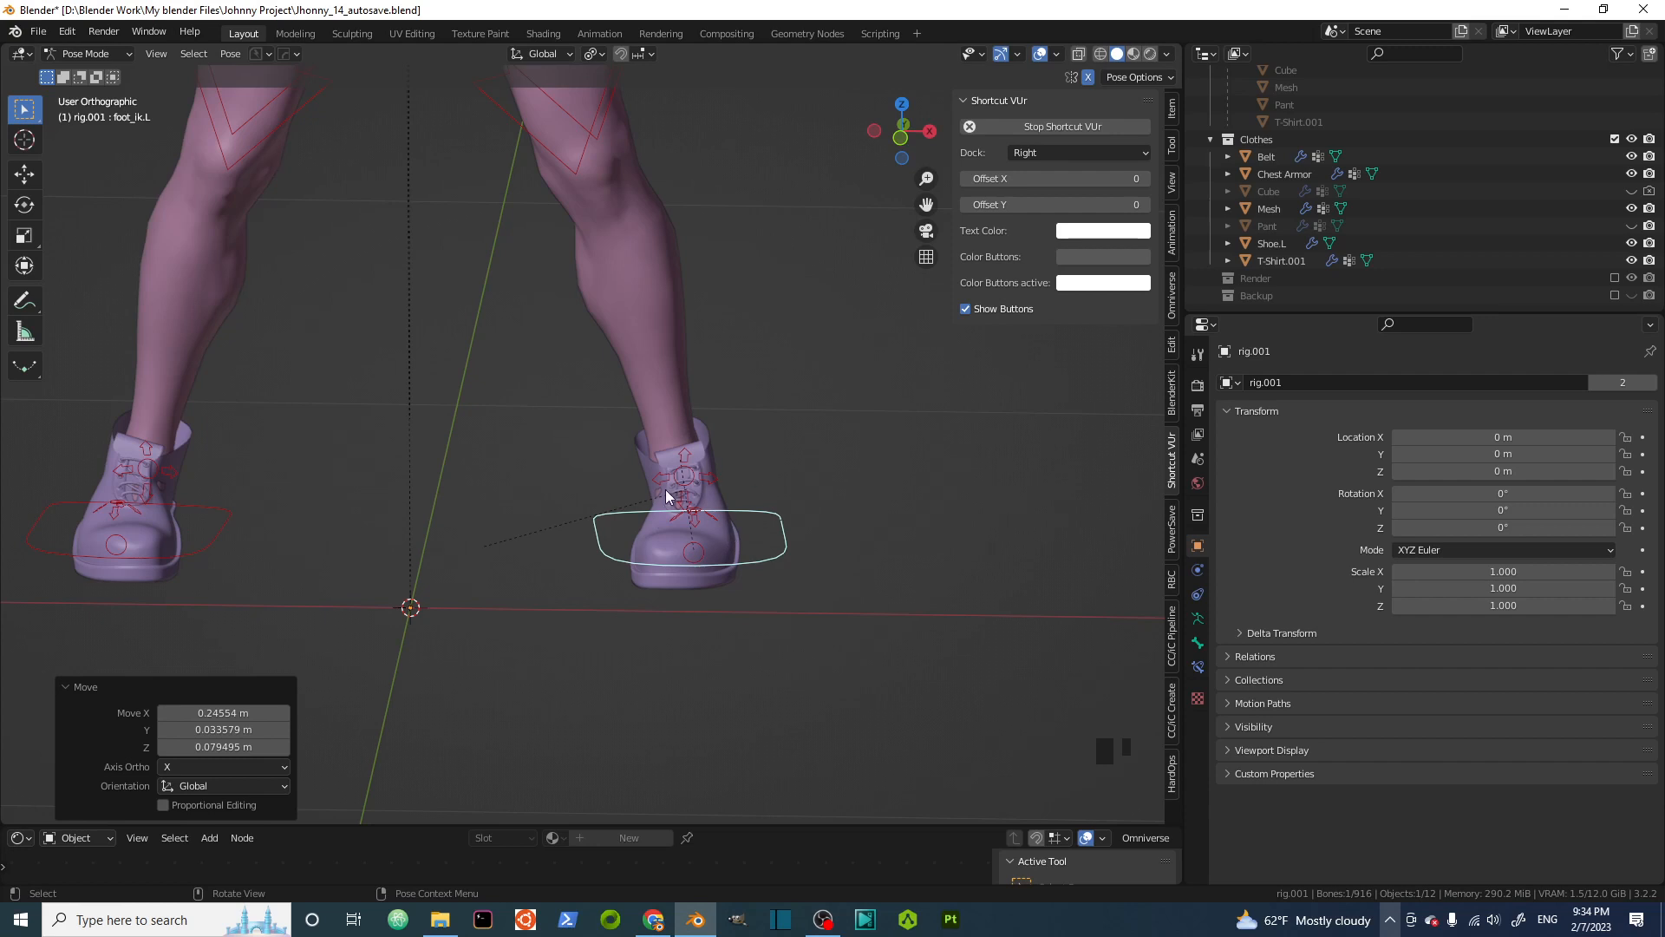
scroll(664, 494, "down", 3)
middle_click_drag(664, 497, 648, 415, "shift")
scroll(649, 414, "up", 8)
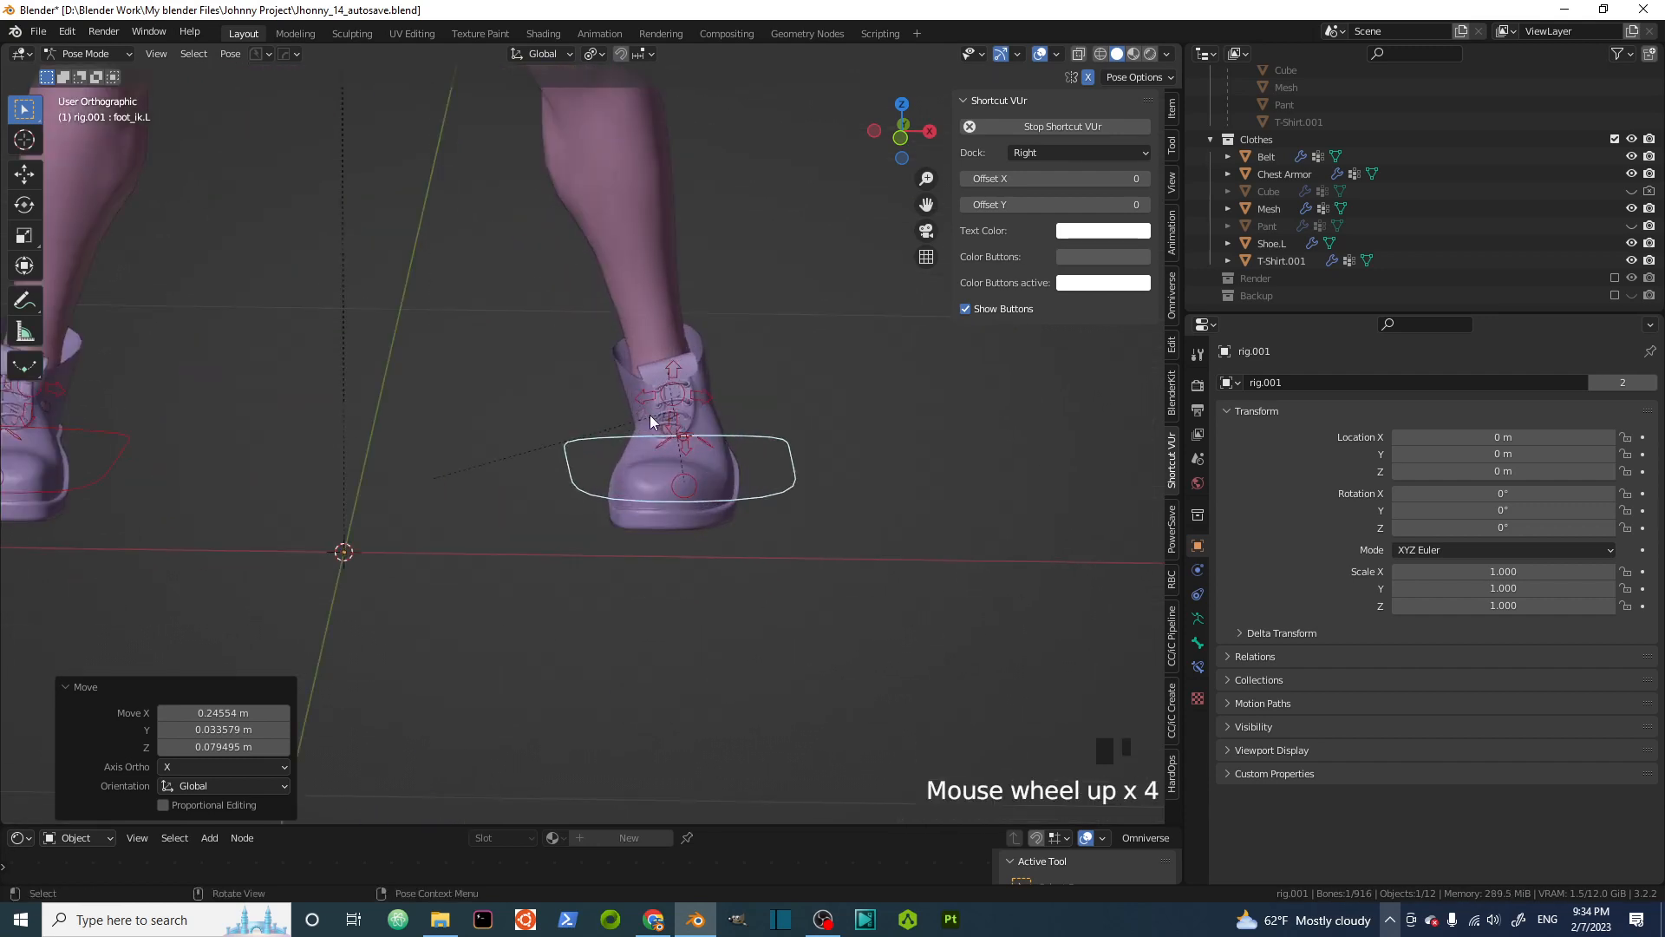
Unhide the Pant object to check the shoes together with the trousers
left_click(1632, 226)
scroll(797, 431, "down", 6)
middle_click_drag(673, 390, 524, 562, "shift")
scroll(656, 559, "down", 3)
scroll(736, 592, "up", 4)
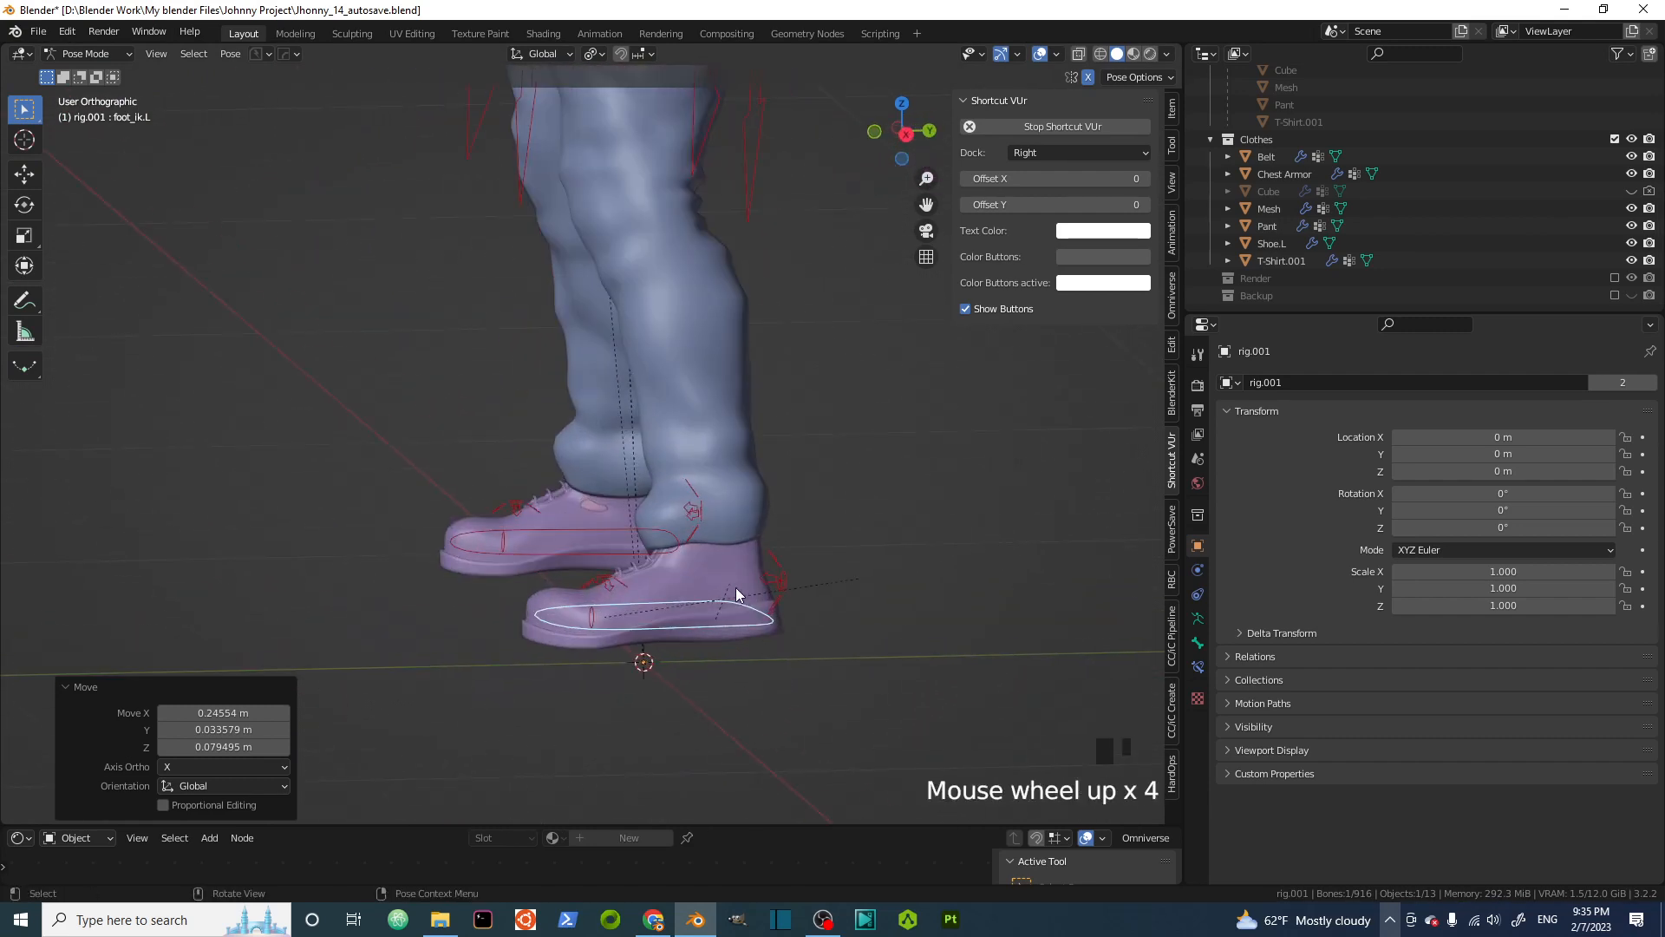
In the right side view, move foot_ik.L forward and up, about -0.37 m in Y and 0.25 m in Z
key("KP_3")
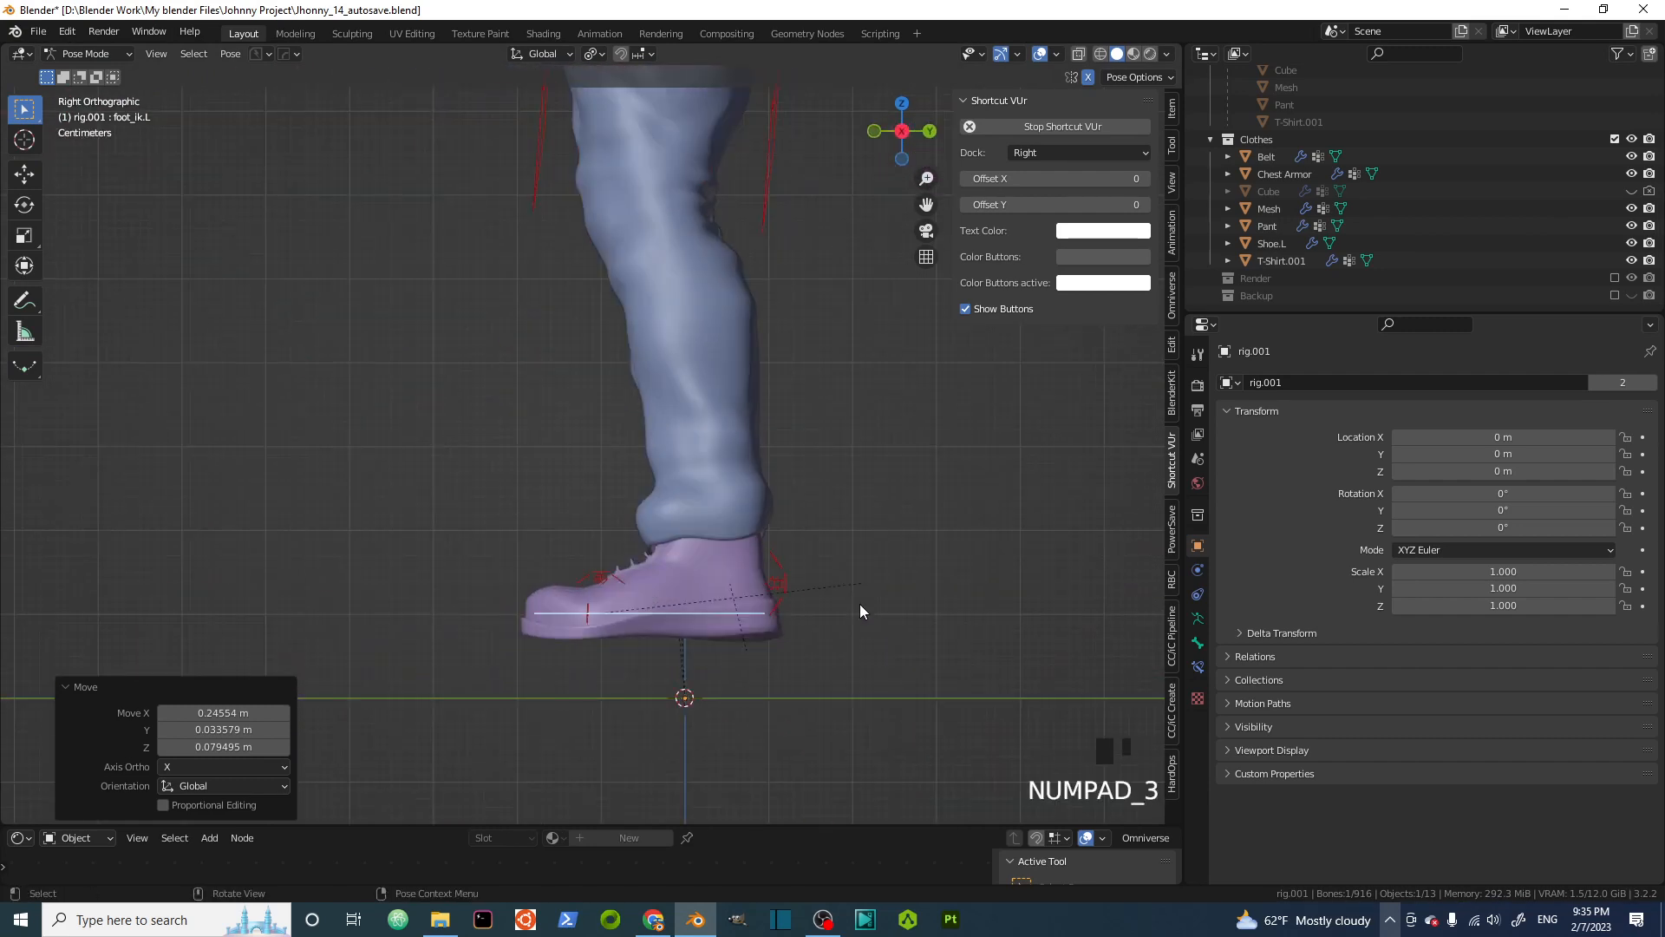
key("g")
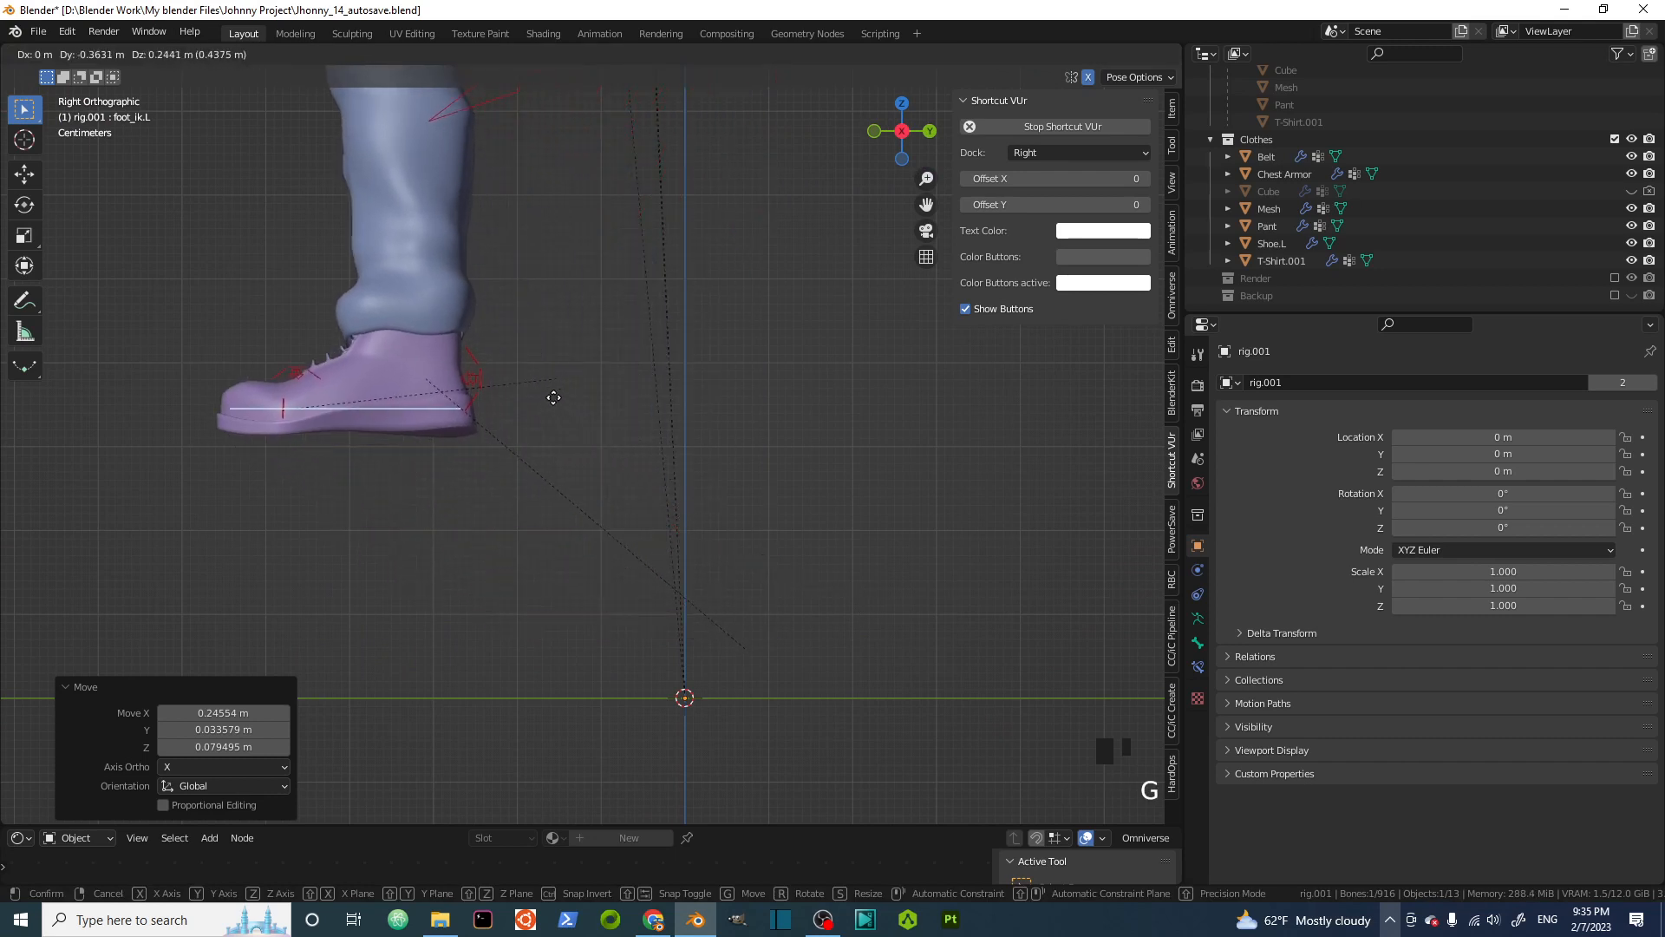
left_click(550, 399)
In the front view, move foot_ik.L inward about 0.23 m along X to bring the feet closer together
middle_click_drag(550, 398, 746, 568)
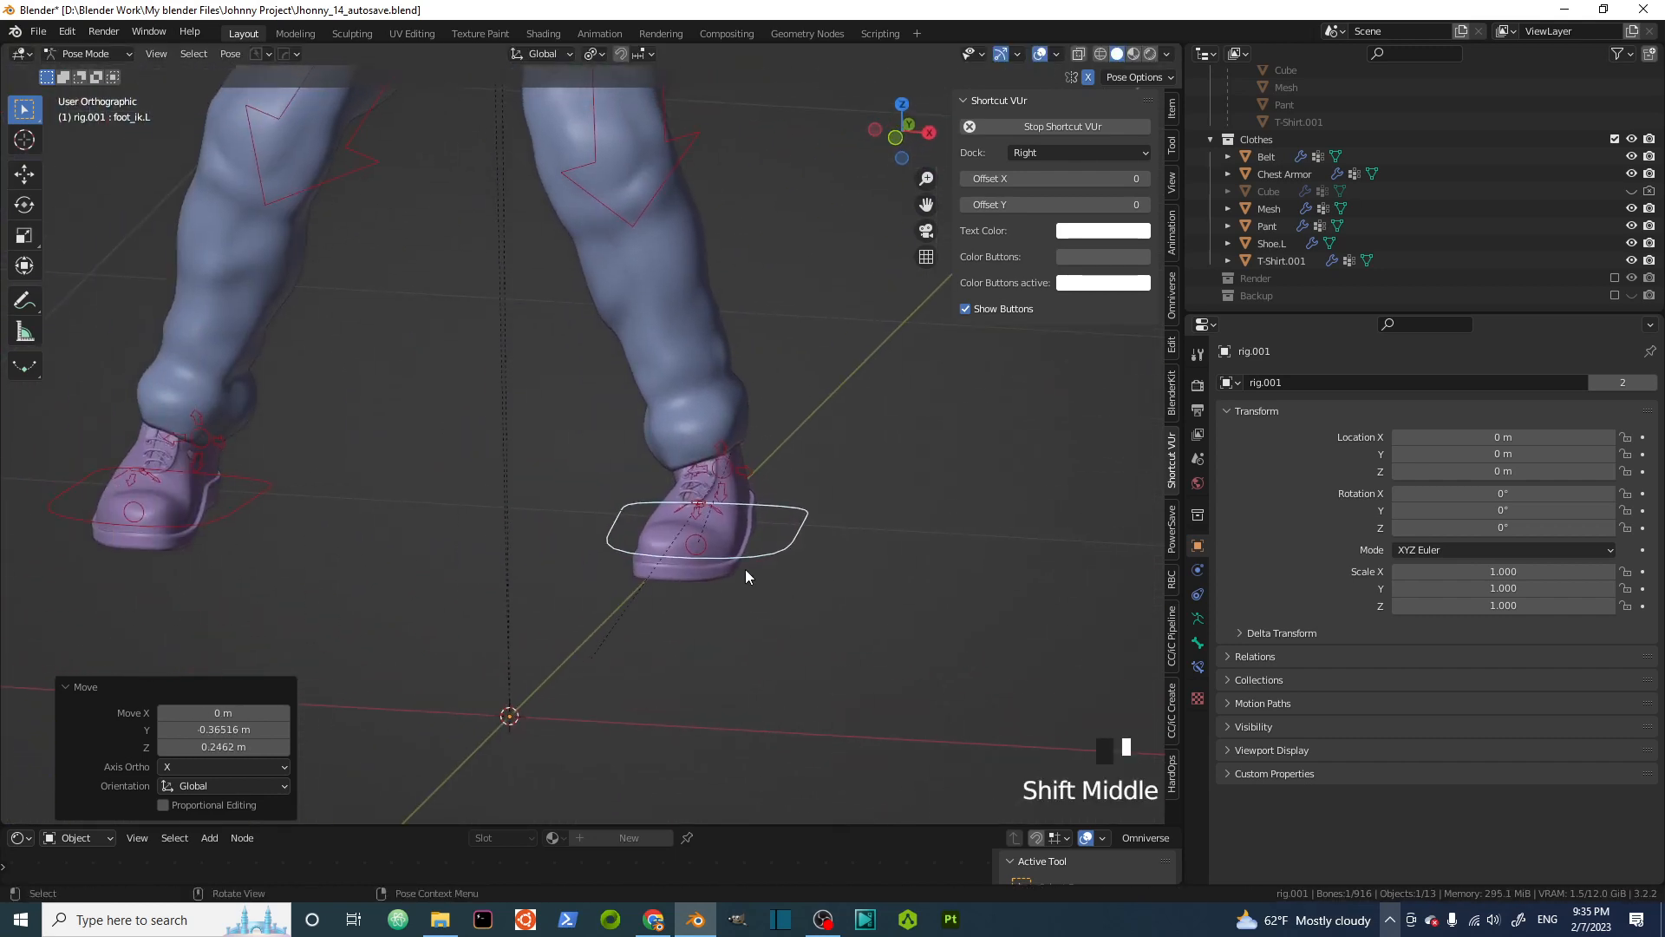
left_click(747, 555)
key("KP_1")
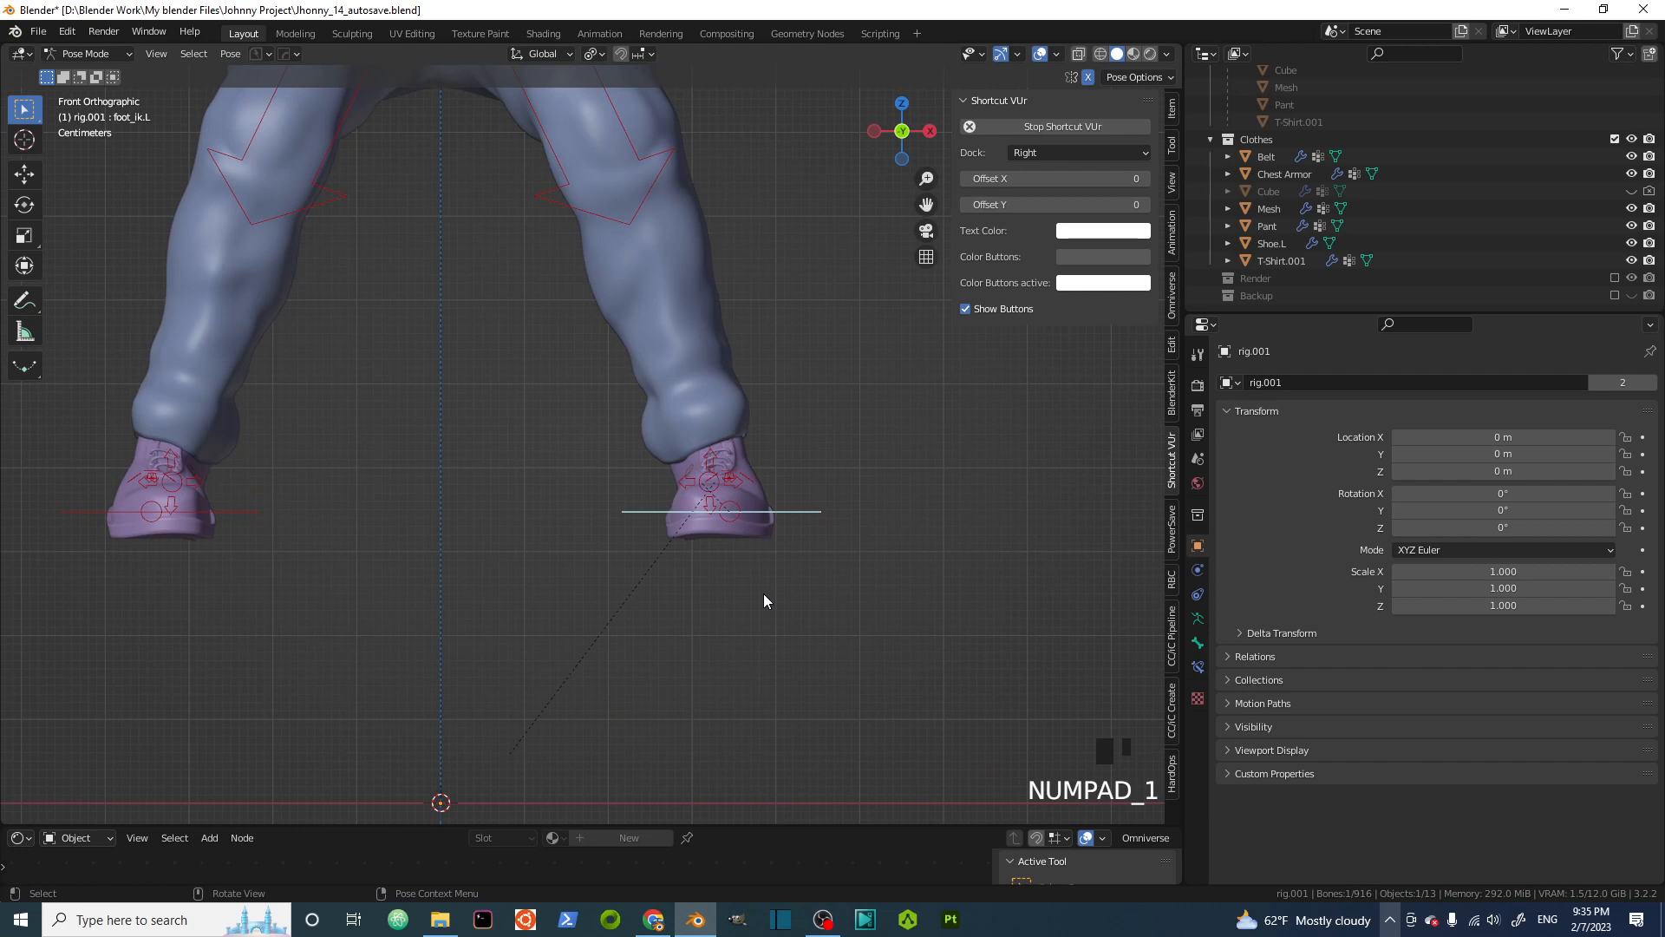
key("g")
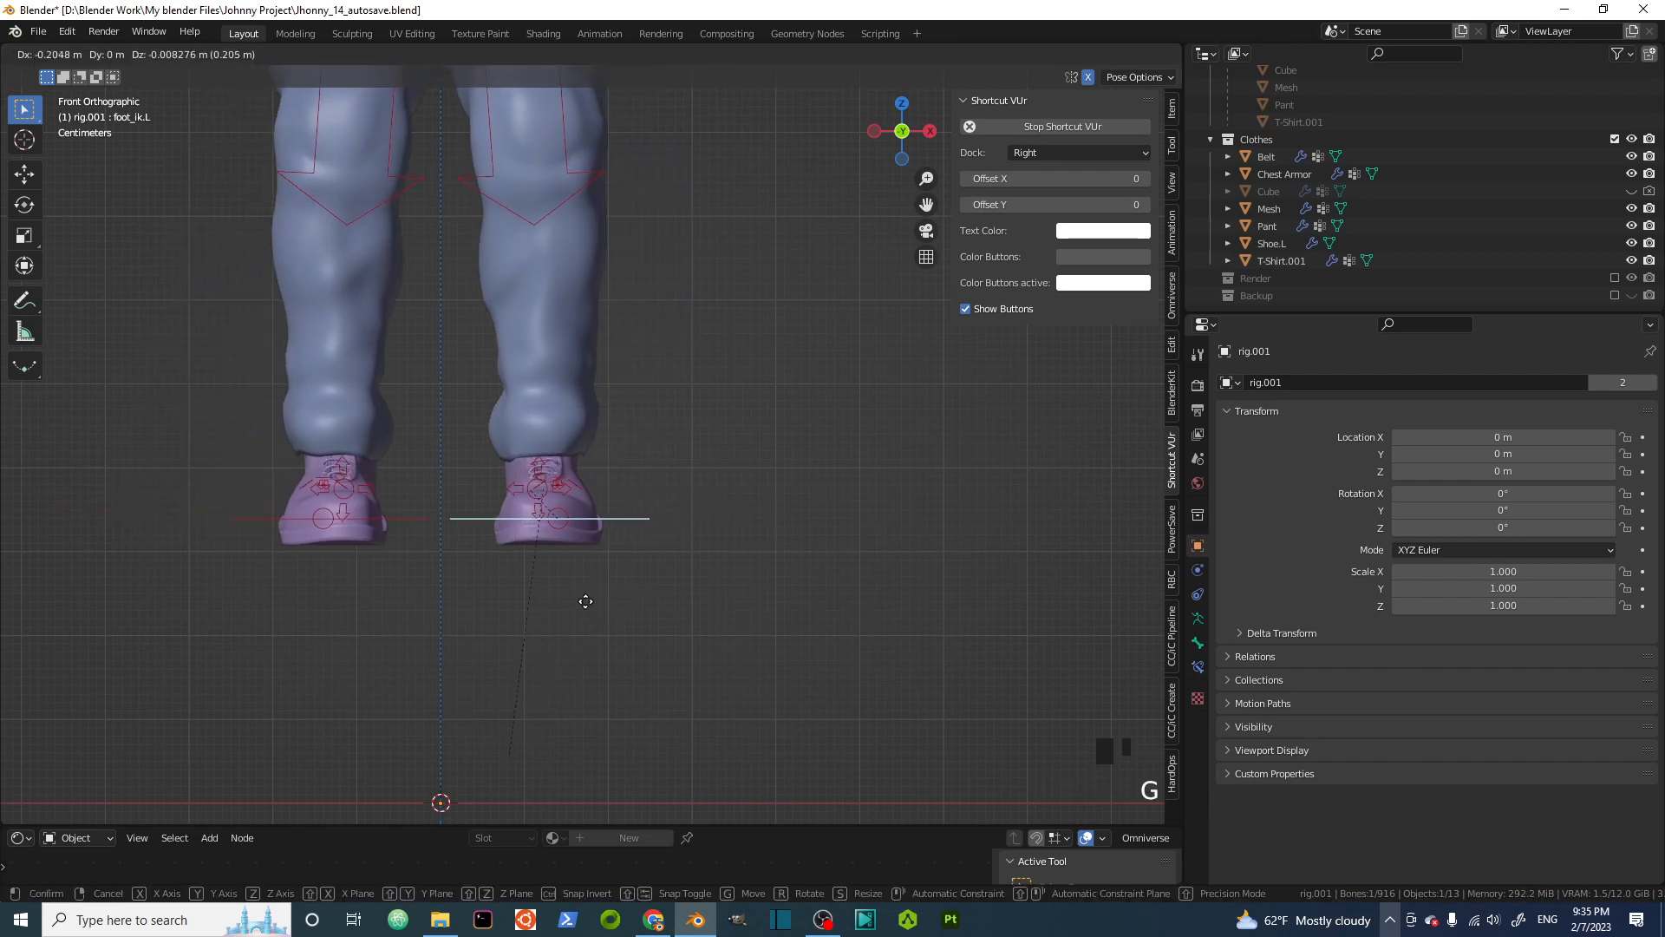
left_click(568, 607)
Rotate the foot_ik.L control by about -16.5° in an angled view and check how the shoes follow the feet
middle_click_drag(685, 532, 583, 584)
scroll(454, 543, "up", 2)
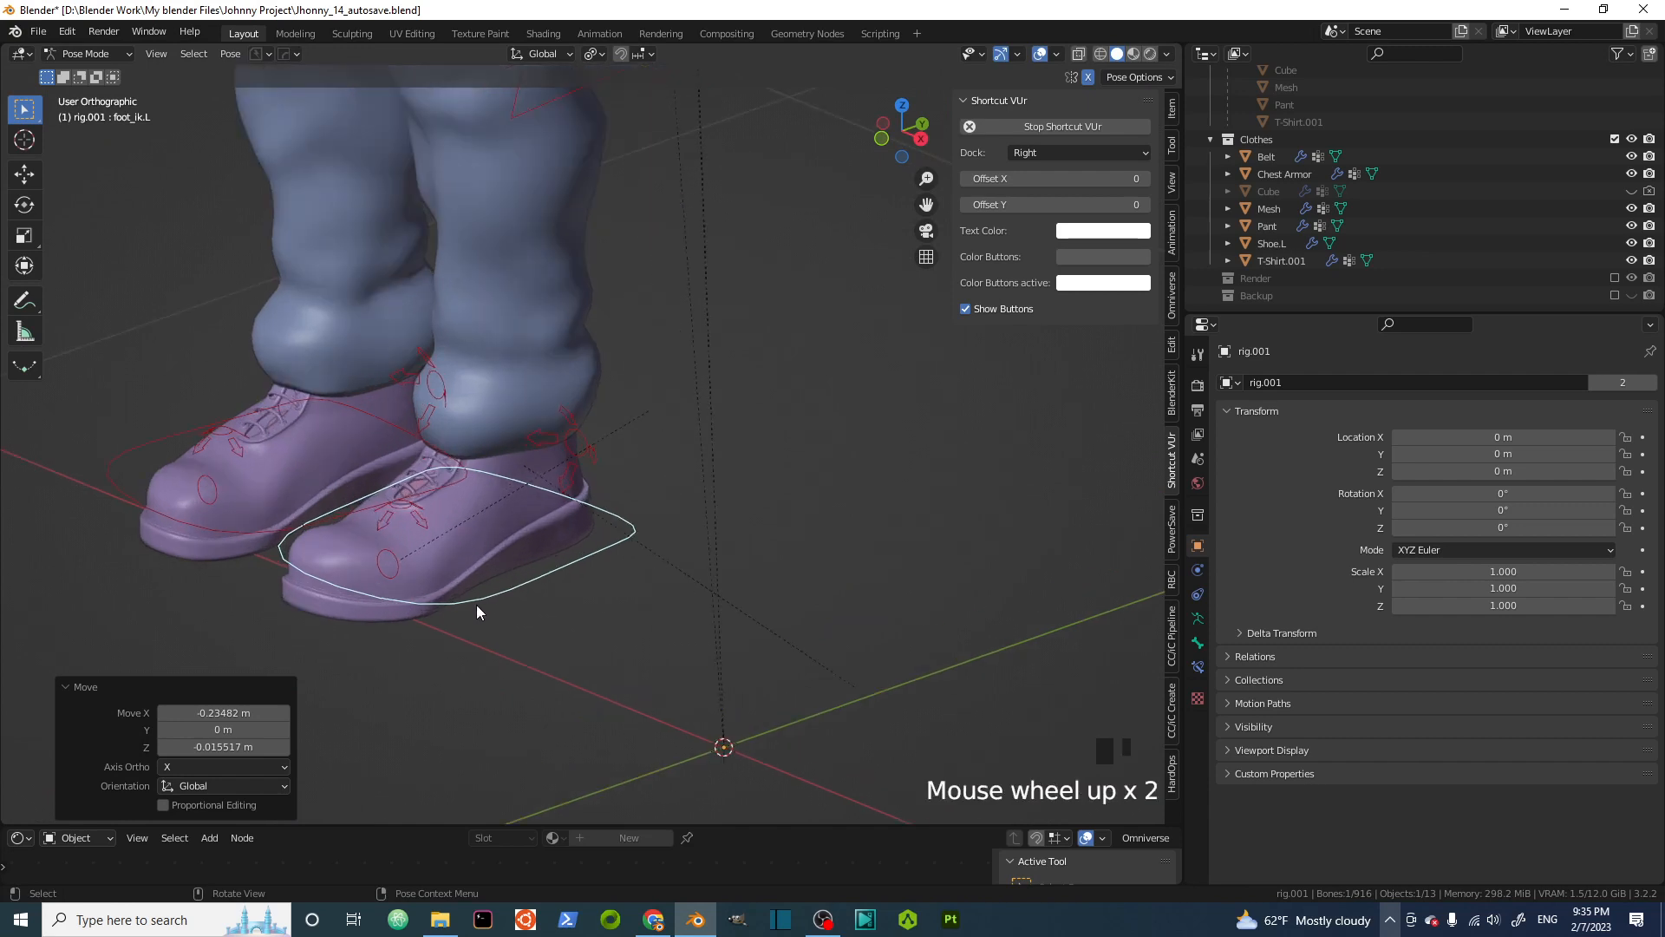
key("r")
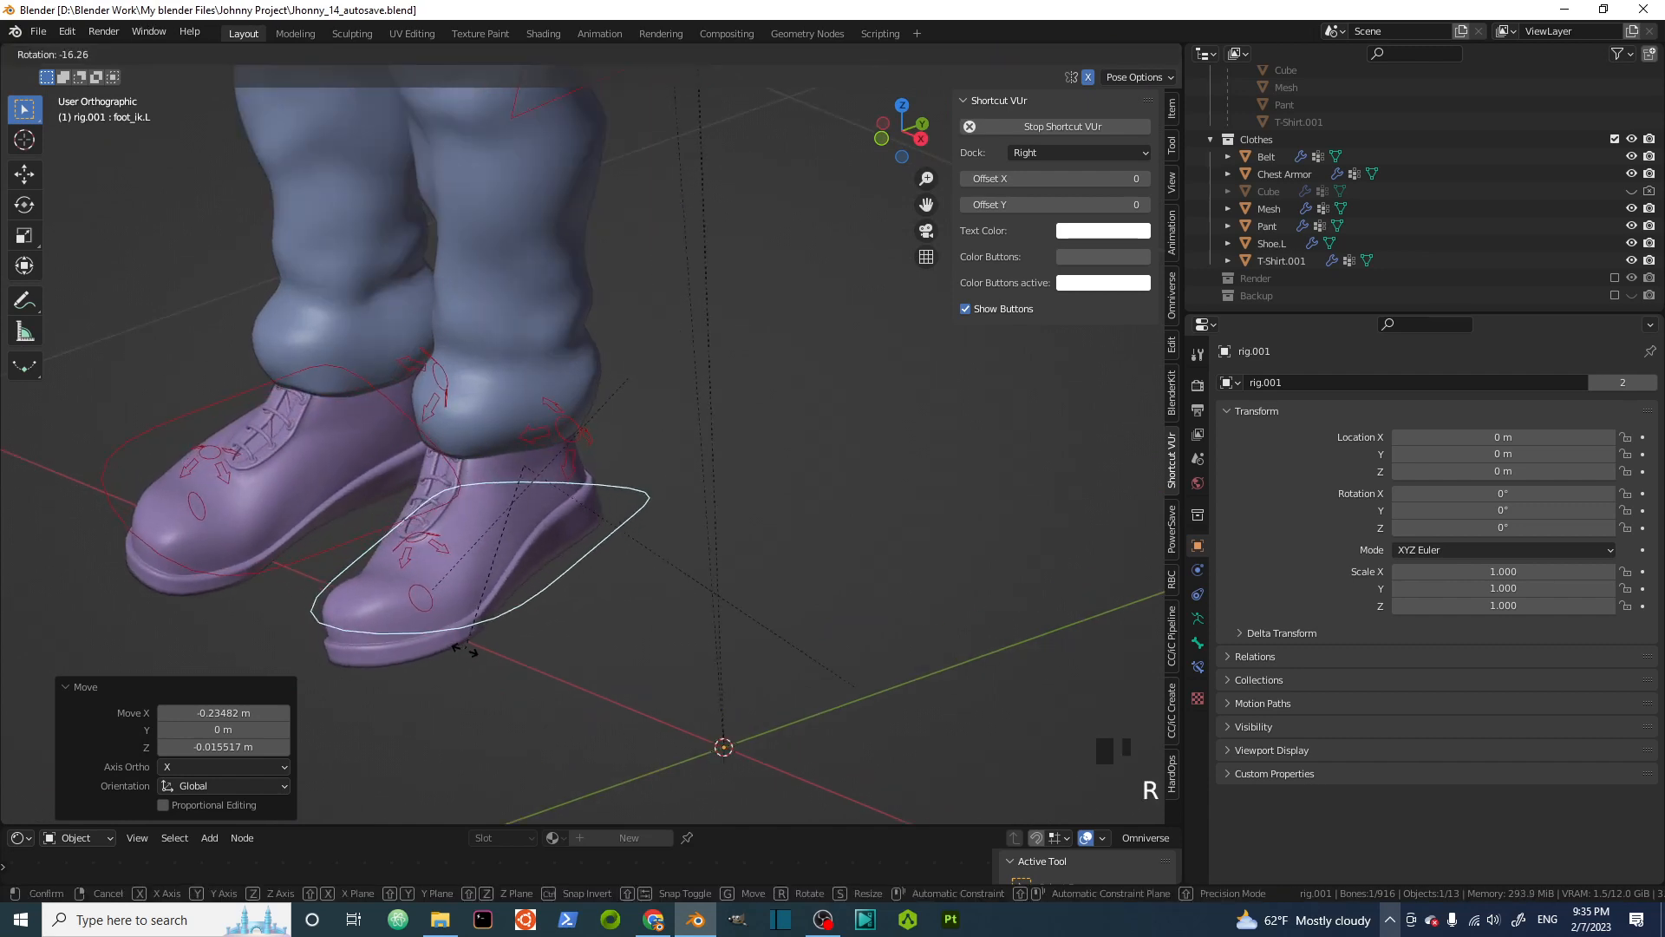
left_click(466, 649)
middle_click_drag(466, 649, 815, 593)
scroll(632, 557, "down", 2)
scroll(598, 605, "up", 5)
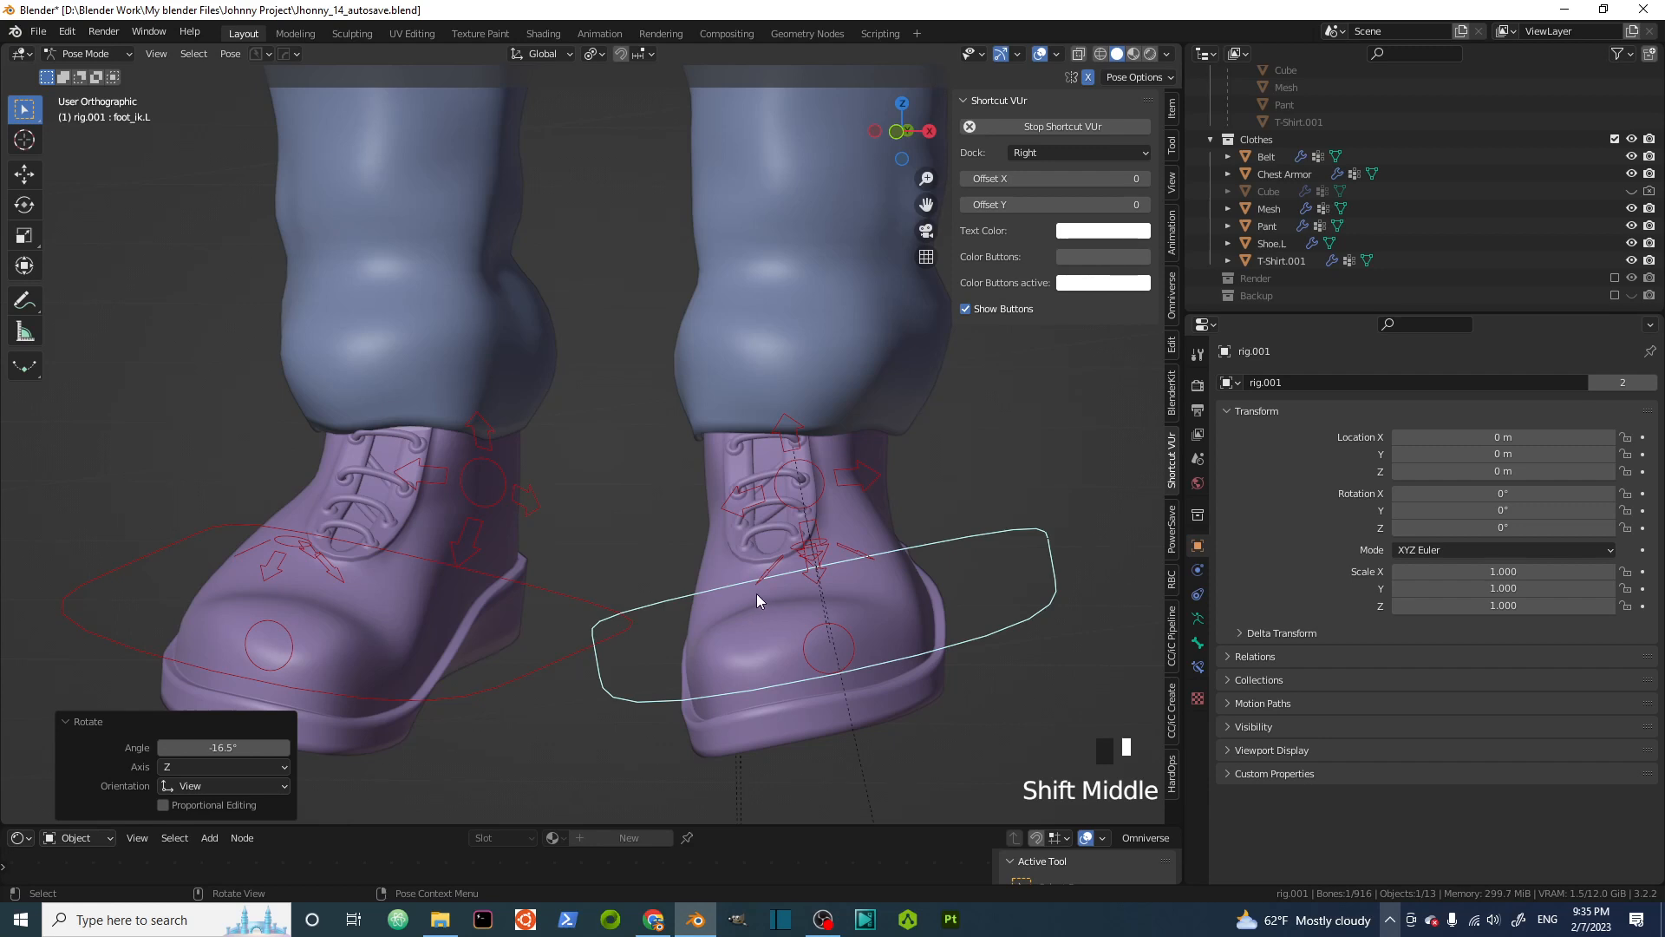